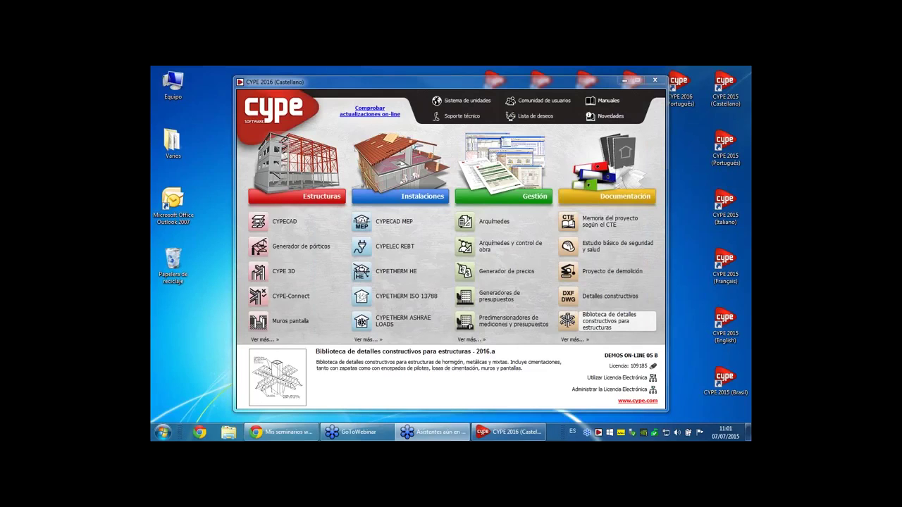
- Launch CYPE 3D from the structures programs of the CYPE 2016 launcher
{"action": "left_click", "coordinate": [477, 292]}
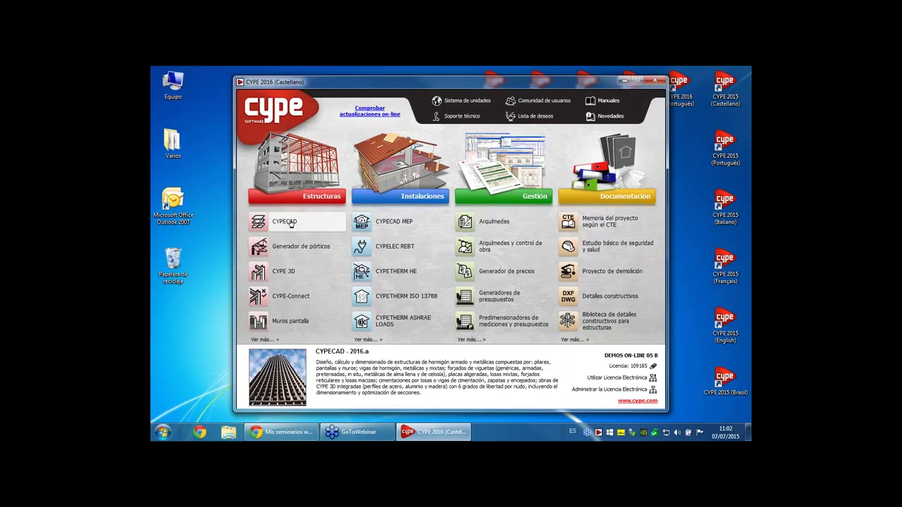
{"action": "left_click", "coordinate": [283, 272]}
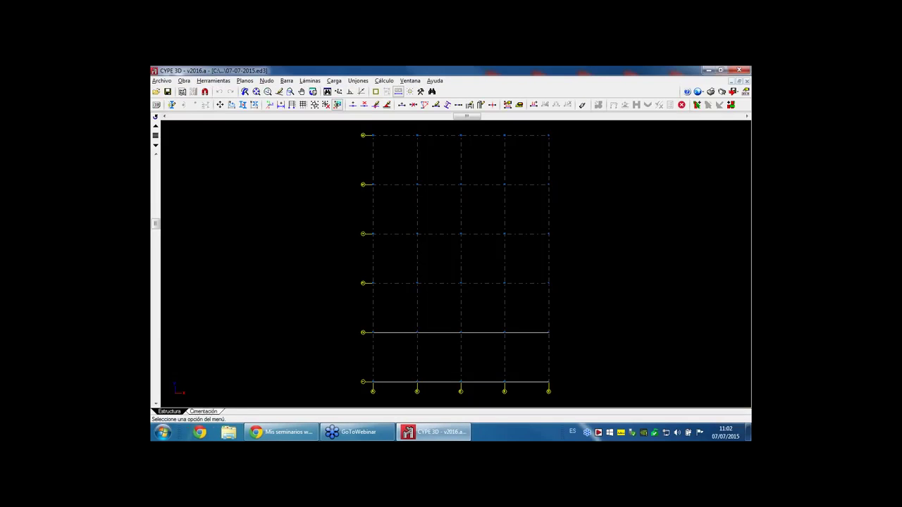
- Create a new job with the file name nuevo and no description, starting it as an empty job (Obra vacía)
{"action": "left_click", "coordinate": [161, 80]}
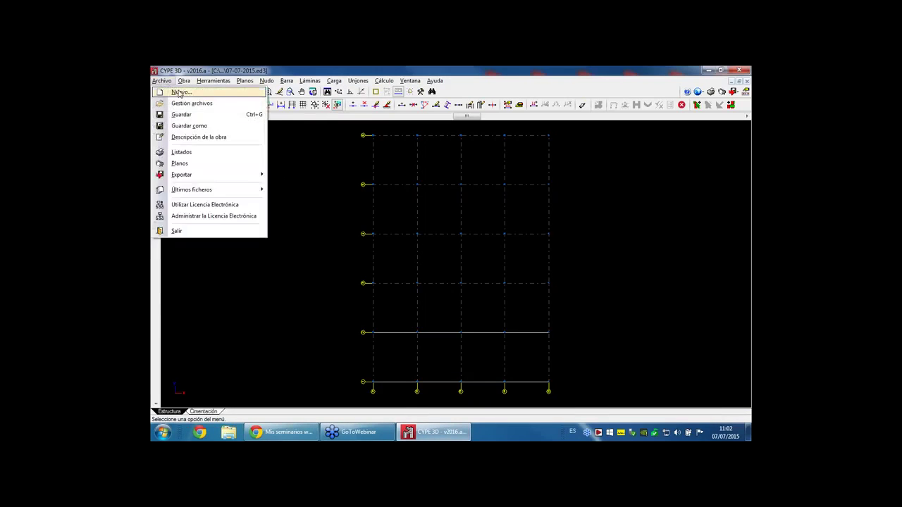
{"action": "left_click", "coordinate": [180, 92]}
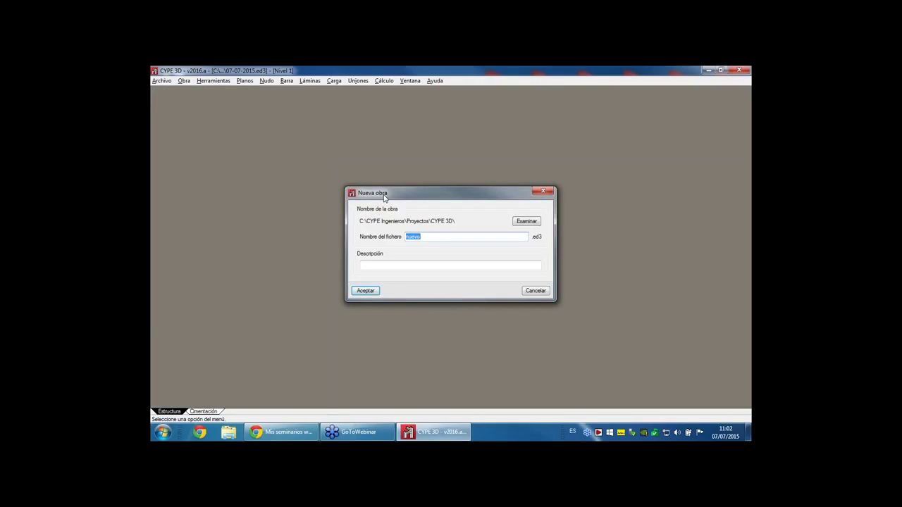
{"action": "key", "text": "Tab"}
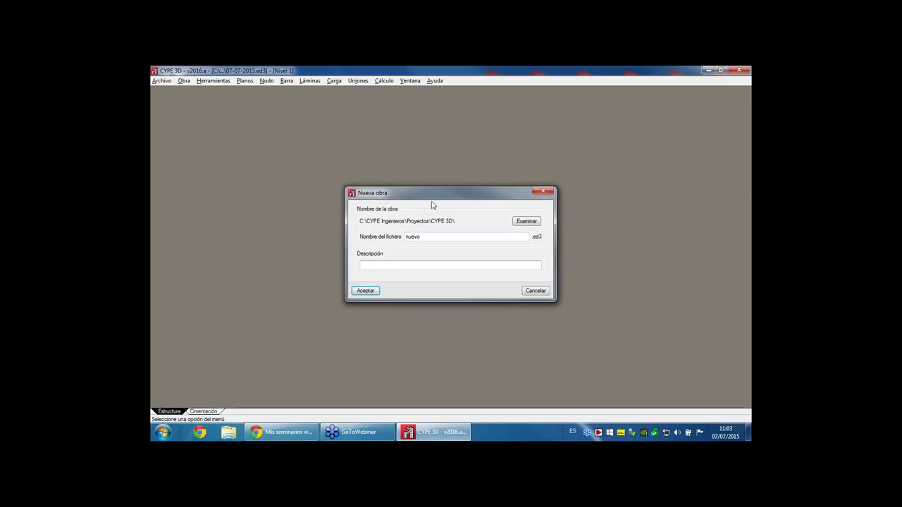
{"action": "left_click", "coordinate": [365, 291]}
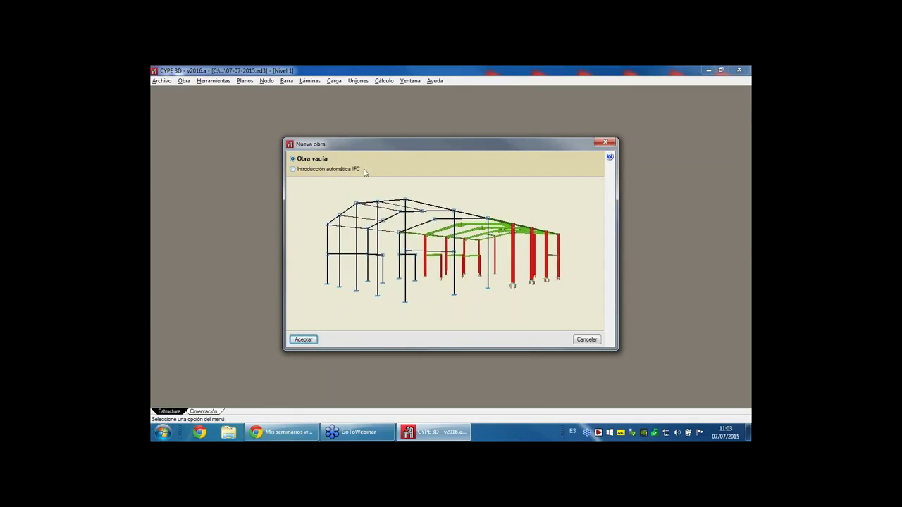
{"action": "left_click", "coordinate": [307, 344]}
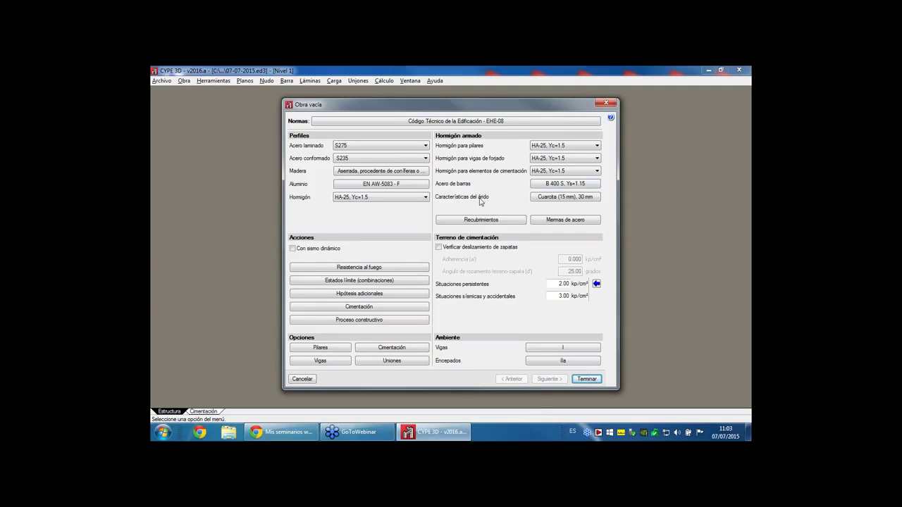
- Examine the new job's bar steel grades, steel waste percentages, design codes, fire resistance and limit state settings, discarding any changes
{"action": "left_click", "coordinate": [555, 184]}
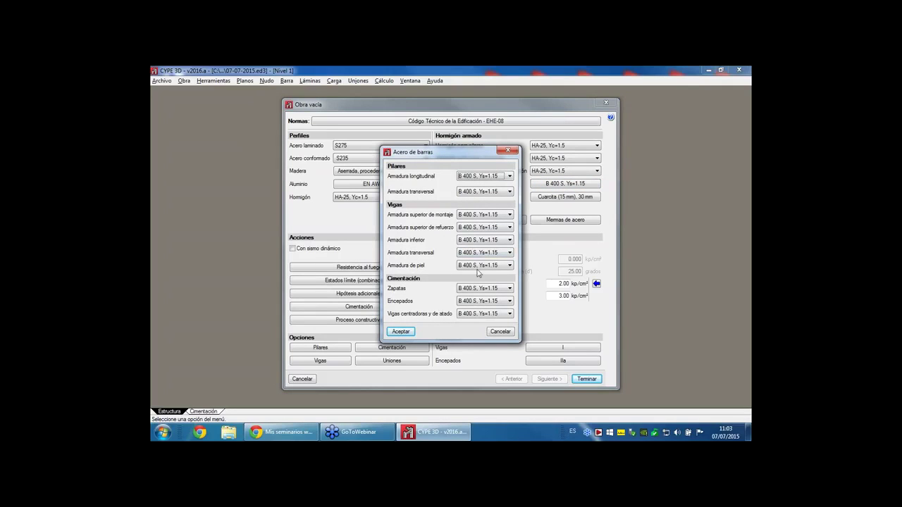
{"action": "left_click", "coordinate": [501, 331]}
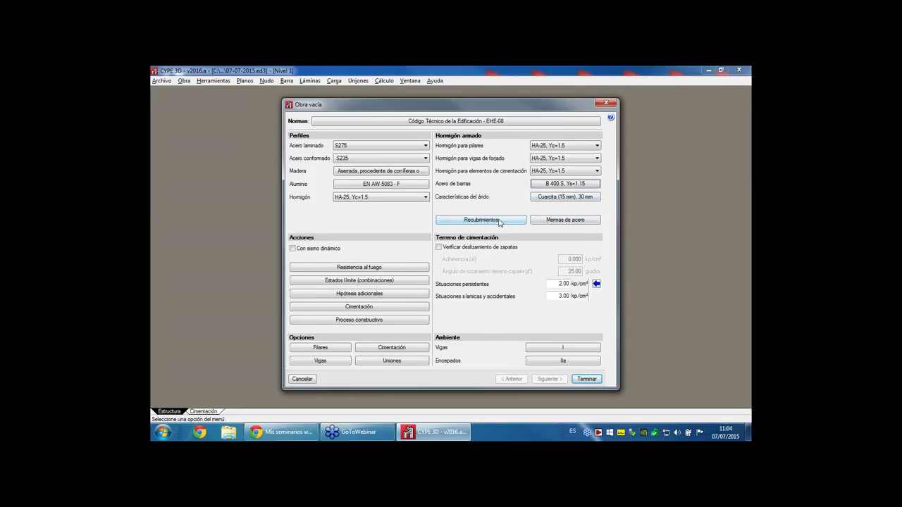
{"action": "left_click", "coordinate": [570, 220]}
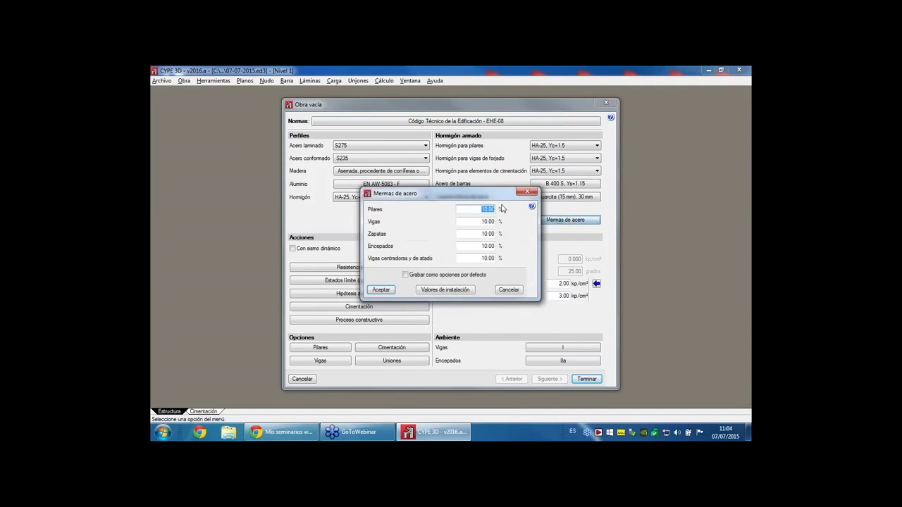
{"action": "left_click", "coordinate": [513, 290]}
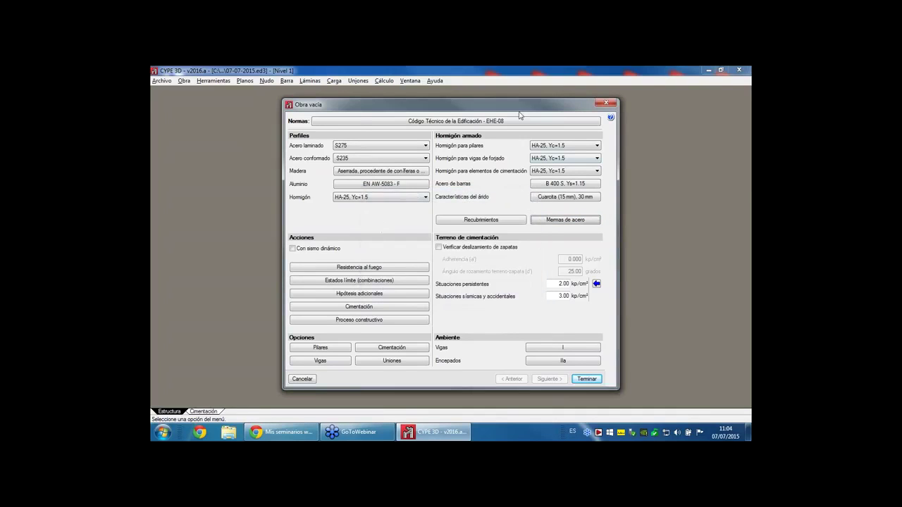
{"action": "left_click", "coordinate": [390, 122]}
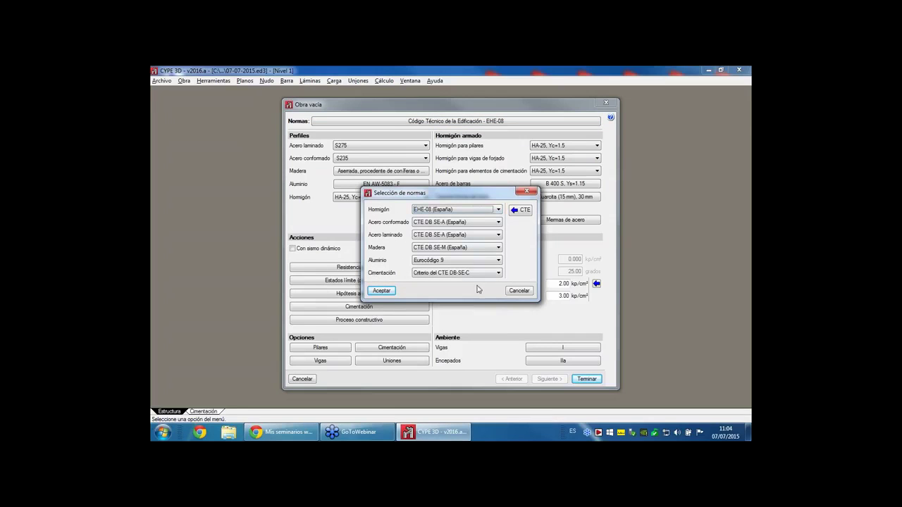
{"action": "left_click", "coordinate": [519, 291]}
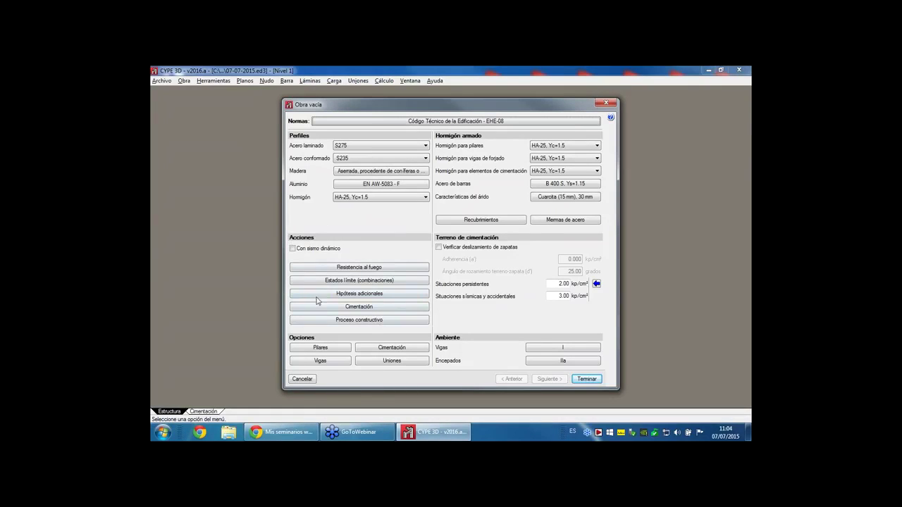
{"action": "left_click", "coordinate": [357, 271]}
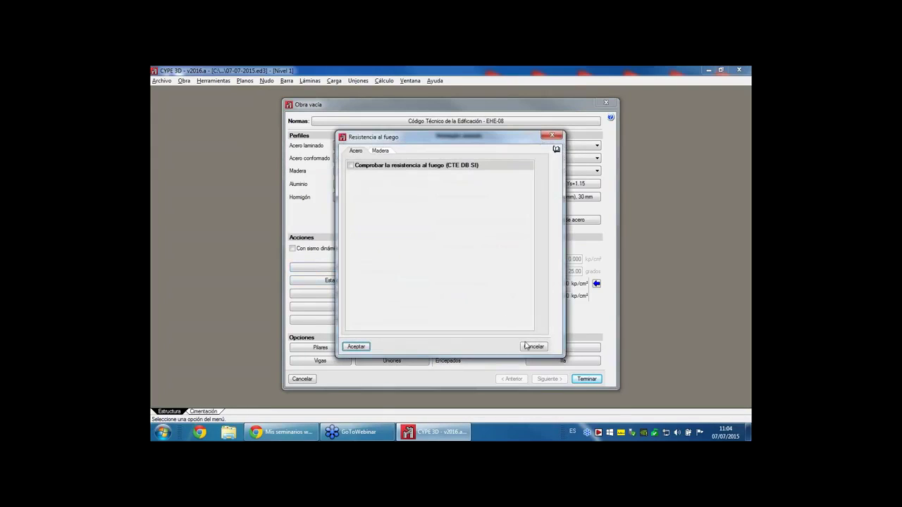
{"action": "left_click", "coordinate": [533, 347]}
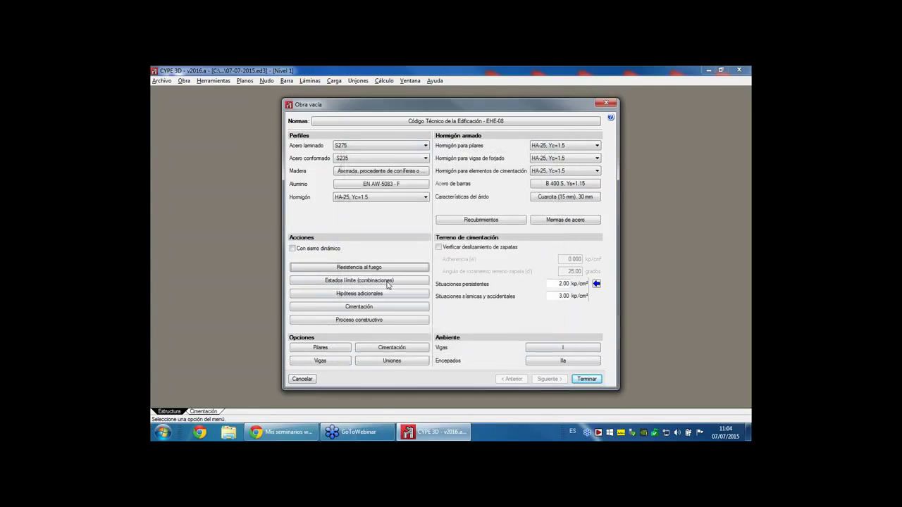
{"action": "left_click", "coordinate": [345, 283]}
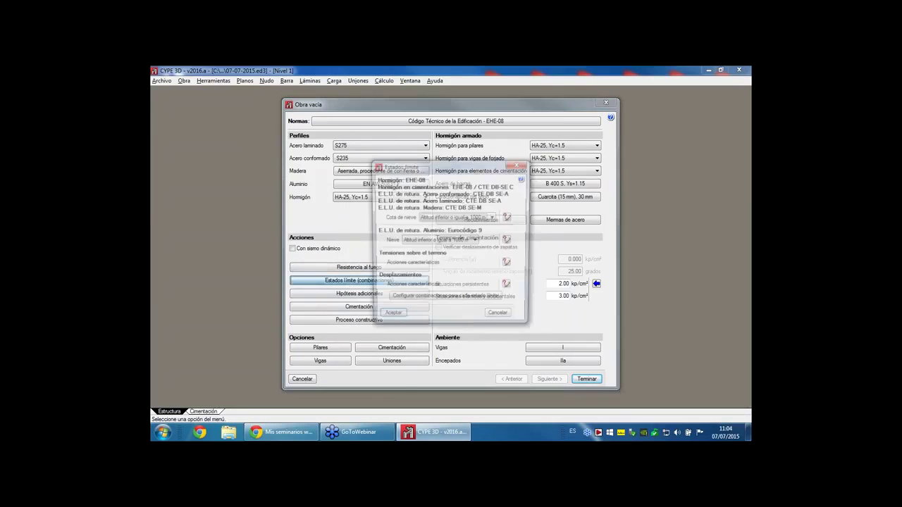
{"action": "left_click", "coordinate": [503, 317]}
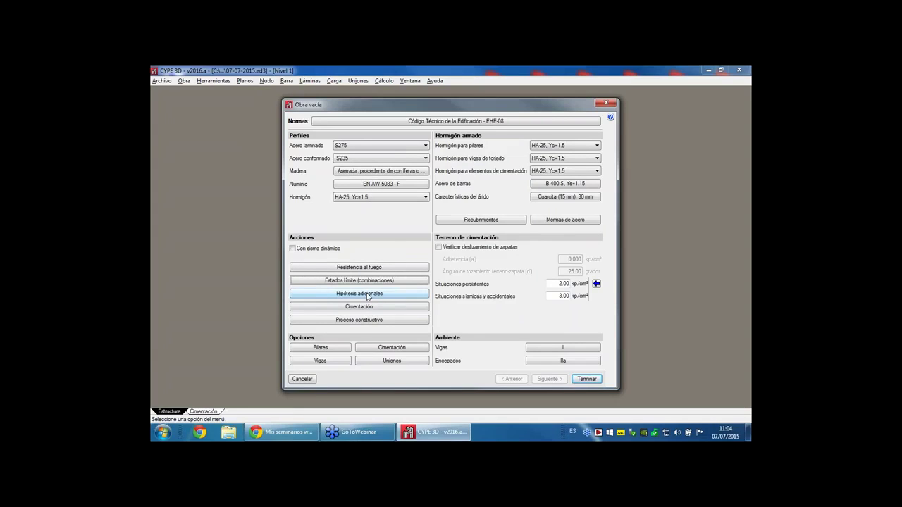
- Enable use categories A. Zonas residenciales and B. Zonas administrativas for the additional load cases
{"action": "left_click", "coordinate": [367, 296]}
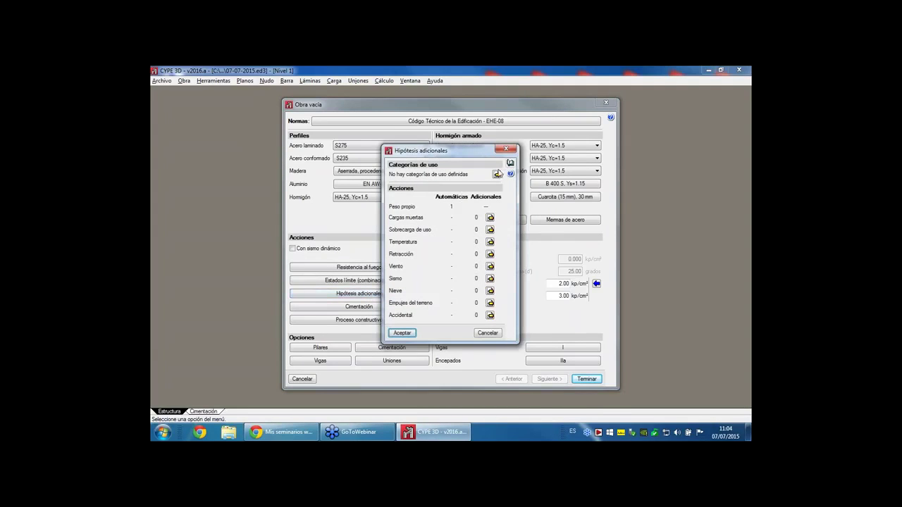
{"action": "left_click", "coordinate": [497, 174]}
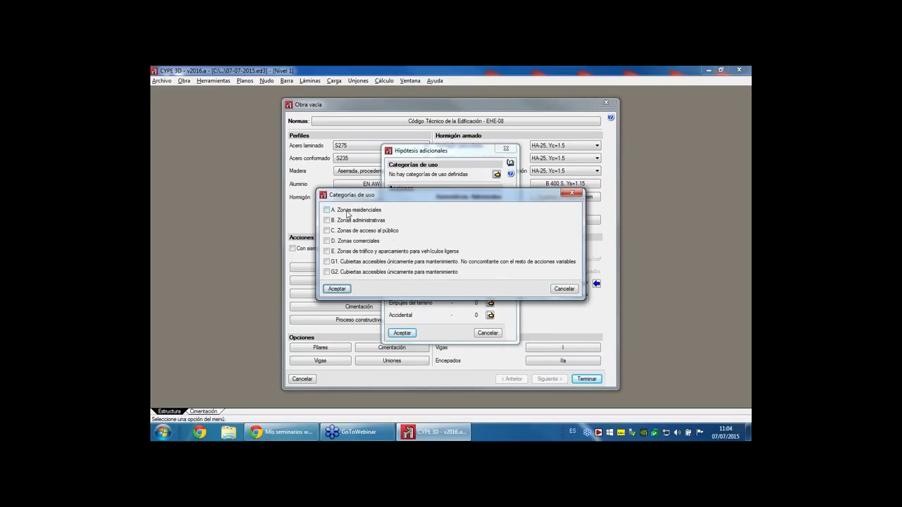
{"action": "left_click", "coordinate": [335, 213]}
{"action": "left_click", "coordinate": [331, 221]}
{"action": "left_click", "coordinate": [337, 289]}
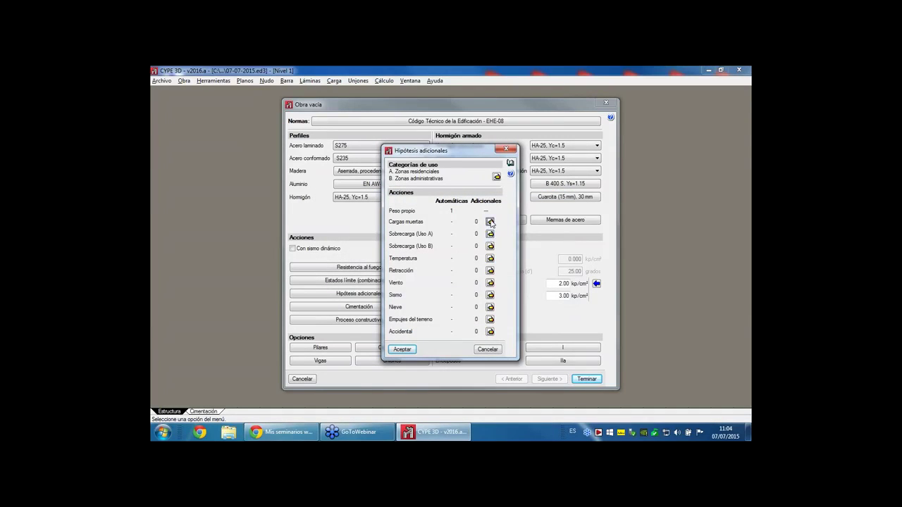
- Add one additional dead load case (Cargas muertas), keeping the suggested reference
{"action": "left_click", "coordinate": [490, 222]}
{"action": "left_click", "coordinate": [536, 184]}
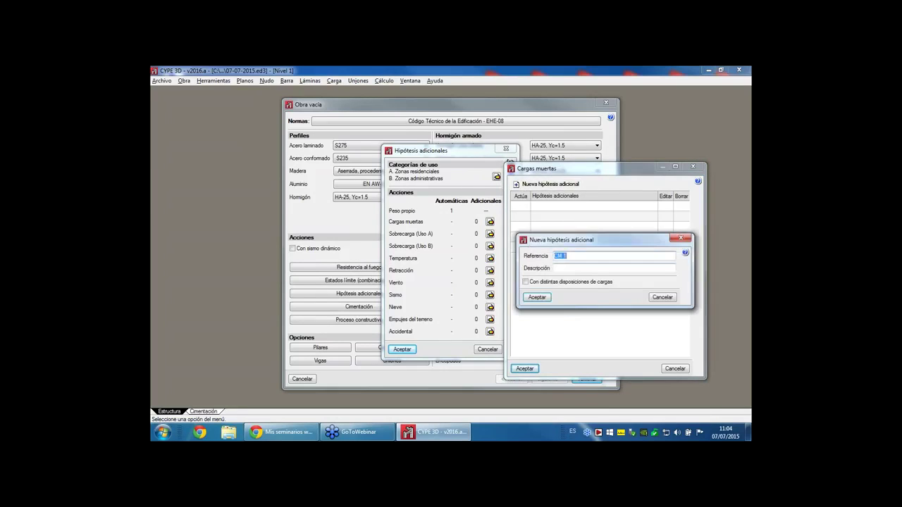
{"action": "left_click", "coordinate": [537, 296]}
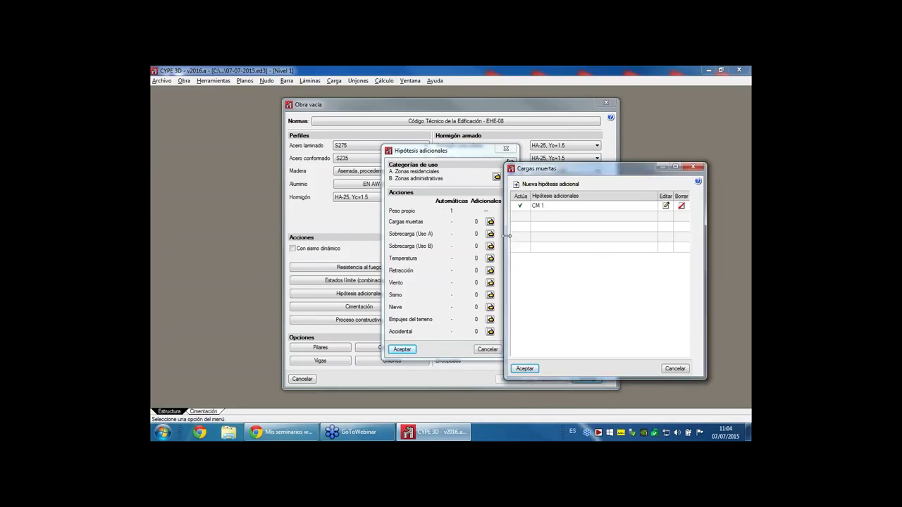
{"action": "left_click", "coordinate": [531, 370]}
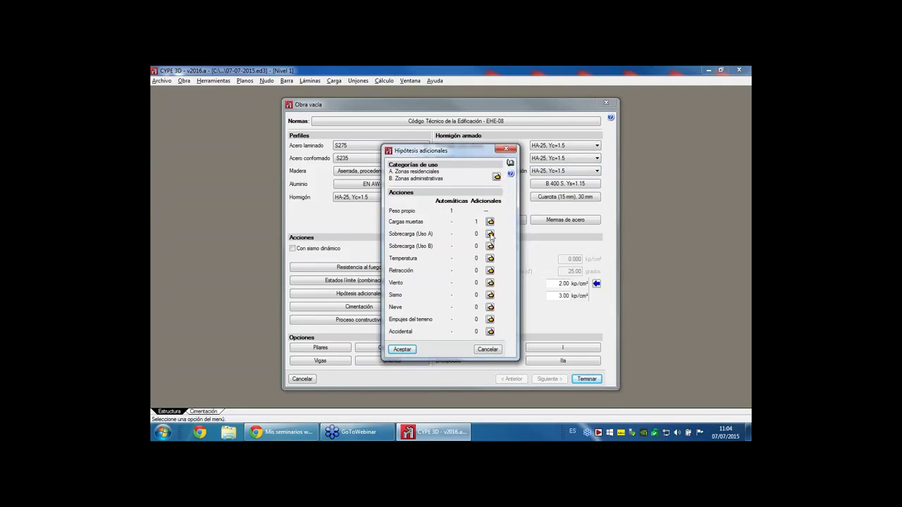
- Add one live load case for use A and one for use B with the suggested references, and accept the additional load cases
{"action": "left_click", "coordinate": [490, 234]}
{"action": "left_click", "coordinate": [530, 184]}
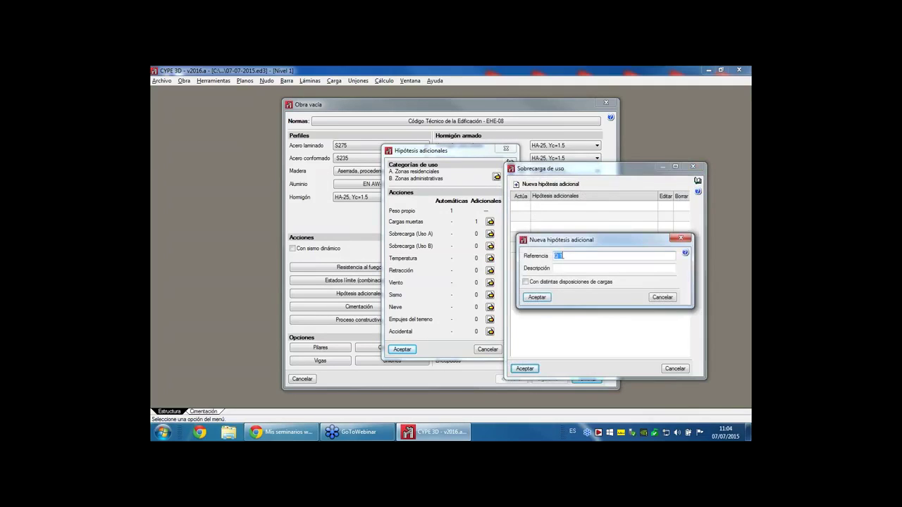
{"action": "left_click", "coordinate": [539, 299]}
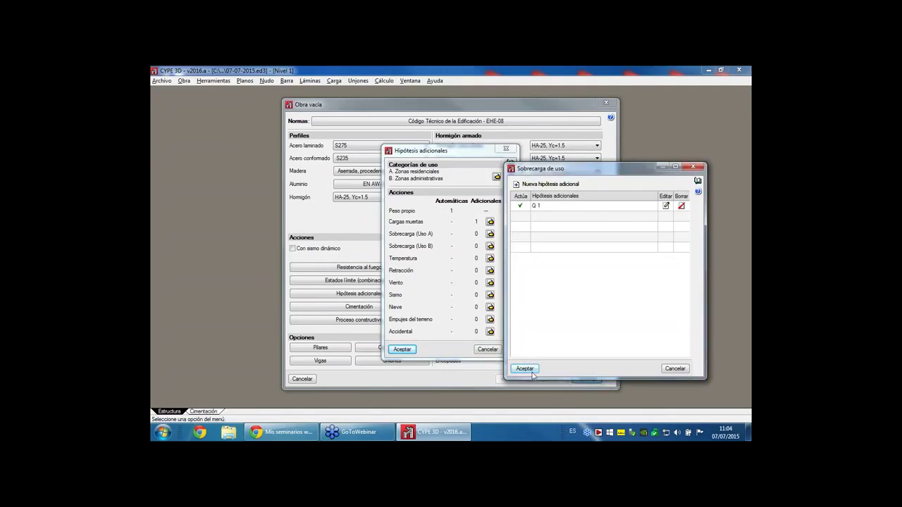
{"action": "left_click", "coordinate": [528, 370]}
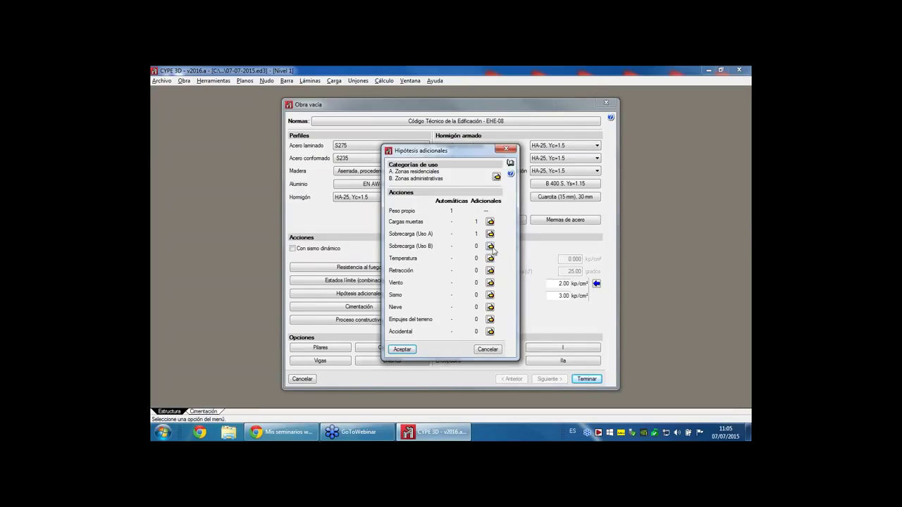
{"action": "left_click", "coordinate": [490, 247]}
{"action": "left_click", "coordinate": [546, 184]}
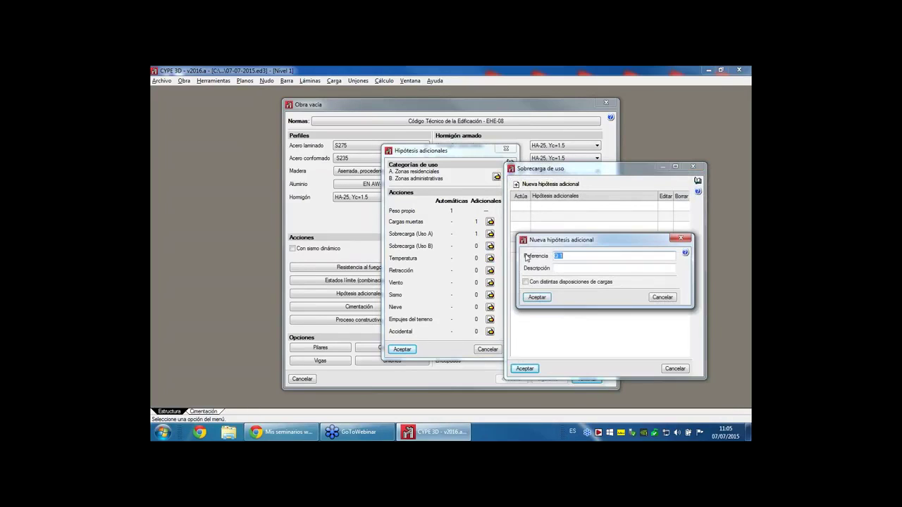
{"action": "left_click", "coordinate": [537, 297]}
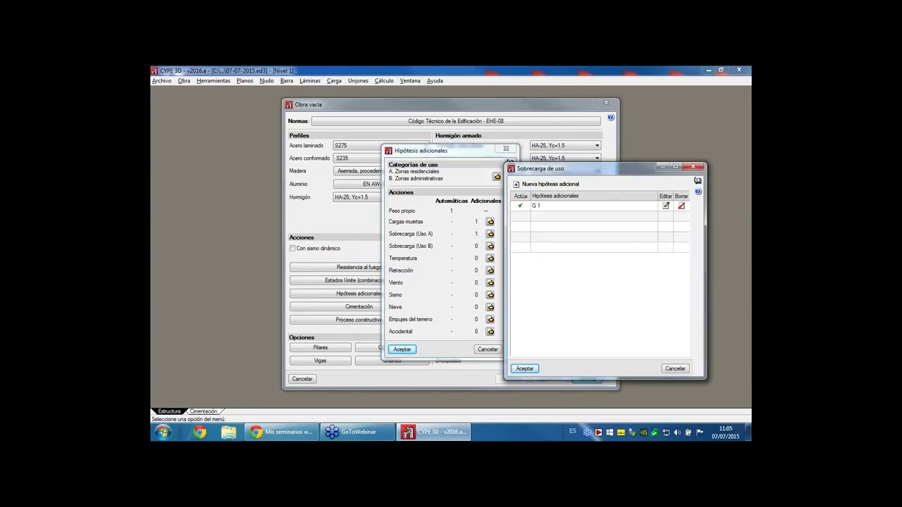
{"action": "left_click", "coordinate": [525, 369]}
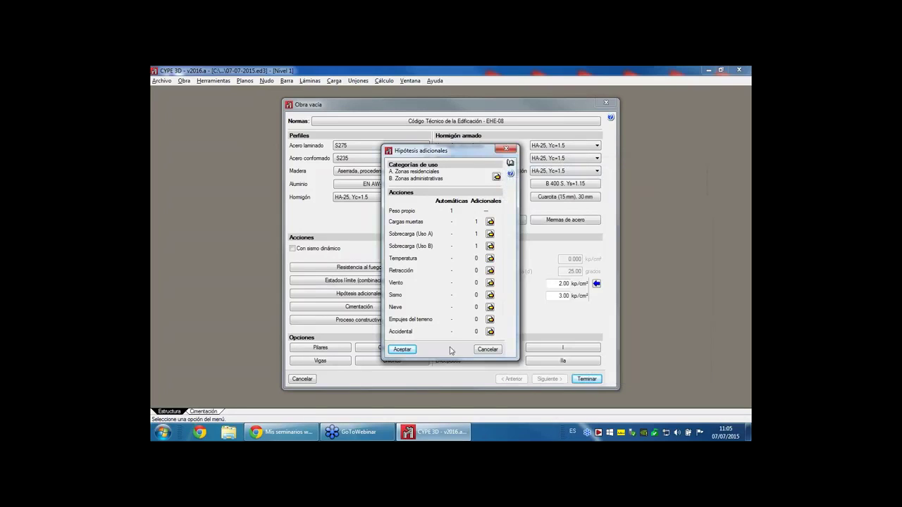
{"action": "left_click", "coordinate": [403, 349]}
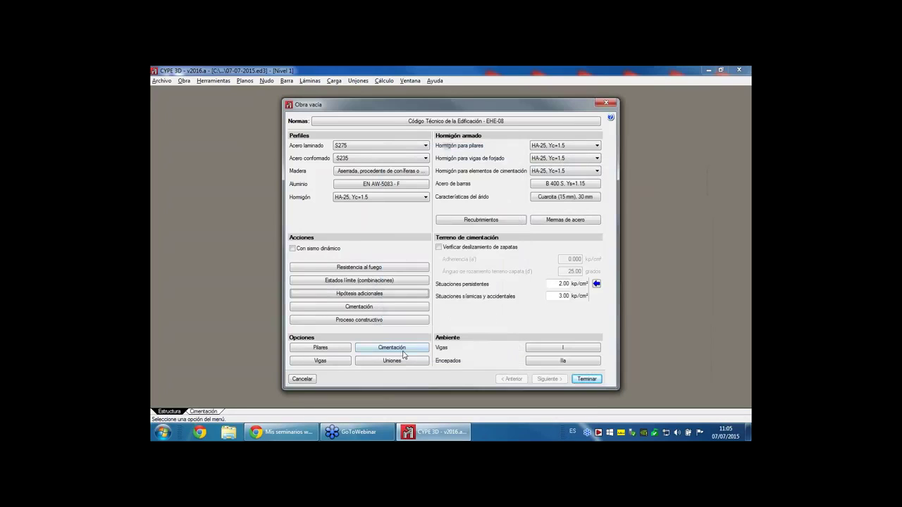
- Review the wind and seismic combination settings for the foundation and the construction process timings for formwork removal and load application
{"action": "left_click", "coordinate": [367, 307]}
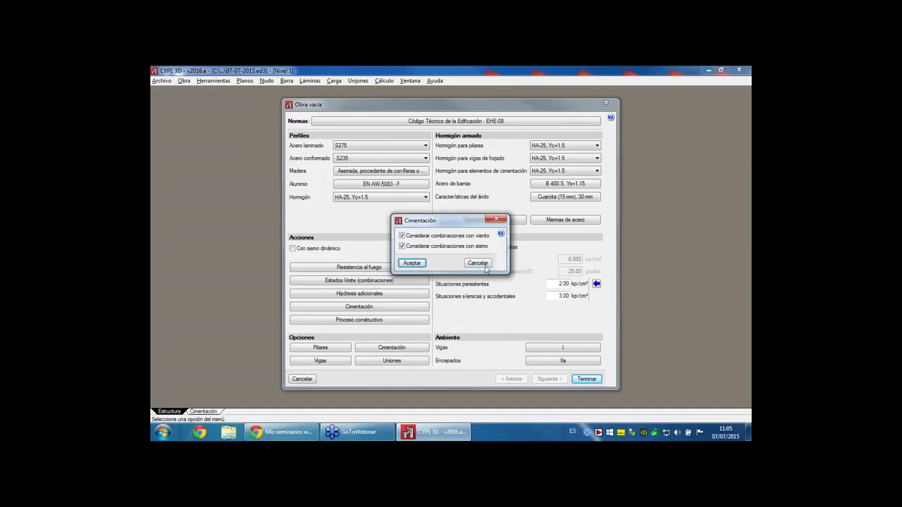
{"action": "left_click", "coordinate": [478, 263]}
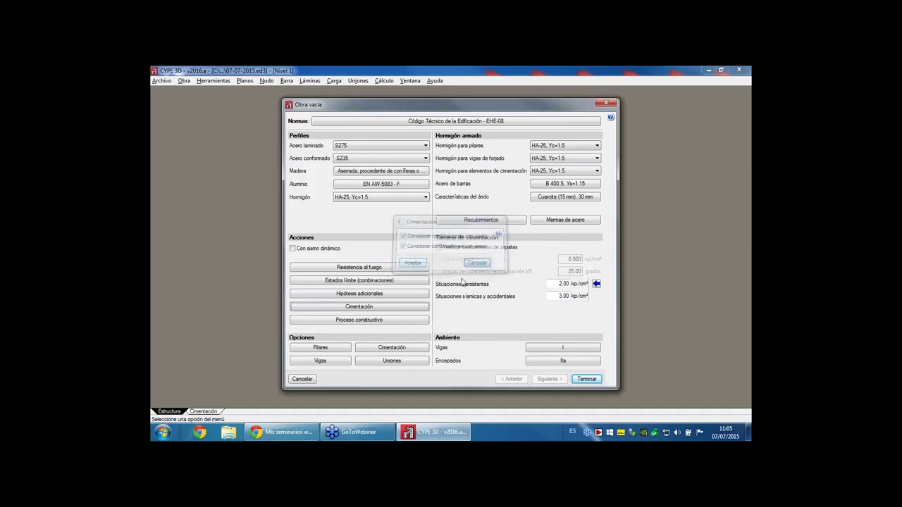
{"action": "left_click", "coordinate": [347, 321]}
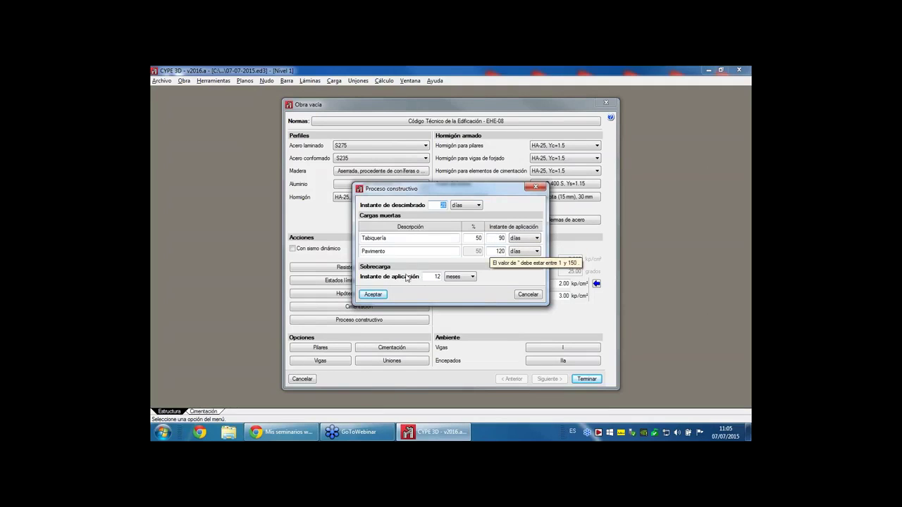
{"action": "left_click", "coordinate": [373, 295]}
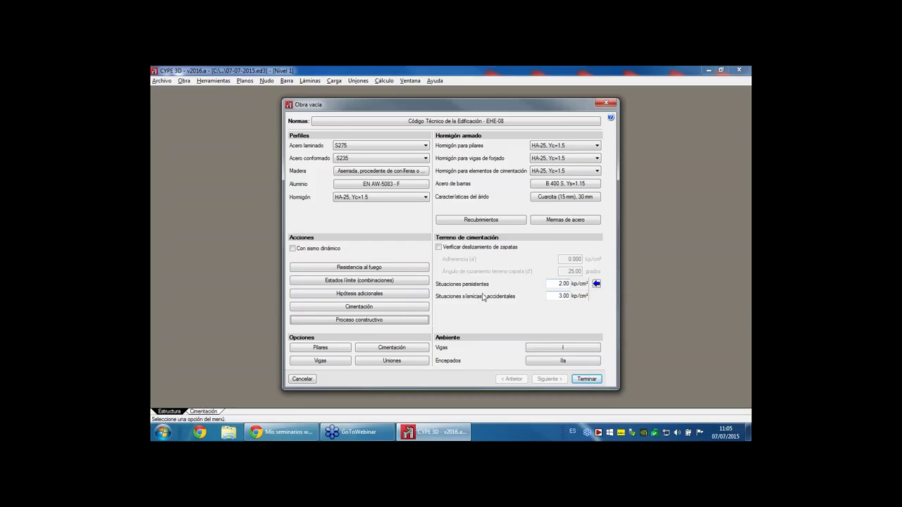
- Examine the generated longitudinal reinforcement for rectangular columns, viewing the arrangement with 4Ø12 corners, 4Ø12 on face X and 2Ø12 on face Y
{"action": "left_click", "coordinate": [328, 349]}
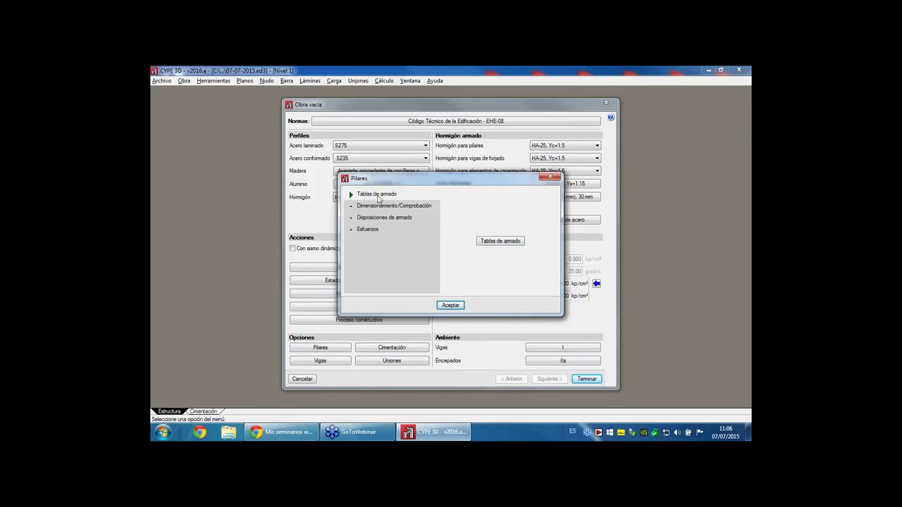
{"action": "left_click", "coordinate": [488, 241]}
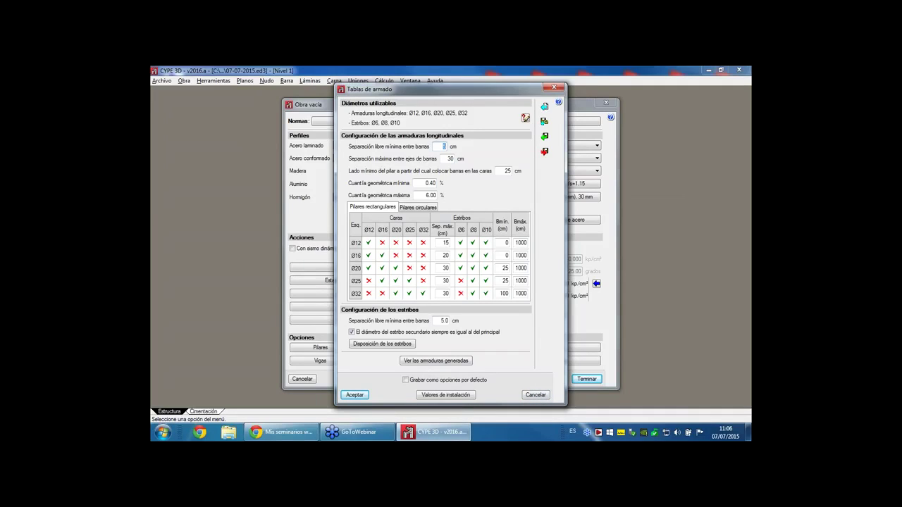
{"action": "left_click", "coordinate": [436, 361]}
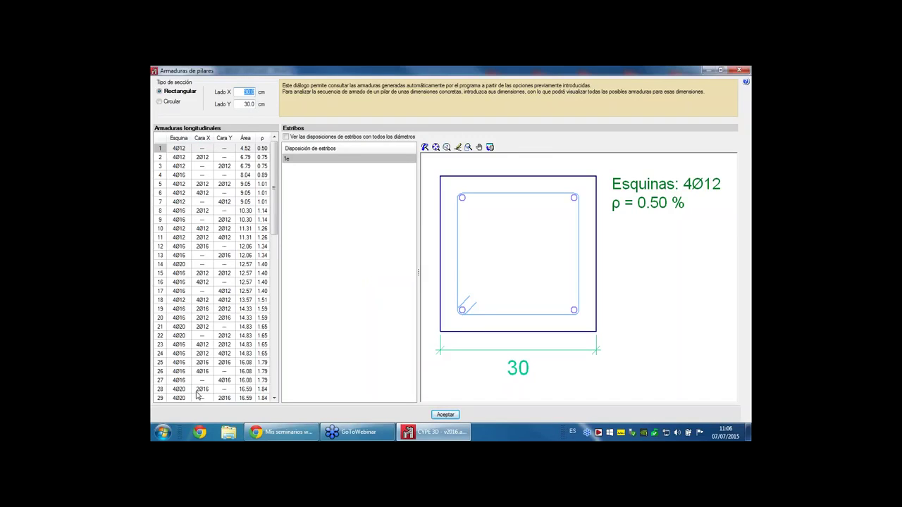
{"action": "left_click", "coordinate": [183, 230]}
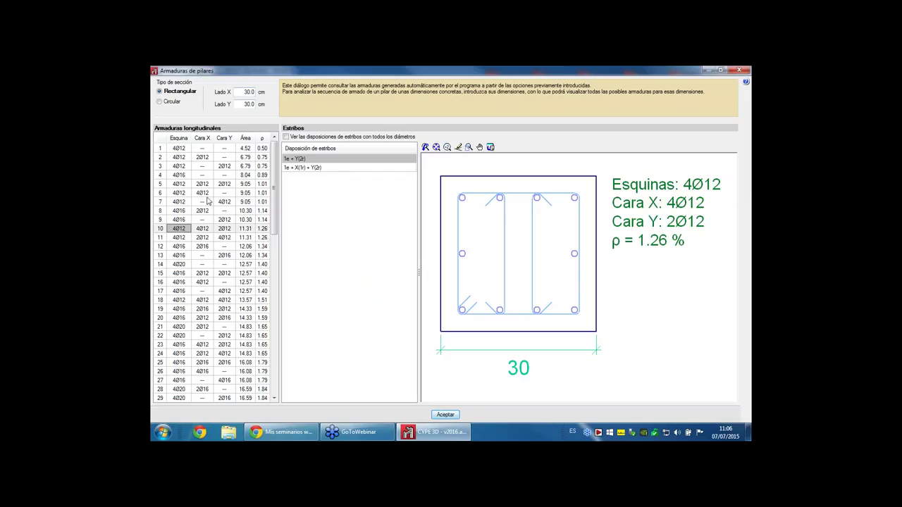
- Preview the generated reinforcement for a column with Lado X of 60 cm, and accept the reinforcement tables
{"action": "left_click_drag", "start_coordinate": [245, 92], "coordinate": [255, 96]}
{"action": "type", "text": "60"}
{"action": "key", "text": "Tab"}
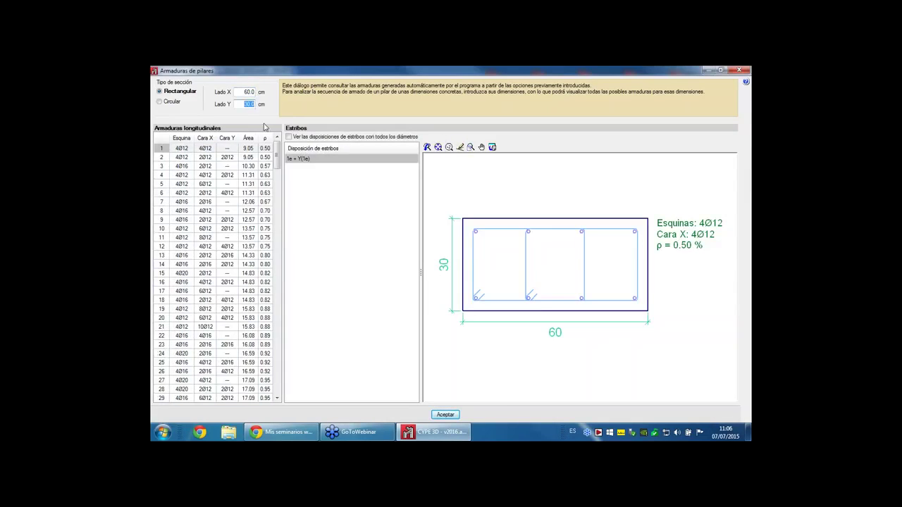
{"action": "left_click", "coordinate": [443, 415]}
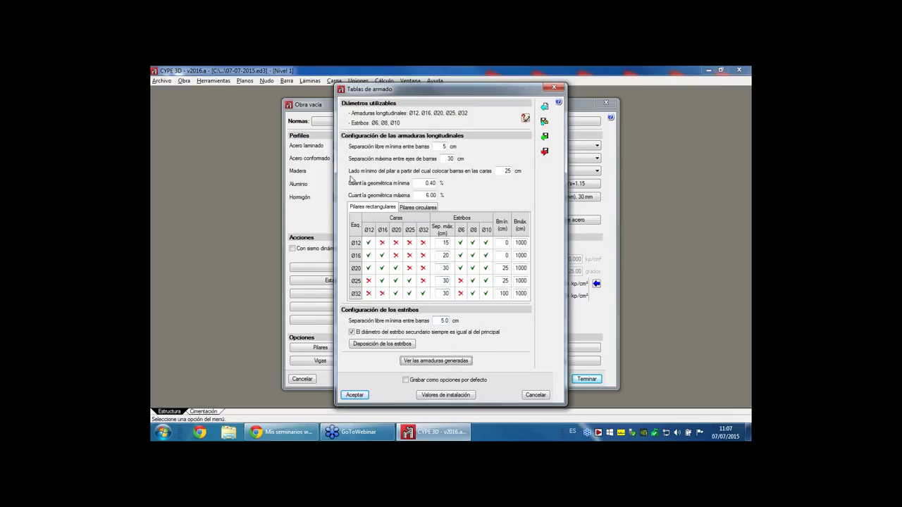
{"action": "left_click", "coordinate": [356, 395]}
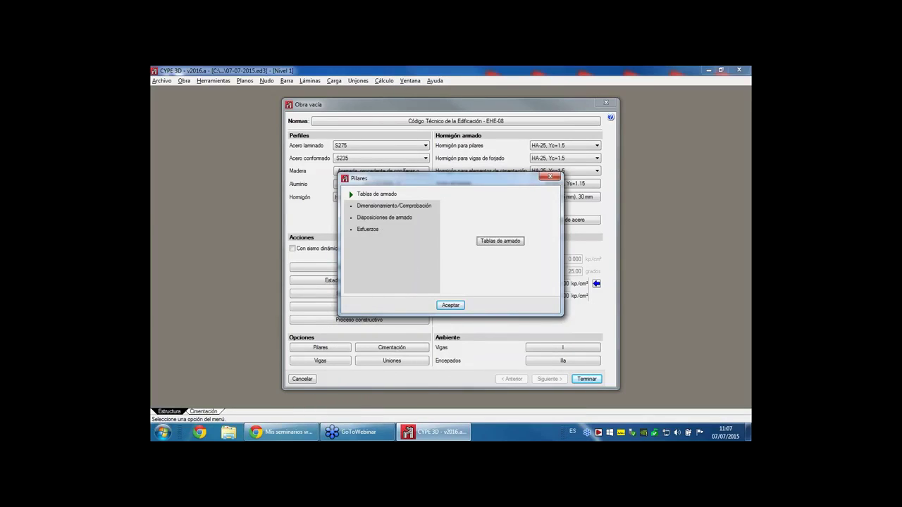
- Review the column design criteria for anchorage length reduction, symmetry, continuity and steel columns, cancelling each without changes
{"action": "left_click", "coordinate": [405, 206]}
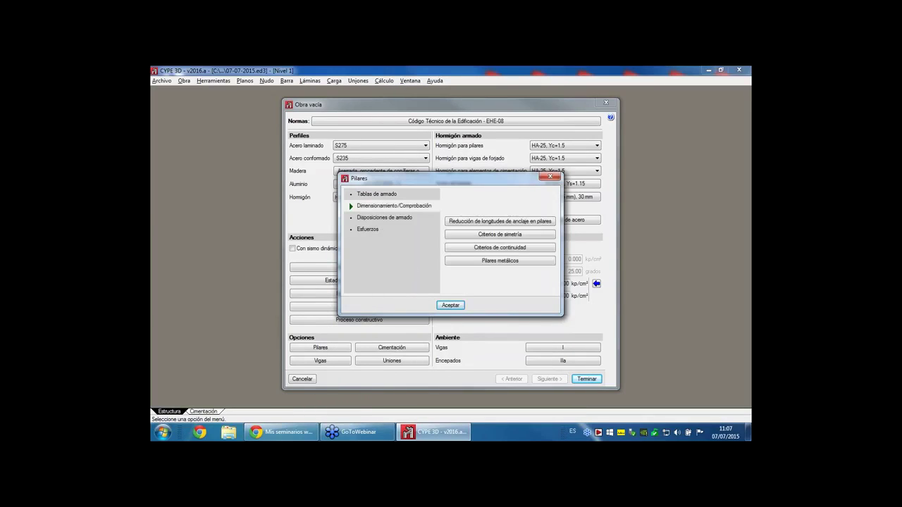
{"action": "left_click", "coordinate": [533, 224]}
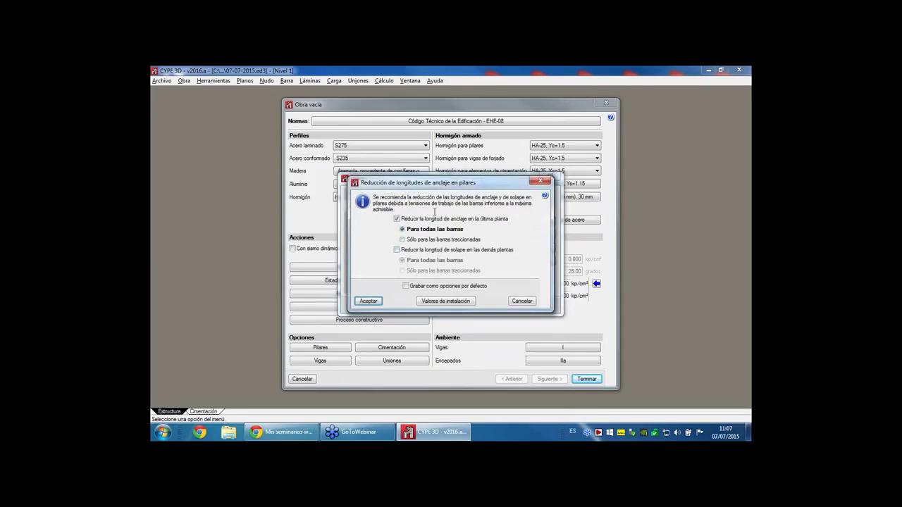
{"action": "left_click", "coordinate": [522, 302]}
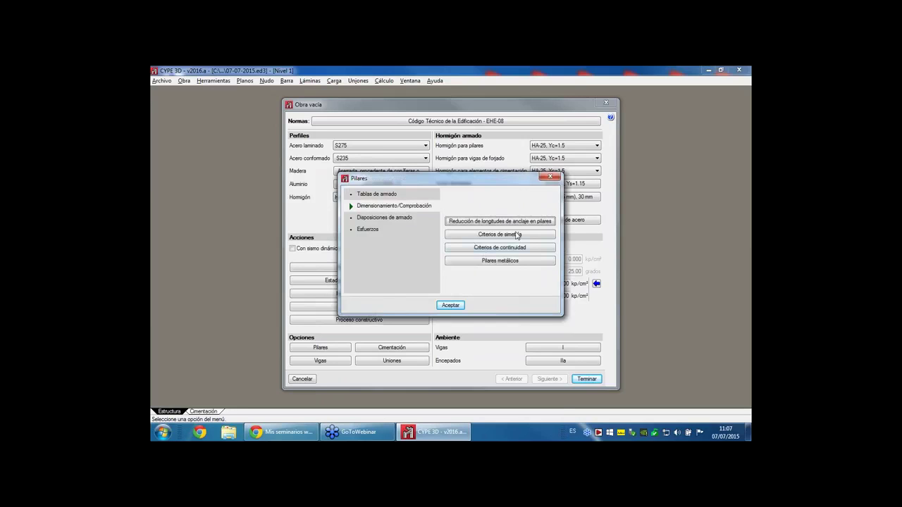
{"action": "left_click", "coordinate": [506, 237]}
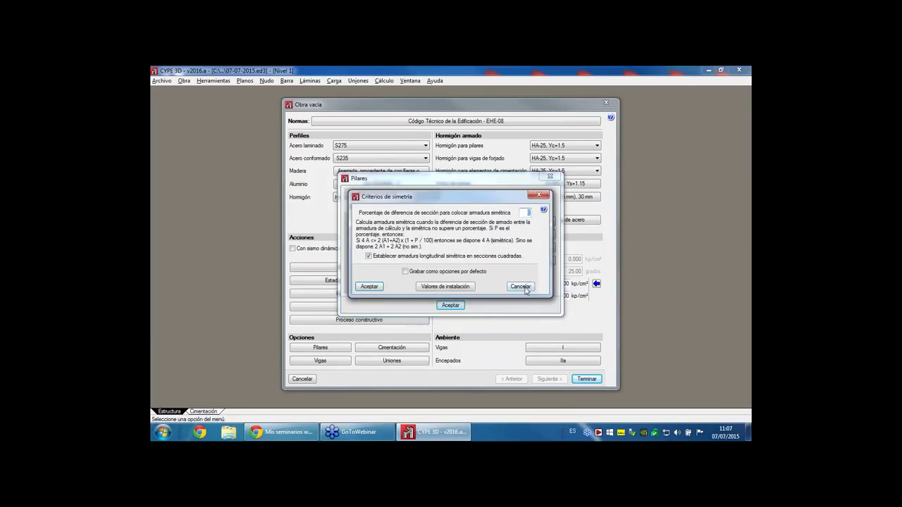
{"action": "left_click", "coordinate": [521, 286]}
{"action": "left_click", "coordinate": [502, 248]}
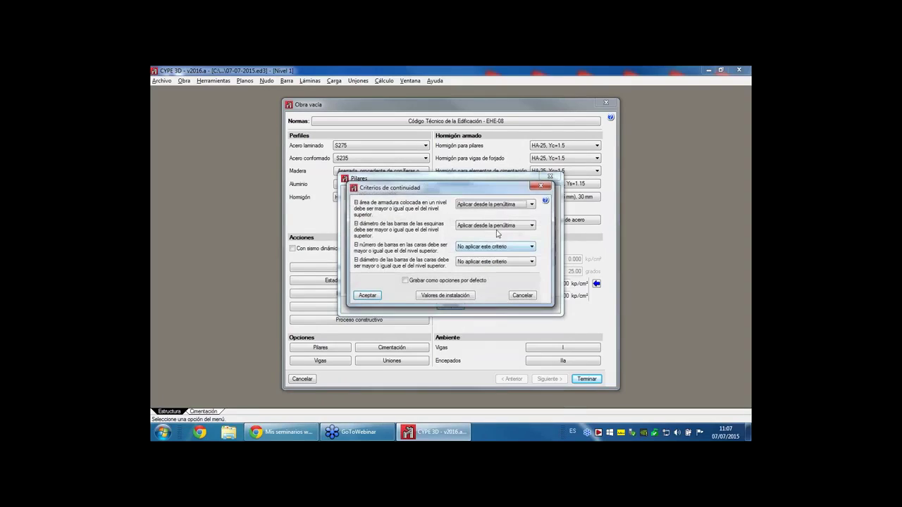
{"action": "left_click", "coordinate": [522, 295]}
{"action": "left_click", "coordinate": [507, 261]}
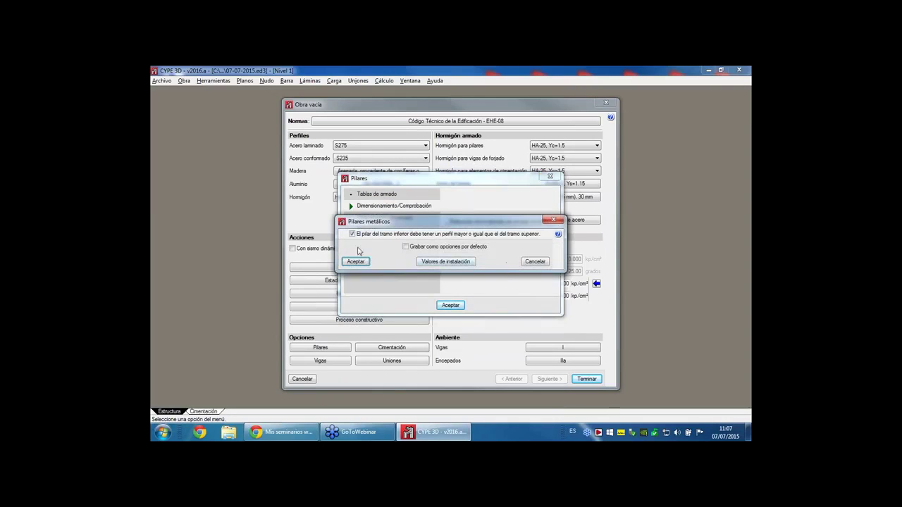
{"action": "left_click", "coordinate": [534, 261]}
- Review the column reinforcement layout options, including the maximum vertical bar length and the length for joining short segments
{"action": "left_click", "coordinate": [386, 218]}
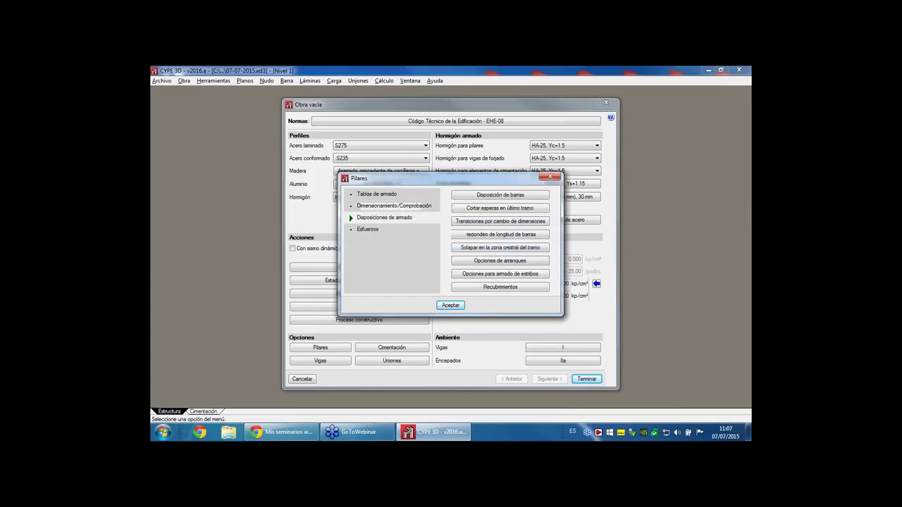
{"action": "left_click", "coordinate": [499, 195]}
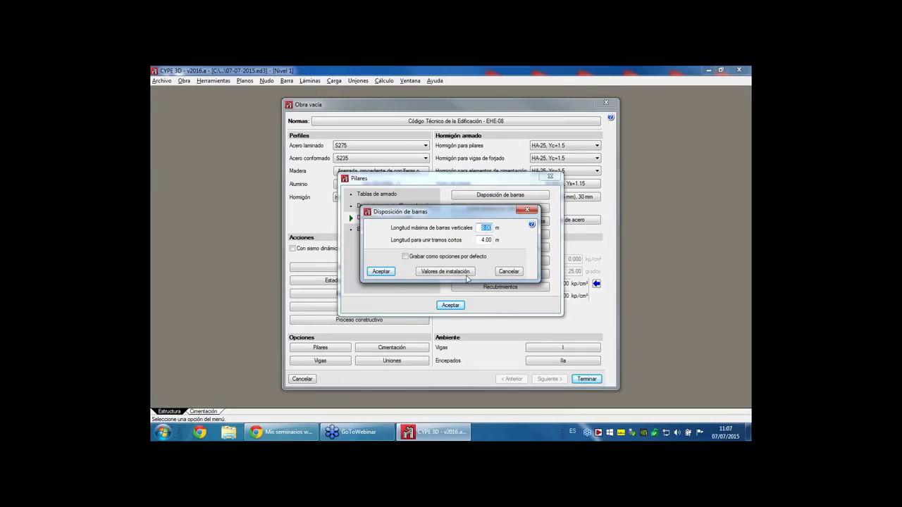
{"action": "left_click", "coordinate": [507, 272]}
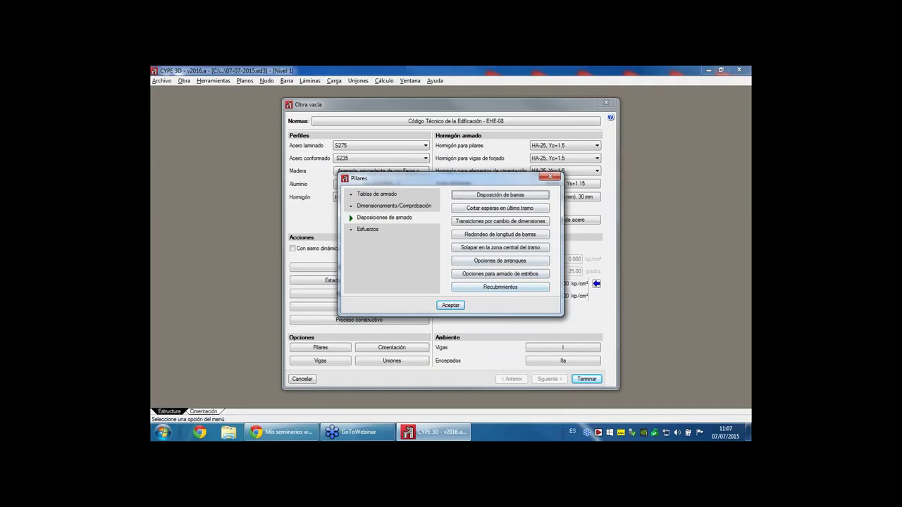
- Review the axial and torsional stiffness coefficients for columns and accept the column options
{"action": "left_click", "coordinate": [367, 229]}
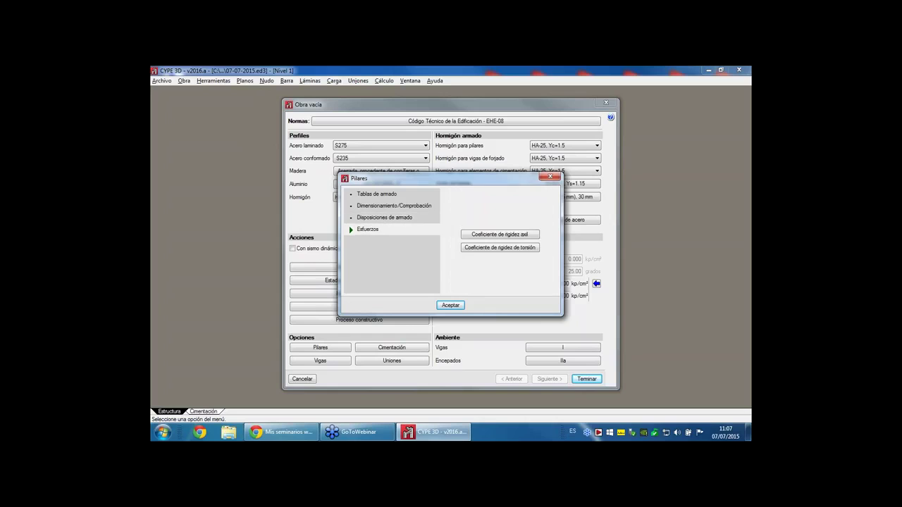
{"action": "left_click", "coordinate": [480, 237]}
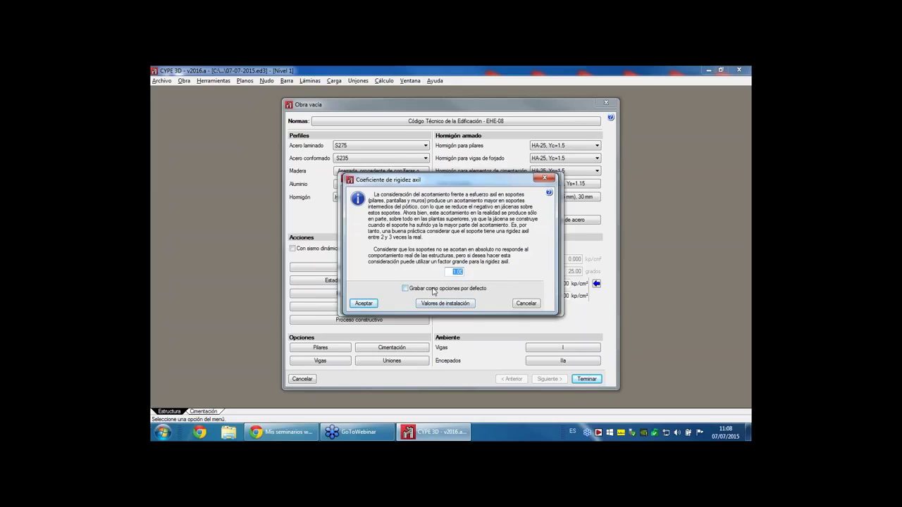
{"action": "left_click", "coordinate": [525, 303]}
{"action": "left_click", "coordinate": [479, 248]}
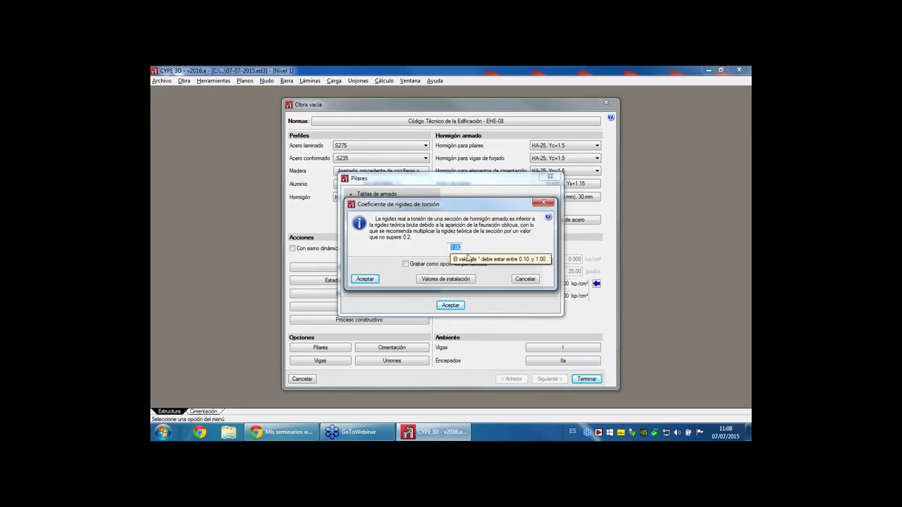
{"action": "left_click", "coordinate": [365, 279]}
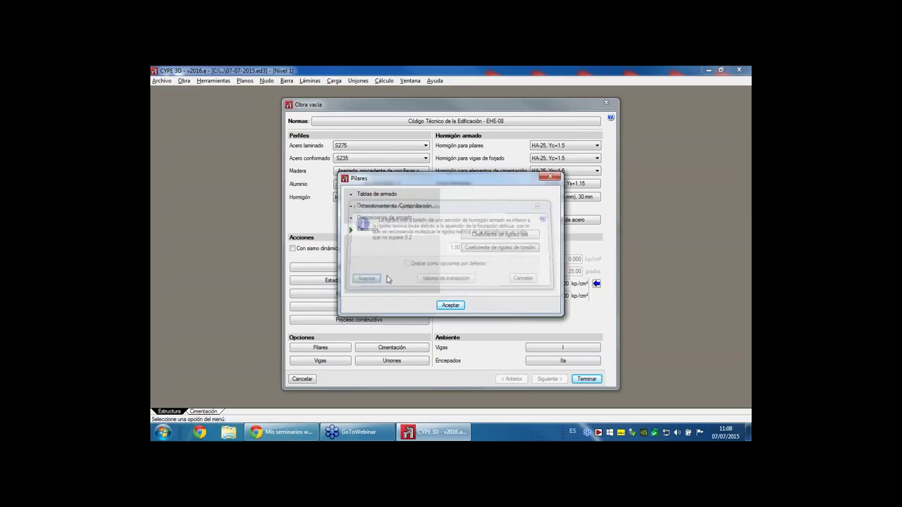
{"action": "left_click", "coordinate": [452, 306]}
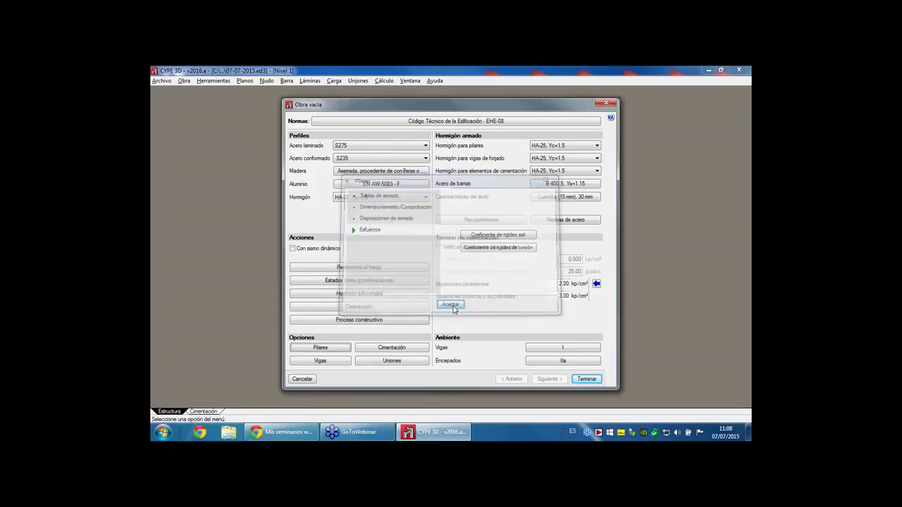
- Review the beam options for reinforcement tables and reinforcement layout, and close the beam settings without changes
{"action": "left_click", "coordinate": [323, 362]}
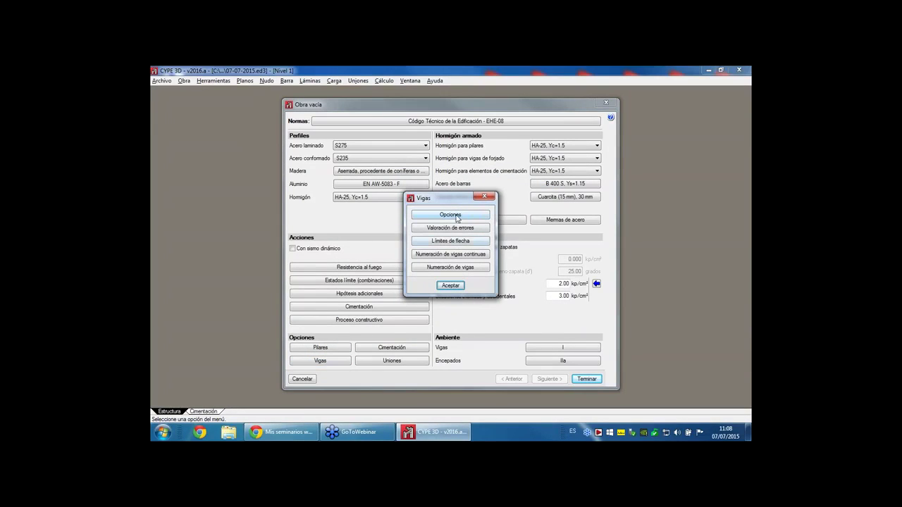
{"action": "left_click", "coordinate": [461, 216]}
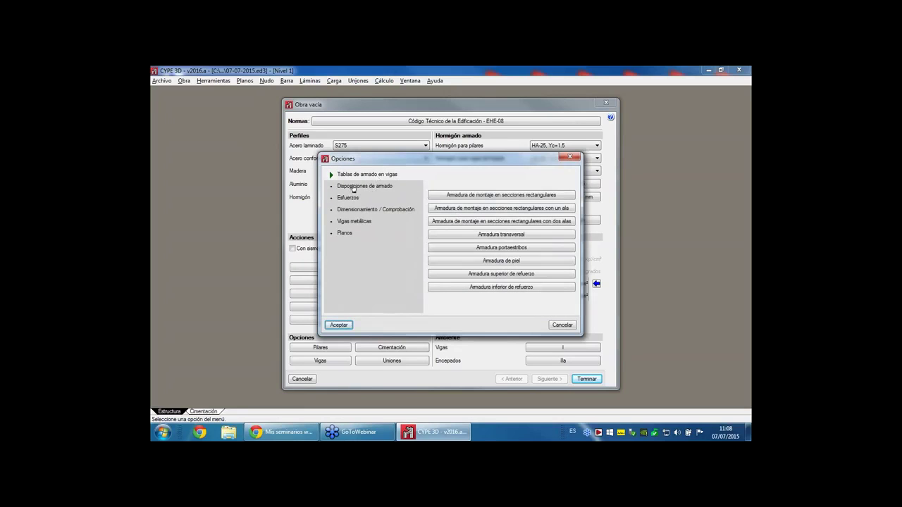
{"action": "left_click", "coordinate": [360, 186]}
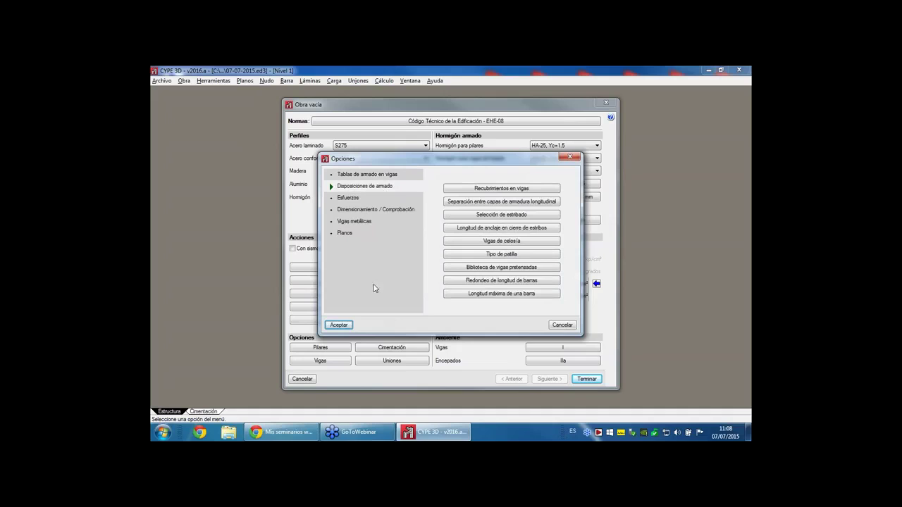
{"action": "left_click", "coordinate": [562, 325]}
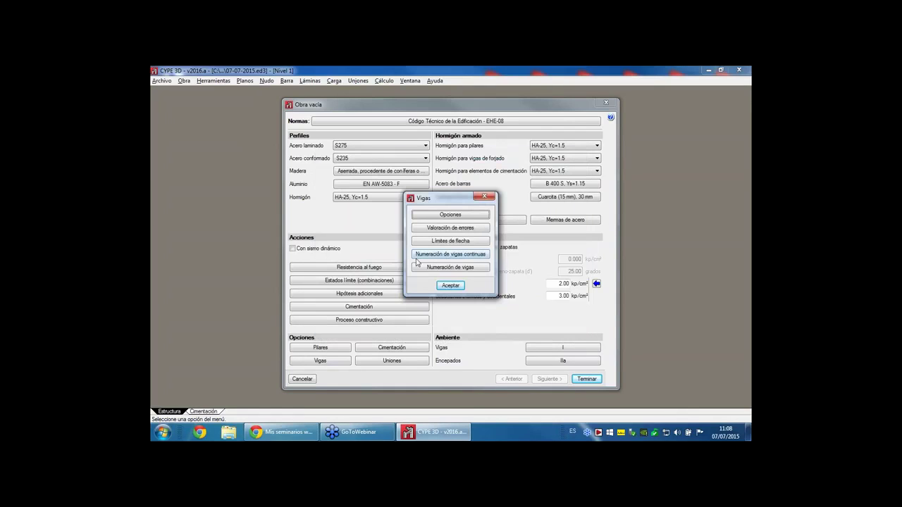
{"action": "left_click", "coordinate": [450, 286]}
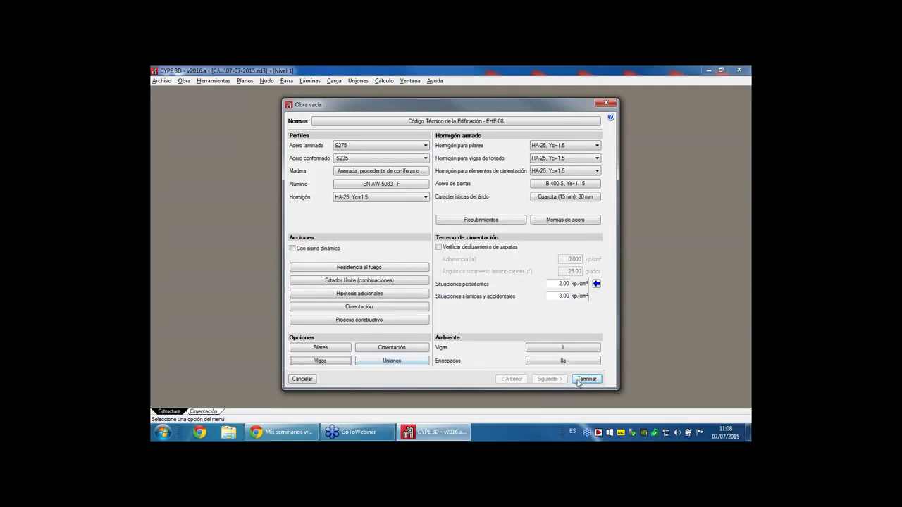
- Finish the general data of the empty job with a 3D view, and look through the available editing, generation and import tools
{"action": "left_click", "coordinate": [359, 280]}
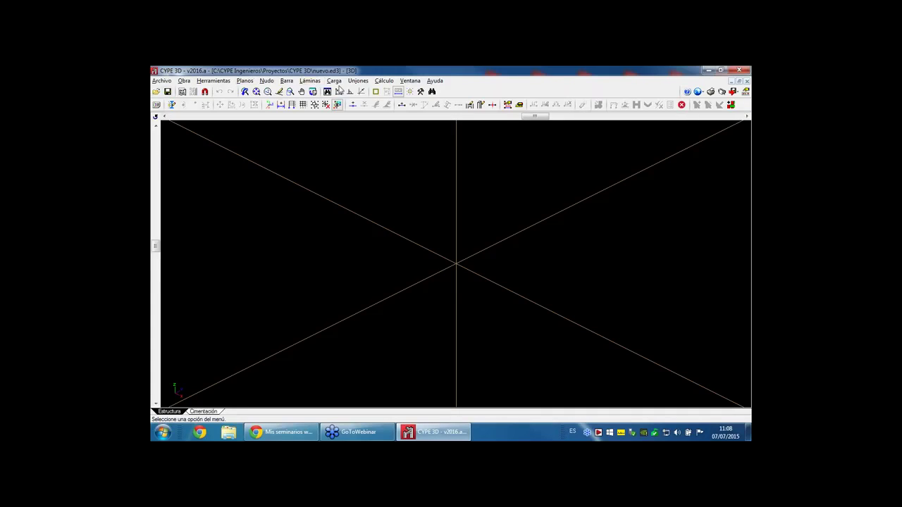
{"action": "left_click", "coordinate": [211, 82]}
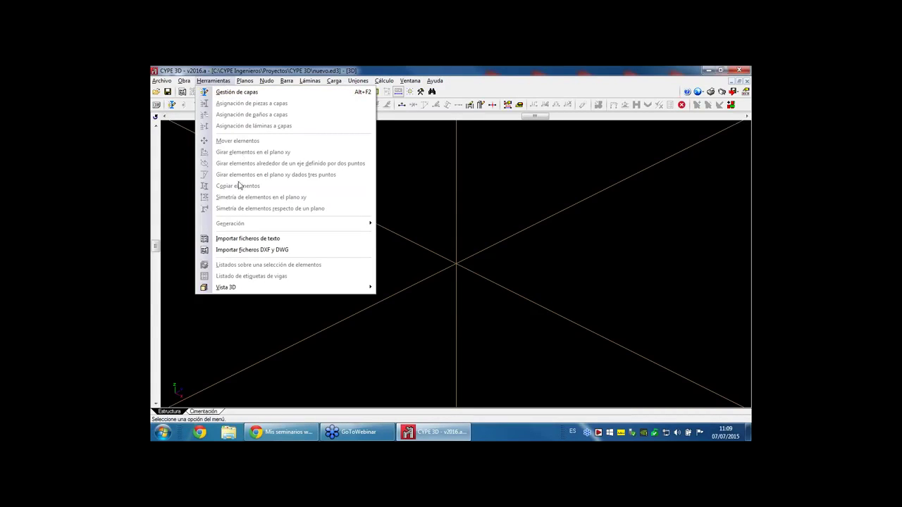
{"action": "mouse_move", "coordinate": [241, 225]}
{"action": "mouse_move", "coordinate": [233, 289]}
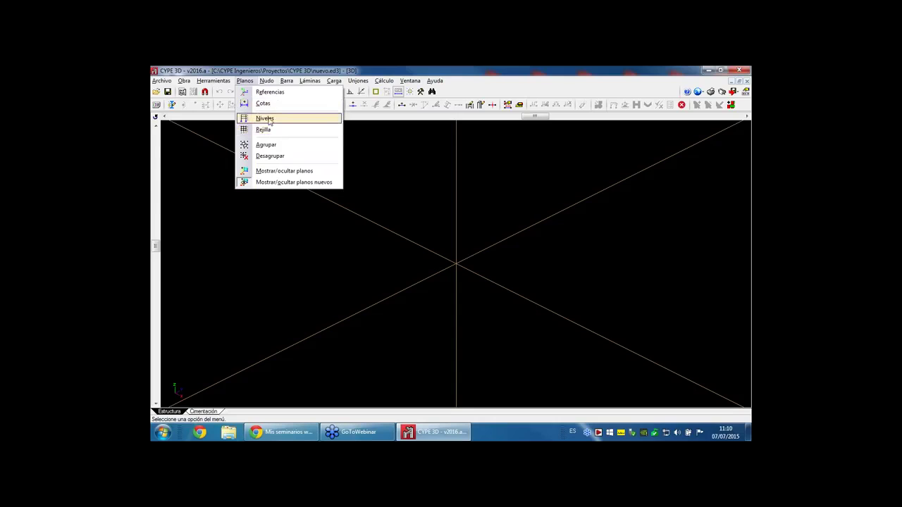
- Generate 4 levels with the prefix Nivel, starting at elevation 0.000 m with a separation of 3.000 m, and accept them
{"action": "left_click", "coordinate": [265, 118]}
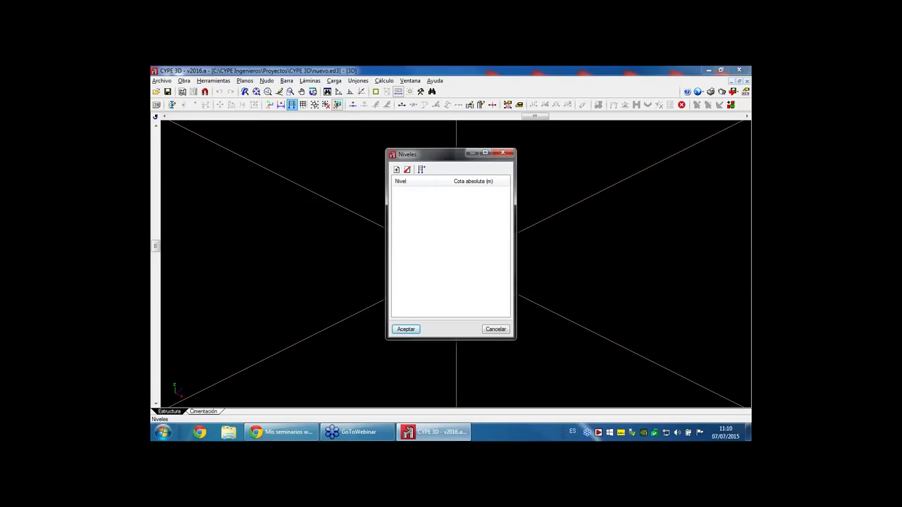
{"action": "left_click", "coordinate": [397, 170]}
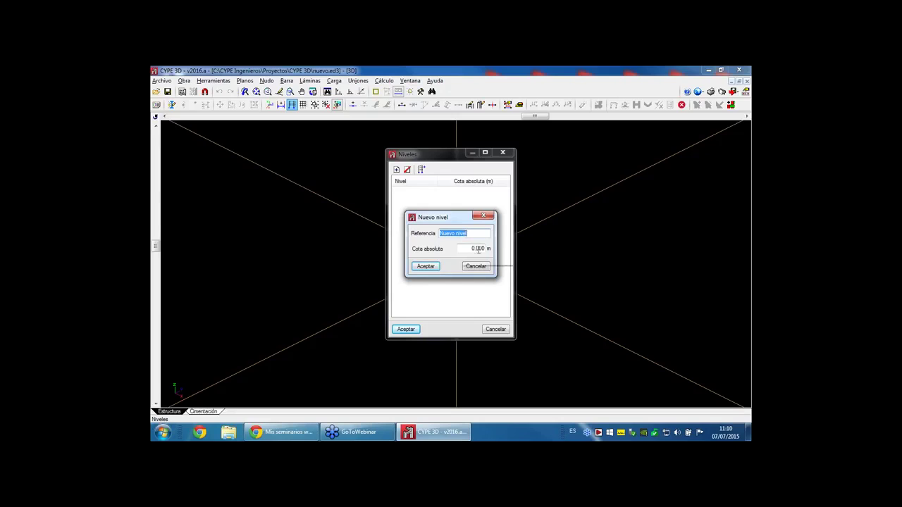
{"action": "left_click", "coordinate": [476, 267]}
{"action": "left_click", "coordinate": [421, 170]}
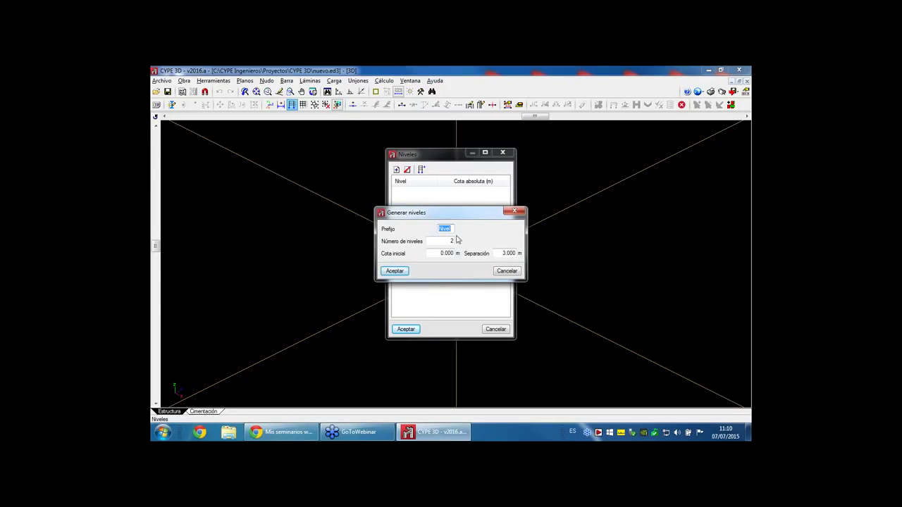
{"action": "key", "text": "Tab"}
{"action": "type", "text": "4"}
{"action": "left_click", "coordinate": [394, 271]}
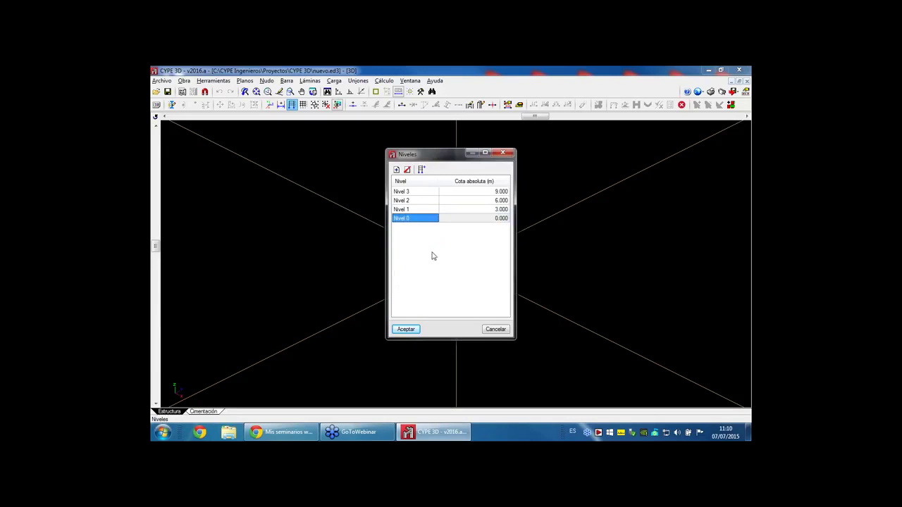
{"action": "left_click", "coordinate": [406, 329]}
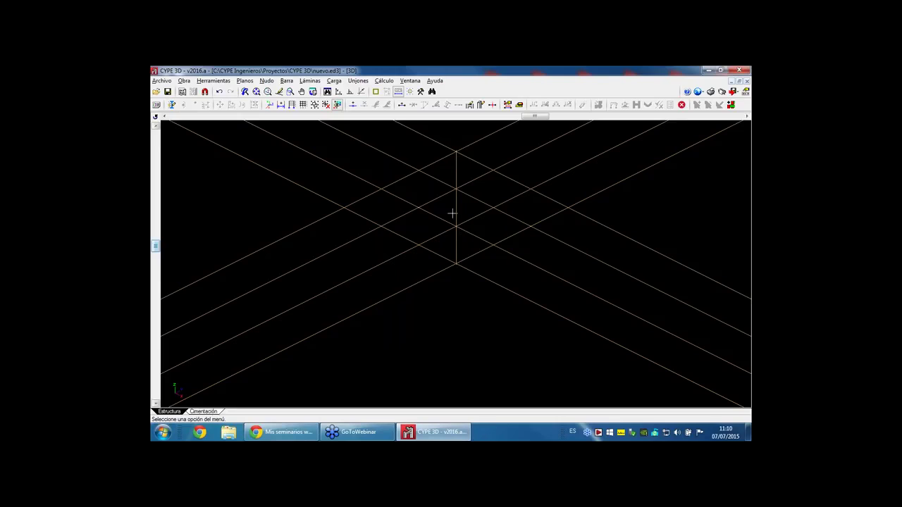
- Create a new view of the type Vista 2D por niveles for navigating between the defined levels
{"action": "left_click", "coordinate": [412, 82]}
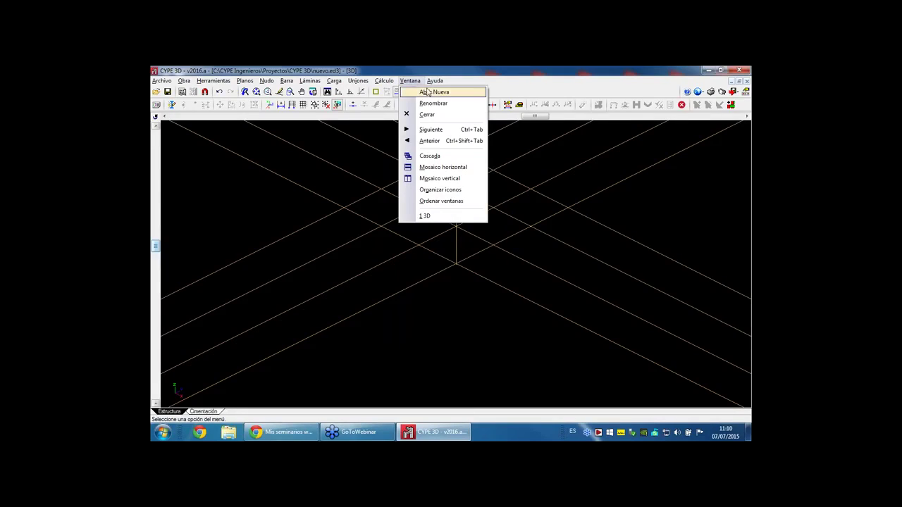
{"action": "left_click", "coordinate": [434, 92]}
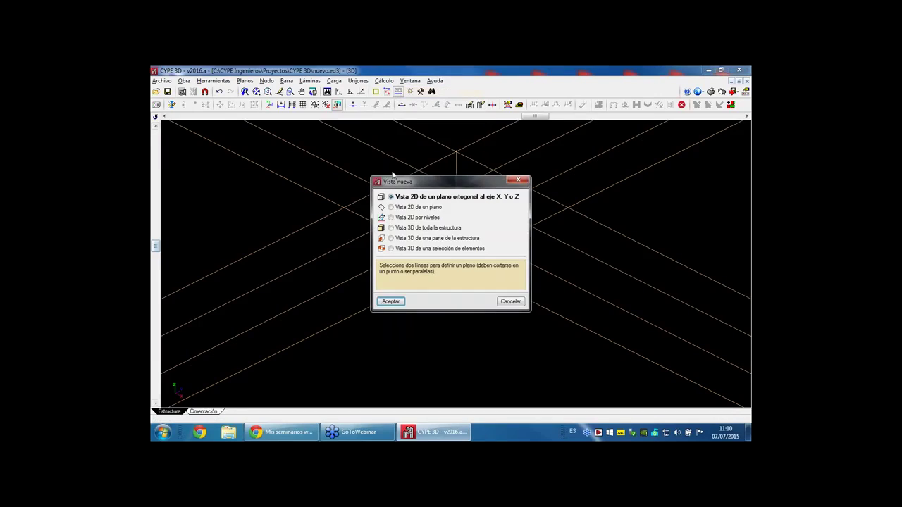
{"action": "left_click", "coordinate": [424, 217]}
{"action": "left_click", "coordinate": [392, 302]}
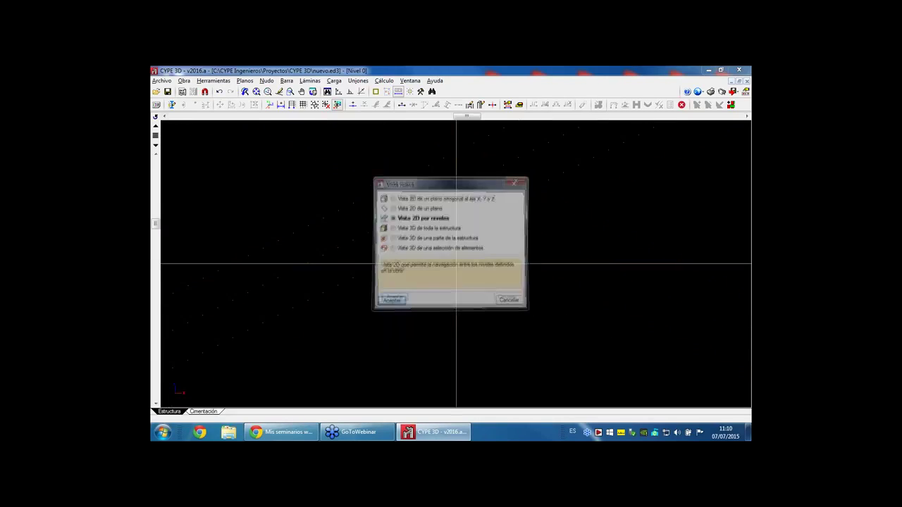
{"action": "left_click", "coordinate": [506, 304]}
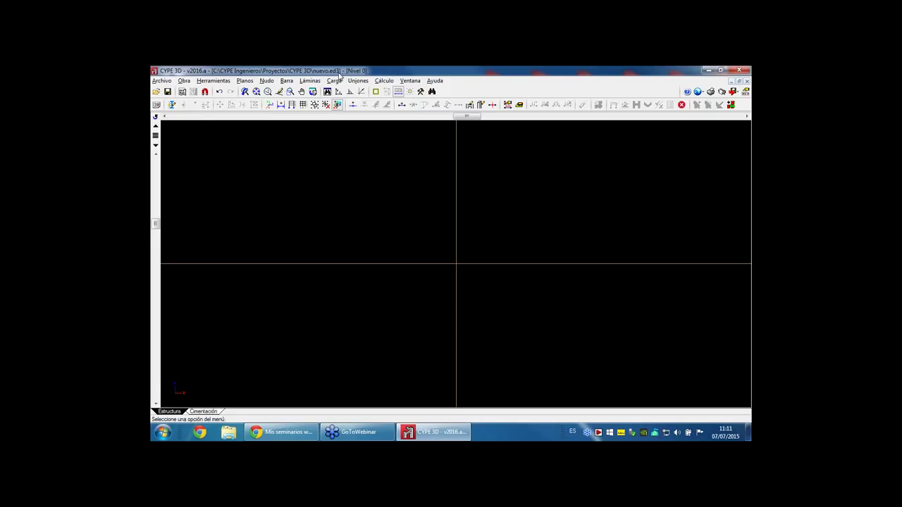
- Check the list of levels available in the 2D view, close it without changes, and switch back to the 3D view
{"action": "left_click", "coordinate": [156, 136]}
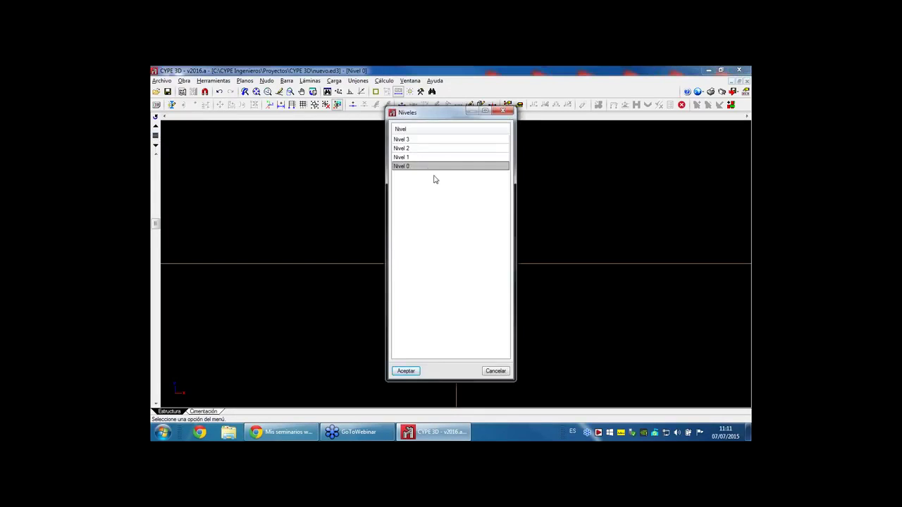
{"action": "left_click", "coordinate": [502, 374]}
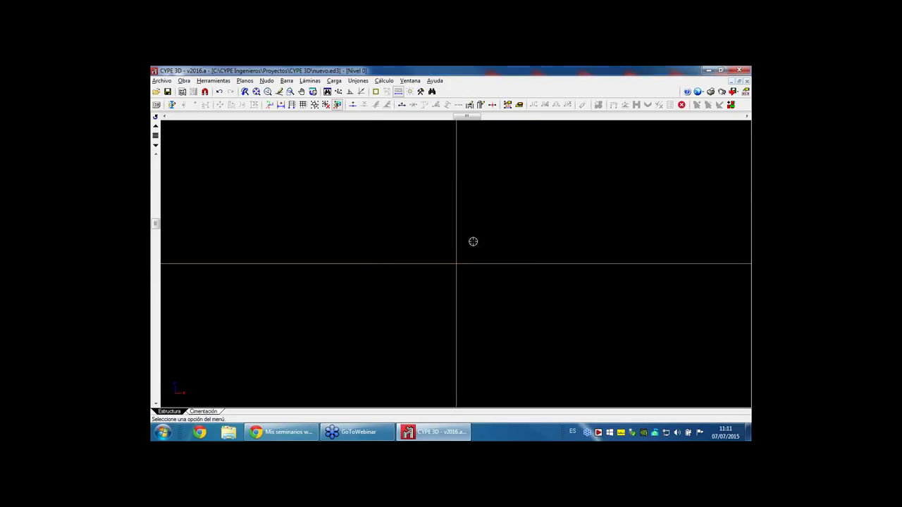
{"action": "left_click", "coordinate": [412, 81]}
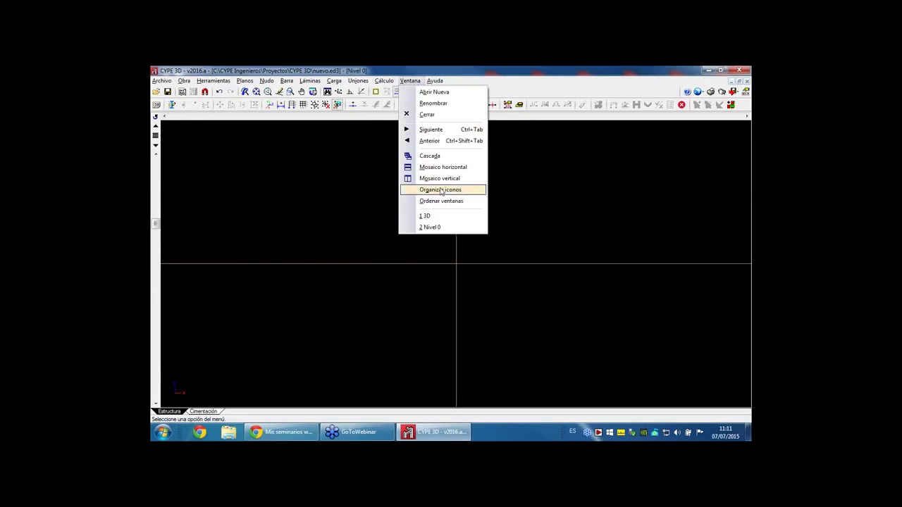
{"action": "left_click", "coordinate": [431, 216]}
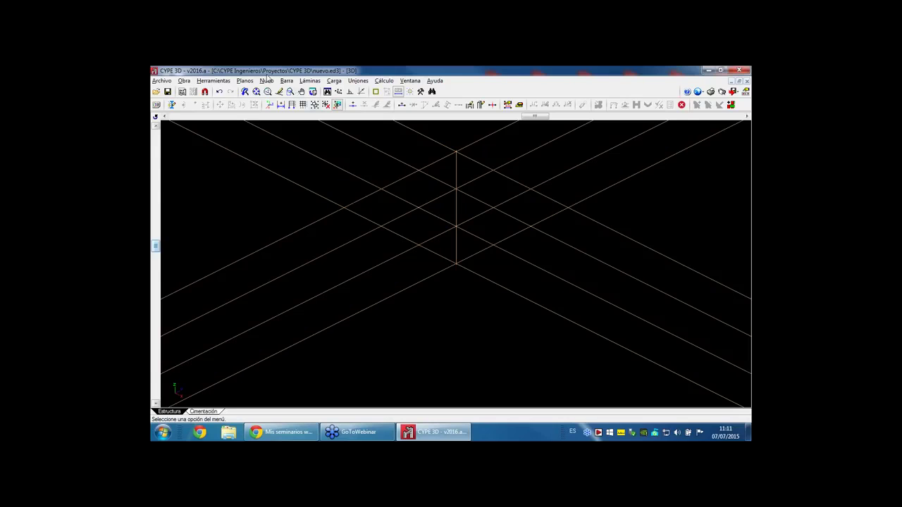
- Start generating grid lines, with 5 lines in the X direction spaced 4.00 m apart
{"action": "left_click", "coordinate": [245, 81]}
{"action": "left_click", "coordinate": [266, 130]}
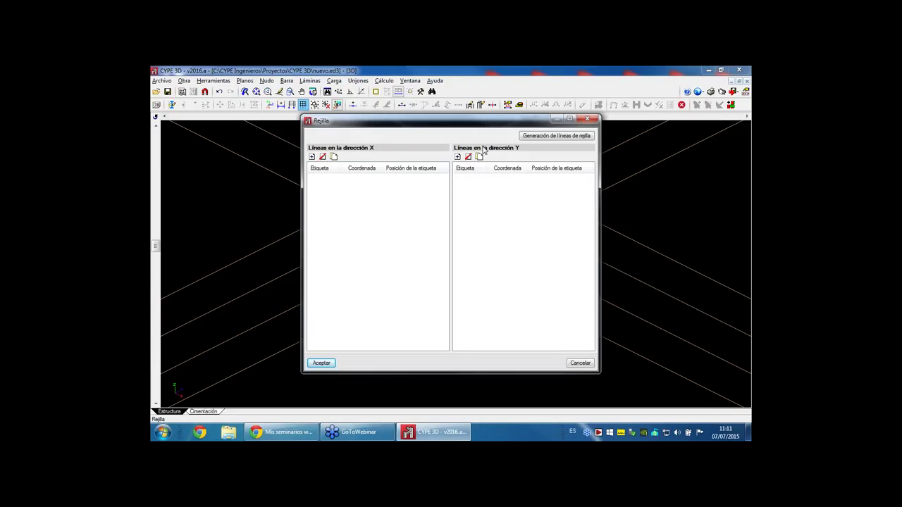
{"action": "left_click", "coordinate": [311, 157]}
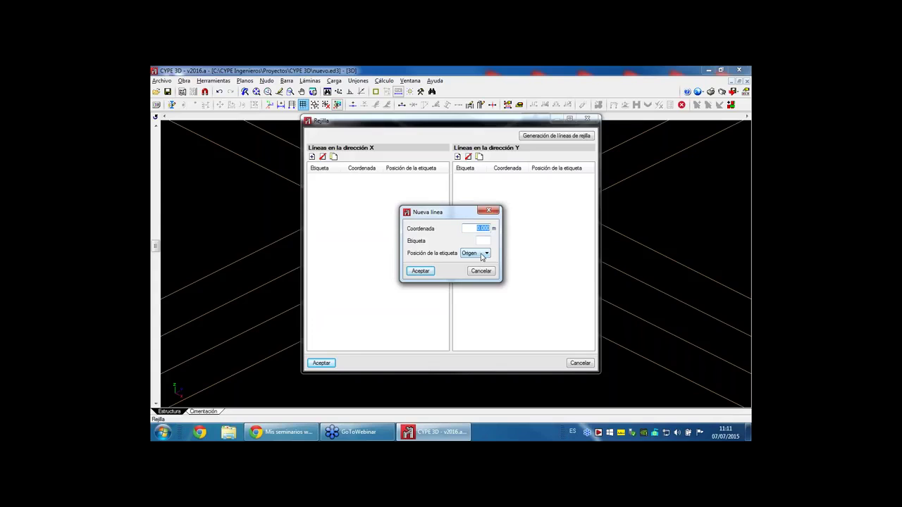
{"action": "left_click", "coordinate": [480, 270]}
{"action": "left_click", "coordinate": [553, 136]}
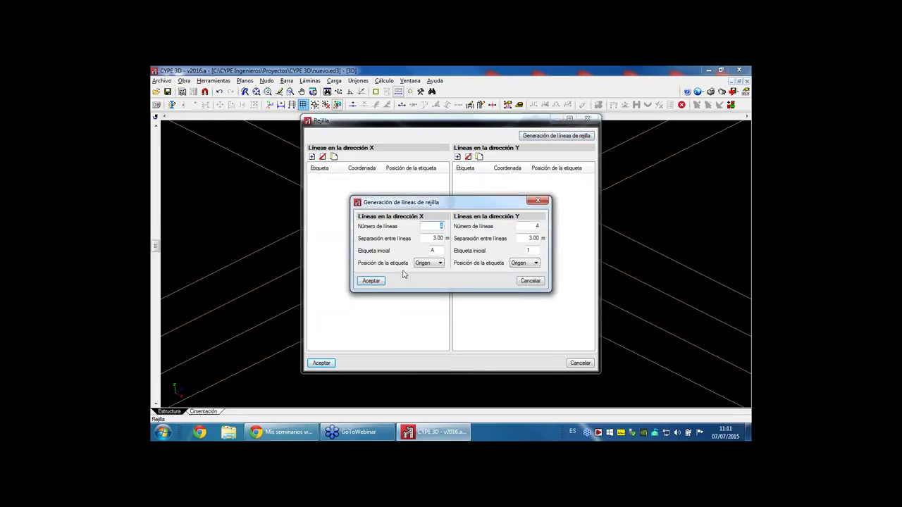
{"action": "double_click", "coordinate": [436, 238]}
{"action": "type", "text": "4.00"}
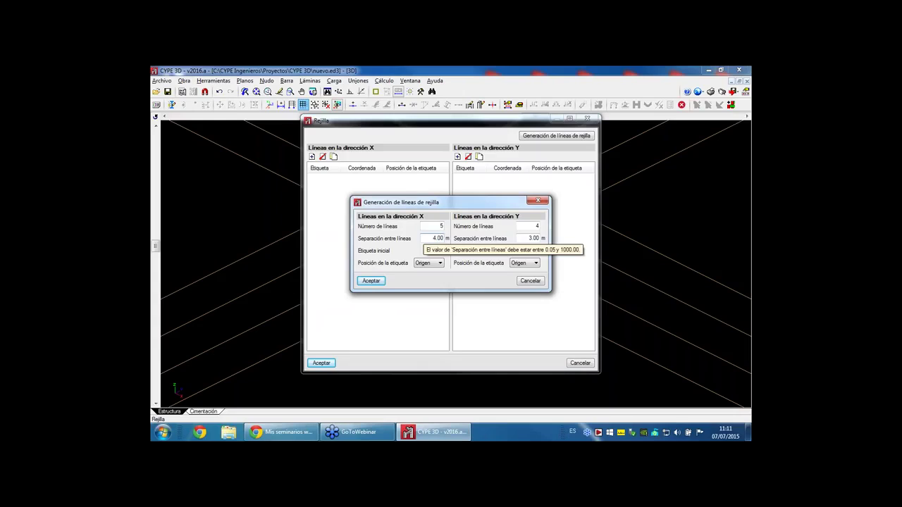
{"action": "key", "text": "Tab"}
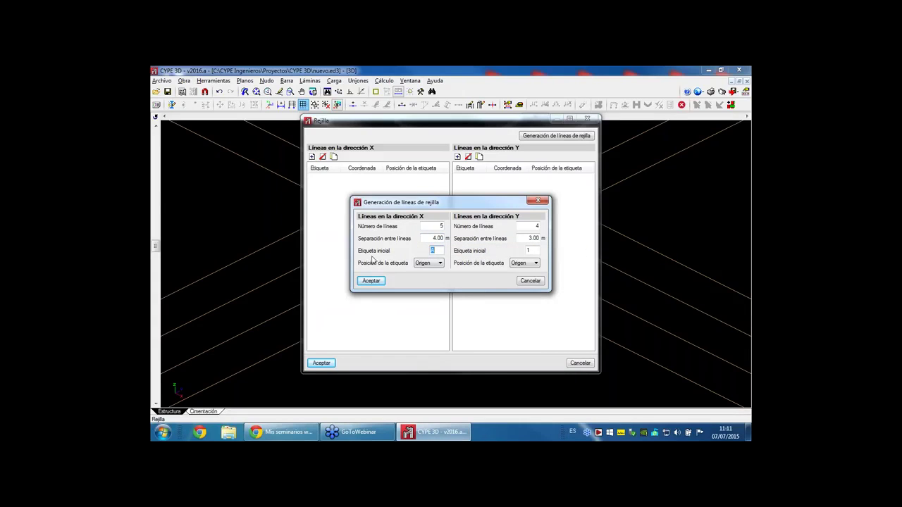
- Set 6 grid lines in the Y direction spaced 4.5 m apart, then generate and accept the grid
{"action": "double_click", "coordinate": [534, 225]}
{"action": "type", "text": "6"}
{"action": "double_click", "coordinate": [538, 239]}
{"action": "type", "text": "4.5"}
{"action": "left_click", "coordinate": [371, 281]}
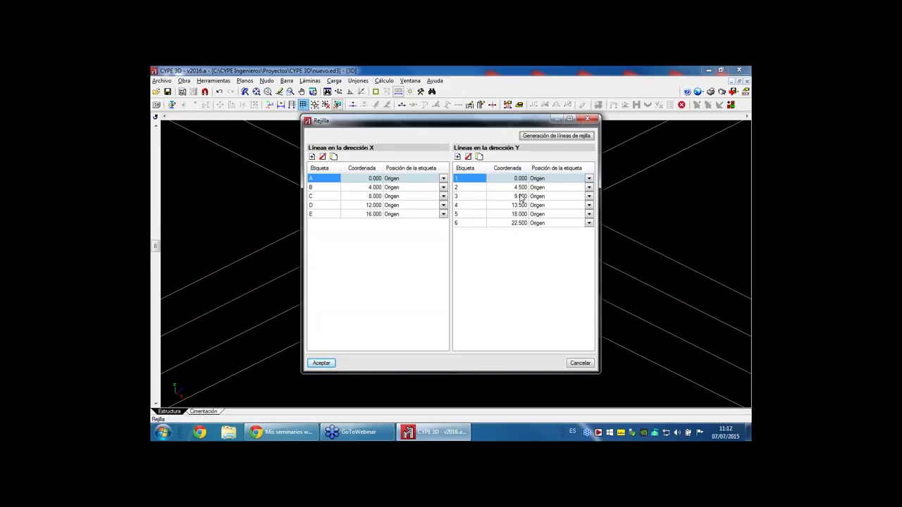
{"action": "left_click", "coordinate": [321, 363]}
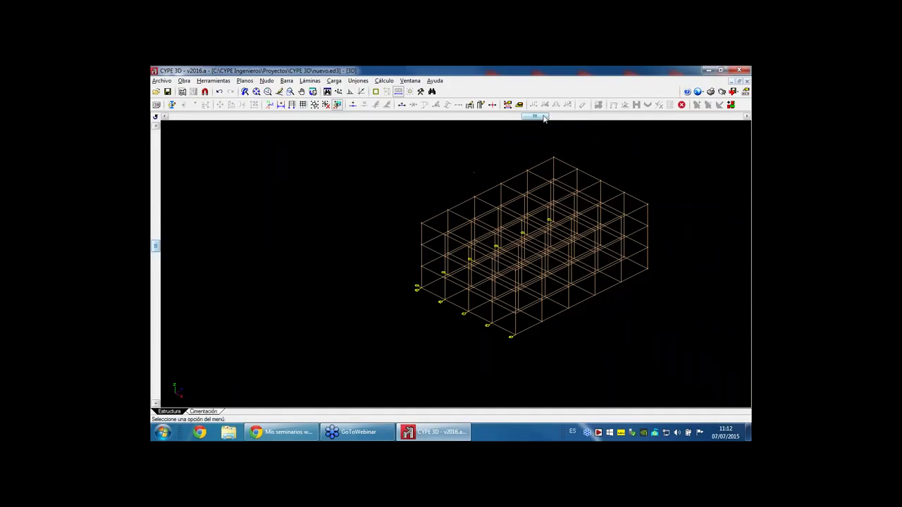
- Start a new bar and describe it as a composite Pilar of the rectangular concrete type with an encased I-profile
{"action": "left_click_drag", "start_coordinate": [535, 116], "coordinate": [522, 116]}
{"action": "scroll", "coordinate": [460, 243], "scroll_direction": "up", "scroll_amount": 5}
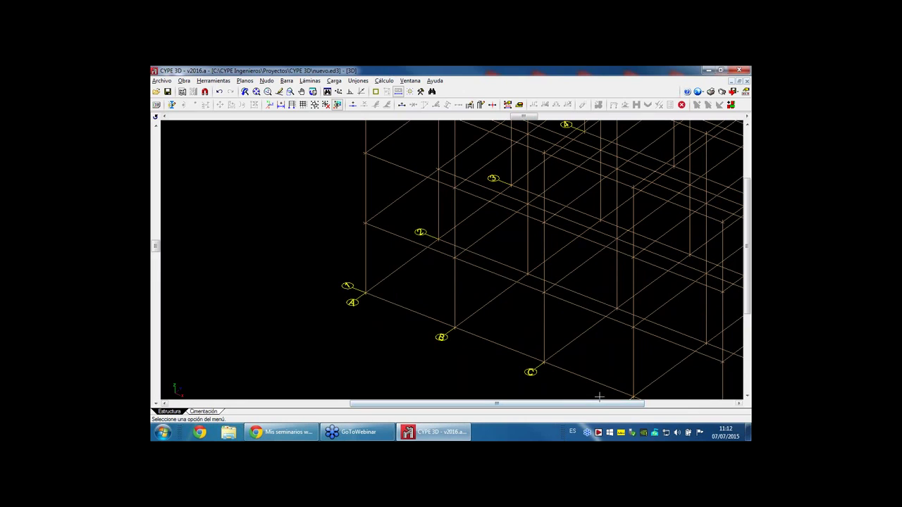
{"action": "scroll", "coordinate": [426, 315], "scroll_direction": "down", "scroll_amount": 4}
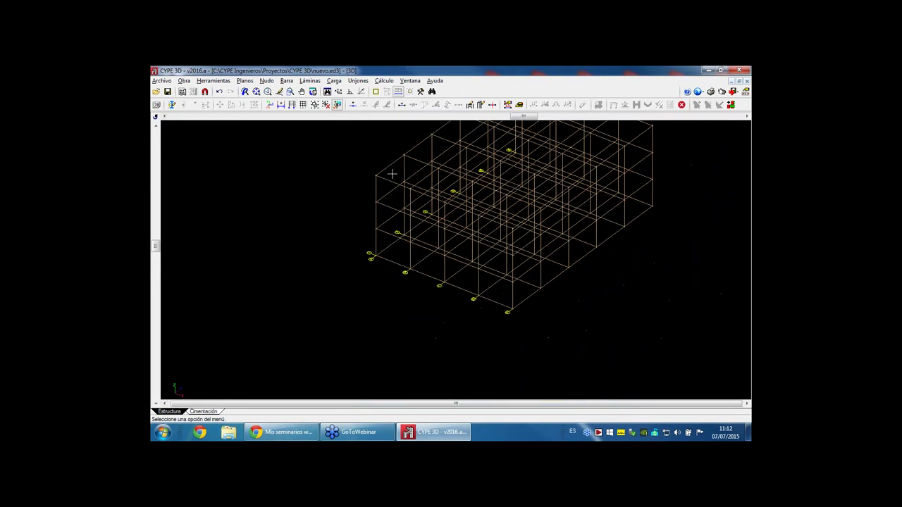
{"action": "middle_click_drag", "start_coordinate": [422, 255], "coordinate": [423, 267]}
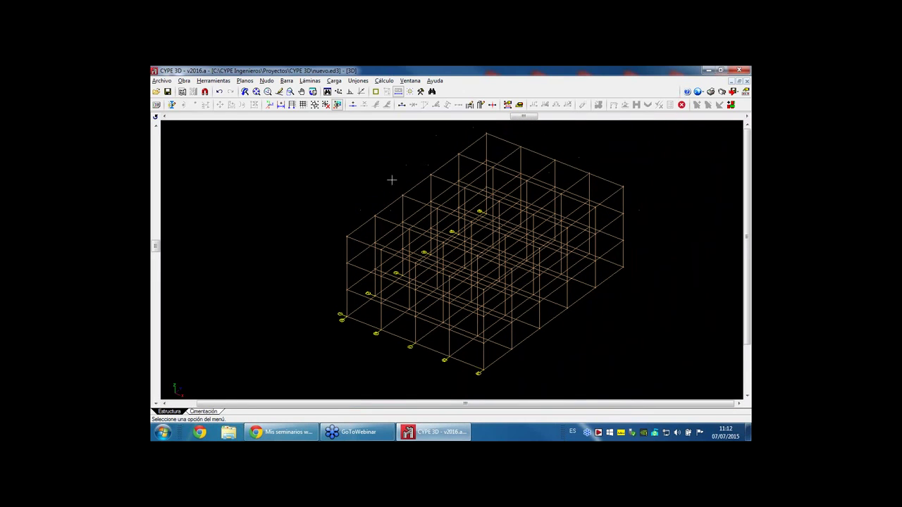
{"action": "left_click", "coordinate": [287, 81]}
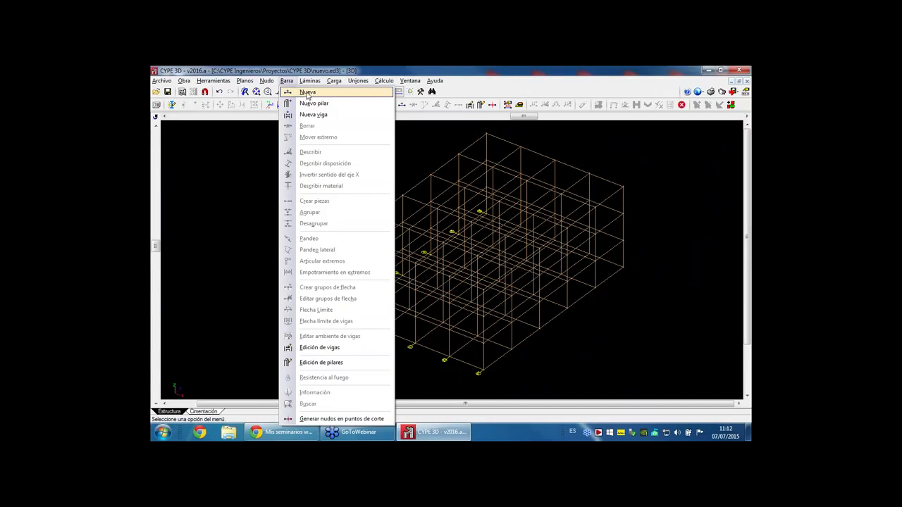
{"action": "left_click", "coordinate": [307, 92]}
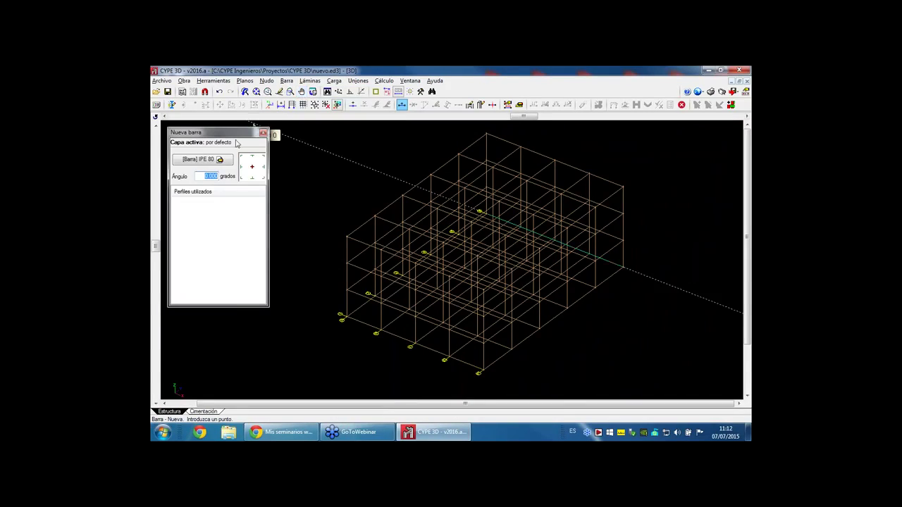
{"action": "left_click", "coordinate": [198, 159]}
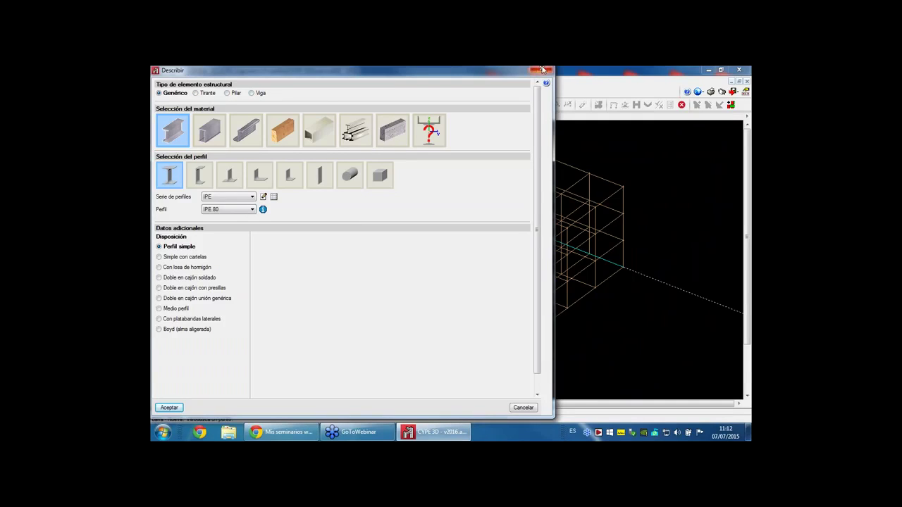
{"action": "left_click", "coordinate": [229, 93]}
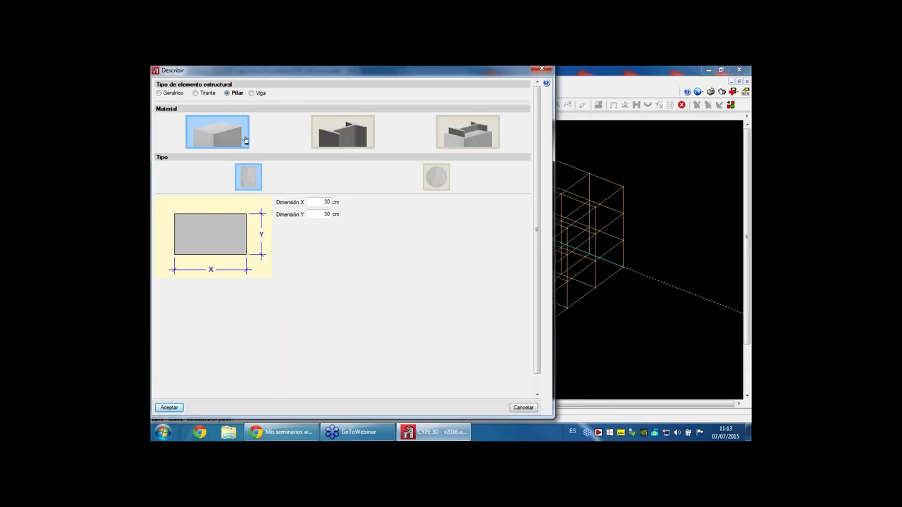
{"action": "left_click", "coordinate": [482, 135]}
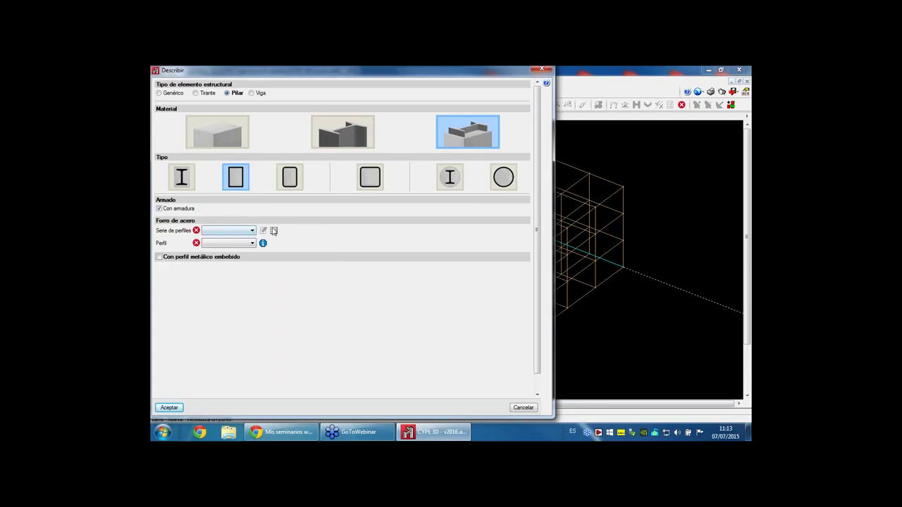
{"action": "left_click", "coordinate": [182, 178]}
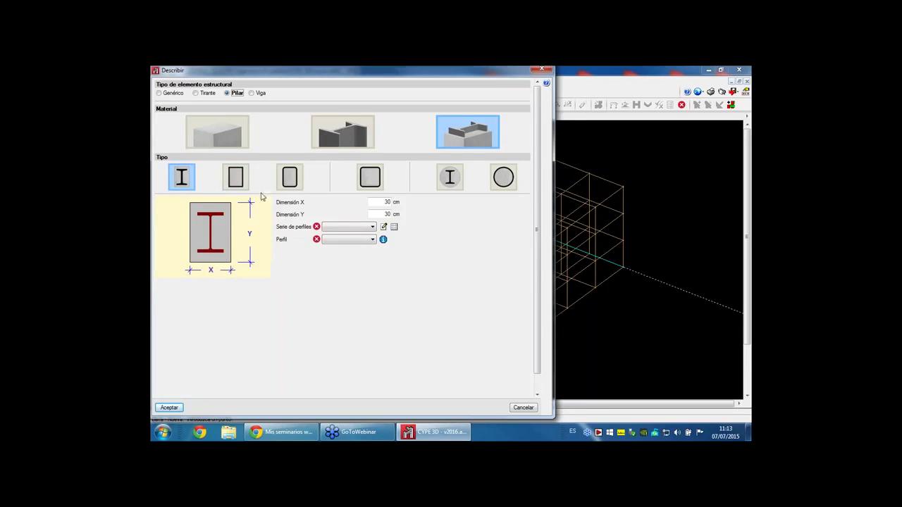
- Choose the HE 200 B profile from the HEB series for the composite column section and accept the description
{"action": "left_click", "coordinate": [372, 226]}
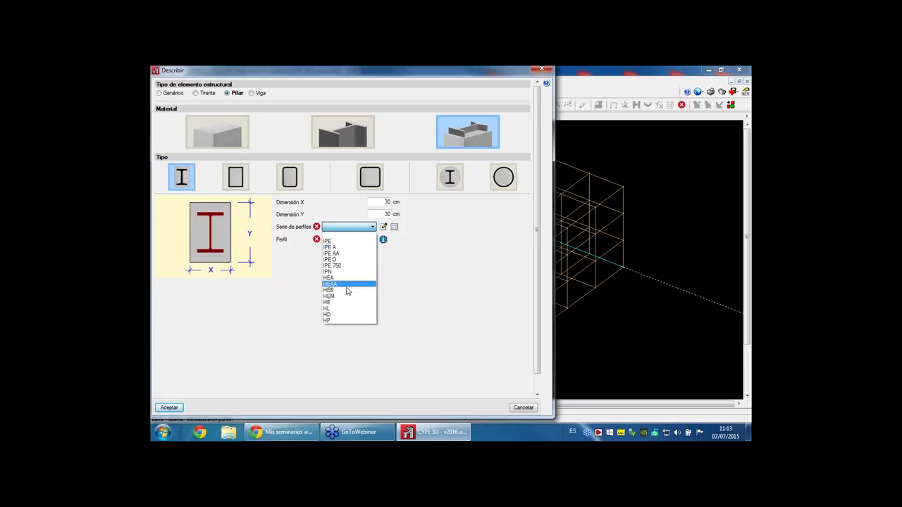
{"action": "left_click", "coordinate": [346, 290]}
{"action": "left_click", "coordinate": [356, 239]}
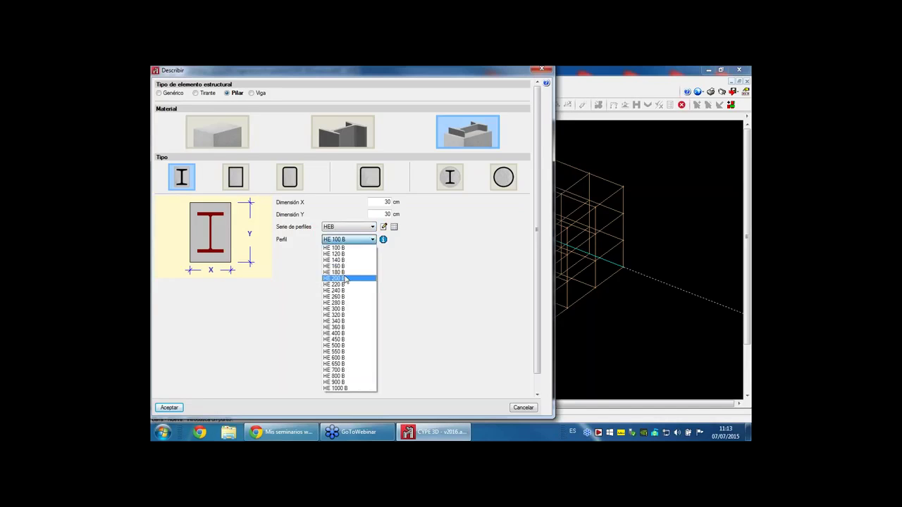
{"action": "left_click", "coordinate": [346, 279]}
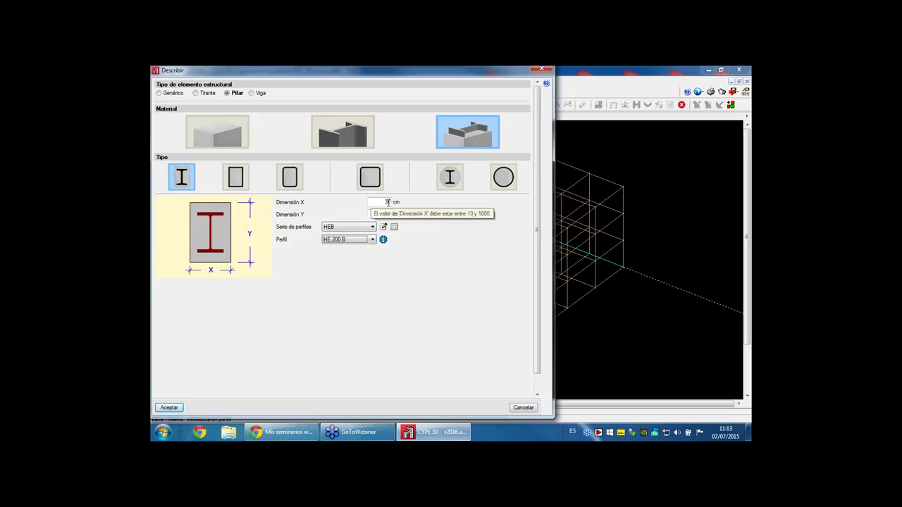
{"action": "left_click", "coordinate": [168, 408]}
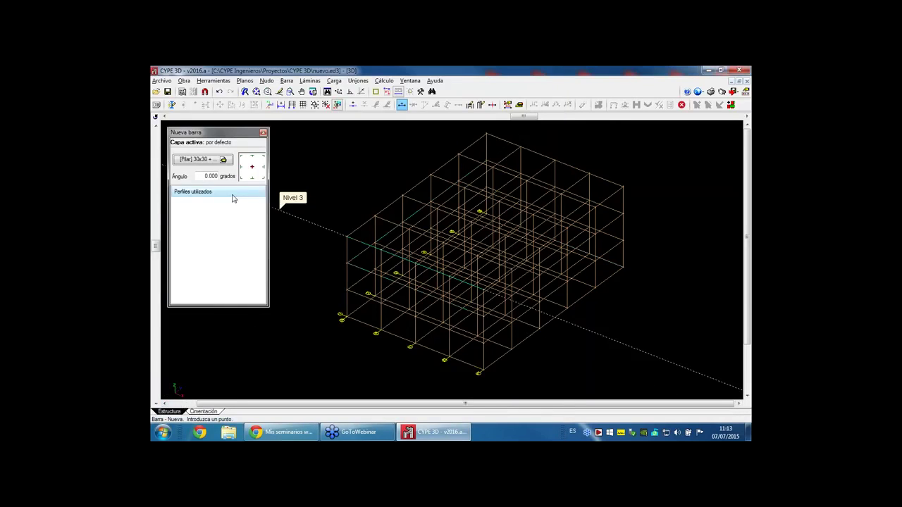
- Draw the column level by level at grid intersection A-1, from Nivel 0 up to Nivel 3
{"action": "left_click", "coordinate": [345, 315]}
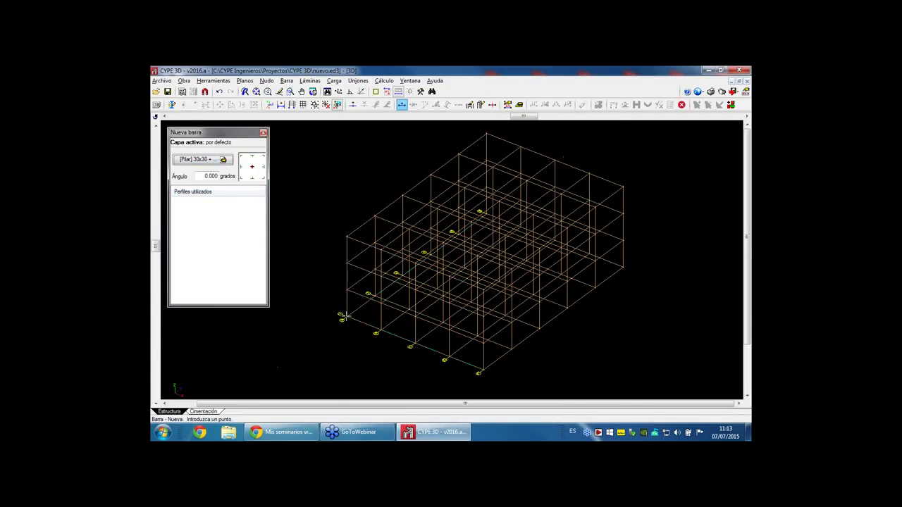
{"action": "left_click", "coordinate": [345, 289]}
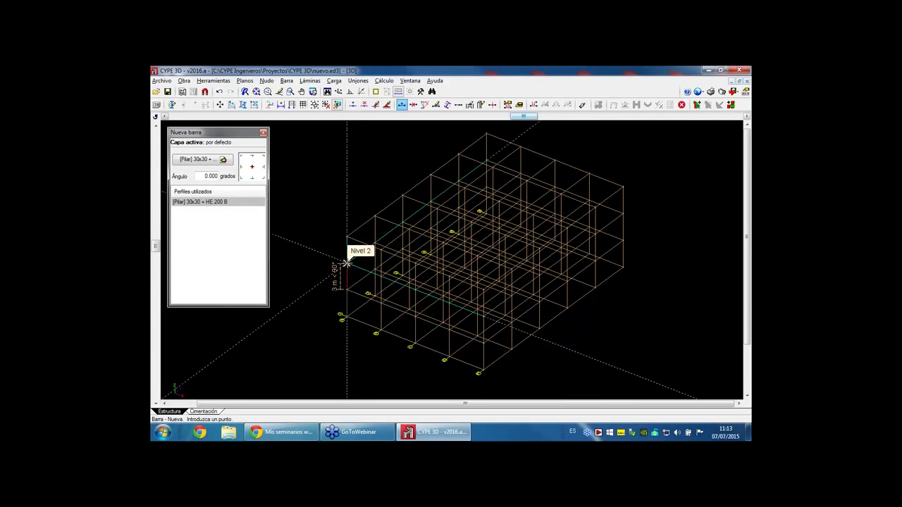
{"action": "left_click", "coordinate": [345, 262]}
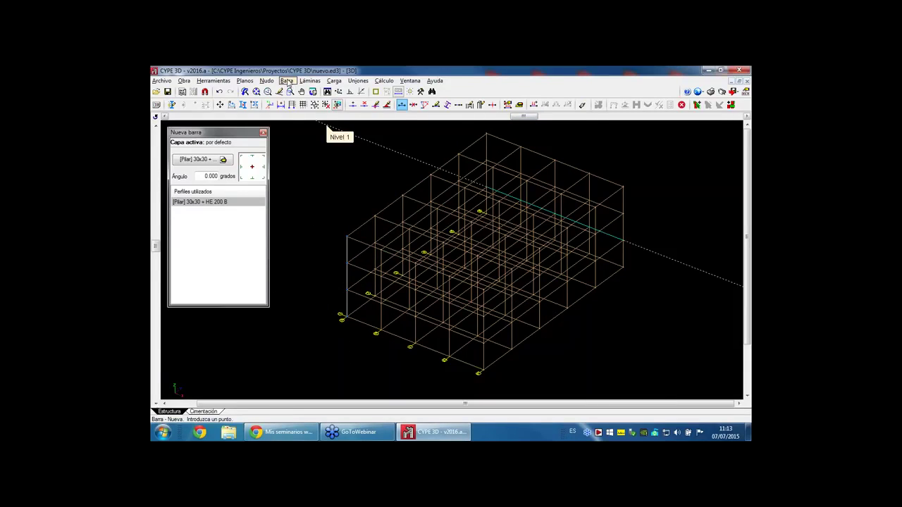
- Create a continuous column from the bars at grid intersection A-1, spanning from Nivel 0 to Nivel 3
{"action": "left_click", "coordinate": [286, 81]}
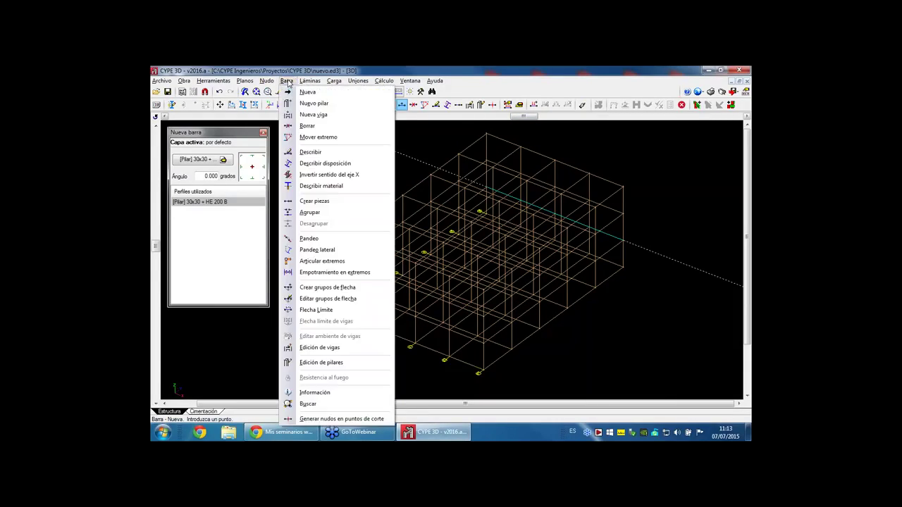
{"action": "left_click", "coordinate": [321, 363]}
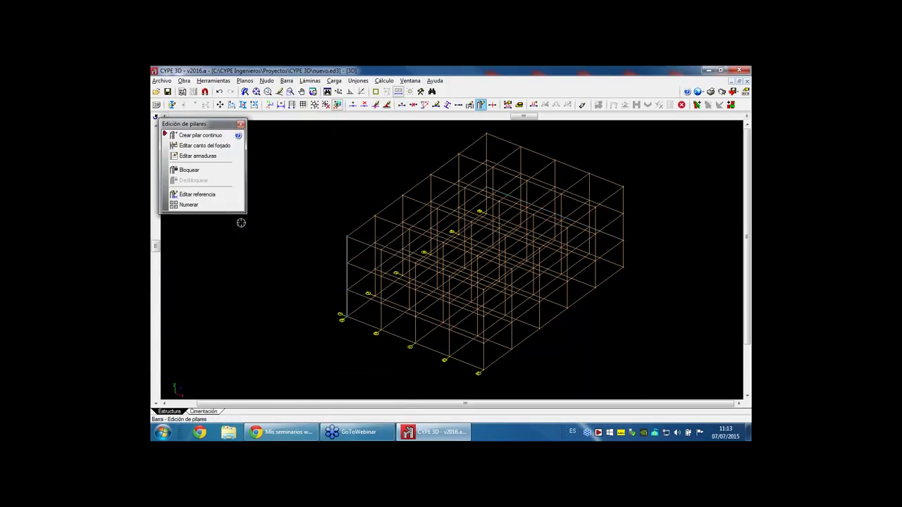
{"action": "left_click", "coordinate": [202, 136]}
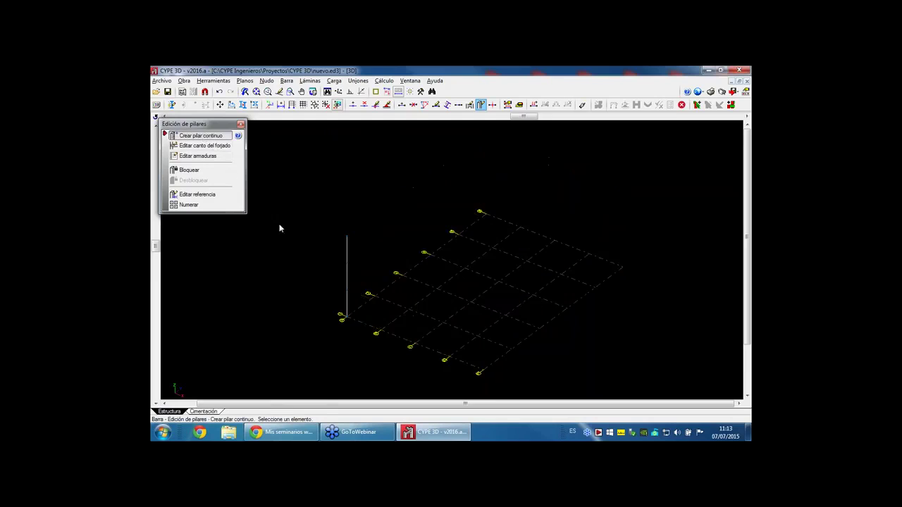
{"action": "scroll", "coordinate": [348, 328], "scroll_direction": "up", "scroll_amount": 2}
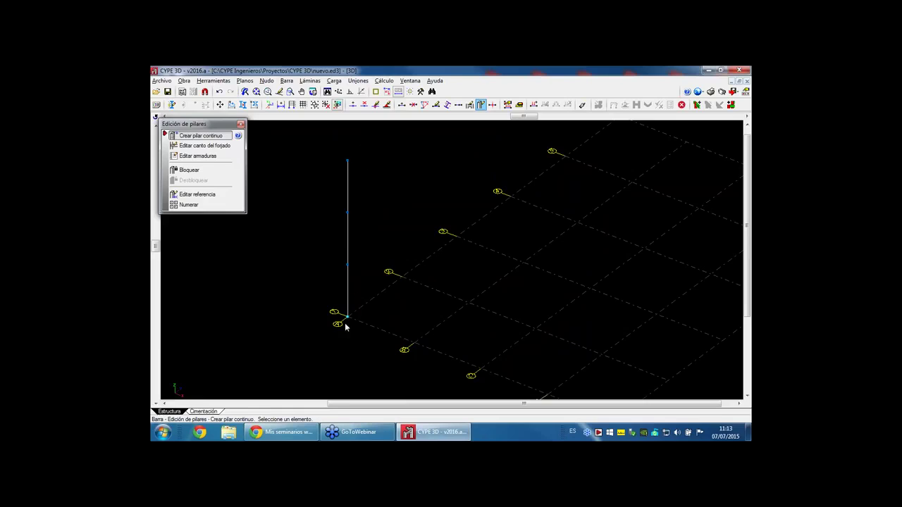
{"action": "left_click", "coordinate": [348, 163]}
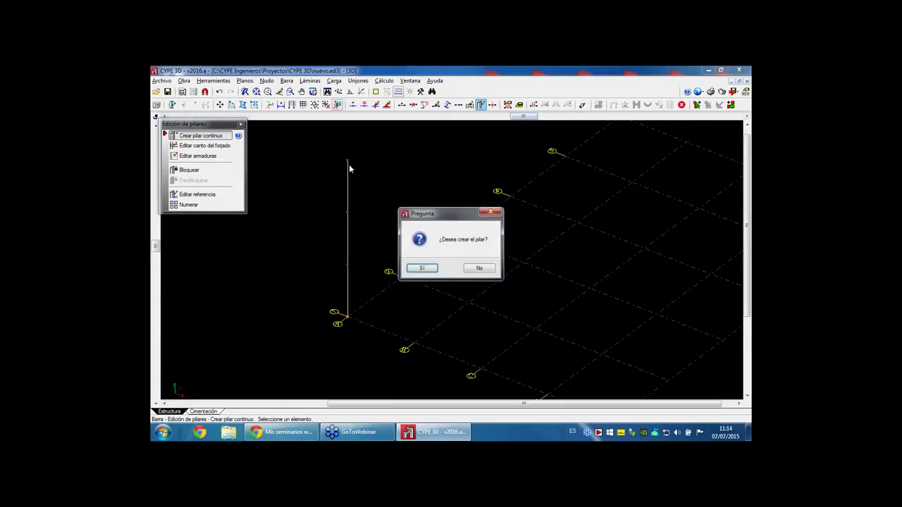
{"action": "left_click", "coordinate": [425, 270]}
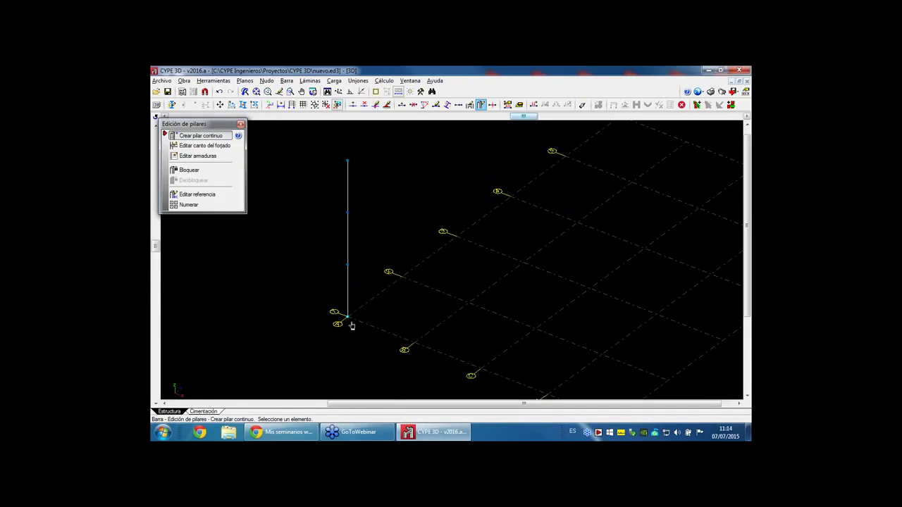
- Delete all the nodes of the column at grid intersection A-1, removing its bars with them
{"action": "left_click", "coordinate": [267, 81]}
{"action": "left_click", "coordinate": [289, 115]}
{"action": "left_click_drag", "start_coordinate": [346, 190], "coordinate": [311, 328]}
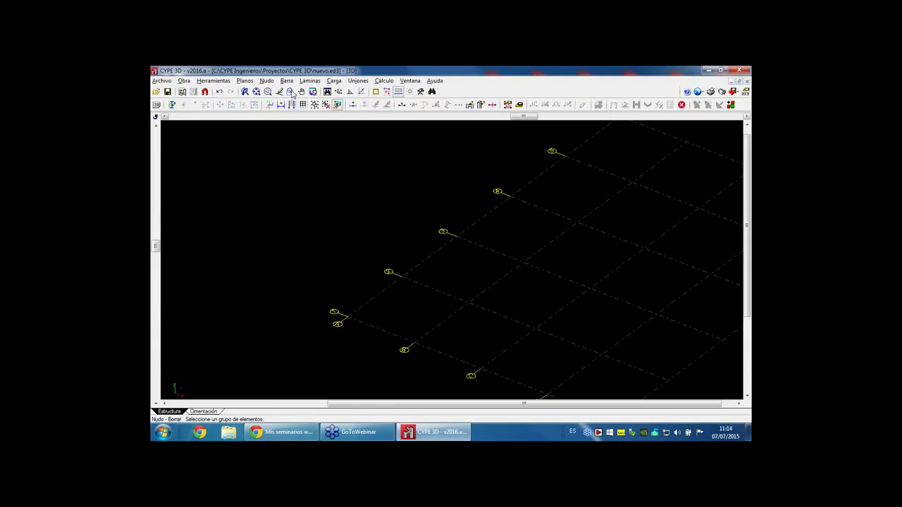
- Start a new pilar with reference P1 and set the material of its Nivel 0 - Nivel 1 section to composite
{"action": "left_click", "coordinate": [286, 80]}
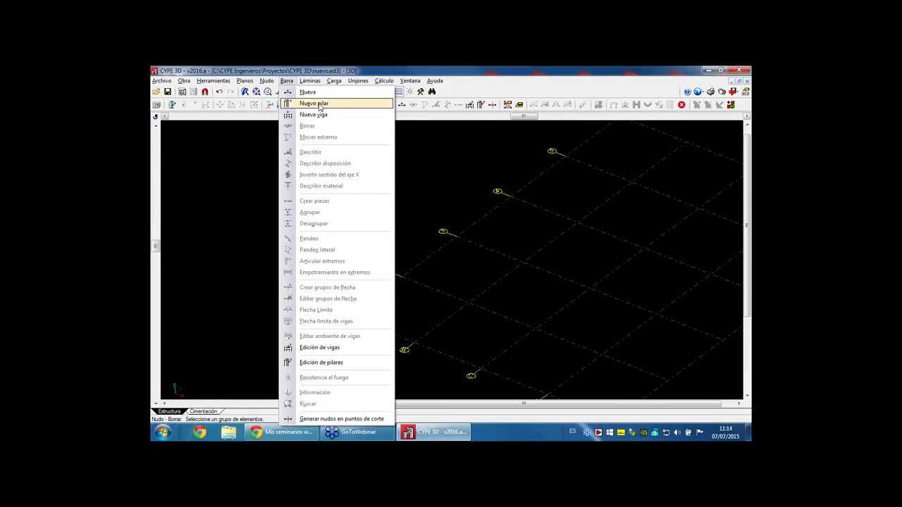
{"action": "left_click", "coordinate": [314, 103]}
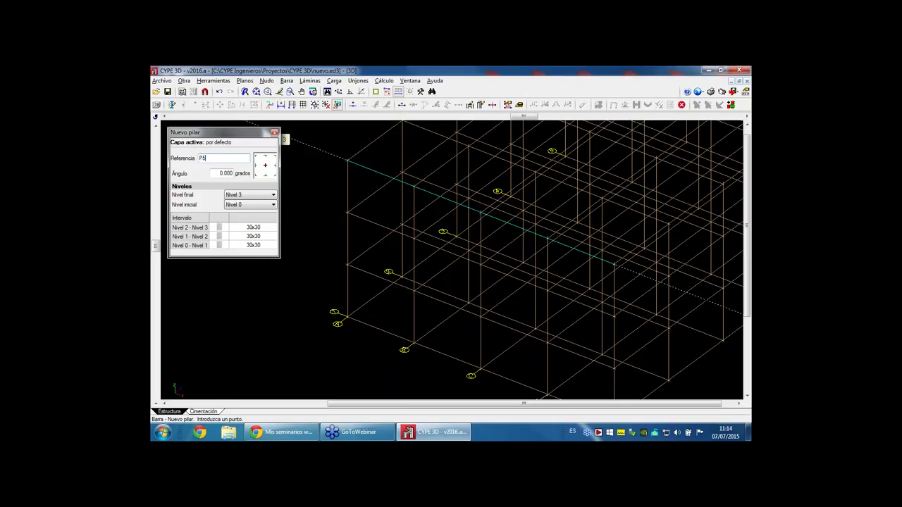
{"action": "type", "text": "P1"}
{"action": "key", "text": "Tab"}
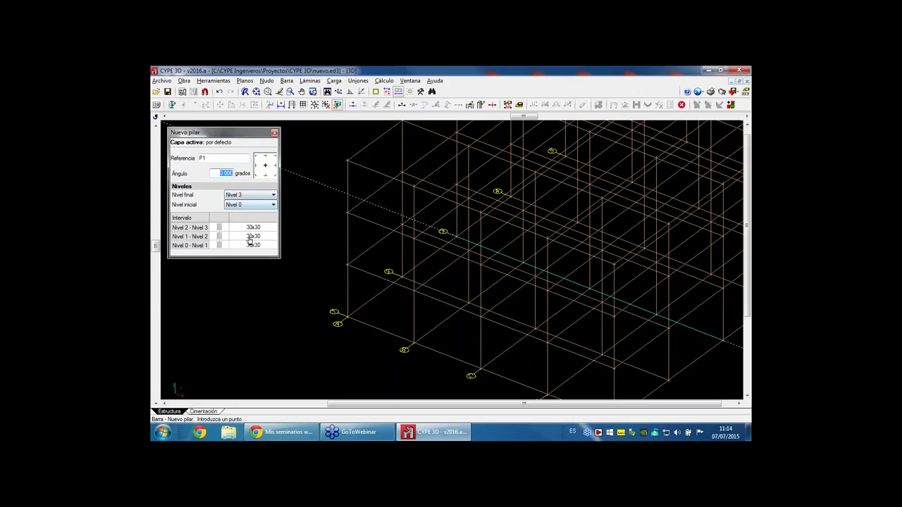
{"action": "left_click", "coordinate": [219, 248]}
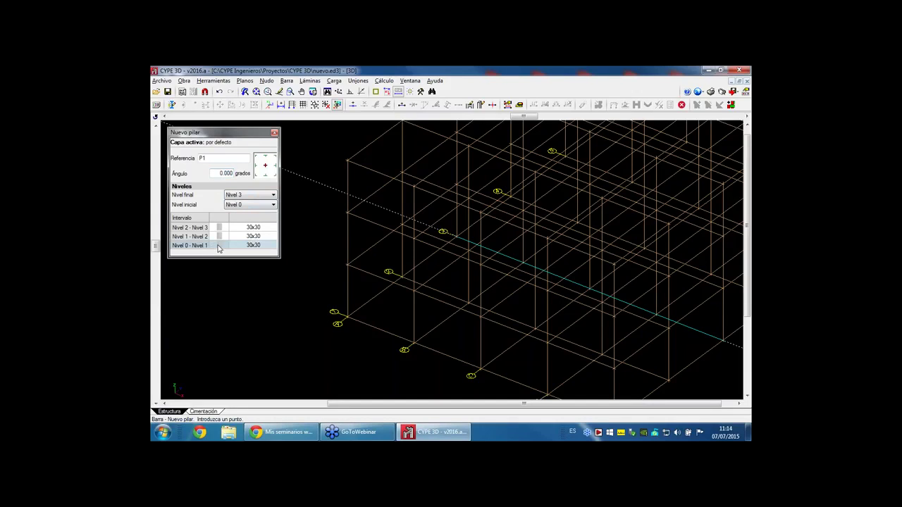
{"action": "left_click", "coordinate": [246, 249]}
{"action": "left_click", "coordinate": [447, 115]}
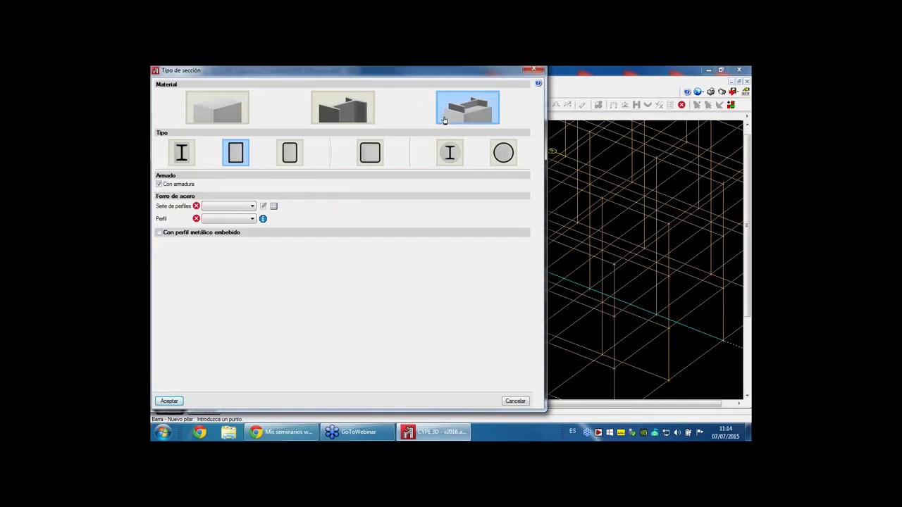
{"action": "left_click", "coordinate": [252, 206]}
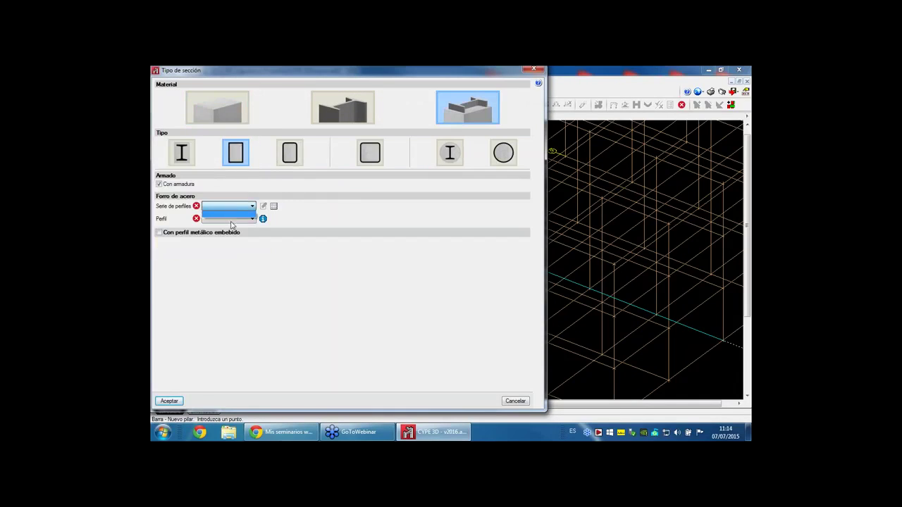
{"action": "left_click", "coordinate": [254, 207]}
{"action": "left_click", "coordinate": [255, 207]}
{"action": "left_click", "coordinate": [254, 209]}
{"action": "left_click", "coordinate": [273, 206]}
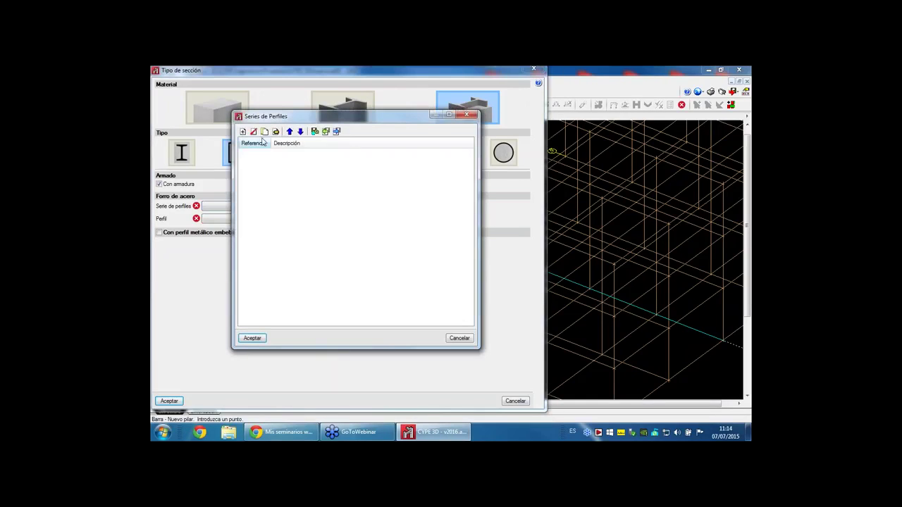
{"action": "left_click", "coordinate": [467, 115]}
- Define the Nivel 0 - Nivel 1 section as rectangular concrete with an encased HE 200 B profile from the HEB series and accept it
{"action": "left_click", "coordinate": [183, 154]}
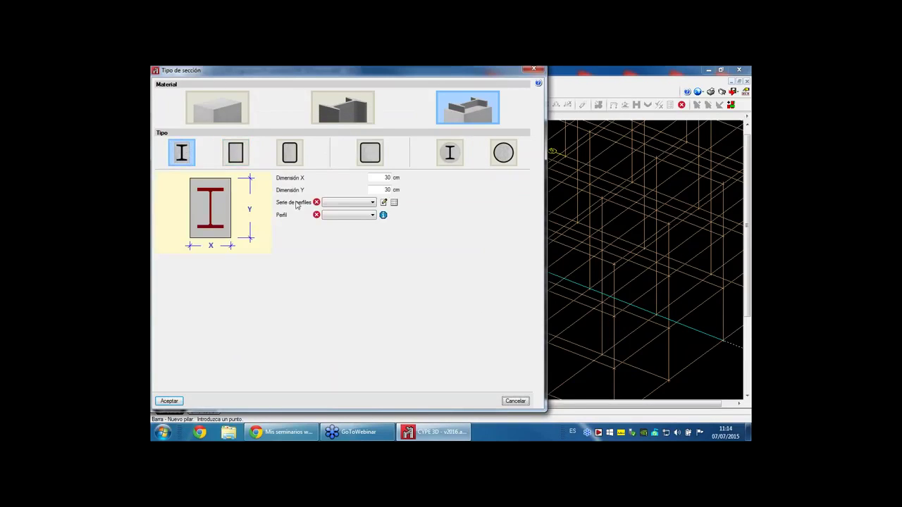
{"action": "left_click", "coordinate": [372, 202]}
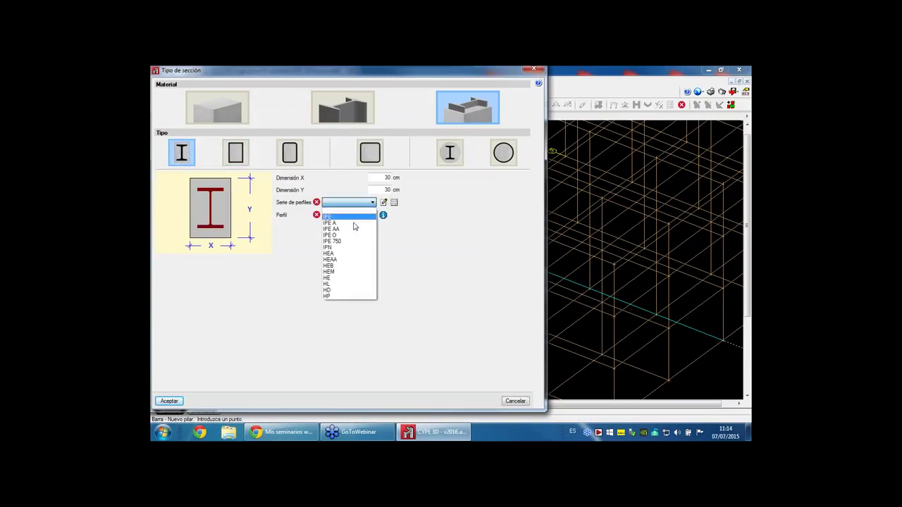
{"action": "left_click", "coordinate": [330, 265]}
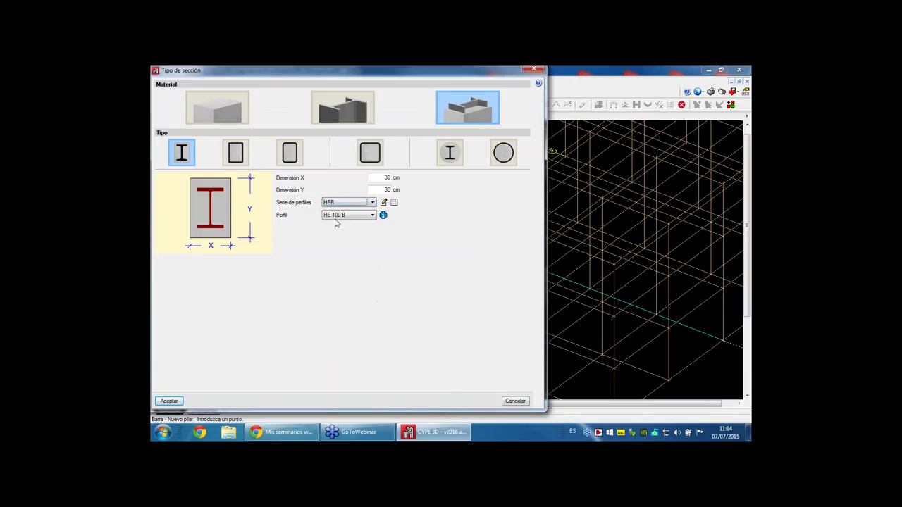
{"action": "left_click", "coordinate": [337, 216]}
{"action": "left_click", "coordinate": [336, 254]}
{"action": "left_click", "coordinate": [169, 400]}
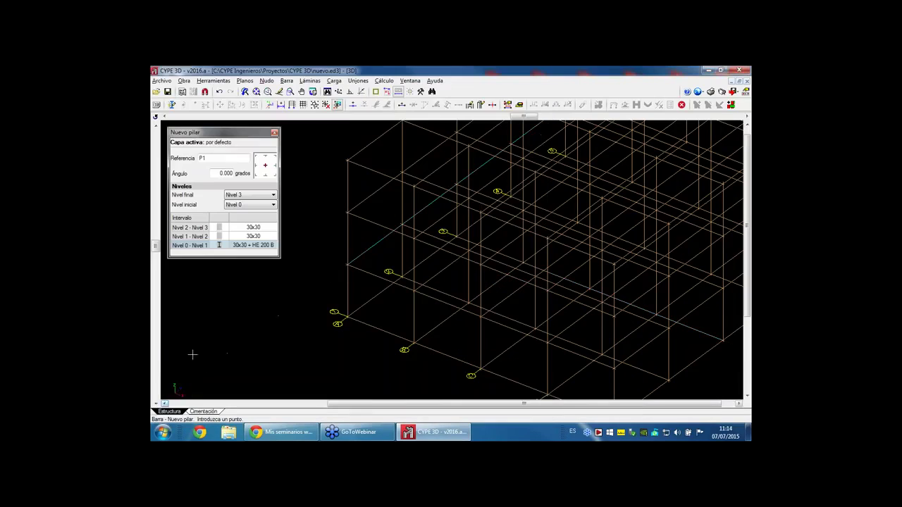
- Place columns from Nivel 0 to Nivel 3 along grid line 1, at its intersections with lines A, B, C, D and E
{"action": "left_click", "coordinate": [348, 317]}
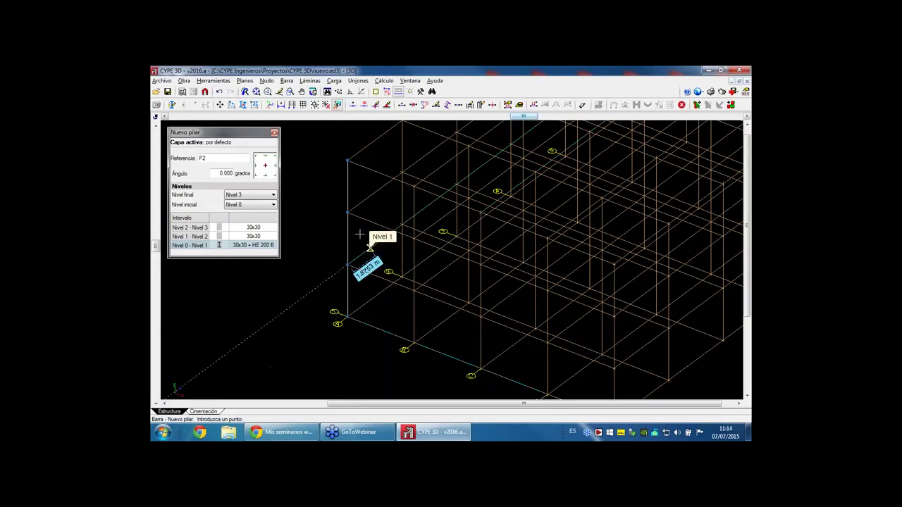
{"action": "left_click", "coordinate": [414, 341]}
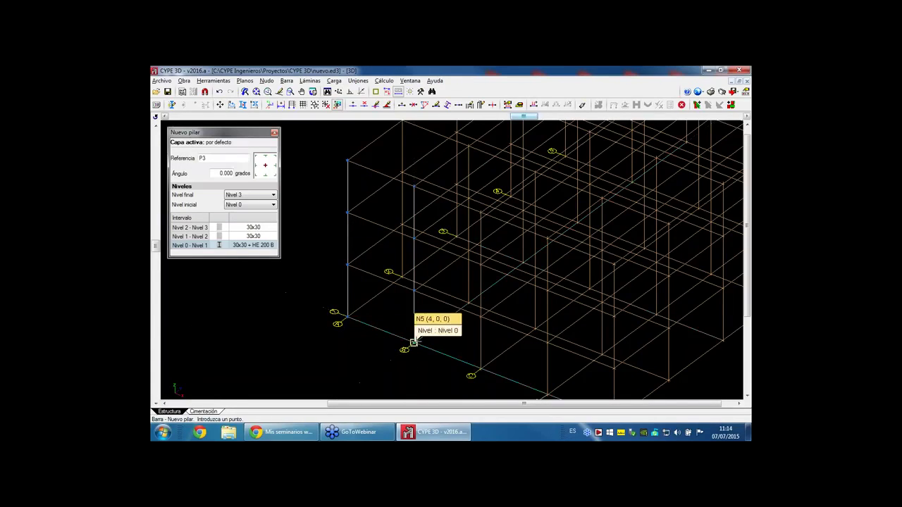
{"action": "left_click", "coordinate": [480, 367]}
{"action": "middle_click_drag", "start_coordinate": [547, 394], "coordinate": [547, 331]}
{"action": "left_click", "coordinate": [547, 328]}
{"action": "scroll", "coordinate": [547, 329], "scroll_direction": "down", "scroll_amount": 4}
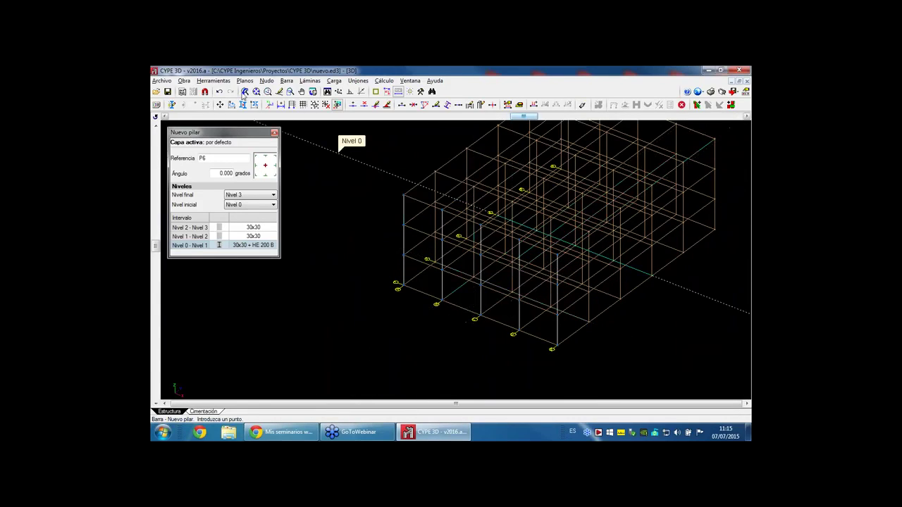
- Copy the nodes and bars of the five columns on grid line 1 to grid lines 2 through 6
{"action": "left_click", "coordinate": [224, 80]}
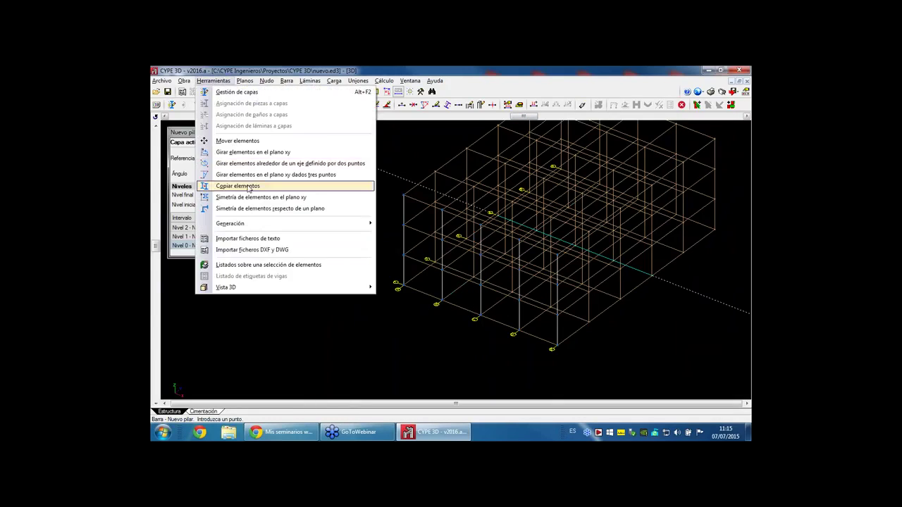
{"action": "left_click", "coordinate": [248, 186]}
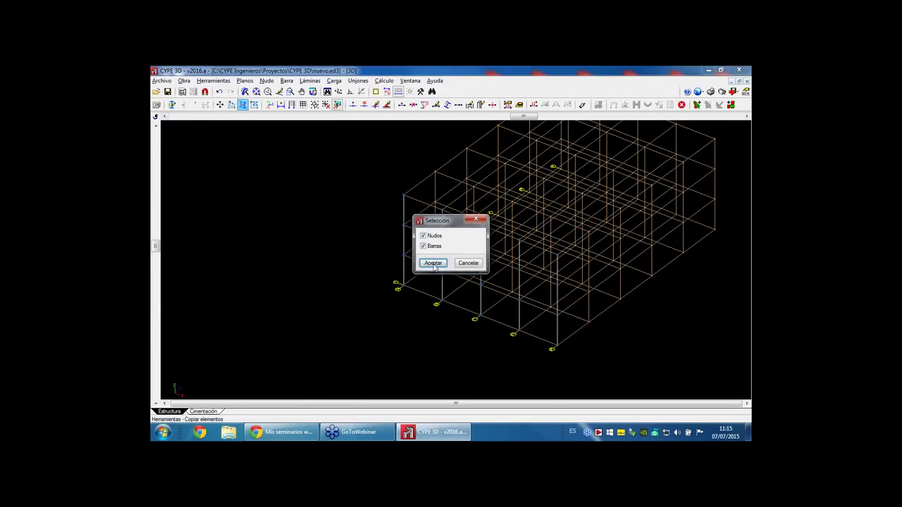
{"action": "left_click", "coordinate": [433, 262]}
{"action": "left_click", "coordinate": [374, 181]}
{"action": "left_click", "coordinate": [586, 367]}
{"action": "right_click", "coordinate": [568, 362]}
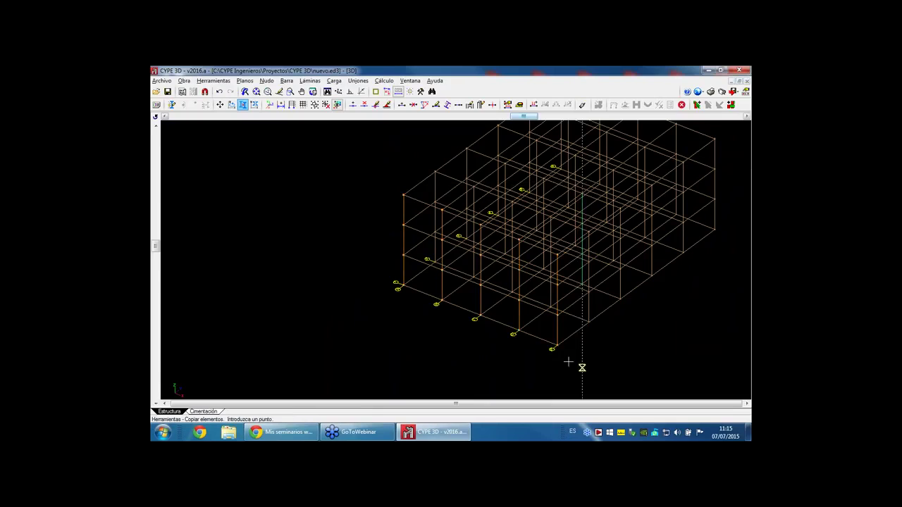
{"action": "left_click", "coordinate": [551, 348]}
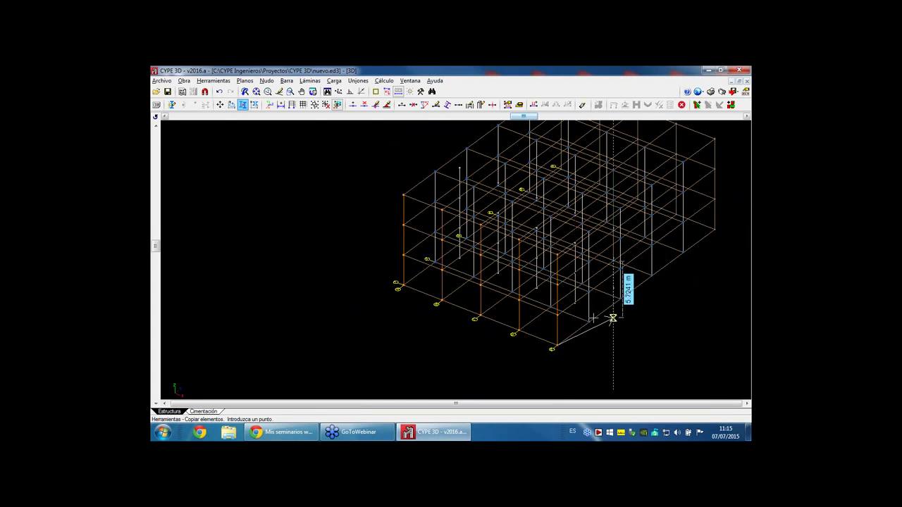
- Examine the references and section symbols of the copied columns across the grid with the new column command active
{"action": "left_click", "coordinate": [286, 80]}
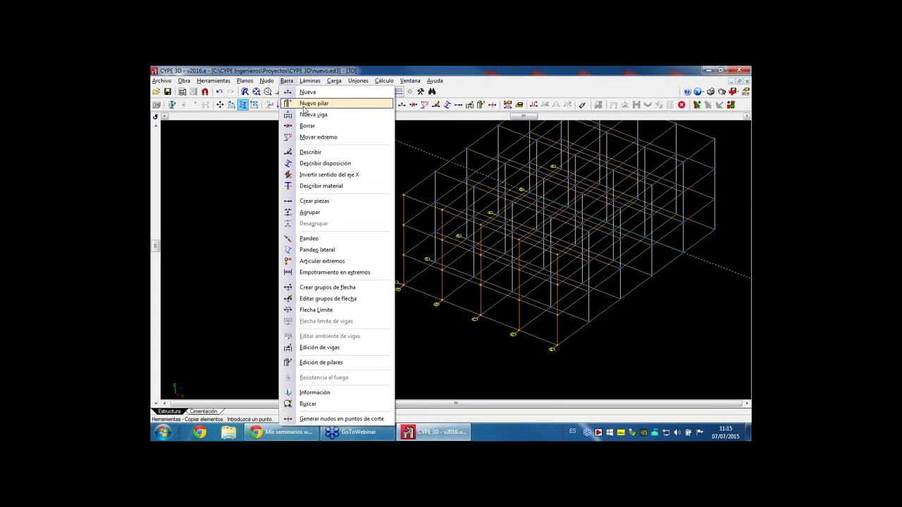
{"action": "left_click", "coordinate": [315, 107]}
{"action": "scroll", "coordinate": [409, 268], "scroll_direction": "up", "scroll_amount": 5}
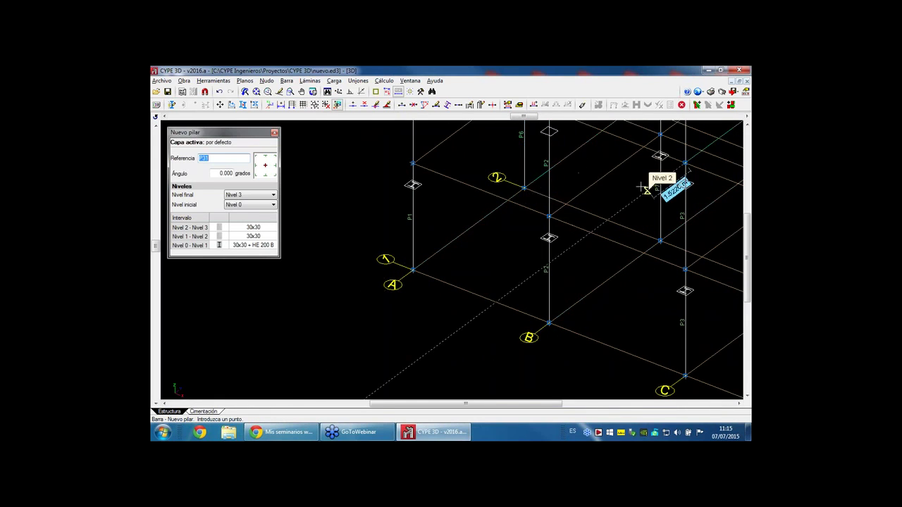
{"action": "middle_click_drag", "start_coordinate": [589, 170], "coordinate": [414, 210]}
{"action": "middle_click_drag", "start_coordinate": [525, 228], "coordinate": [449, 292]}
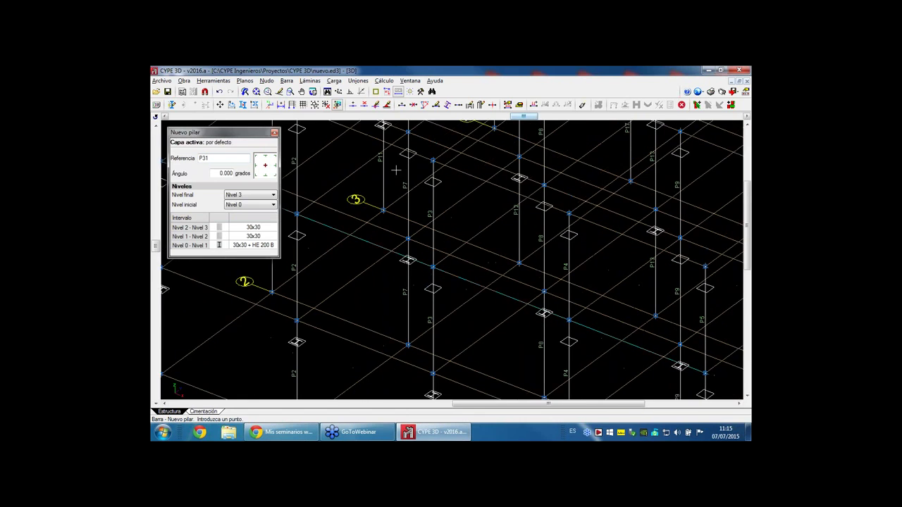
{"action": "middle_click_drag", "start_coordinate": [598, 226], "coordinate": [436, 209]}
{"action": "scroll", "coordinate": [437, 209], "scroll_direction": "down", "scroll_amount": 3}
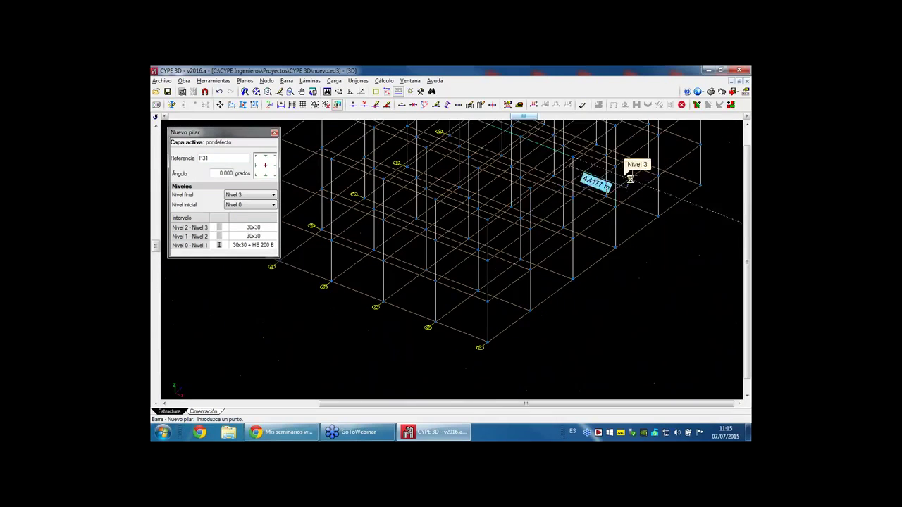
{"action": "scroll", "coordinate": [603, 210], "scroll_direction": "down", "scroll_amount": 3}
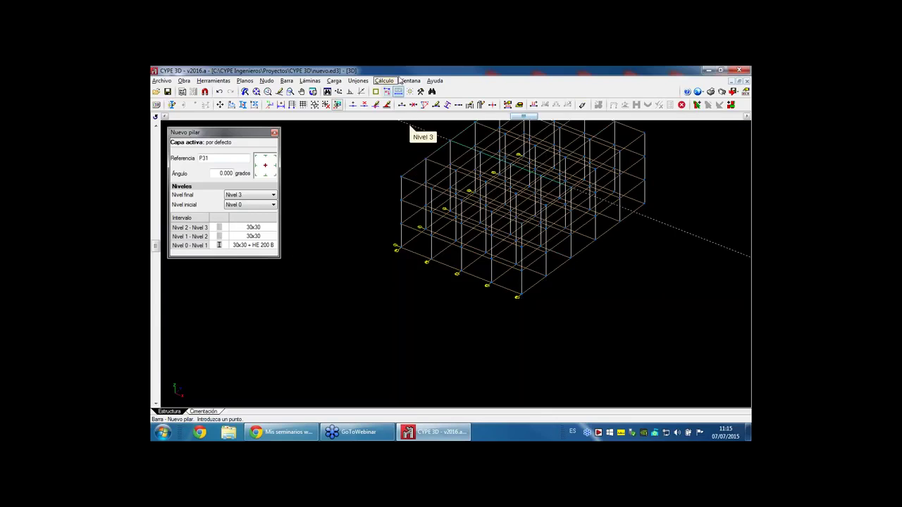
- Switch from the 3D view to the Nivel 0 plan window and go up to the Nivel 1 plan
{"action": "left_click", "coordinate": [411, 81]}
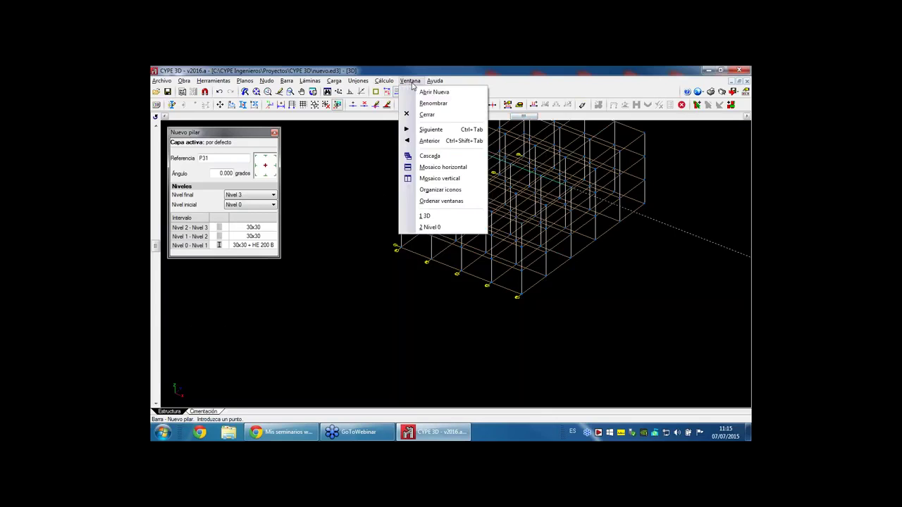
{"action": "left_click", "coordinate": [437, 227]}
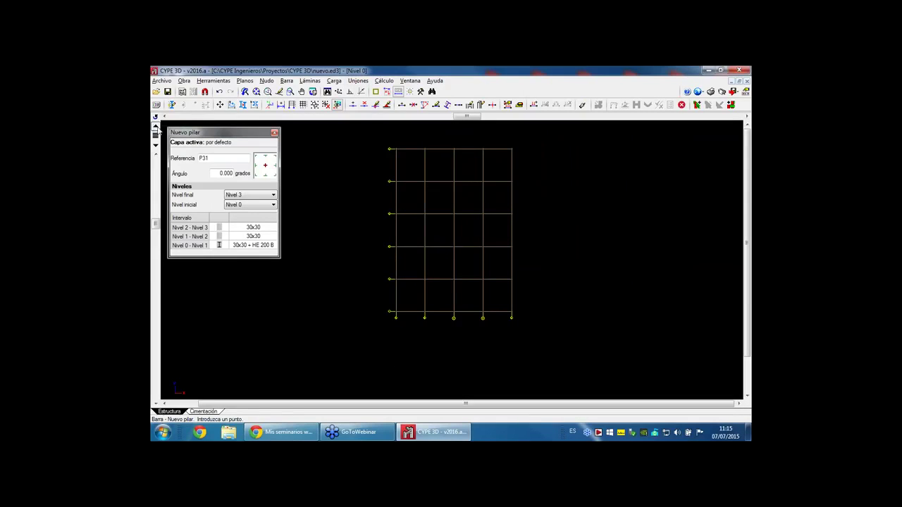
{"action": "left_click", "coordinate": [155, 128]}
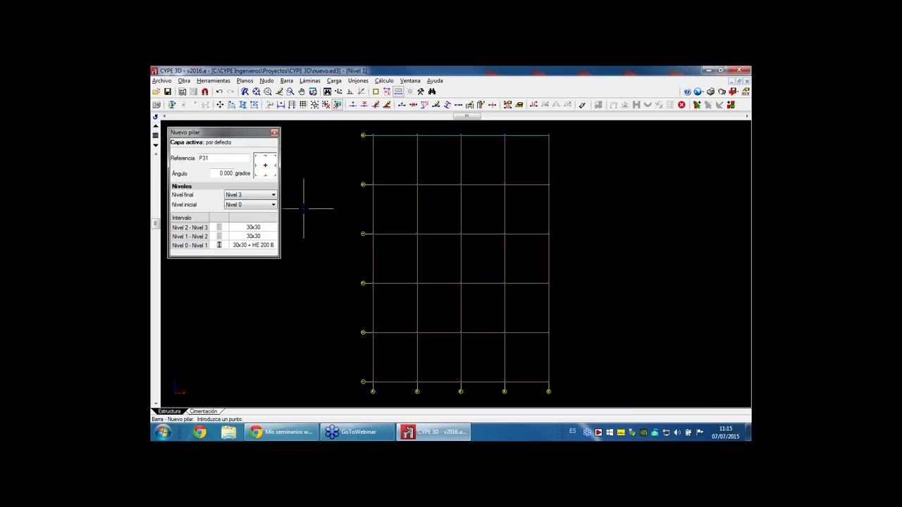
{"action": "left_click", "coordinate": [286, 81]}
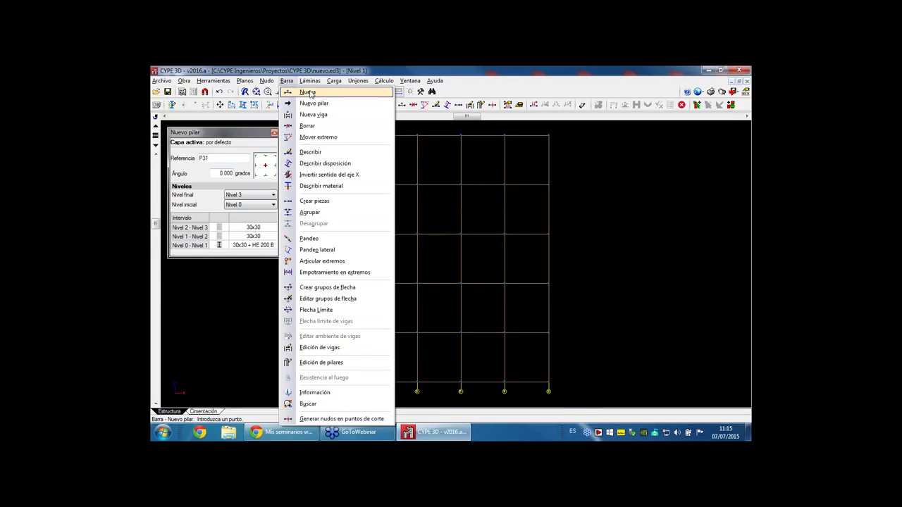
{"action": "left_click", "coordinate": [308, 93]}
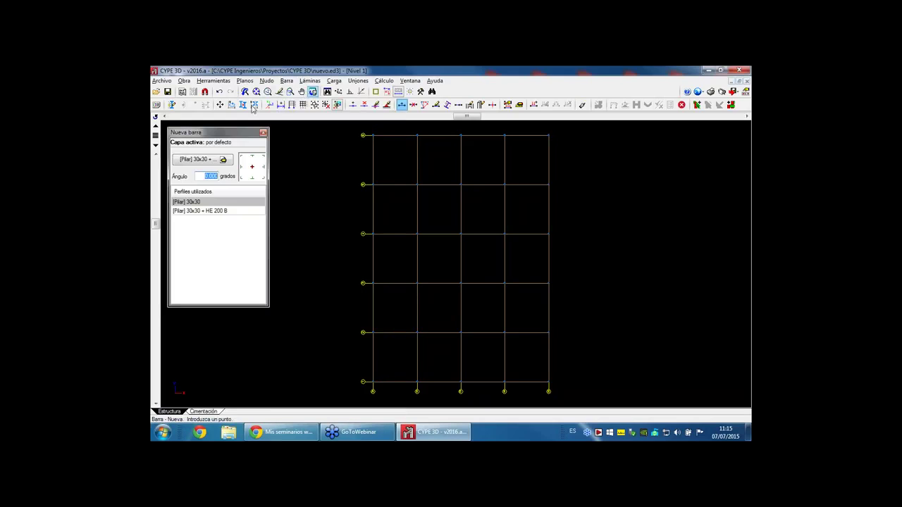
{"action": "left_click", "coordinate": [204, 161]}
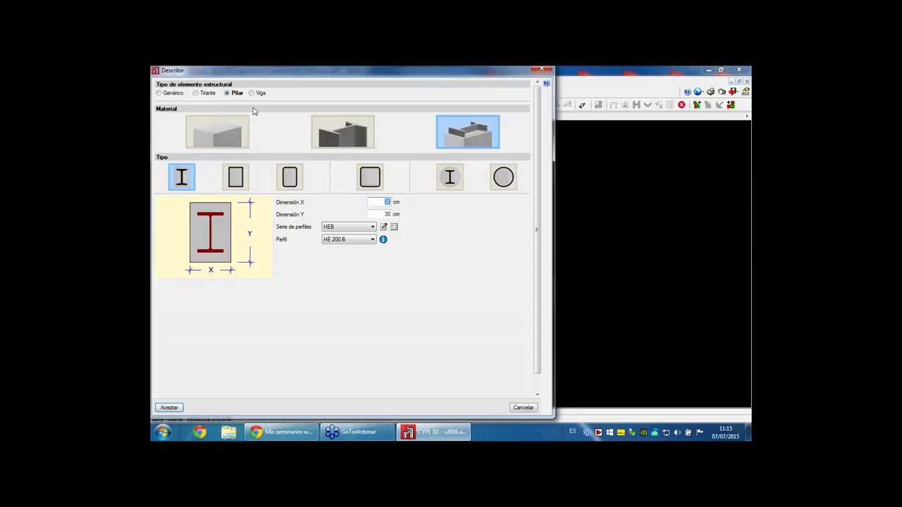
{"action": "left_click", "coordinate": [252, 93]}
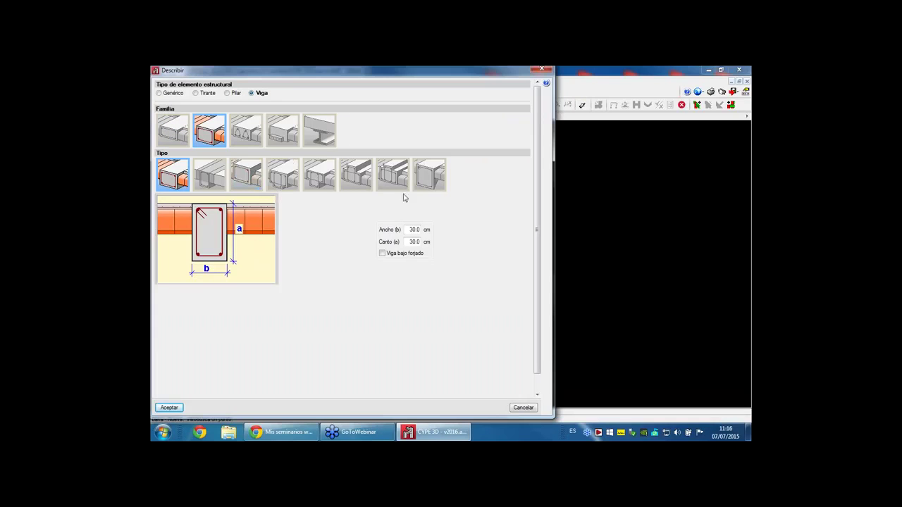
{"action": "left_click", "coordinate": [547, 73]}
- Start a new beam and define its section as a 30 cm wide concrete beam with a depth of 40 cm
{"action": "left_click", "coordinate": [286, 81]}
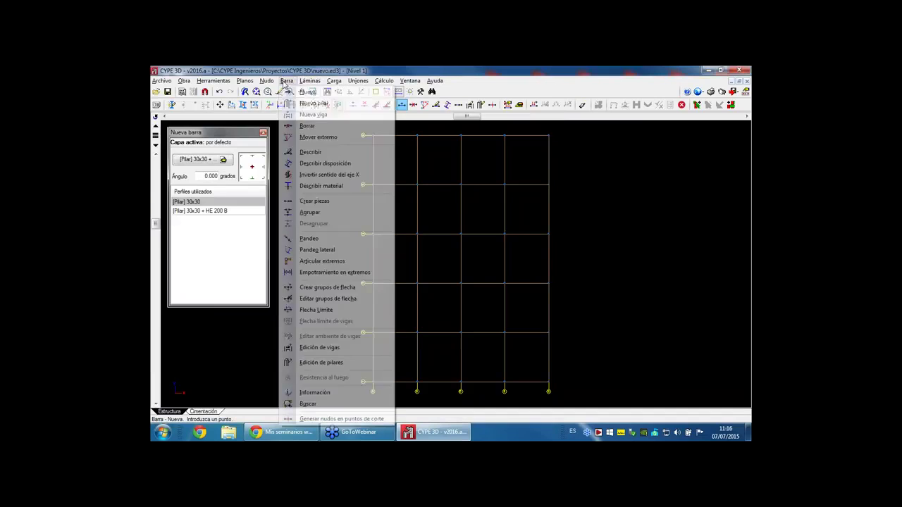
{"action": "left_click", "coordinate": [314, 115]}
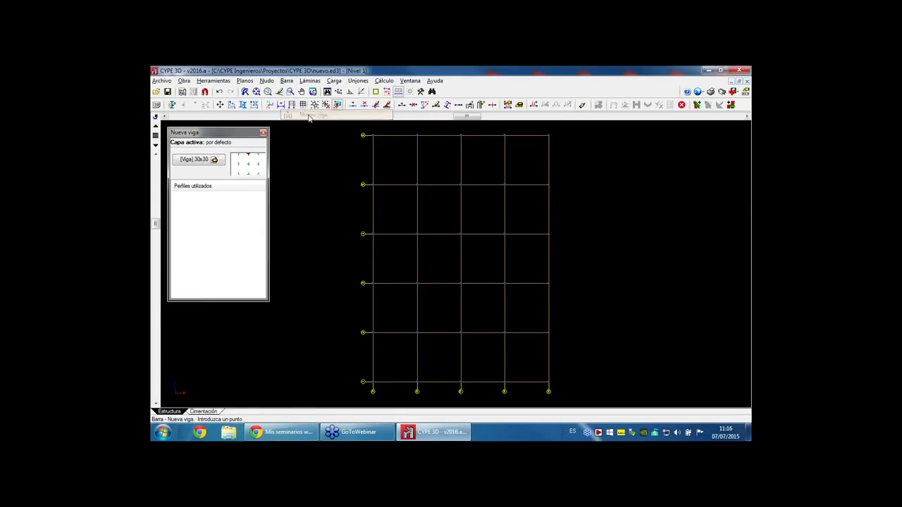
{"action": "left_click", "coordinate": [198, 159]}
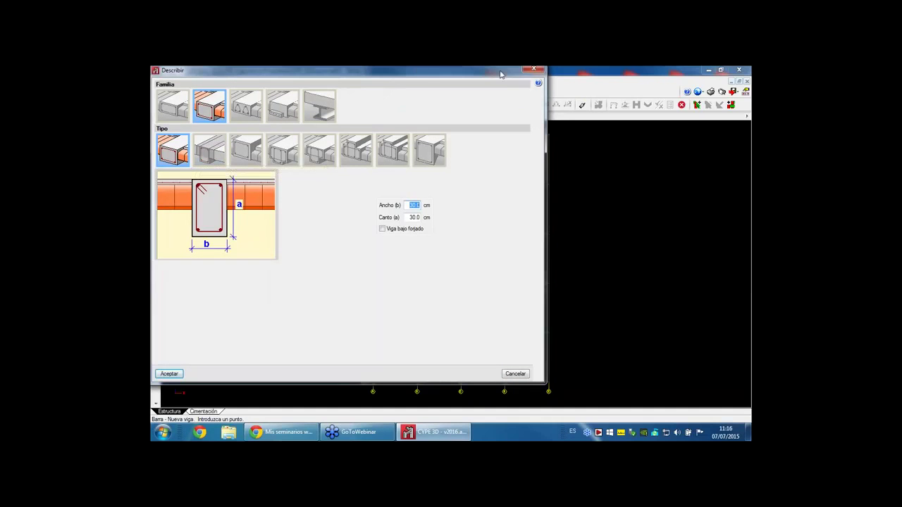
{"action": "left_click", "coordinate": [169, 375]}
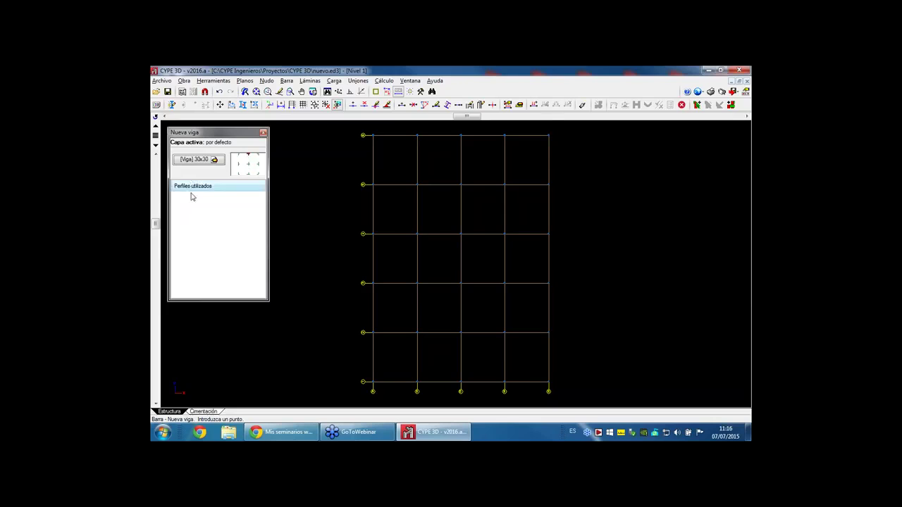
{"action": "left_click", "coordinate": [203, 161]}
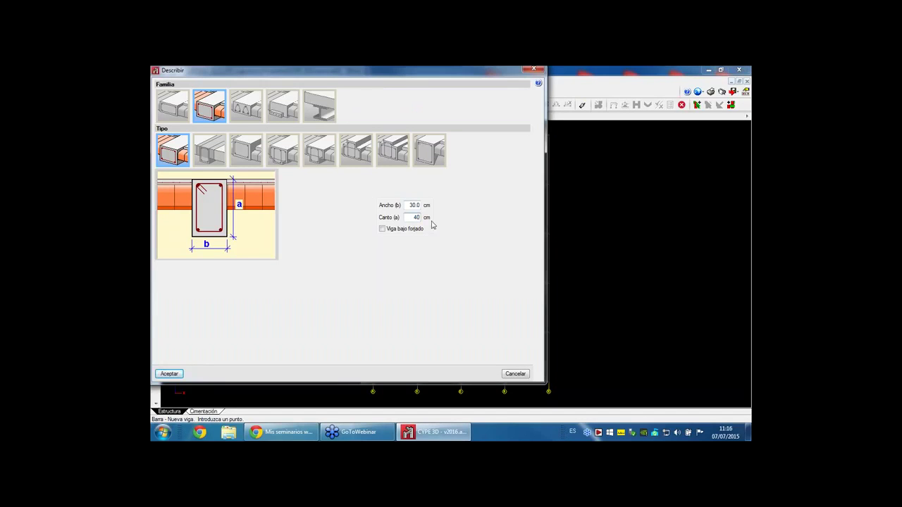
{"action": "type", "text": "40"}
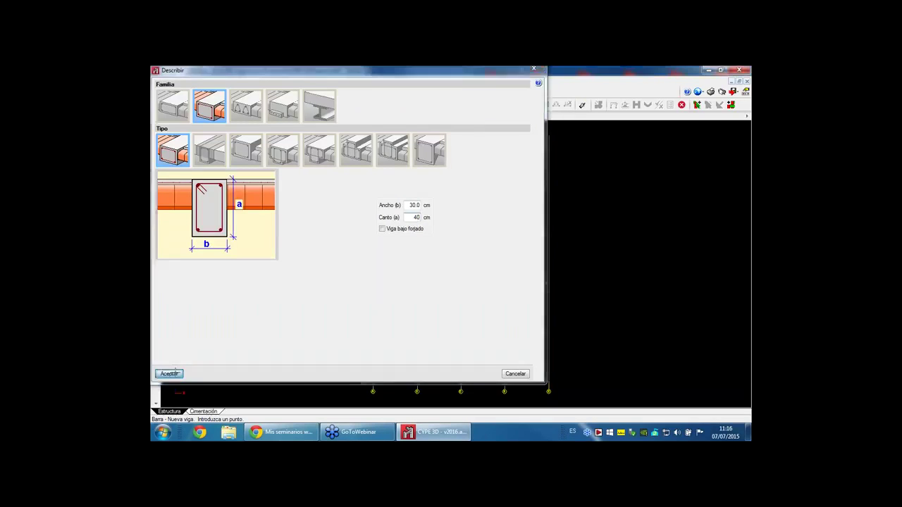
{"action": "left_click", "coordinate": [169, 374]}
- Place 30x40 beams span by span along grid line 1 on Nivel 1, from line A through B, C and D to E
{"action": "left_click", "coordinate": [373, 382]}
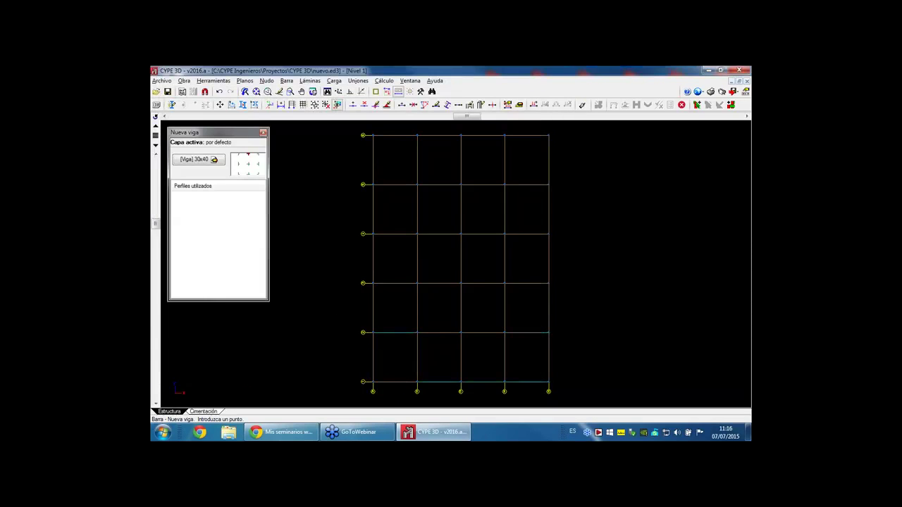
{"action": "scroll", "coordinate": [371, 343], "scroll_direction": "down", "scroll_amount": 3}
{"action": "scroll", "coordinate": [388, 374], "scroll_direction": "up", "scroll_amount": 3}
{"action": "scroll", "coordinate": [388, 373], "scroll_direction": "up", "scroll_amount": 5}
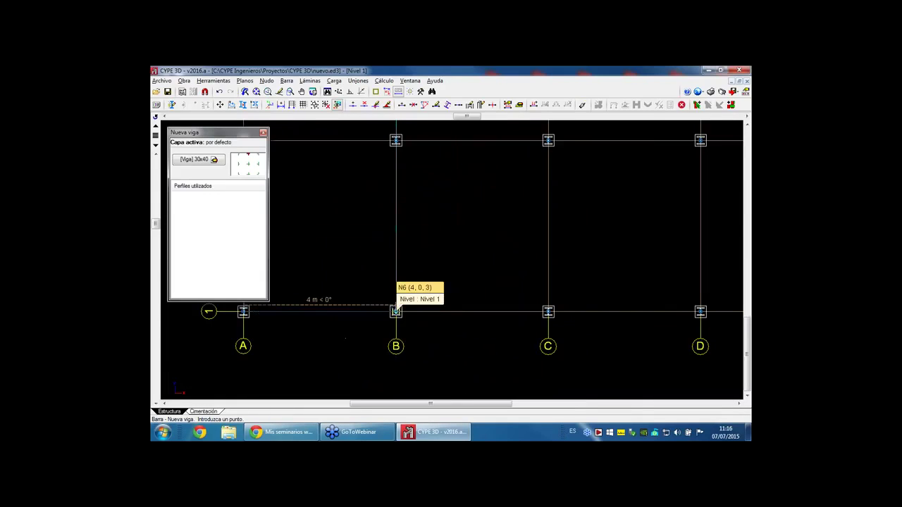
{"action": "left_click", "coordinate": [396, 312]}
{"action": "left_click", "coordinate": [548, 311]}
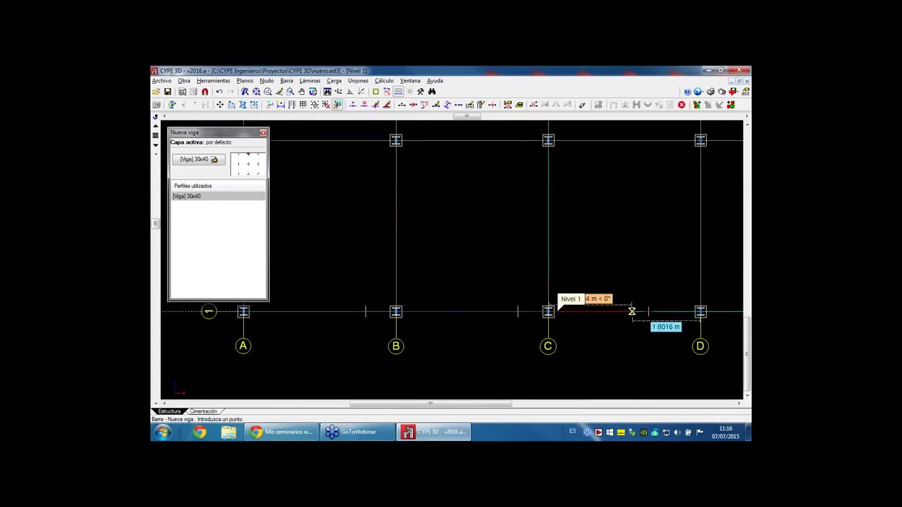
{"action": "left_click", "coordinate": [700, 311]}
{"action": "middle_click_drag", "start_coordinate": [624, 313], "coordinate": [485, 356]}
{"action": "left_click", "coordinate": [713, 355]}
{"action": "right_click", "coordinate": [692, 332]}
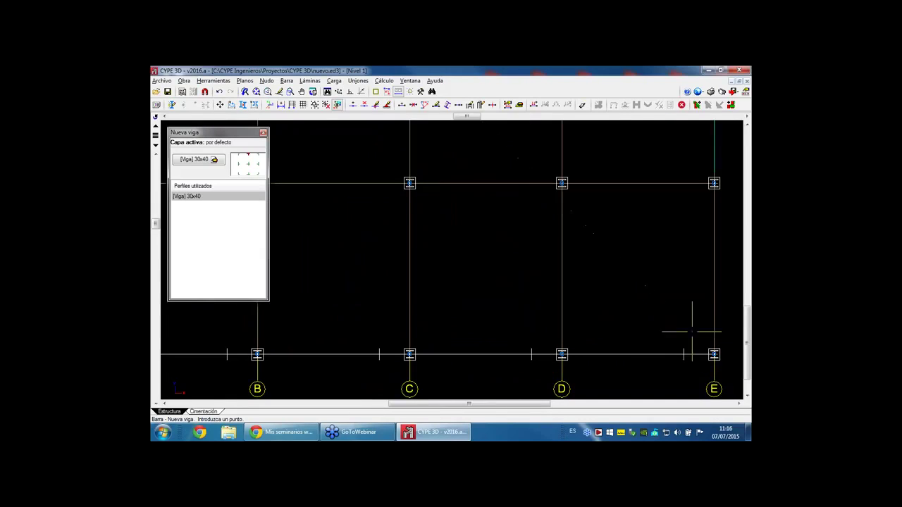
- Place the 30x40 beam along grid line 2 in a single run from line A to line E
{"action": "scroll", "coordinate": [634, 331], "scroll_direction": "down", "scroll_amount": 2}
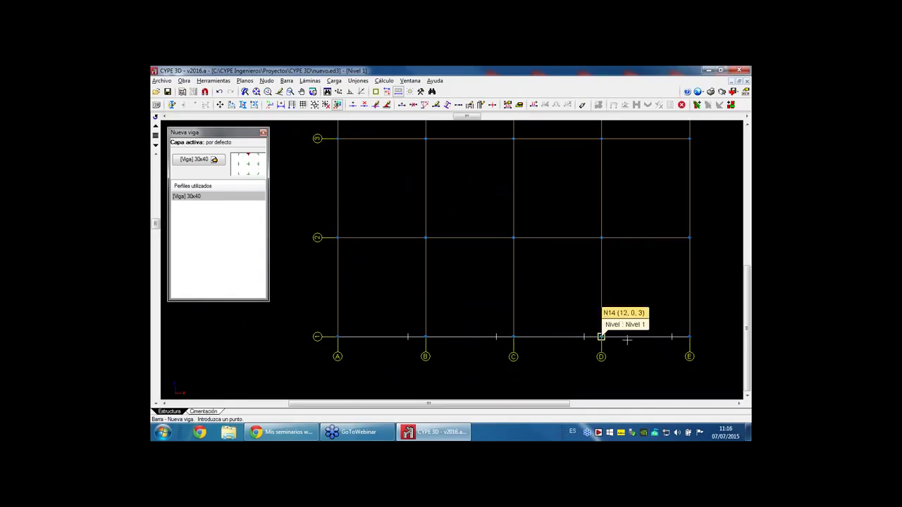
{"action": "left_click", "coordinate": [337, 237]}
{"action": "left_click", "coordinate": [688, 237]}
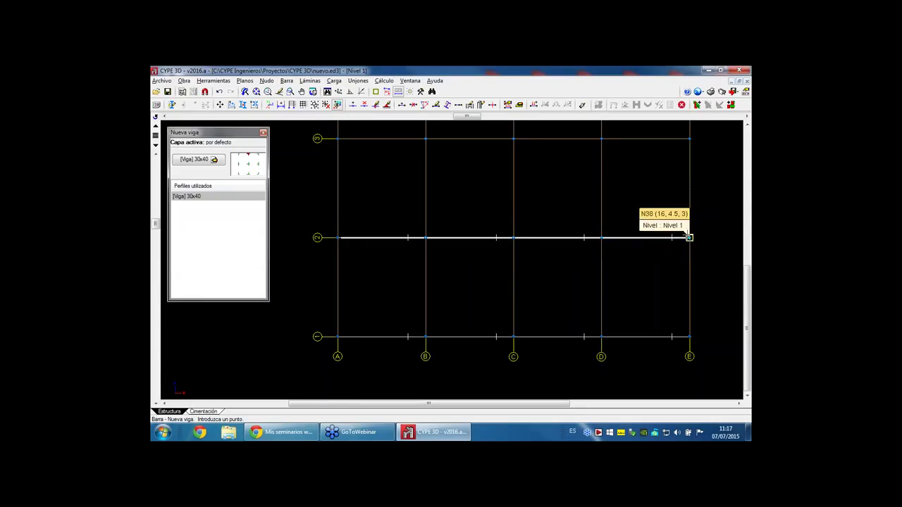
{"action": "scroll", "coordinate": [347, 233], "scroll_direction": "up", "scroll_amount": 3}
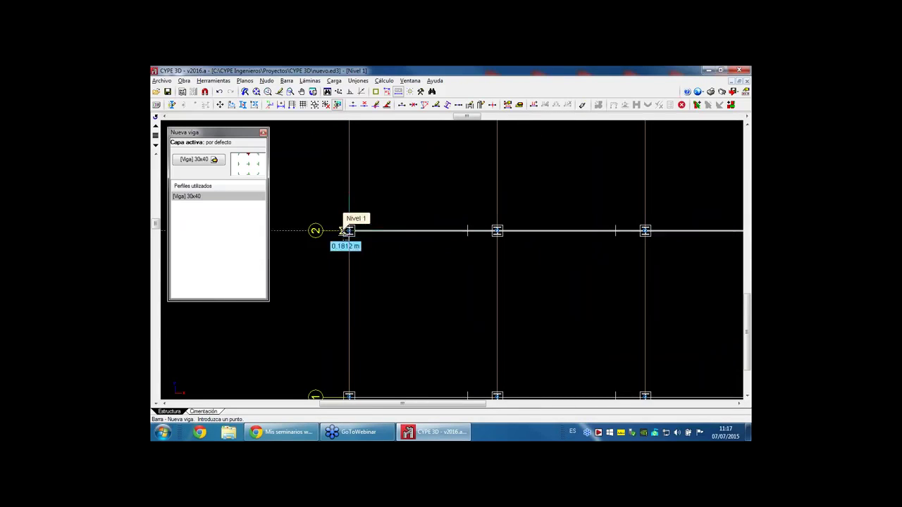
{"action": "scroll", "coordinate": [414, 233], "scroll_direction": "down", "scroll_amount": 3}
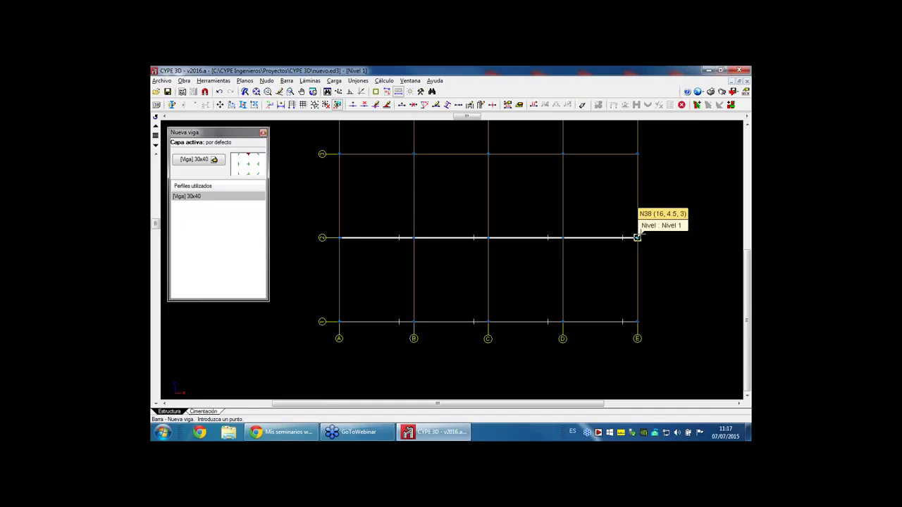
- Start the piece creation command for the Nivel 1 beams and accept its prompt
{"action": "left_click", "coordinate": [287, 81]}
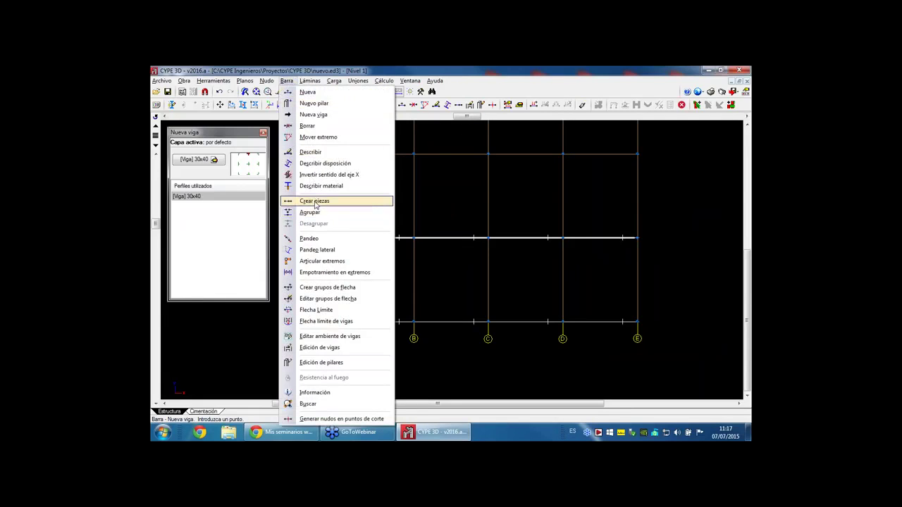
{"action": "left_click", "coordinate": [315, 202]}
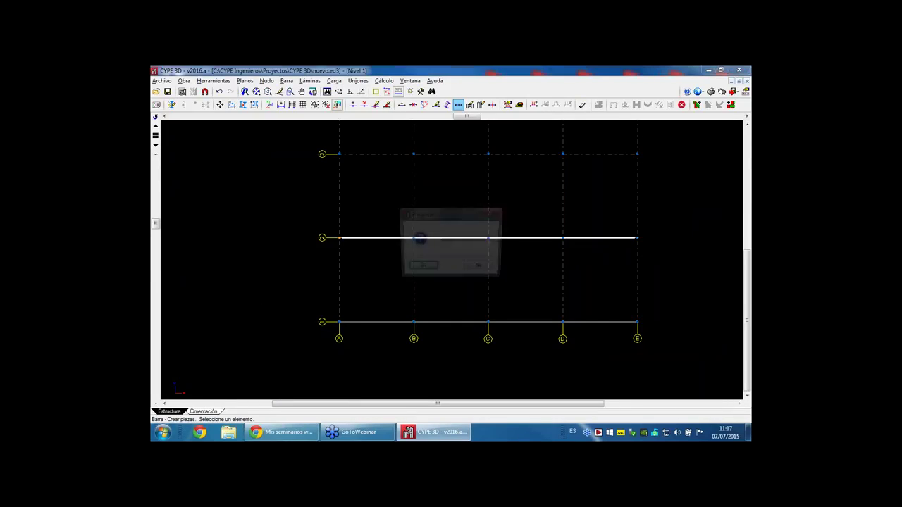
{"action": "left_click", "coordinate": [427, 267]}
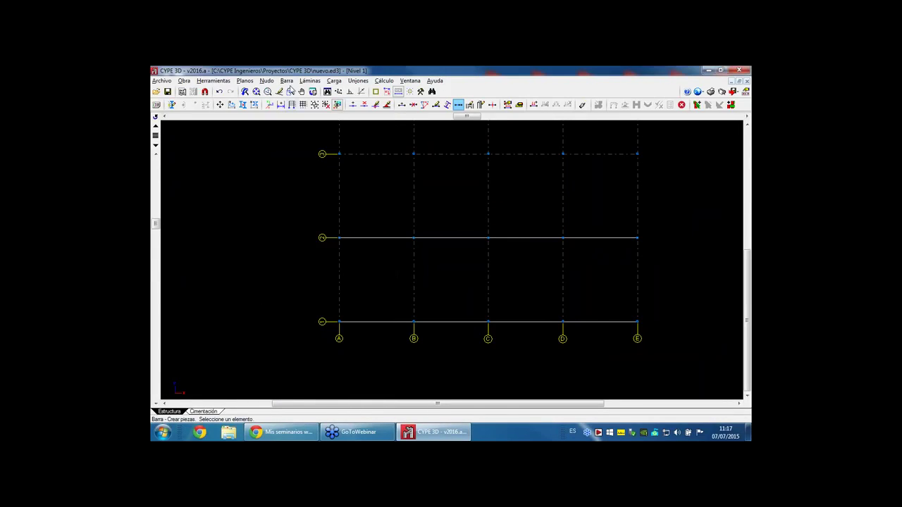
- Use the continuous beam tool in beam editing on the four spans along grid line 2
{"action": "left_click", "coordinate": [286, 81]}
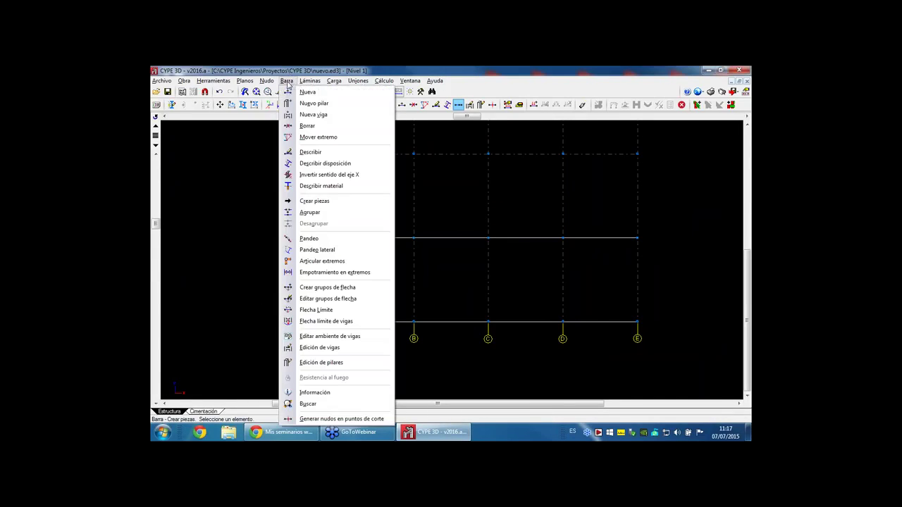
{"action": "left_click", "coordinate": [331, 348]}
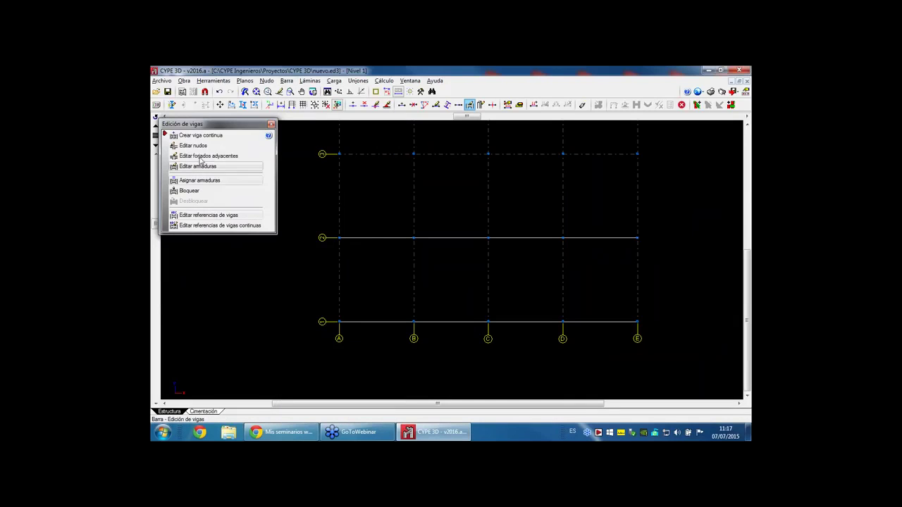
{"action": "left_click", "coordinate": [374, 241]}
{"action": "left_click", "coordinate": [463, 241]}
{"action": "left_click", "coordinate": [520, 244]}
{"action": "left_click", "coordinate": [593, 244]}
{"action": "right_click", "coordinate": [586, 249]}
{"action": "scroll", "coordinate": [434, 245], "scroll_direction": "up", "scroll_amount": 1}
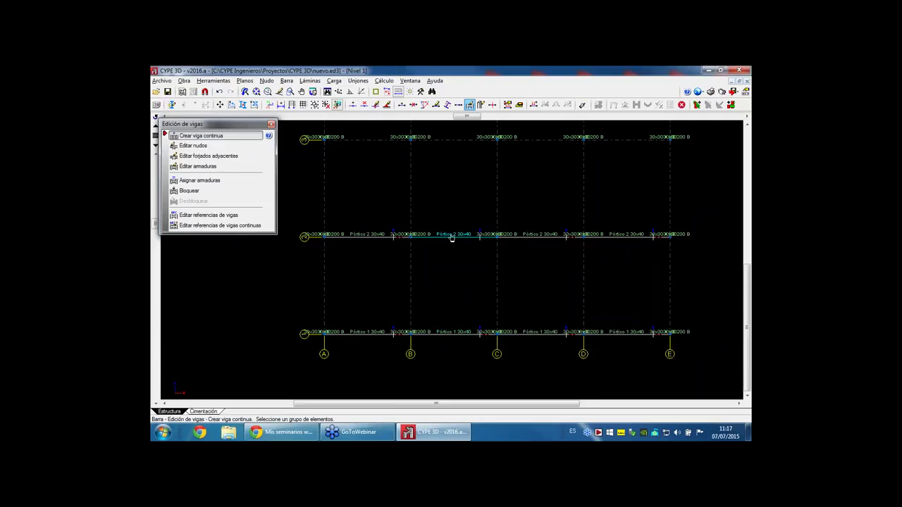
{"action": "scroll", "coordinate": [460, 260], "scroll_direction": "down", "scroll_amount": 2}
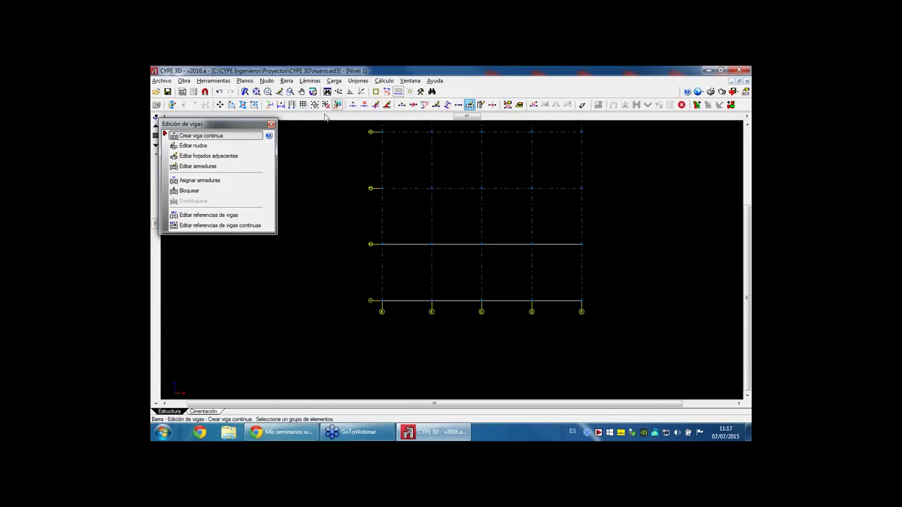
- Place 30x40 beams on Nivel 1 along grid lines 3, 4, 5 and 6, from line A to line E
{"action": "left_click", "coordinate": [286, 81]}
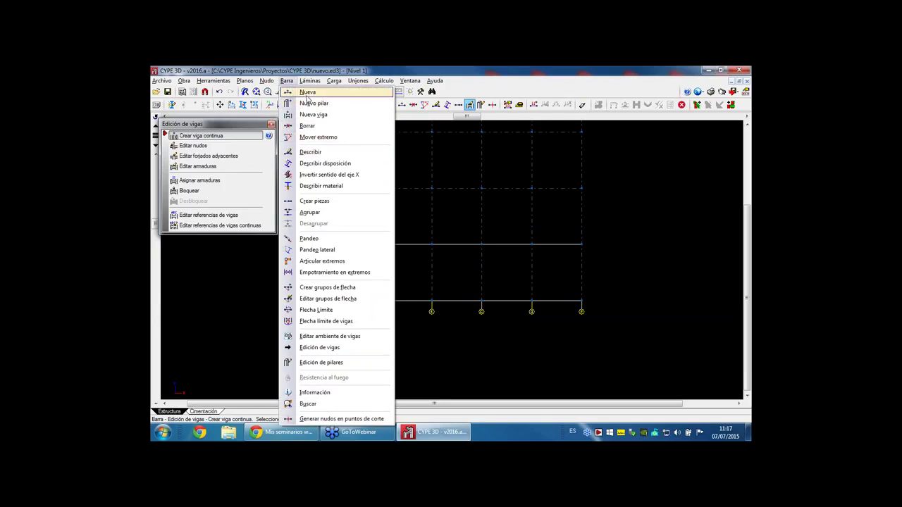
{"action": "left_click", "coordinate": [314, 115]}
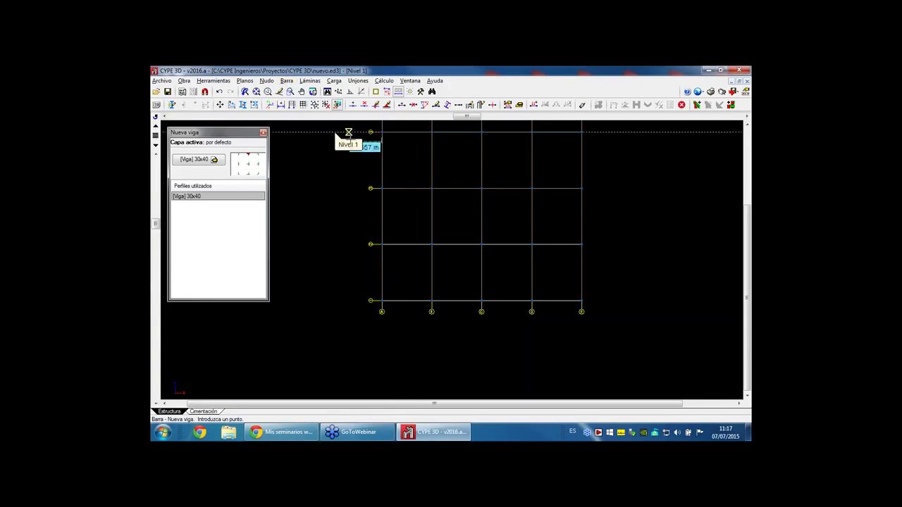
{"action": "left_click", "coordinate": [381, 189]}
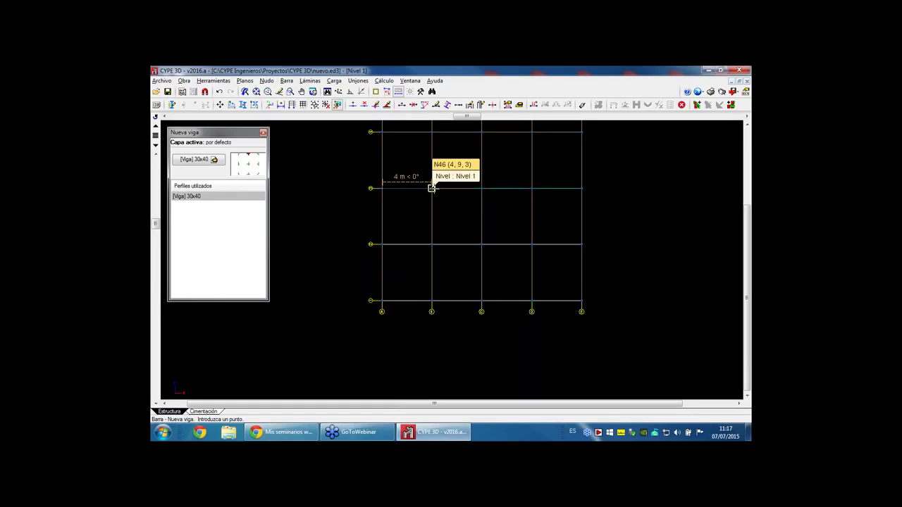
{"action": "left_click", "coordinate": [432, 188]}
{"action": "left_click", "coordinate": [481, 188]}
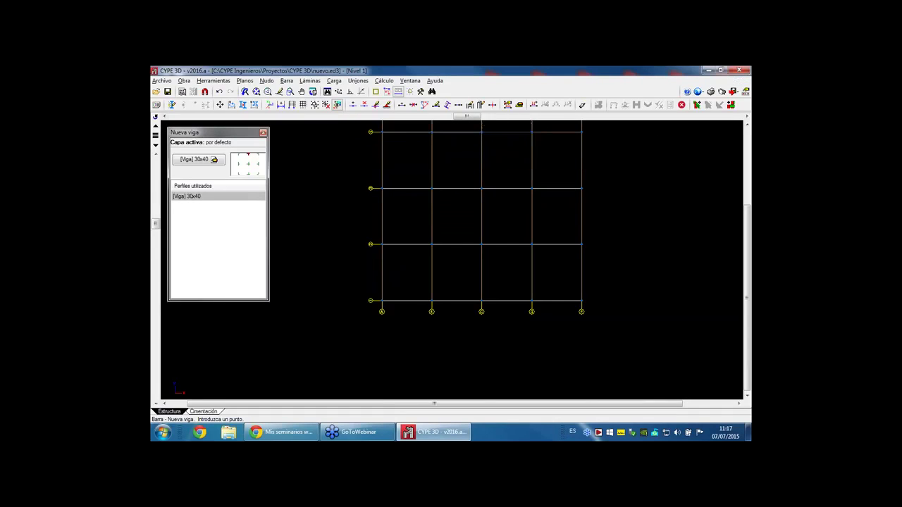
{"action": "middle_click_drag", "start_coordinate": [557, 154], "coordinate": [558, 239]}
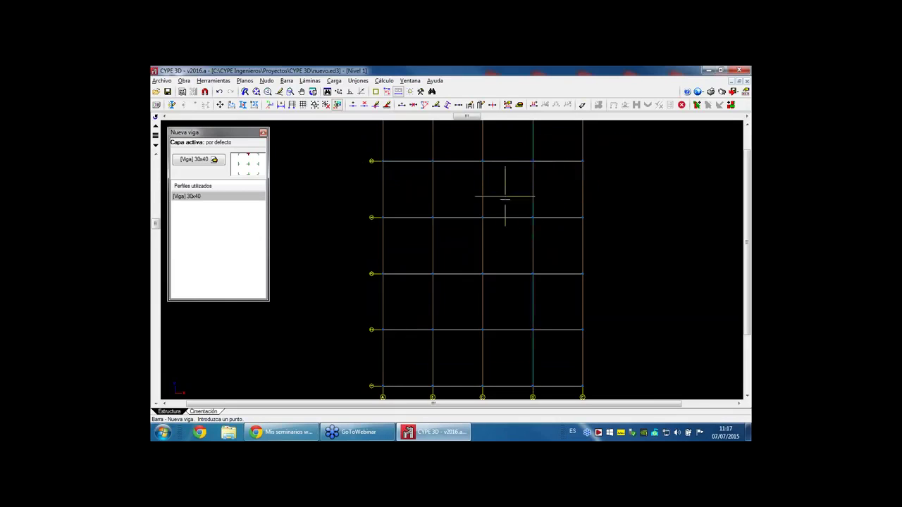
{"action": "scroll", "coordinate": [505, 197], "scroll_direction": "down", "scroll_amount": 2}
{"action": "left_click", "coordinate": [468, 157]}
{"action": "left_click", "coordinate": [492, 157]}
{"action": "left_click", "coordinate": [517, 157]}
{"action": "left_click", "coordinate": [543, 157]}
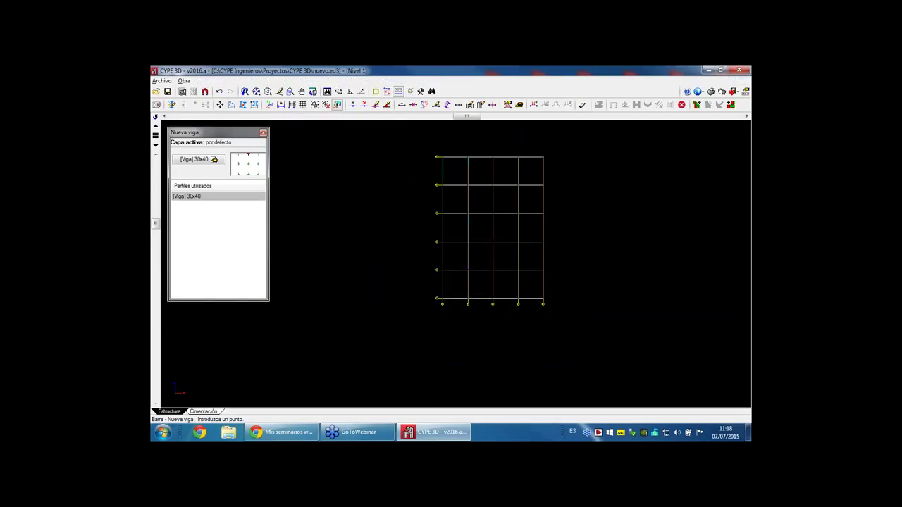
- Place 30x40 beams on Nivel 1 along the outer grid lines A and E, from line 1 to line 6
{"action": "left_click", "coordinate": [437, 185]}
{"action": "left_click", "coordinate": [440, 157]}
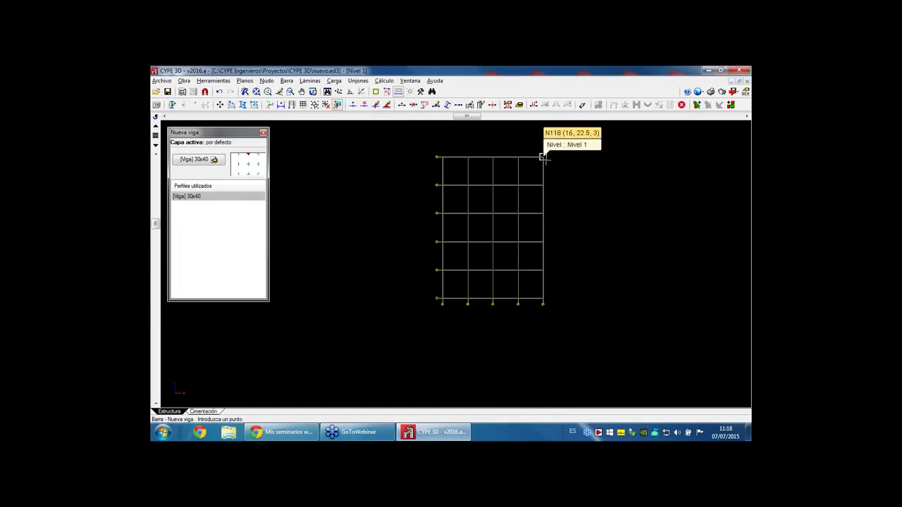
{"action": "scroll", "coordinate": [447, 310], "scroll_direction": "up", "scroll_amount": 3}
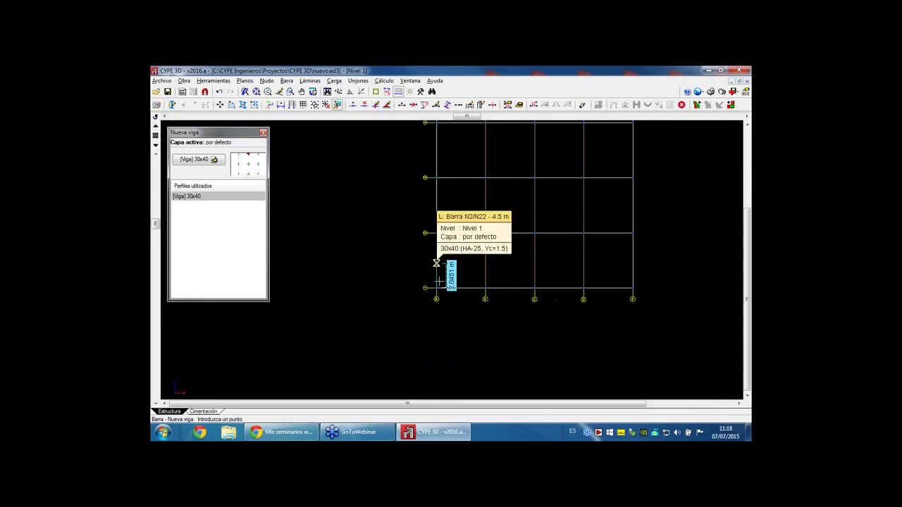
{"action": "middle_click_drag", "start_coordinate": [523, 248], "coordinate": [486, 293]}
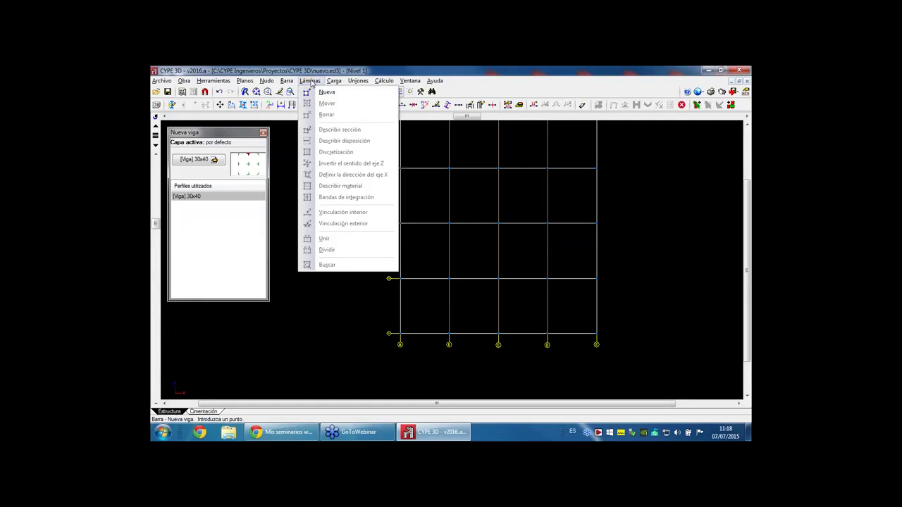
- Start a new shell with a thickness of 180 mm, in concrete with the material from the general data
{"action": "left_click", "coordinate": [326, 93]}
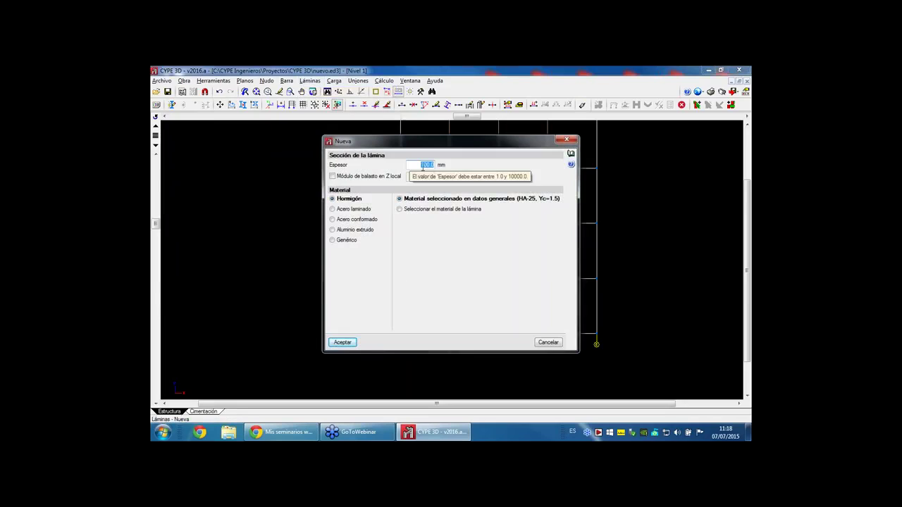
{"action": "type", "text": "18"}
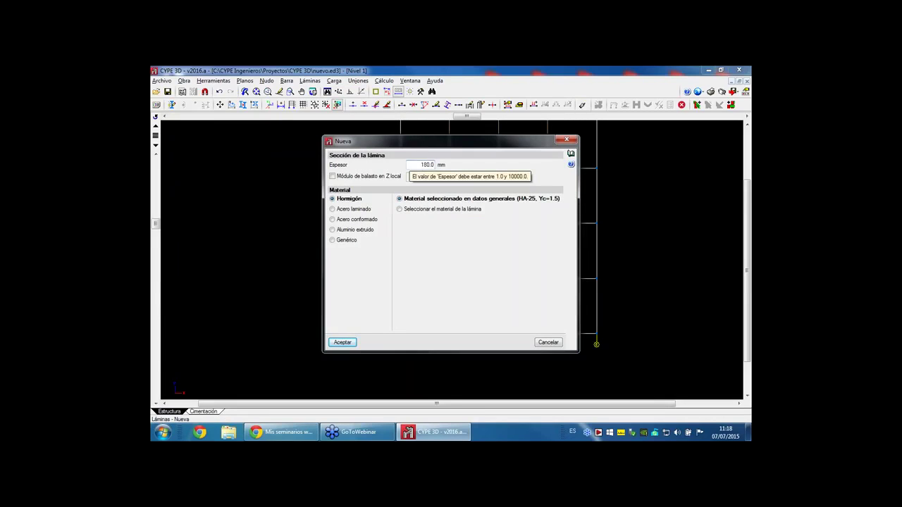
{"action": "left_click", "coordinate": [343, 342]}
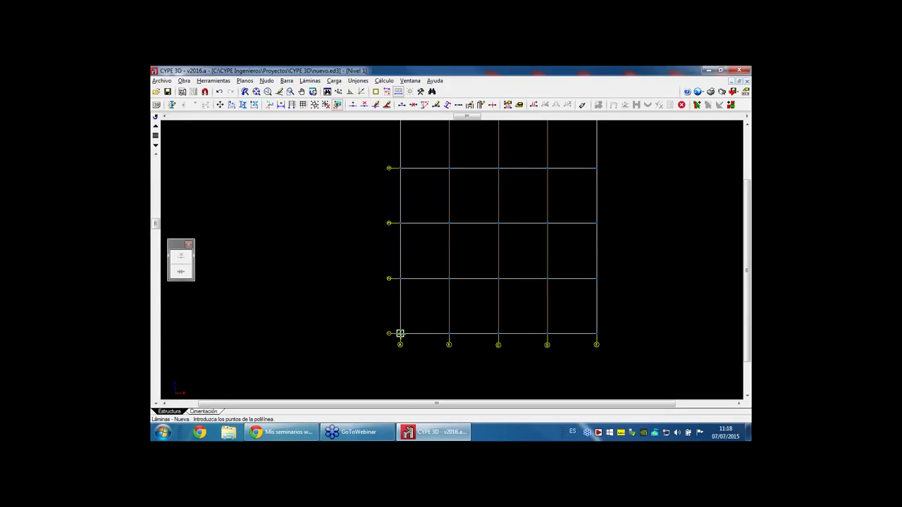
{"action": "right_click", "coordinate": [400, 334]}
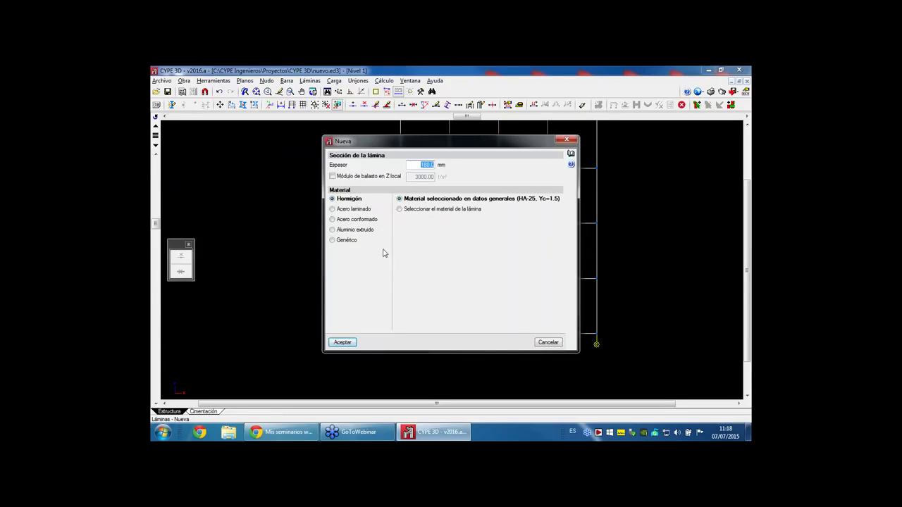
{"action": "left_click", "coordinate": [351, 343]}
- Outline the shell around the whole Nivel 1 floor using the four corner grid intersections A1, E1, E6 and A6
{"action": "left_click", "coordinate": [401, 333]}
{"action": "scroll", "coordinate": [484, 344], "scroll_direction": "down", "scroll_amount": 1}
{"action": "left_click", "coordinate": [582, 335]}
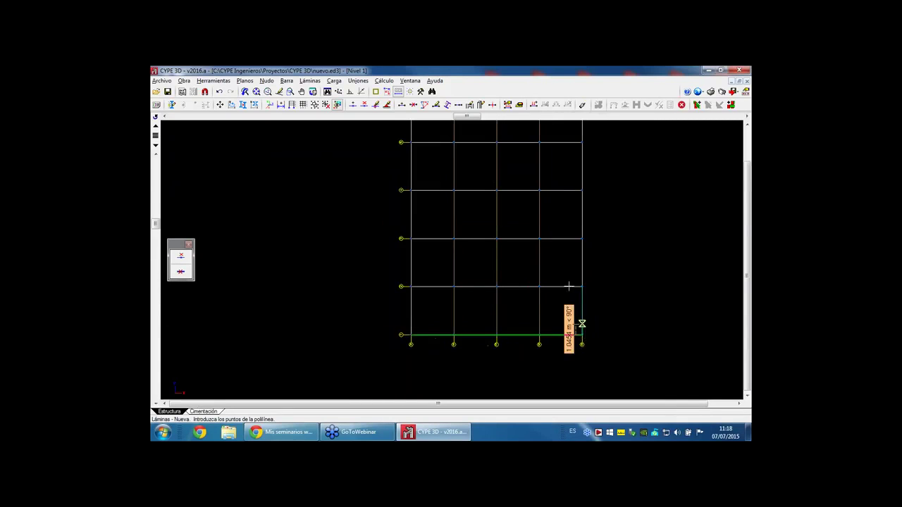
{"action": "middle_click_drag", "start_coordinate": [574, 150], "coordinate": [570, 252]}
{"action": "left_click", "coordinate": [577, 198]}
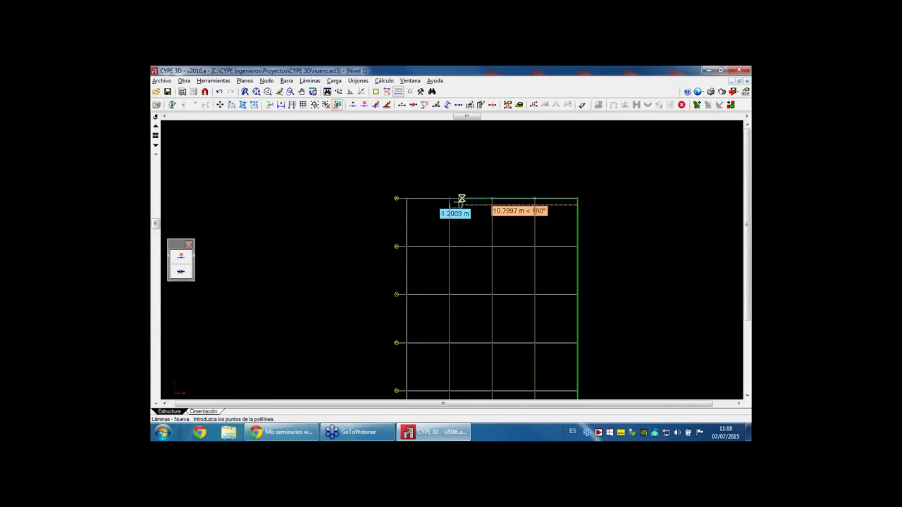
{"action": "left_click", "coordinate": [407, 197]}
{"action": "right_click", "coordinate": [439, 320]}
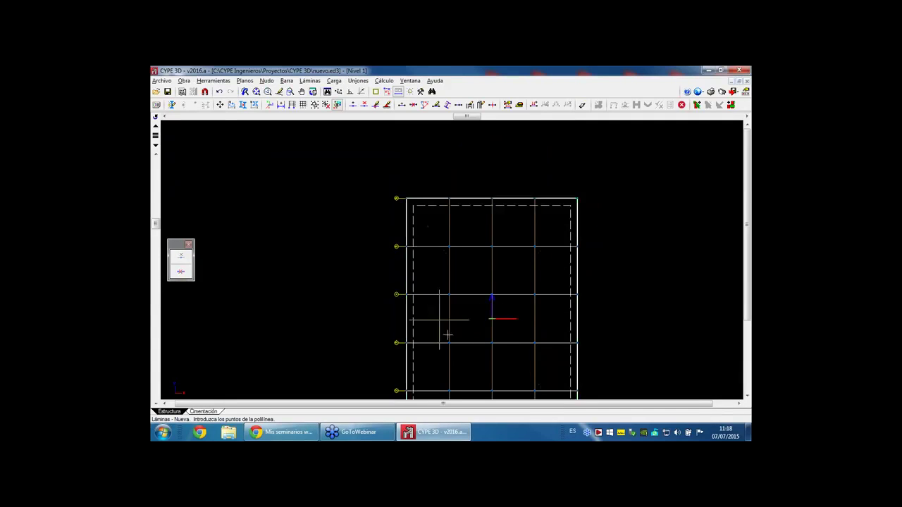
- Divide the floor shell along grid line 2, from line A to line E
{"action": "middle_click_drag", "start_coordinate": [448, 335], "coordinate": [444, 247]}
{"action": "scroll", "coordinate": [463, 305], "scroll_direction": "down", "scroll_amount": 2}
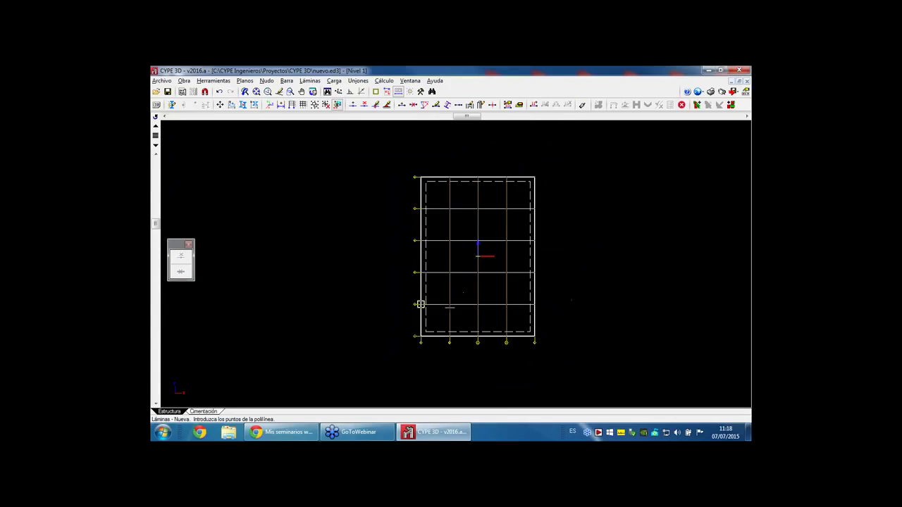
{"action": "scroll", "coordinate": [459, 313], "scroll_direction": "up", "scroll_amount": 2}
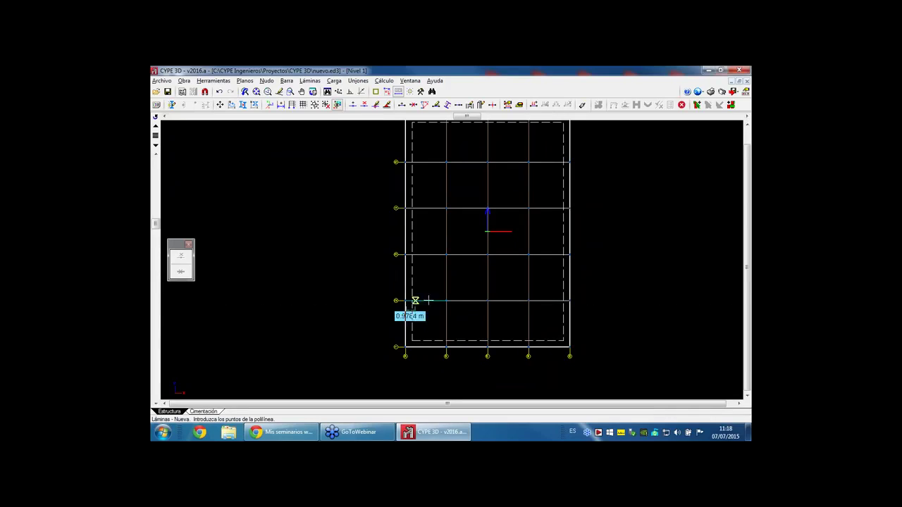
{"action": "left_click", "coordinate": [310, 81]}
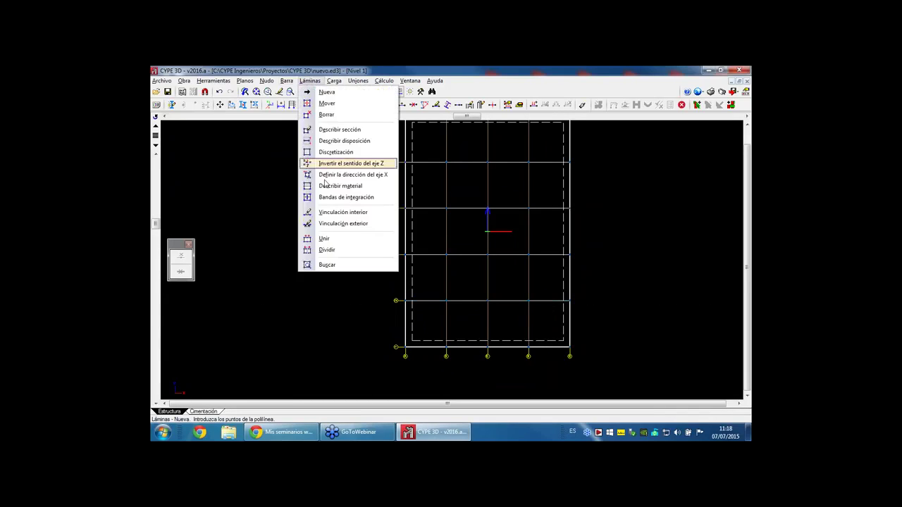
{"action": "left_click", "coordinate": [326, 249]}
{"action": "left_click", "coordinate": [405, 300]}
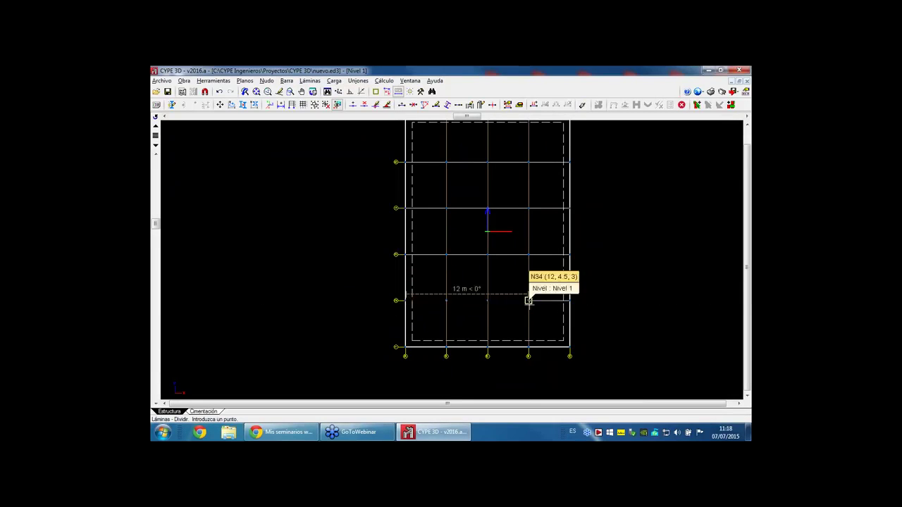
{"action": "left_click", "coordinate": [569, 301]}
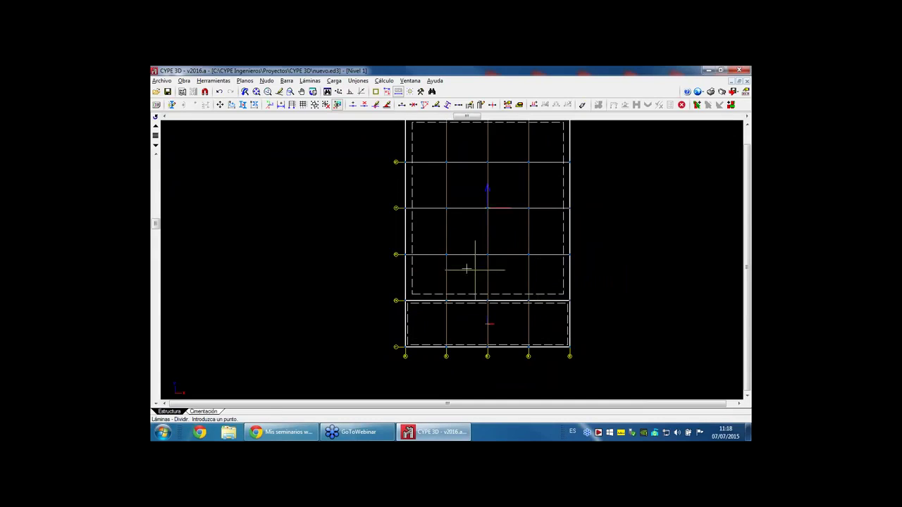
- Divide the remaining floor shell along grid lines 3, 4 and 5, from line A to line E
{"action": "left_click", "coordinate": [396, 254]}
{"action": "left_click", "coordinate": [570, 254]}
{"action": "left_click", "coordinate": [409, 207]}
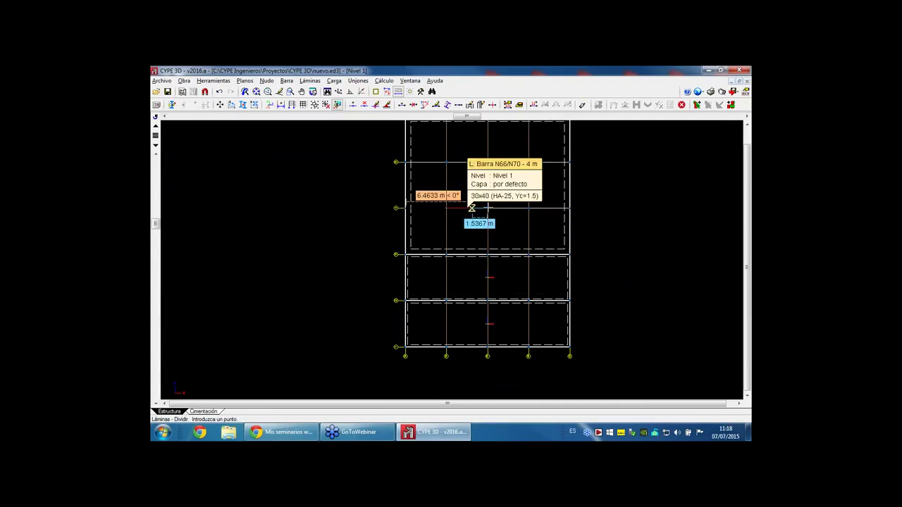
{"action": "left_click", "coordinate": [570, 207]}
{"action": "left_click", "coordinate": [404, 162]}
{"action": "left_click", "coordinate": [570, 162]}
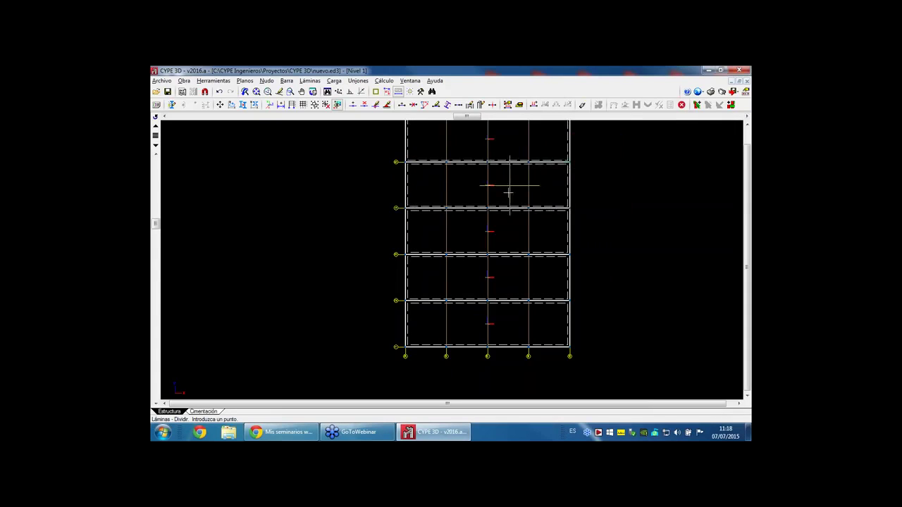
- Divide the shell between grid lines 3 and 4 along grid line B
{"action": "scroll", "coordinate": [493, 186], "scroll_direction": "down", "scroll_amount": 3}
{"action": "scroll", "coordinate": [497, 282], "scroll_direction": "up", "scroll_amount": 2}
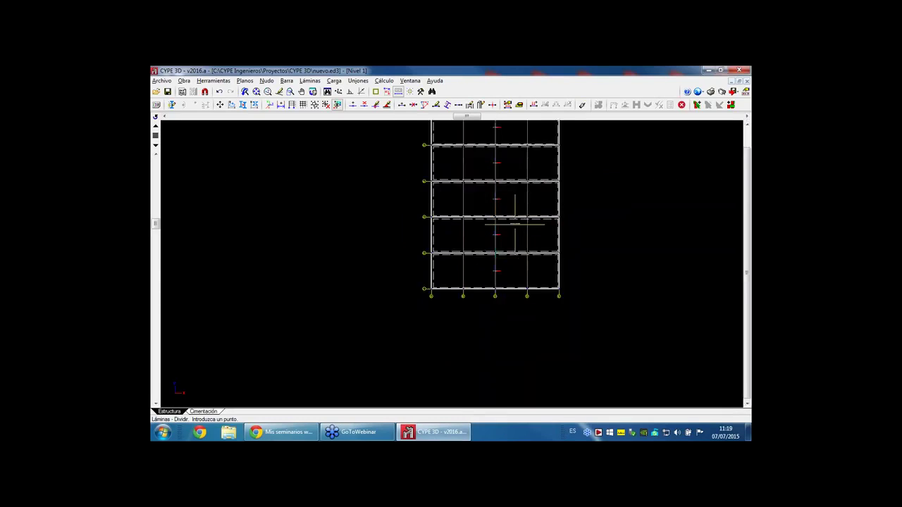
{"action": "scroll", "coordinate": [514, 224], "scroll_direction": "up", "scroll_amount": 4}
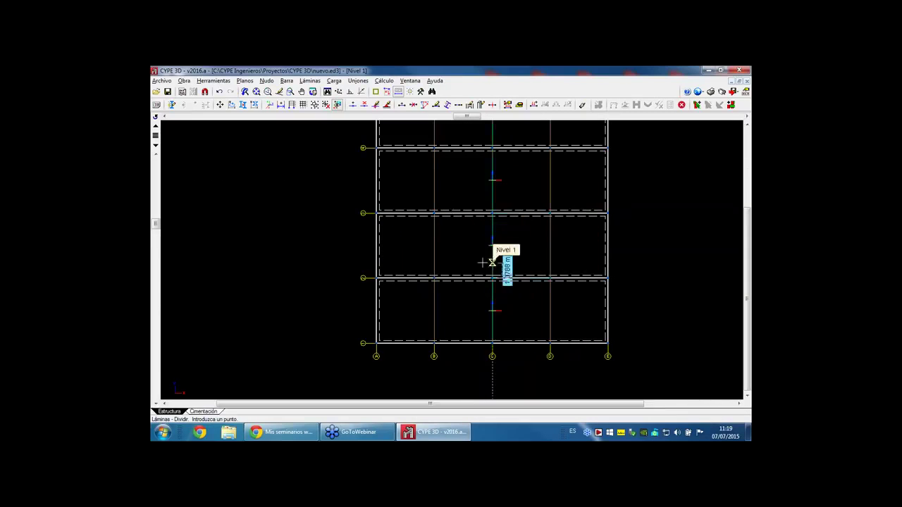
{"action": "scroll", "coordinate": [491, 262], "scroll_direction": "down", "scroll_amount": 1}
{"action": "scroll", "coordinate": [358, 141], "scroll_direction": "down", "scroll_amount": 1}
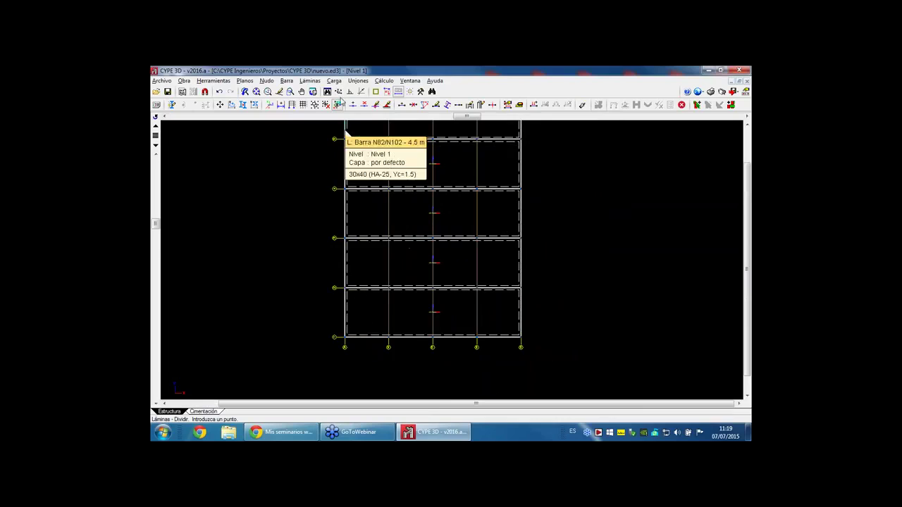
{"action": "scroll", "coordinate": [388, 195], "scroll_direction": "up", "scroll_amount": 1}
{"action": "left_click", "coordinate": [388, 186]}
{"action": "left_click", "coordinate": [388, 253]}
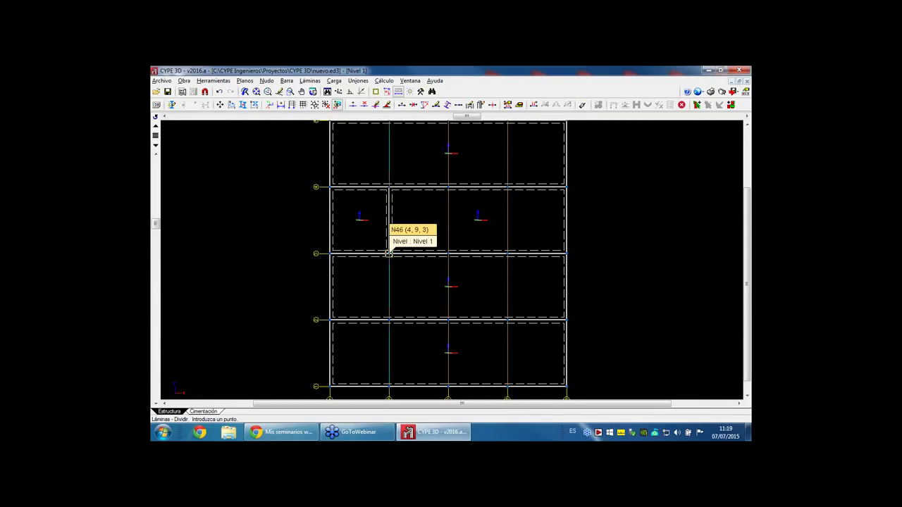
- Divide the shell between grid lines 3 and 4 again, parallel to line B at a distance of 2 m towards line C
{"action": "left_click", "coordinate": [417, 186]}
{"action": "type", "text": "2.000"}
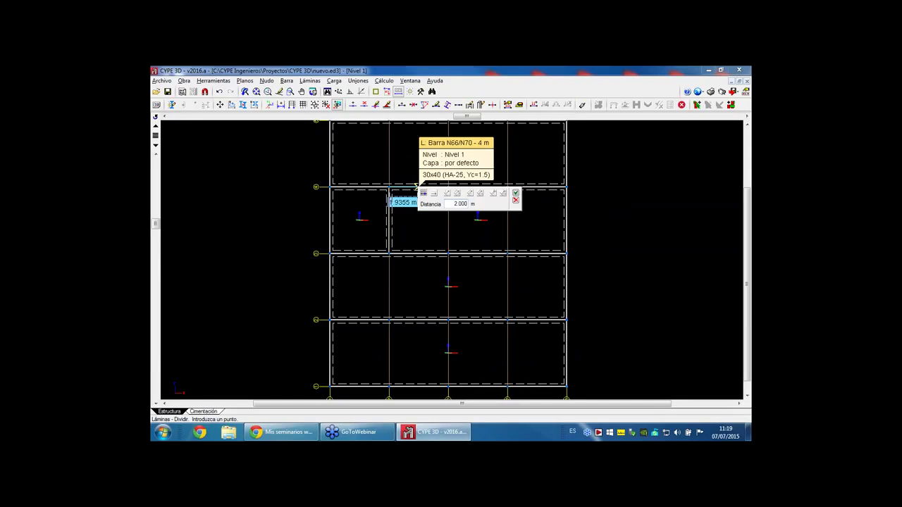
{"action": "key", "text": "Return"}
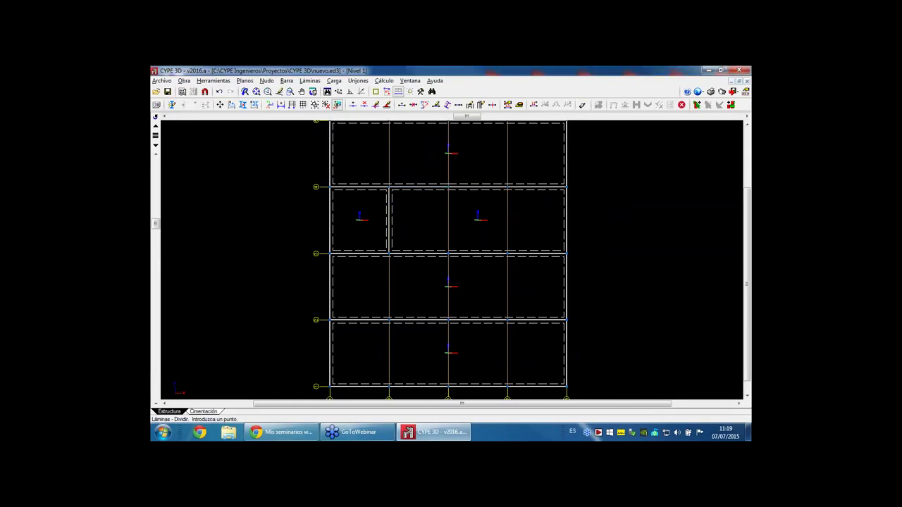
{"action": "left_click", "coordinate": [418, 253]}
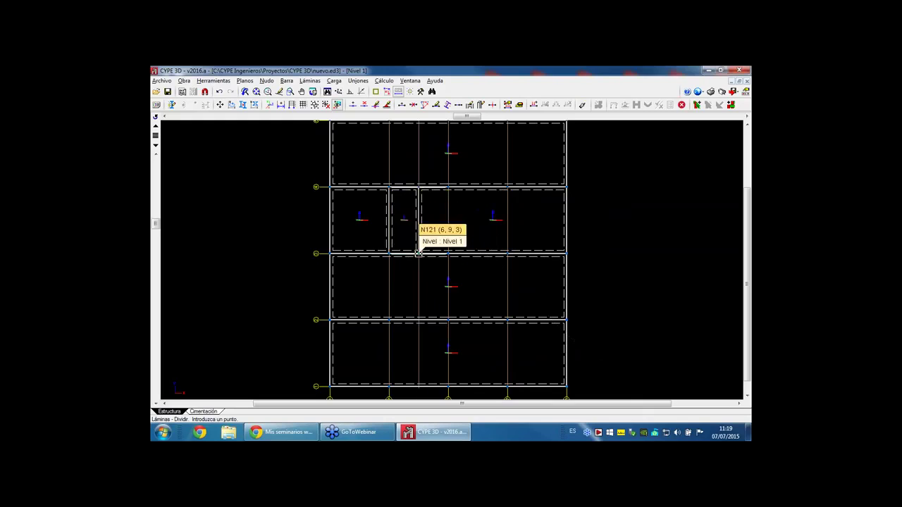
- Divide the narrow 2 m wide shell beside line B crosswise, at a distance of 2 m from grid line 4
{"action": "left_click", "coordinate": [389, 231]}
{"action": "type", "text": "2"}
{"action": "key", "text": "Return"}
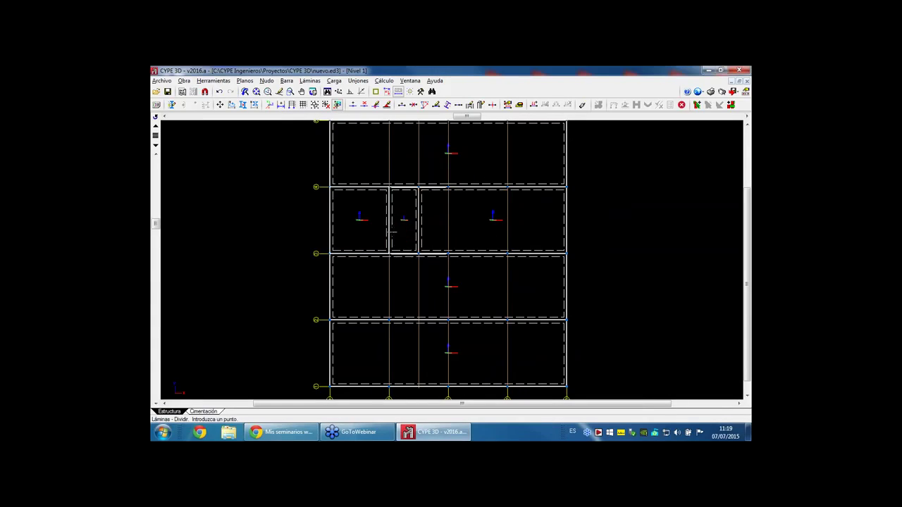
{"action": "left_click", "coordinate": [417, 217]}
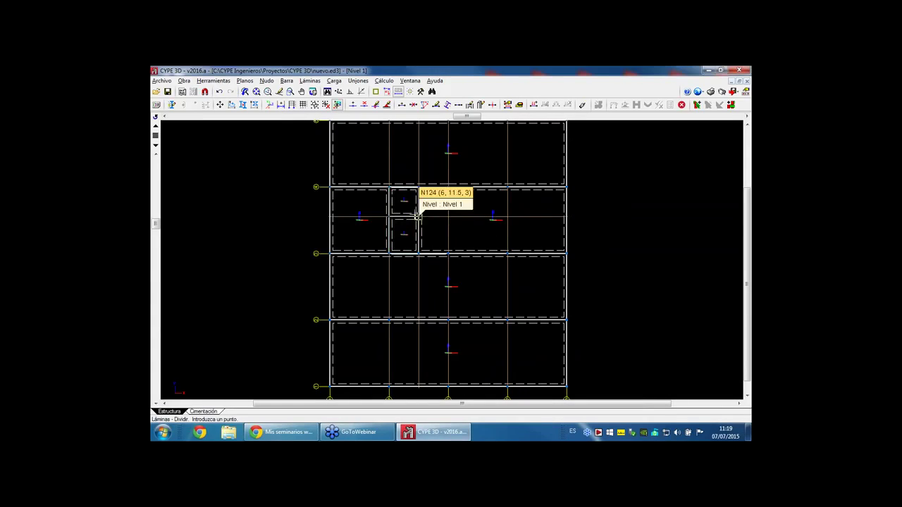
- Delete the small shell beside line B that adjoins grid line 3 to leave an opening in the floor
{"action": "left_click", "coordinate": [304, 82]}
{"action": "left_click", "coordinate": [331, 116]}
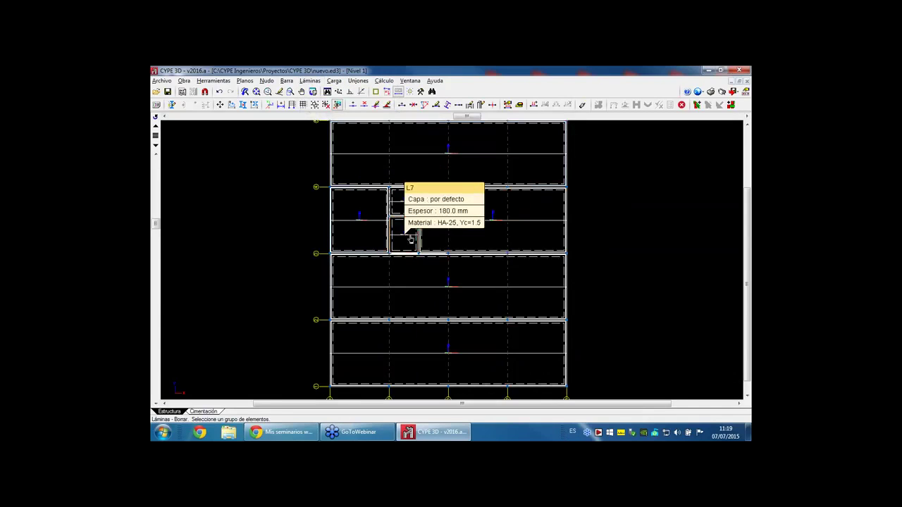
{"action": "scroll", "coordinate": [512, 244], "scroll_direction": "down", "scroll_amount": 2}
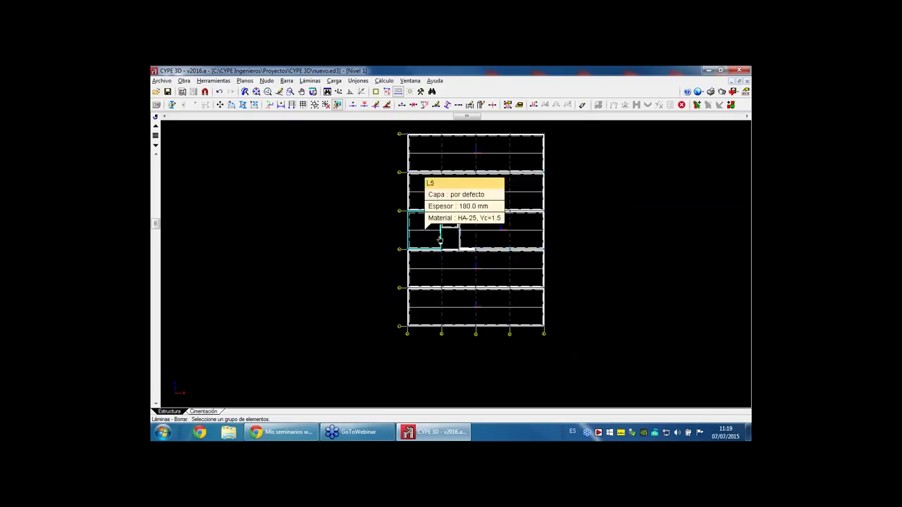
- Start entering loads on shells for hypothesis CM 1 and select all the floor shells of Nivel 1
{"action": "left_click", "coordinate": [310, 80]}
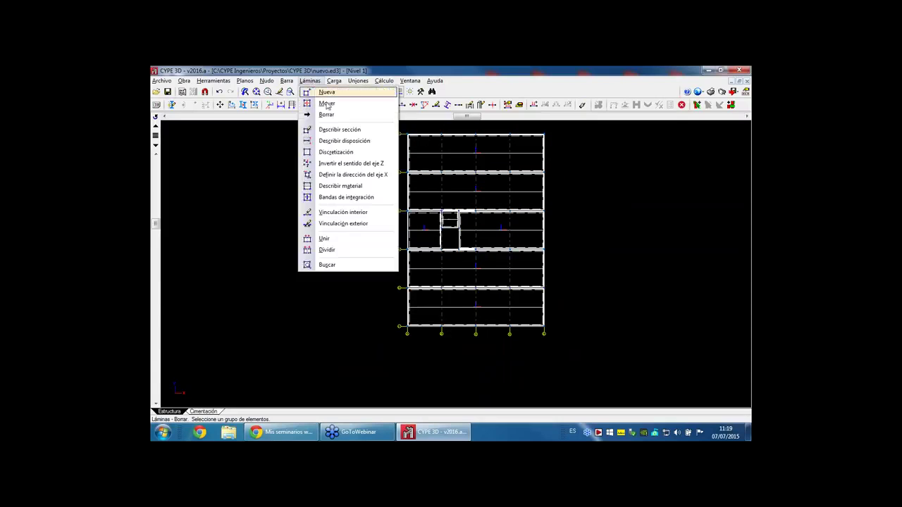
{"action": "left_click", "coordinate": [336, 81]}
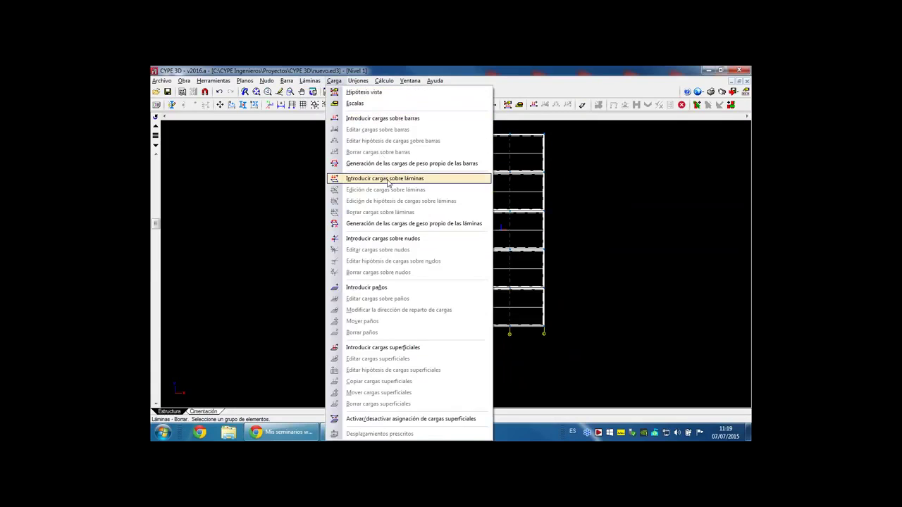
{"action": "left_click", "coordinate": [387, 180]}
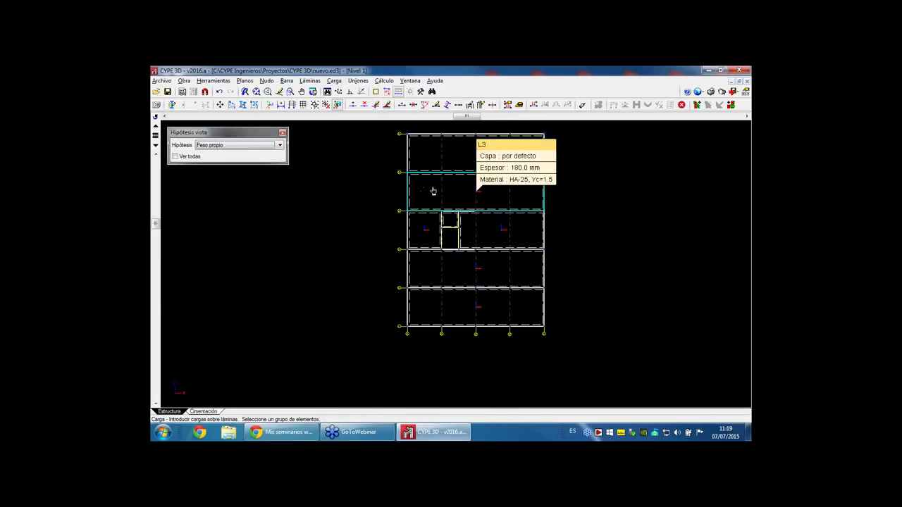
{"action": "left_click", "coordinate": [255, 145]}
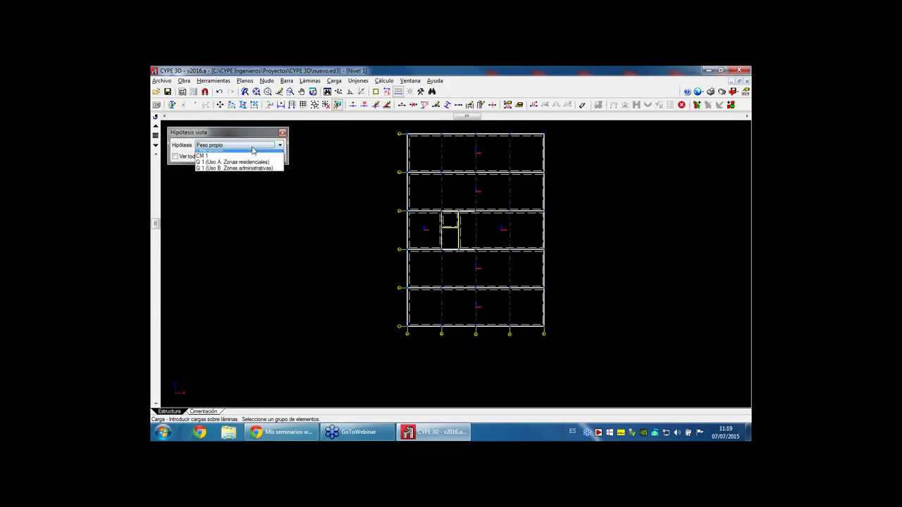
{"action": "left_click", "coordinate": [232, 162]}
{"action": "scroll", "coordinate": [348, 210], "scroll_direction": "down", "scroll_amount": 2}
{"action": "left_click", "coordinate": [485, 151]}
{"action": "left_click", "coordinate": [353, 296]}
{"action": "right_click", "coordinate": [408, 265]}
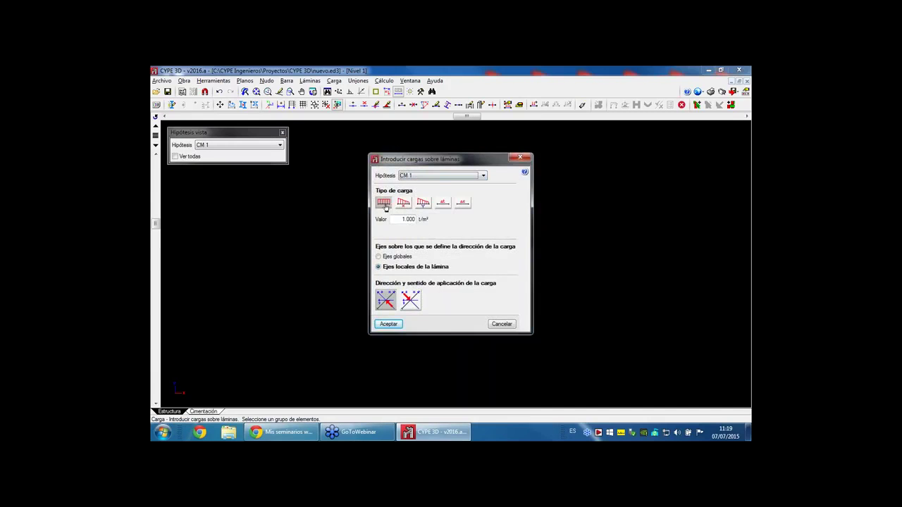
- Apply a uniform CM 1 load of 0.2 t/m² to the selected shells, acting downward in global axes
{"action": "left_click", "coordinate": [398, 257]}
{"action": "left_click", "coordinate": [410, 299]}
{"action": "double_click", "coordinate": [402, 219]}
{"action": "key", "text": "BackSpace"}
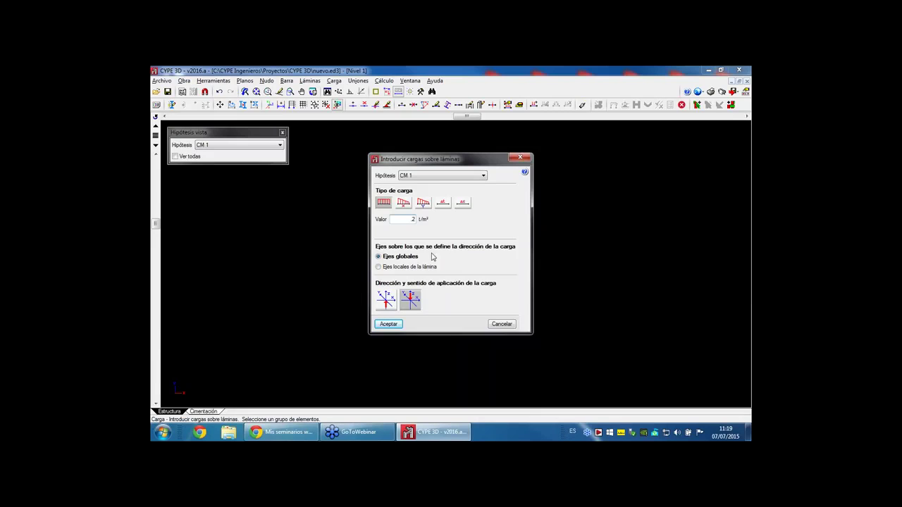
{"action": "left_click", "coordinate": [389, 324]}
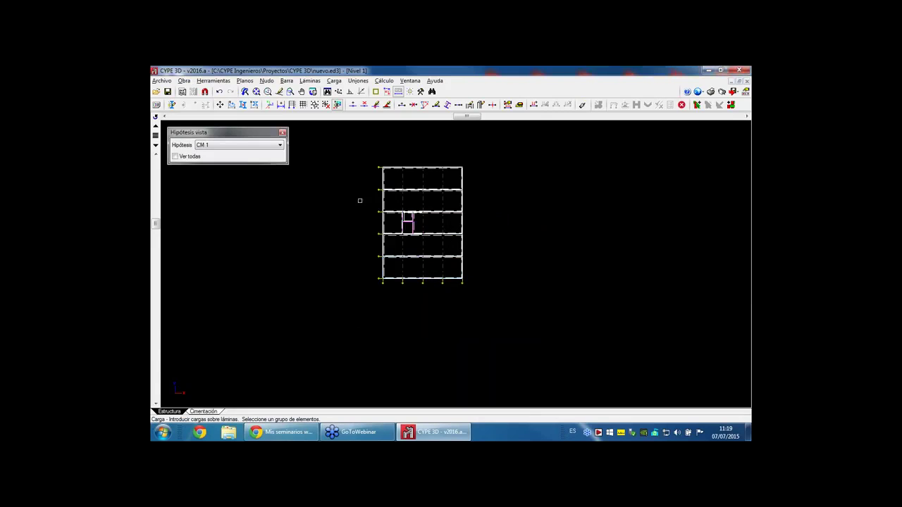
- Apply a uniform load of 0.3 t/m² for hypothesis Q 1 (Uso B. Zonas administrativas) to all the floor shells of Nivel 1
{"action": "left_click", "coordinate": [251, 145]}
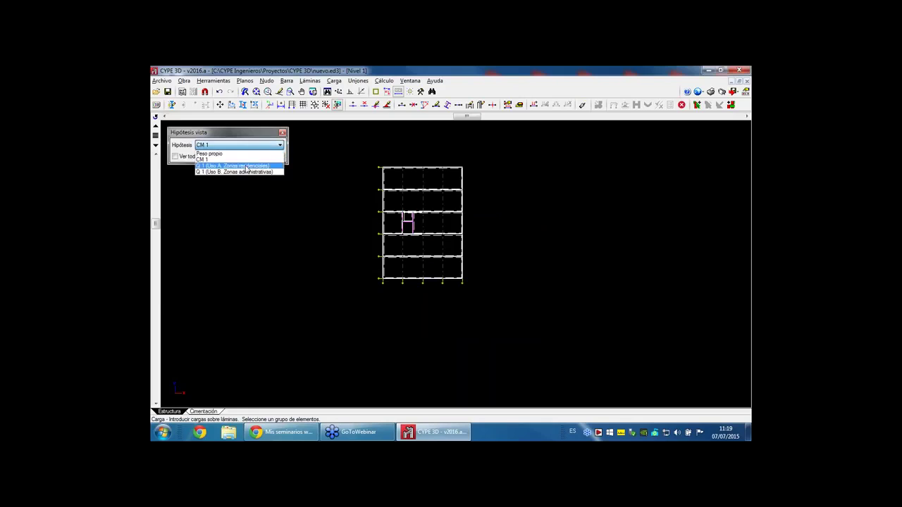
{"action": "left_click", "coordinate": [239, 165]}
{"action": "left_click", "coordinate": [260, 145]}
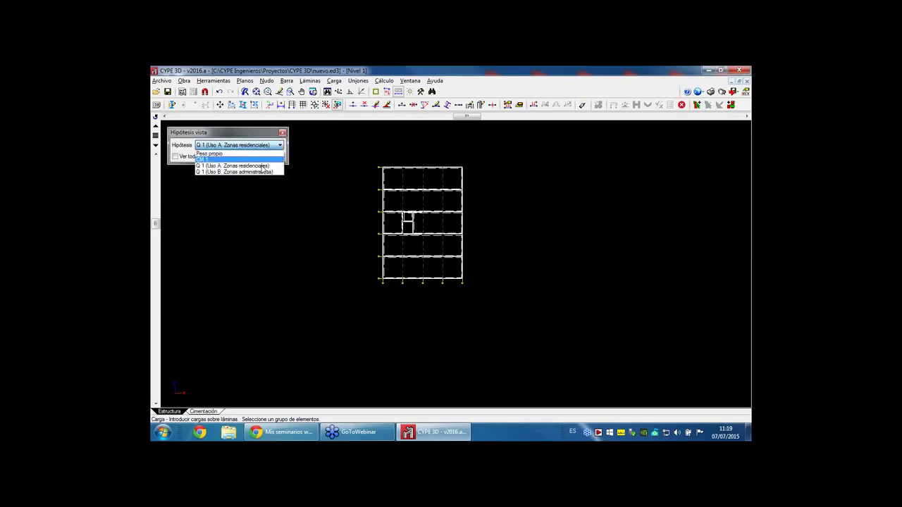
{"action": "left_click", "coordinate": [263, 173]}
{"action": "left_click_drag", "start_coordinate": [368, 155], "coordinate": [483, 290]}
{"action": "right_click", "coordinate": [476, 284]}
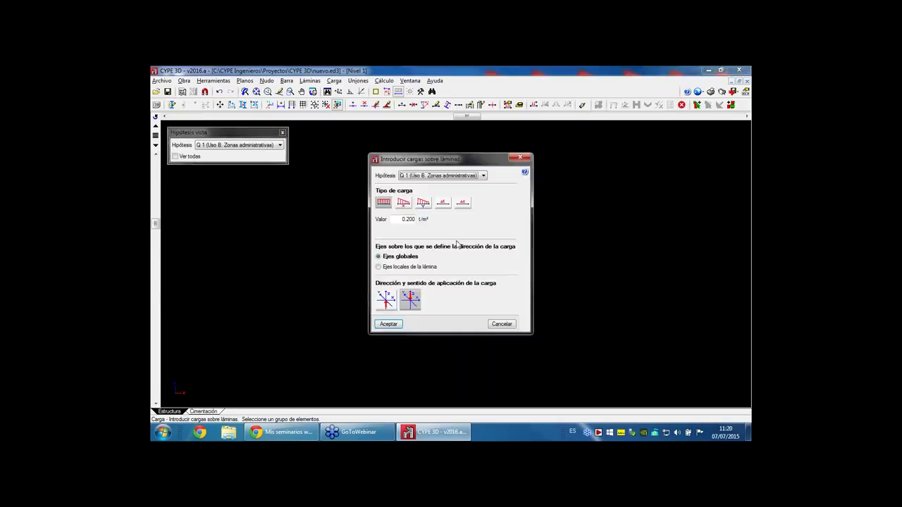
{"action": "left_click_drag", "start_coordinate": [406, 219], "coordinate": [416, 219]}
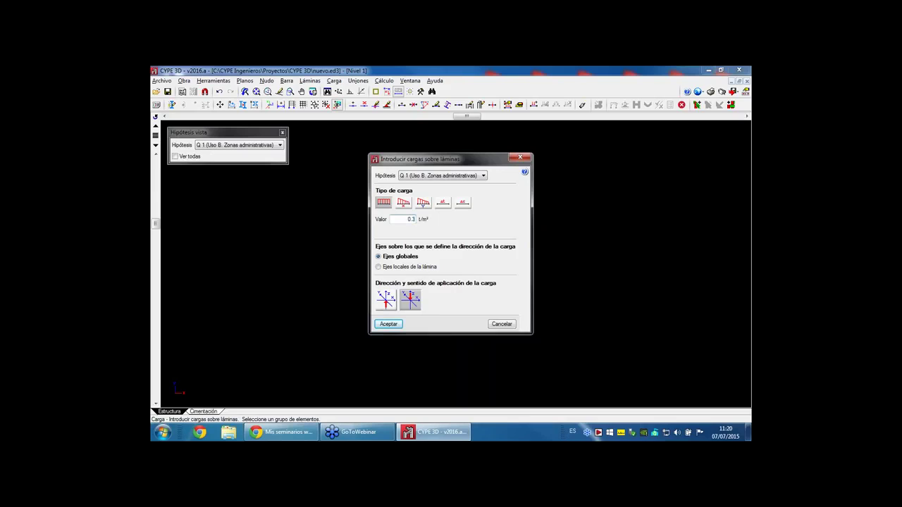
{"action": "left_click", "coordinate": [388, 325]}
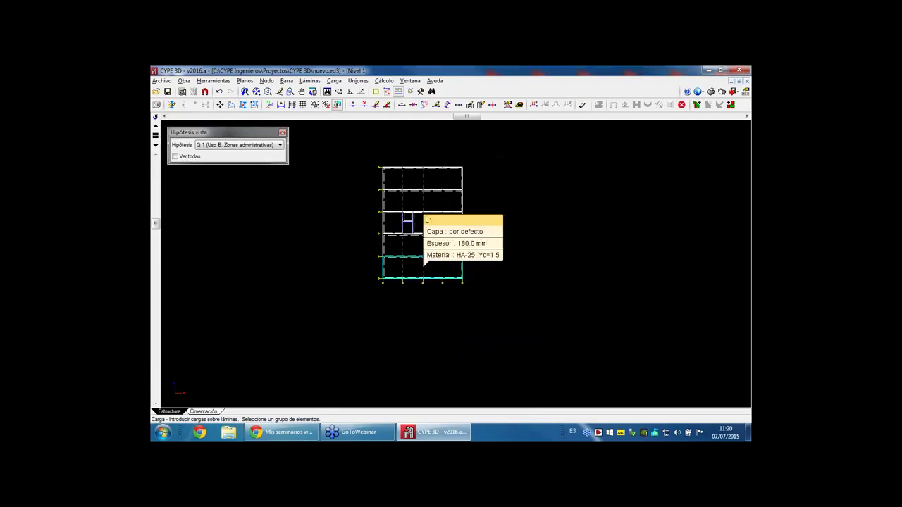
- Start entering loads on bars and select the beams along all four perimeter edges of Nivel 1
{"action": "left_click", "coordinate": [334, 80]}
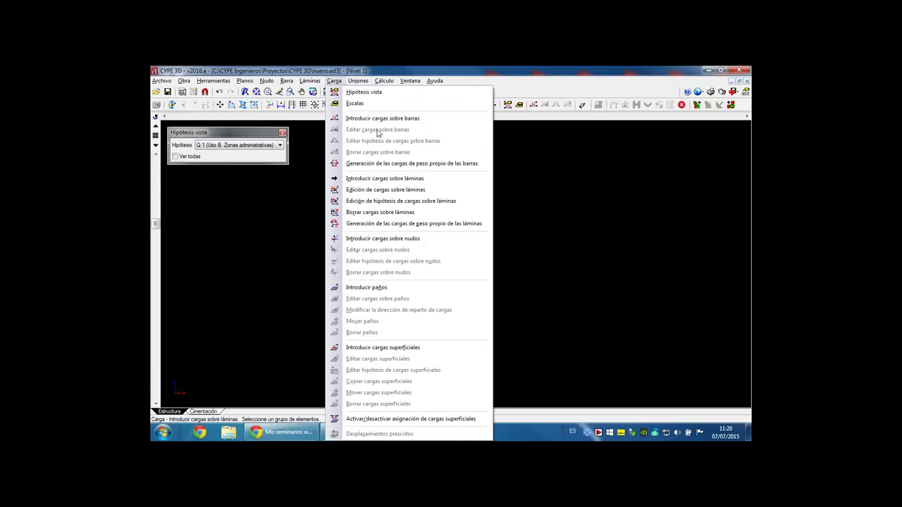
{"action": "left_click", "coordinate": [387, 121]}
{"action": "left_click", "coordinate": [365, 152]}
{"action": "left_click", "coordinate": [389, 292]}
{"action": "left_click", "coordinate": [364, 153]}
{"action": "left_click", "coordinate": [477, 173]}
{"action": "left_click", "coordinate": [449, 145]}
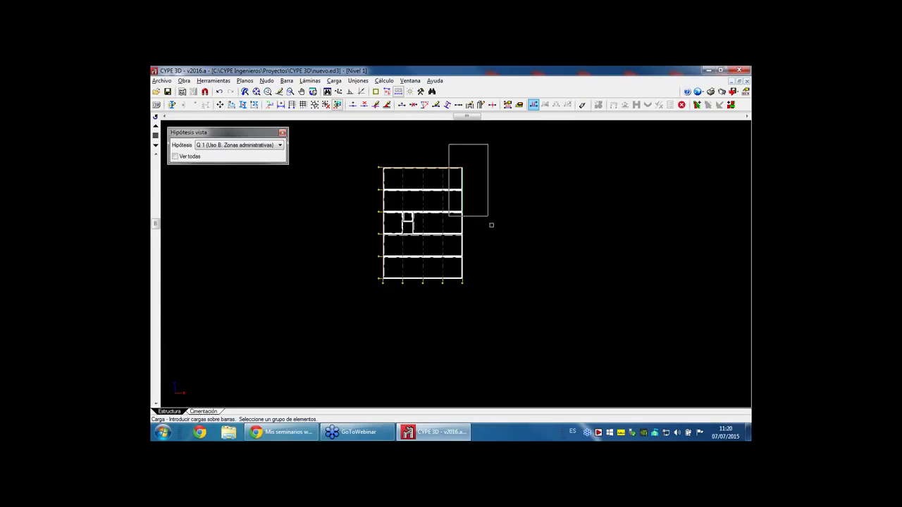
{"action": "left_click", "coordinate": [498, 292]}
{"action": "left_click", "coordinate": [361, 270]}
{"action": "left_click", "coordinate": [489, 294]}
{"action": "right_click", "coordinate": [489, 295]}
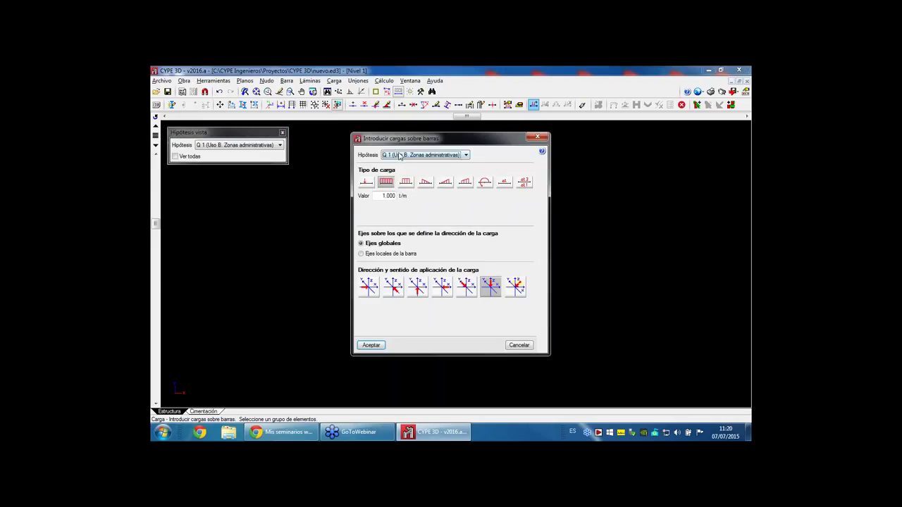
- Apply a uniform CM 1 load of 0.8 t/m to the selected perimeter beams, acting downward in global axes
{"action": "left_click", "coordinate": [399, 156]}
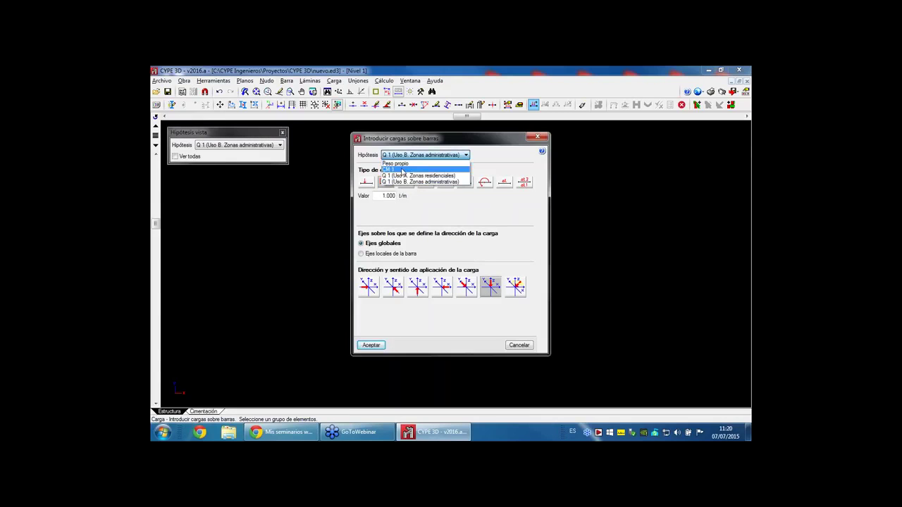
{"action": "left_click", "coordinate": [403, 169]}
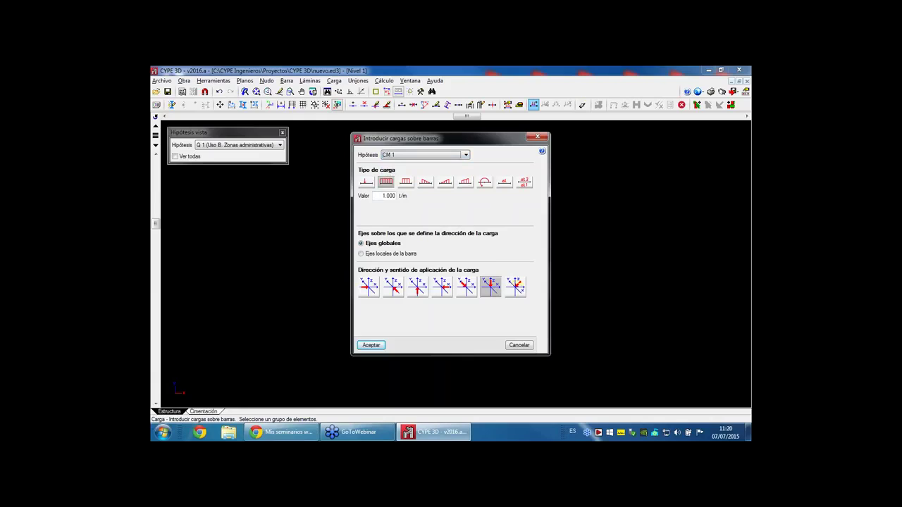
{"action": "double_click", "coordinate": [381, 196]}
{"action": "type", "text": ".8"}
{"action": "left_click", "coordinate": [372, 345]}
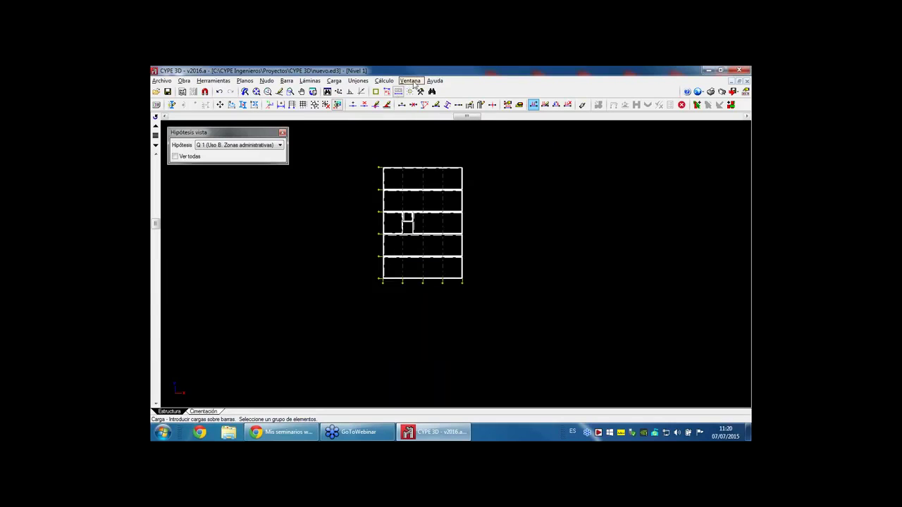
- Switch to the 3D view and turn off the viewed-hypothesis display to examine the loads on the beams and shells
{"action": "left_click", "coordinate": [412, 81]}
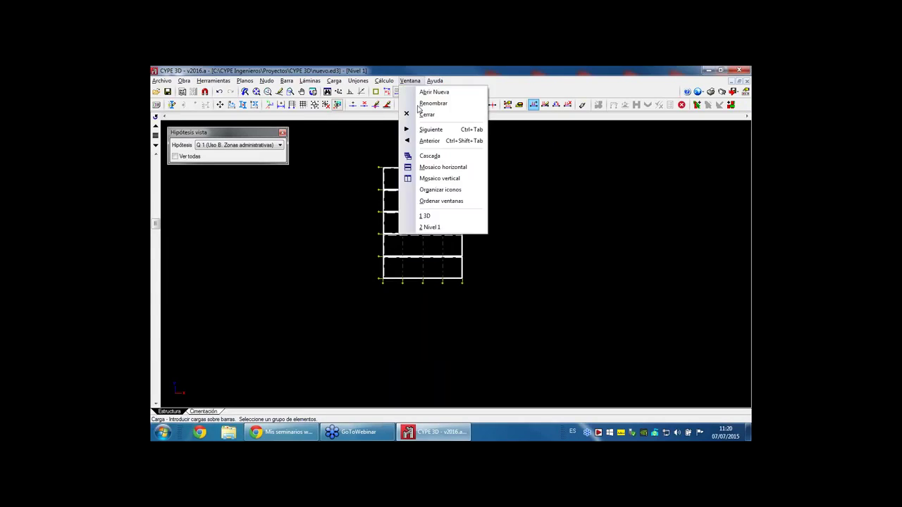
{"action": "left_click", "coordinate": [444, 216]}
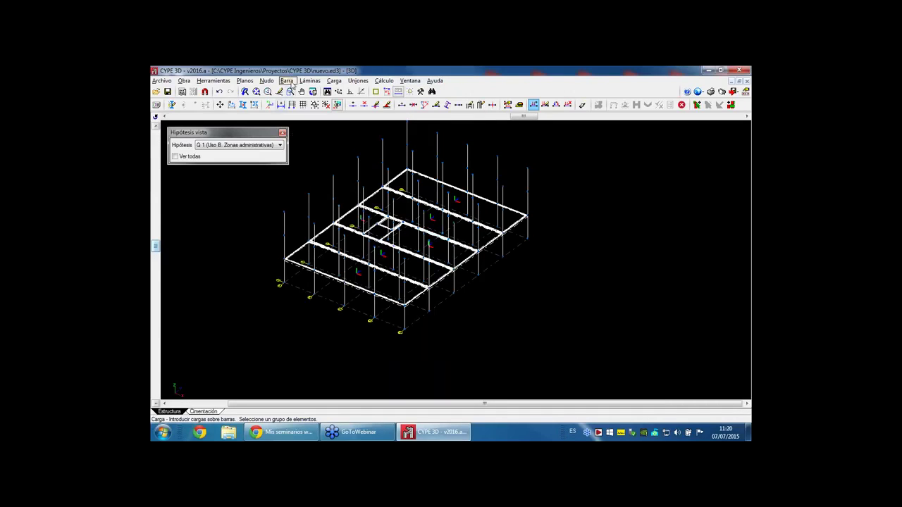
{"action": "left_click", "coordinate": [334, 80]}
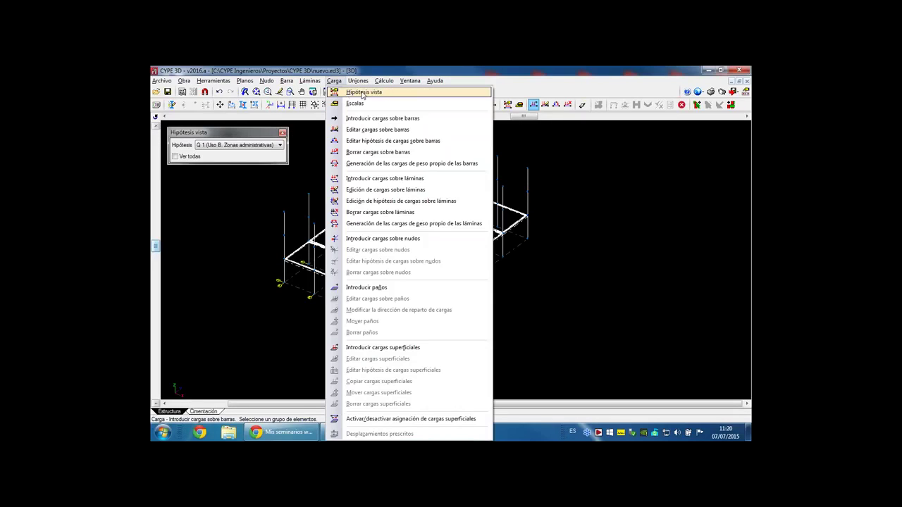
{"action": "left_click", "coordinate": [363, 92]}
{"action": "left_click", "coordinate": [397, 247]}
{"action": "left_click", "coordinate": [407, 266]}
{"action": "scroll", "coordinate": [431, 241], "scroll_direction": "up", "scroll_amount": 1}
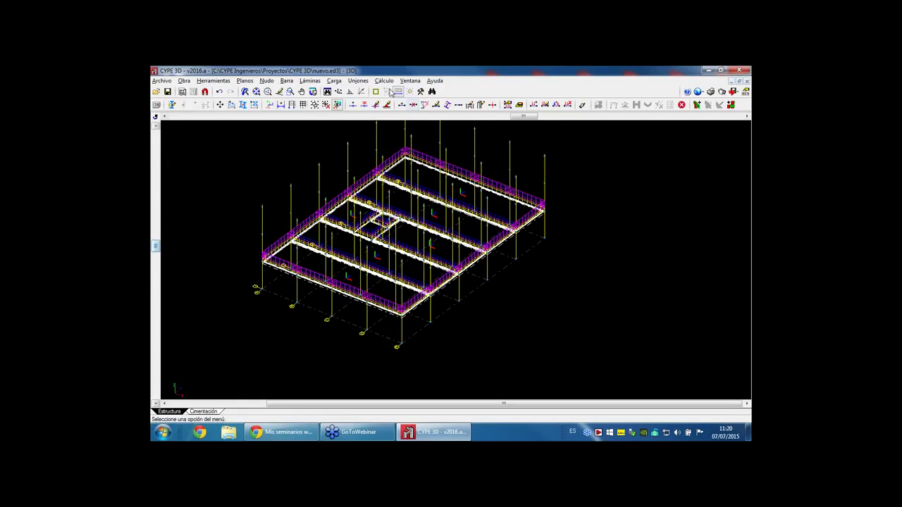
- Return to the Nivel 1 plan, start copying elements and select the whole floor with its beams and shells
{"action": "left_click", "coordinate": [410, 80]}
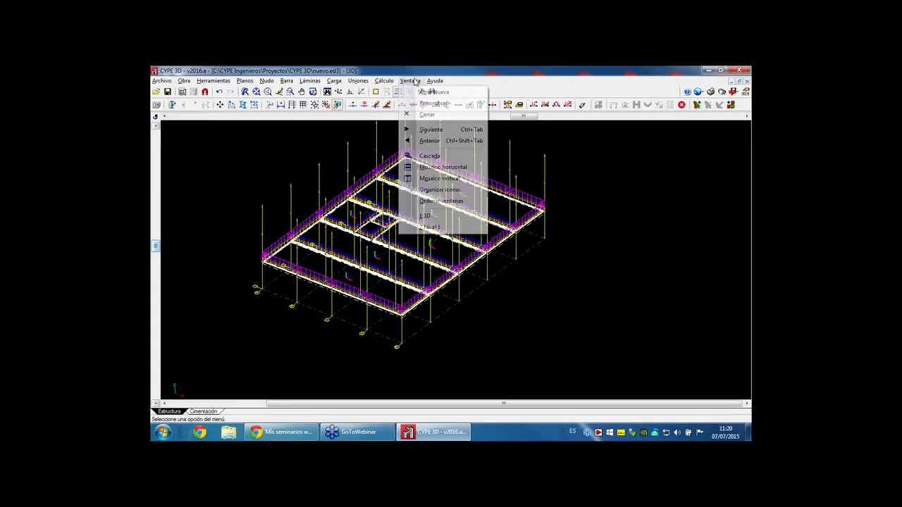
{"action": "left_click", "coordinate": [431, 227]}
{"action": "scroll", "coordinate": [454, 206], "scroll_direction": "up", "scroll_amount": 4}
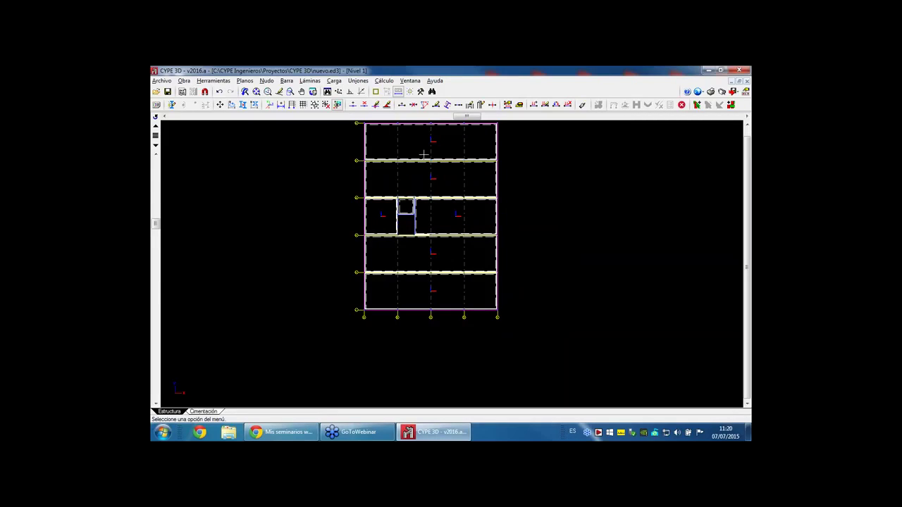
{"action": "middle_click_drag", "start_coordinate": [393, 223], "coordinate": [382, 272]}
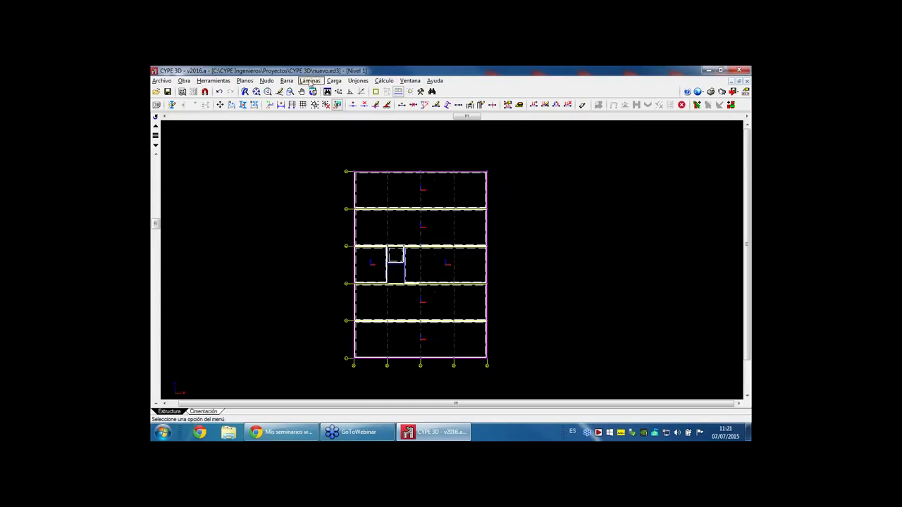
{"action": "left_click", "coordinate": [213, 81]}
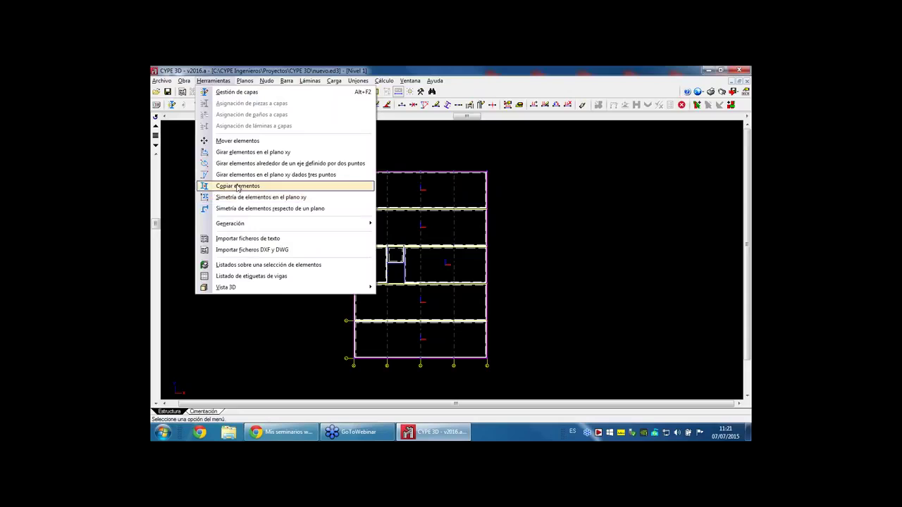
{"action": "left_click", "coordinate": [237, 186]}
{"action": "left_click", "coordinate": [433, 251]}
{"action": "left_click", "coordinate": [433, 269]}
{"action": "left_click", "coordinate": [318, 151]}
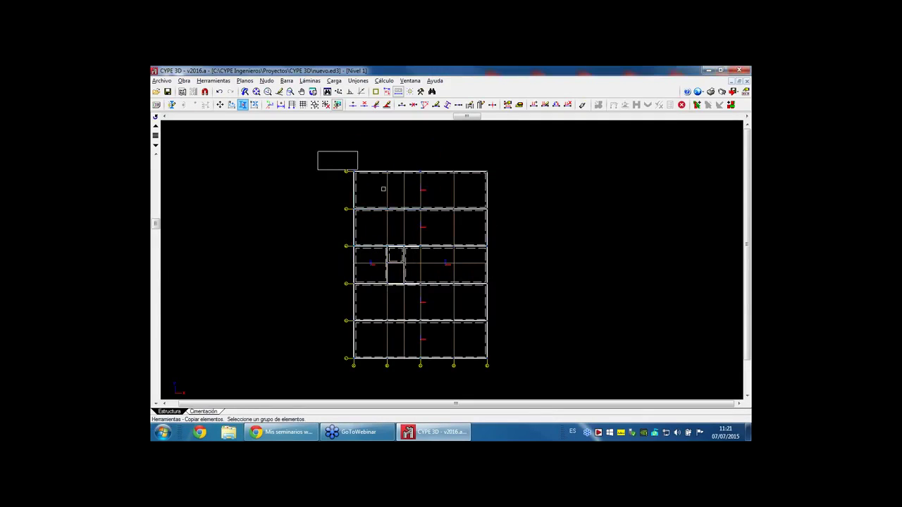
{"action": "left_click", "coordinate": [519, 386]}
{"action": "right_click", "coordinate": [359, 379]}
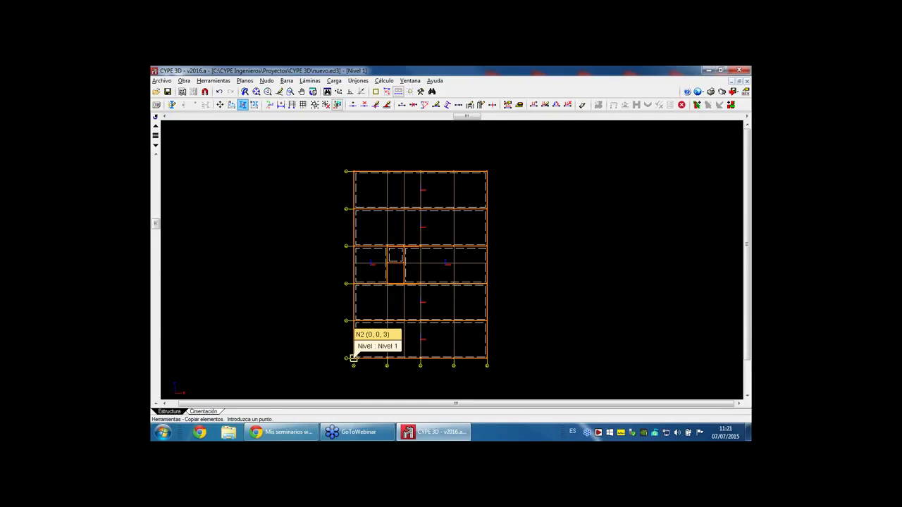
- Copy the selected floor to Nivel 2 and Nivel 3, using the corner node at (0, 0, 3) as the base point
{"action": "left_click", "coordinate": [354, 359]}
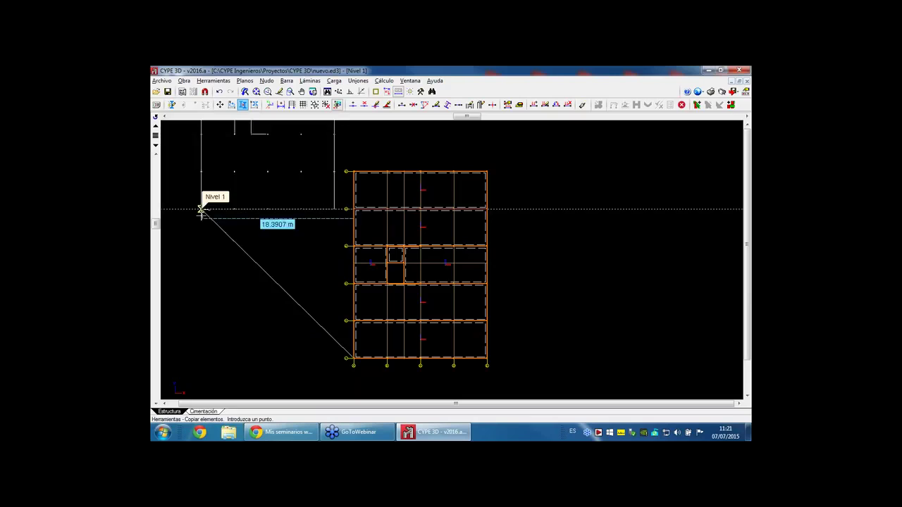
{"action": "left_click", "coordinate": [156, 127]}
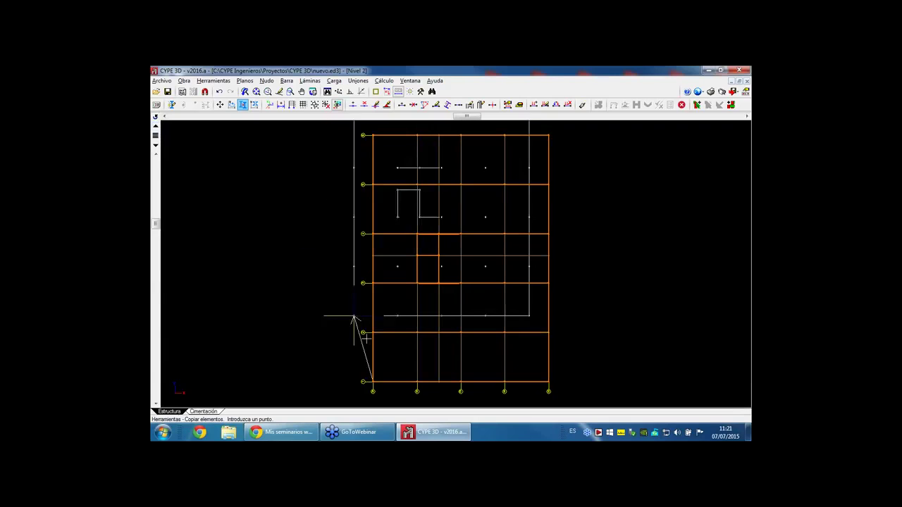
{"action": "left_click", "coordinate": [373, 382]}
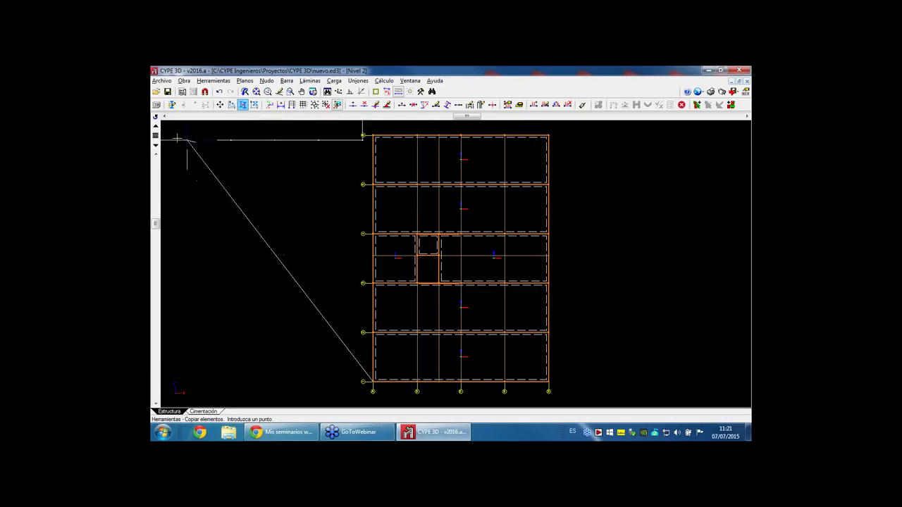
{"action": "left_click", "coordinate": [155, 126]}
{"action": "left_click", "coordinate": [372, 382]}
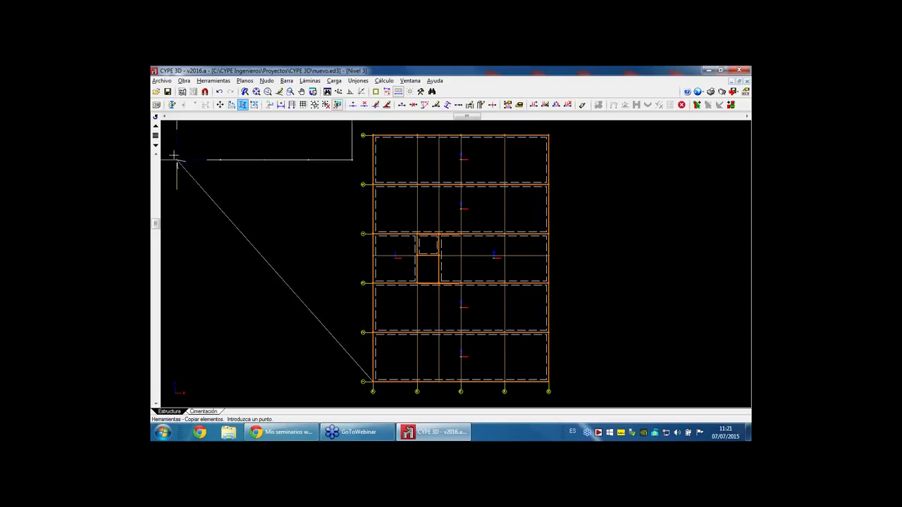
{"action": "left_click", "coordinate": [156, 126]}
{"action": "left_click", "coordinate": [451, 268]}
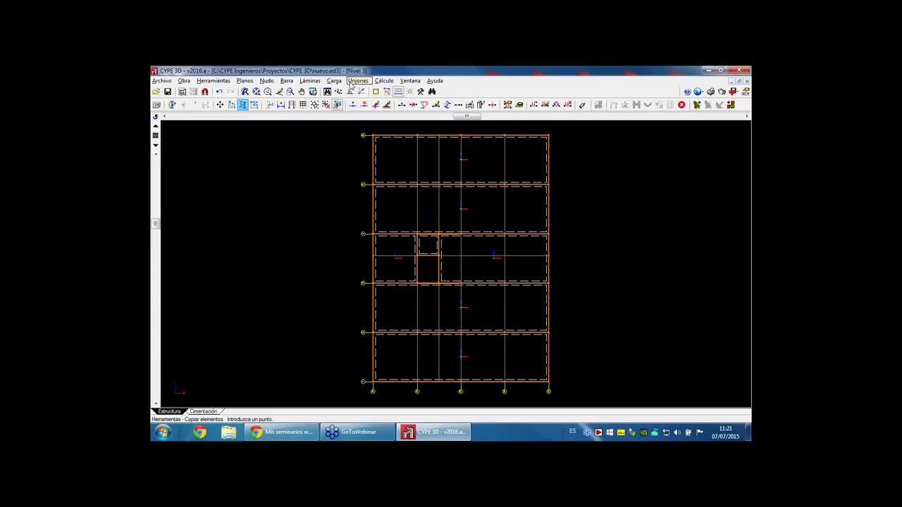
- Stretch the small shell beside line B on Nivel 3 to grid line 3 so that it closes the opening
{"action": "left_click", "coordinate": [310, 80]}
{"action": "left_click", "coordinate": [329, 116]}
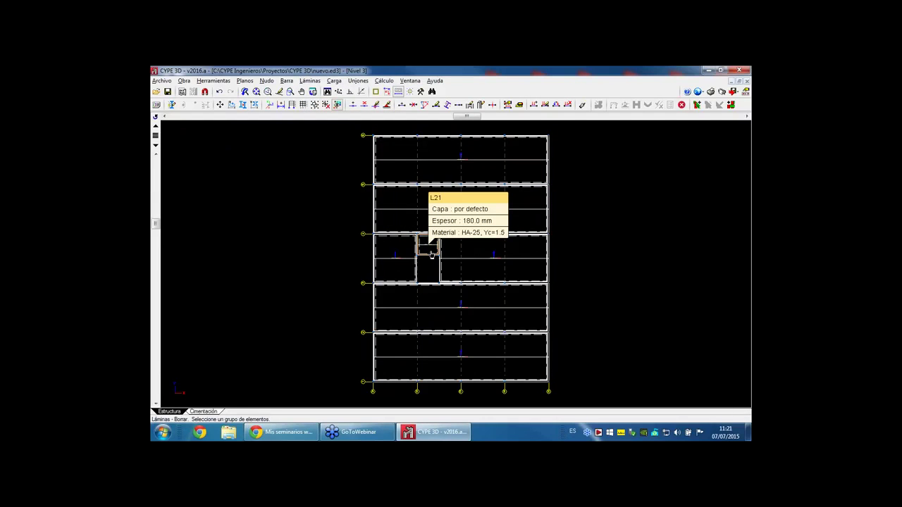
{"action": "left_click", "coordinate": [310, 81]}
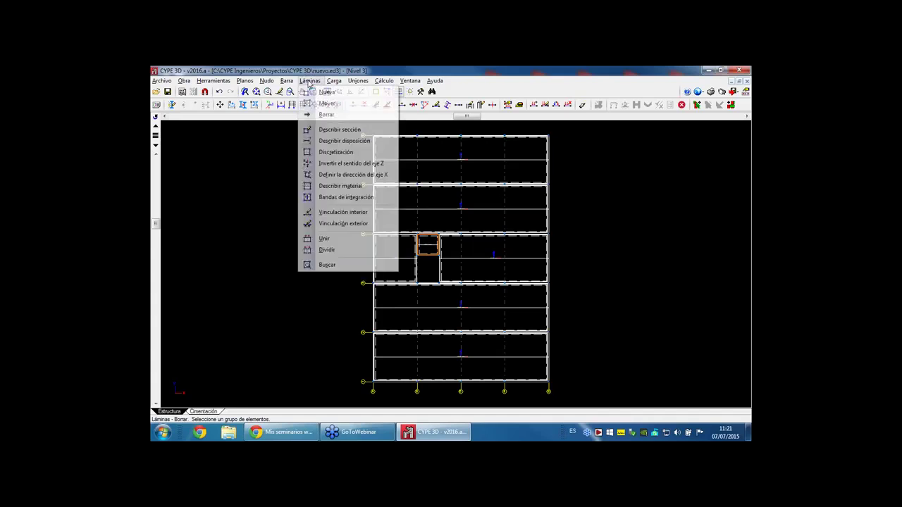
{"action": "left_click", "coordinate": [333, 105]}
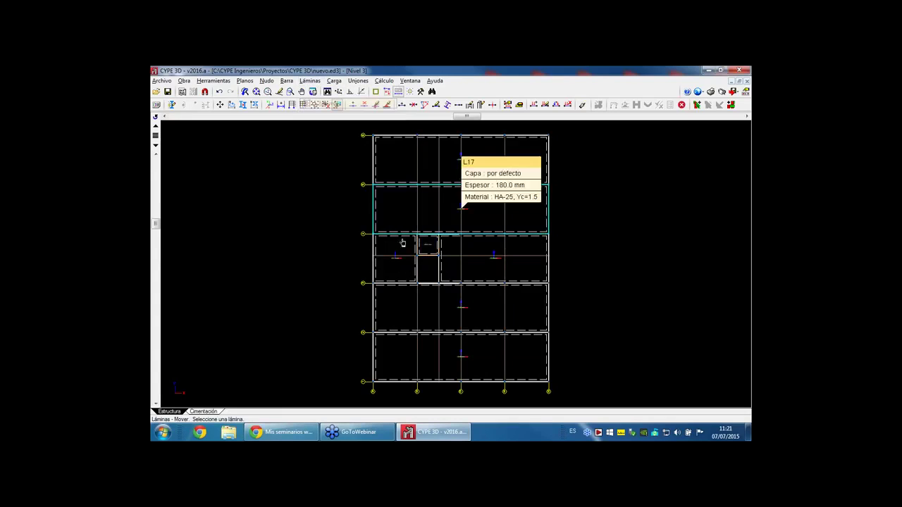
{"action": "scroll", "coordinate": [423, 262], "scroll_direction": "up", "scroll_amount": 3}
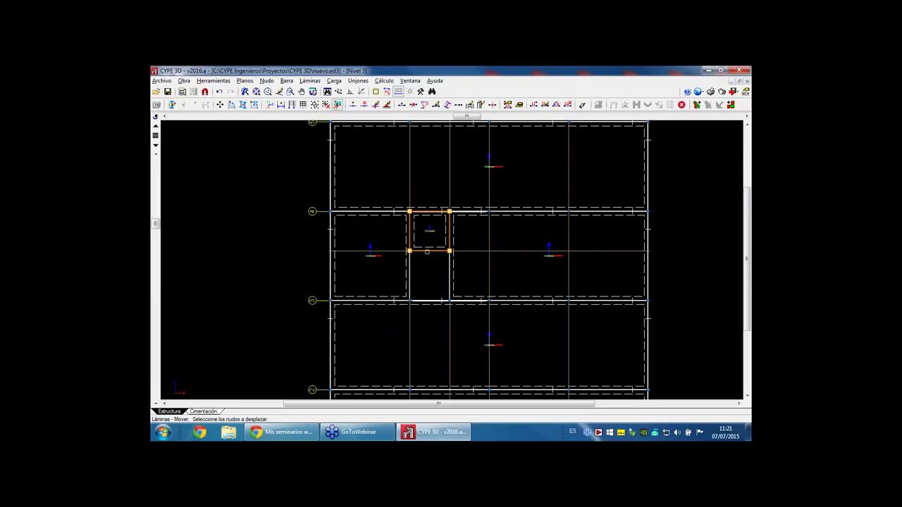
{"action": "right_click", "coordinate": [451, 254]}
{"action": "left_click", "coordinate": [449, 251]}
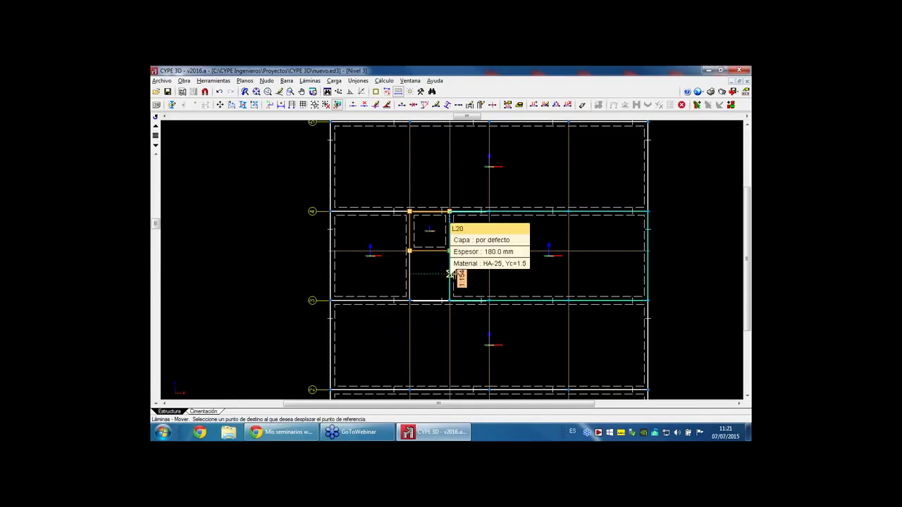
{"action": "left_click", "coordinate": [450, 300]}
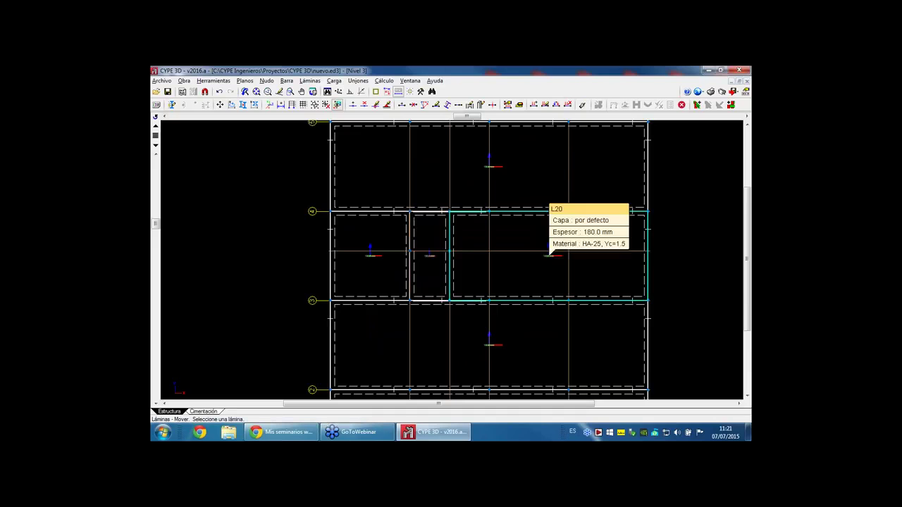
- Merge the shells between grid lines 3 and 4 on Nivel 3 into a single shell
{"action": "left_click", "coordinate": [311, 82]}
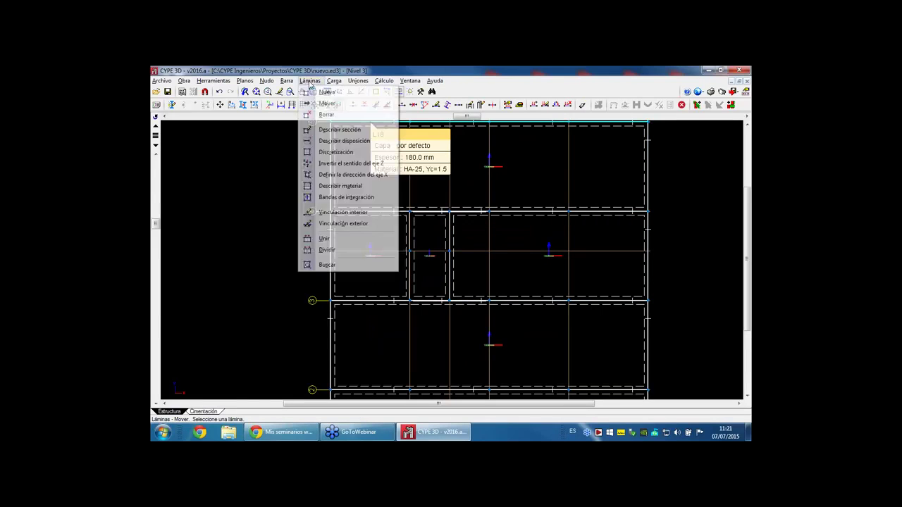
{"action": "left_click", "coordinate": [335, 245]}
{"action": "left_click", "coordinate": [427, 262]}
{"action": "left_click", "coordinate": [462, 266]}
{"action": "right_click", "coordinate": [431, 268]}
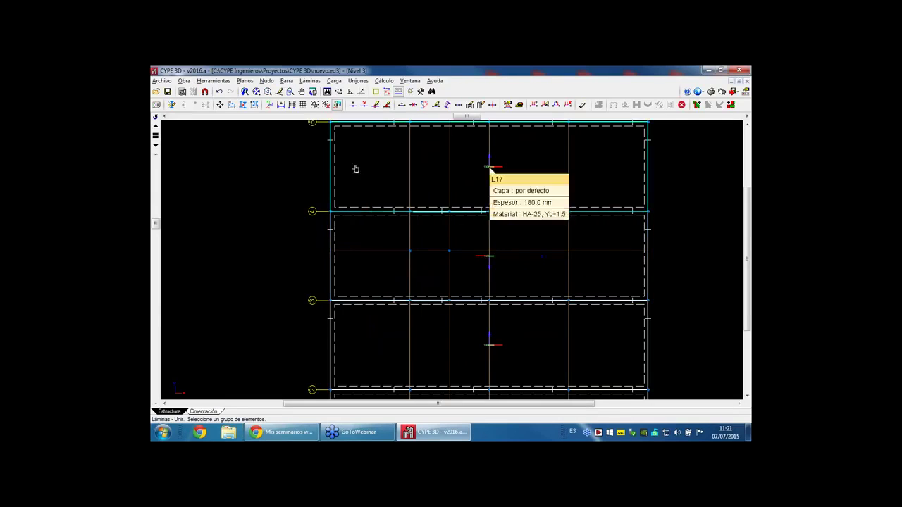
- In the 3D view, assign an external restraint with all displacements and rotations fixed to all column base nodes
{"action": "left_click", "coordinate": [410, 81]}
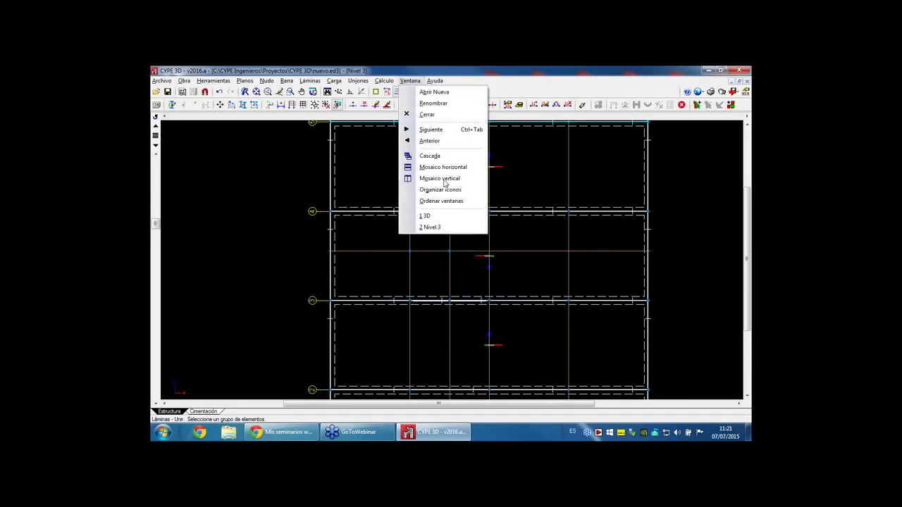
{"action": "left_click", "coordinate": [425, 216]}
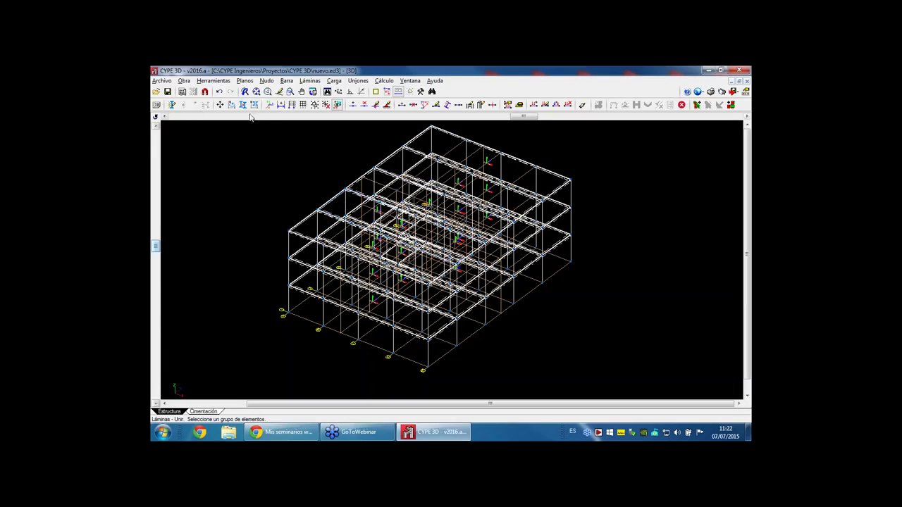
{"action": "left_click_drag", "start_coordinate": [157, 246], "coordinate": [158, 272]}
{"action": "left_click", "coordinate": [267, 80]}
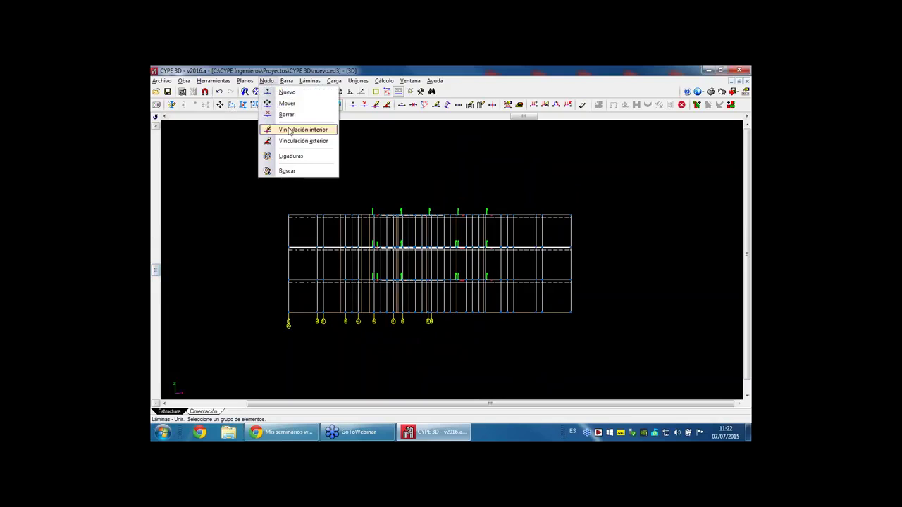
{"action": "left_click", "coordinate": [289, 141]}
{"action": "left_click_drag", "start_coordinate": [264, 298], "coordinate": [613, 357]}
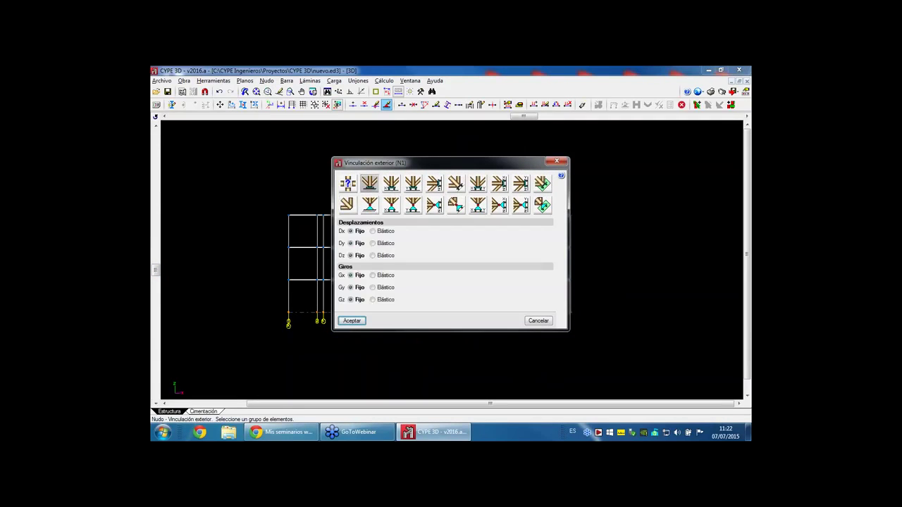
{"action": "left_click", "coordinate": [350, 321]}
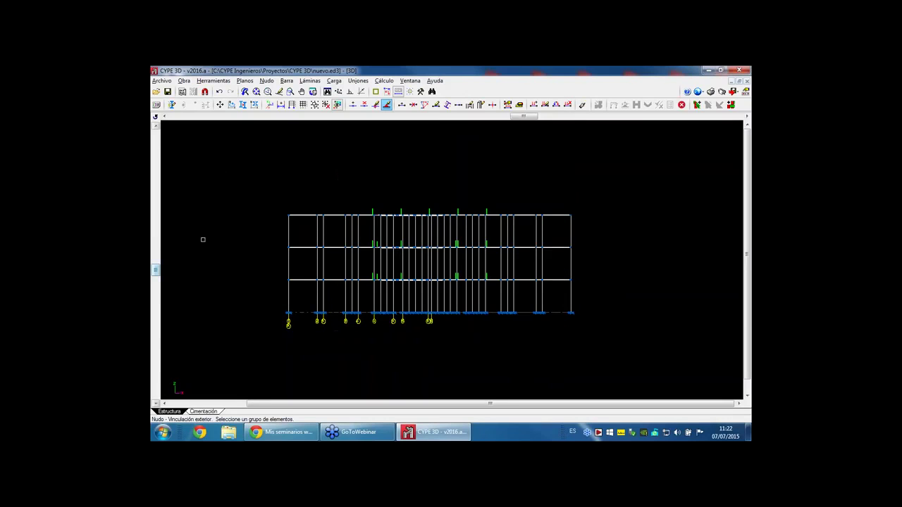
{"action": "left_click_drag", "start_coordinate": [156, 275], "coordinate": [165, 177]}
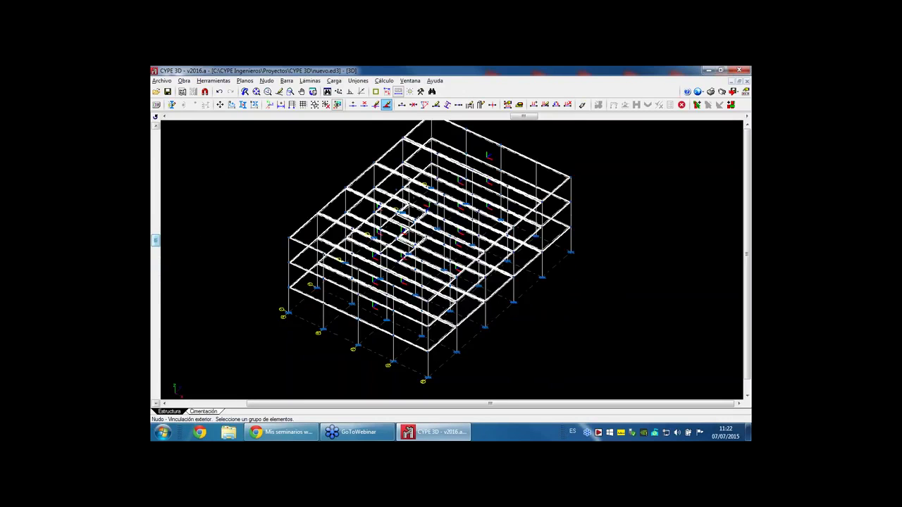
- Inspect the rendered 3D view of the complete structure, looking at the columns, beams and slabs from below, and close it
{"action": "left_click", "coordinate": [213, 81]}
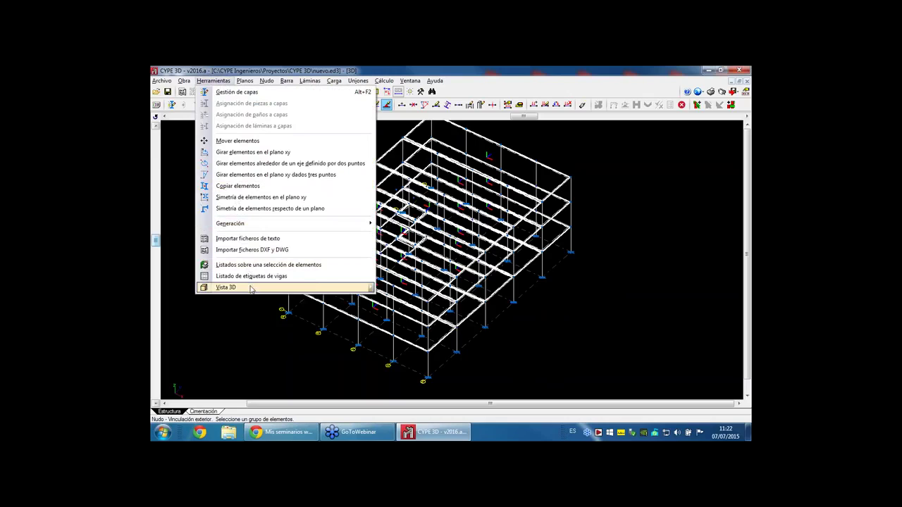
{"action": "mouse_move", "coordinate": [229, 287]}
{"action": "left_click", "coordinate": [416, 287]}
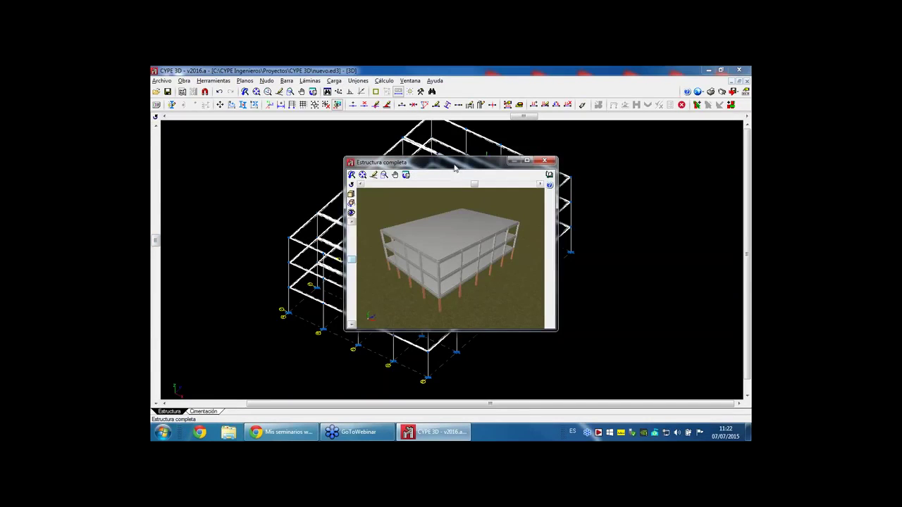
{"action": "left_click_drag", "start_coordinate": [454, 164], "coordinate": [456, 146]}
{"action": "double_click", "coordinate": [465, 145]}
{"action": "left_click_drag", "start_coordinate": [470, 213], "coordinate": [556, 171]}
{"action": "scroll", "coordinate": [513, 278], "scroll_direction": "up", "scroll_amount": 10}
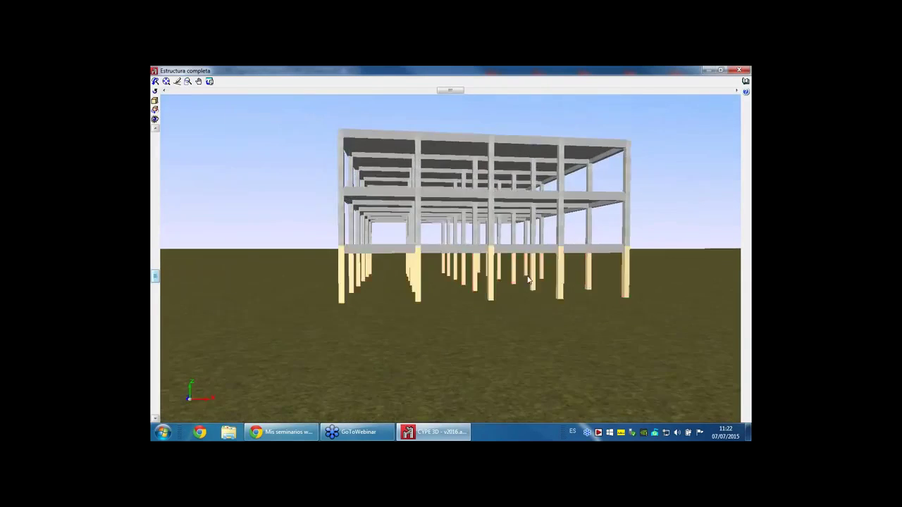
{"action": "middle_click_drag", "start_coordinate": [548, 315], "coordinate": [538, 316]}
{"action": "scroll", "coordinate": [539, 318], "scroll_direction": "down", "scroll_amount": 10}
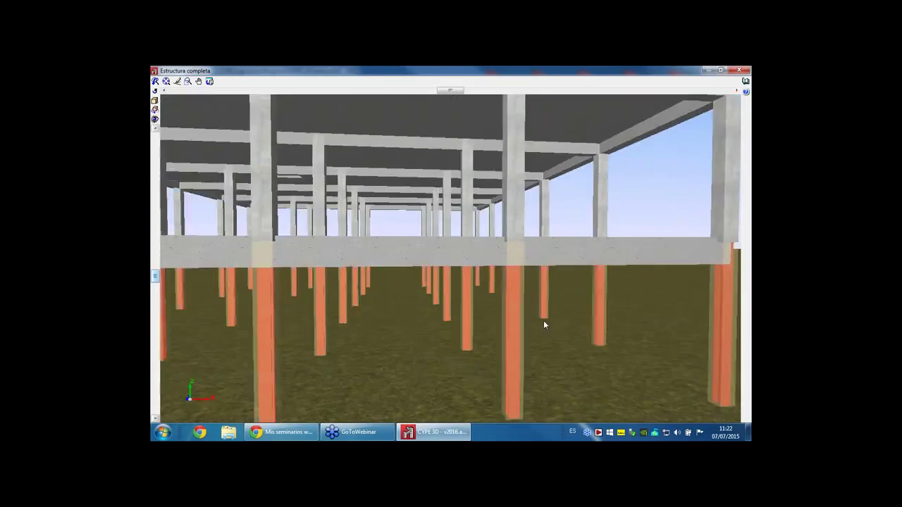
{"action": "left_click_drag", "start_coordinate": [378, 174], "coordinate": [495, 261]}
{"action": "left_click", "coordinate": [738, 70]}
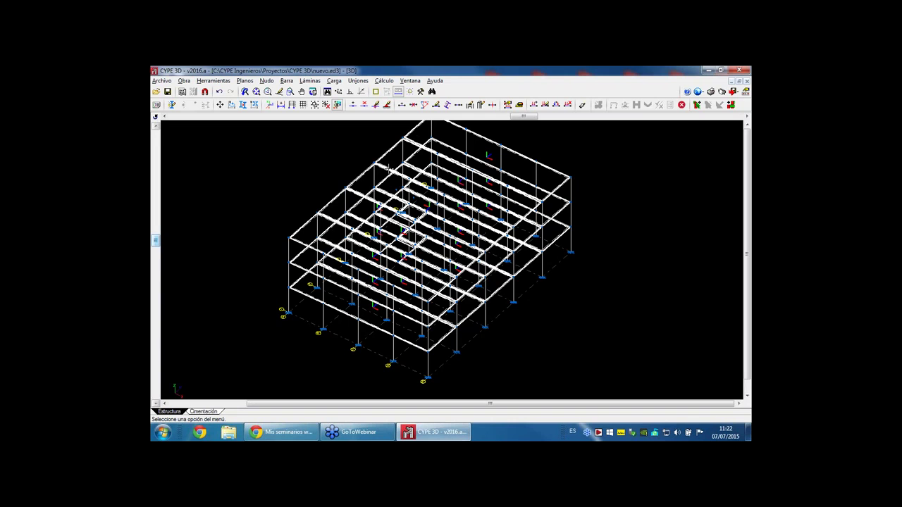
- Start a new 30x40 beam and examine the existing Nivel 1 beams around grid line 1
{"action": "left_click_drag", "start_coordinate": [523, 114], "coordinate": [488, 115]}
{"action": "middle_click_drag", "start_coordinate": [312, 299], "coordinate": [355, 328]}
{"action": "scroll", "coordinate": [355, 328], "scroll_direction": "up", "scroll_amount": 2}
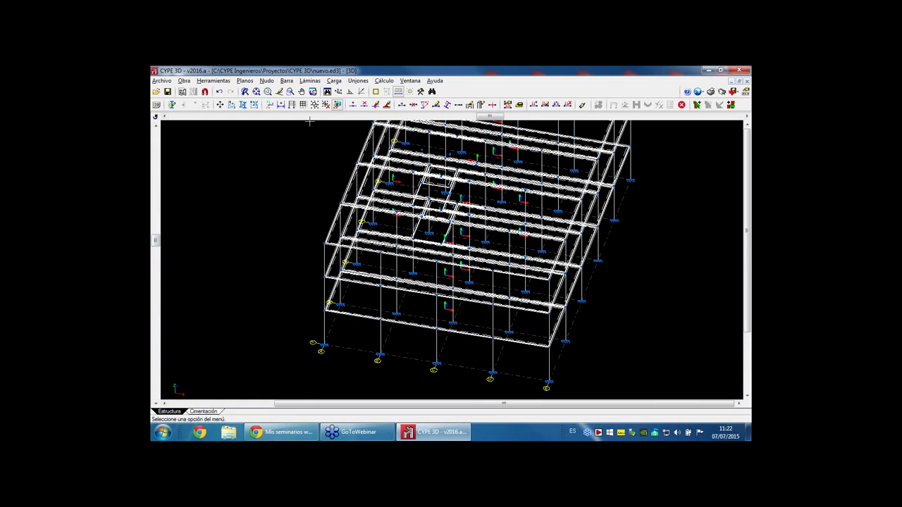
{"action": "left_click", "coordinate": [307, 85]}
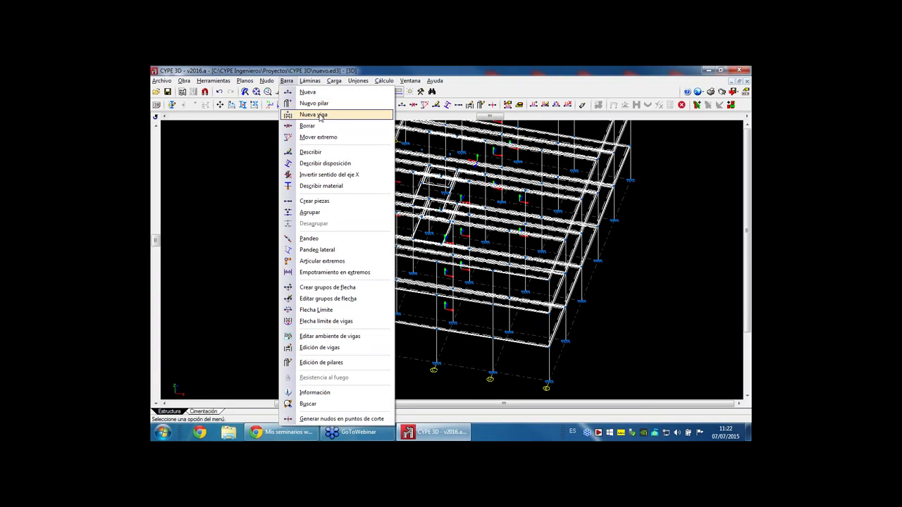
{"action": "left_click", "coordinate": [317, 114]}
{"action": "scroll", "coordinate": [380, 328], "scroll_direction": "up", "scroll_amount": 3}
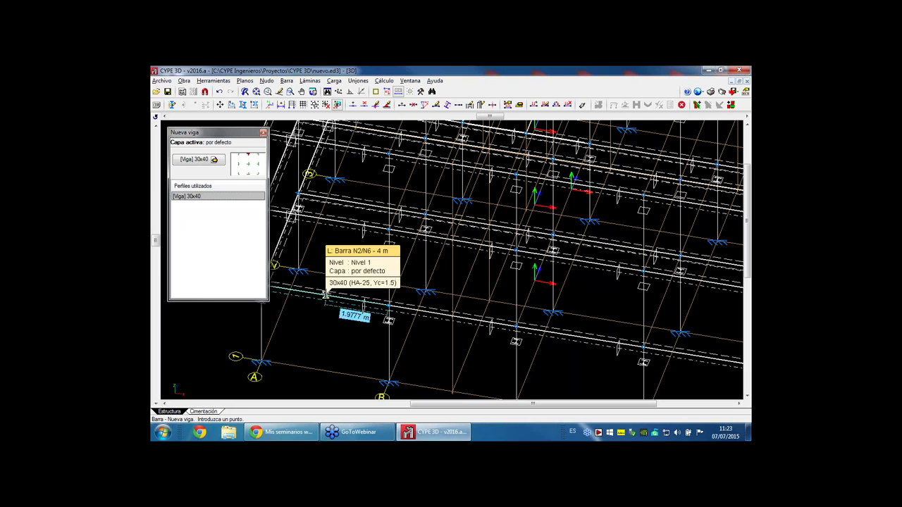
{"action": "scroll", "coordinate": [397, 305], "scroll_direction": "up", "scroll_amount": 1}
{"action": "middle_click_drag", "start_coordinate": [399, 305], "coordinate": [467, 248]}
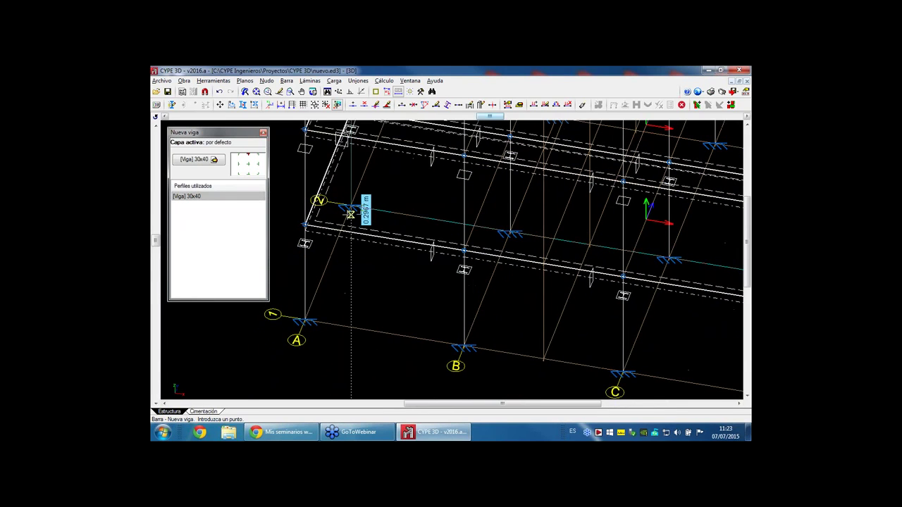
- Open the beam editing tools and review the options available for bars
{"action": "left_click", "coordinate": [286, 80]}
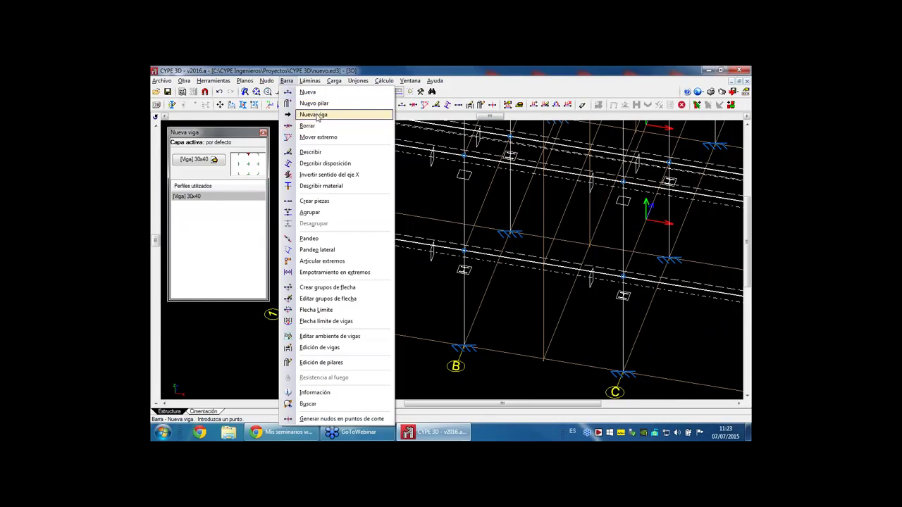
{"action": "mouse_move", "coordinate": [358, 80]}
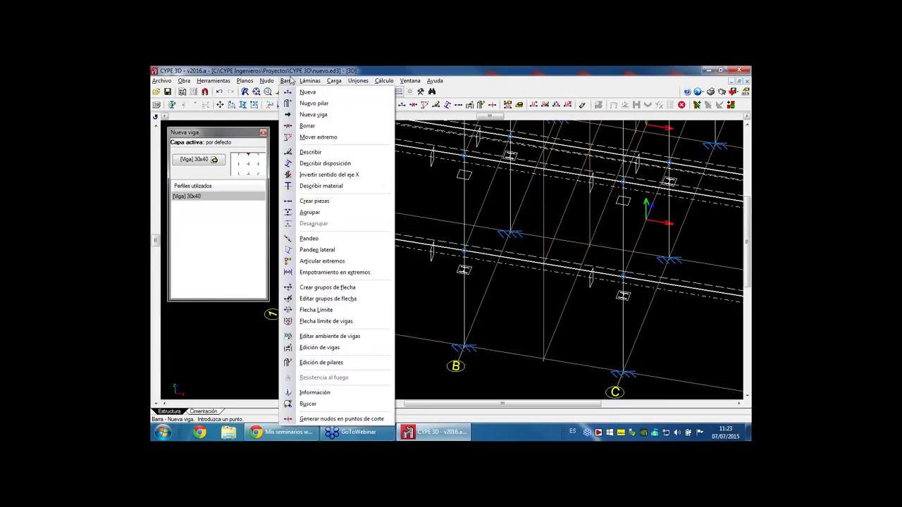
{"action": "left_click", "coordinate": [288, 82]}
{"action": "left_click", "coordinate": [287, 81]}
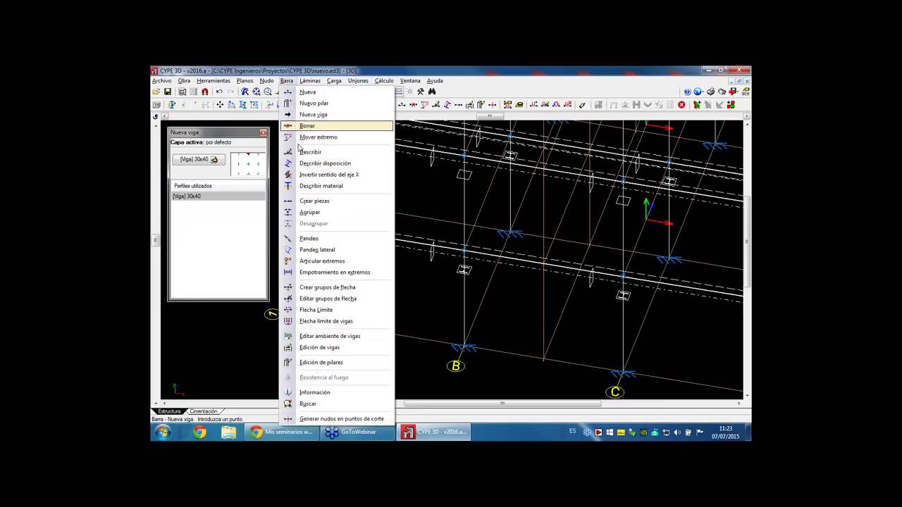
{"action": "left_click", "coordinate": [321, 348]}
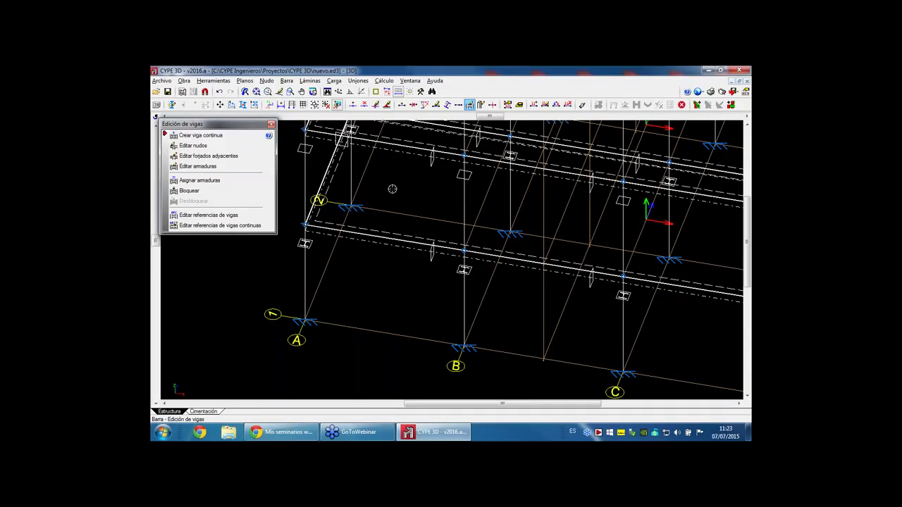
{"action": "left_click", "coordinate": [286, 80]}
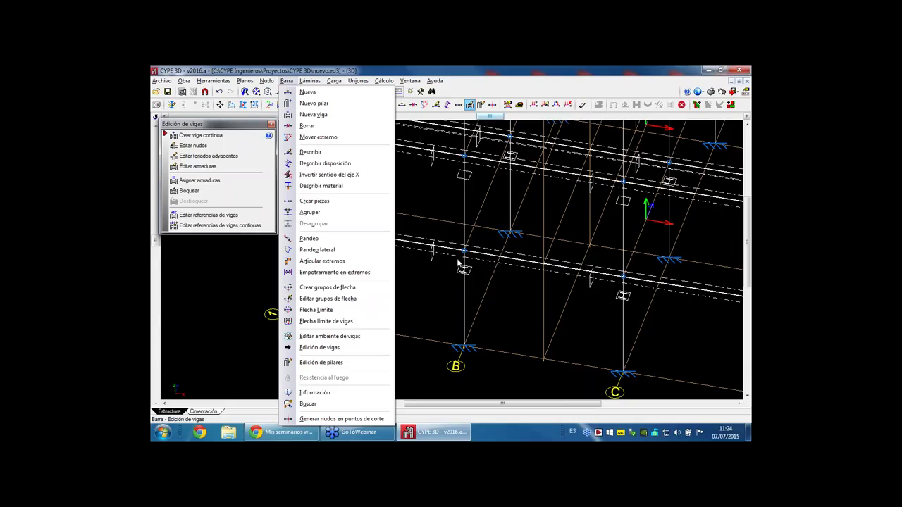
- Check the internal restraint assigned to the edges of the shells near grid line 3
{"action": "left_click_drag", "start_coordinate": [492, 116], "coordinate": [458, 116]}
{"action": "middle_click_drag", "start_coordinate": [483, 190], "coordinate": [582, 298]}
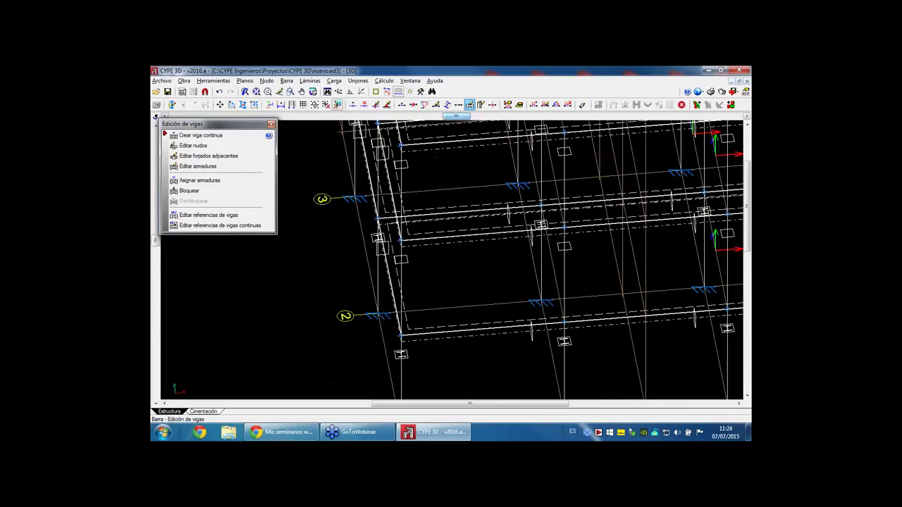
{"action": "left_click", "coordinate": [308, 81]}
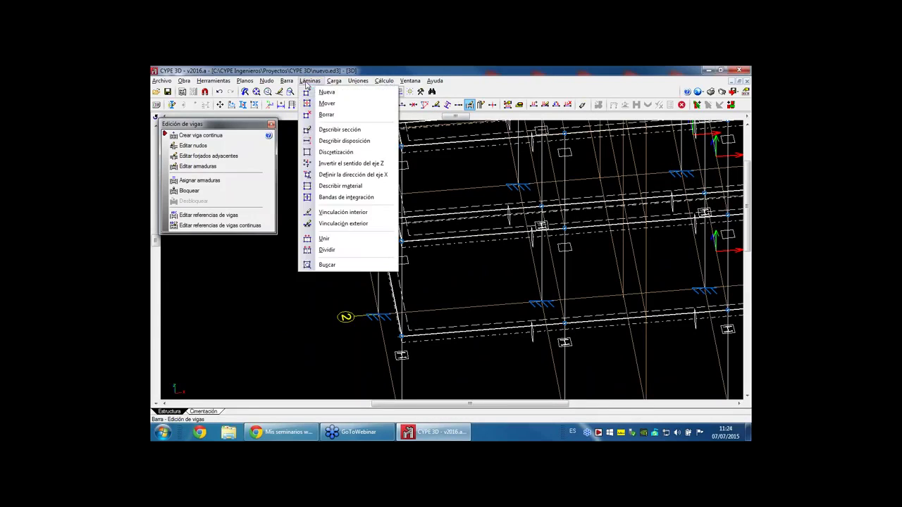
{"action": "left_click", "coordinate": [352, 213]}
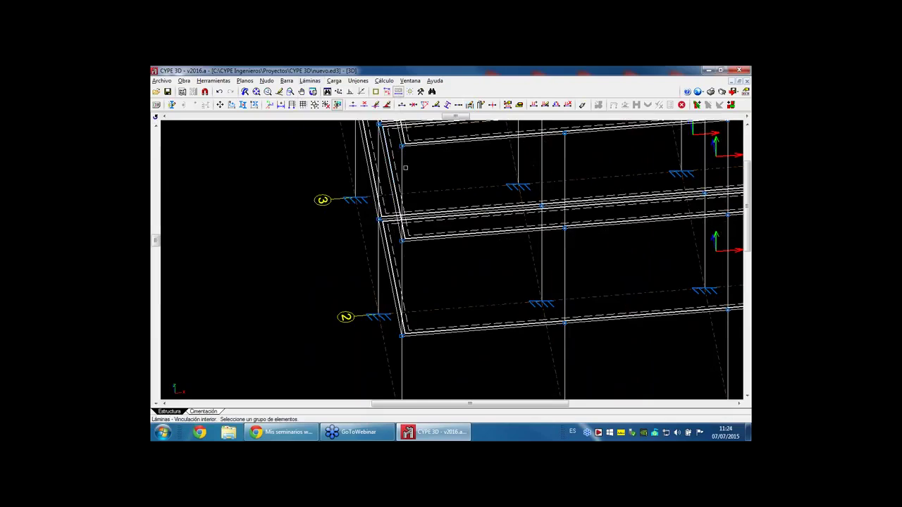
{"action": "middle_click_drag", "start_coordinate": [427, 167], "coordinate": [479, 265]}
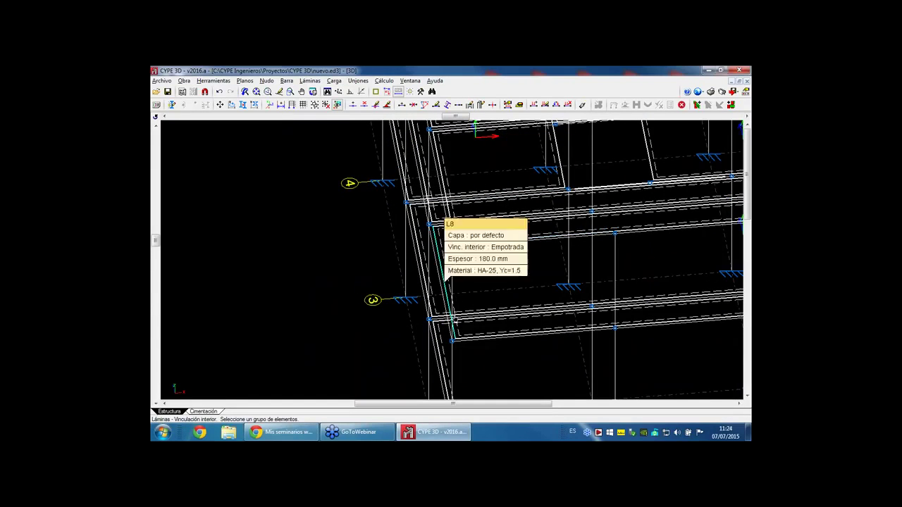
{"action": "left_click", "coordinate": [484, 312]}
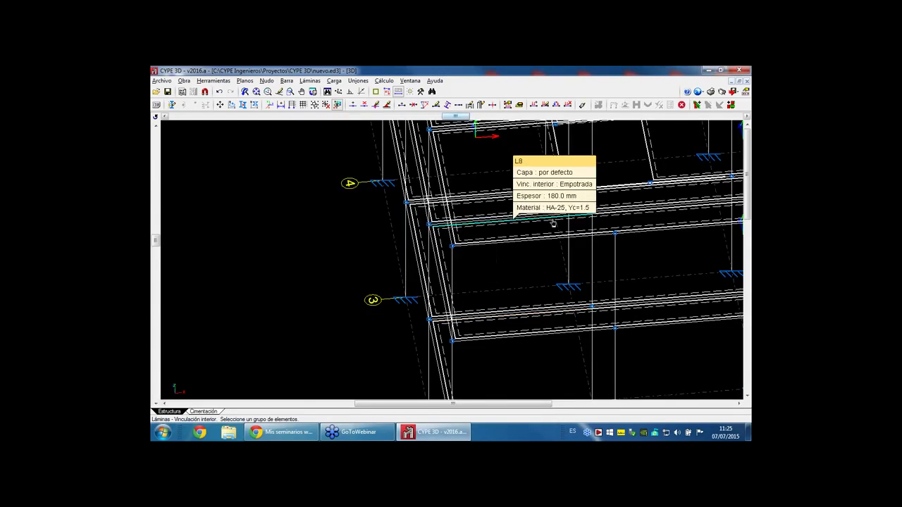
- Try to calculate the structure
{"action": "scroll", "coordinate": [502, 227], "scroll_direction": "down", "scroll_amount": 5}
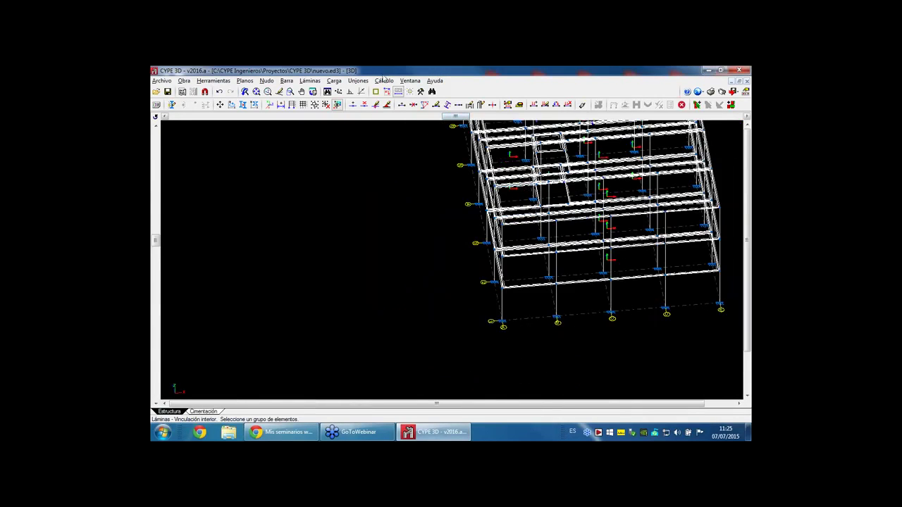
{"action": "left_click", "coordinate": [384, 81]}
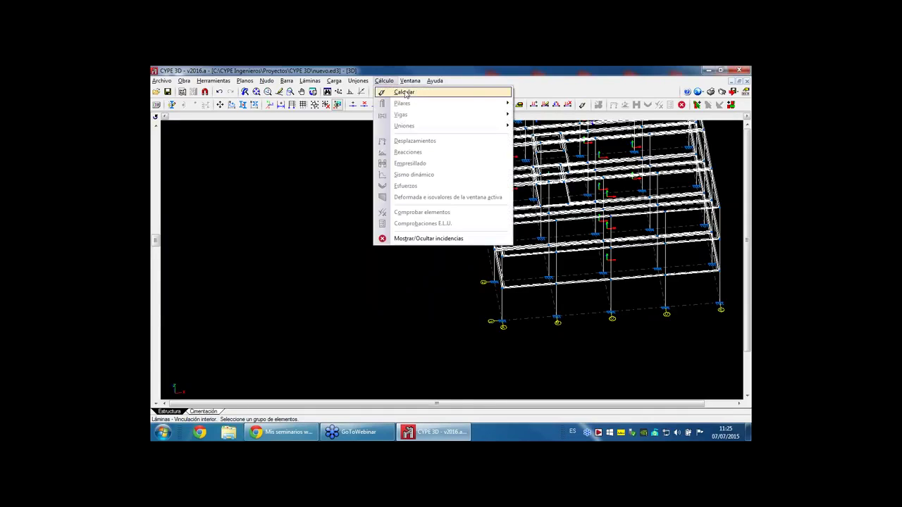
{"action": "left_click", "coordinate": [405, 93]}
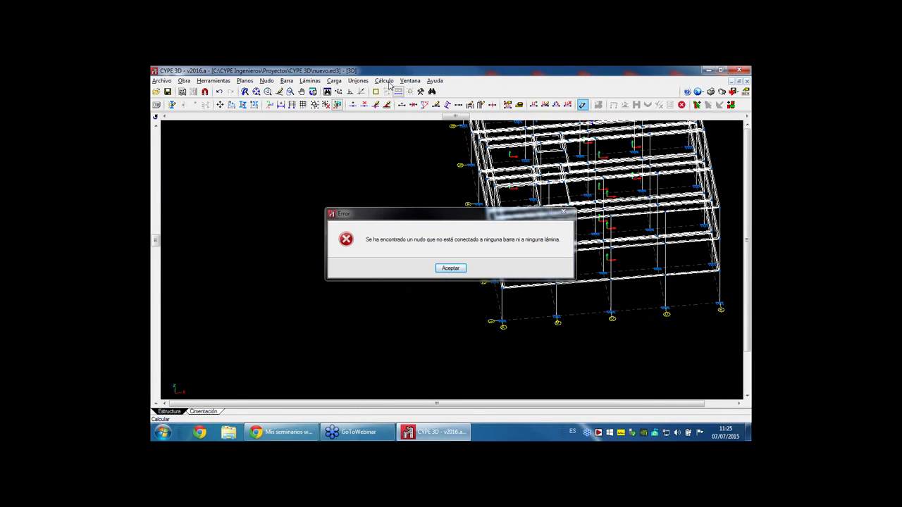
{"action": "left_click", "coordinate": [450, 268]}
- Show the incidences on the 3D model to locate the nodes with errors
{"action": "left_click_drag", "start_coordinate": [454, 115], "coordinate": [409, 116]}
{"action": "middle_click_drag", "start_coordinate": [494, 144], "coordinate": [455, 221]}
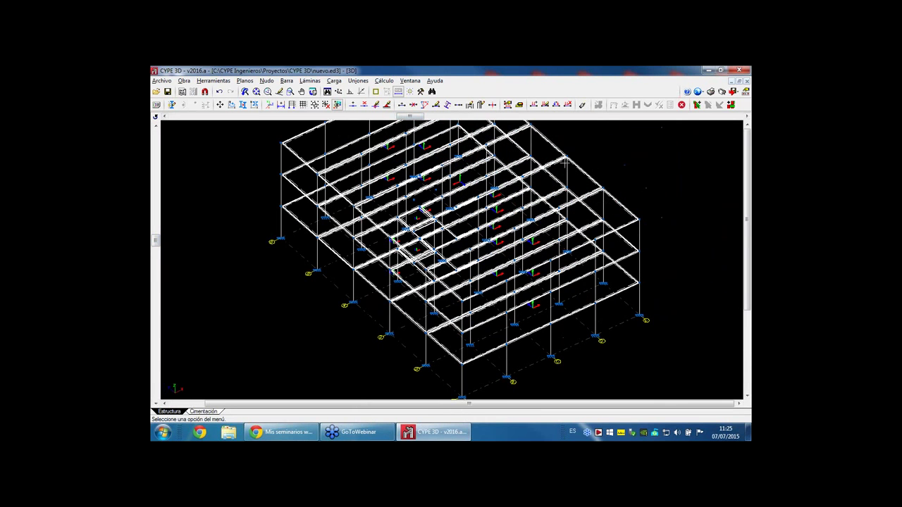
{"action": "left_click", "coordinate": [680, 104]}
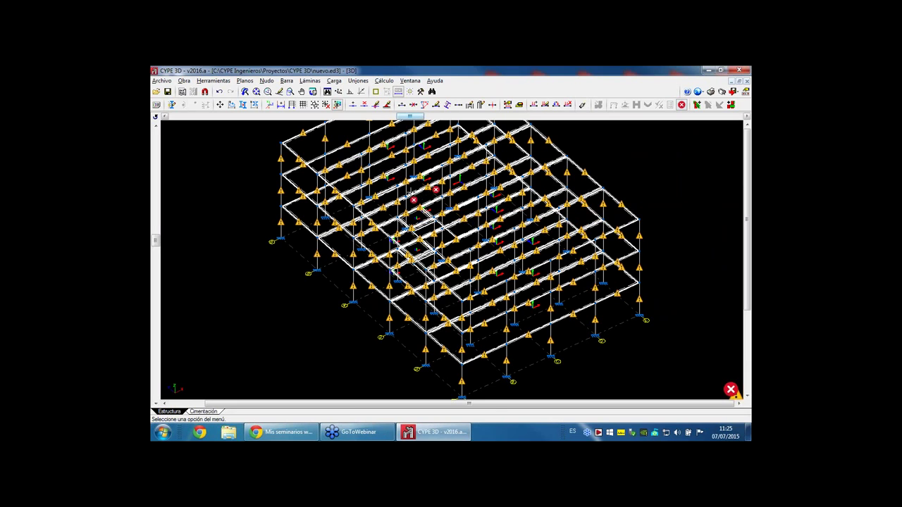
- Delete the two unconnected nodes on Nivel 3 at (4, 11.5, 9) and (6, 11.5, 9)
{"action": "left_click", "coordinate": [266, 80]}
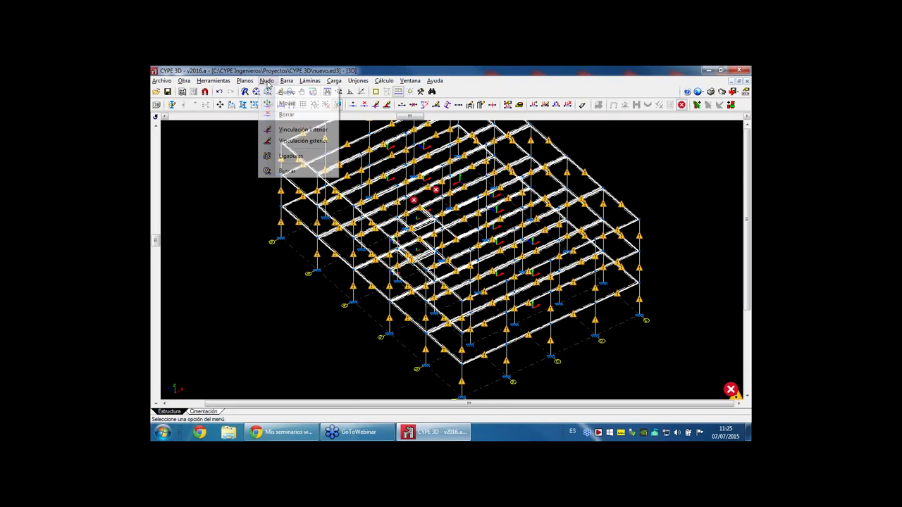
{"action": "left_click", "coordinate": [284, 113]}
{"action": "scroll", "coordinate": [413, 201], "scroll_direction": "up", "scroll_amount": 5}
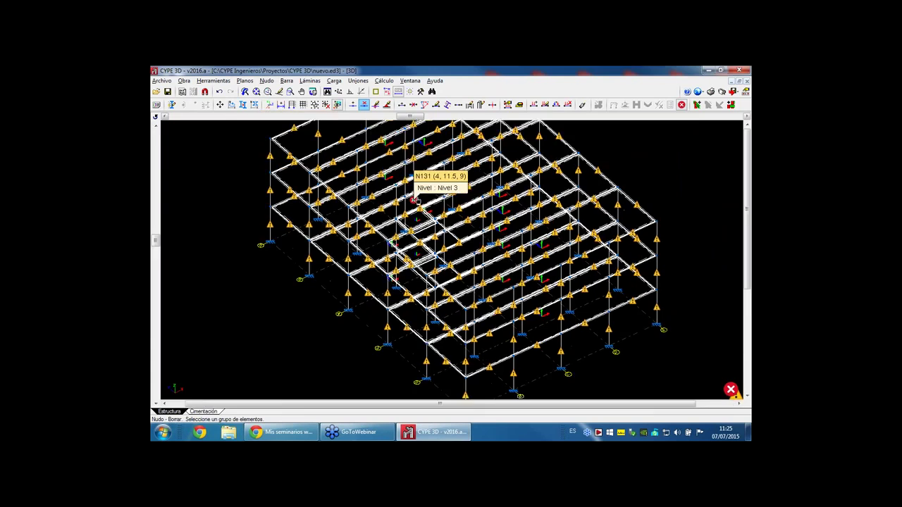
{"action": "left_click", "coordinate": [414, 201]}
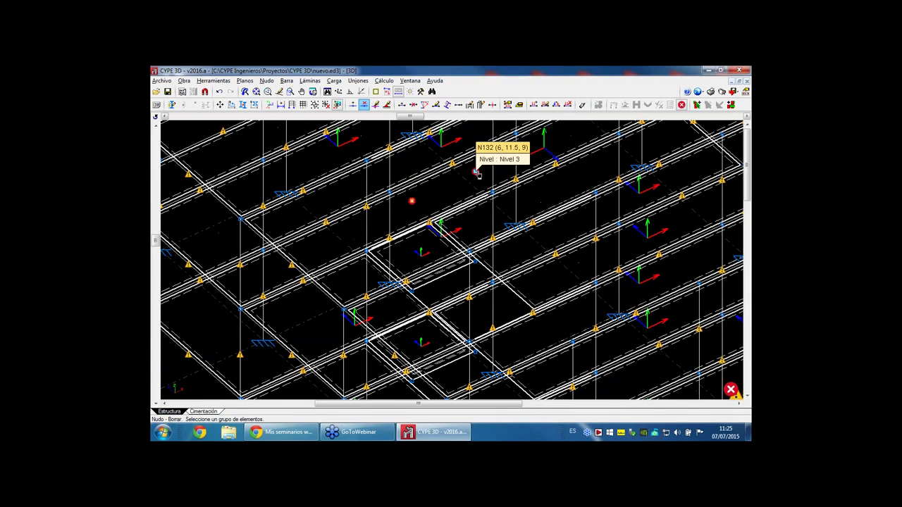
{"action": "left_click", "coordinate": [476, 172]}
{"action": "right_click", "coordinate": [445, 169]}
{"action": "left_click", "coordinate": [386, 82]}
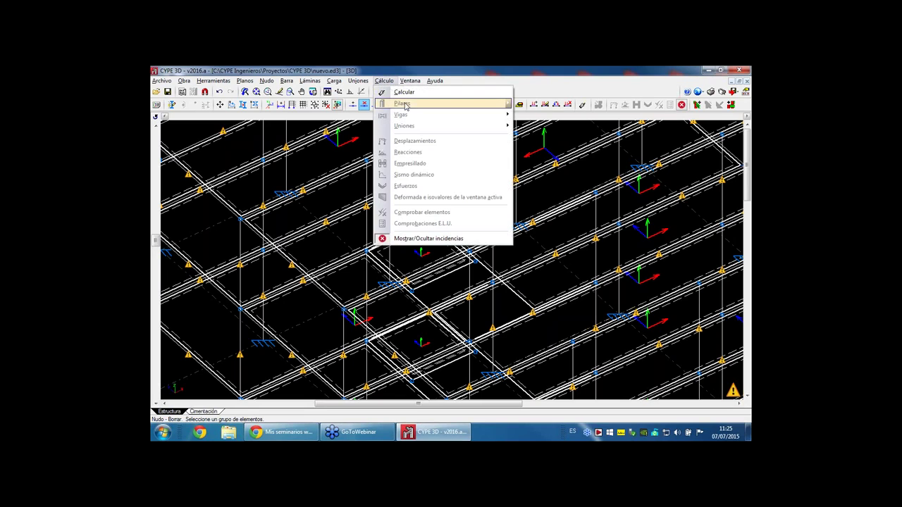
{"action": "left_click", "coordinate": [404, 93]}
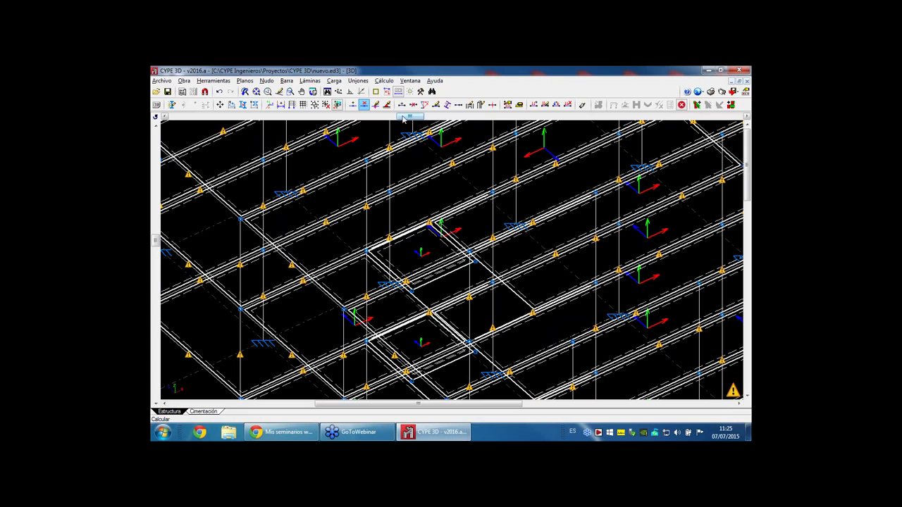
{"action": "left_click", "coordinate": [386, 82]}
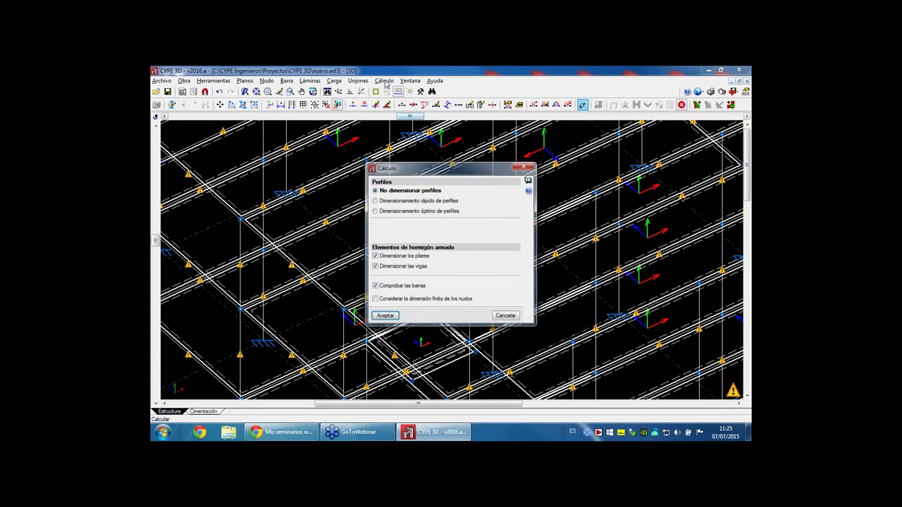
{"action": "left_click", "coordinate": [524, 166]}
- Set the discretization of all the building's shells to a maximum triangle side of 1.00 m
{"action": "scroll", "coordinate": [497, 215], "scroll_direction": "down", "scroll_amount": 5}
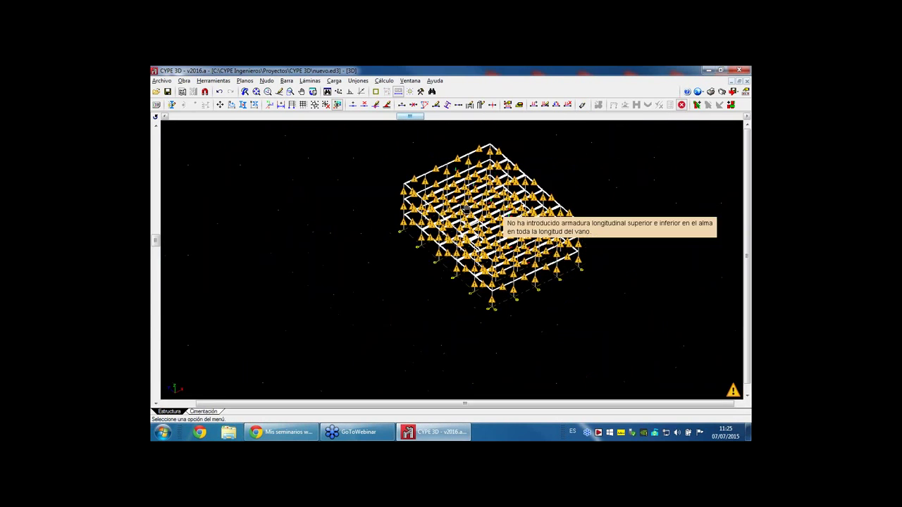
{"action": "middle_click_drag", "start_coordinate": [466, 209], "coordinate": [418, 213]}
{"action": "left_click", "coordinate": [310, 81]}
{"action": "left_click", "coordinate": [331, 152]}
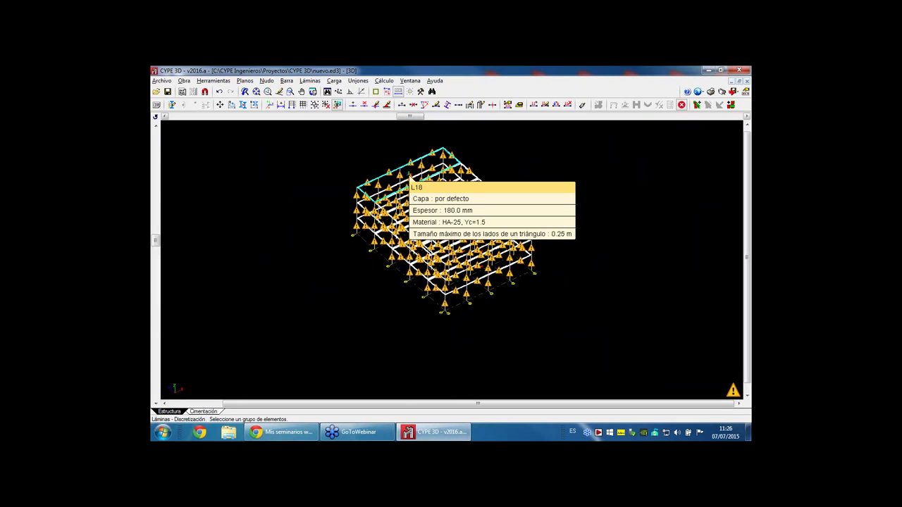
{"action": "scroll", "coordinate": [501, 155], "scroll_direction": "down", "scroll_amount": 2}
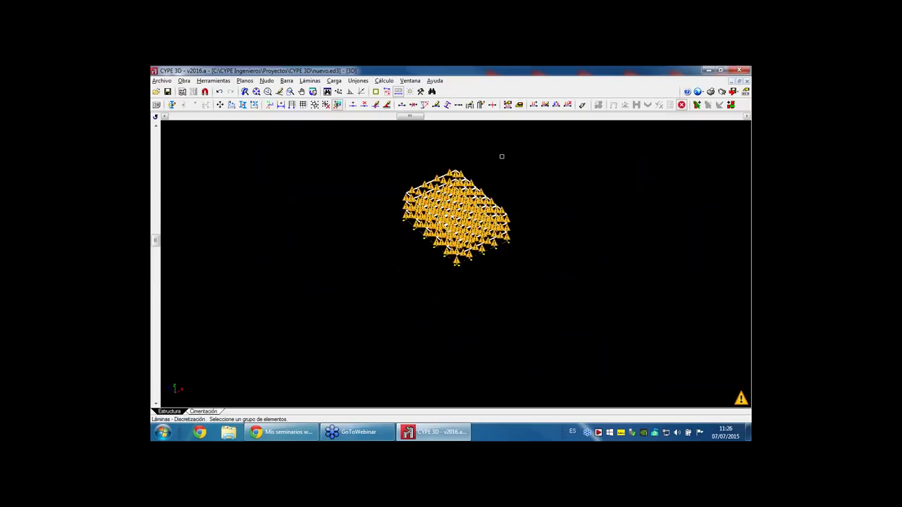
{"action": "left_click", "coordinate": [521, 148]}
{"action": "left_click", "coordinate": [392, 264]}
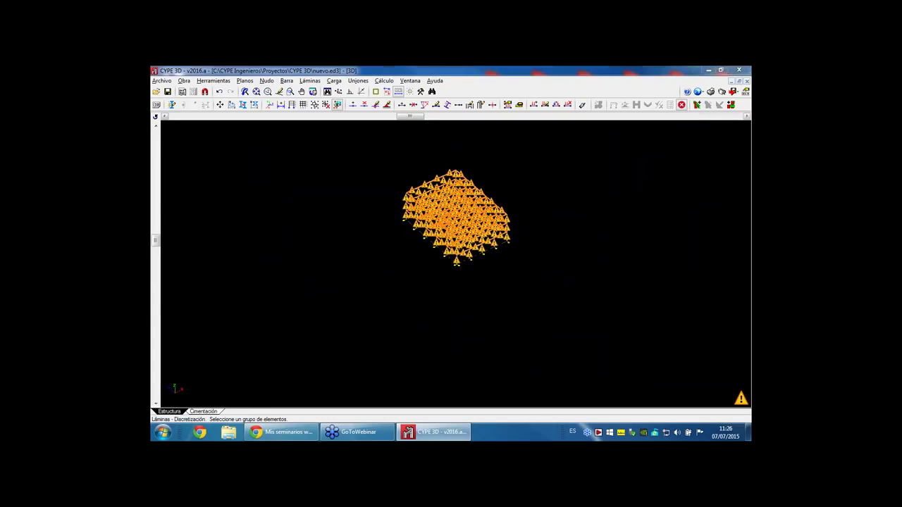
{"action": "right_click", "coordinate": [392, 263]}
{"action": "type", "text": "1.00"}
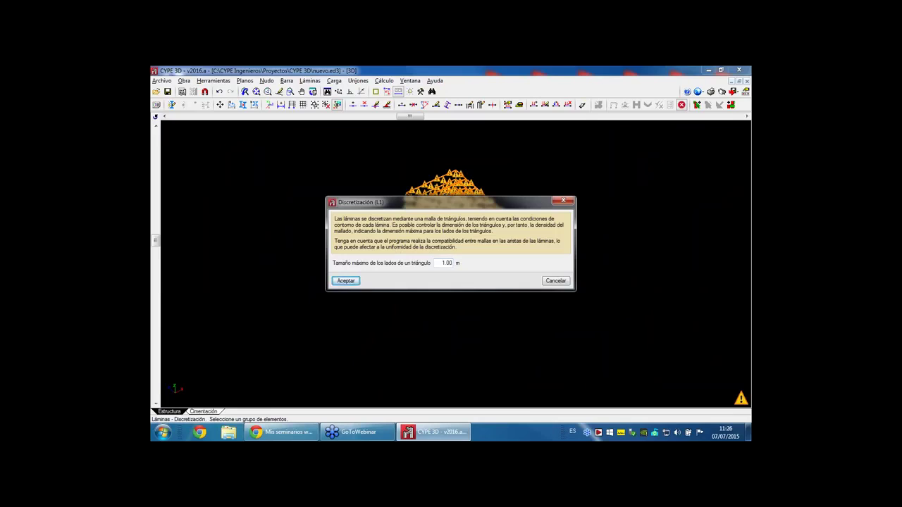
{"action": "left_click", "coordinate": [345, 281]}
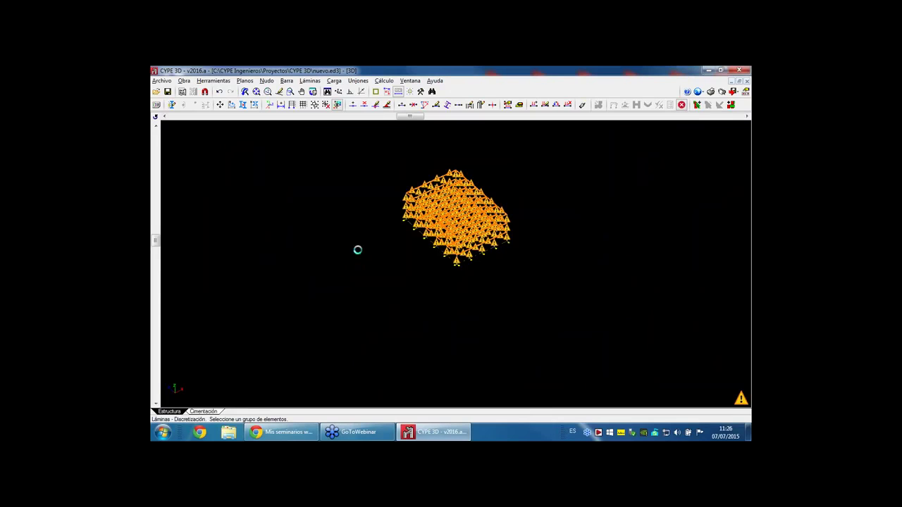
- Calculate the structure without sizing the steel profiles, but sizing columns and beams and checking the bars, accepting default values for the missing buckling parameters
{"action": "left_click", "coordinate": [385, 82]}
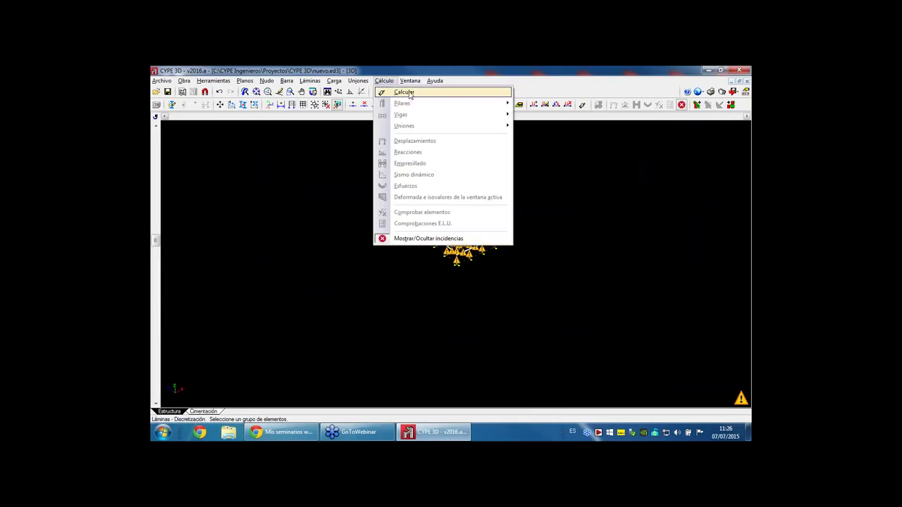
{"action": "left_click", "coordinate": [406, 92]}
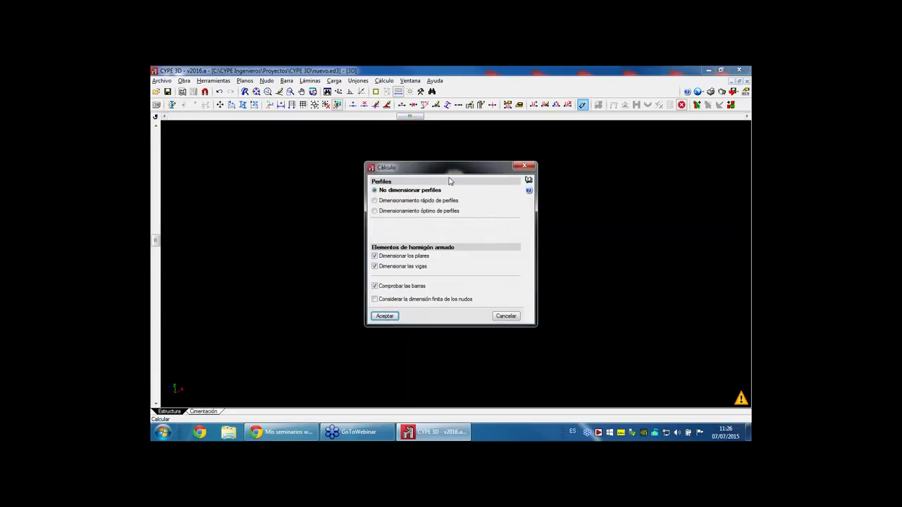
{"action": "left_click", "coordinate": [386, 315]}
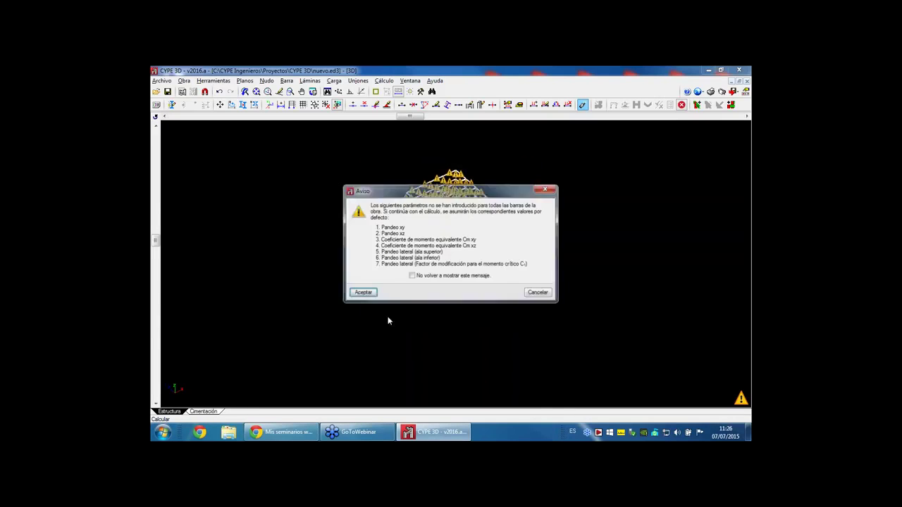
{"action": "left_click", "coordinate": [364, 295]}
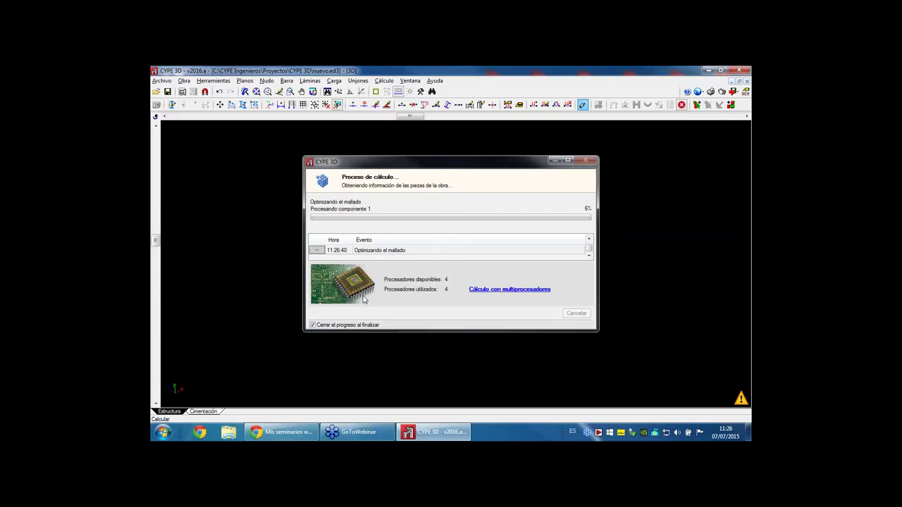
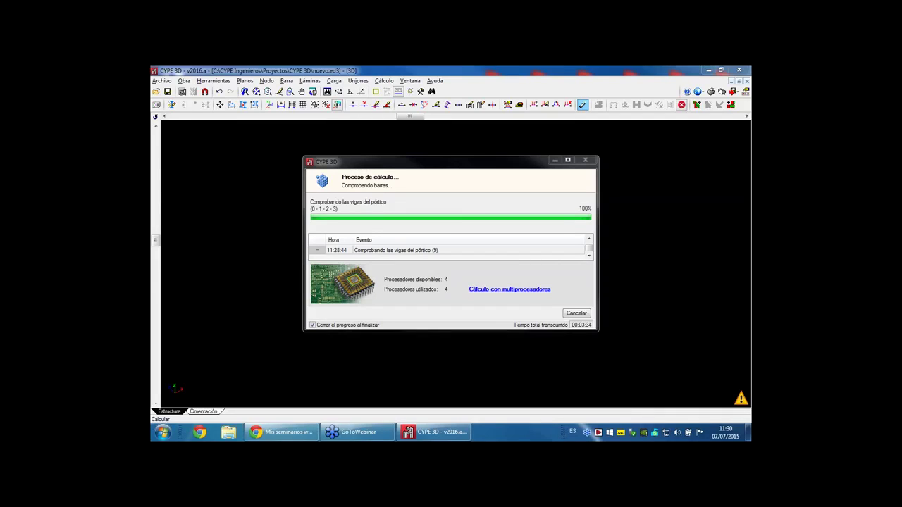
- Switch to Chrome and view the Depósito separador model in the project gallery on the CYPE website
{"action": "left_click", "coordinate": [200, 433]}
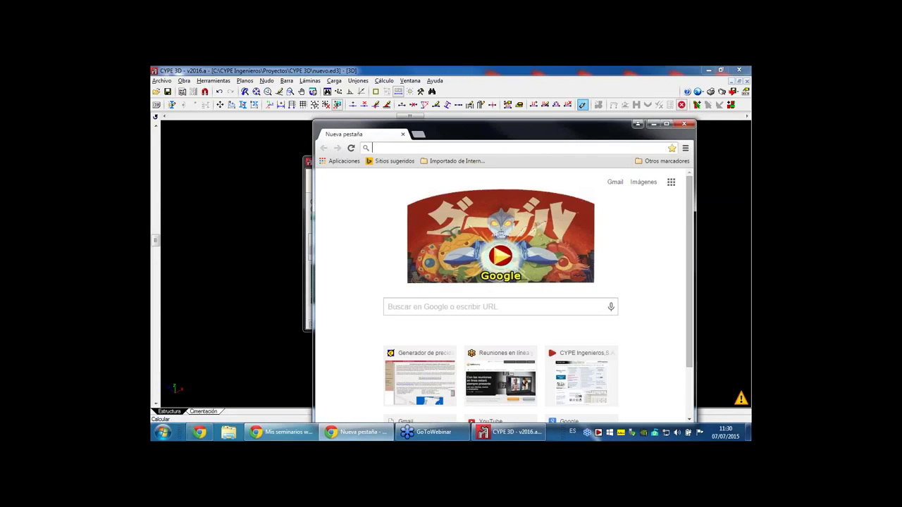
{"action": "left_click", "coordinate": [574, 373]}
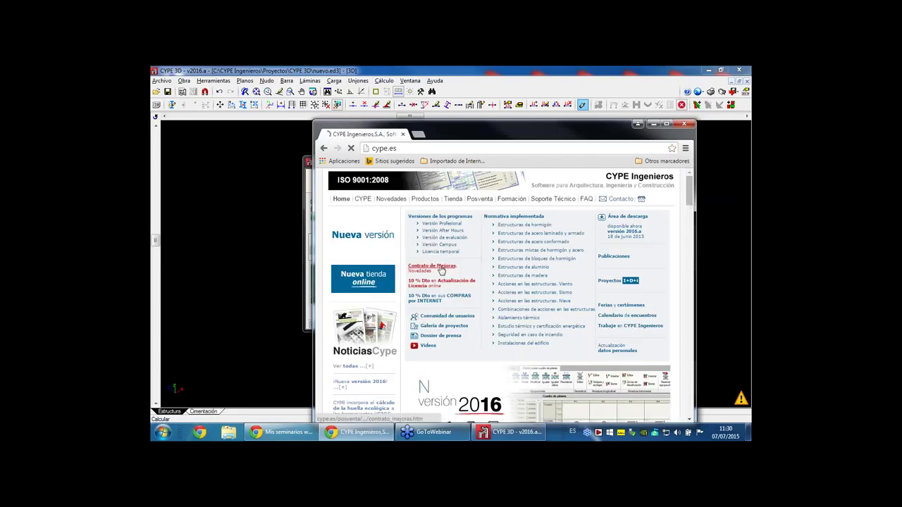
{"action": "left_click", "coordinate": [443, 326]}
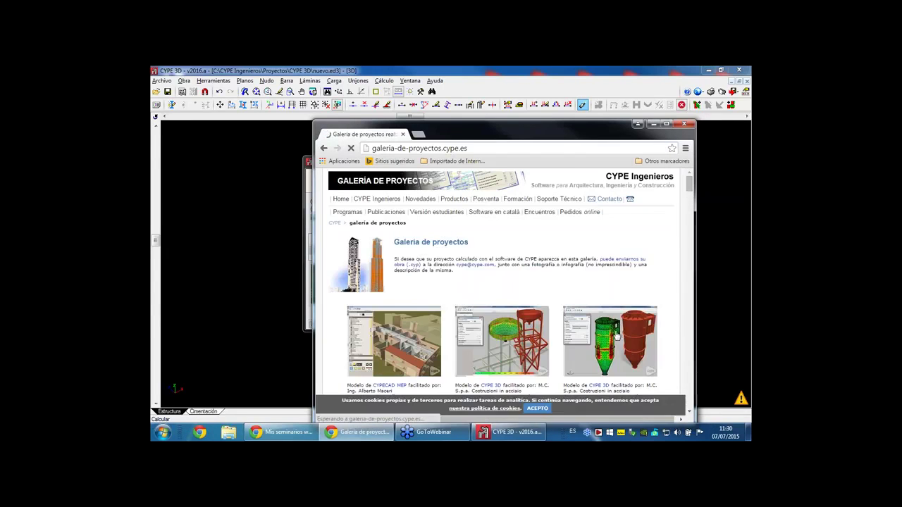
{"action": "left_click", "coordinate": [613, 344]}
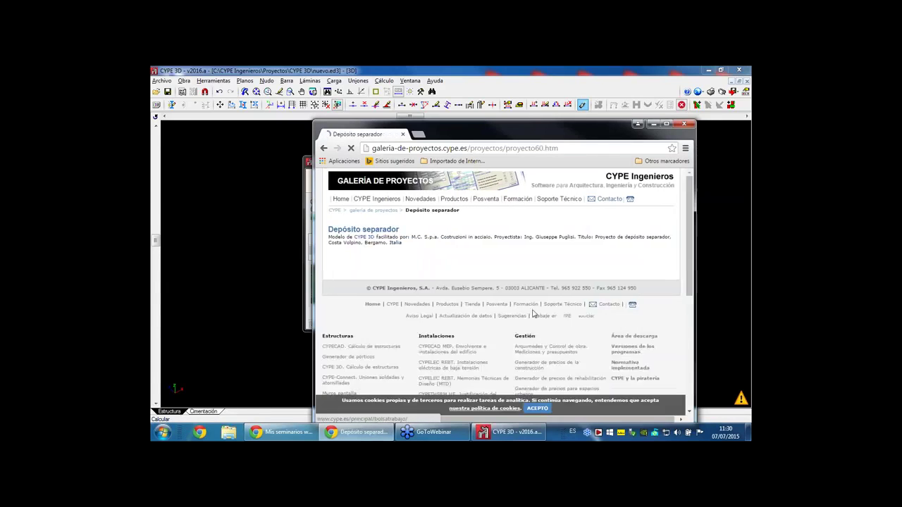
{"action": "scroll", "coordinate": [524, 316], "scroll_direction": "down", "scroll_amount": 2}
{"action": "scroll", "coordinate": [524, 317], "scroll_direction": "down", "scroll_amount": 2}
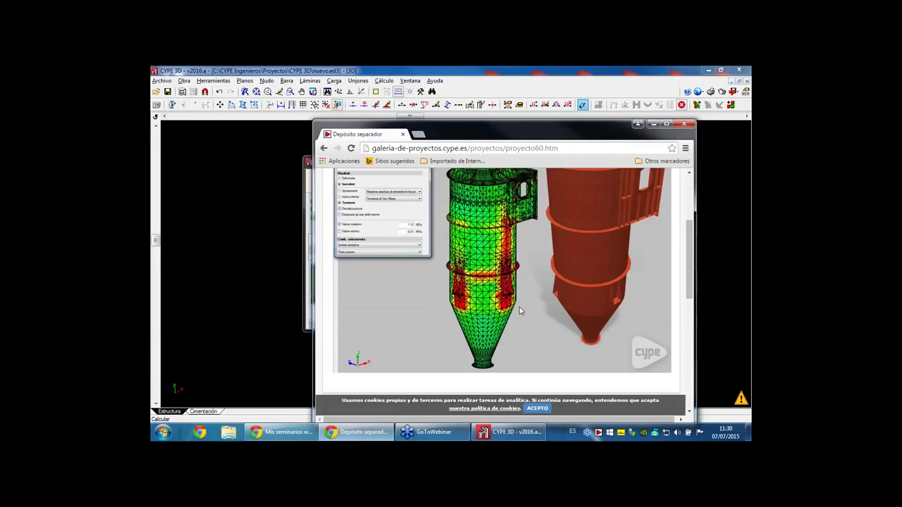
{"action": "scroll", "coordinate": [520, 311], "scroll_direction": "up", "scroll_amount": 1}
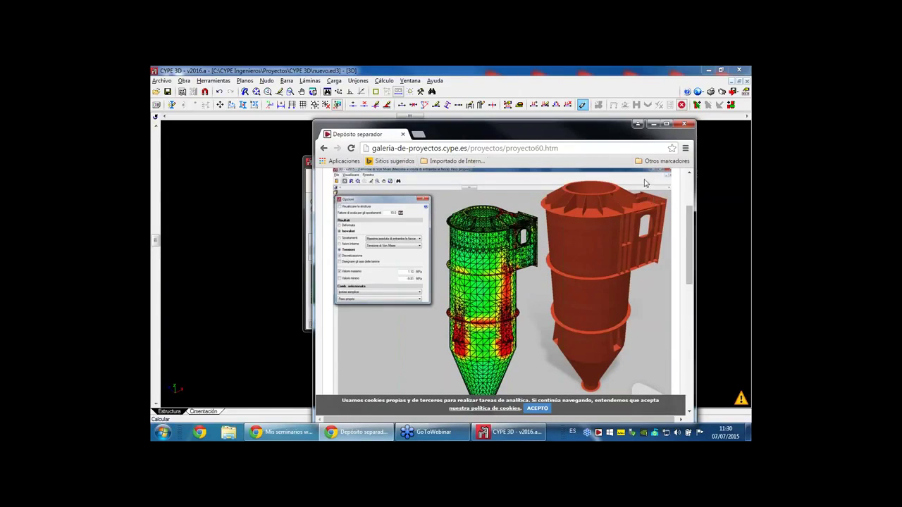
{"action": "double_click", "coordinate": [606, 129]}
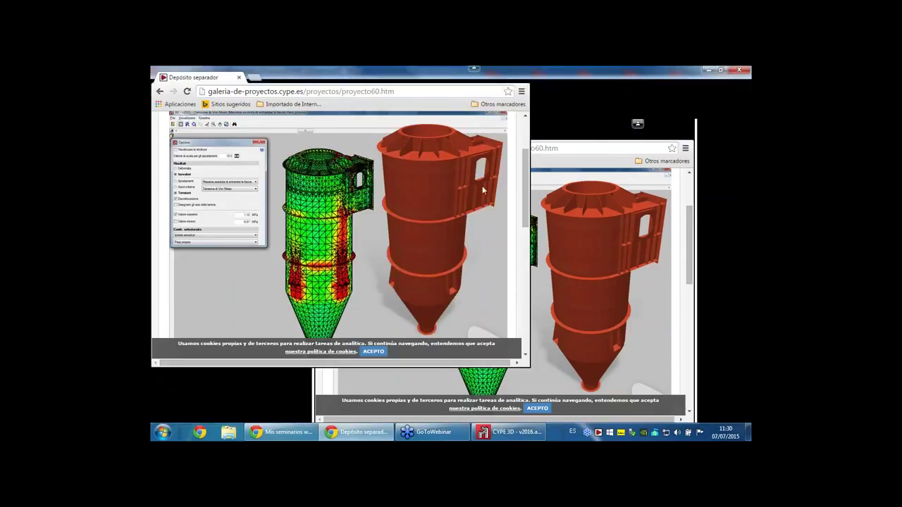
- Return to the project gallery and examine the Cubierta pista polideportiva model
{"action": "left_click", "coordinate": [158, 86]}
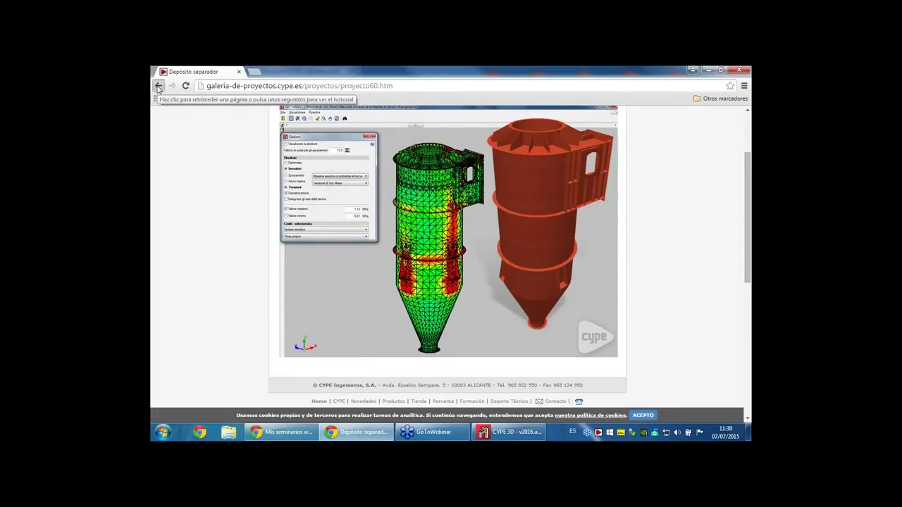
{"action": "scroll", "coordinate": [451, 242], "scroll_direction": "down", "scroll_amount": 2}
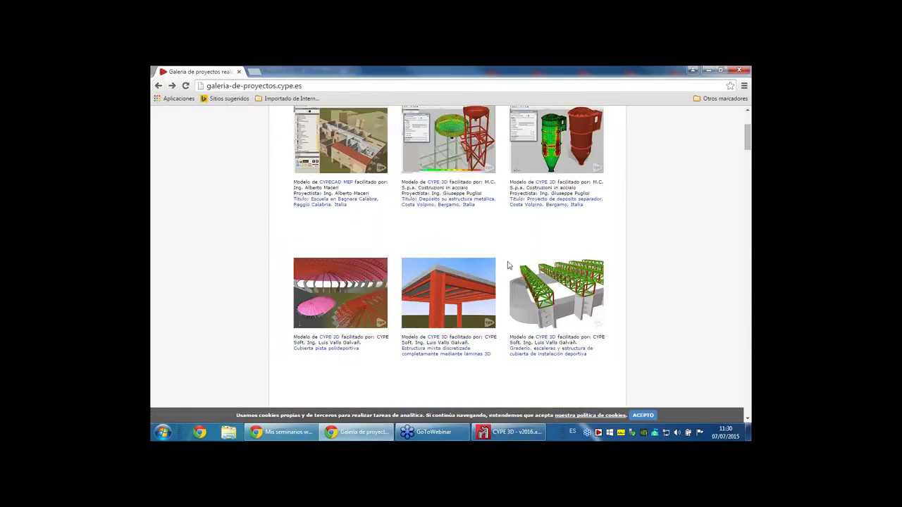
{"action": "scroll", "coordinate": [479, 233], "scroll_direction": "up", "scroll_amount": 1}
{"action": "scroll", "coordinate": [463, 238], "scroll_direction": "down", "scroll_amount": 2}
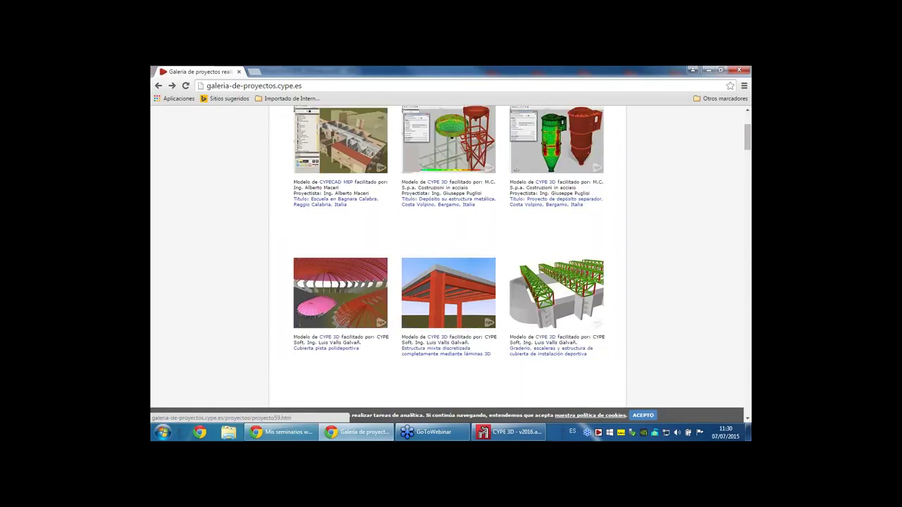
{"action": "left_click", "coordinate": [345, 289]}
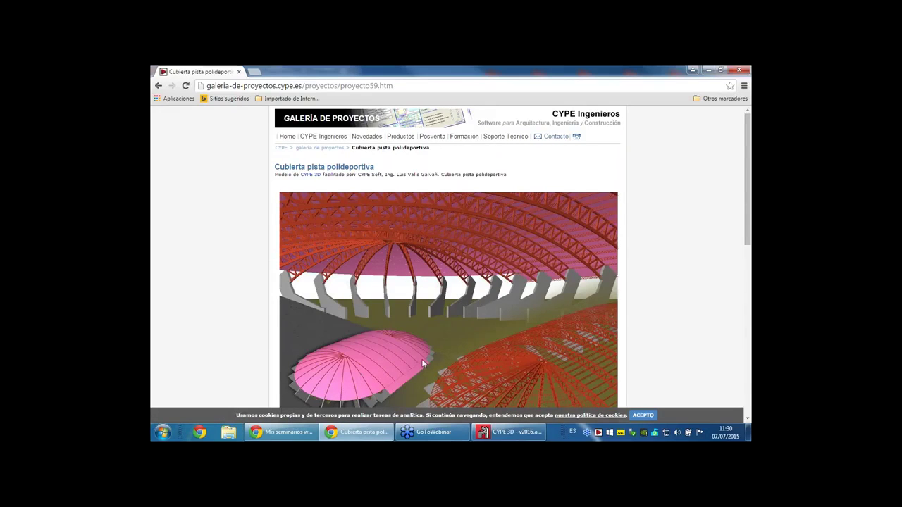
{"action": "scroll", "coordinate": [388, 293], "scroll_direction": "down", "scroll_amount": 3}
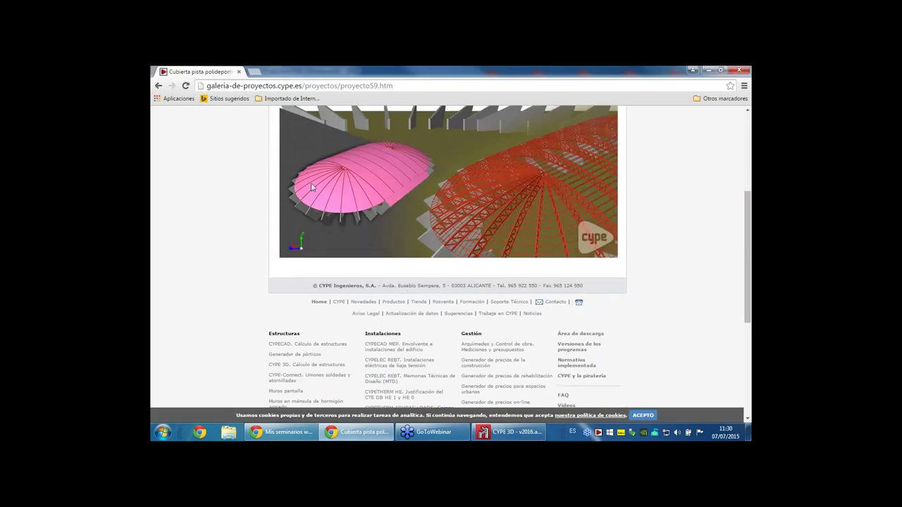
- View the gallery's composite structure discretized entirely with 3D shells, and close the browser to return to CYPE 3D
{"action": "left_click", "coordinate": [158, 86]}
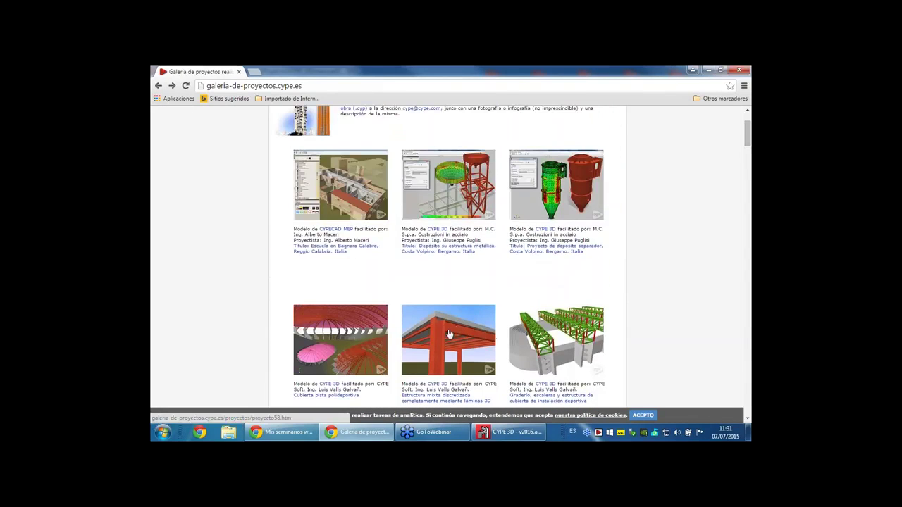
{"action": "left_click", "coordinate": [451, 330]}
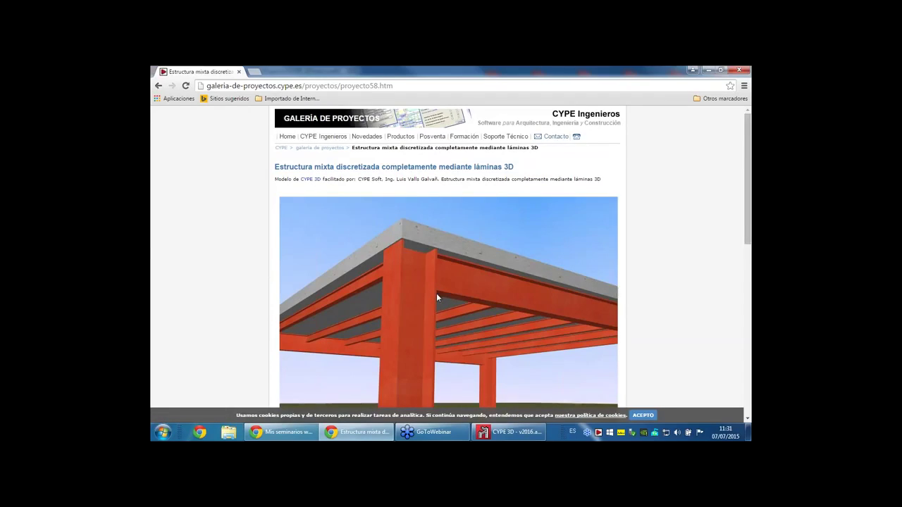
{"action": "scroll", "coordinate": [436, 293], "scroll_direction": "down", "scroll_amount": 1}
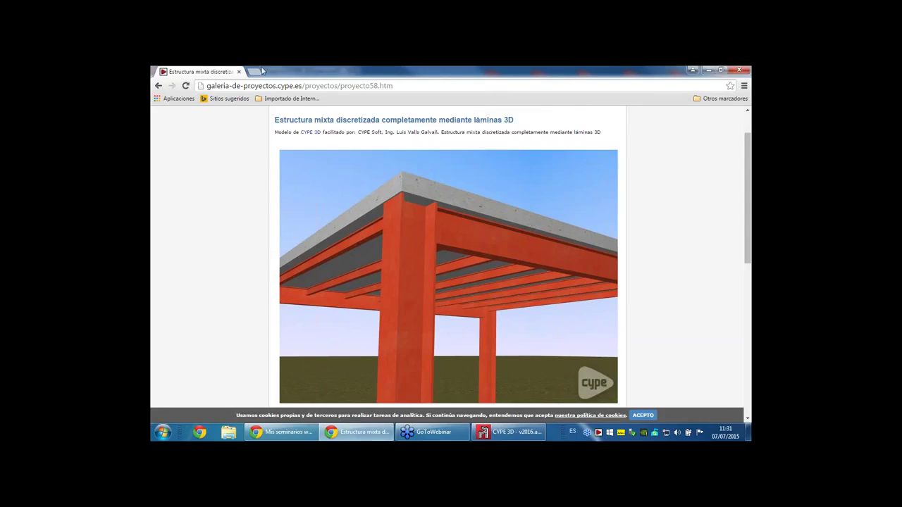
{"action": "left_click", "coordinate": [158, 86]}
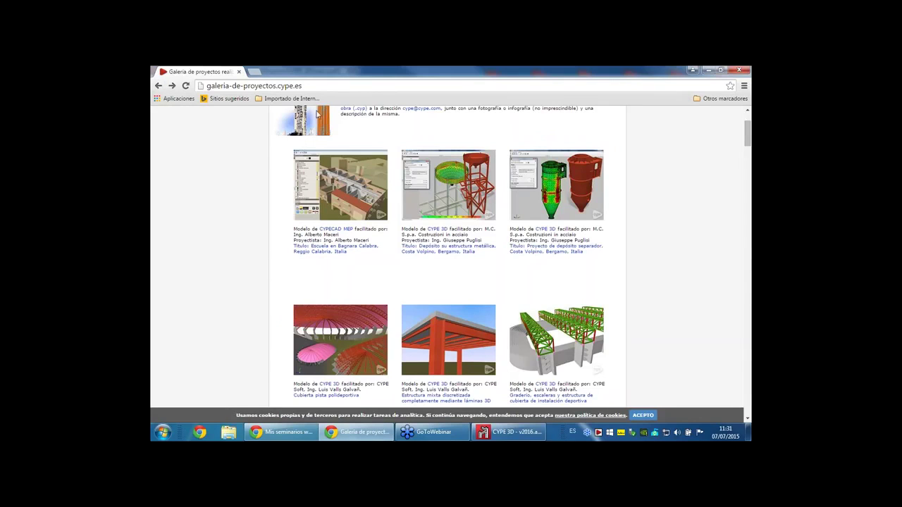
{"action": "left_click", "coordinate": [239, 72]}
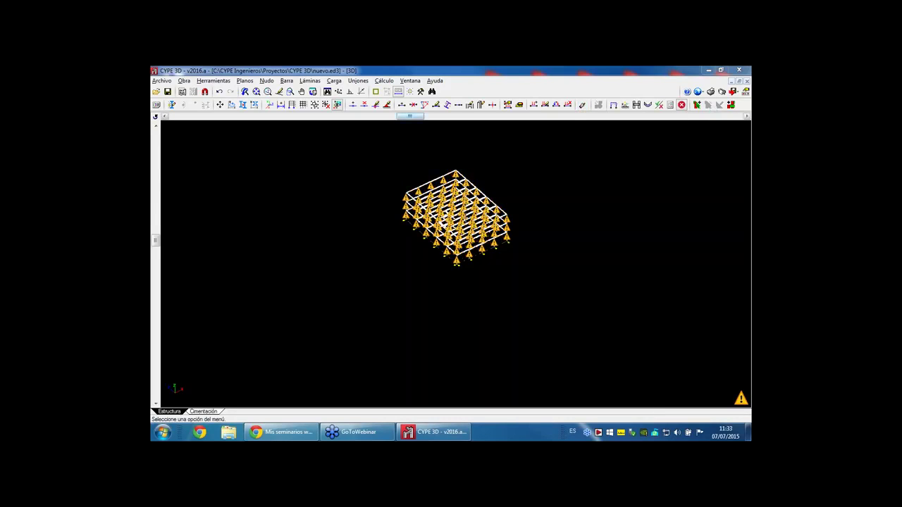
- Hide the incident markers displayed on the bars of the calculated structure
{"action": "left_click", "coordinate": [682, 105]}
{"action": "scroll", "coordinate": [498, 226], "scroll_direction": "up", "scroll_amount": 4}
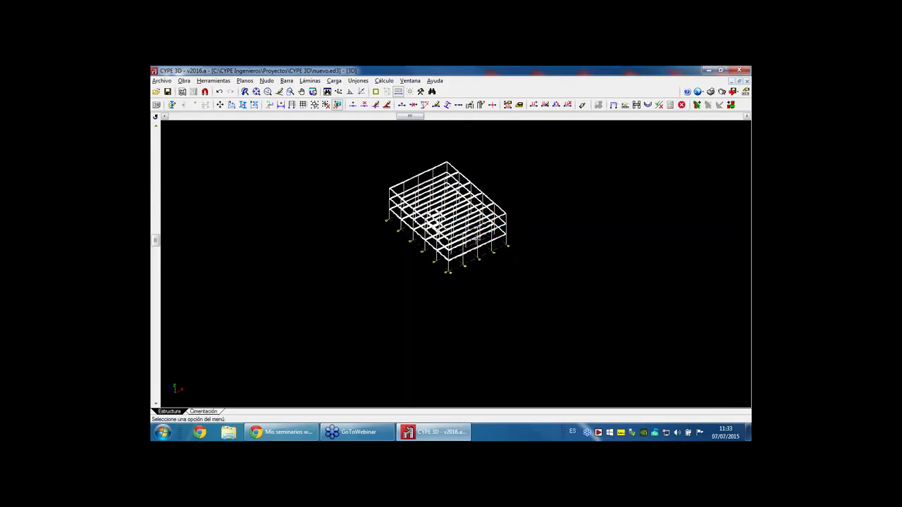
{"action": "middle_click_drag", "start_coordinate": [415, 166], "coordinate": [378, 217]}
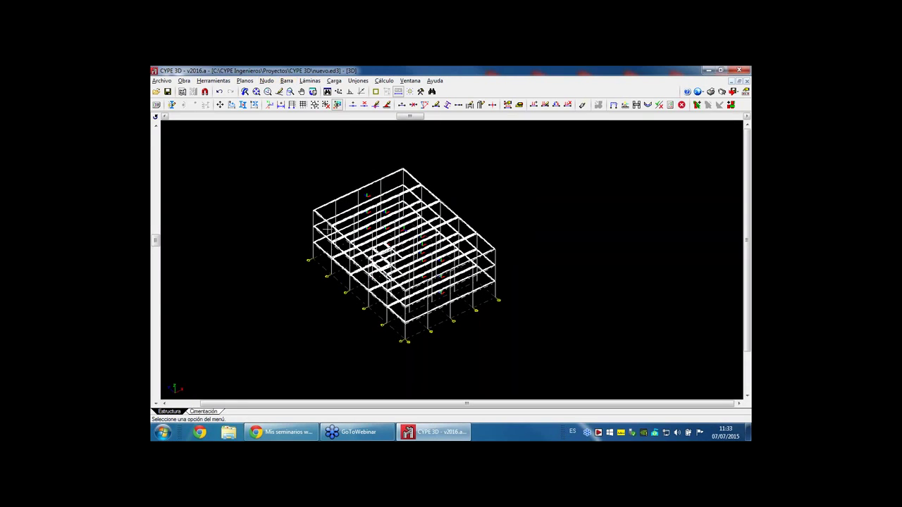
{"action": "scroll", "coordinate": [359, 257], "scroll_direction": "up", "scroll_amount": 3}
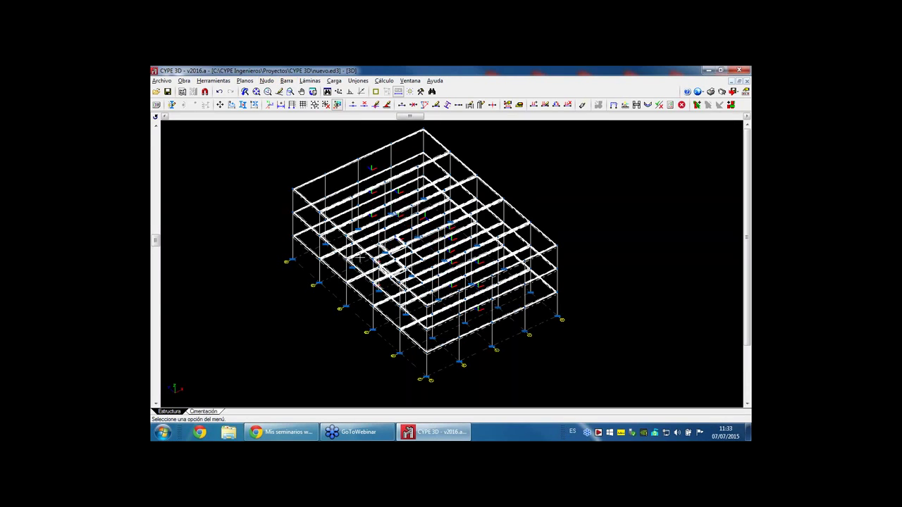
- View the structure's self-weight deformed shape, total displacement isovalues and Axil X force isovalues, and close the results view
{"action": "left_click", "coordinate": [384, 80]}
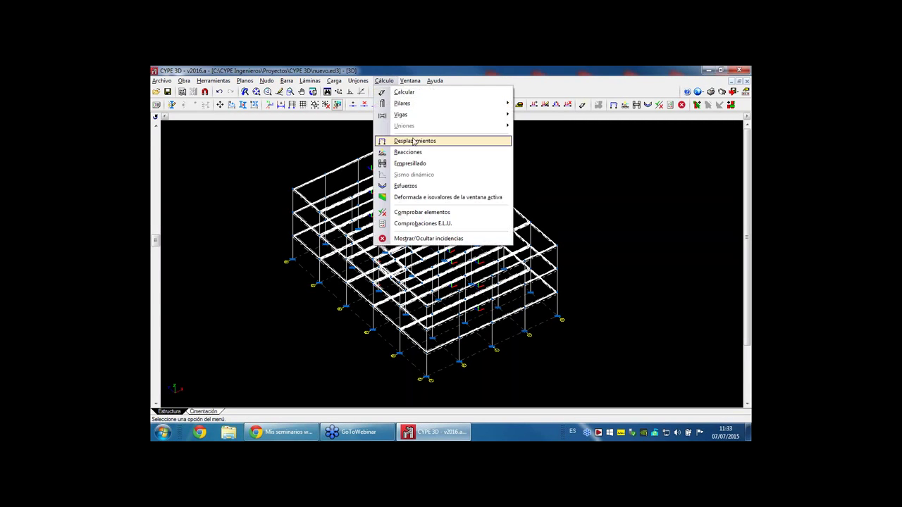
{"action": "left_click", "coordinate": [436, 200]}
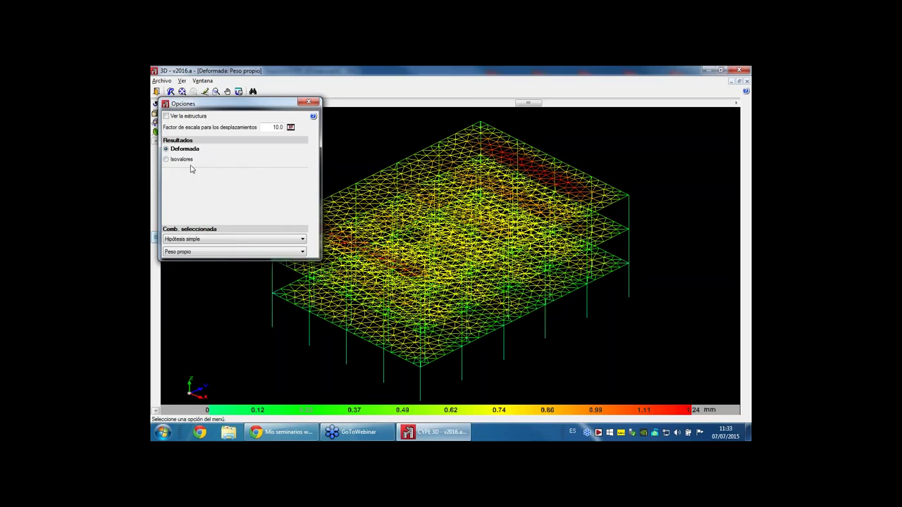
{"action": "left_click", "coordinate": [181, 159]}
{"action": "middle_click_drag", "start_coordinate": [459, 247], "coordinate": [539, 236], "text": "shift"}
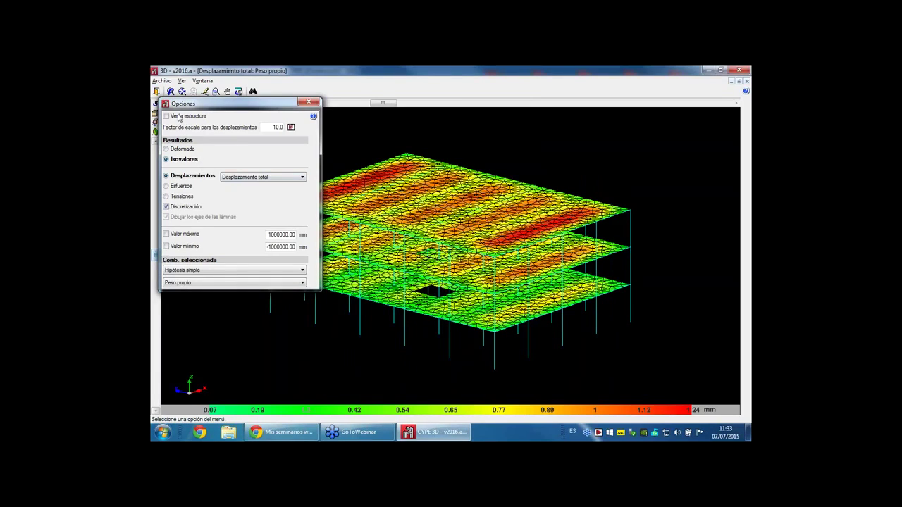
{"action": "left_click", "coordinate": [180, 186]}
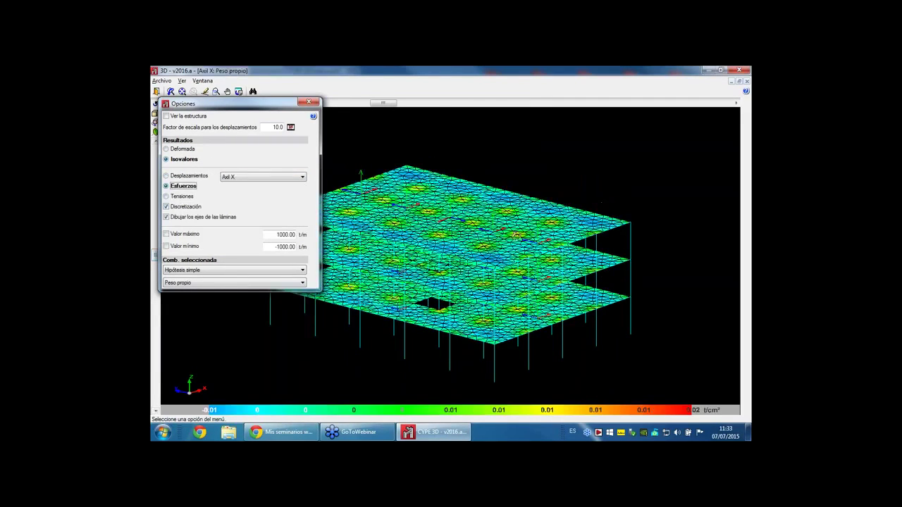
{"action": "left_click", "coordinate": [156, 92]}
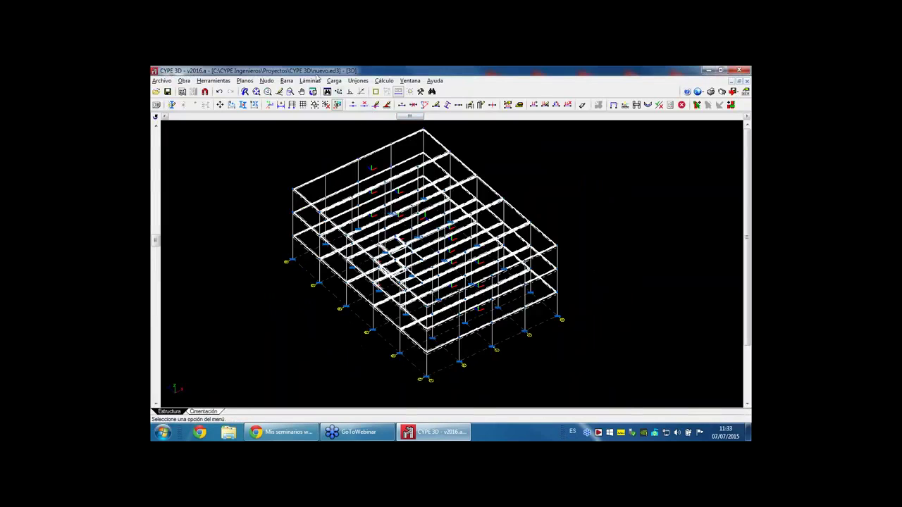
- Open the beam reinforcement editor for the front frame of the lowest level and maximize it
{"action": "left_click", "coordinate": [286, 81]}
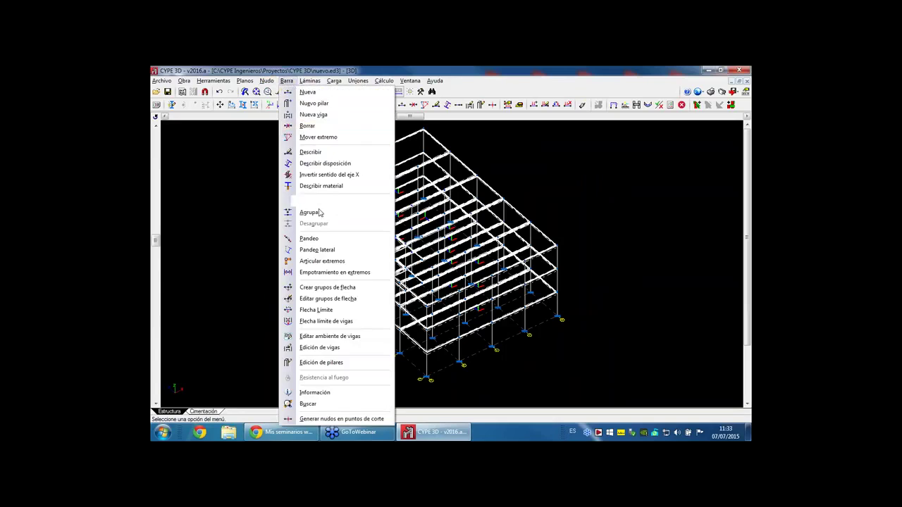
{"action": "left_click", "coordinate": [331, 348]}
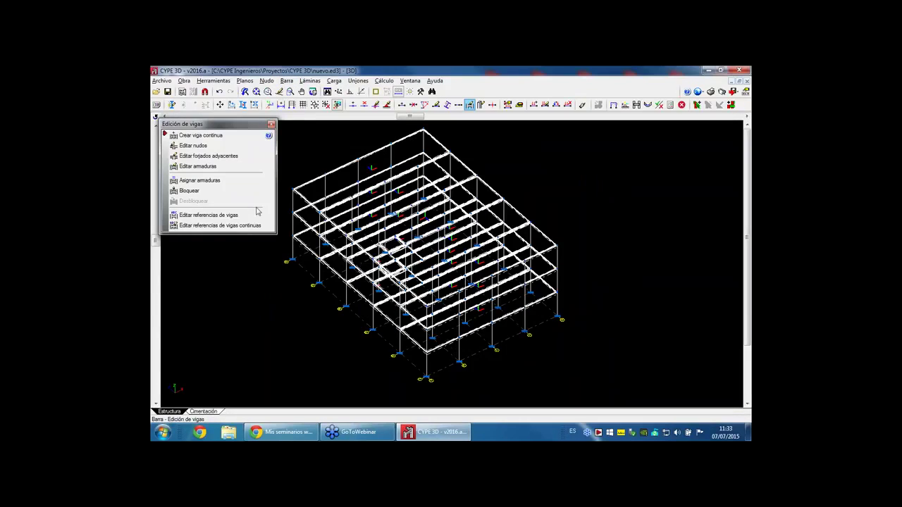
{"action": "left_click", "coordinate": [198, 166]}
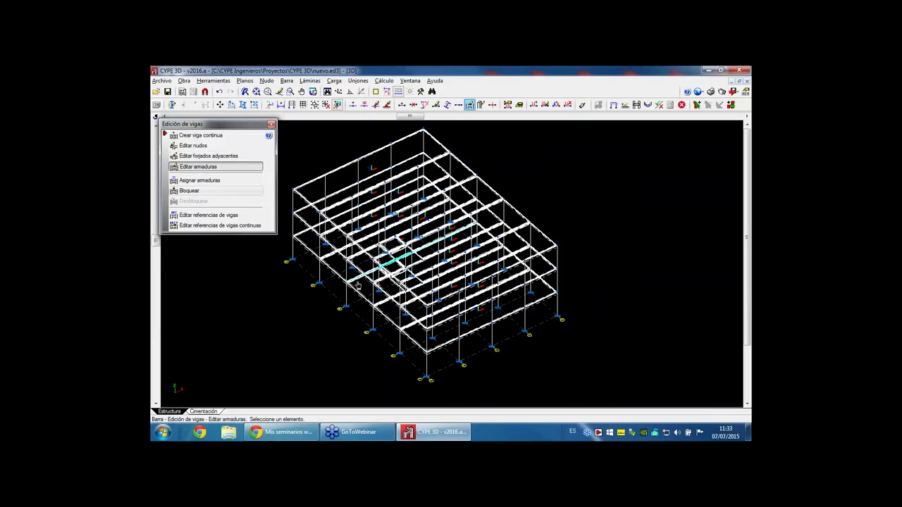
{"action": "left_click", "coordinate": [448, 341]}
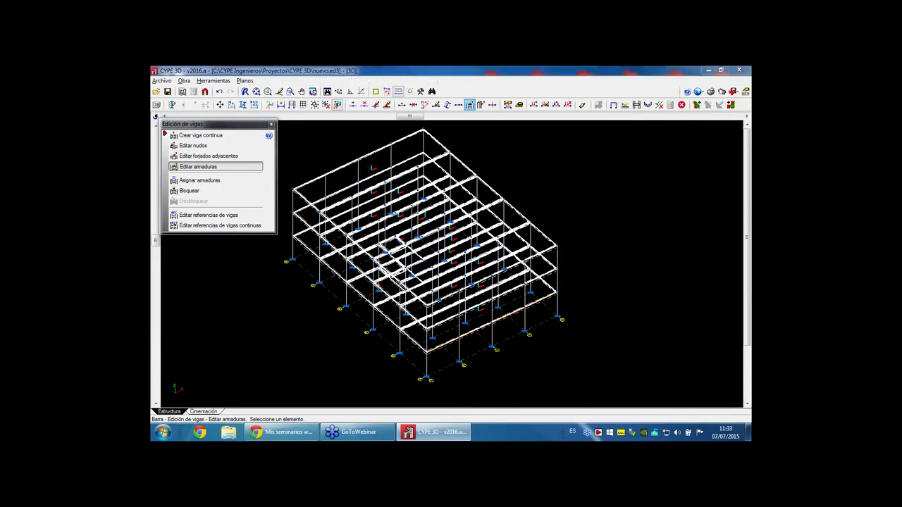
{"action": "double_click", "coordinate": [523, 76]}
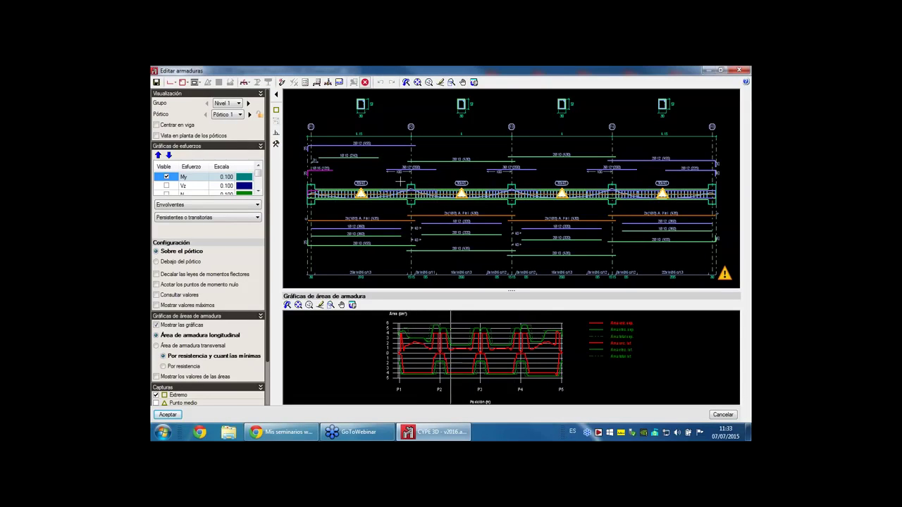
- Examine the longitudinal bars, skin reinforcement and stirrups along the spans of Pórtico 1 on Nivel 1
{"action": "scroll", "coordinate": [352, 189], "scroll_direction": "up", "scroll_amount": 2}
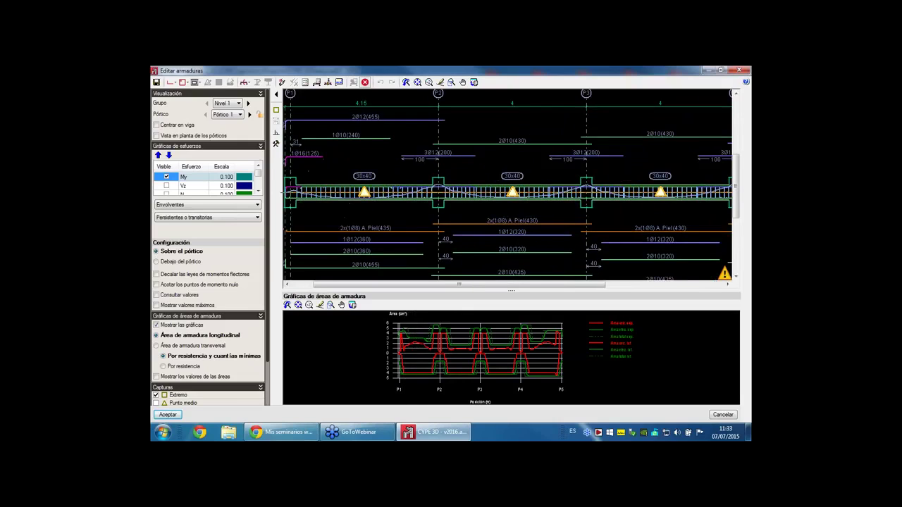
{"action": "scroll", "coordinate": [292, 155], "scroll_direction": "up", "scroll_amount": 1}
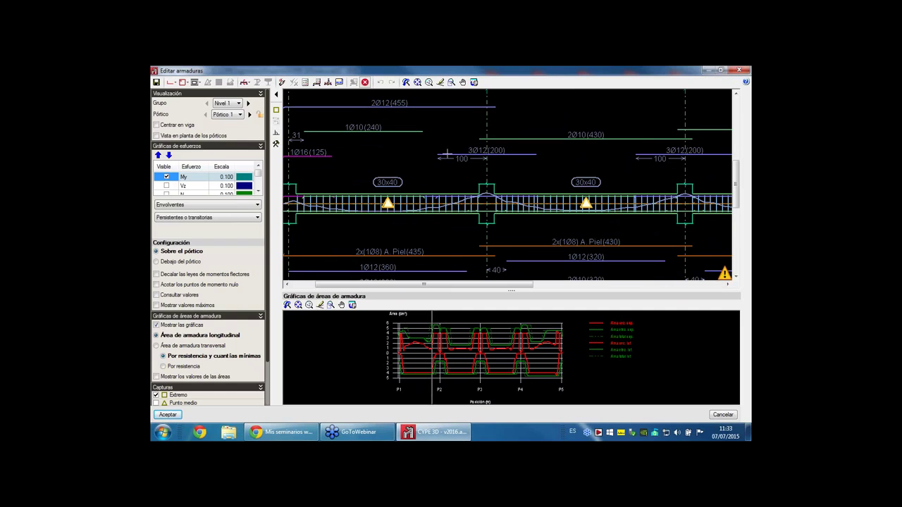
{"action": "scroll", "coordinate": [498, 179], "scroll_direction": "down", "scroll_amount": 2}
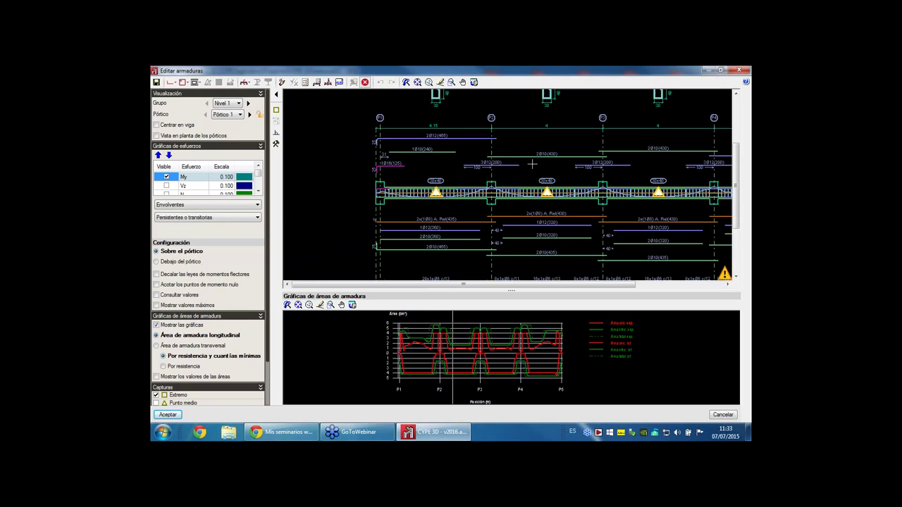
{"action": "scroll", "coordinate": [523, 200], "scroll_direction": "down", "scroll_amount": 1}
{"action": "scroll", "coordinate": [523, 200], "scroll_direction": "up", "scroll_amount": 4}
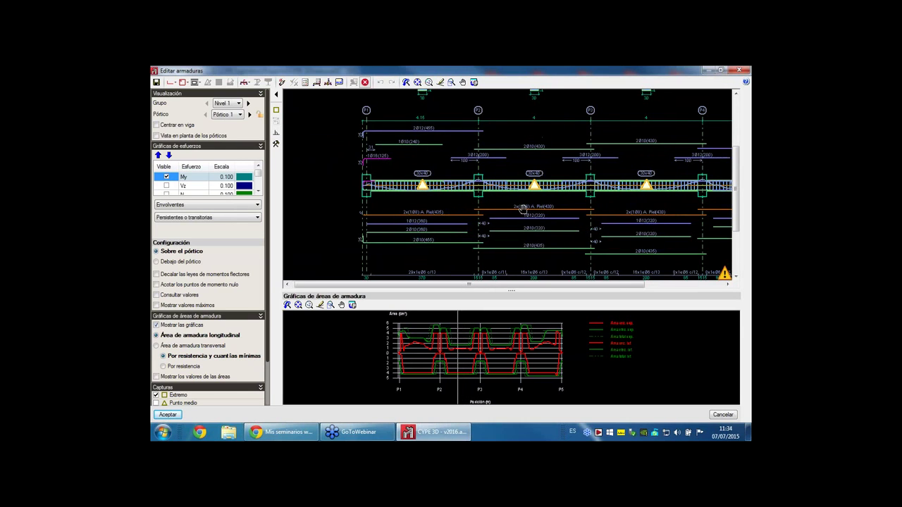
{"action": "middle_click_drag", "start_coordinate": [523, 209], "coordinate": [503, 210]}
{"action": "scroll", "coordinate": [521, 198], "scroll_direction": "up", "scroll_amount": 5}
{"action": "scroll", "coordinate": [497, 182], "scroll_direction": "down", "scroll_amount": 4}
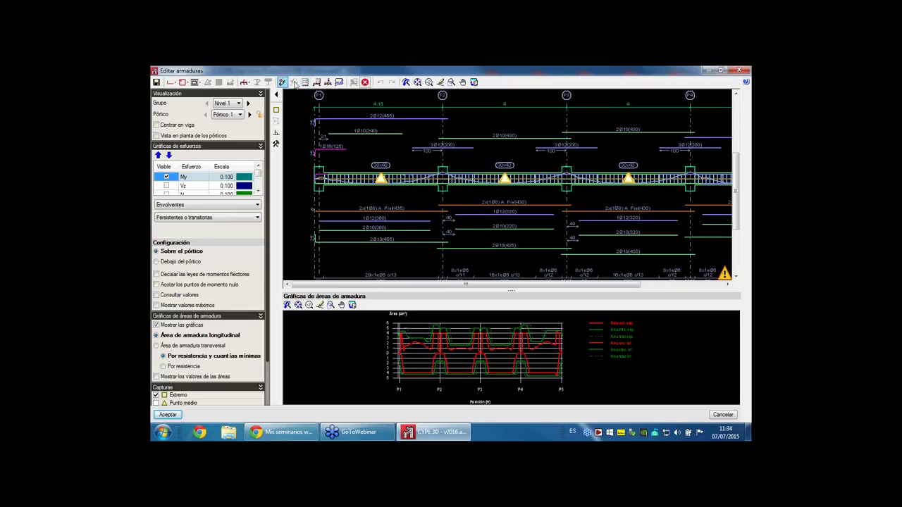
- Review the E.L.U. and E.L.S. checks of the span between P1 and P2, including minimum and maximum reinforcement, and close the report
{"action": "left_click", "coordinate": [304, 82]}
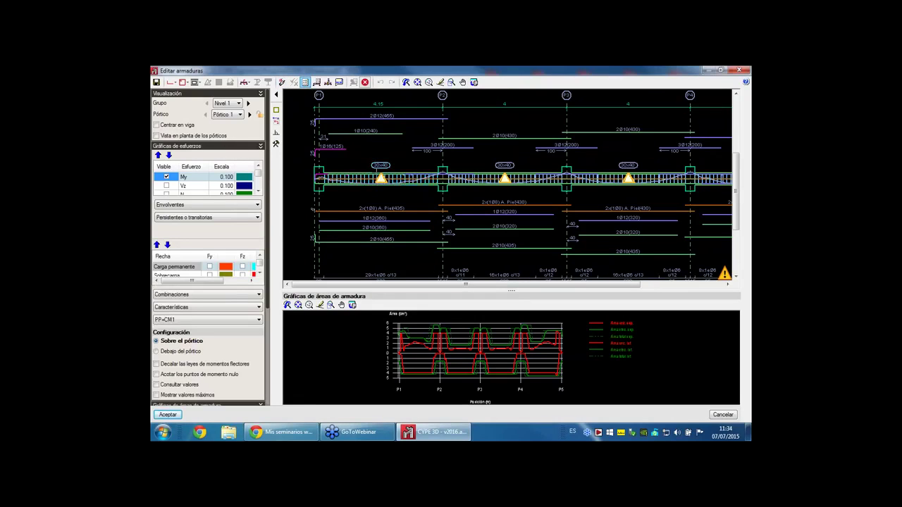
{"action": "mouse_move", "coordinate": [380, 176]}
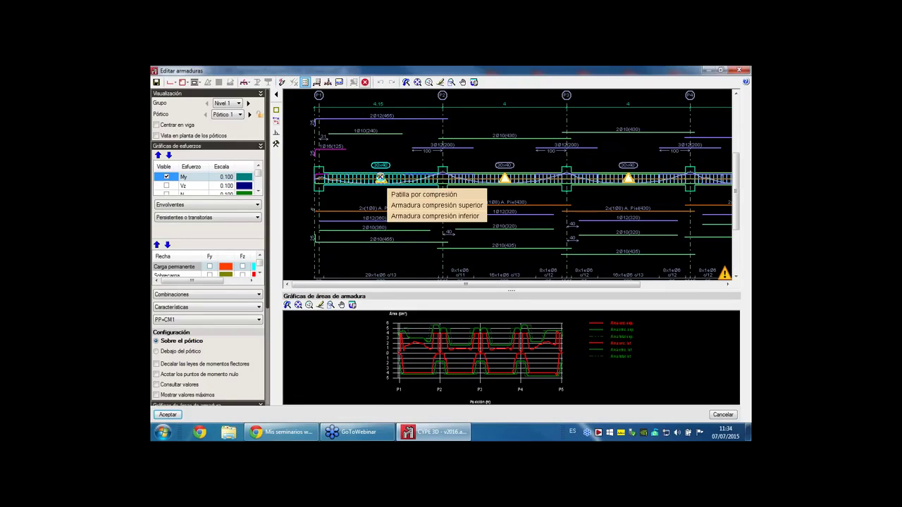
{"action": "left_click", "coordinate": [380, 175]}
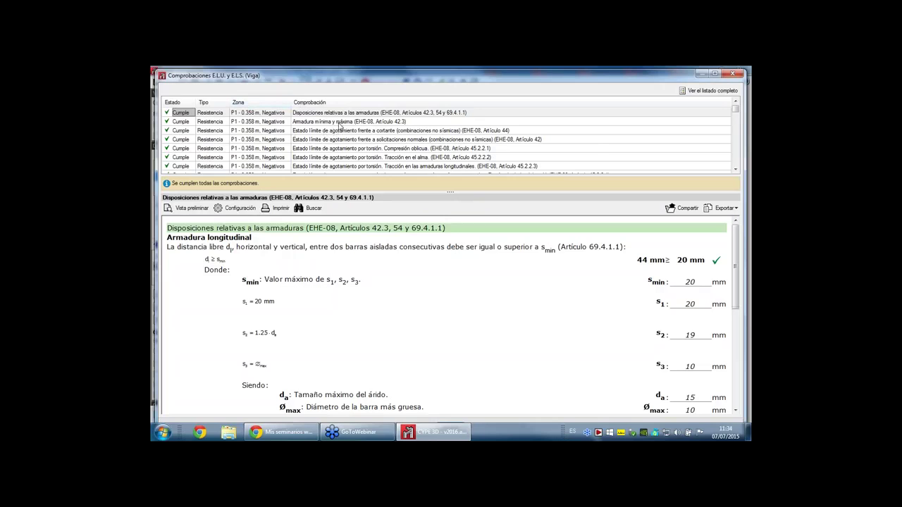
{"action": "left_click", "coordinate": [341, 123]}
{"action": "scroll", "coordinate": [350, 143], "scroll_direction": "down", "scroll_amount": 3}
{"action": "scroll", "coordinate": [350, 143], "scroll_direction": "down", "scroll_amount": 5}
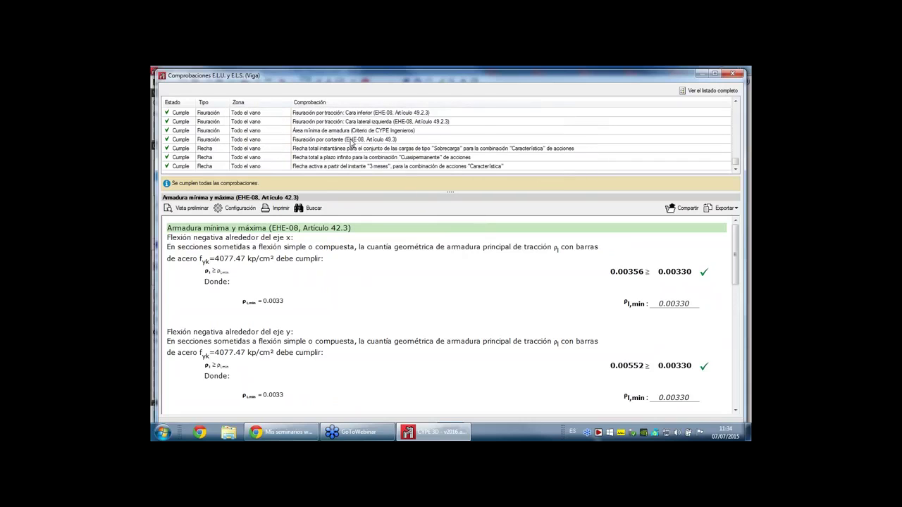
{"action": "left_click", "coordinate": [733, 74]}
- Inspect the warnings on the first two spans of Pórtico 1 alongside their reinforcement
{"action": "mouse_move", "coordinate": [381, 179]}
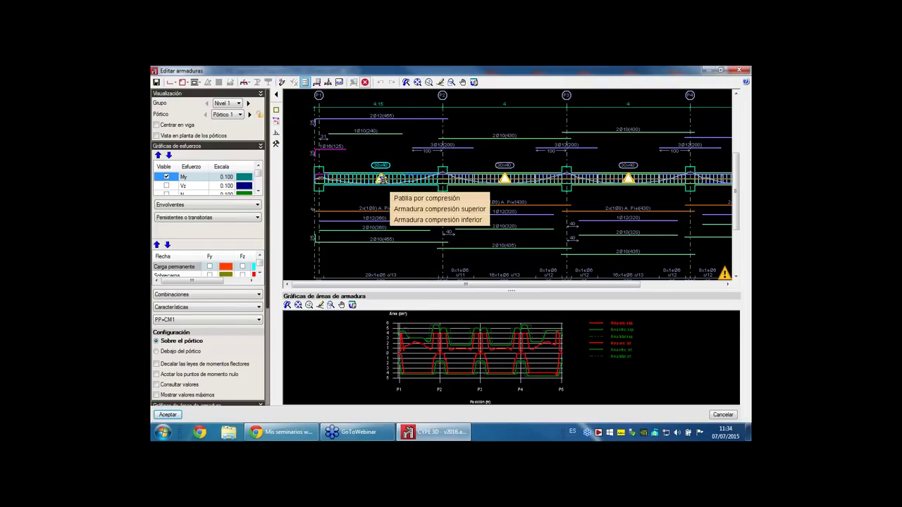
{"action": "scroll", "coordinate": [315, 240], "scroll_direction": "up", "scroll_amount": 1}
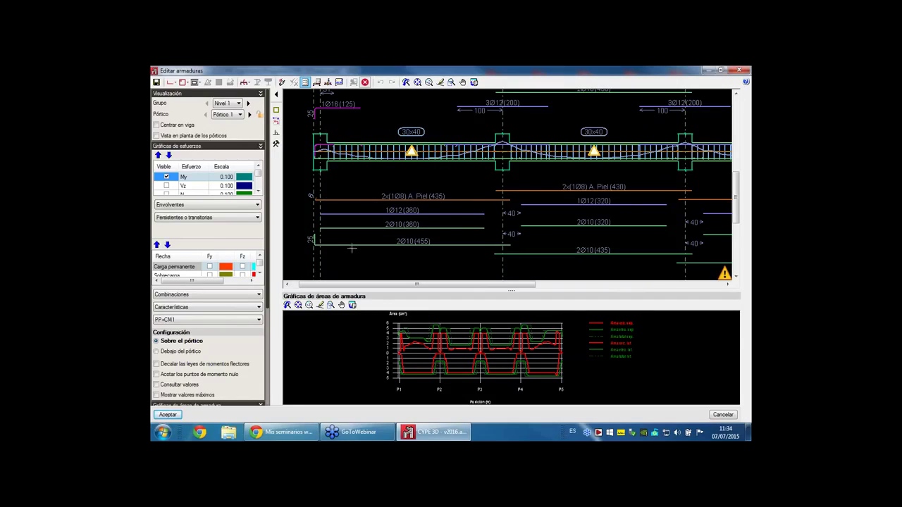
{"action": "scroll", "coordinate": [517, 183], "scroll_direction": "down", "scroll_amount": 3}
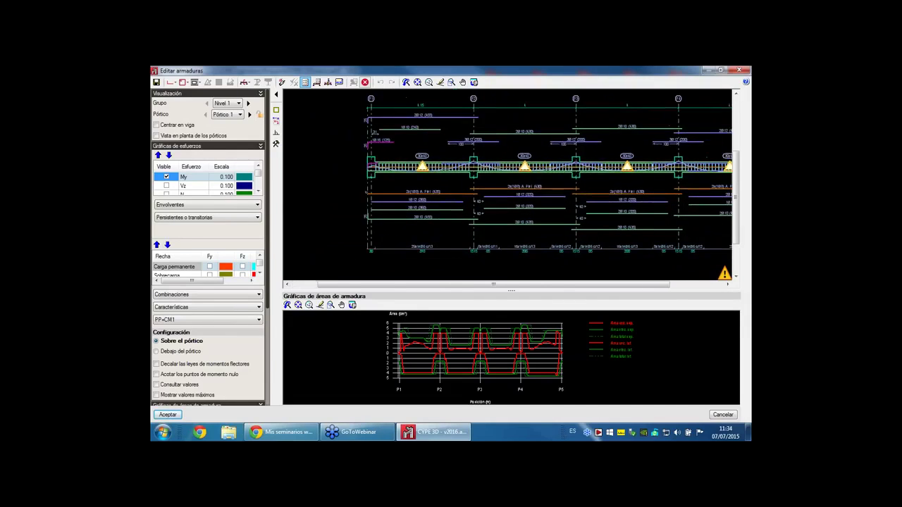
{"action": "scroll", "coordinate": [533, 171], "scroll_direction": "up", "scroll_amount": 3}
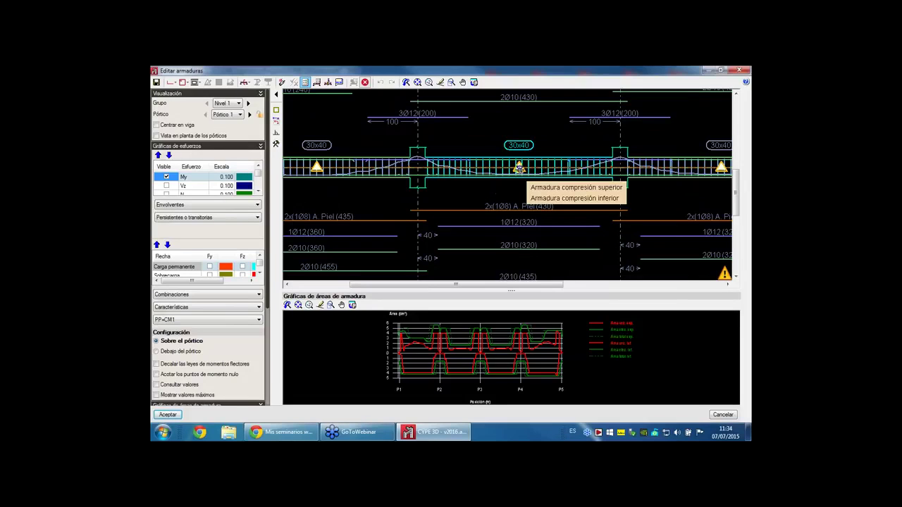
{"action": "scroll", "coordinate": [515, 169], "scroll_direction": "down", "scroll_amount": 3}
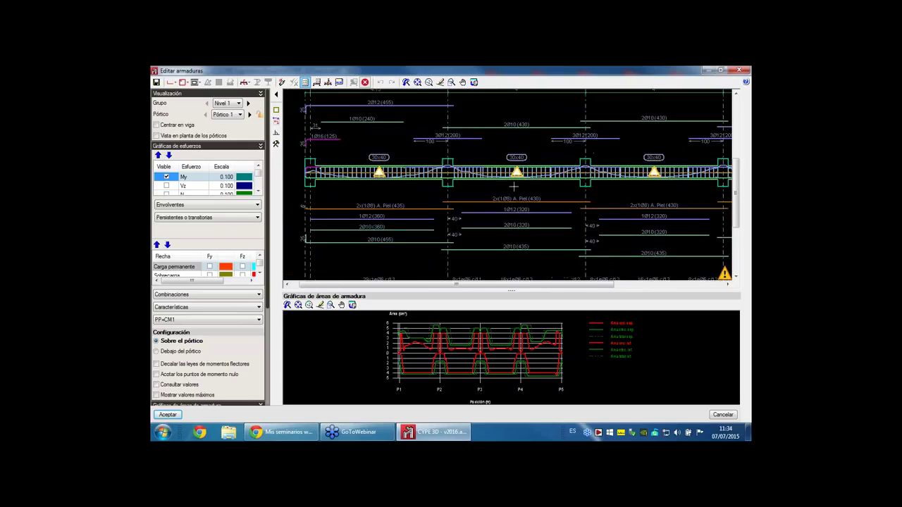
{"action": "scroll", "coordinate": [537, 169], "scroll_direction": "down", "scroll_amount": 3}
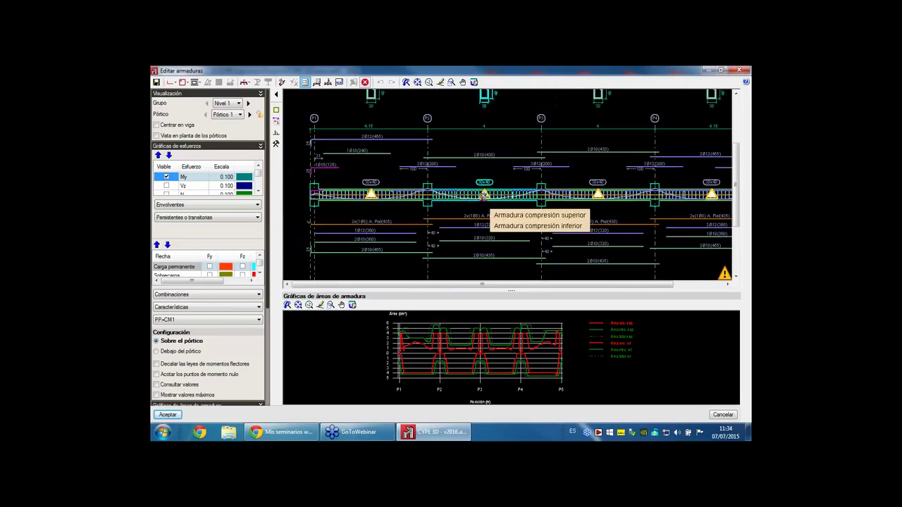
{"action": "scroll", "coordinate": [485, 195], "scroll_direction": "down", "scroll_amount": 3}
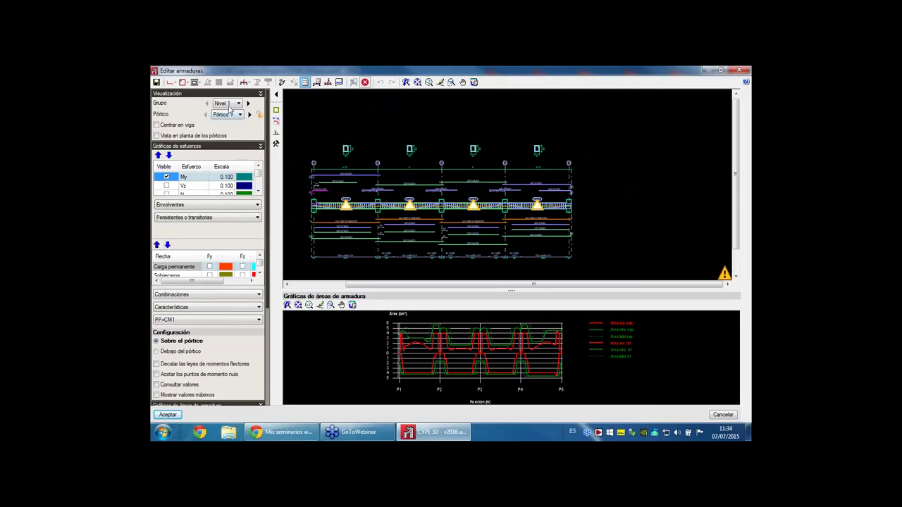
- Switch the reinforcement editor to Nivel 2, show the plan view of the frames and select Pórtico 3 in it
{"action": "left_click", "coordinate": [231, 104]}
{"action": "left_click", "coordinate": [221, 117]}
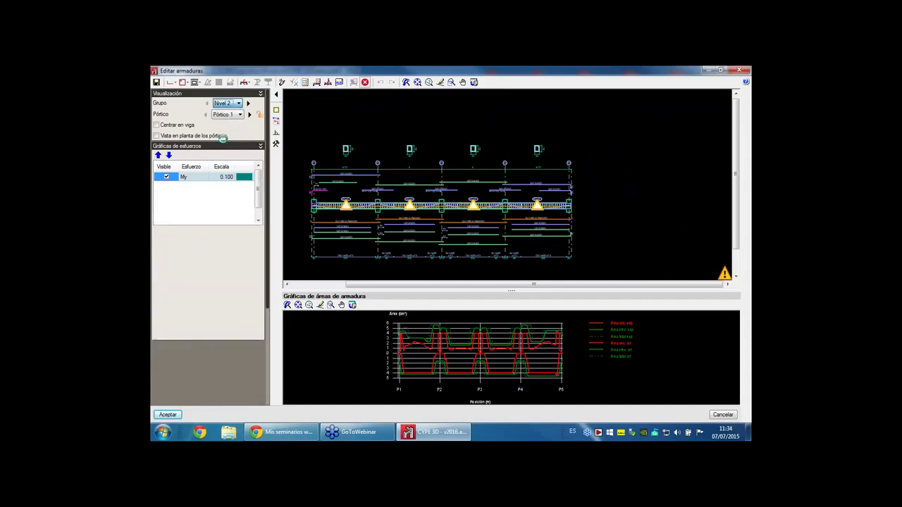
{"action": "left_click", "coordinate": [193, 136]}
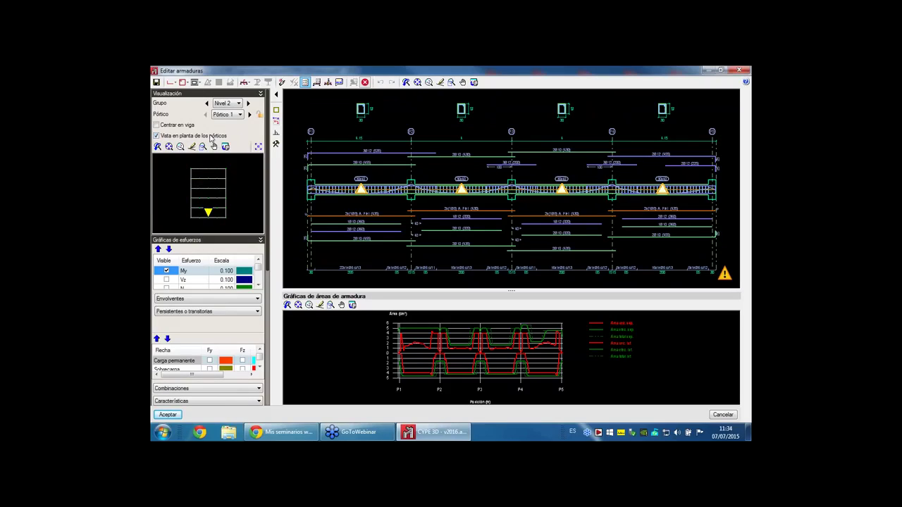
{"action": "left_click", "coordinate": [205, 204]}
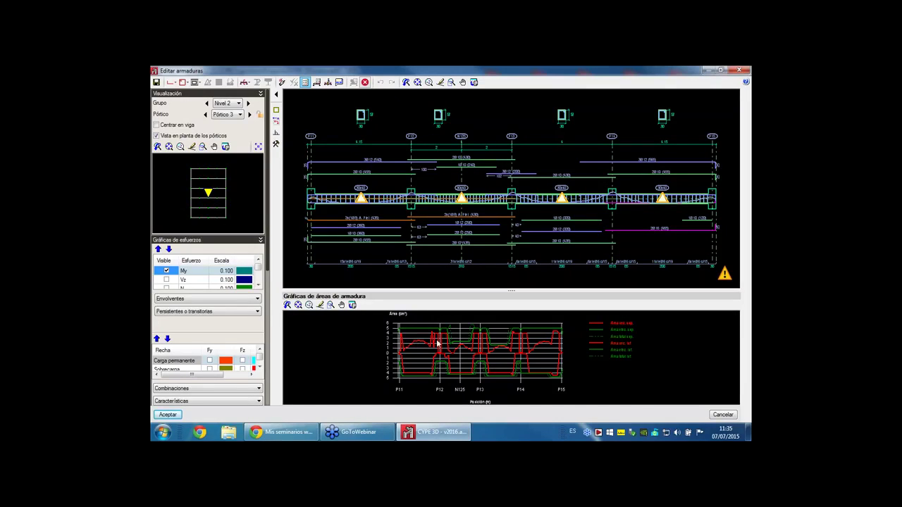
- Examine the graphs of required and provided longitudinal reinforcement area for Pórtico 3
{"action": "scroll", "coordinate": [406, 339], "scroll_direction": "up", "scroll_amount": 1}
{"action": "scroll", "coordinate": [404, 335], "scroll_direction": "up", "scroll_amount": 3}
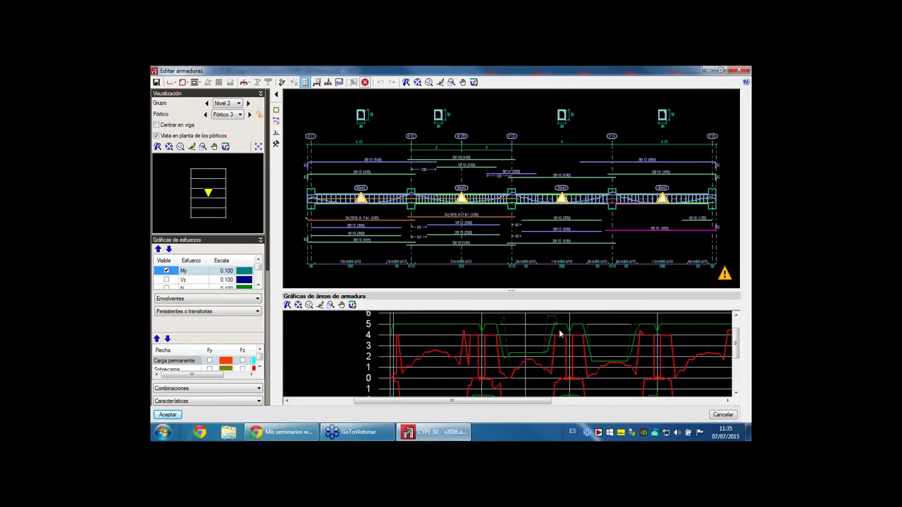
{"action": "scroll", "coordinate": [550, 332], "scroll_direction": "up", "scroll_amount": 5}
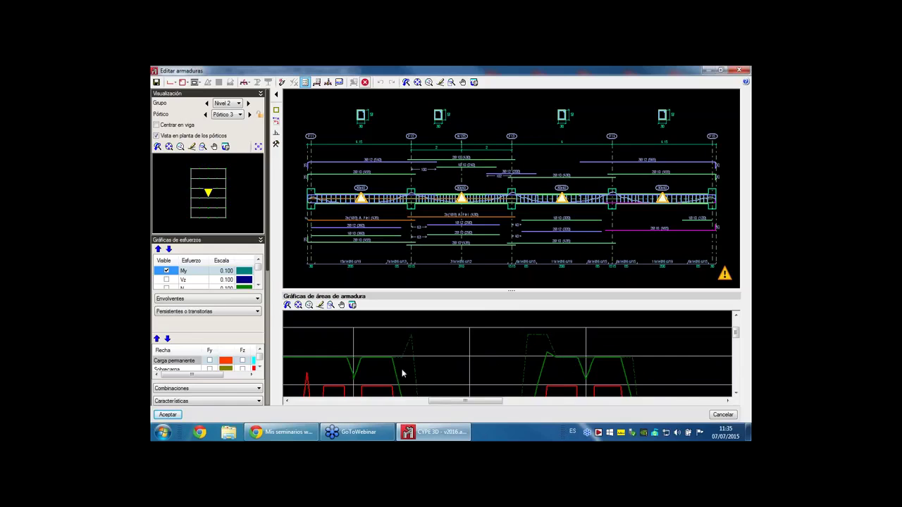
{"action": "scroll", "coordinate": [499, 362], "scroll_direction": "down", "scroll_amount": 3}
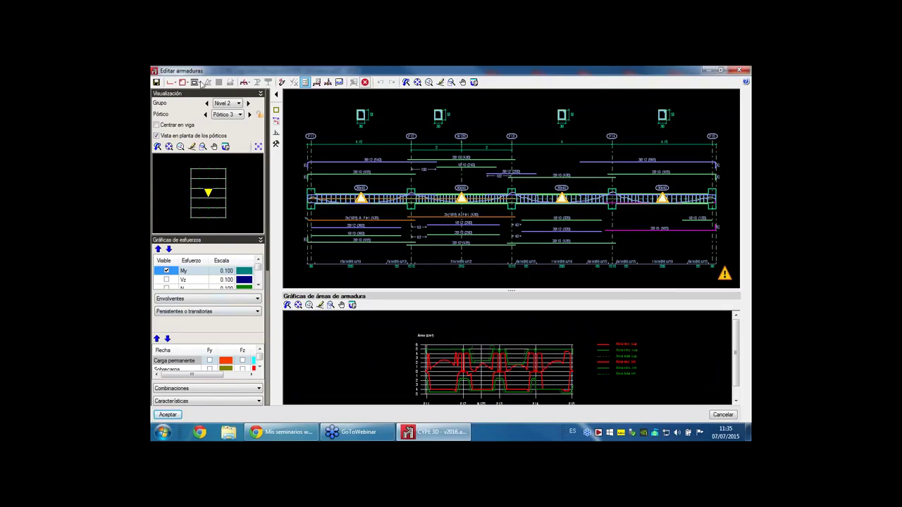
- Inspect the bar count and diameter of the 1Ø10 top reinforcement in the second span of Pórtico 3, and cancel without changing them
{"action": "left_click", "coordinate": [172, 82]}
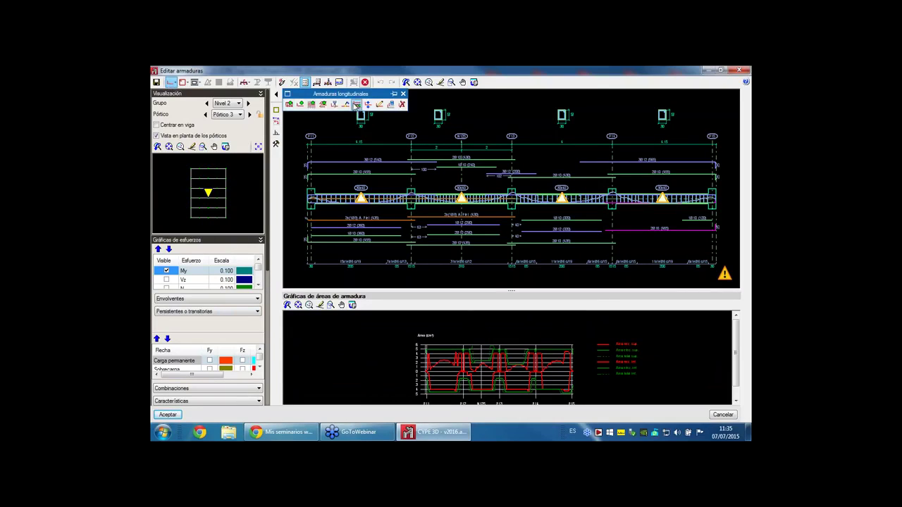
{"action": "left_click", "coordinate": [380, 103]}
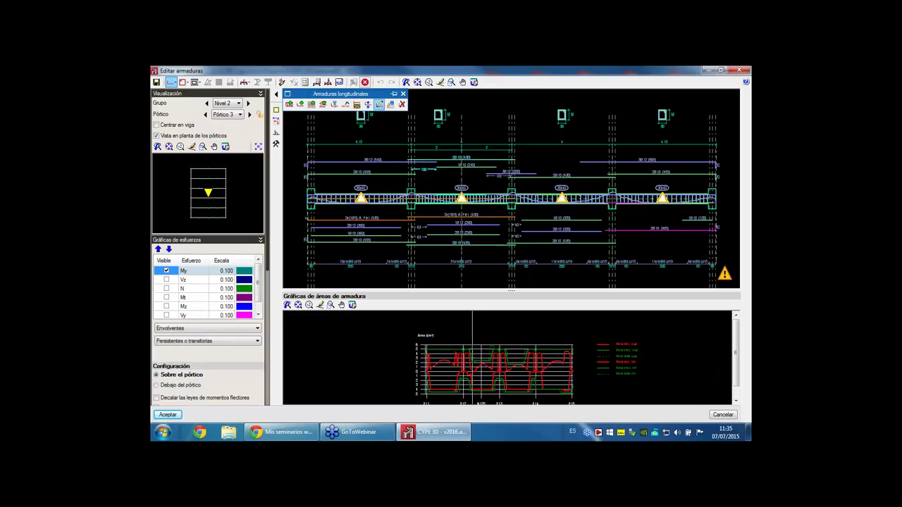
{"action": "scroll", "coordinate": [431, 173], "scroll_direction": "up", "scroll_amount": 4}
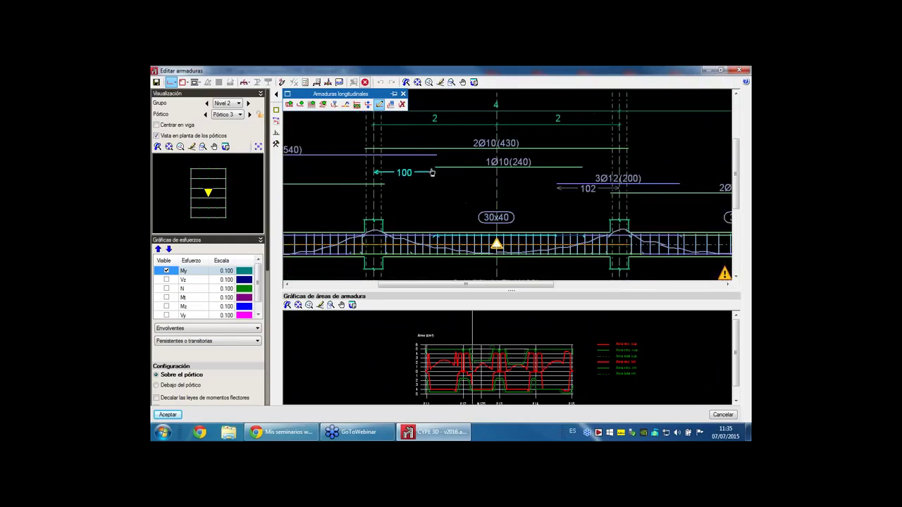
{"action": "left_click", "coordinate": [429, 170]}
{"action": "left_click", "coordinate": [430, 169]}
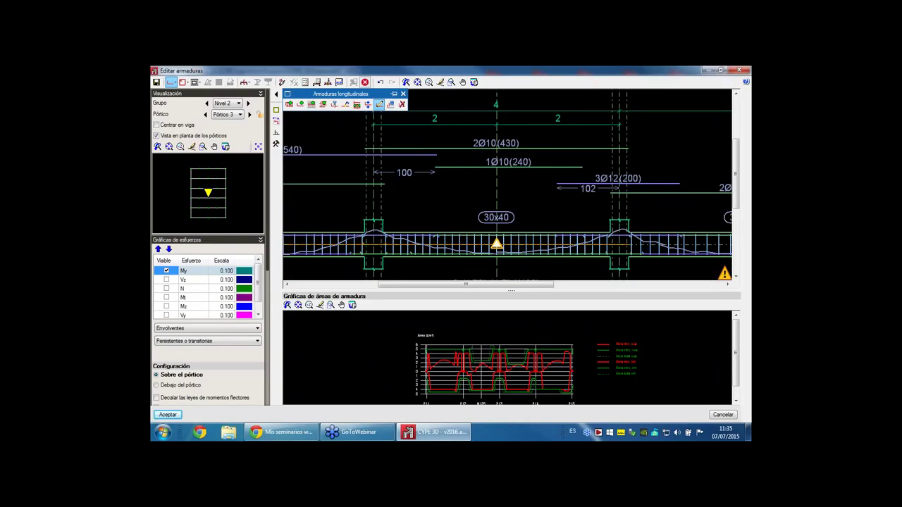
{"action": "left_click", "coordinate": [493, 163]}
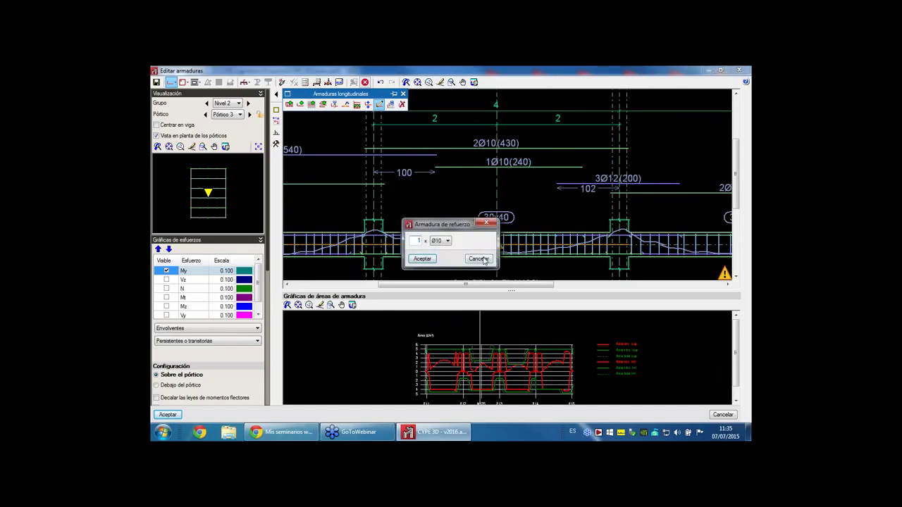
{"action": "left_click", "coordinate": [478, 259]}
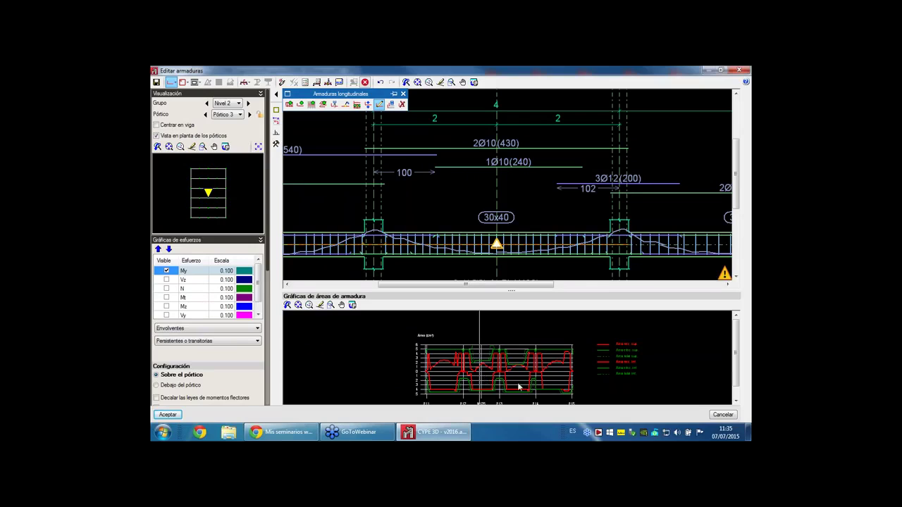
- Review the E.L.U. and E.L.S. checks at a position in the second span of Pórtico 3 and request the complete report
{"action": "left_click", "coordinate": [316, 83]}
{"action": "left_click", "coordinate": [486, 243]}
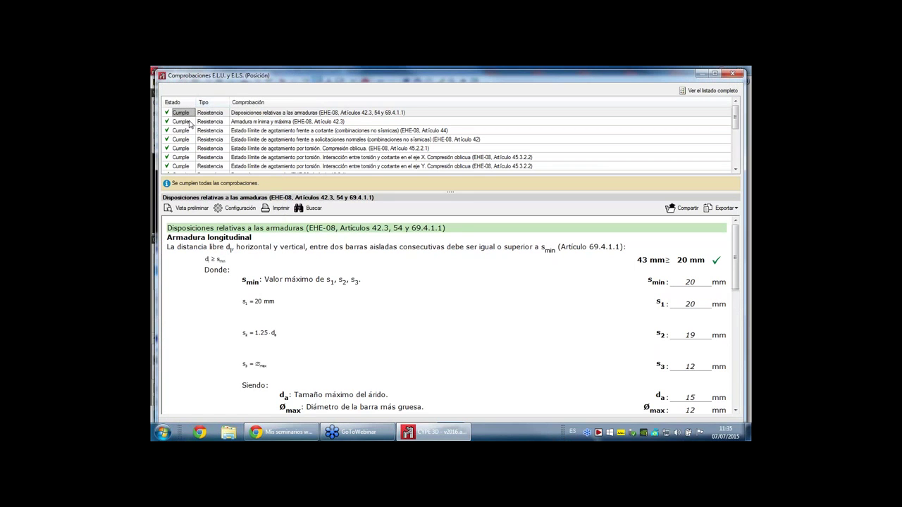
{"action": "left_click", "coordinate": [710, 92]}
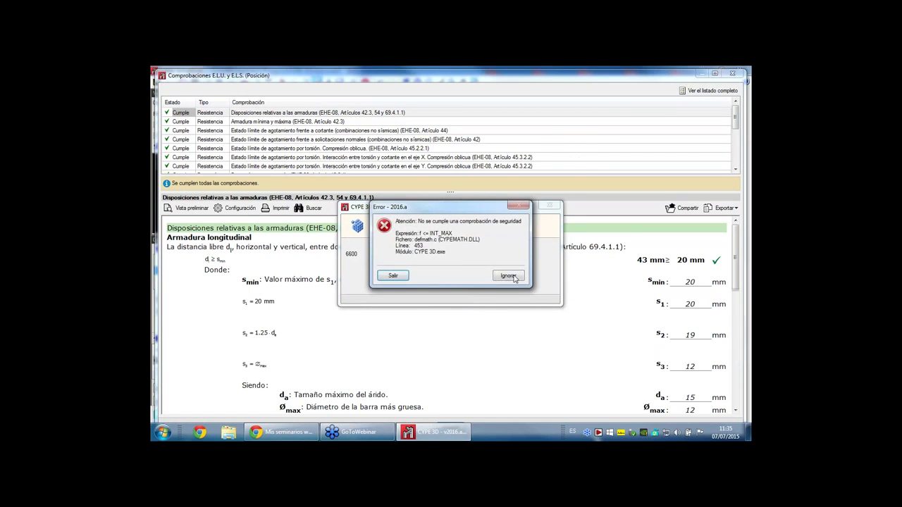
- Ignore the repeated safety-check errors and continue each time, and finally decline to continue running the program
{"action": "left_click", "coordinate": [514, 278]}
{"action": "left_click", "coordinate": [504, 362]}
{"action": "left_click", "coordinate": [508, 276]}
{"action": "left_click", "coordinate": [494, 364]}
{"action": "left_click", "coordinate": [509, 276]}
{"action": "key", "text": "Return"}
{"action": "key", "text": "Return"}
{"action": "key", "text": "Return"}
{"action": "key", "text": "Return"}
{"action": "key", "text": "Return"}
{"action": "key", "text": "Return"}
{"action": "left_click", "coordinate": [494, 366]}
{"action": "left_click", "coordinate": [509, 276]}
{"action": "left_click", "coordinate": [494, 366]}
{"action": "left_click", "coordinate": [509, 275]}
{"action": "left_click", "coordinate": [494, 367]}
{"action": "left_click", "coordinate": [509, 275]}
{"action": "left_click", "coordinate": [501, 368]}
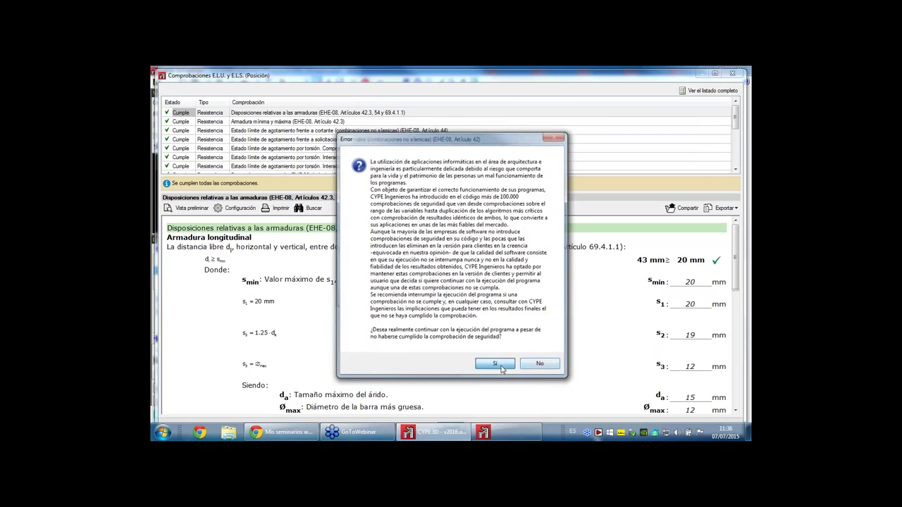
{"action": "left_click", "coordinate": [506, 368]}
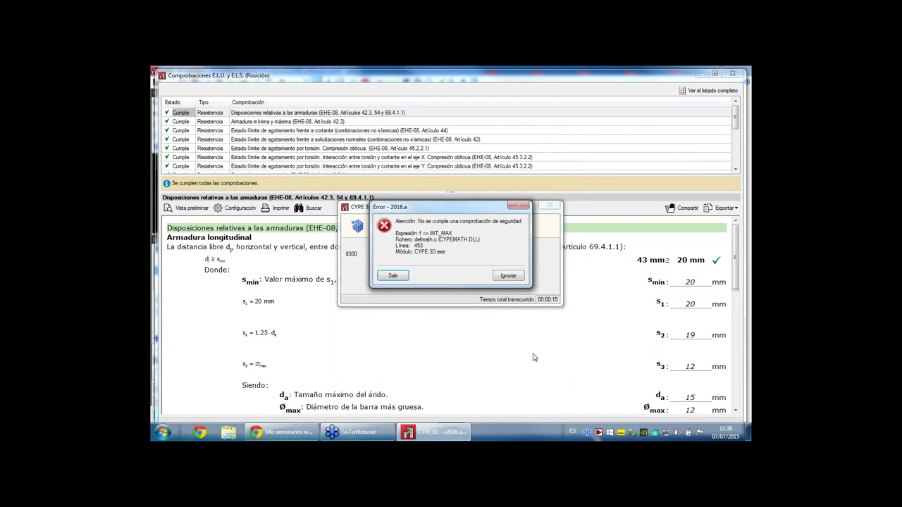
{"action": "left_click", "coordinate": [508, 276]}
{"action": "left_click", "coordinate": [541, 364]}
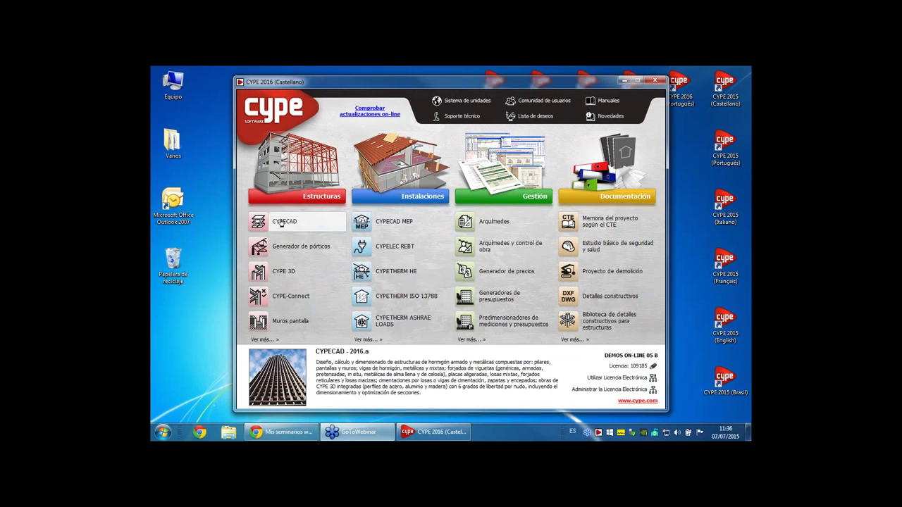
- Restart CYPE 3D from the CYPE 2016 launcher and reopen the recent project nuevo.ed3
{"action": "left_click", "coordinate": [284, 271]}
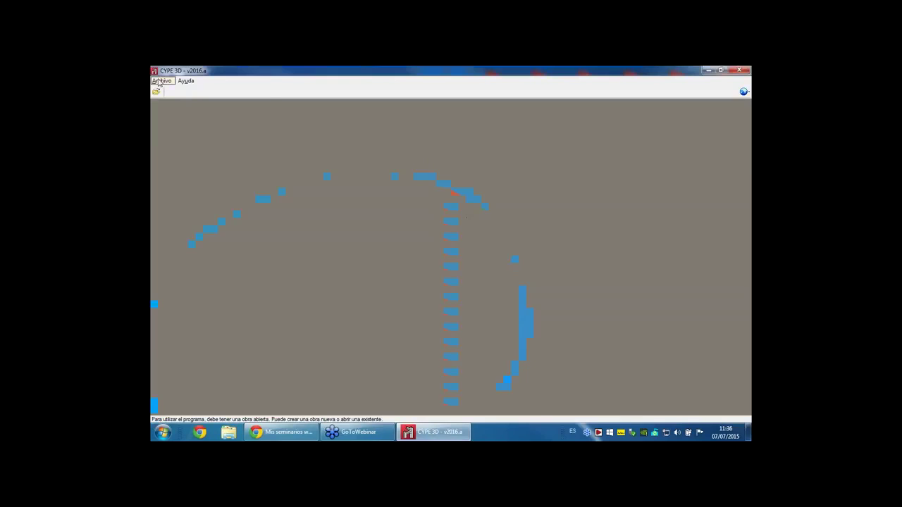
{"action": "left_click", "coordinate": [161, 82]}
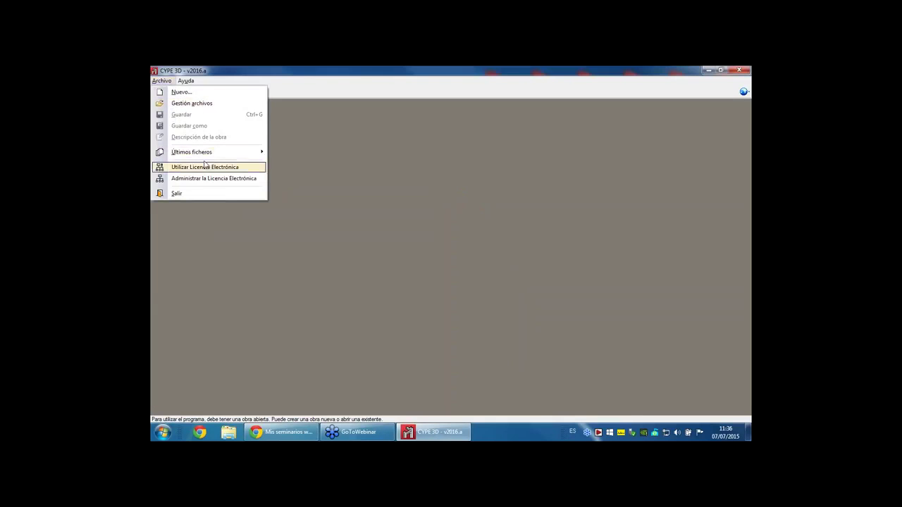
{"action": "mouse_move", "coordinate": [211, 154]}
{"action": "left_click", "coordinate": [341, 155]}
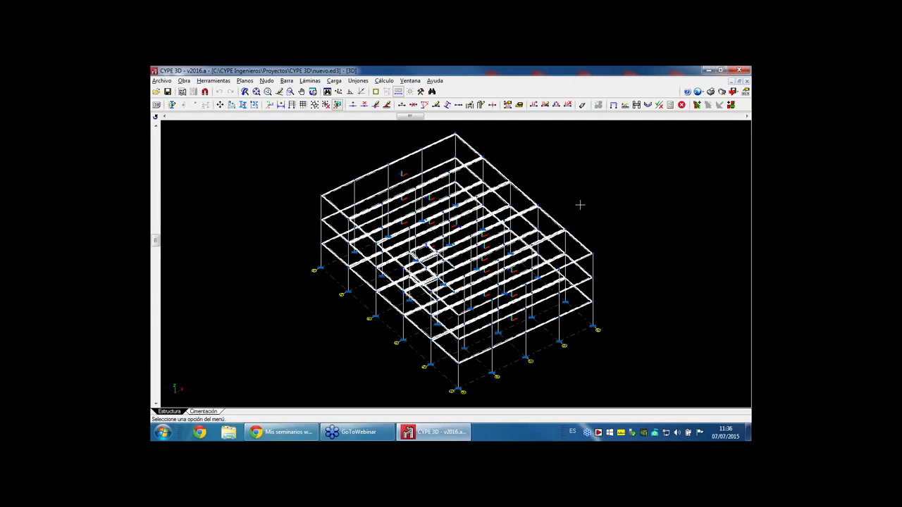
- Open the beam reinforcement editor for Pórtico 1 of Nivel 1 and view its bars and reinforcement area graphs
{"action": "left_click", "coordinate": [286, 80]}
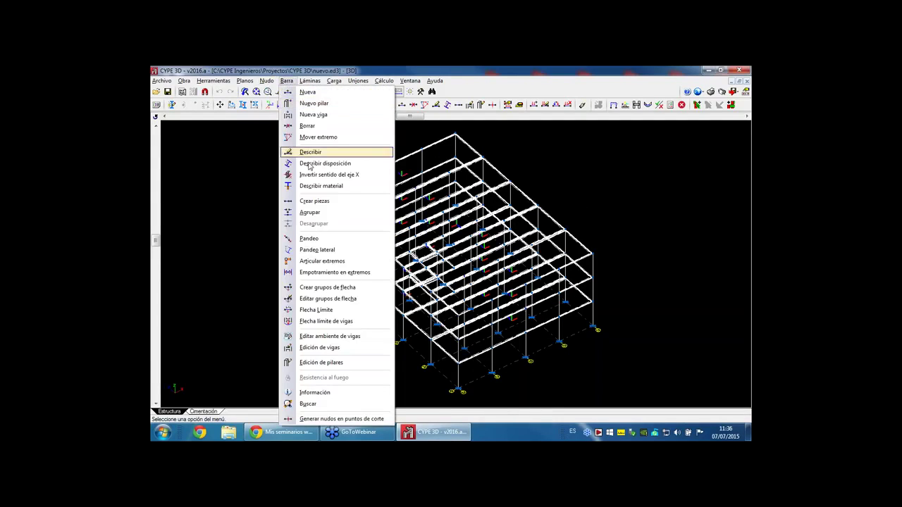
{"action": "left_click", "coordinate": [335, 349]}
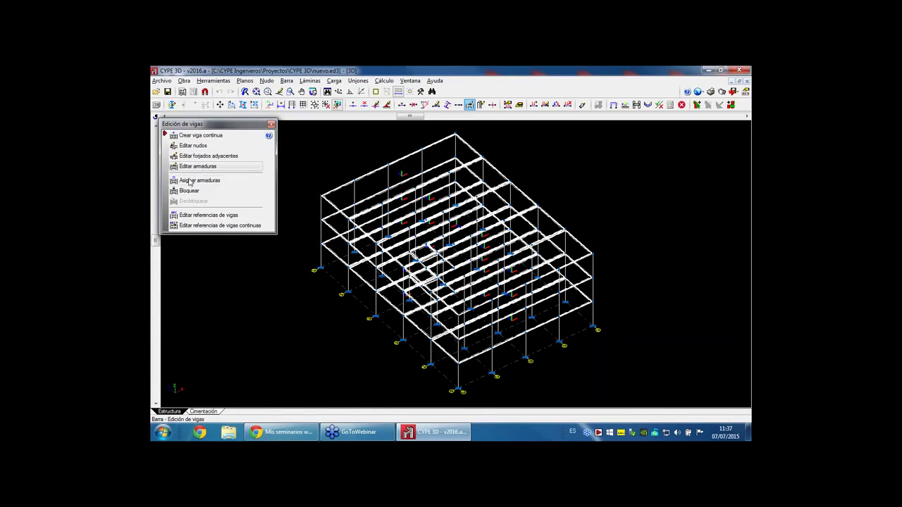
{"action": "left_click", "coordinate": [201, 168]}
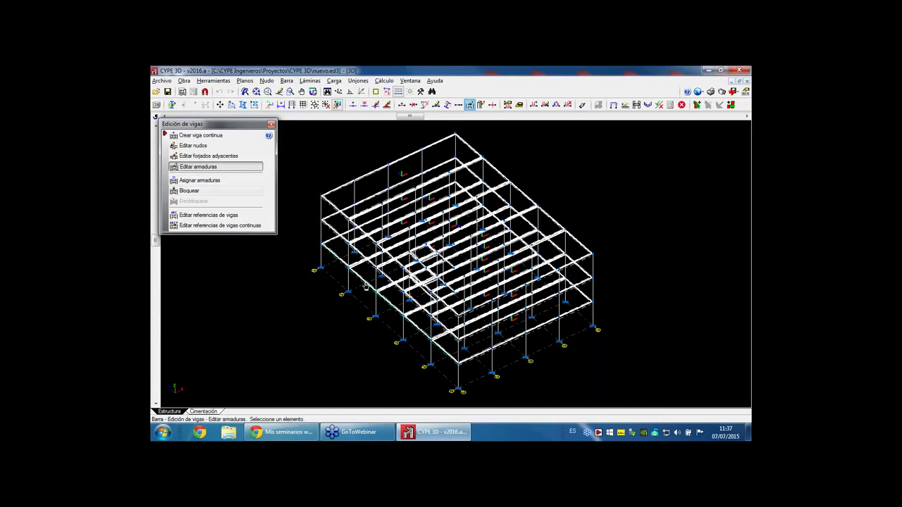
{"action": "left_click", "coordinate": [476, 341]}
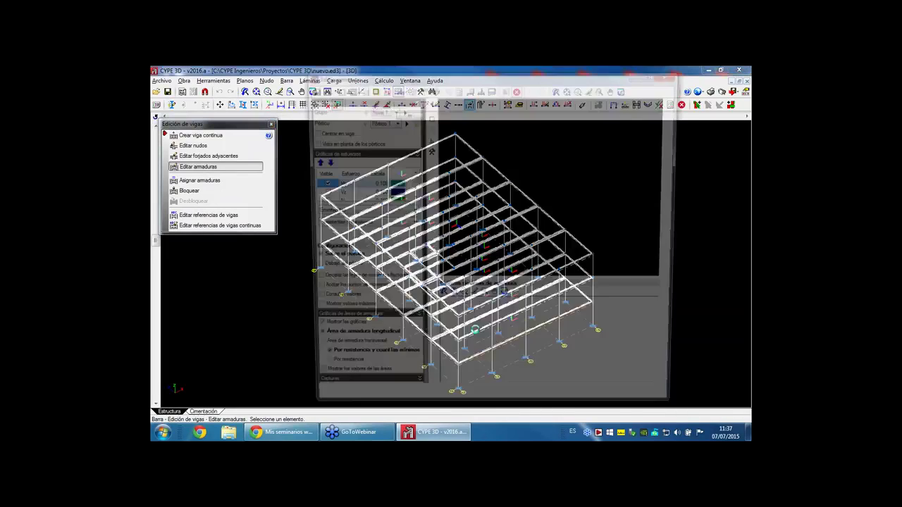
{"action": "scroll", "coordinate": [568, 199], "scroll_direction": "up", "scroll_amount": 3}
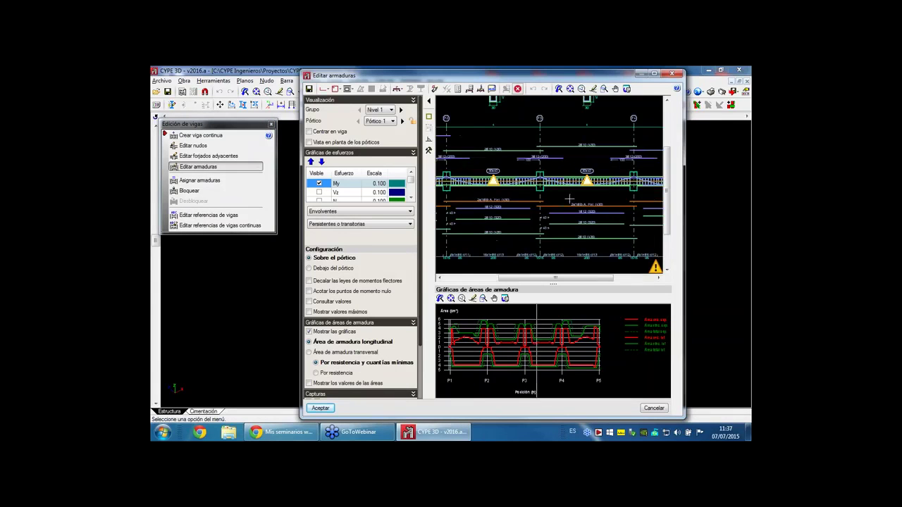
{"action": "left_click", "coordinate": [414, 123]}
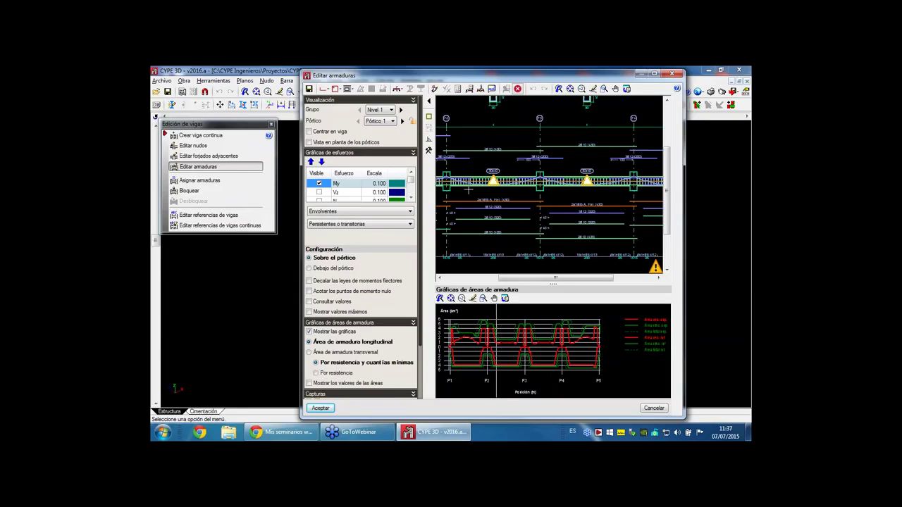
- Uncover the 3D model to see which frame is being edited, and close the reinforcement editor
{"action": "left_click_drag", "start_coordinate": [521, 76], "coordinate": [530, 369]}
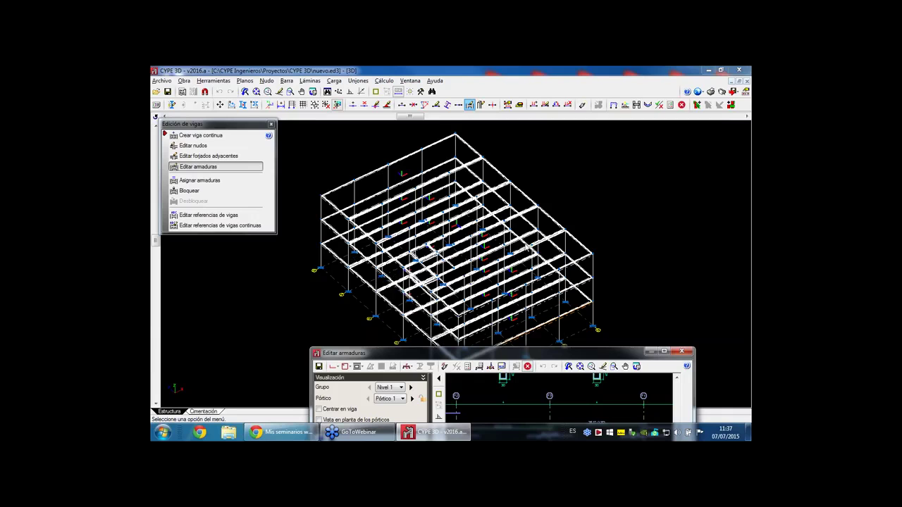
{"action": "left_click_drag", "start_coordinate": [585, 356], "coordinate": [604, 139]}
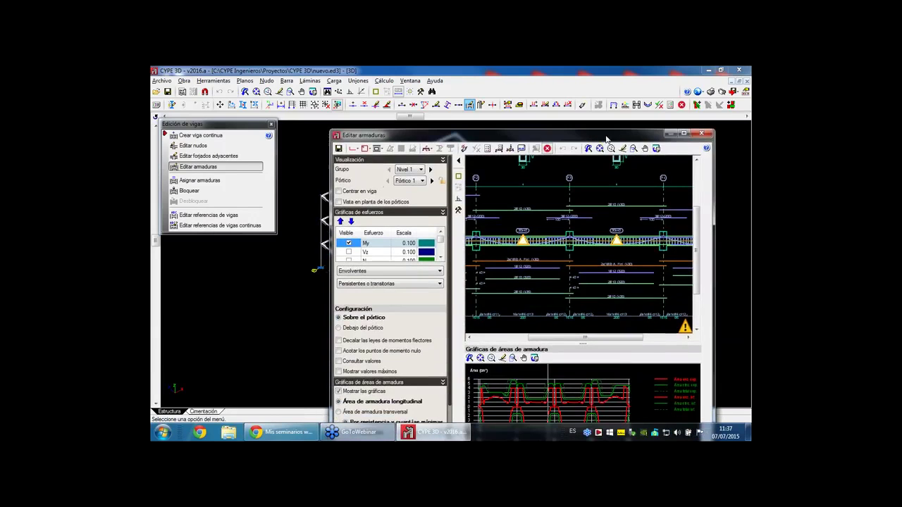
{"action": "left_click", "coordinate": [707, 133]}
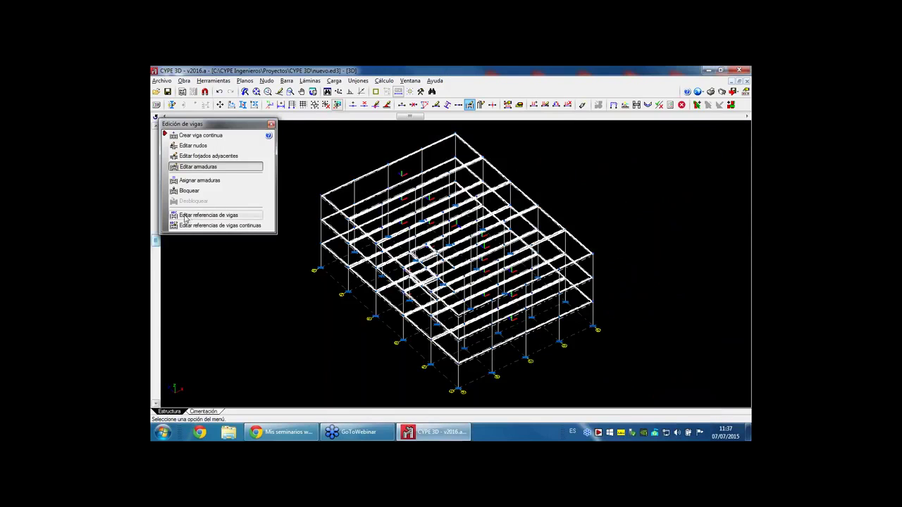
- View the reference settings of beam N2/N6 and of continuous beam Pórtico 1, cancelling both, and finish beam editing
{"action": "left_click", "coordinate": [202, 218]}
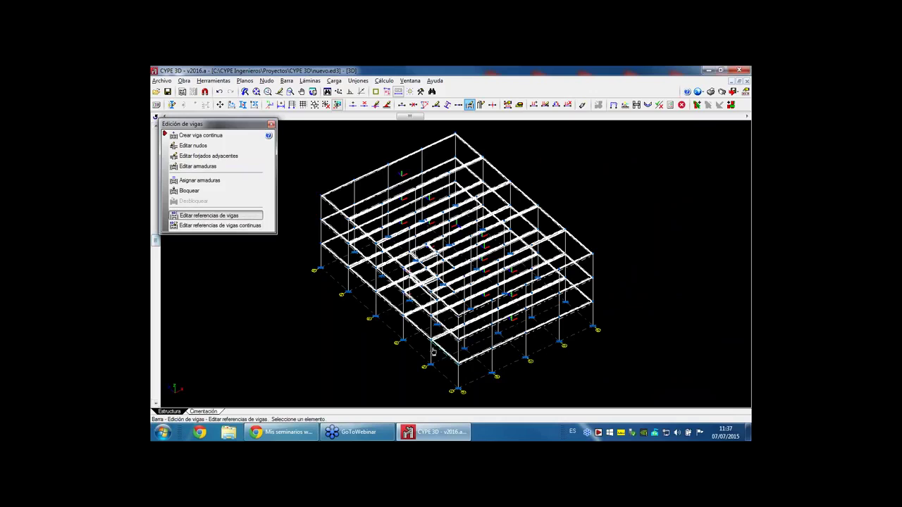
{"action": "left_click", "coordinate": [475, 358]}
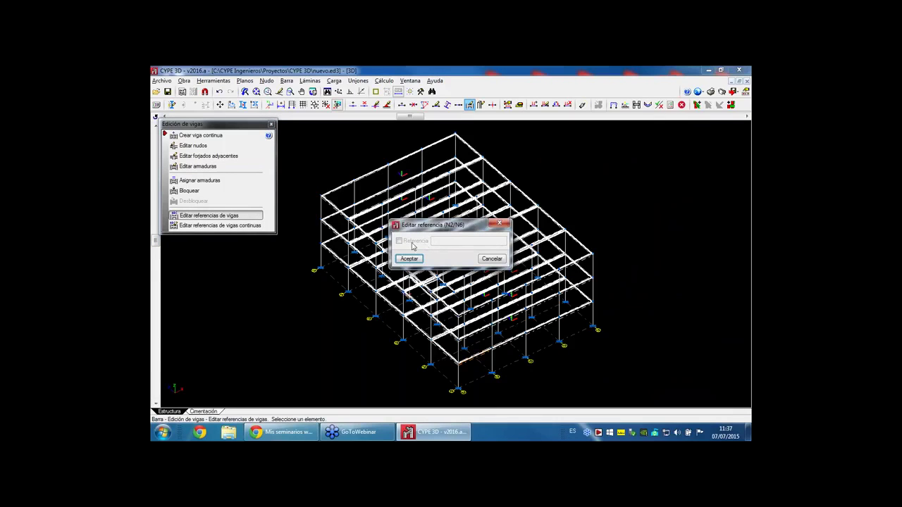
{"action": "left_click", "coordinate": [491, 260]}
{"action": "left_click", "coordinate": [223, 226]}
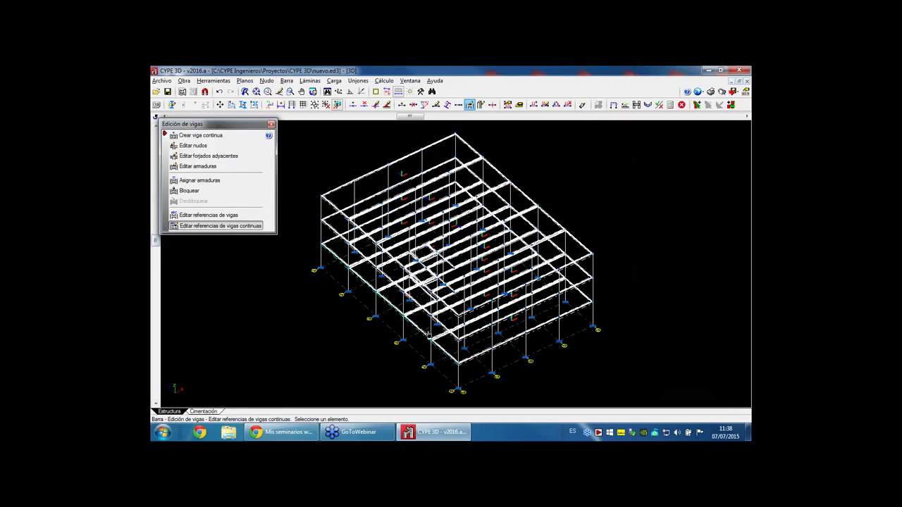
{"action": "left_click", "coordinate": [535, 330]}
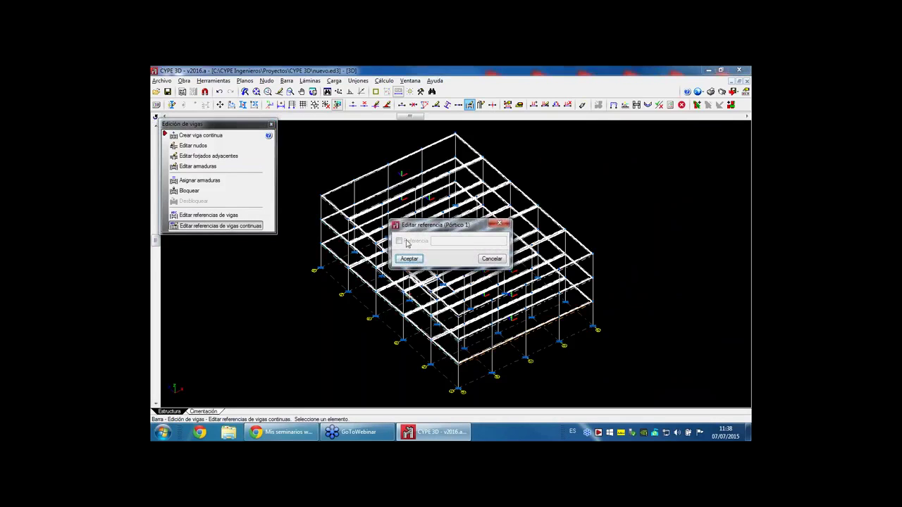
{"action": "left_click", "coordinate": [491, 259]}
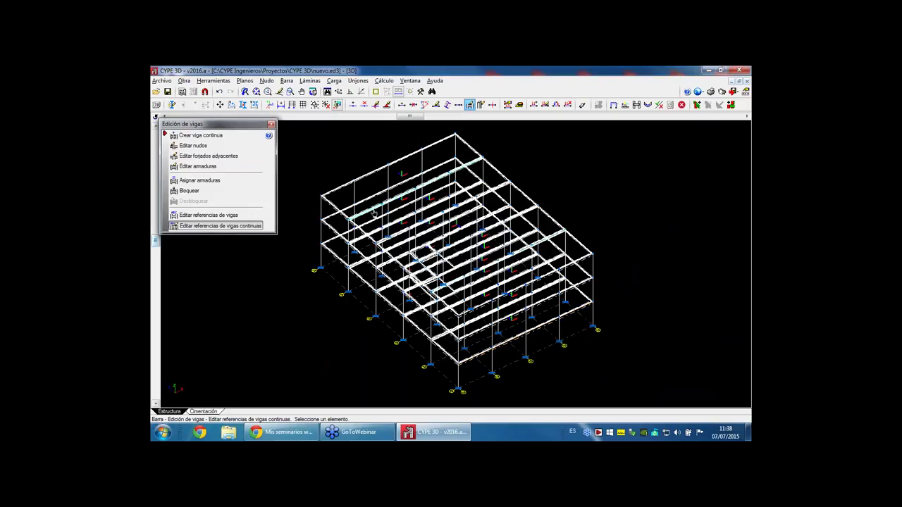
{"action": "left_click", "coordinate": [270, 124]}
- Open the column reinforcement editor for the front corner column, P1
{"action": "left_click", "coordinate": [310, 82]}
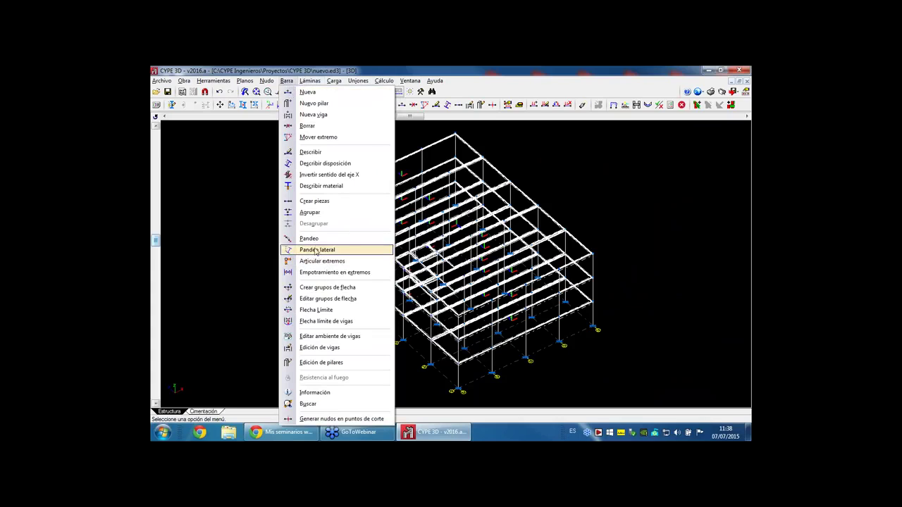
{"action": "left_click", "coordinate": [320, 362]}
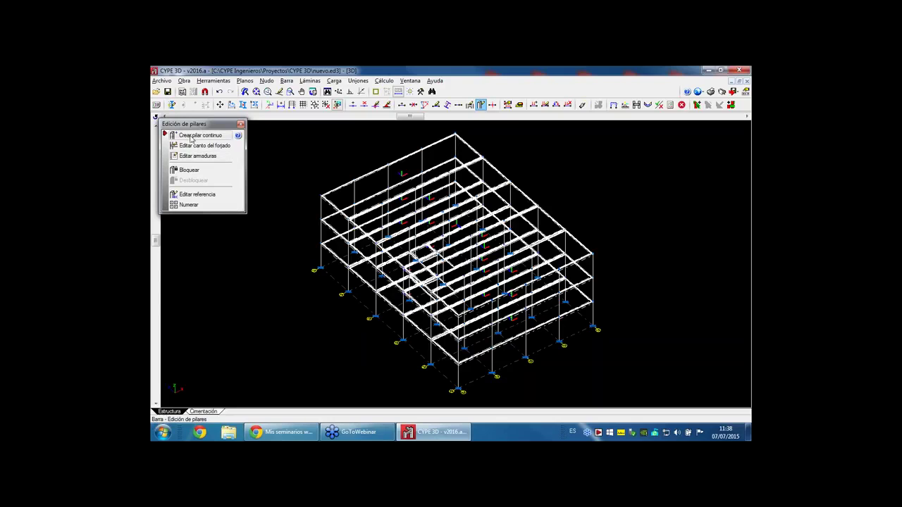
{"action": "left_click", "coordinate": [197, 156]}
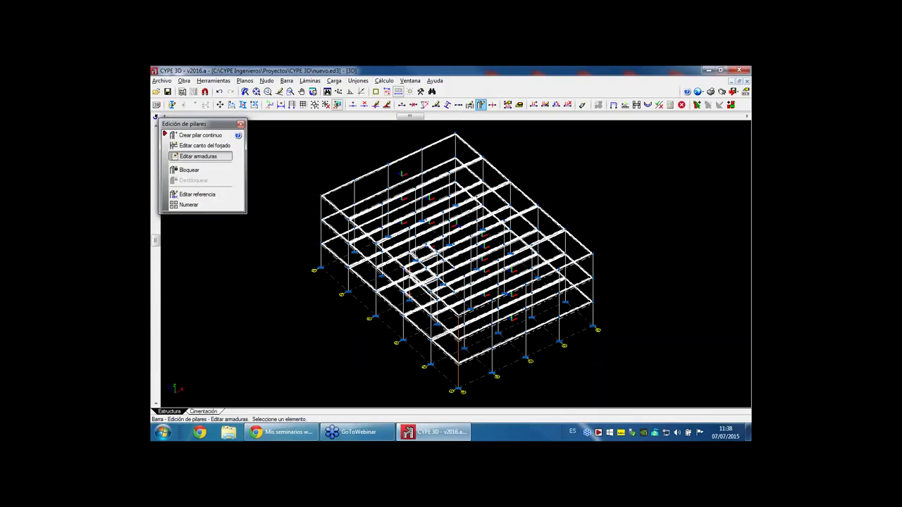
{"action": "left_click", "coordinate": [458, 375]}
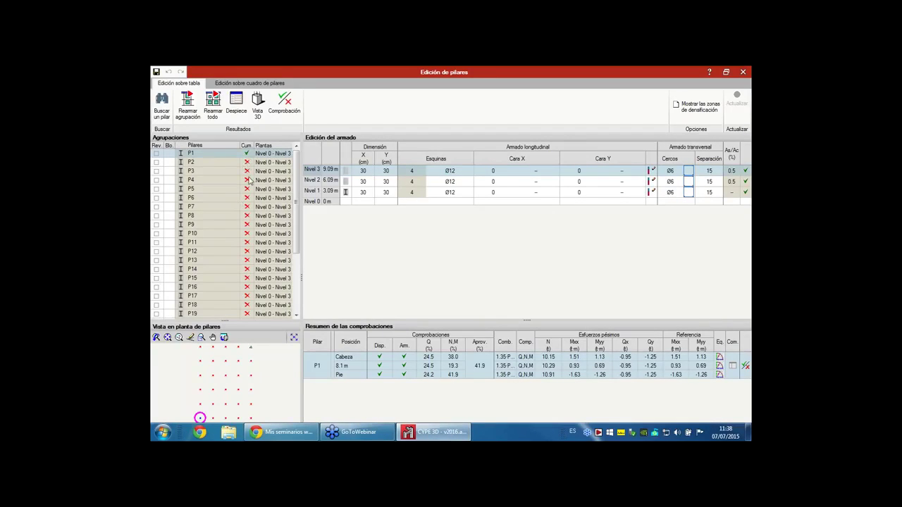
- Review the reinforcement and check summaries of columns P2, P3 and P4
{"action": "left_click", "coordinate": [221, 163]}
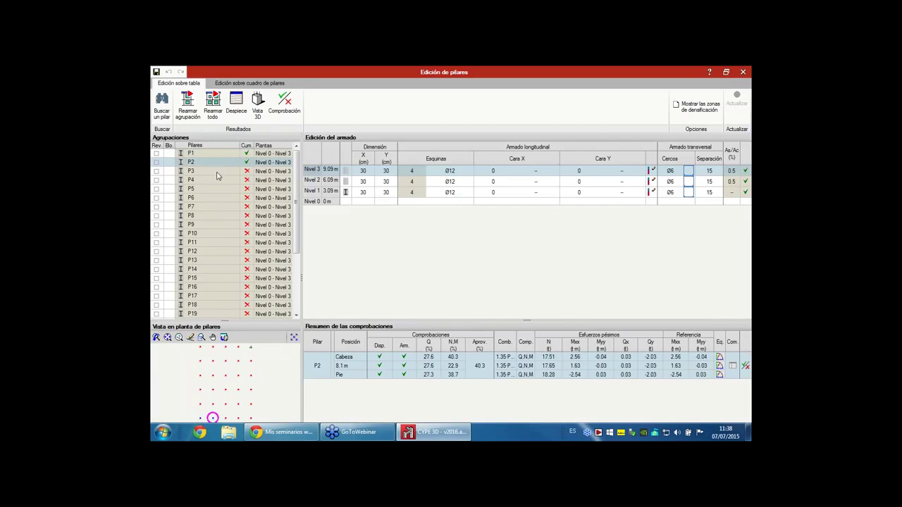
{"action": "left_click", "coordinate": [219, 173]}
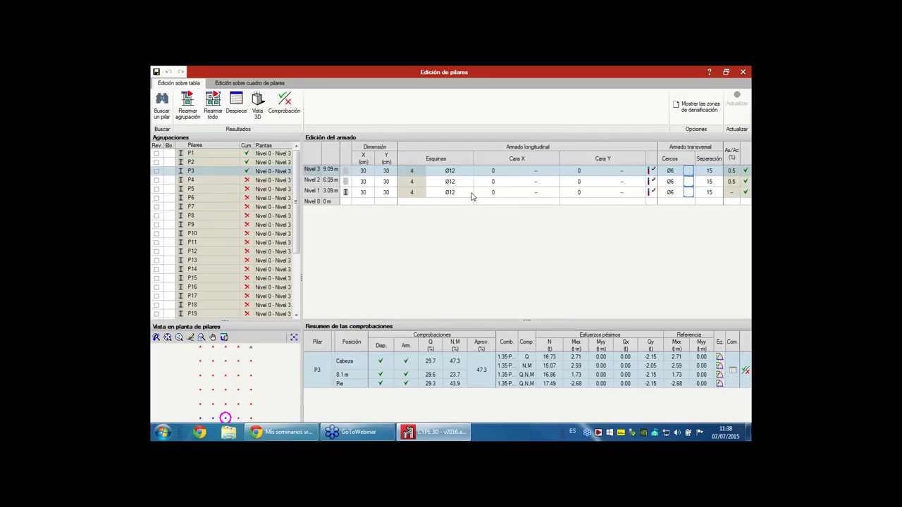
{"action": "left_click", "coordinate": [211, 181]}
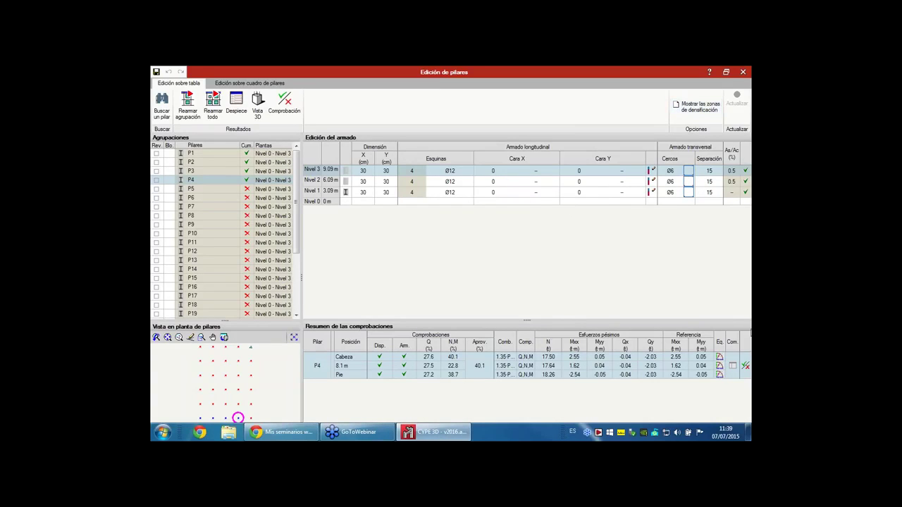
- Review the reinforcement and check summaries of column P1 and of columns P5 to P8
{"action": "left_click", "coordinate": [200, 154]}
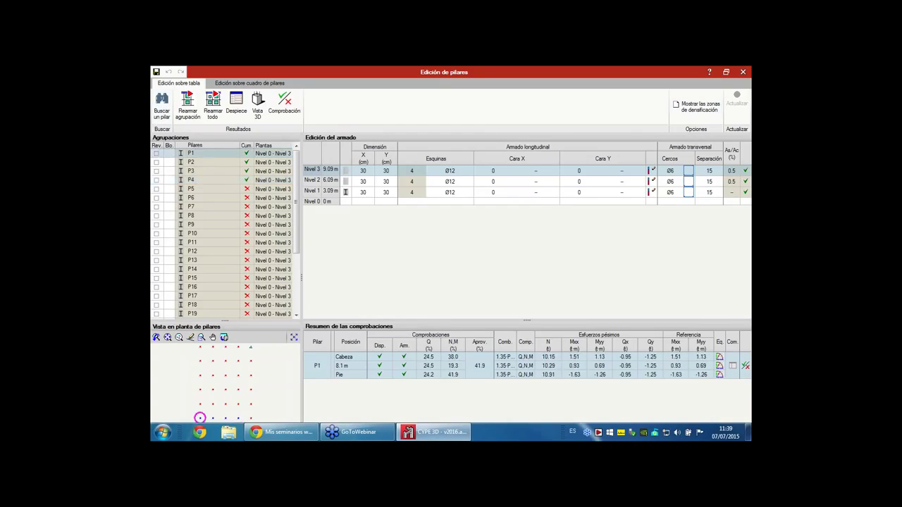
{"action": "left_click", "coordinate": [209, 190]}
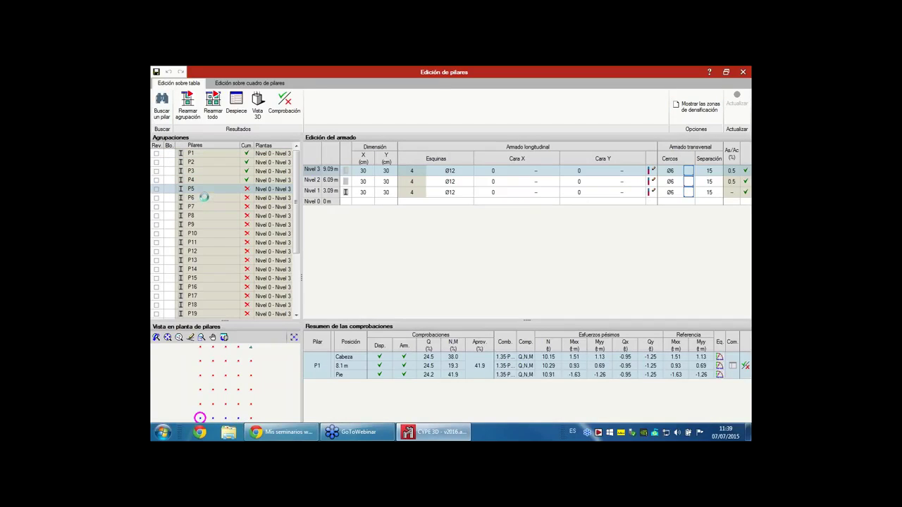
{"action": "left_click", "coordinate": [205, 200]}
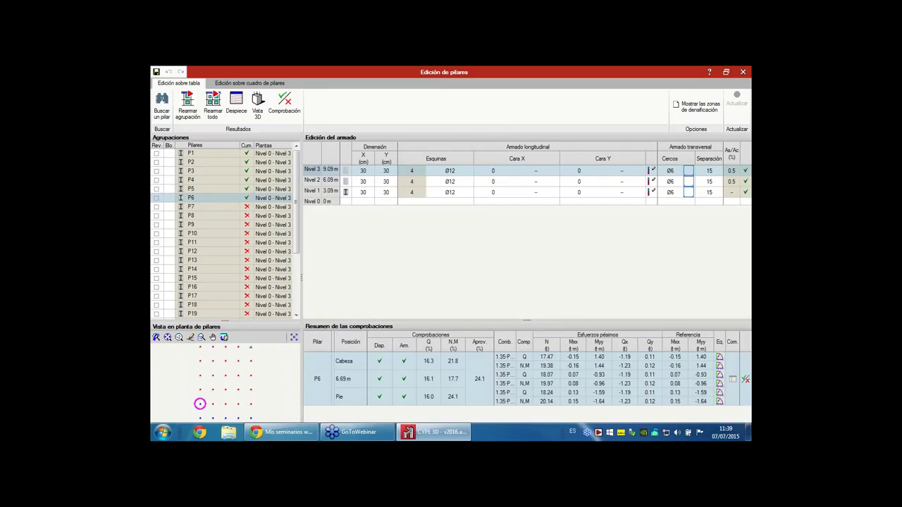
{"action": "left_click", "coordinate": [209, 208]}
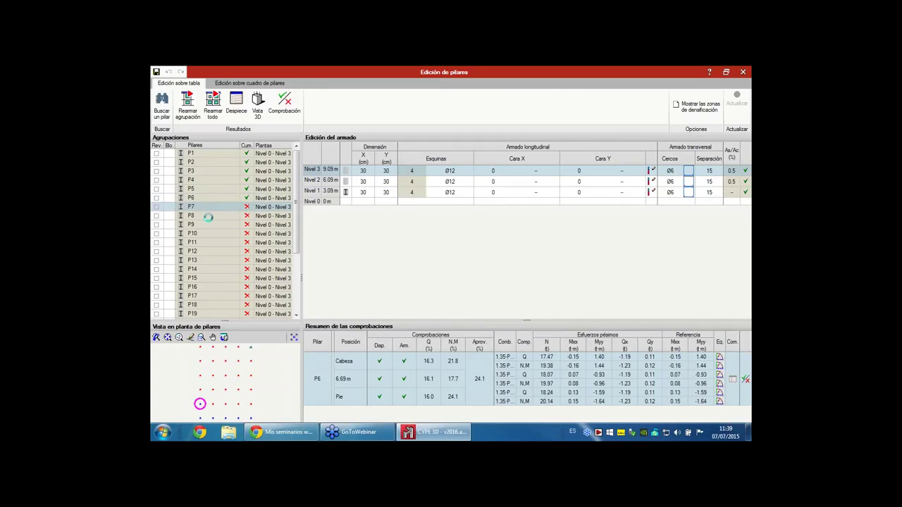
{"action": "left_click", "coordinate": [208, 216]}
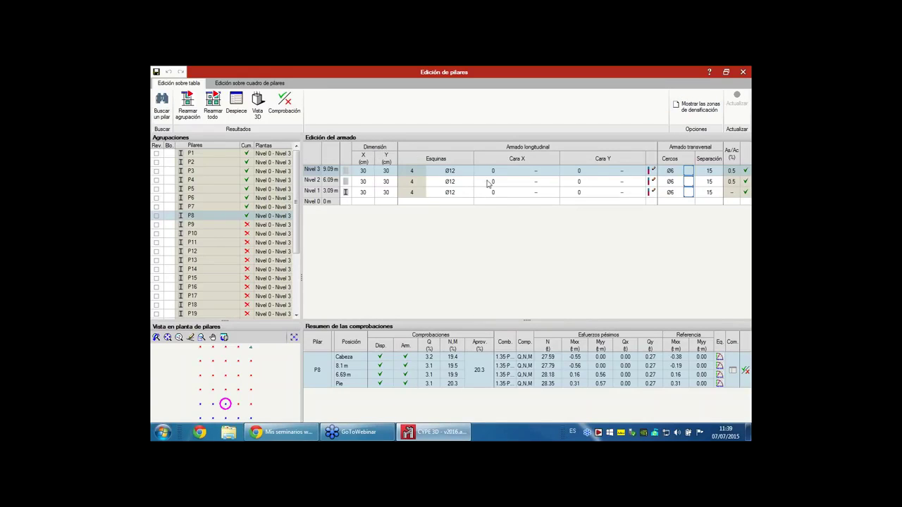
- Set column P1's X-face longitudinal reinforcement to 2 Ø16 bars on Nivel 3 and Nivel 2
{"action": "left_click", "coordinate": [194, 153]}
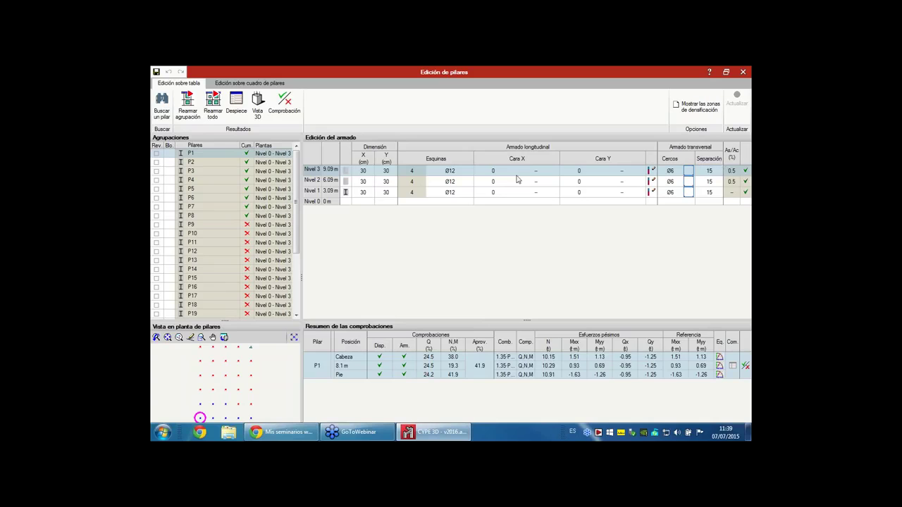
{"action": "left_click", "coordinate": [463, 183]}
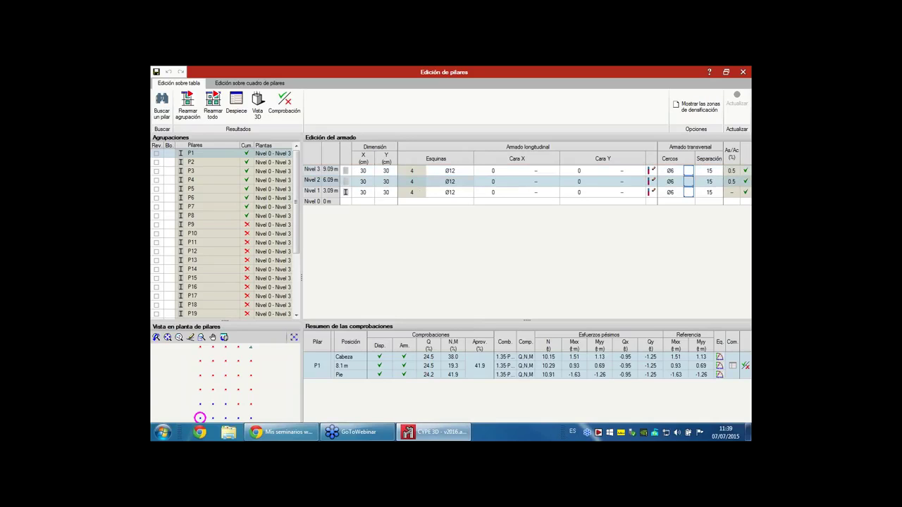
{"action": "left_click", "coordinate": [484, 170]}
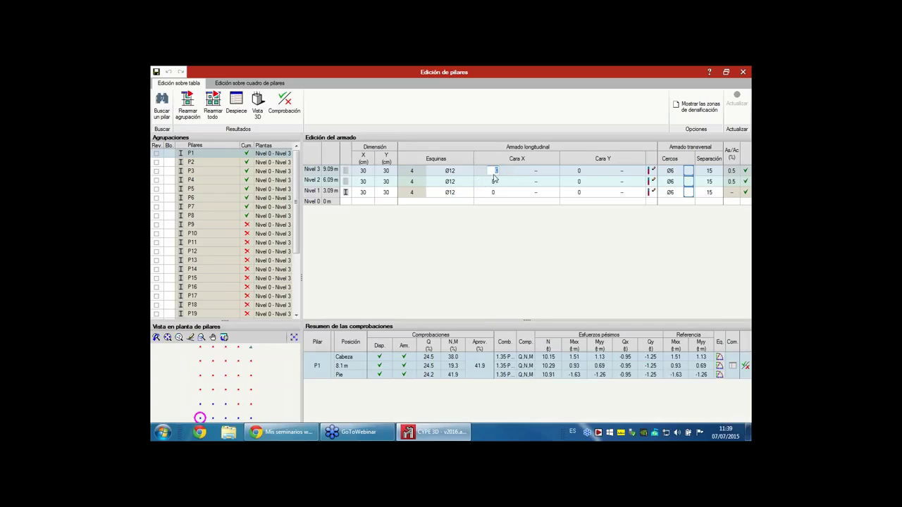
{"action": "type", "text": "2"}
{"action": "key", "text": "Tab"}
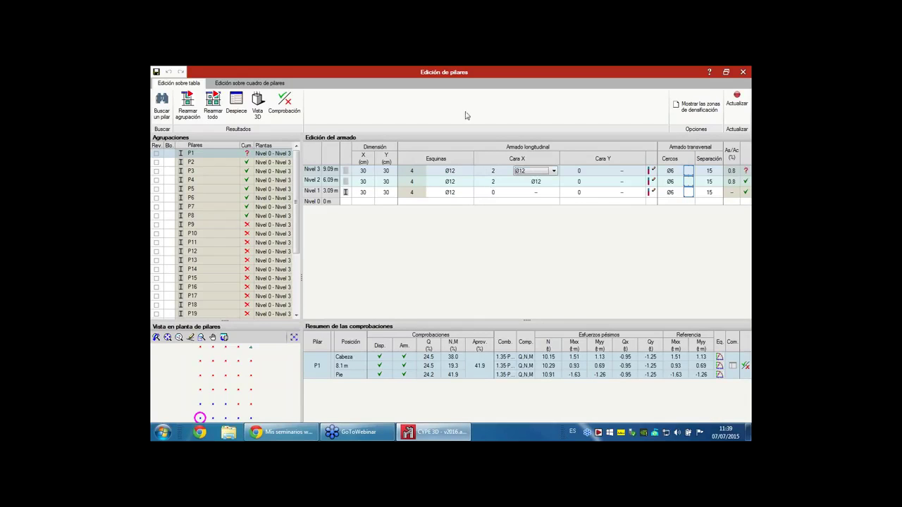
{"action": "left_click", "coordinate": [553, 172]}
{"action": "left_click", "coordinate": [544, 186]}
{"action": "left_click", "coordinate": [493, 195]}
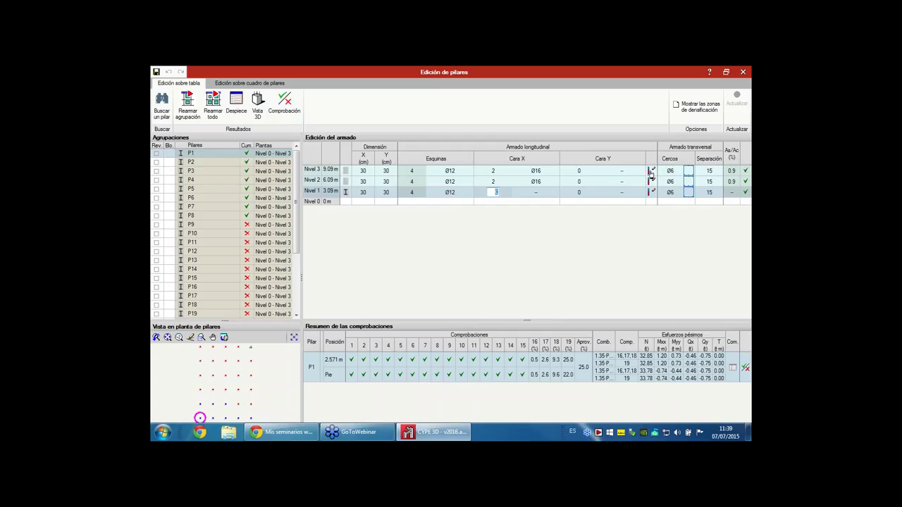
- View column P1's anchorage and lap lengths for Nivel 3, cancel without changes, and open those for Nivel 2
{"action": "left_click", "coordinate": [649, 172]}
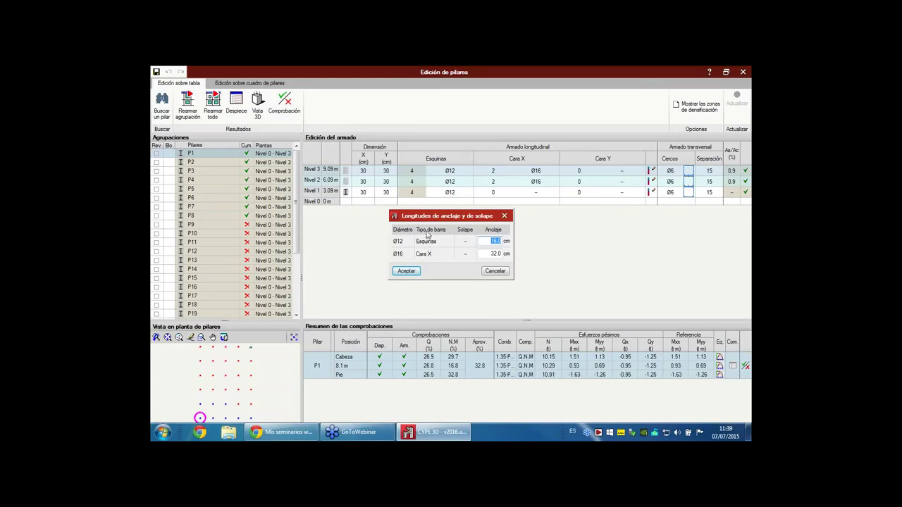
{"action": "left_click", "coordinate": [492, 271]}
{"action": "left_click", "coordinate": [652, 182]}
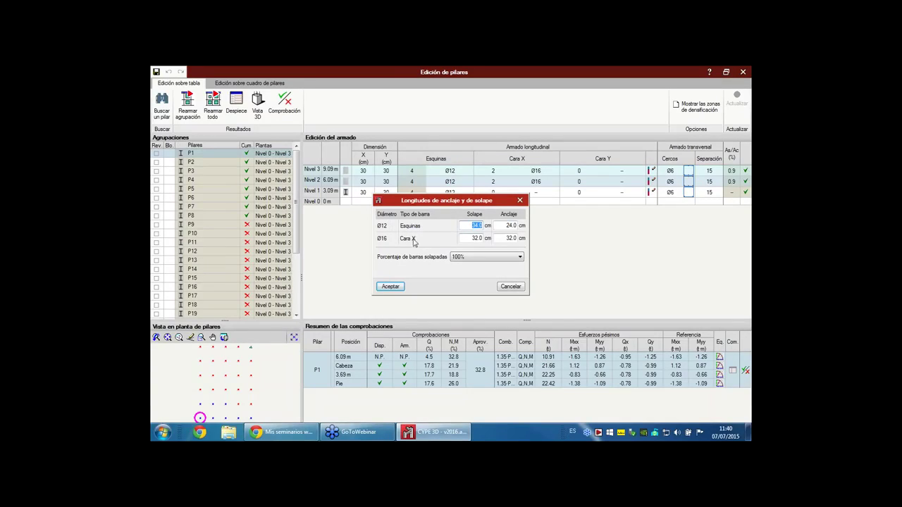
- Review the lapped-bar percentage options in the anchorage and lap lengths settings and close them without changes
{"action": "left_click", "coordinate": [471, 260]}
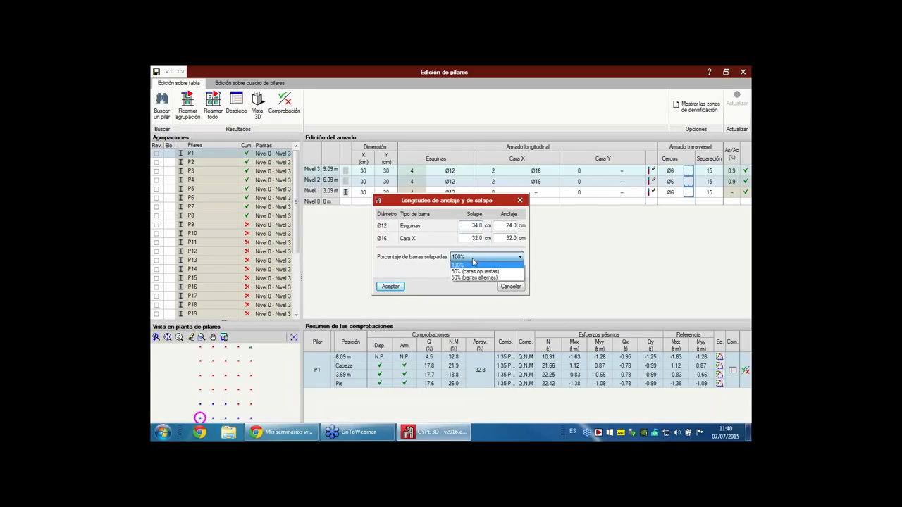
{"action": "left_click", "coordinate": [520, 289]}
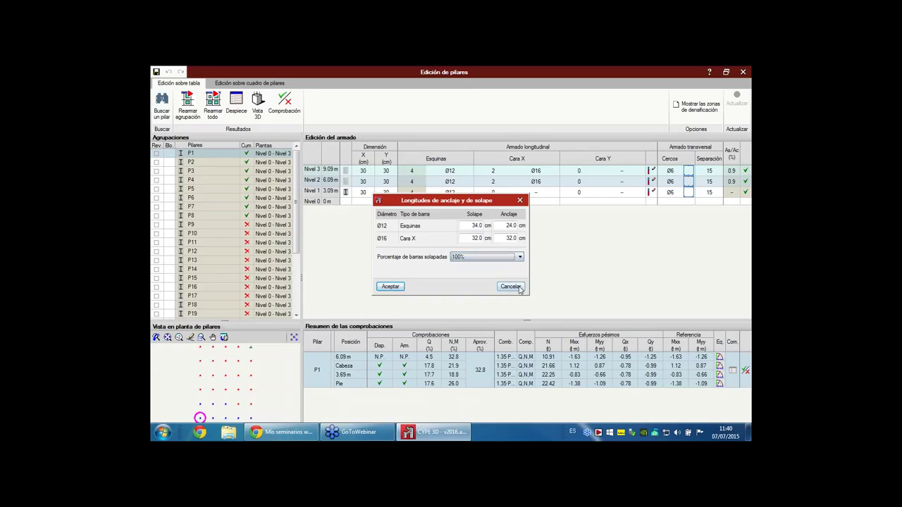
{"action": "left_click", "coordinate": [520, 200]}
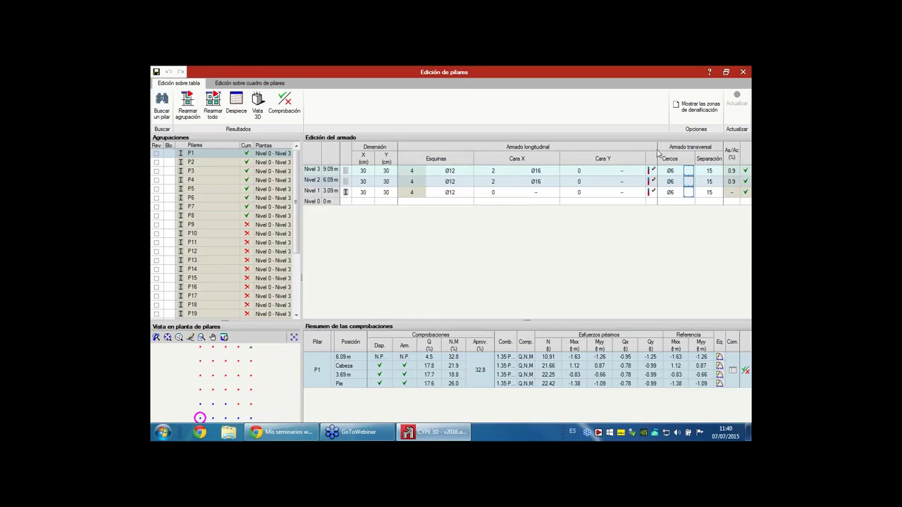
- Try a triangular generic stirrup in P1's Nivel 3 section, through the two lower corner bars and the upper middle bar
{"action": "left_click", "coordinate": [669, 171]}
{"action": "left_click", "coordinate": [688, 172]}
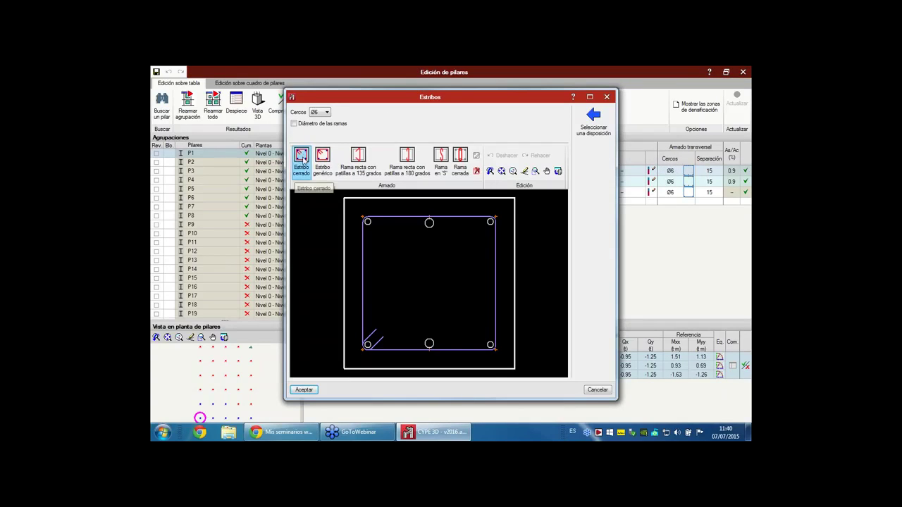
{"action": "left_click", "coordinate": [324, 157]}
{"action": "left_click", "coordinate": [367, 345]}
{"action": "left_click", "coordinate": [429, 223]}
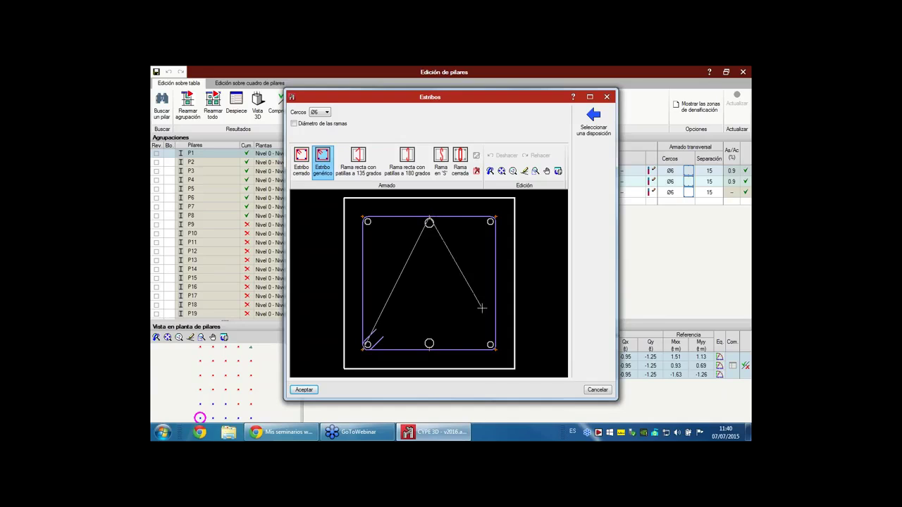
{"action": "left_click", "coordinate": [494, 347]}
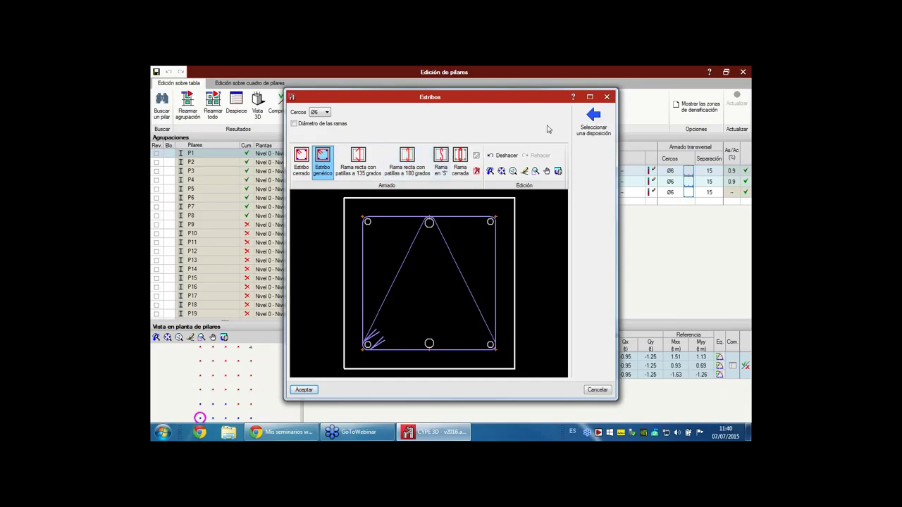
- Preview the predefined stirrup arrangements with volumes 53.09 and 81.37, and cancel without applying one
{"action": "left_click", "coordinate": [595, 118]}
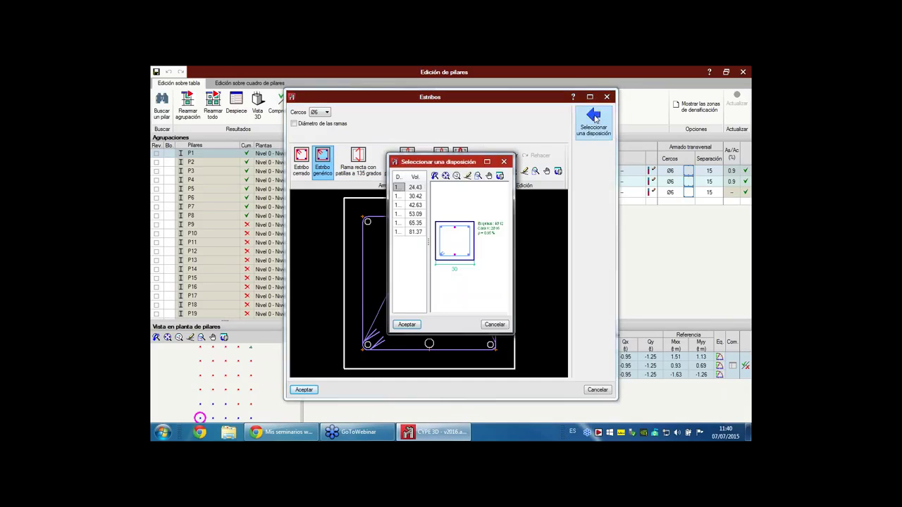
{"action": "left_click", "coordinate": [416, 213]}
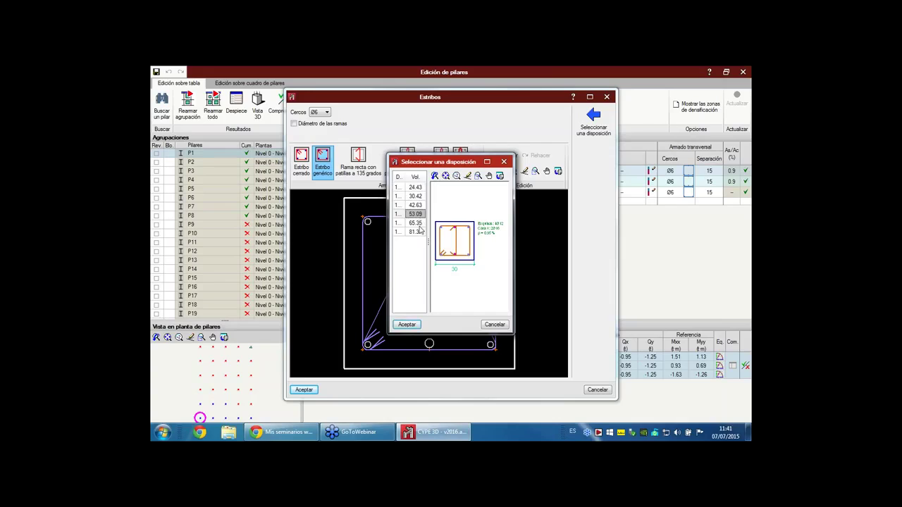
{"action": "left_click", "coordinate": [418, 231]}
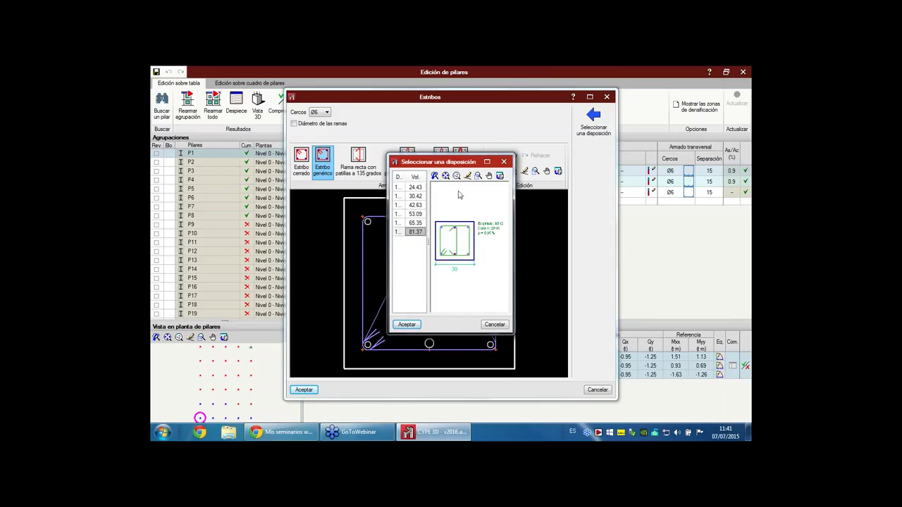
{"action": "left_click", "coordinate": [494, 324]}
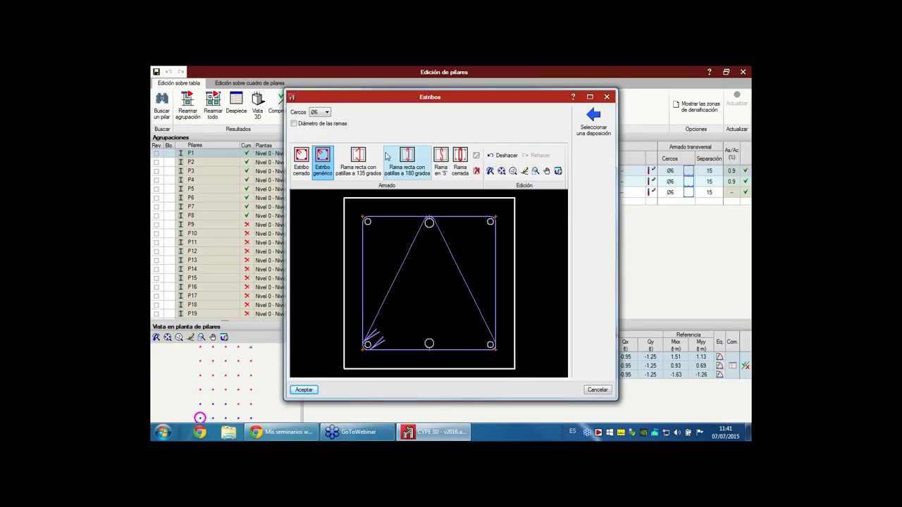
- Try enabling a separate diameter for the stirrup branches and discard all the stirrup edits
{"action": "left_click", "coordinate": [310, 125]}
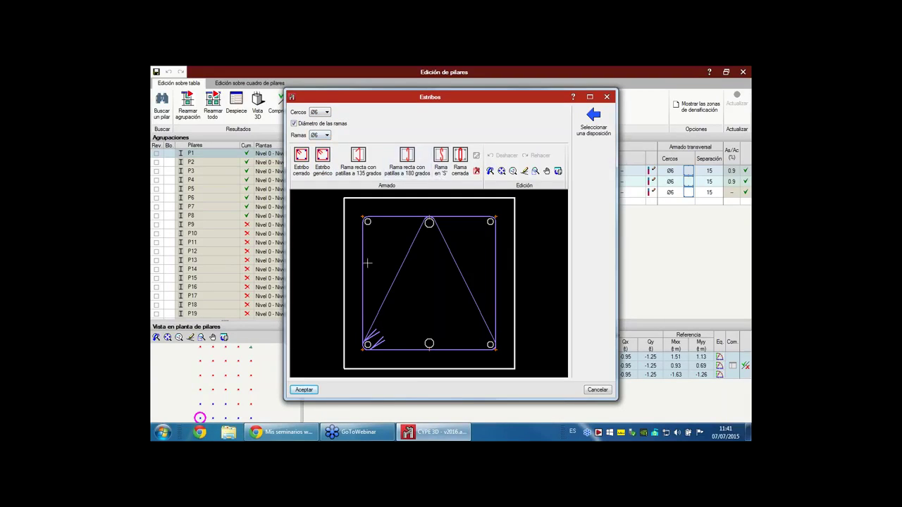
{"action": "left_click", "coordinate": [598, 391]}
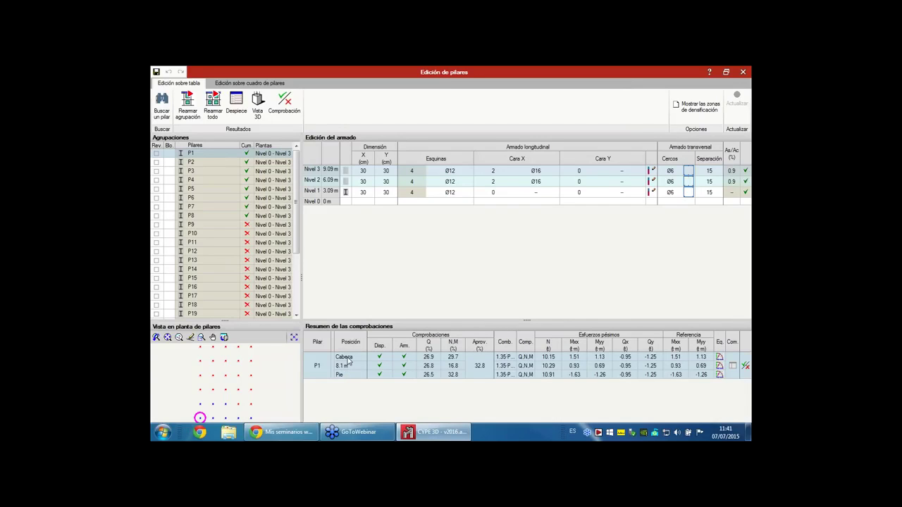
- Examine the section equilibrium diagram of P1's Nivel 2 span at the 6.09 m position and close it
{"action": "left_click", "coordinate": [366, 182]}
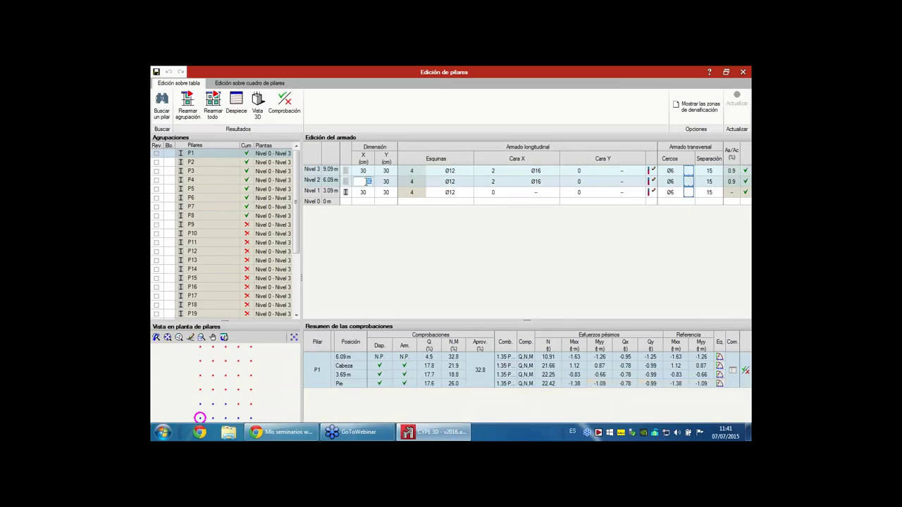
{"action": "left_click", "coordinate": [347, 181]}
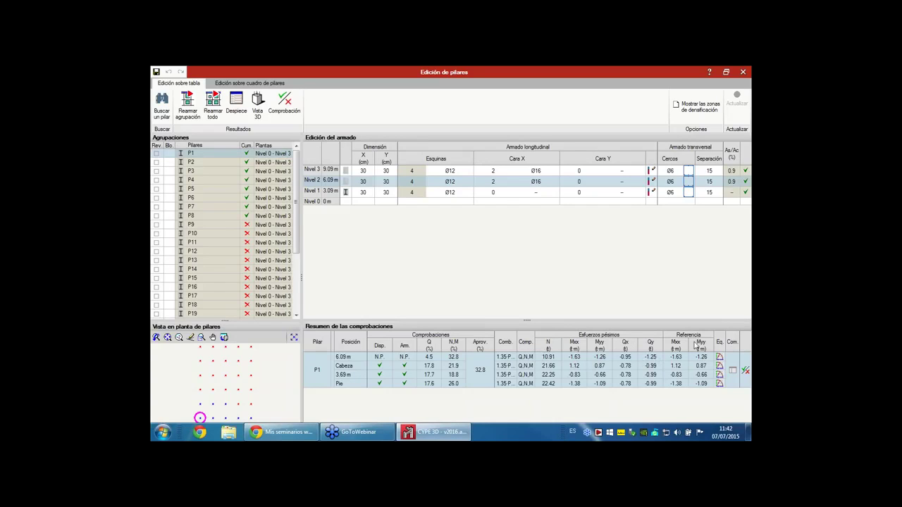
{"action": "left_click", "coordinate": [719, 357]}
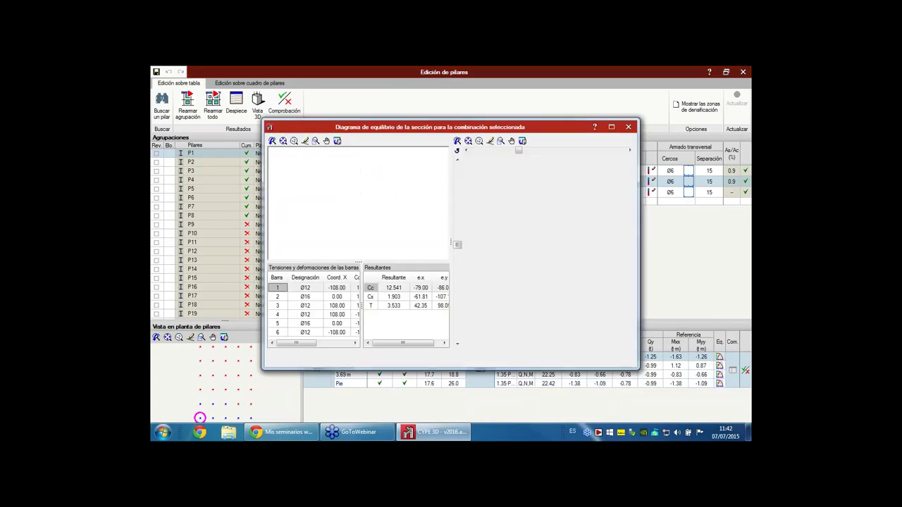
{"action": "mouse_move", "coordinate": [574, 300]}
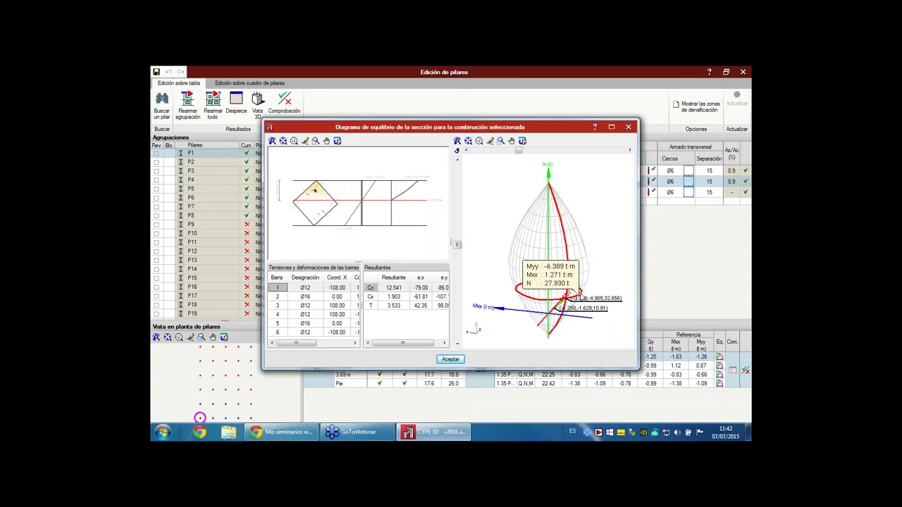
{"action": "right_click", "coordinate": [625, 147]}
{"action": "left_click", "coordinate": [632, 128]}
{"action": "left_click", "coordinate": [629, 128]}
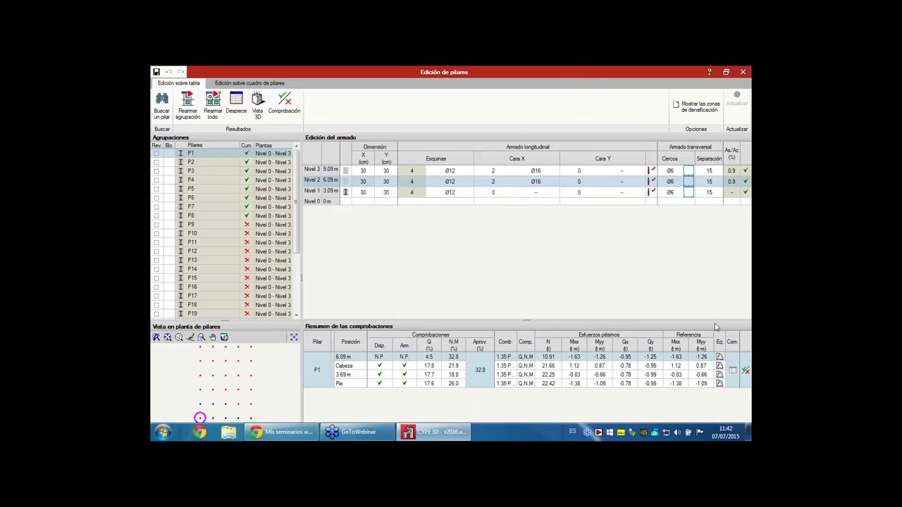
- Examine the list of checks for all combinations of P1's Nivel 2 span, including the second combination's bar stresses and strains
{"action": "left_click", "coordinate": [729, 371]}
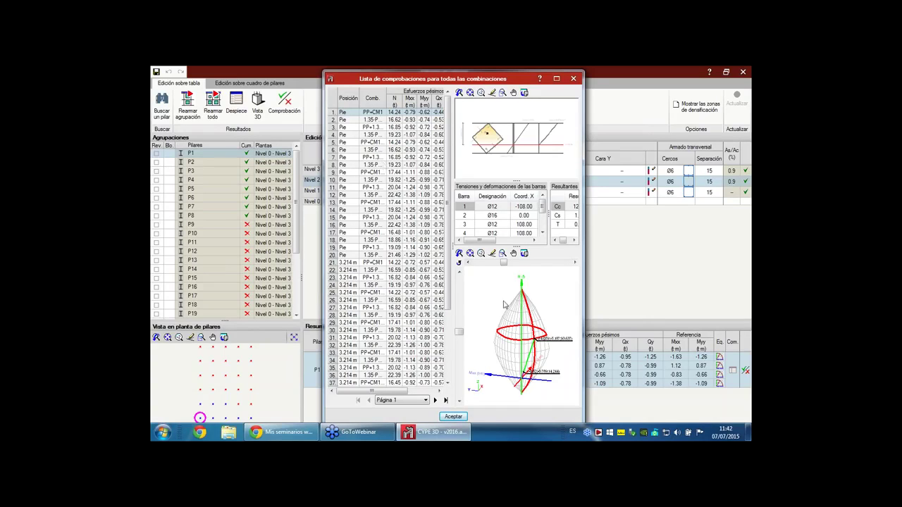
{"action": "left_click", "coordinate": [379, 120]}
{"action": "double_click", "coordinate": [485, 79]}
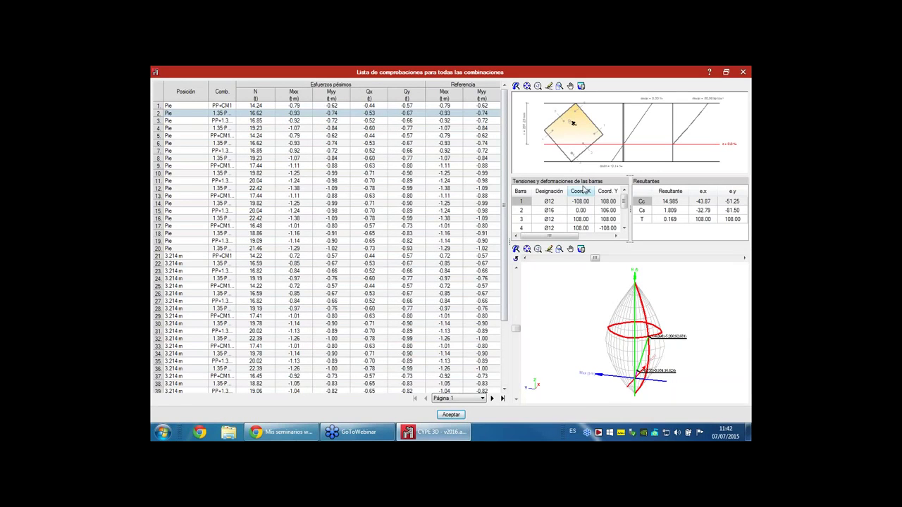
{"action": "left_click_drag", "start_coordinate": [564, 237], "coordinate": [604, 240]}
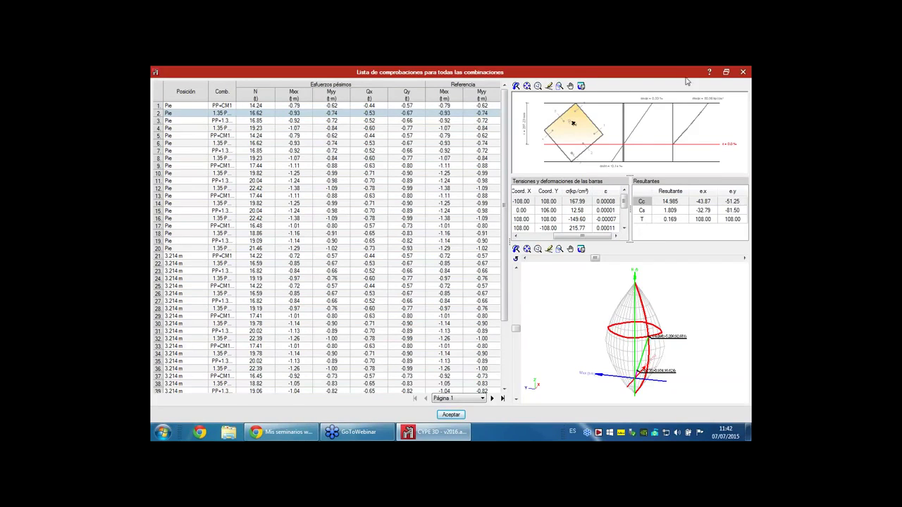
{"action": "left_click", "coordinate": [744, 72]}
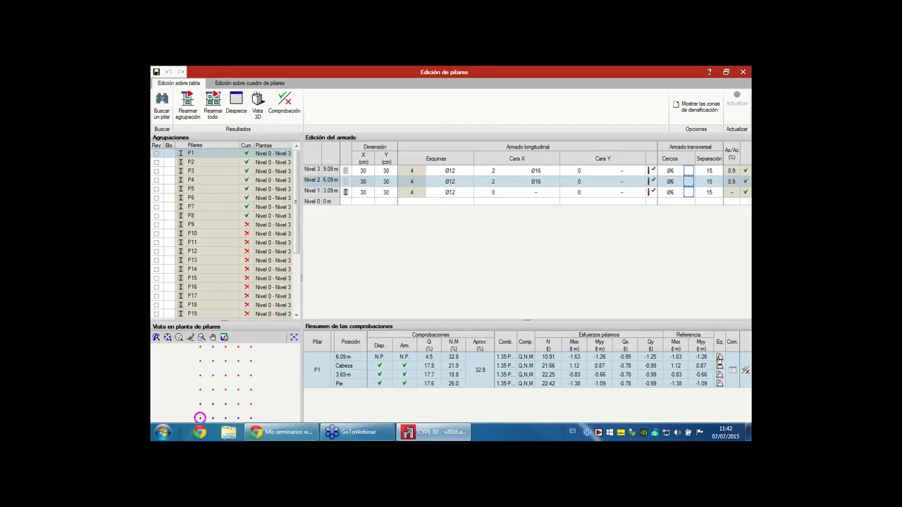
- Review P1's EHE-08 check report for minimum and maximum reinforcement, shear and normal stresses, and close it
{"action": "left_click", "coordinate": [745, 369]}
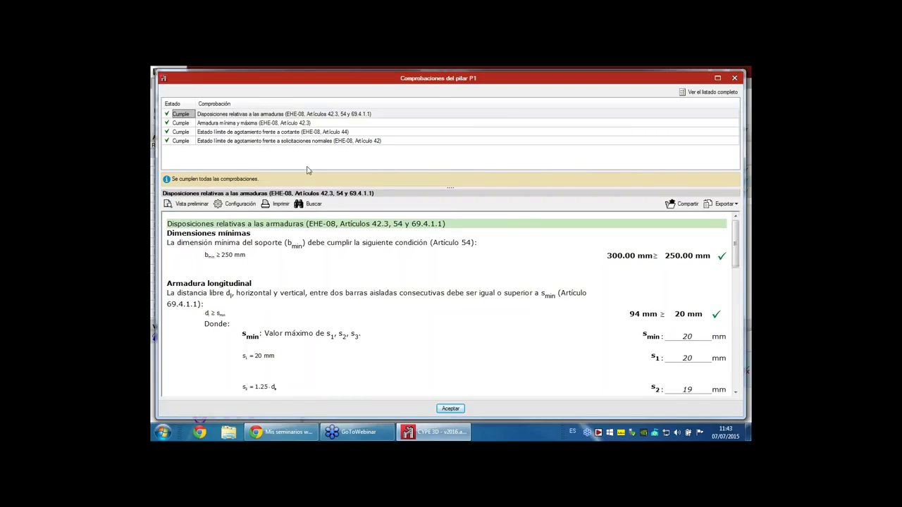
{"action": "left_click", "coordinate": [220, 123]}
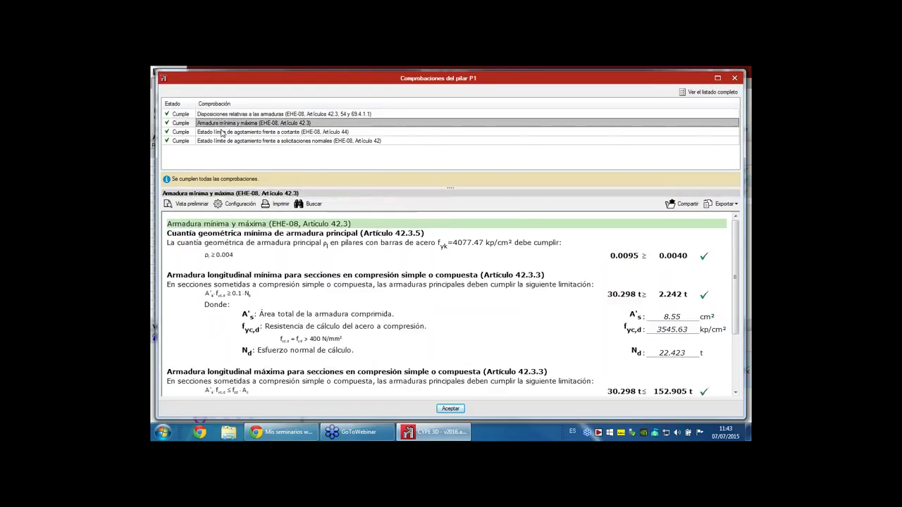
{"action": "left_click", "coordinate": [224, 131]}
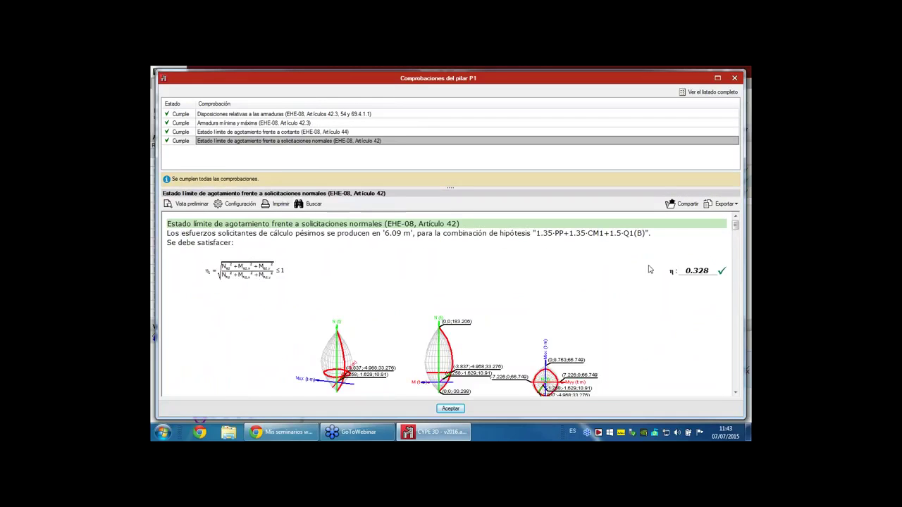
{"action": "mouse_move", "coordinate": [738, 229]}
{"action": "left_mouse_down"}
{"action": "mouse_move", "coordinate": [742, 319]}
{"action": "mouse_move", "coordinate": [736, 224]}
{"action": "left_mouse_up"}
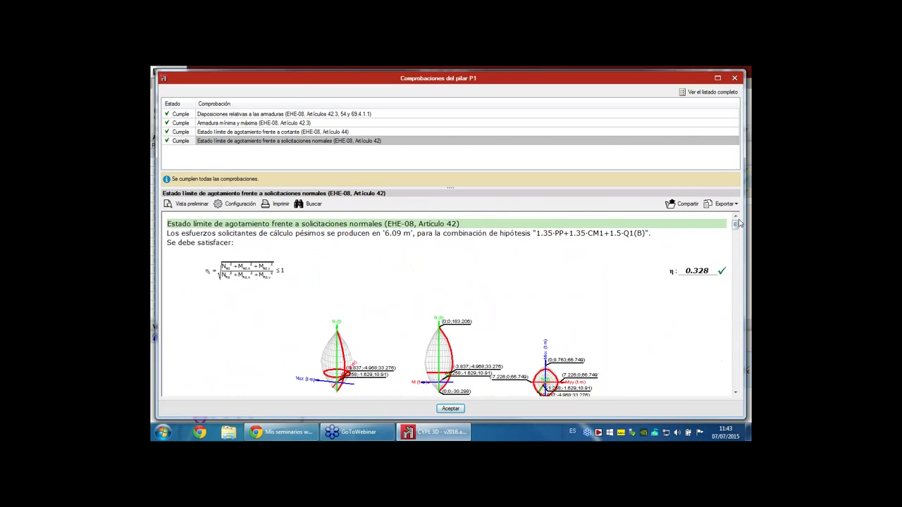
{"action": "left_click", "coordinate": [734, 79]}
- Inspect the section type settings of P1 at Nivel 1 and cancel without changes
{"action": "left_click", "coordinate": [345, 193]}
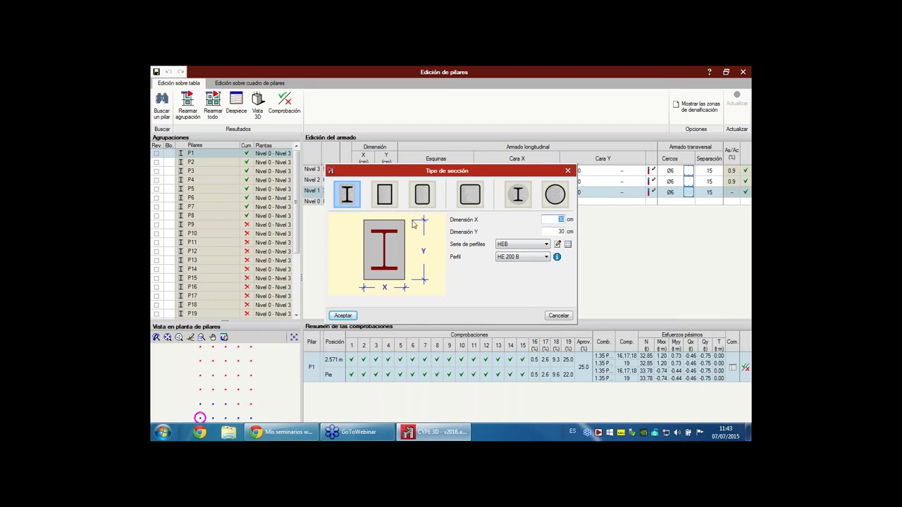
{"action": "left_click", "coordinate": [560, 316]}
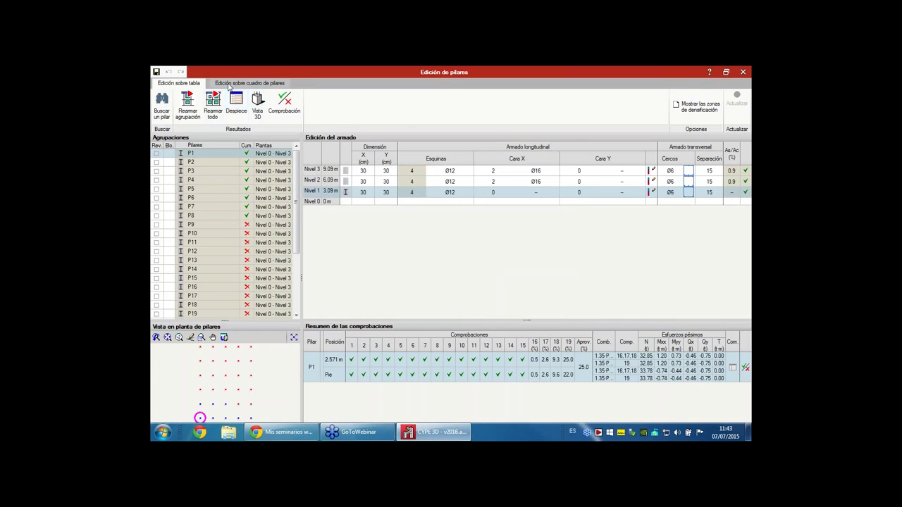
- Switch to editing on the column schedule and join columns P1 and P2 into one group
{"action": "left_click", "coordinate": [229, 84]}
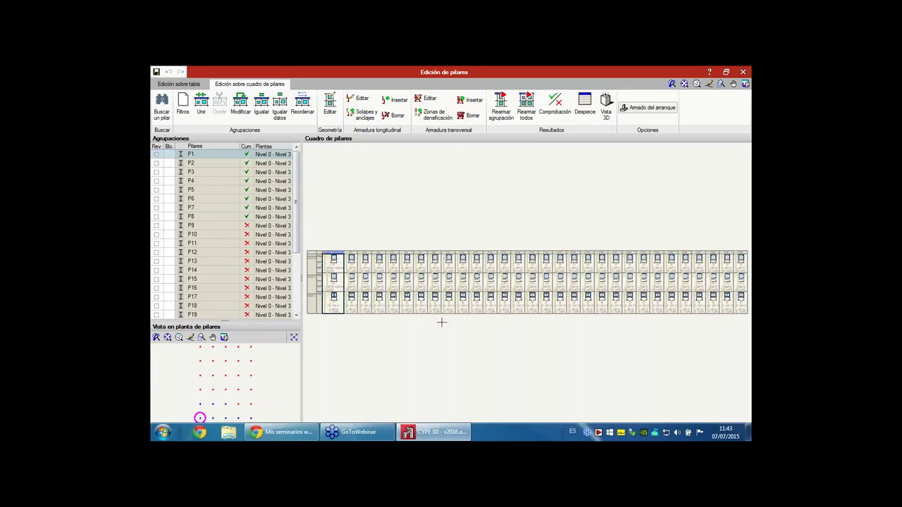
{"action": "scroll", "coordinate": [441, 322], "scroll_direction": "up", "scroll_amount": 5}
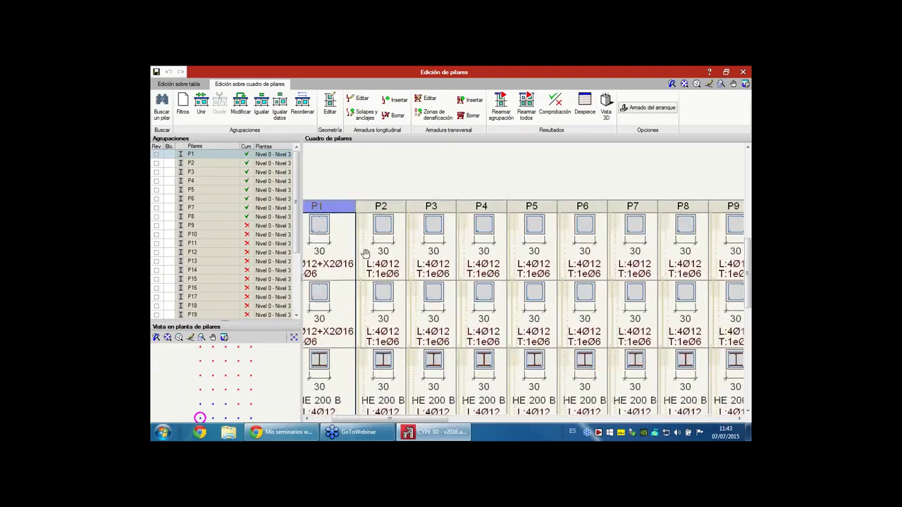
{"action": "scroll", "coordinate": [423, 232], "scroll_direction": "up", "scroll_amount": 2}
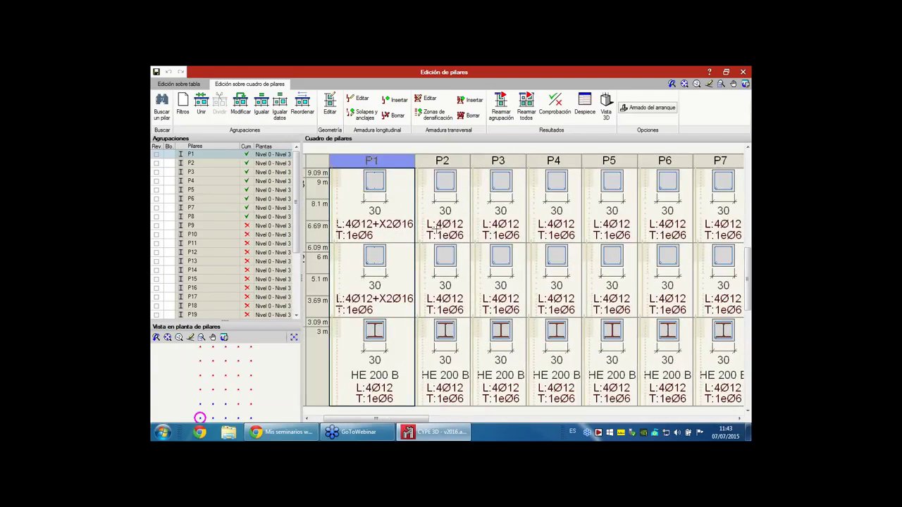
{"action": "scroll", "coordinate": [469, 287], "scroll_direction": "up", "scroll_amount": 2}
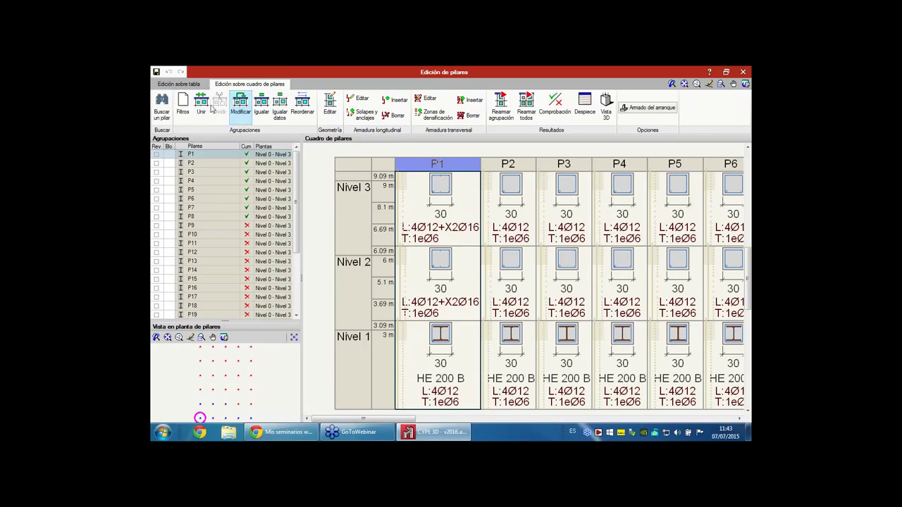
{"action": "left_click", "coordinate": [201, 112]}
{"action": "left_click", "coordinate": [435, 170]}
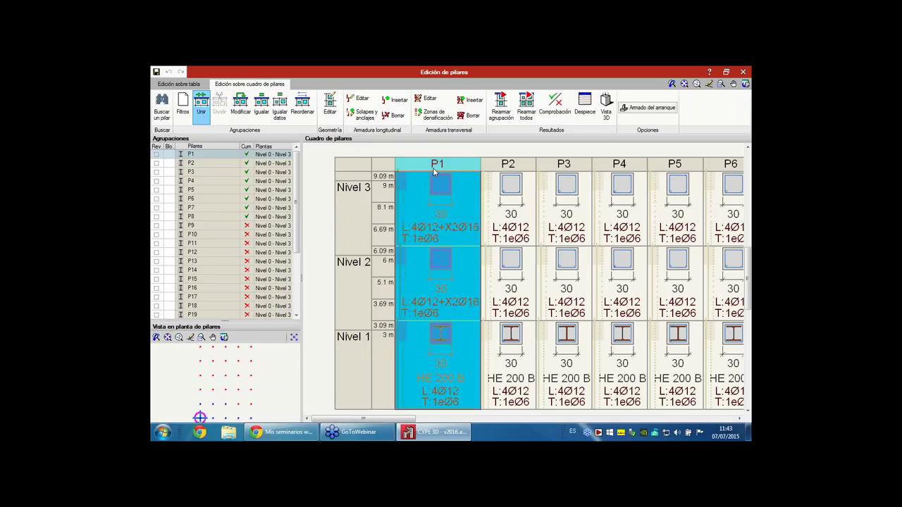
{"action": "scroll", "coordinate": [472, 186], "scroll_direction": "down", "scroll_amount": 3}
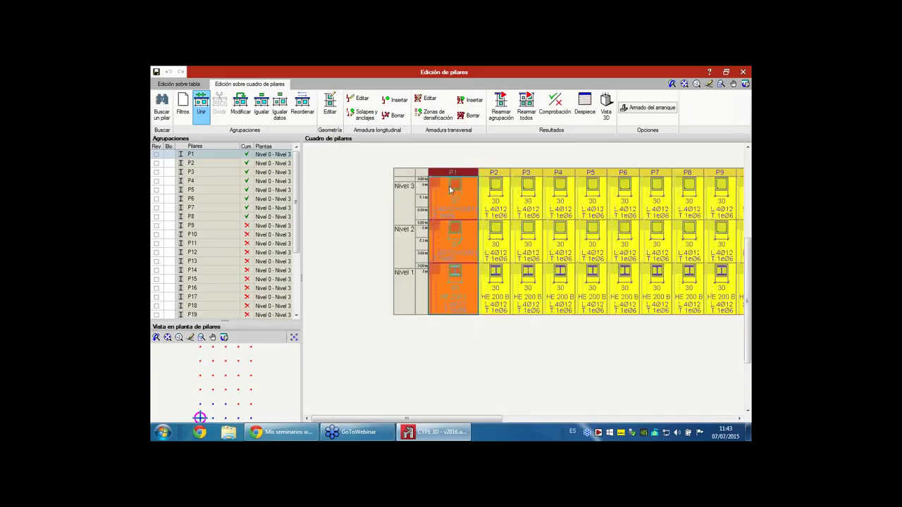
{"action": "scroll", "coordinate": [451, 190], "scroll_direction": "down", "scroll_amount": 2}
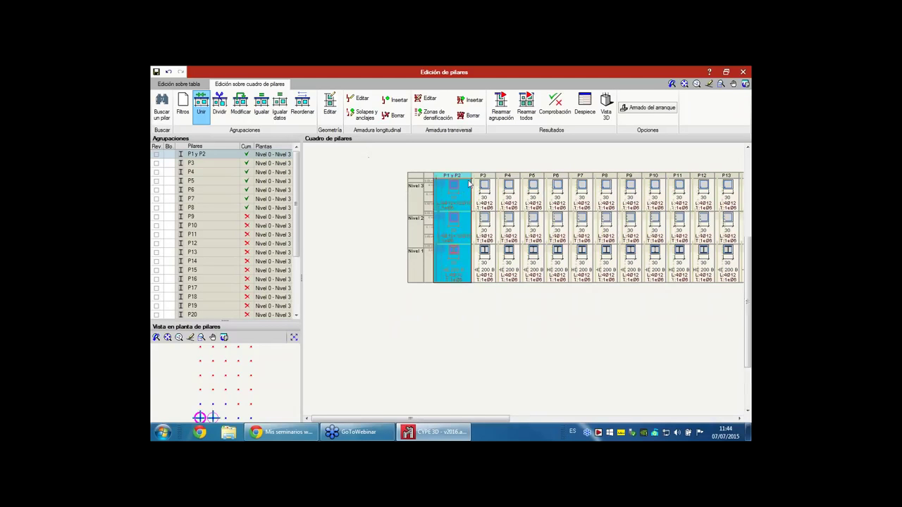
{"action": "scroll", "coordinate": [467, 183], "scroll_direction": "up", "scroll_amount": 3}
{"action": "middle_click_drag", "start_coordinate": [458, 185], "coordinate": [378, 178]}
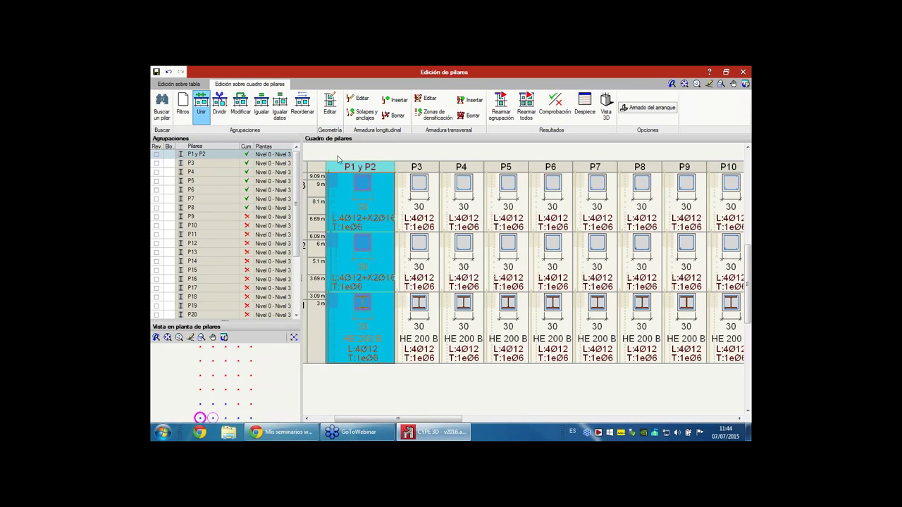
- Modify the column grouping by moving column P3 into the same group as P4
{"action": "left_click", "coordinate": [241, 106]}
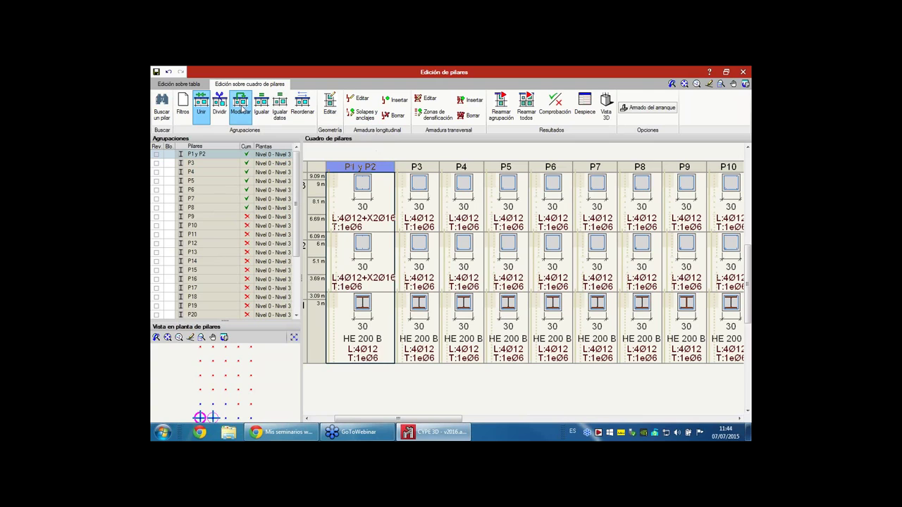
{"action": "left_click", "coordinate": [423, 173]}
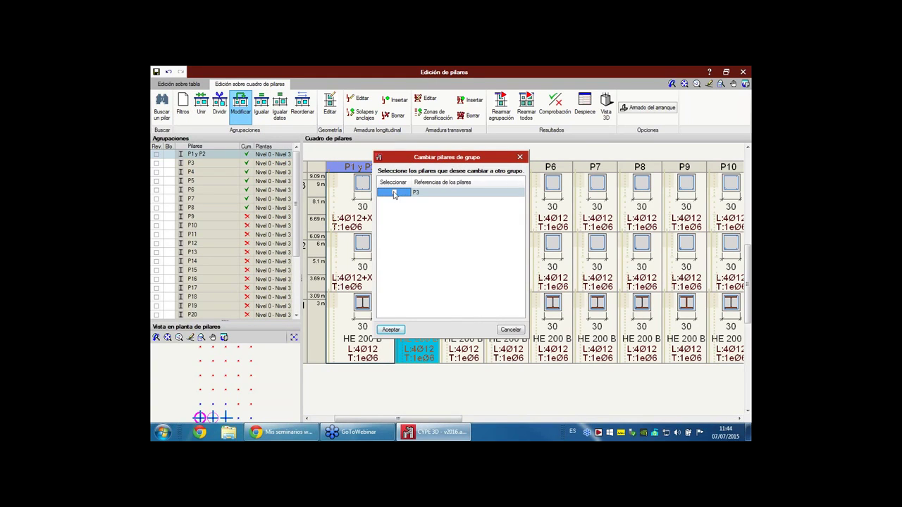
{"action": "left_click", "coordinate": [391, 329]}
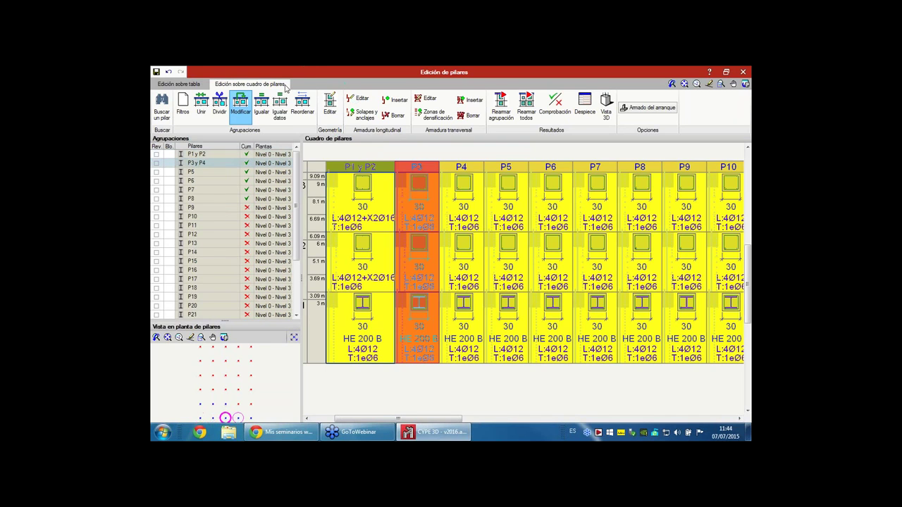
- Reorder the column schedule so that P5 sits between P7 and P8
{"action": "left_click", "coordinate": [303, 109]}
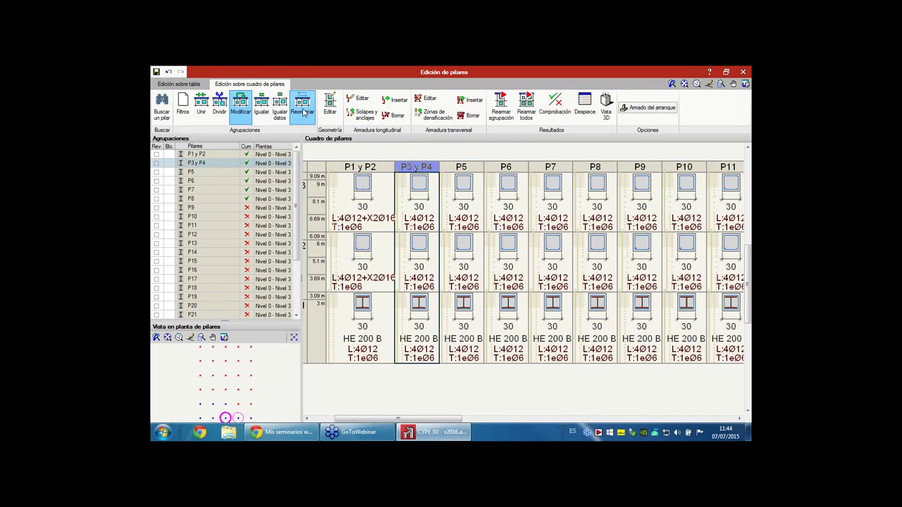
{"action": "left_click", "coordinate": [474, 171]}
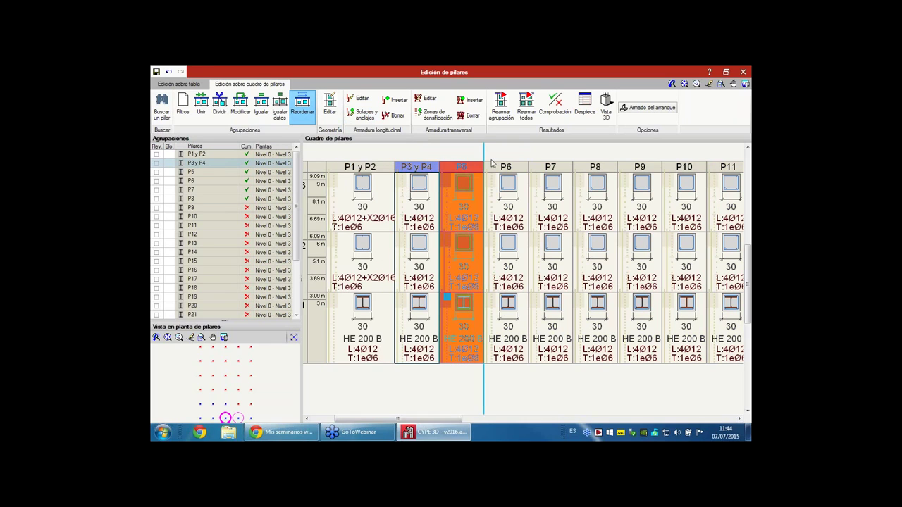
{"action": "left_click", "coordinate": [549, 172]}
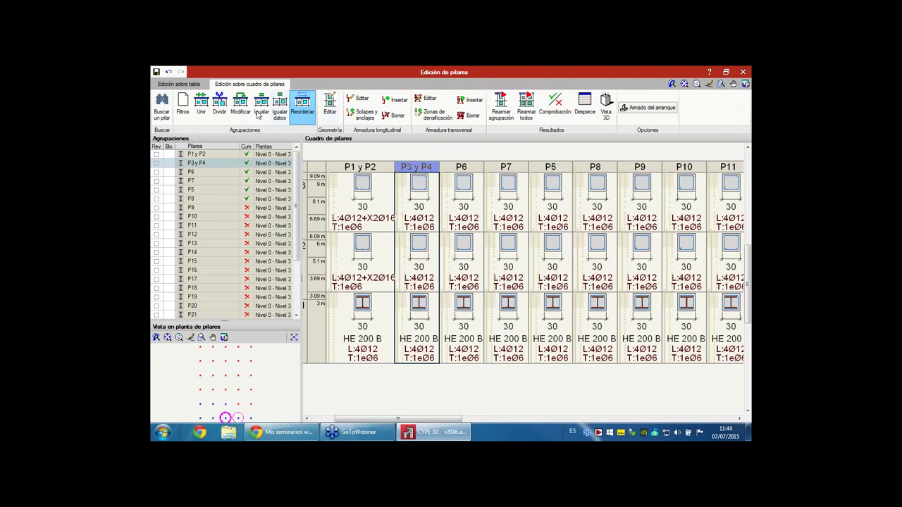
- Enable the floor filter on the column schedule with the range from Nivel 2 to Nivel 3
{"action": "left_click", "coordinate": [183, 106]}
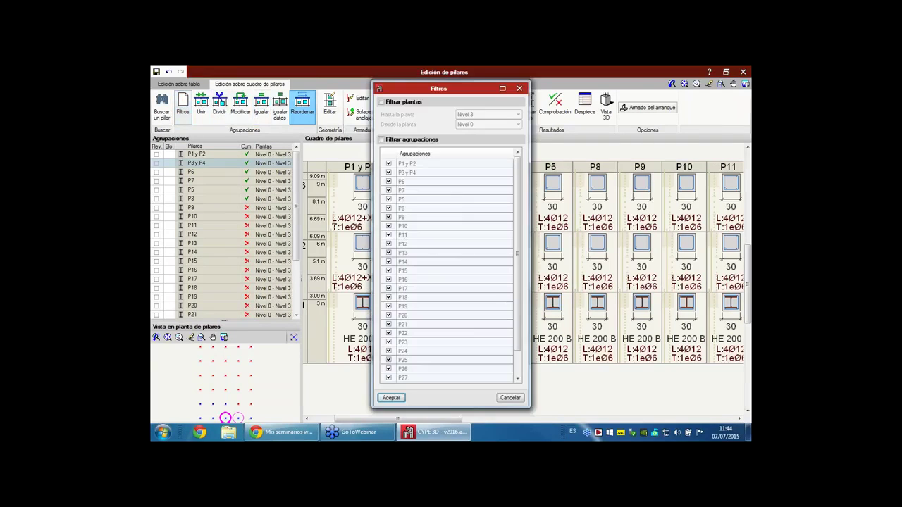
{"action": "left_click", "coordinate": [382, 102]}
{"action": "left_click", "coordinate": [486, 125]}
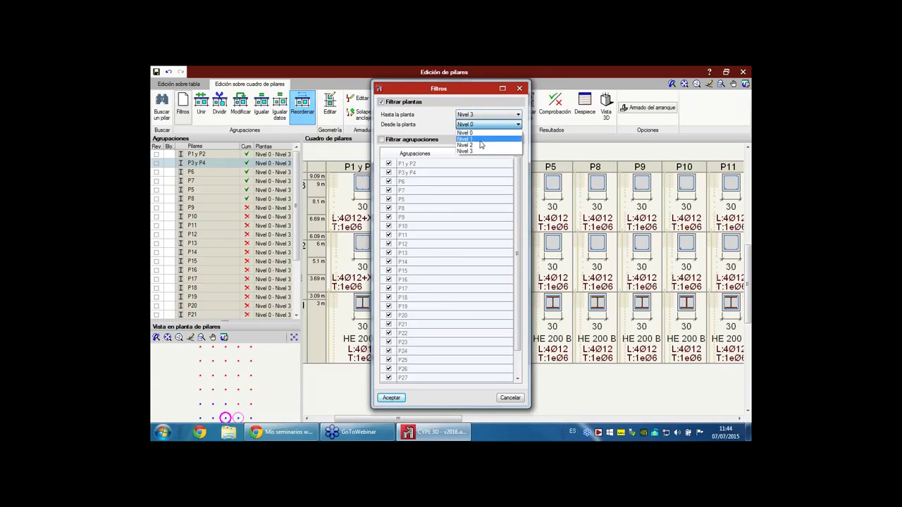
{"action": "left_click", "coordinate": [479, 146]}
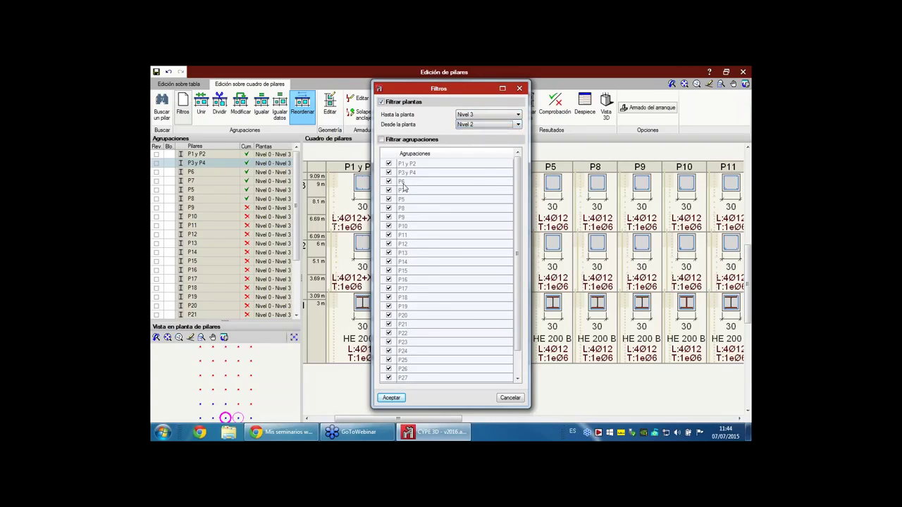
{"action": "left_click", "coordinate": [391, 398]}
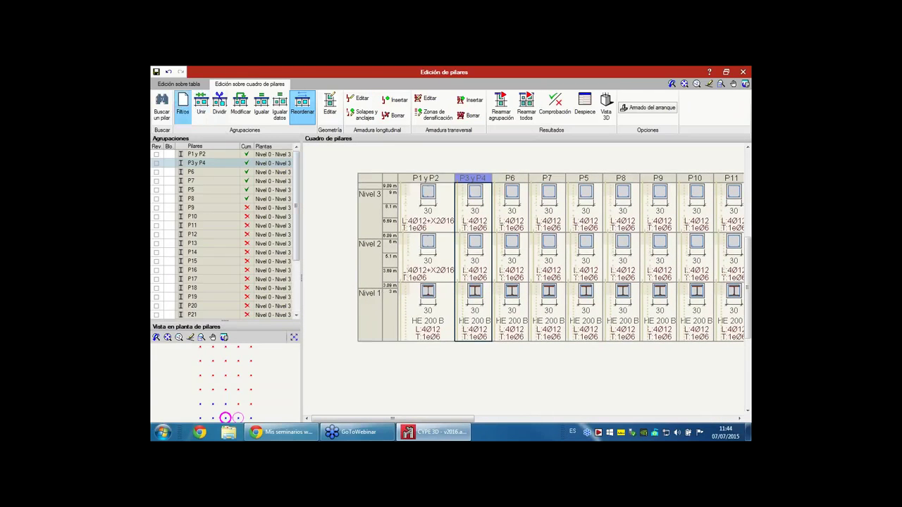
- Enable the group filter with all column groups included, and reapply the floor range from Nivel 2 to Nivel 3
{"action": "left_click", "coordinate": [182, 106]}
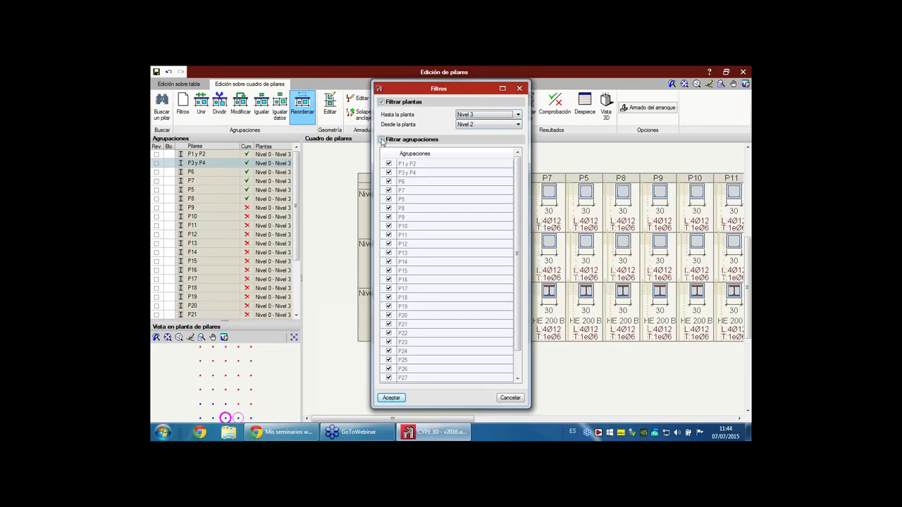
{"action": "left_click", "coordinate": [382, 139]}
{"action": "left_click", "coordinate": [392, 397]}
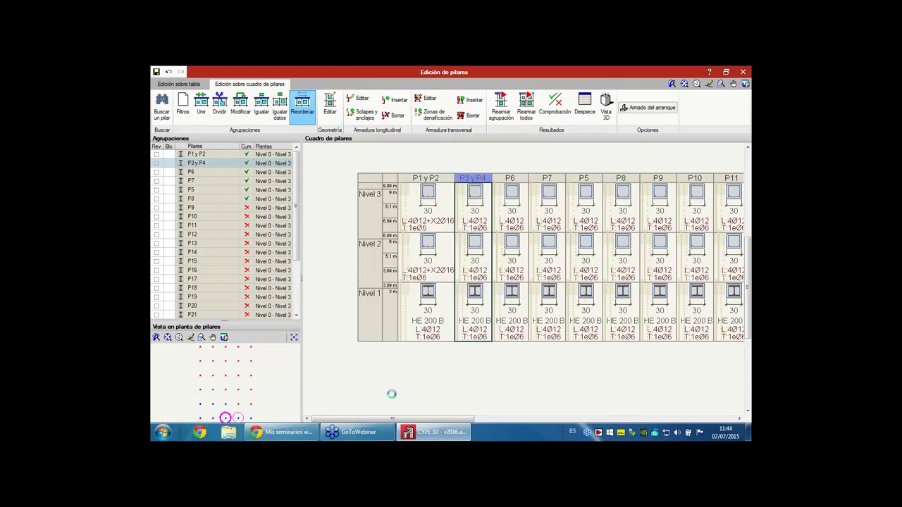
{"action": "scroll", "coordinate": [431, 209], "scroll_direction": "up", "scroll_amount": 4}
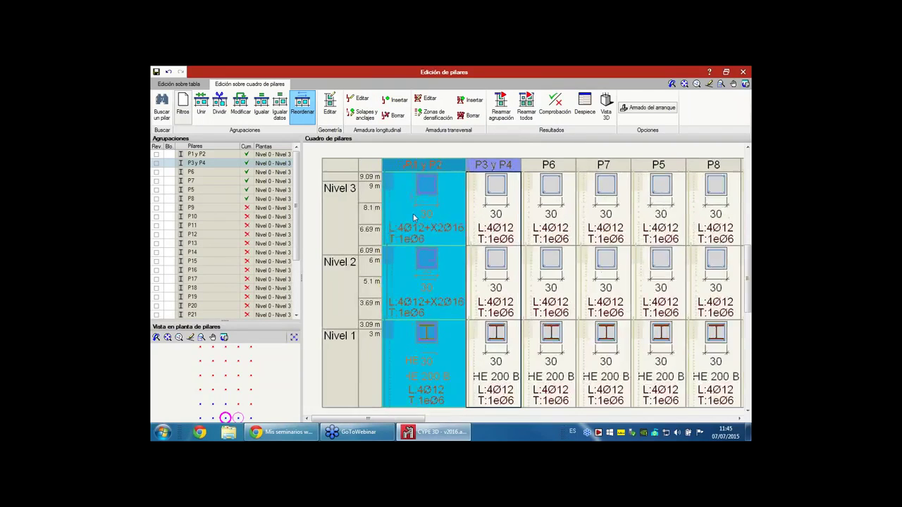
{"action": "left_click", "coordinate": [182, 106]}
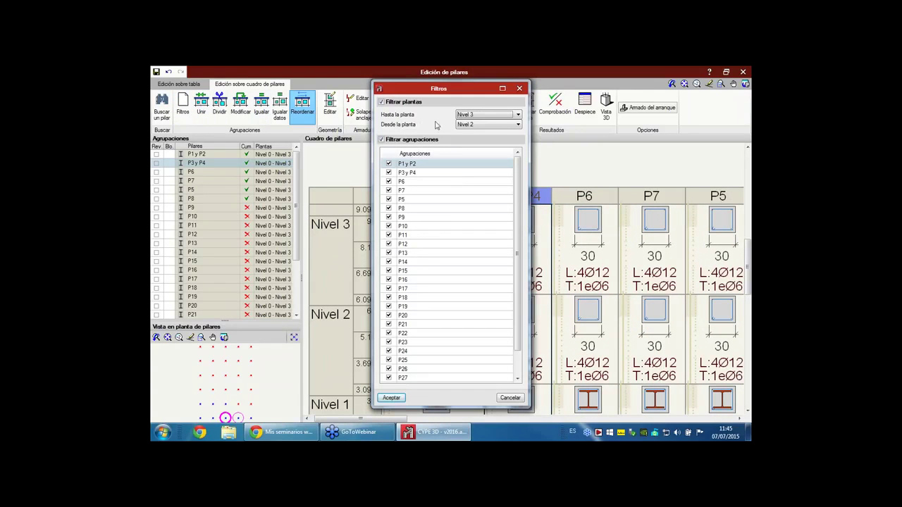
{"action": "left_click", "coordinate": [471, 124]}
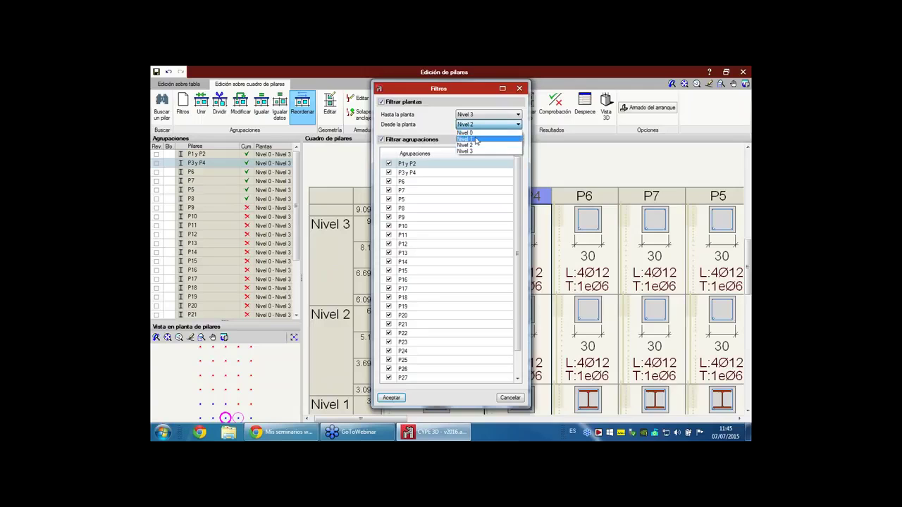
{"action": "left_click", "coordinate": [475, 145]}
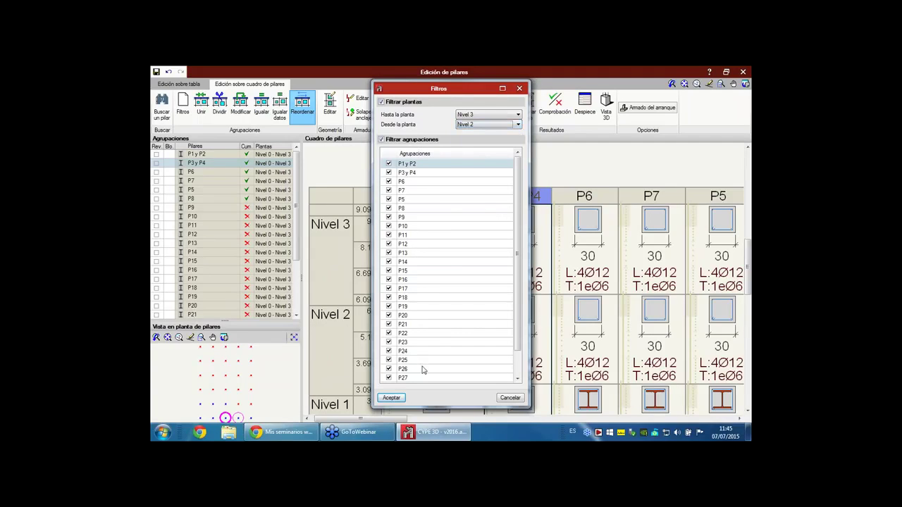
{"action": "left_click", "coordinate": [392, 398]}
{"action": "scroll", "coordinate": [429, 221], "scroll_direction": "down", "scroll_amount": 3}
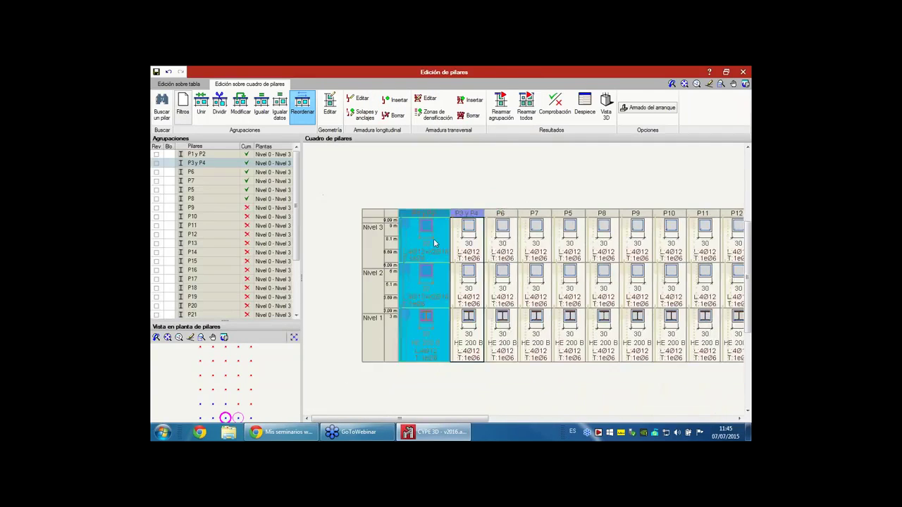
{"action": "middle_click_drag", "start_coordinate": [529, 286], "coordinate": [500, 257]}
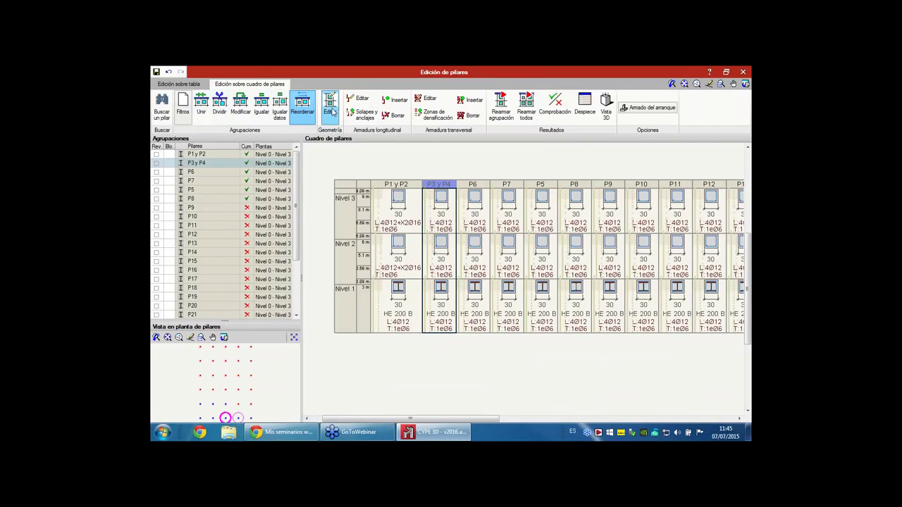
- Inspect the section geometry of group P3 y P4 at Nivel 3 and cancel without changes
{"action": "left_click", "coordinate": [331, 110]}
{"action": "left_click", "coordinate": [445, 204]}
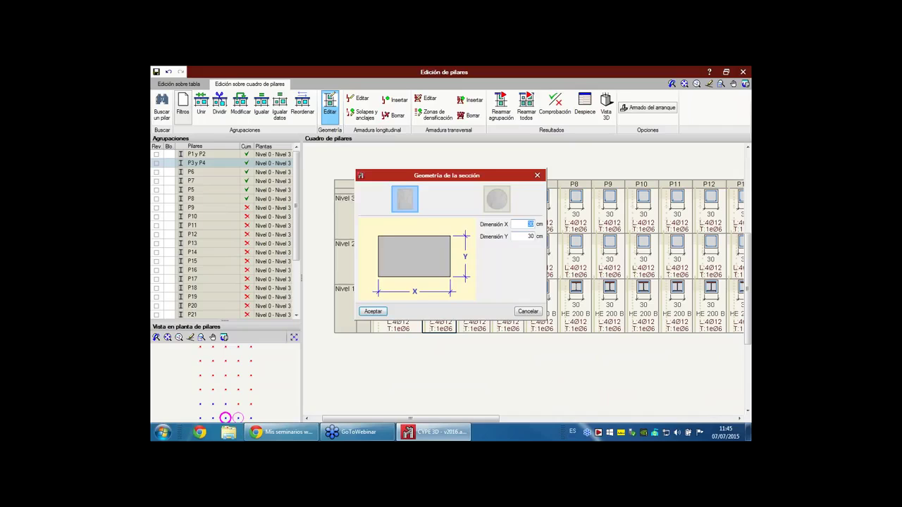
{"action": "left_click", "coordinate": [525, 311]}
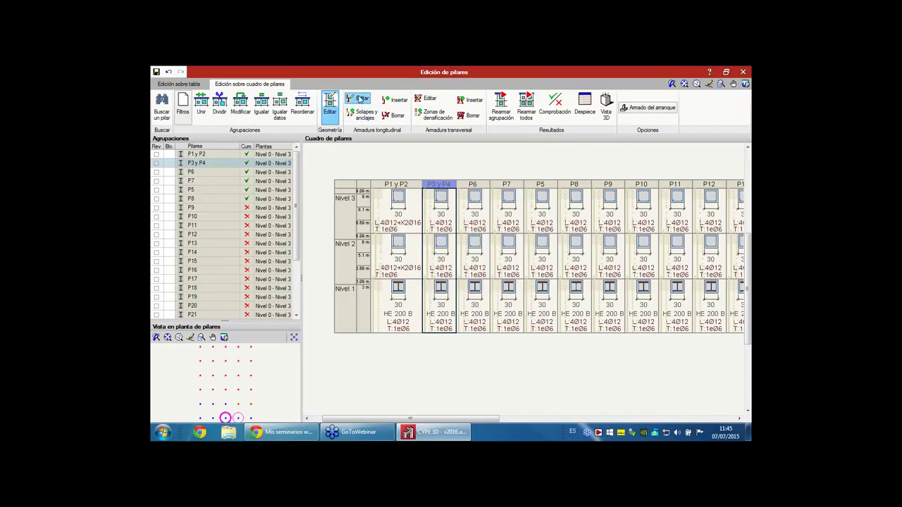
- Inspect the longitudinal reinforcement settings of group P1 y P2 at Nivel 3 and cancel without changes
{"action": "left_click", "coordinate": [360, 98]}
{"action": "left_click", "coordinate": [414, 210]}
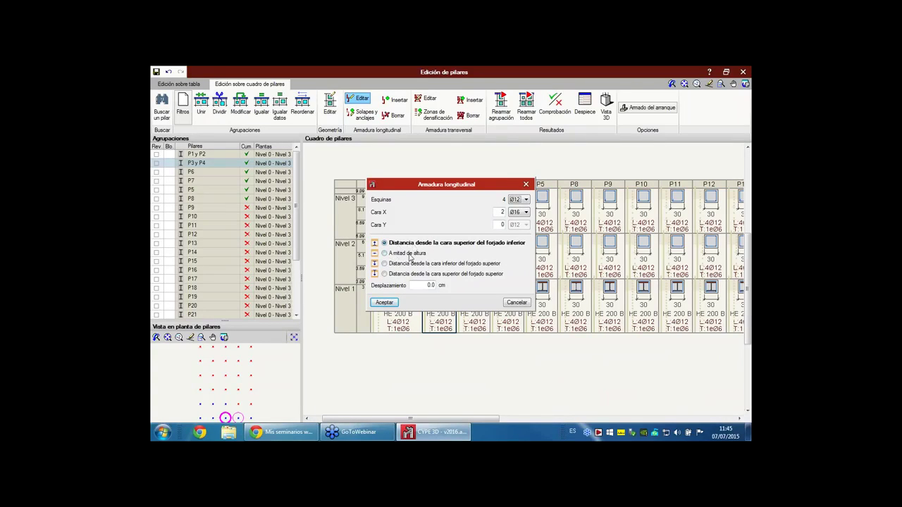
{"action": "left_click", "coordinate": [518, 303]}
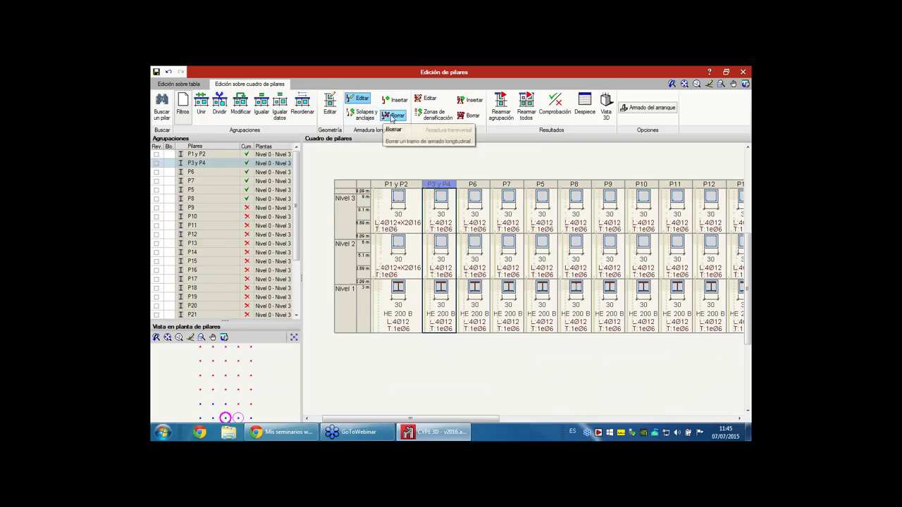
- Set the laps of group P1 y P2 at Nivel 2 to 50% (caras opuestas) lapped bars with a 100 cm offset
{"action": "left_click", "coordinate": [359, 116]}
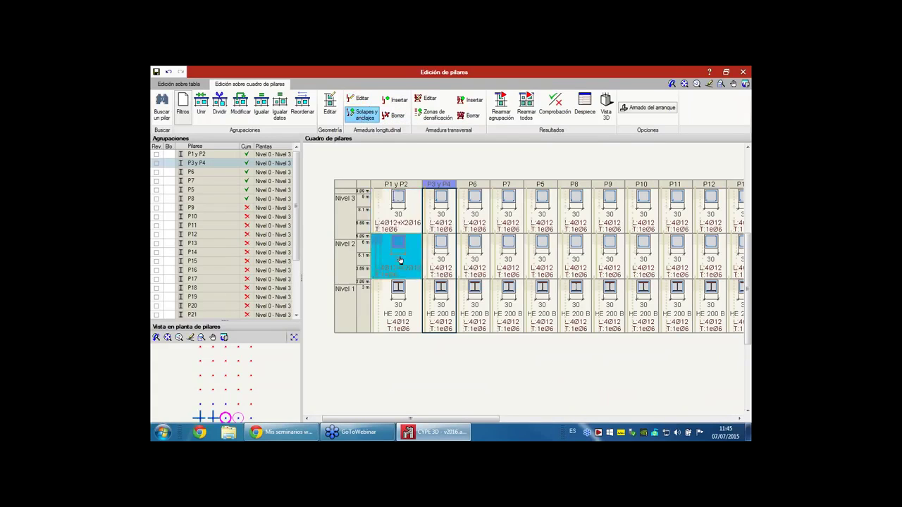
{"action": "left_click", "coordinate": [400, 257]}
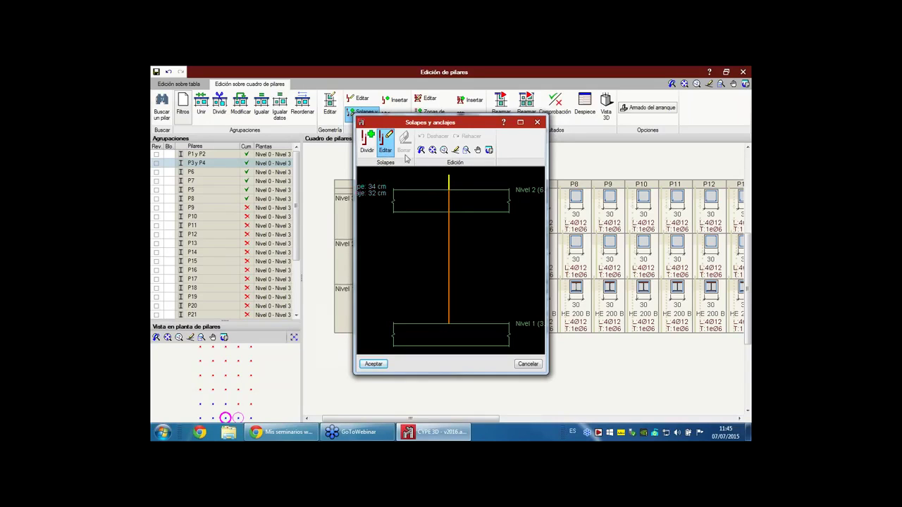
{"action": "left_click", "coordinate": [449, 192]}
{"action": "left_click", "coordinate": [486, 256]}
{"action": "left_click", "coordinate": [471, 272]}
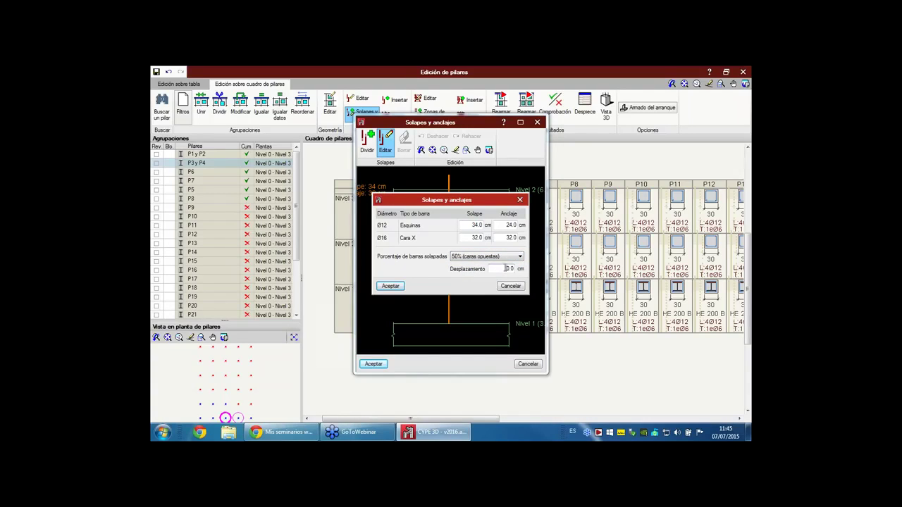
{"action": "left_click", "coordinate": [503, 268]}
{"action": "type", "text": "100"}
{"action": "left_click", "coordinate": [391, 286]}
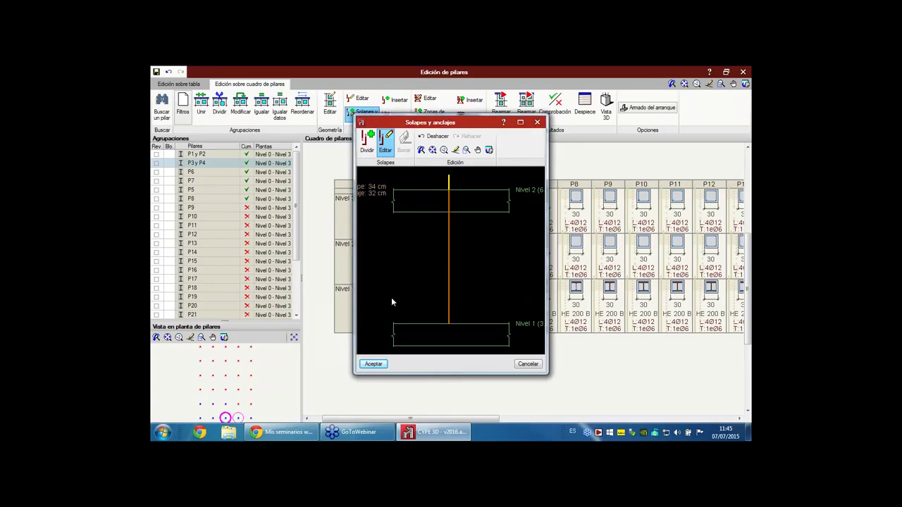
{"action": "left_click", "coordinate": [373, 364]}
- Examine the reinforcement detailing drawing of column P3 in a maximized window, including the bars and stirrups around Nivel 1, and close it
{"action": "left_click", "coordinate": [584, 107]}
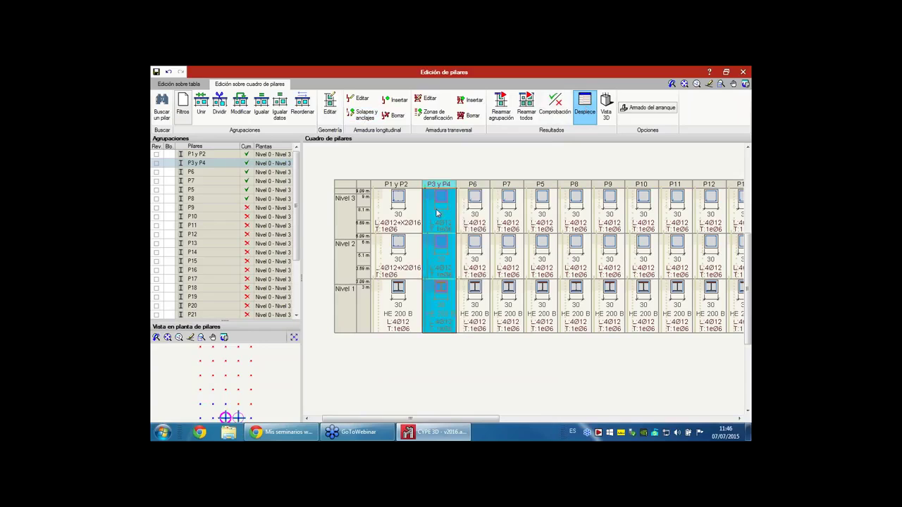
{"action": "left_click", "coordinate": [437, 213]}
{"action": "scroll", "coordinate": [453, 218], "scroll_direction": "up", "scroll_amount": 3}
{"action": "mouse_move", "coordinate": [440, 215]}
{"action": "middle_mouse_down"}
{"action": "mouse_move", "coordinate": [489, 260]}
{"action": "mouse_move", "coordinate": [485, 269]}
{"action": "middle_mouse_up"}
{"action": "scroll", "coordinate": [485, 269], "scroll_direction": "up", "scroll_amount": 3}
{"action": "scroll", "coordinate": [485, 269], "scroll_direction": "down", "scroll_amount": 3}
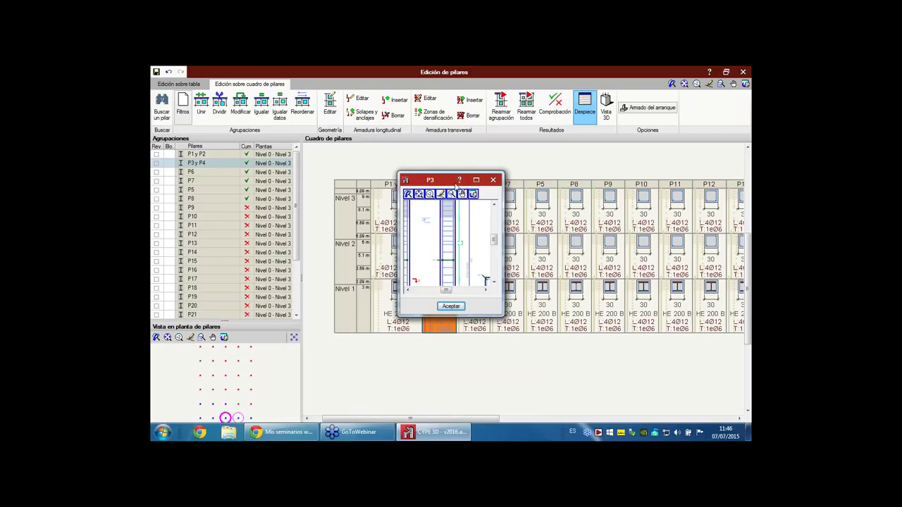
{"action": "double_click", "coordinate": [447, 180]}
{"action": "scroll", "coordinate": [479, 205], "scroll_direction": "down", "scroll_amount": 5}
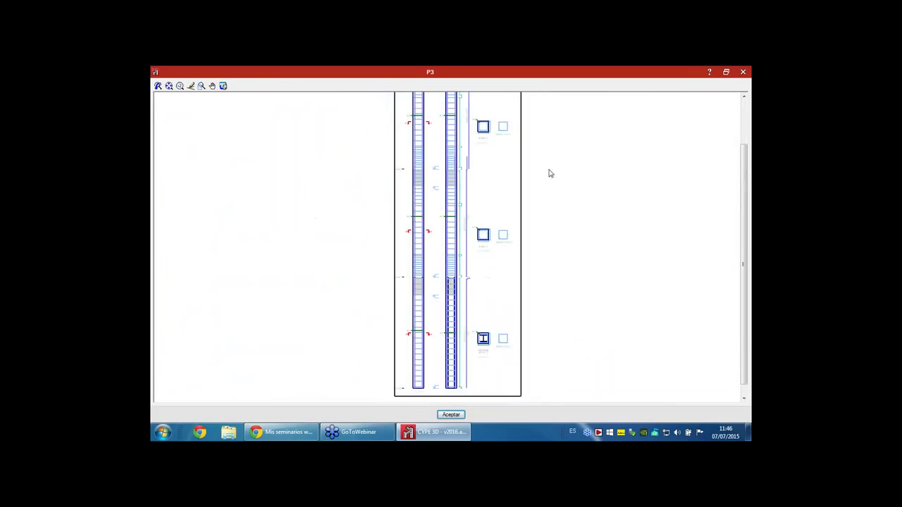
{"action": "scroll", "coordinate": [458, 290], "scroll_direction": "up", "scroll_amount": 5}
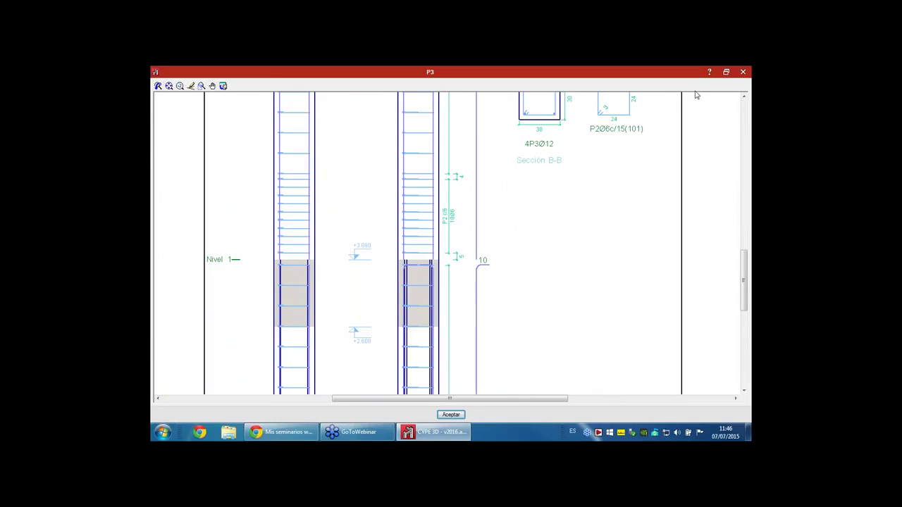
{"action": "left_click", "coordinate": [744, 72]}
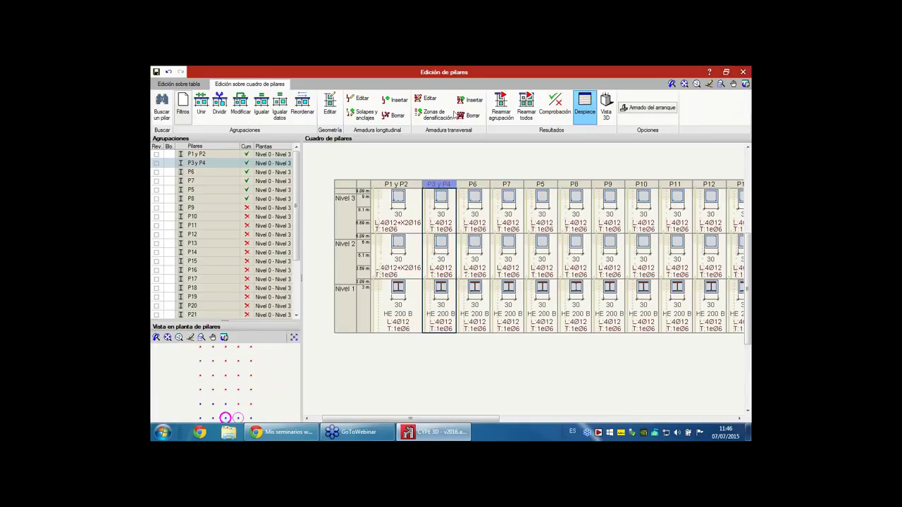
- View the reinforcement detailing drawing of column P6 and close it
{"action": "left_click", "coordinate": [476, 194]}
{"action": "scroll", "coordinate": [463, 195], "scroll_direction": "up", "scroll_amount": 2}
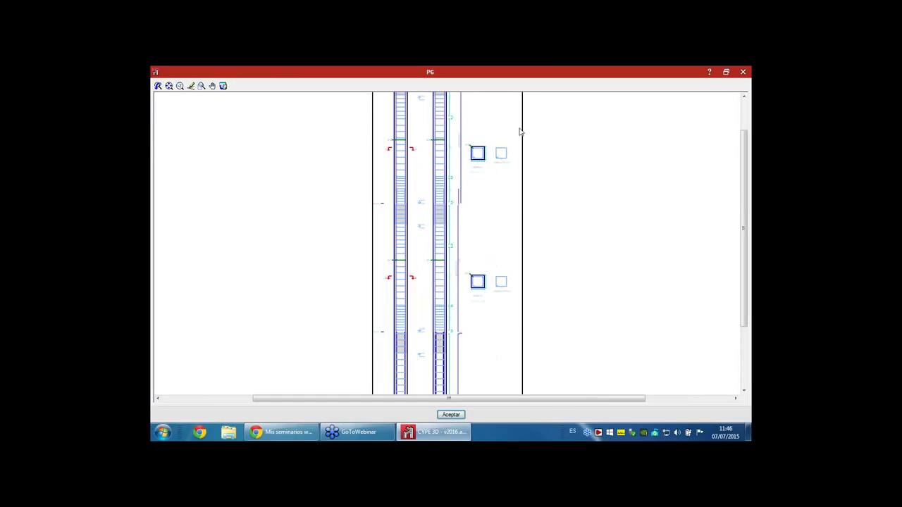
{"action": "left_click", "coordinate": [742, 71]}
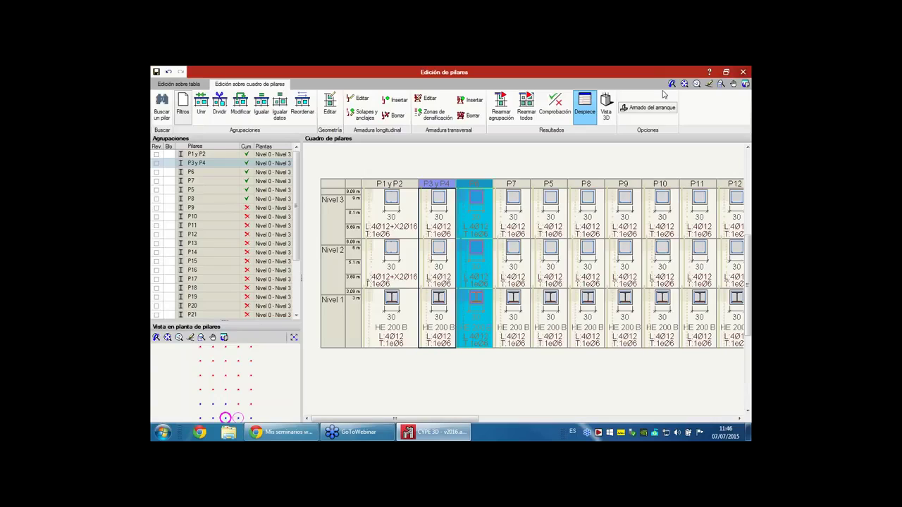
- Examine the reinforcement detailing drawing of group P3 y P4, focusing on the upper levels, and close it
{"action": "left_click", "coordinate": [393, 115]}
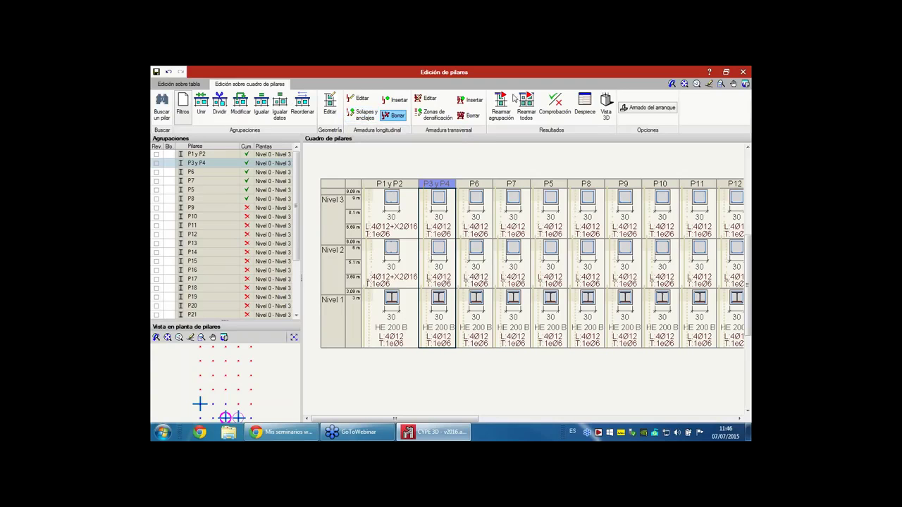
{"action": "left_click", "coordinate": [590, 109]}
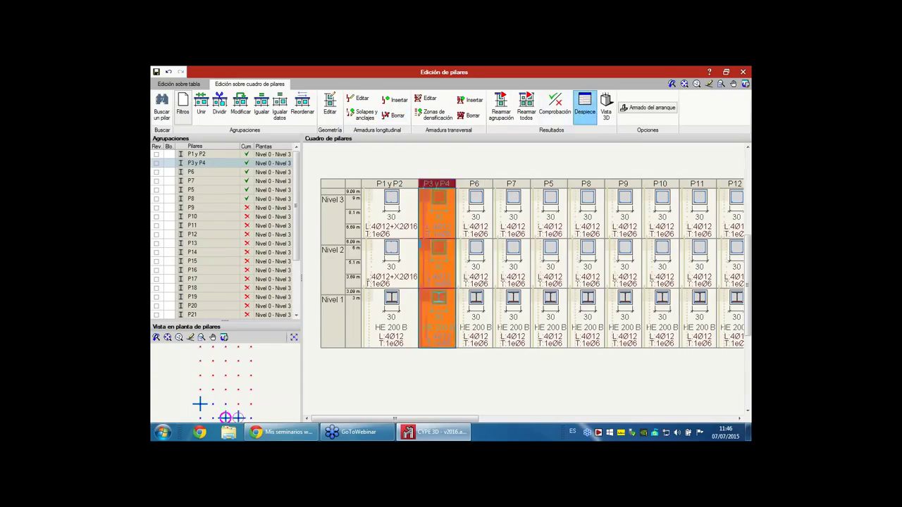
{"action": "left_click", "coordinate": [437, 268]}
{"action": "scroll", "coordinate": [459, 181], "scroll_direction": "up", "scroll_amount": 5}
{"action": "middle_click_drag", "start_coordinate": [465, 110], "coordinate": [462, 261]}
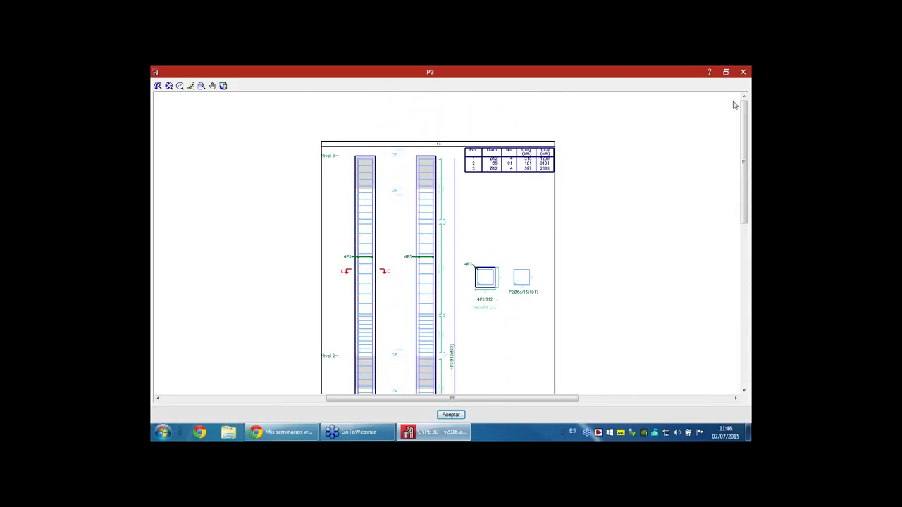
{"action": "left_click", "coordinate": [743, 72]}
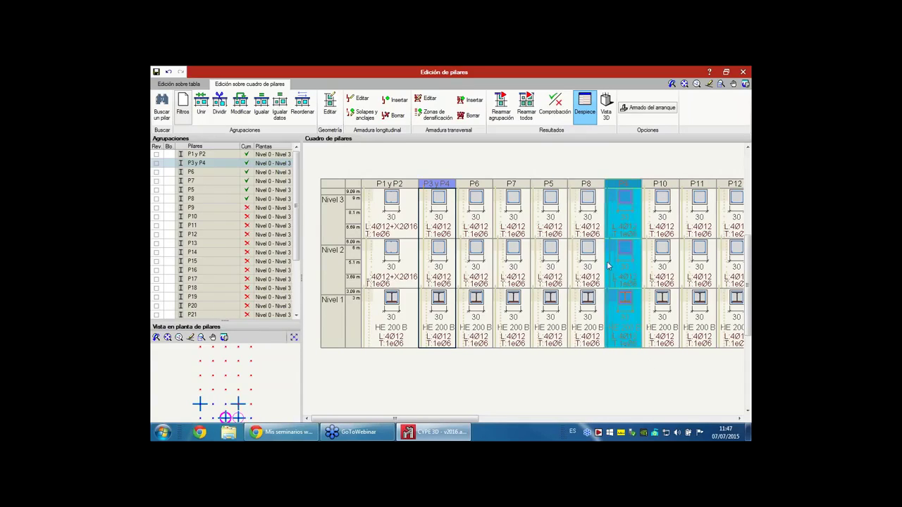
- Inspect a column's transverse reinforcement arrangement and its stirrup diameter options, and close the dialog without changes
{"action": "left_click", "coordinate": [393, 115]}
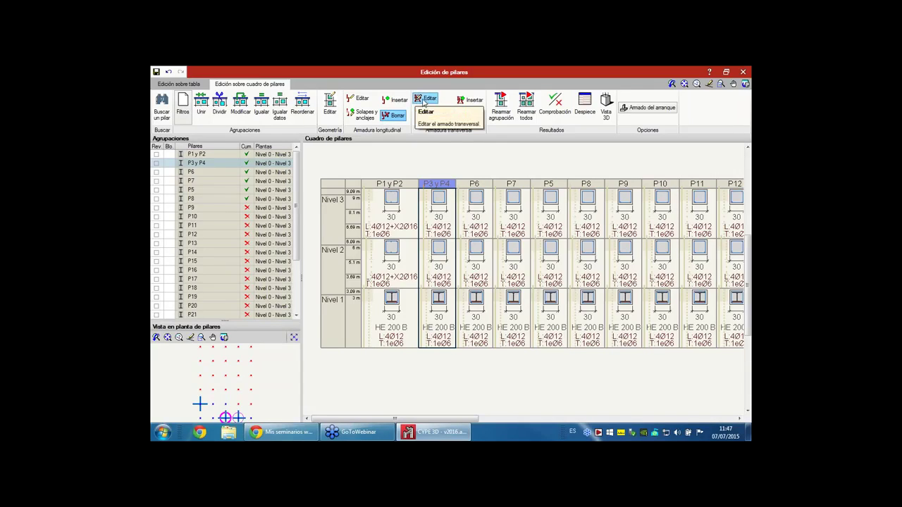
{"action": "left_click", "coordinate": [425, 100]}
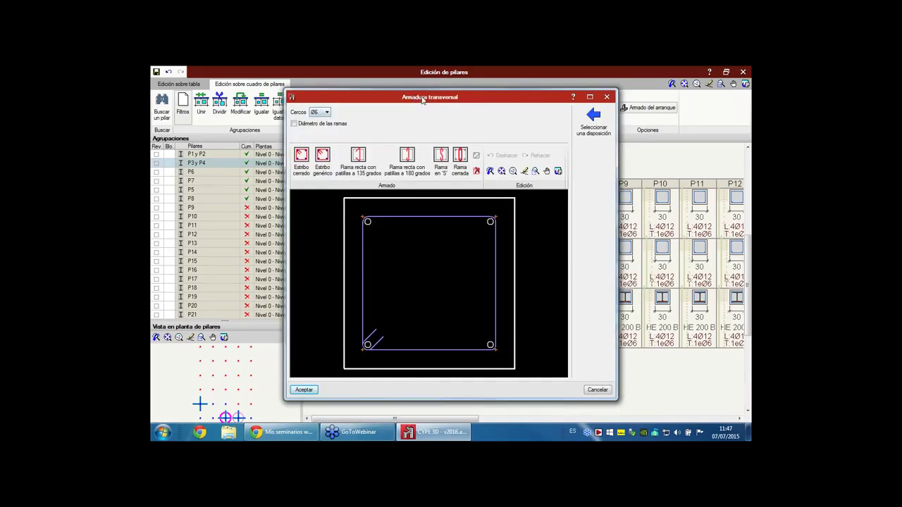
{"action": "left_click_drag", "start_coordinate": [415, 99], "coordinate": [419, 143]}
{"action": "left_click", "coordinate": [316, 157]}
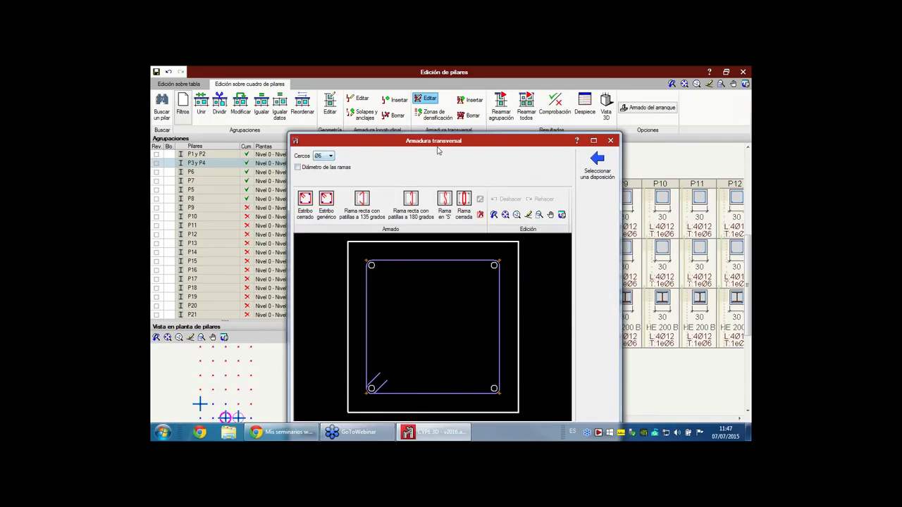
{"action": "left_click", "coordinate": [611, 141]}
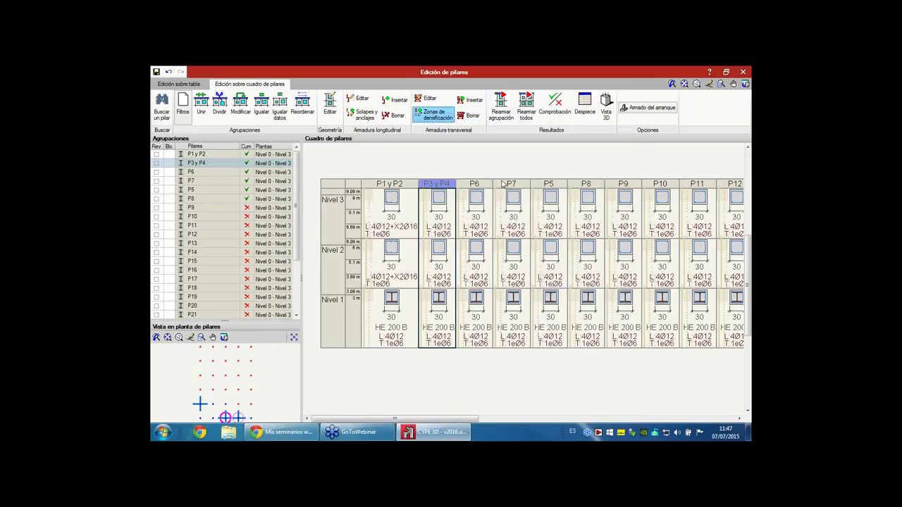
- Delete the stirrup densification divisions of column P5 at Nivel 2, leaving a single zone with 6 cm spacing, and accept
{"action": "left_click", "coordinate": [549, 262]}
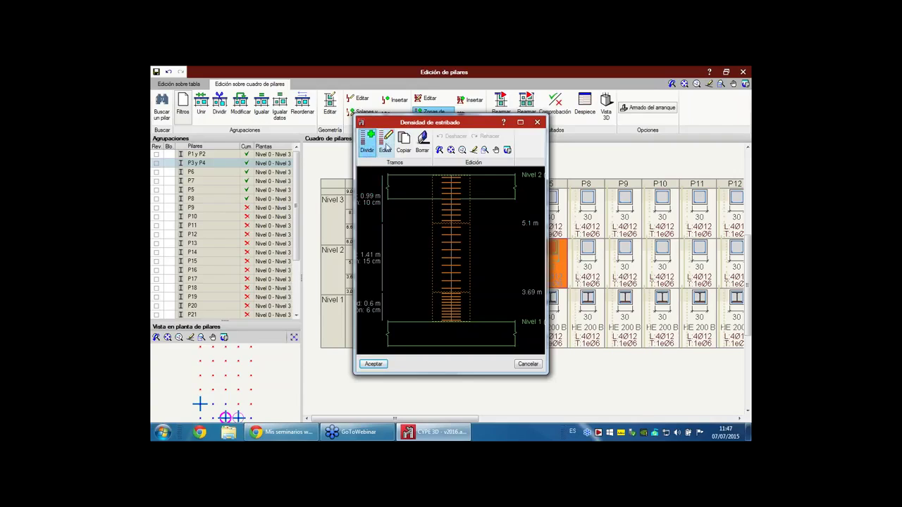
{"action": "left_click", "coordinate": [458, 291]}
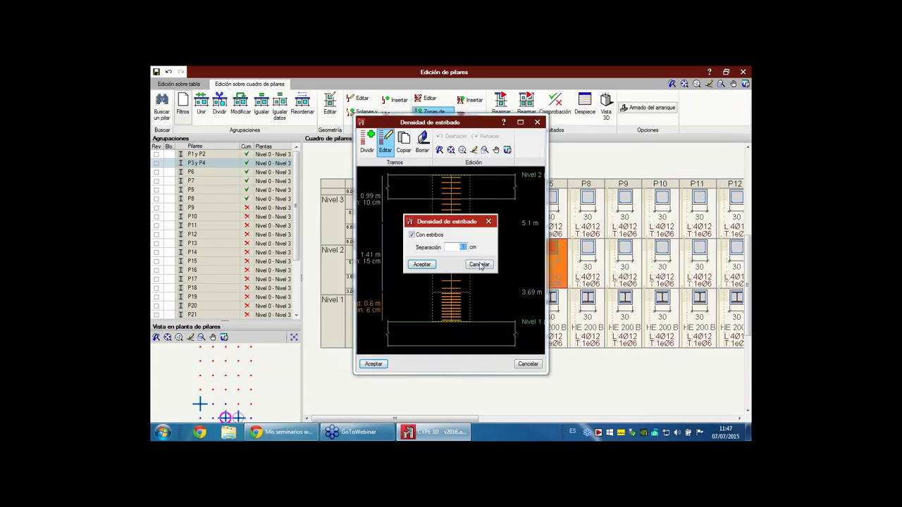
{"action": "left_click", "coordinate": [479, 265]}
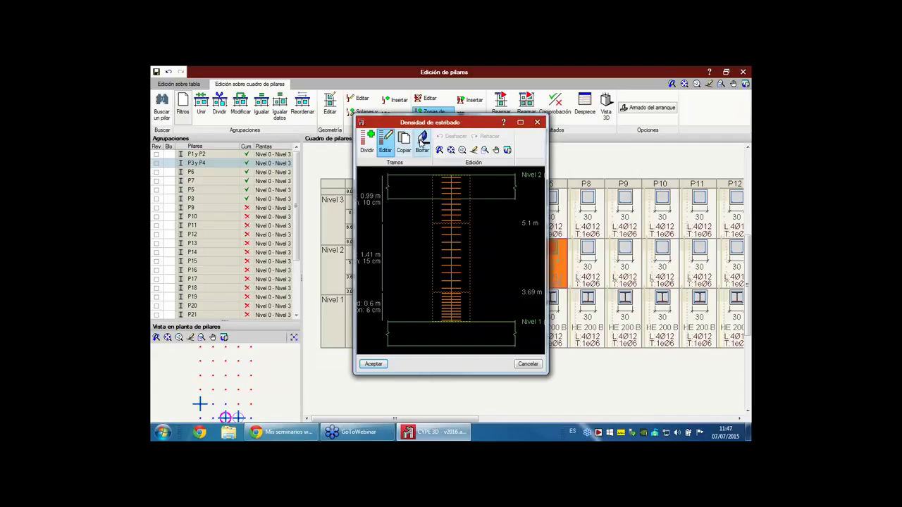
{"action": "left_click", "coordinate": [421, 141]}
{"action": "left_click", "coordinate": [453, 277]}
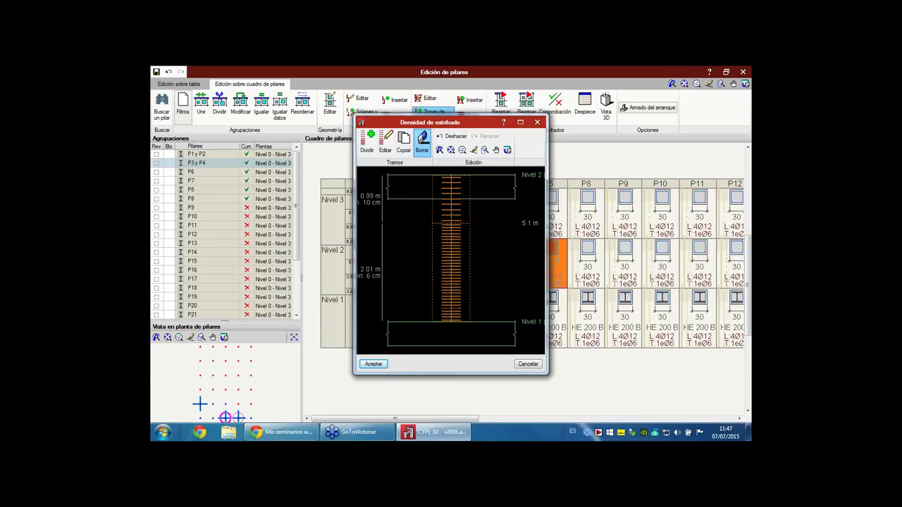
{"action": "left_click", "coordinate": [453, 212]}
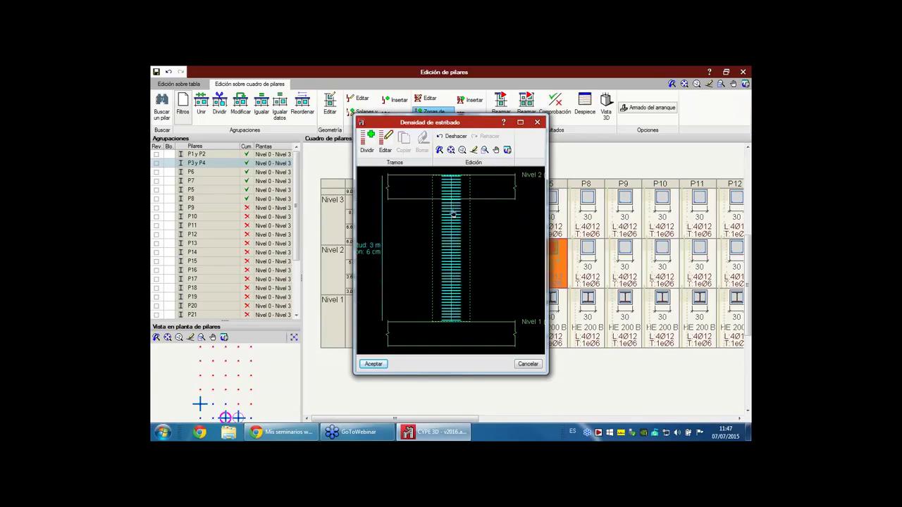
{"action": "left_click", "coordinate": [374, 363]}
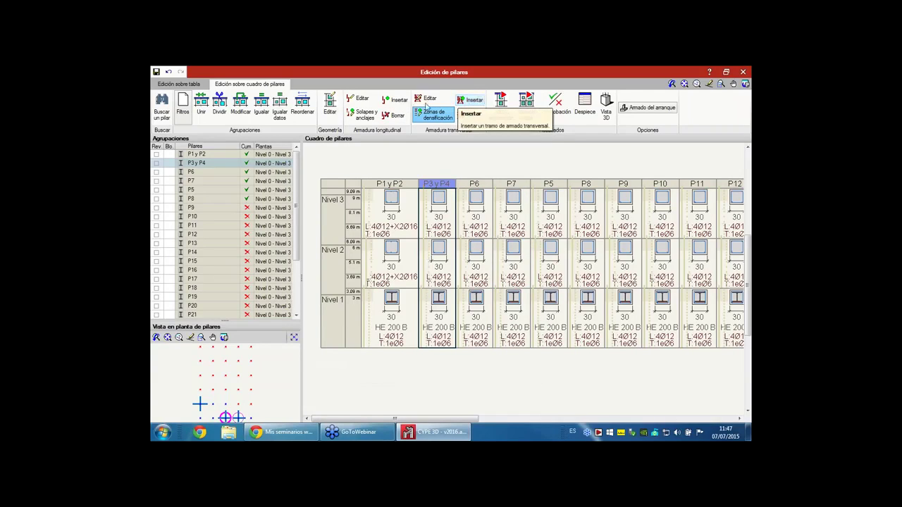
- Insert a transverse reinforcement segment with Ø8 stirrups in column P7 at Nivel 2, offset 150 cm from the lower slab's top face
{"action": "left_click", "coordinate": [462, 103]}
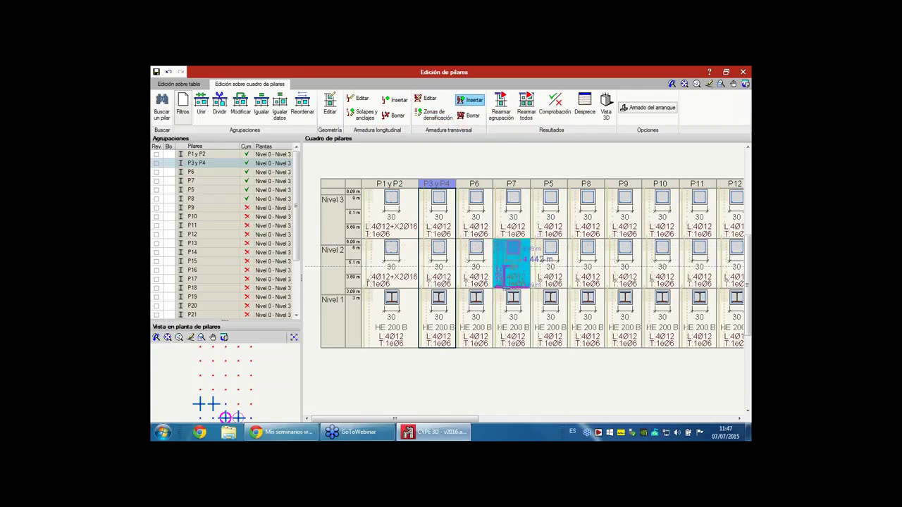
{"action": "left_click", "coordinate": [512, 263]}
{"action": "left_click", "coordinate": [322, 93]}
{"action": "left_click", "coordinate": [313, 108]}
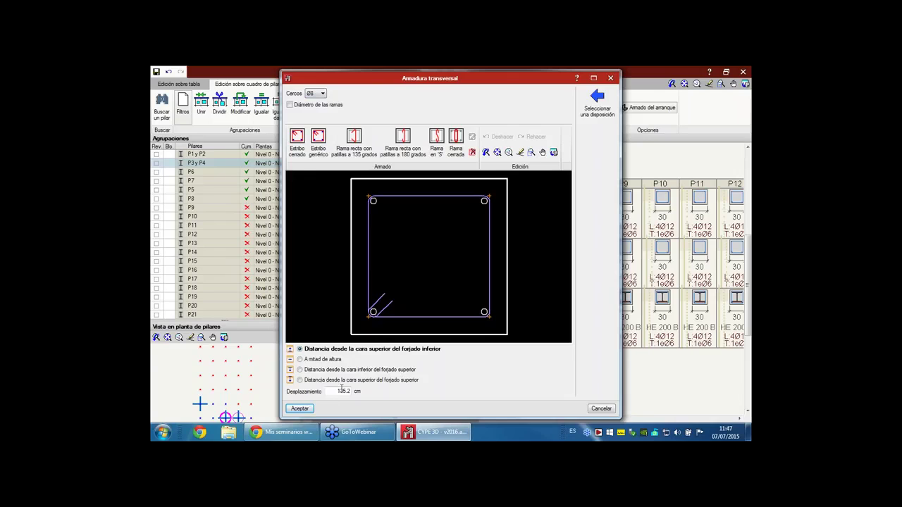
{"action": "left_click_drag", "start_coordinate": [336, 390], "coordinate": [361, 392]}
{"action": "type", "text": "150"}
{"action": "left_click", "coordinate": [298, 408]}
- Review the split Nivel 2 segments of P7 in the schedule, then examine its reinforcement detailing drawing and close it
{"action": "scroll", "coordinate": [439, 322], "scroll_direction": "down", "scroll_amount": 3}
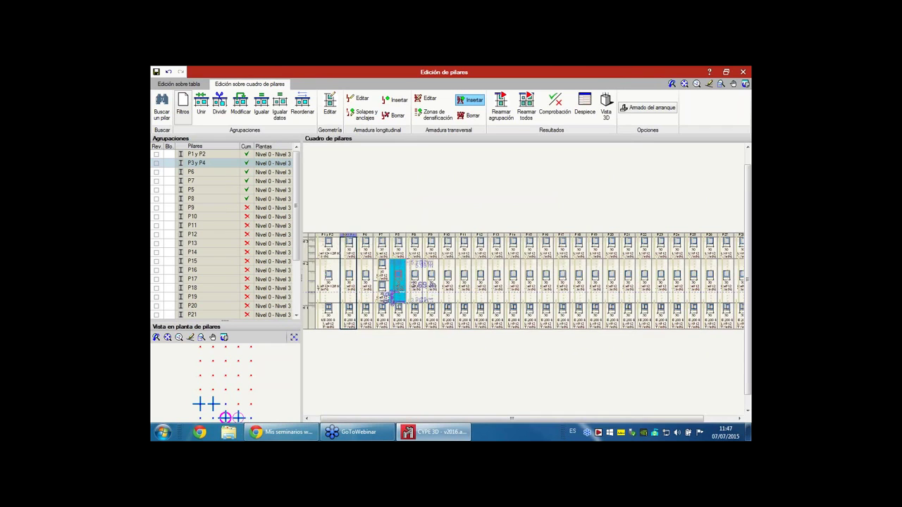
{"action": "scroll", "coordinate": [391, 285], "scroll_direction": "up", "scroll_amount": 5}
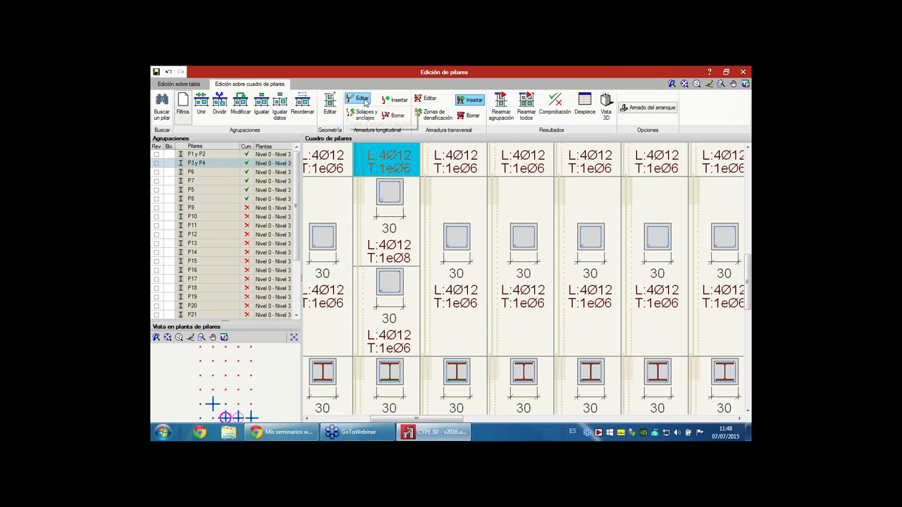
{"action": "left_click", "coordinate": [585, 105]}
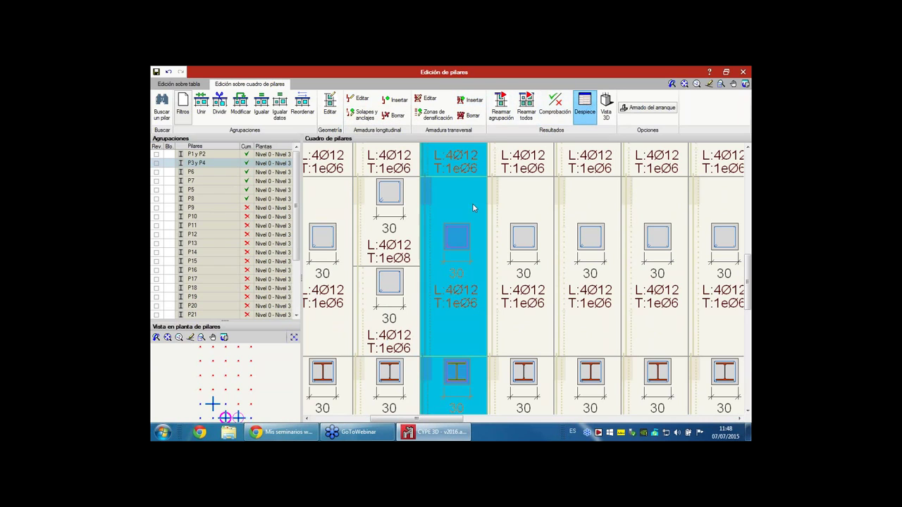
{"action": "left_click", "coordinate": [454, 219]}
{"action": "scroll", "coordinate": [453, 224], "scroll_direction": "up", "scroll_amount": 5}
{"action": "scroll", "coordinate": [464, 270], "scroll_direction": "down", "scroll_amount": 5}
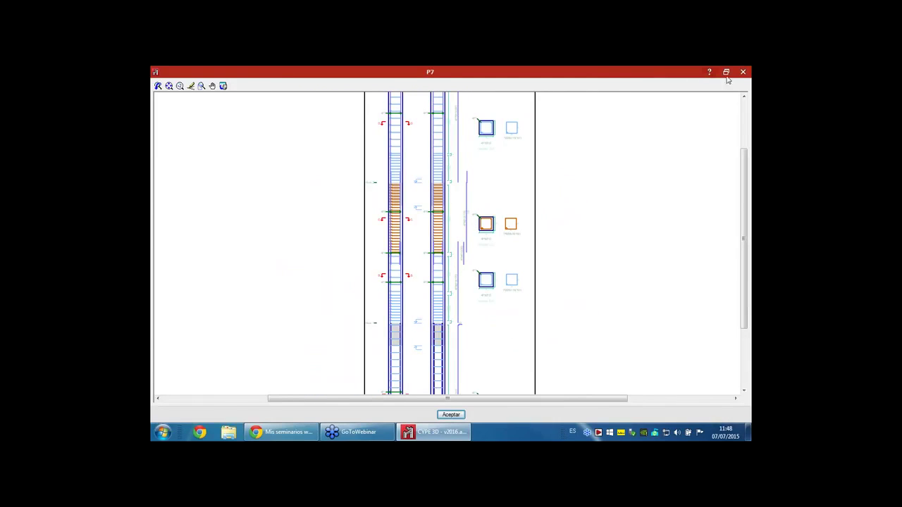
{"action": "left_click", "coordinate": [743, 72]}
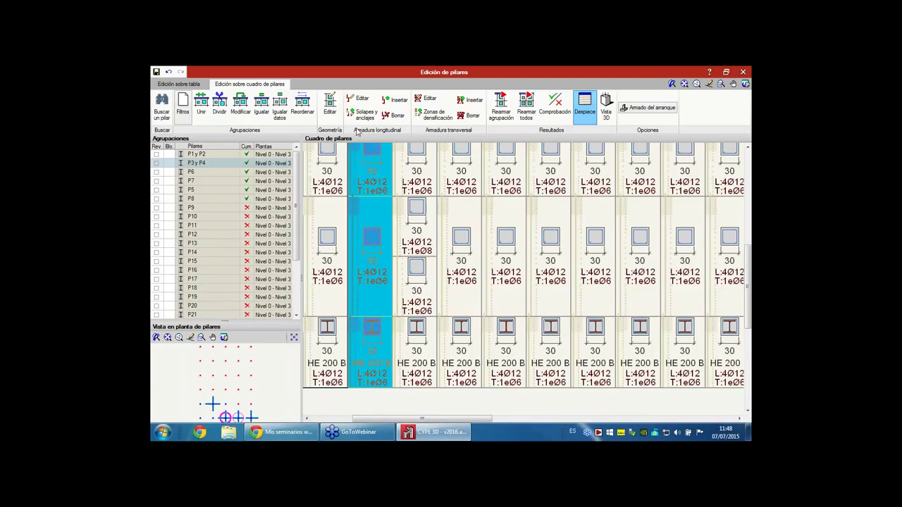
- Inspect the laps and anchorages of column P7 at Nivel 2 and close the dialog without edits
{"action": "left_click", "coordinate": [392, 115]}
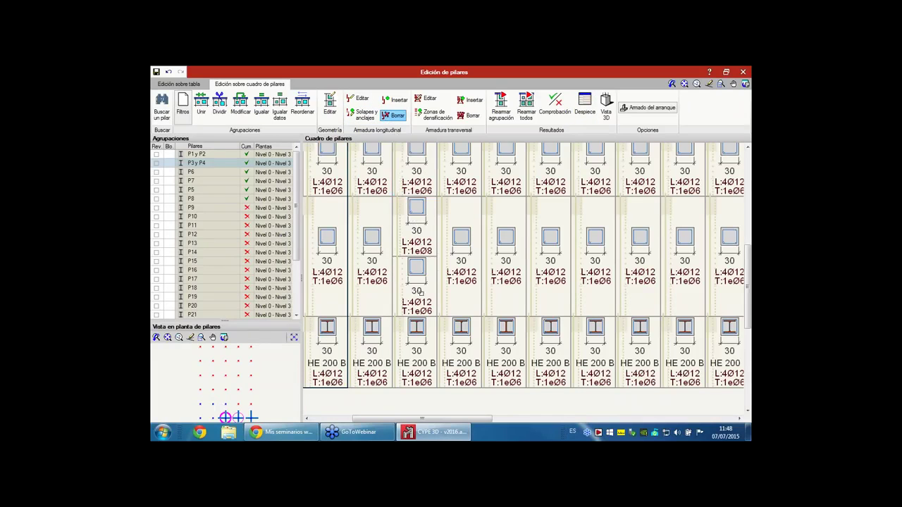
{"action": "scroll", "coordinate": [420, 293], "scroll_direction": "down", "scroll_amount": 3}
{"action": "left_click", "coordinate": [363, 115]}
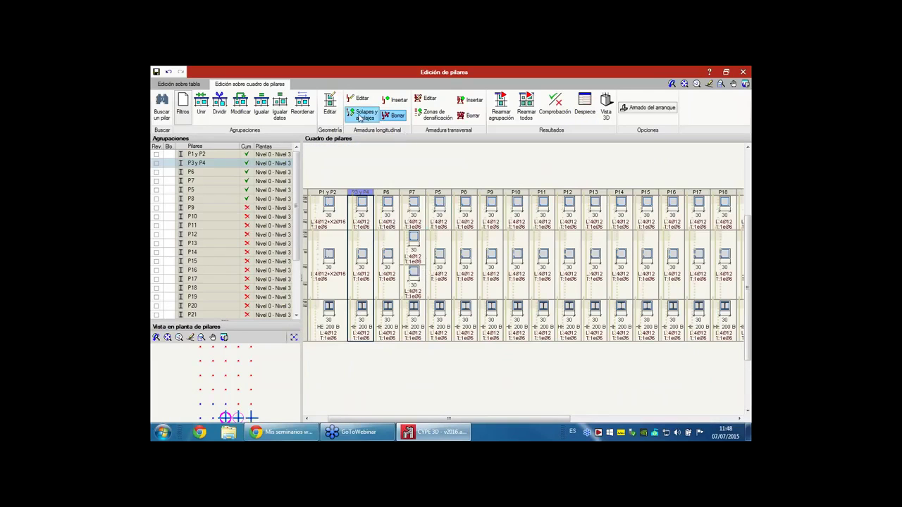
{"action": "left_click", "coordinate": [412, 264]}
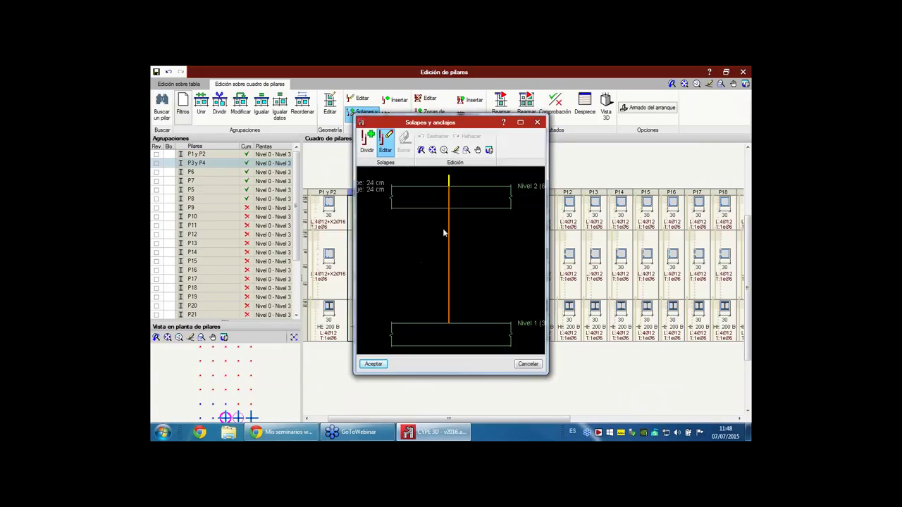
{"action": "left_click", "coordinate": [373, 363]}
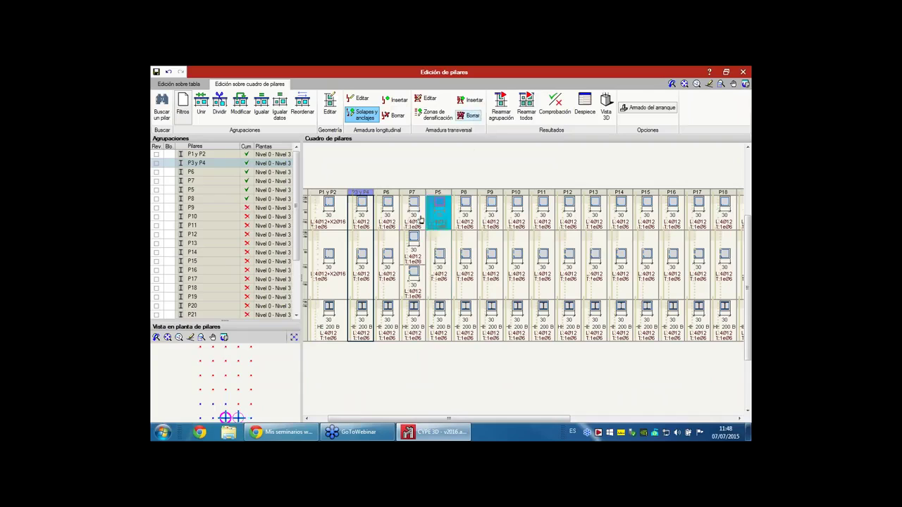
- Divide the stirrups of column P5 at Nivel 2 at 87.1 cm above the lower slab, with 10 cm upper and 6 cm lower spacing
{"action": "left_click", "coordinate": [433, 115]}
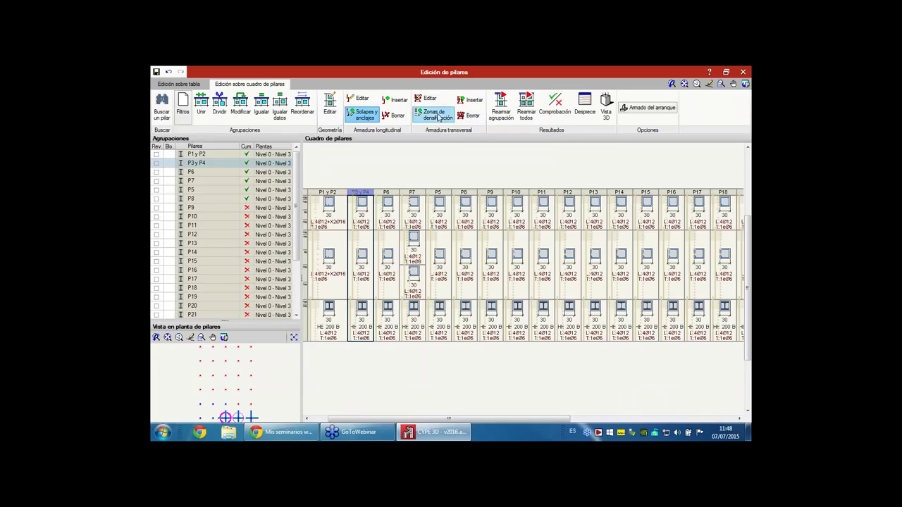
{"action": "left_click", "coordinate": [437, 259]}
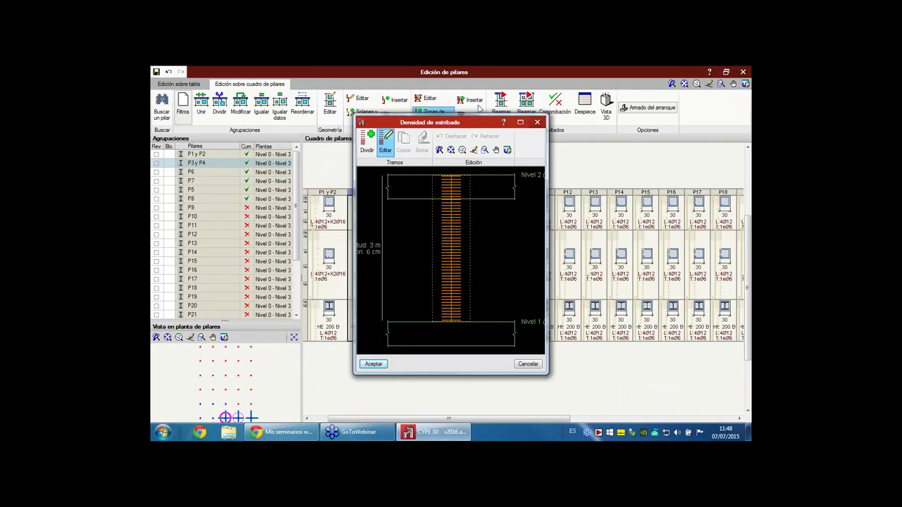
{"action": "left_click", "coordinate": [372, 147]}
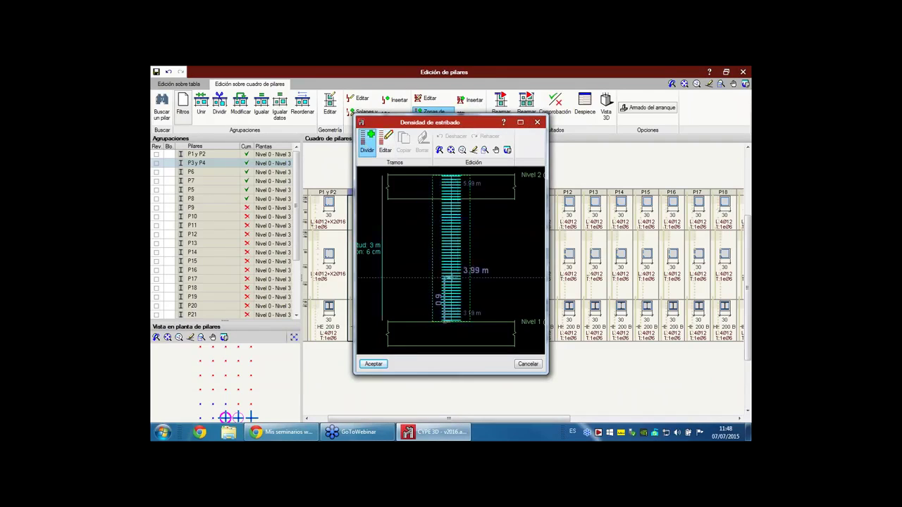
{"action": "left_click", "coordinate": [451, 271]}
{"action": "key", "text": "Tab"}
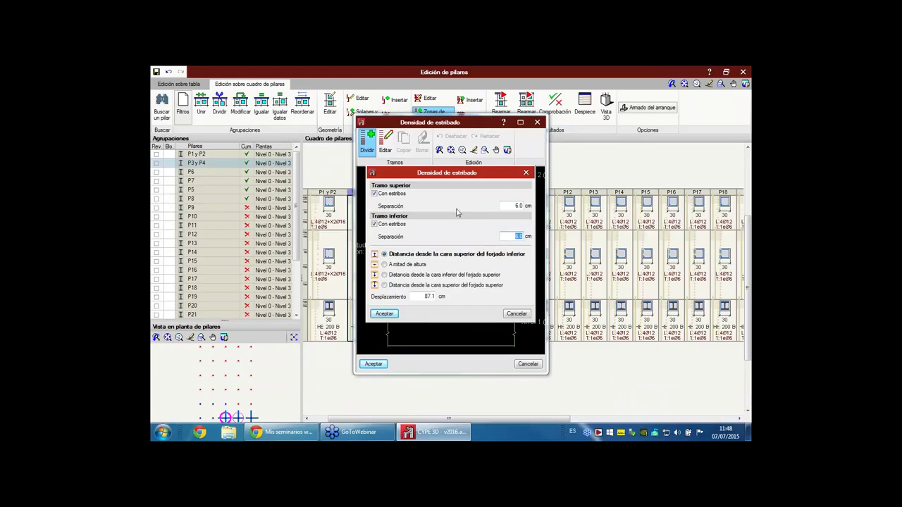
{"action": "left_click", "coordinate": [514, 206]}
{"action": "double_click", "coordinate": [514, 206]}
{"action": "type", "text": "10"}
{"action": "left_click", "coordinate": [384, 314]}
- Divide the upper zone 50.6 cm below the upper slab's underside, with 6 cm upper and 10 cm lower spacing, and accept the densification
{"action": "left_click", "coordinate": [451, 212]}
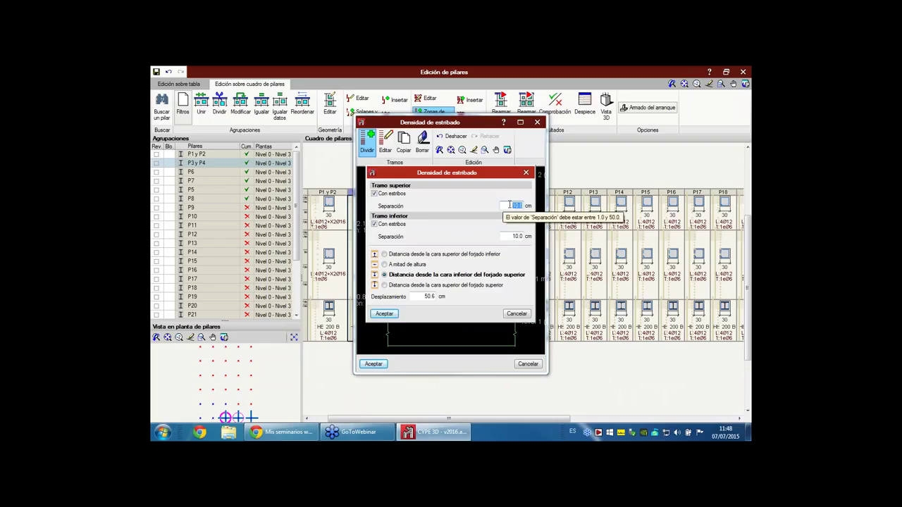
{"action": "type", "text": "6"}
{"action": "key", "text": "Tab"}
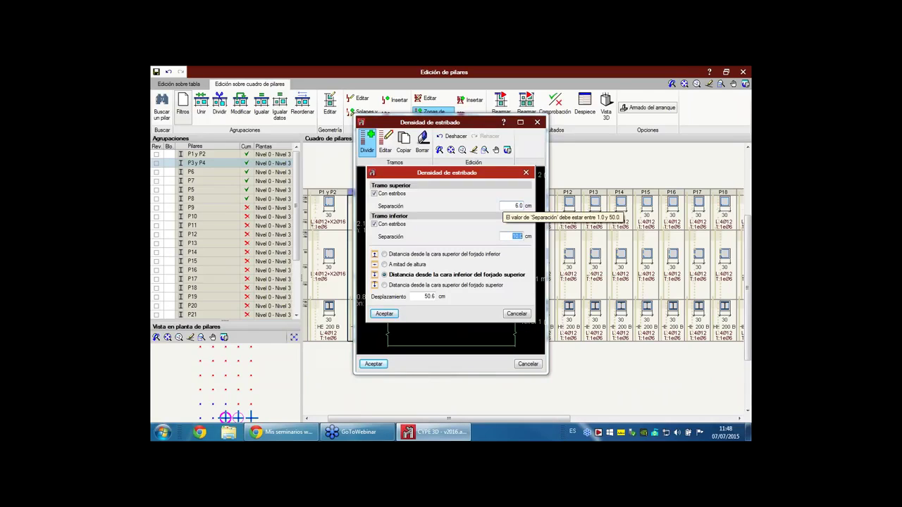
{"action": "left_click", "coordinate": [384, 313]}
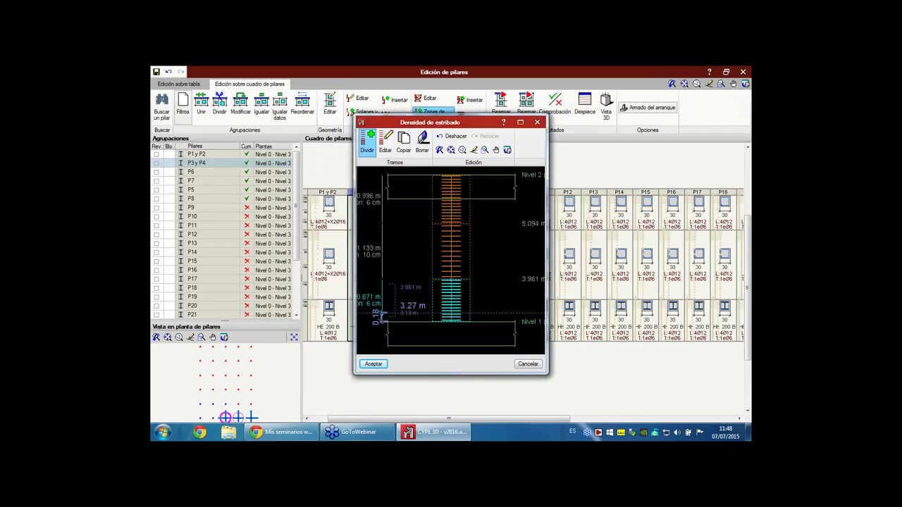
{"action": "left_click", "coordinate": [372, 364]}
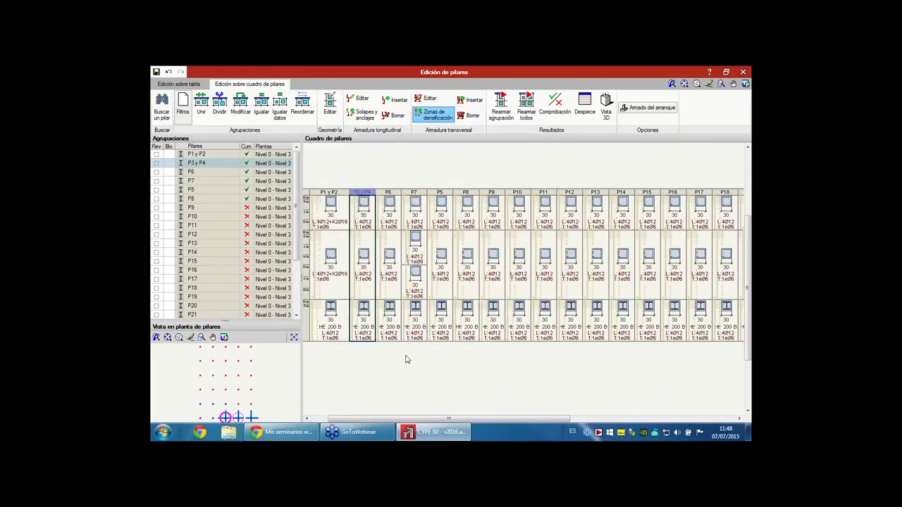
- Close the column editor and leave the column editing tools to return to the 3D structure view
{"action": "left_click", "coordinate": [740, 73]}
{"action": "left_click", "coordinate": [406, 267]}
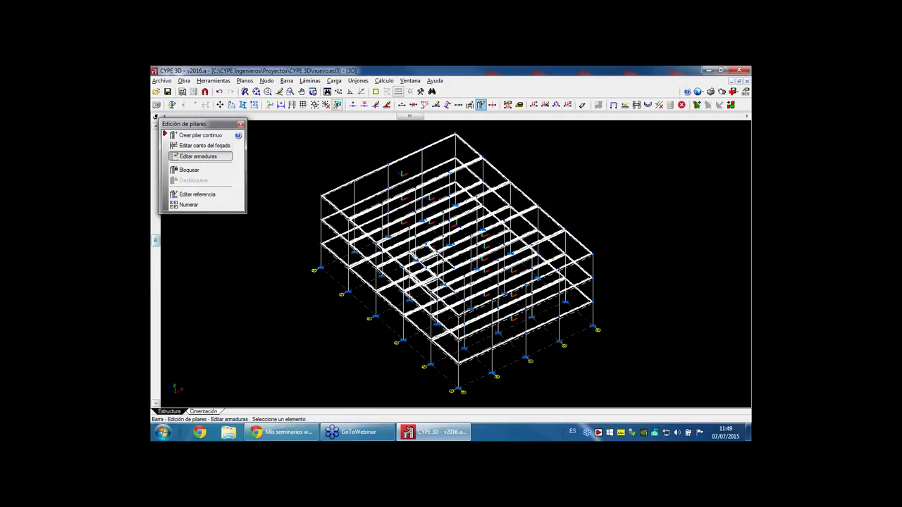
{"action": "left_click", "coordinate": [722, 92]}
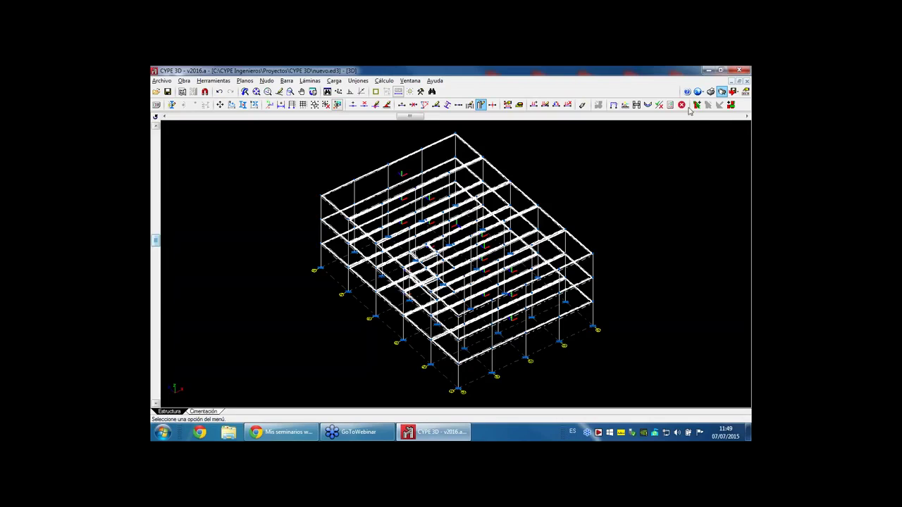
- Accept the incident list and generate a new drawing of type Cuadro de pilares with the default settings
{"action": "left_click", "coordinate": [722, 92]}
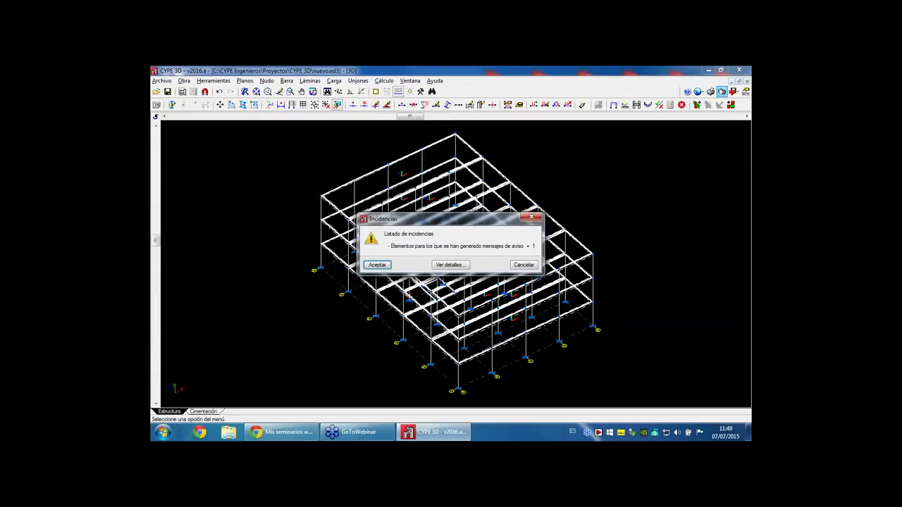
{"action": "left_click", "coordinate": [378, 264]}
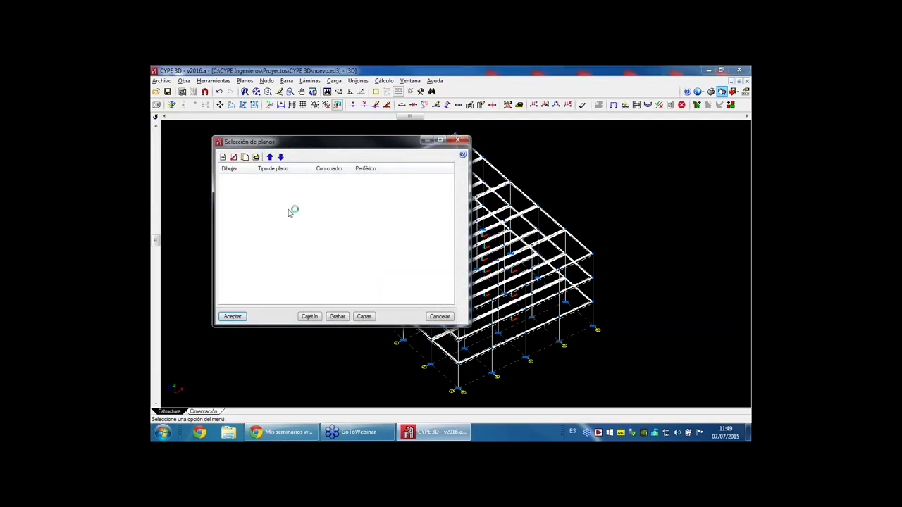
{"action": "left_click", "coordinate": [224, 157]}
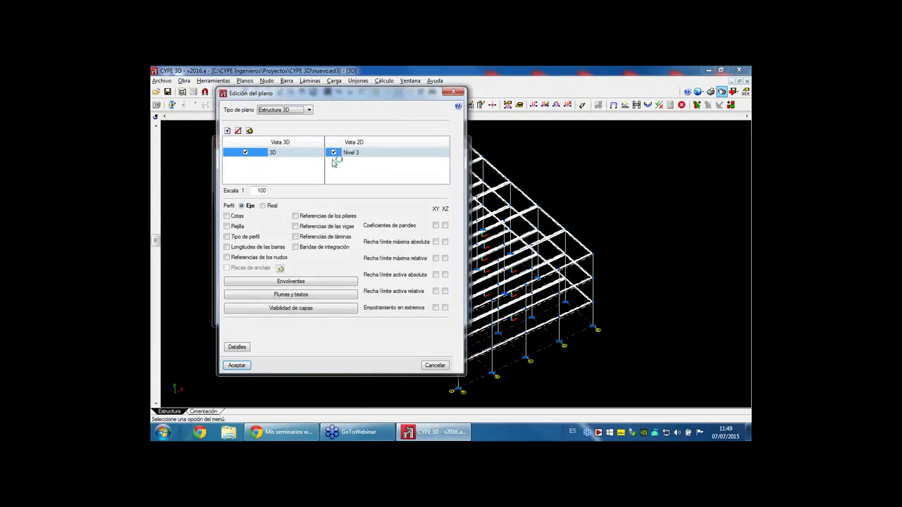
{"action": "left_click", "coordinate": [291, 111]}
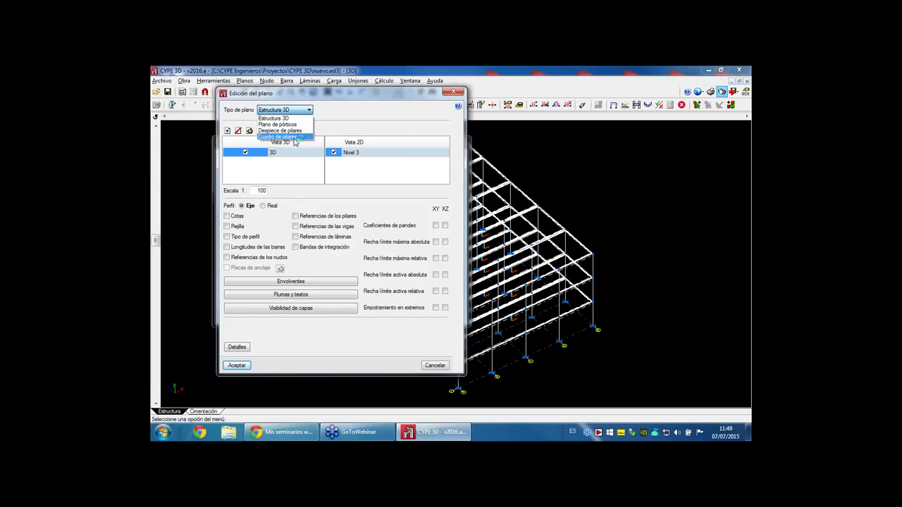
{"action": "left_click", "coordinate": [294, 137]}
{"action": "left_click", "coordinate": [237, 365]}
{"action": "left_click", "coordinate": [239, 316]}
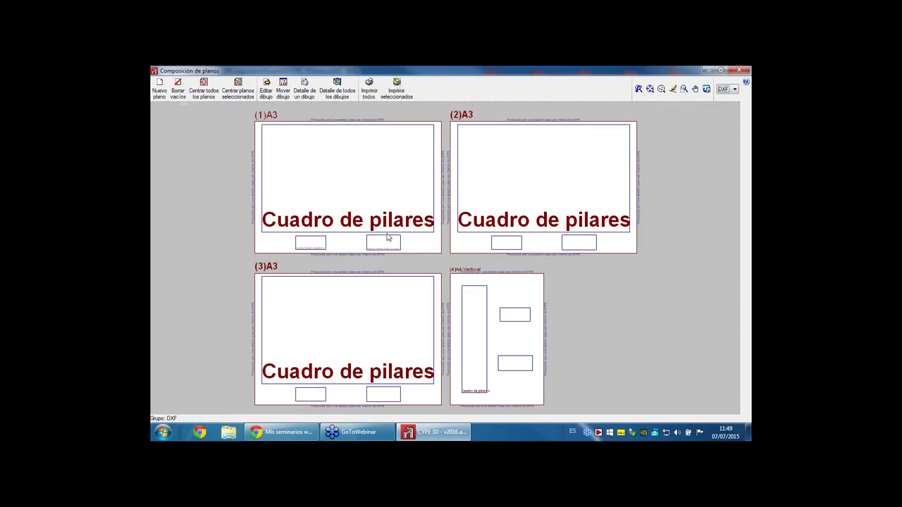
- Show the details of all drawings and examine the stirrup intervals and spacings in the column schedule sheets
{"action": "left_click", "coordinate": [338, 99]}
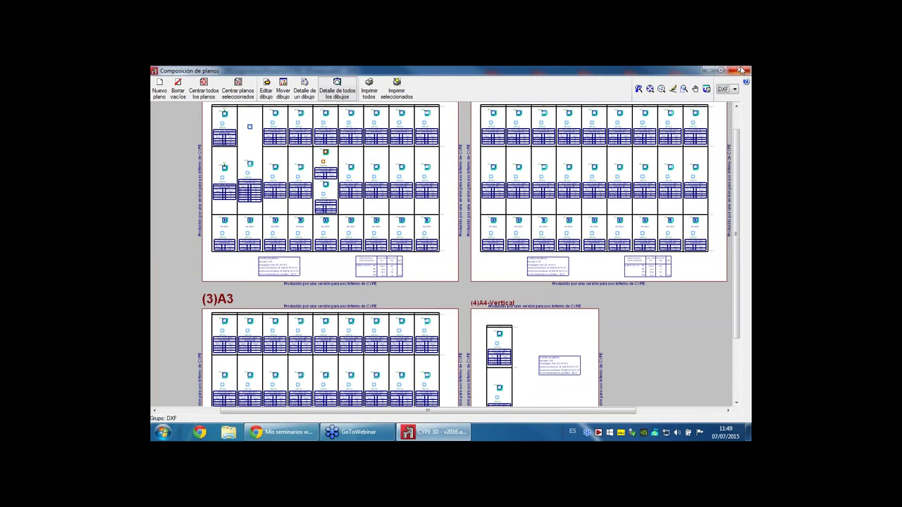
{"action": "scroll", "coordinate": [546, 173], "scroll_direction": "up", "scroll_amount": 10}
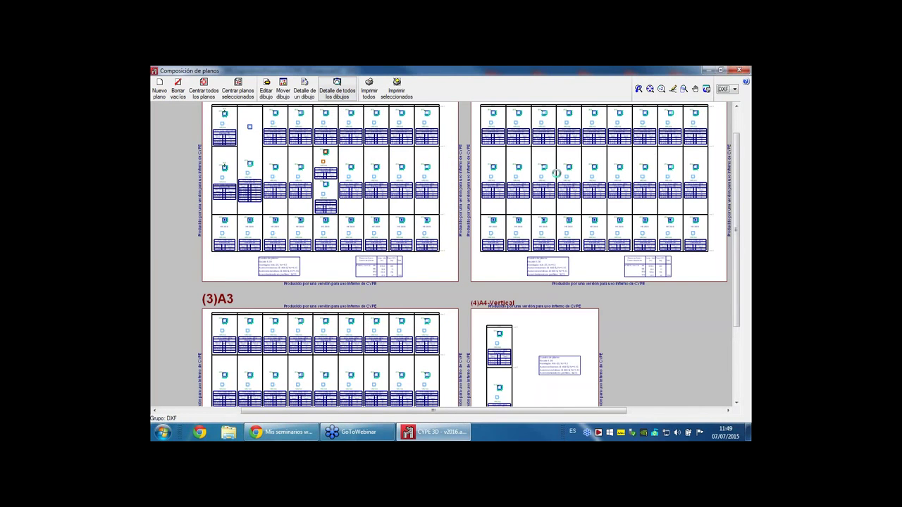
{"action": "scroll", "coordinate": [548, 177], "scroll_direction": "up", "scroll_amount": 2}
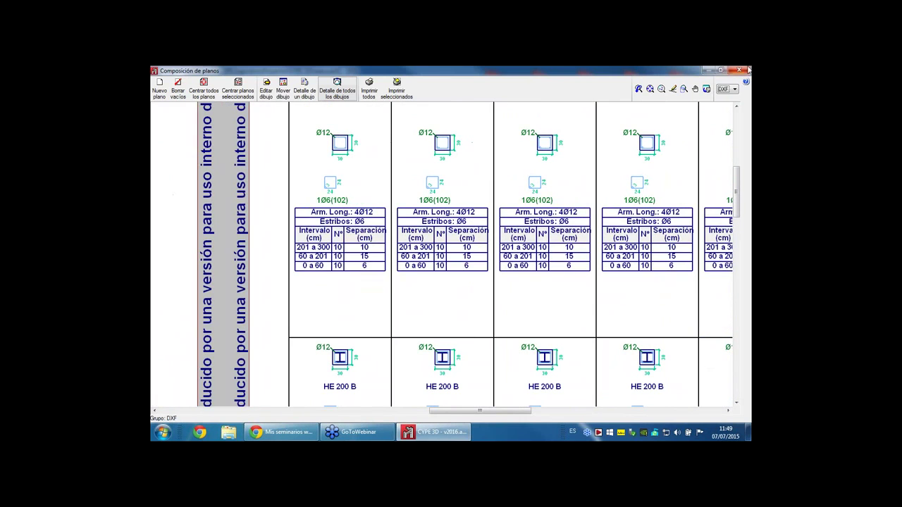
- Close the drawing composition and drawing selection, and exit CYPE 3D saving the job
{"action": "left_click", "coordinate": [745, 71]}
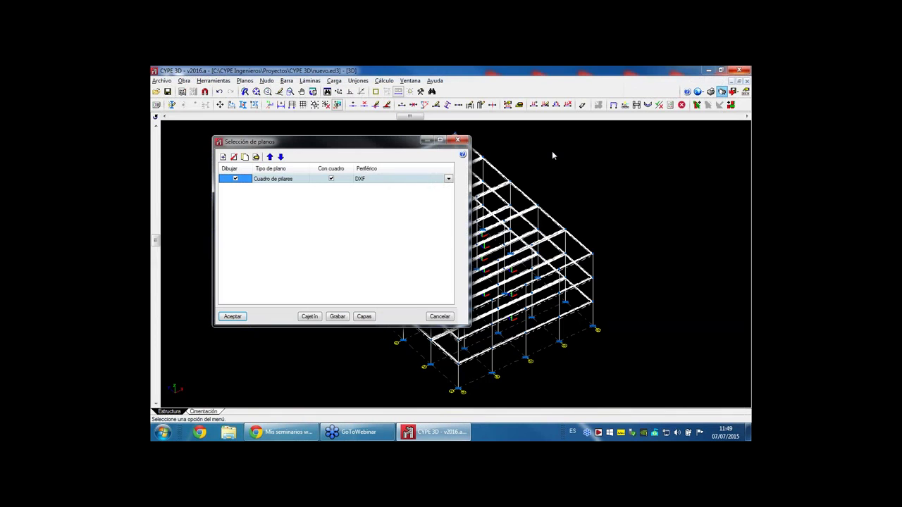
{"action": "left_click", "coordinate": [450, 146]}
{"action": "left_click", "coordinate": [738, 70]}
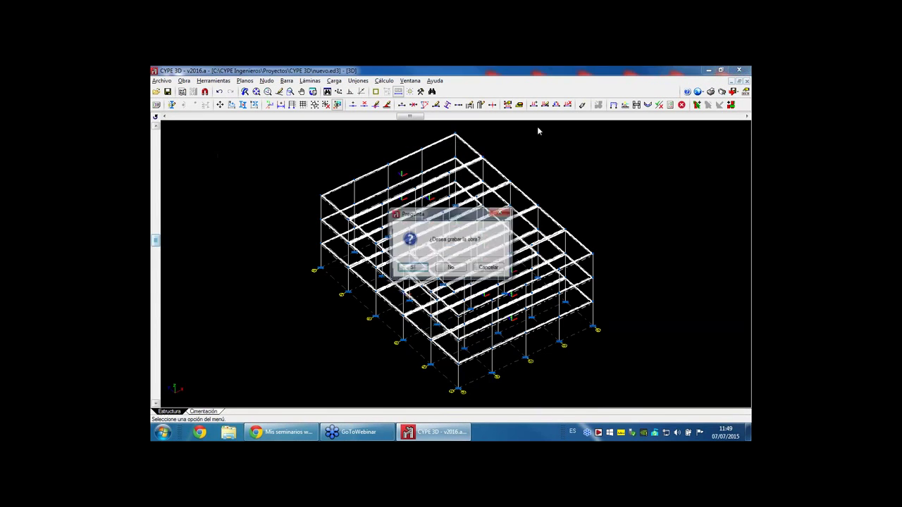
{"action": "left_click", "coordinate": [407, 270]}
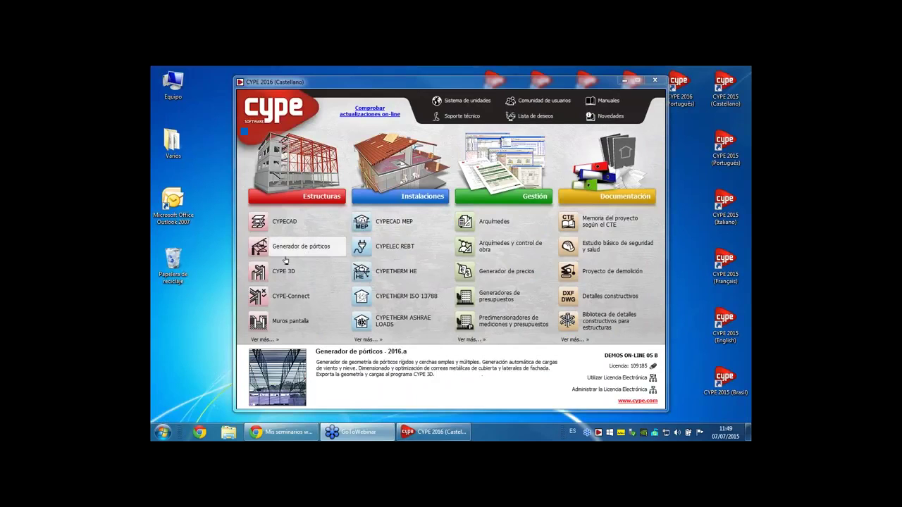
- Switch to CYPECAD and open column P10 from the results view of ESC_reticular for column editing
{"action": "left_click", "coordinate": [284, 221]}
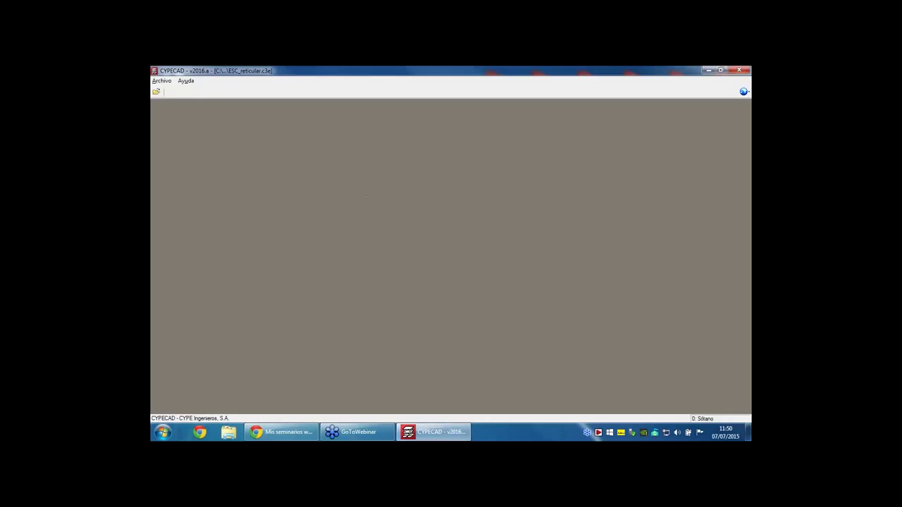
{"action": "key", "text": "Escape"}
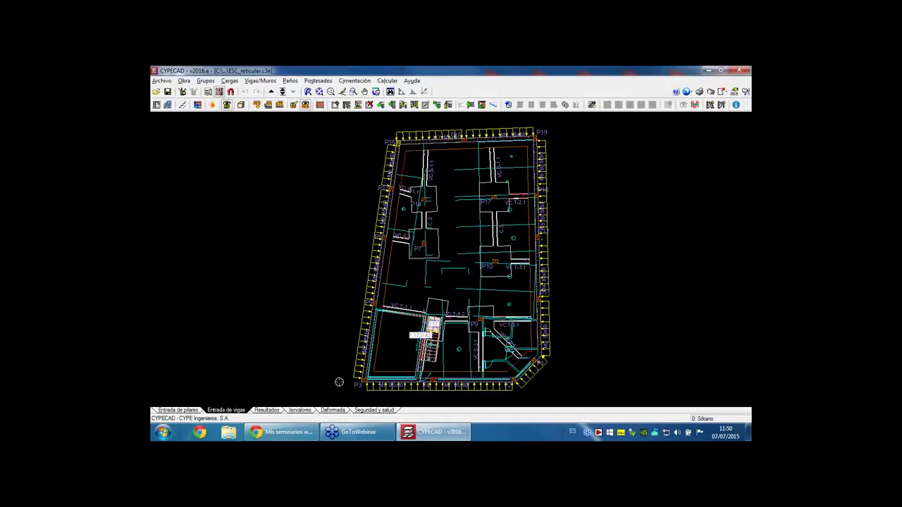
{"action": "left_click", "coordinate": [267, 410]}
{"action": "left_click", "coordinate": [359, 105]}
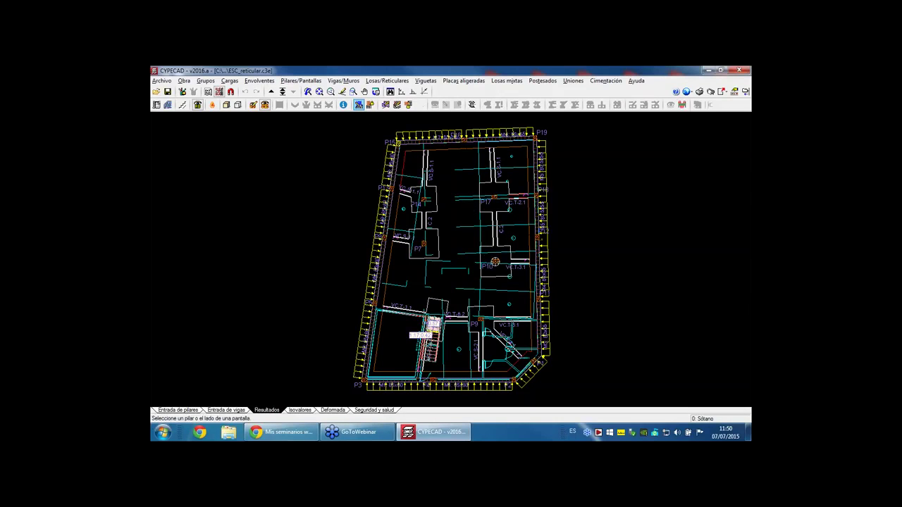
{"action": "left_click", "coordinate": [494, 260]}
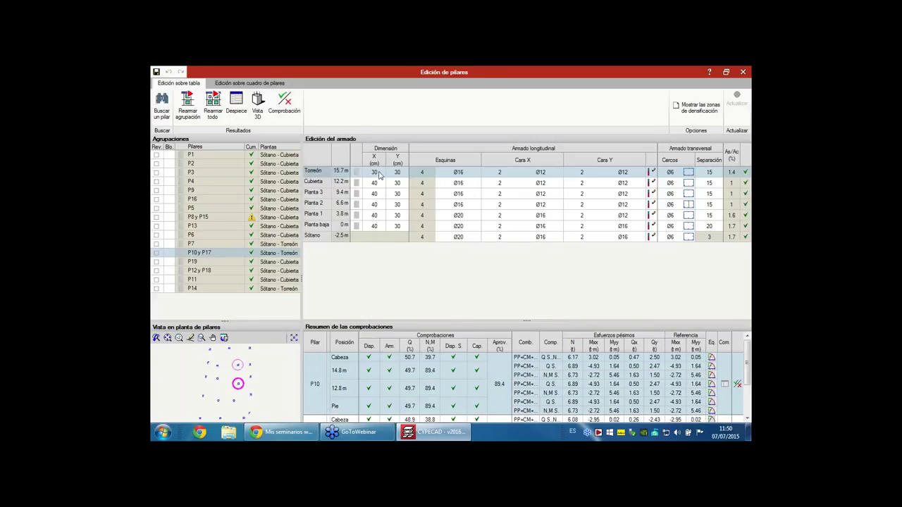
- Select the floors from Cubierta to Planta baja of group P10 y P17 and examine their corner bar diameters
{"action": "left_click", "coordinate": [374, 182]}
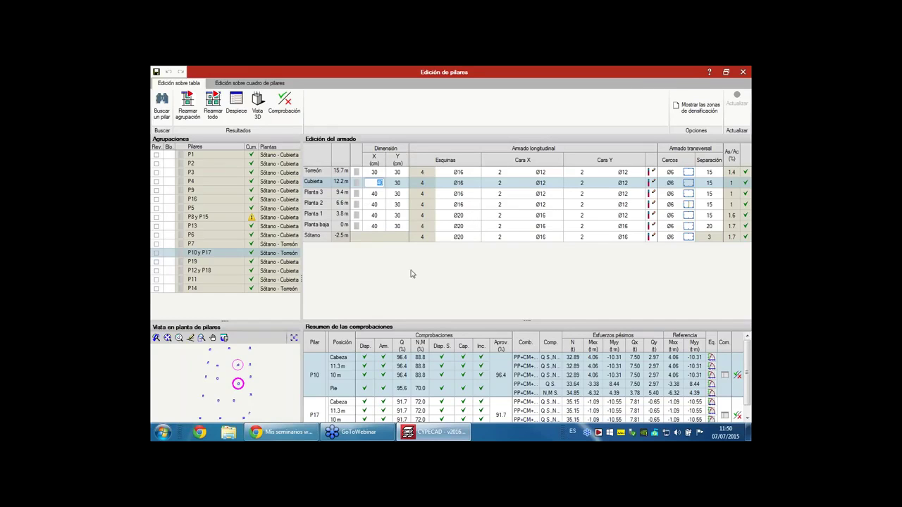
{"action": "left_click", "coordinate": [379, 226], "text": "shift"}
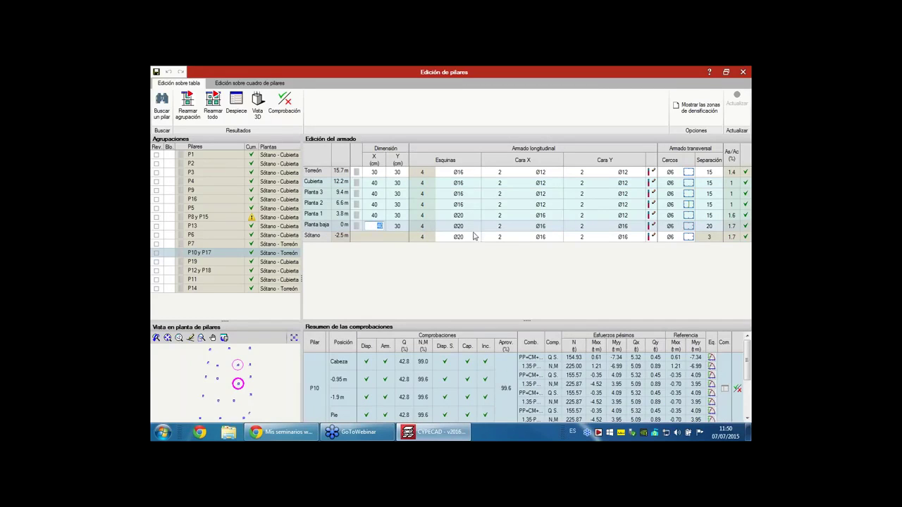
{"action": "left_click", "coordinate": [469, 183]}
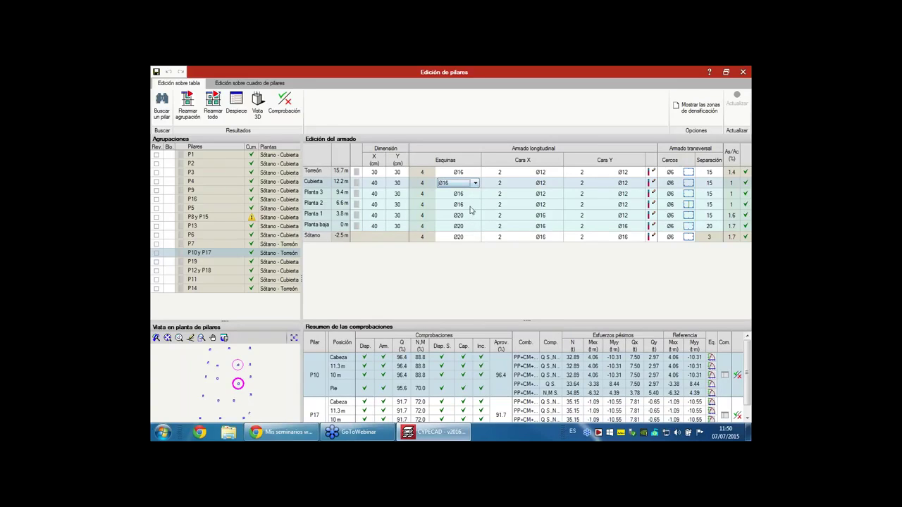
- Delete the longitudinal reinforcement laps of column P4 floor by floor from Planta baja to Cubierta in the column schedule
{"action": "left_click", "coordinate": [247, 84]}
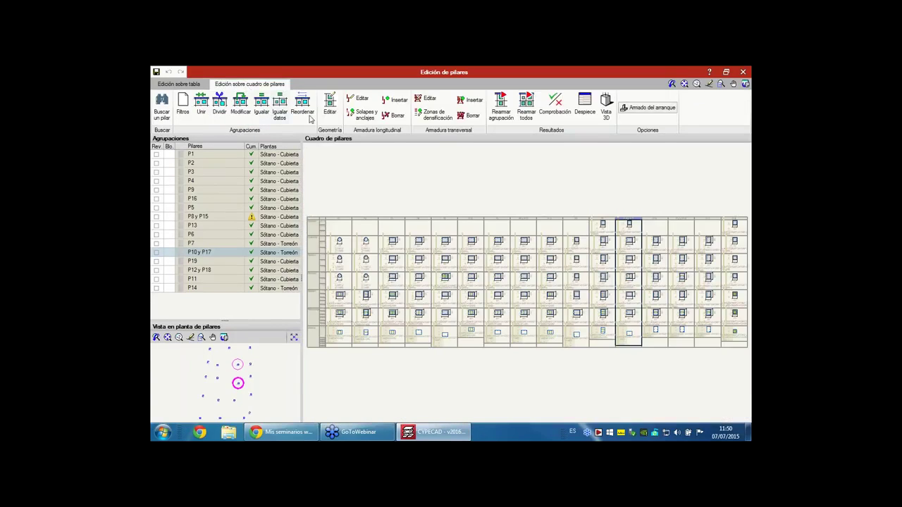
{"action": "scroll", "coordinate": [465, 301], "scroll_direction": "up", "scroll_amount": 5}
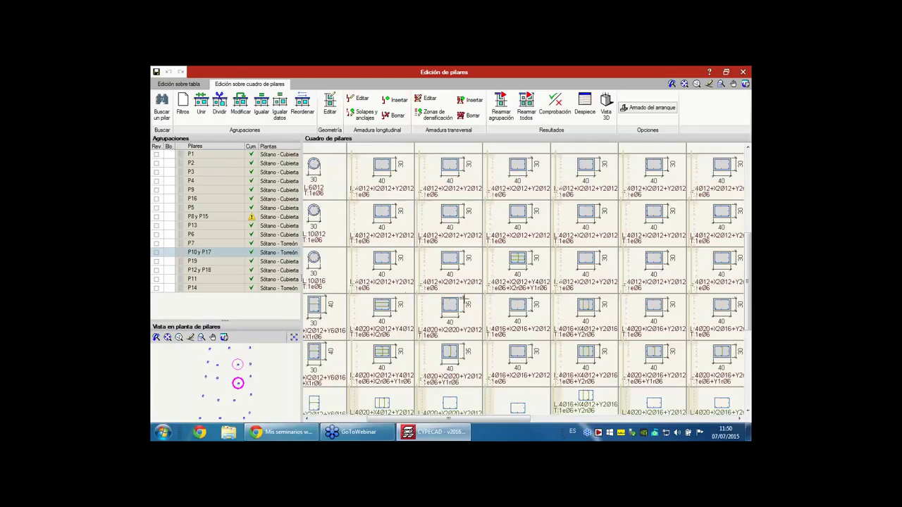
{"action": "left_click", "coordinate": [392, 114]}
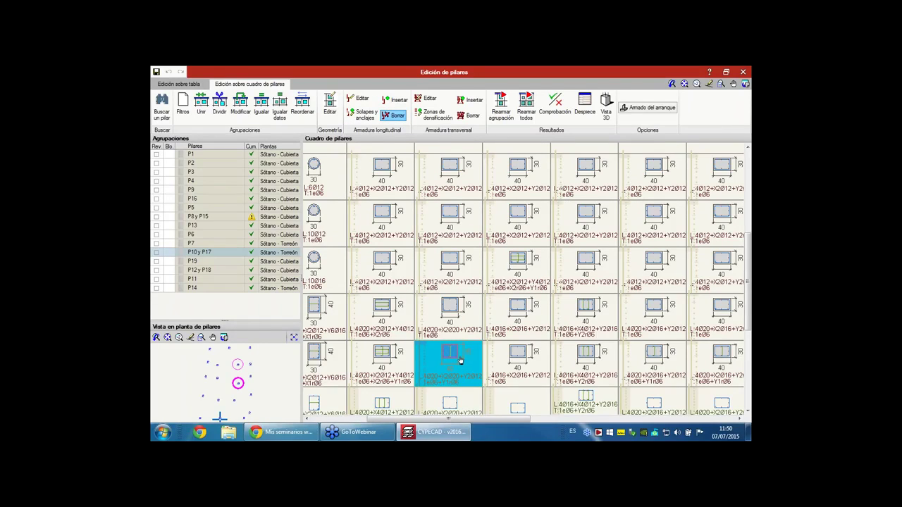
{"action": "left_click", "coordinate": [459, 359]}
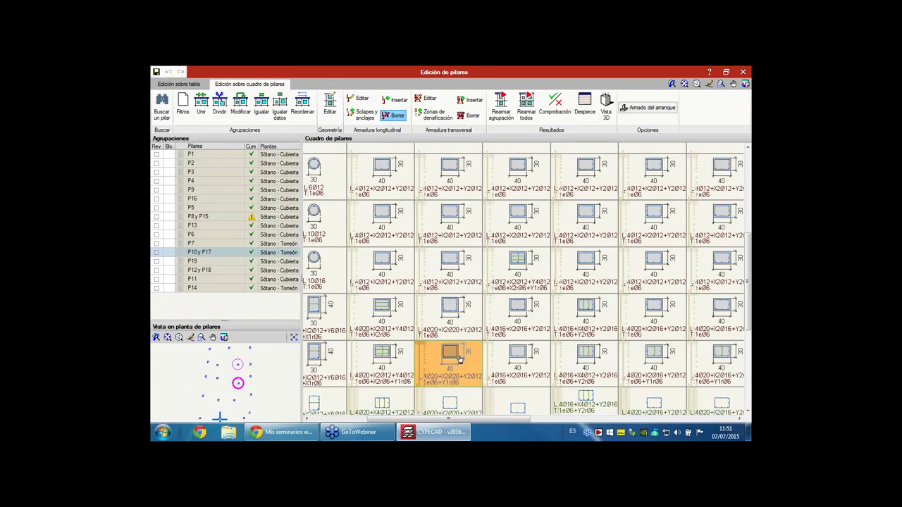
{"action": "left_click", "coordinate": [461, 324]}
{"action": "left_click", "coordinate": [454, 276]}
{"action": "left_click", "coordinate": [459, 219]}
{"action": "left_click", "coordinate": [452, 171]}
{"action": "right_click", "coordinate": [453, 273]}
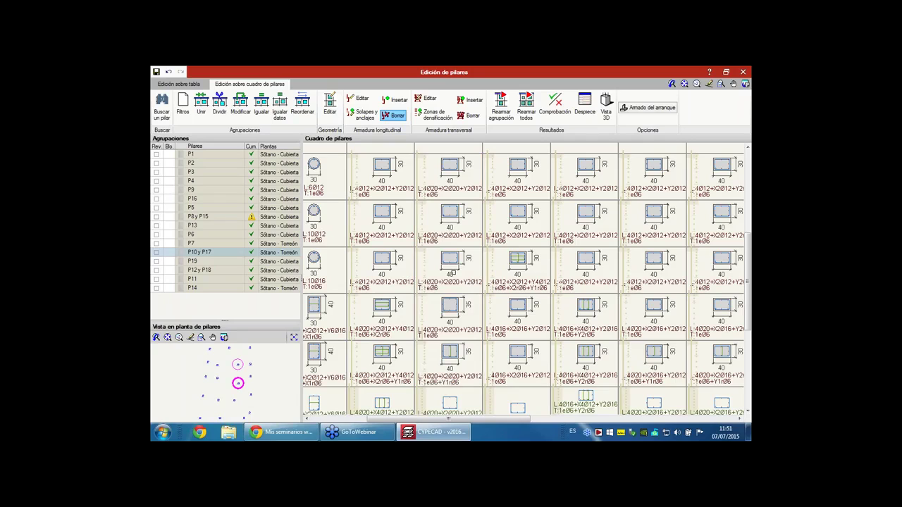
- Compare the longitudinal reinforcement of P8 y P15 and P4 between the editing table and the column schedule
{"action": "left_click", "coordinate": [196, 87]}
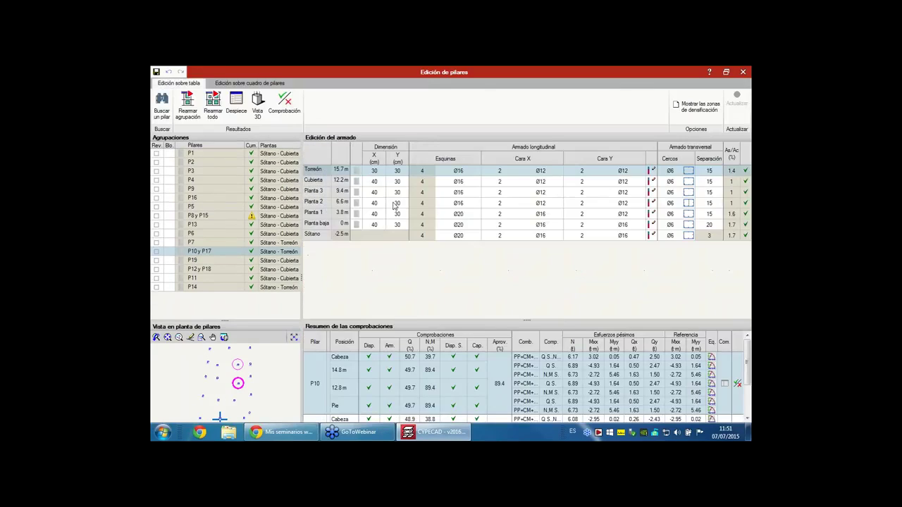
{"action": "left_click", "coordinate": [216, 217]}
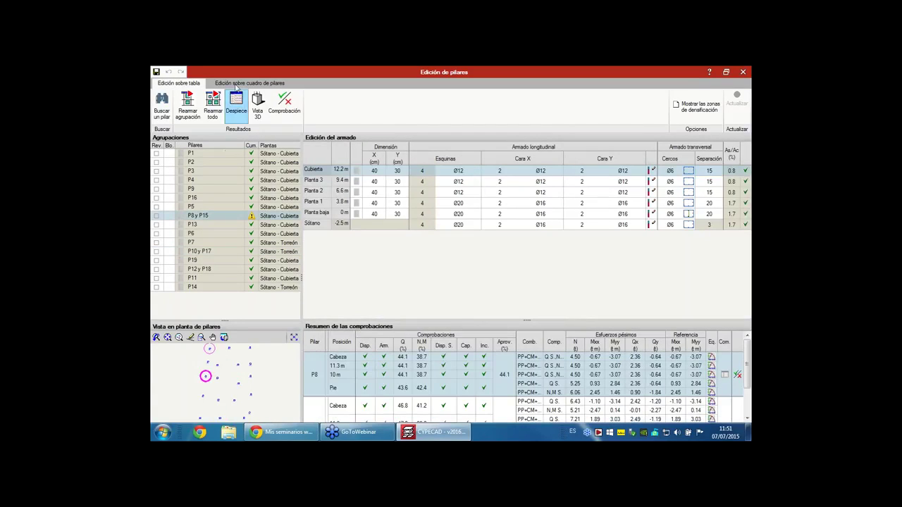
{"action": "left_click", "coordinate": [249, 83]}
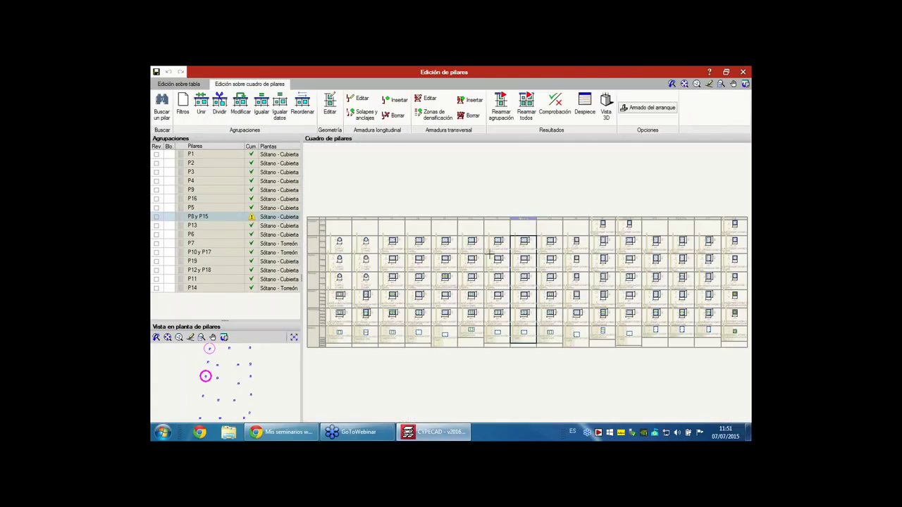
{"action": "left_click", "coordinate": [393, 115]}
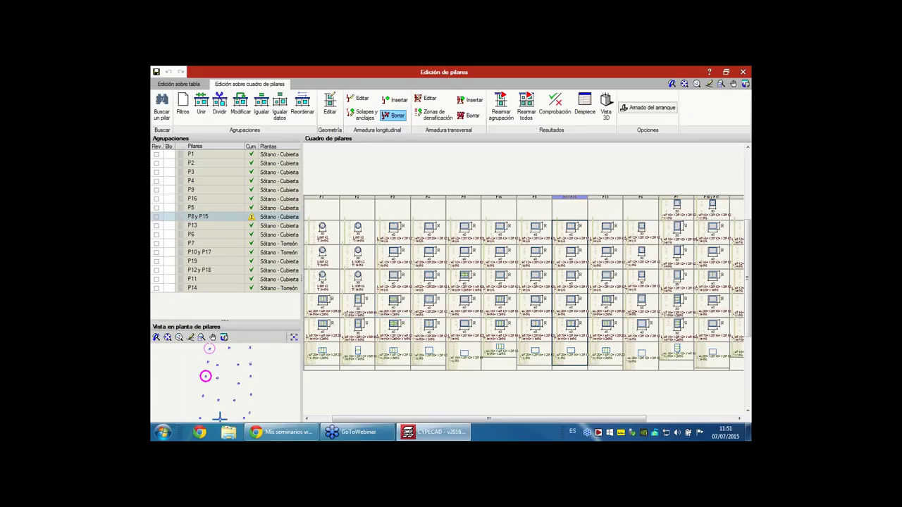
{"action": "scroll", "coordinate": [430, 212], "scroll_direction": "up", "scroll_amount": 4}
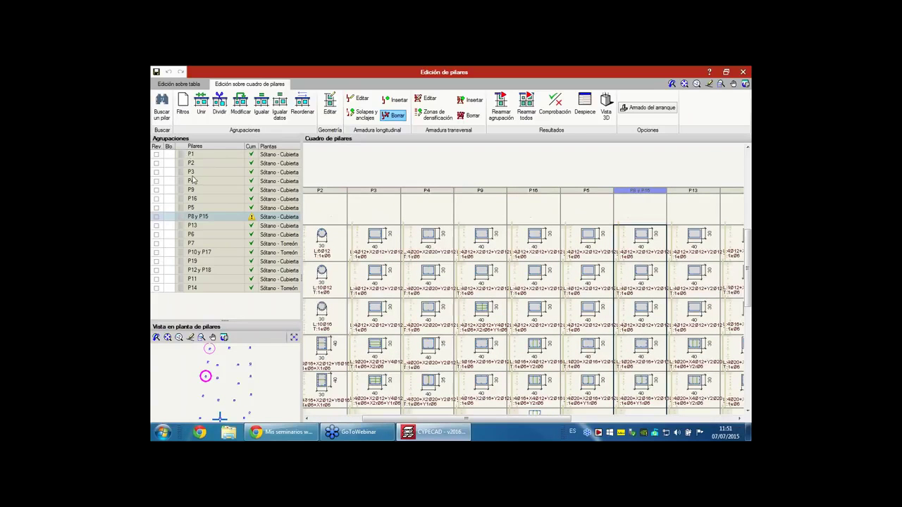
{"action": "left_click", "coordinate": [198, 182]}
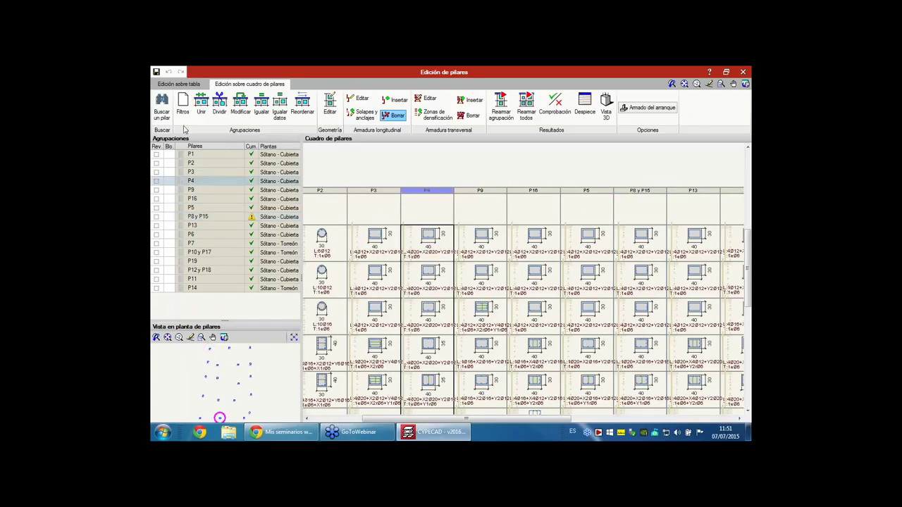
{"action": "left_click", "coordinate": [179, 84]}
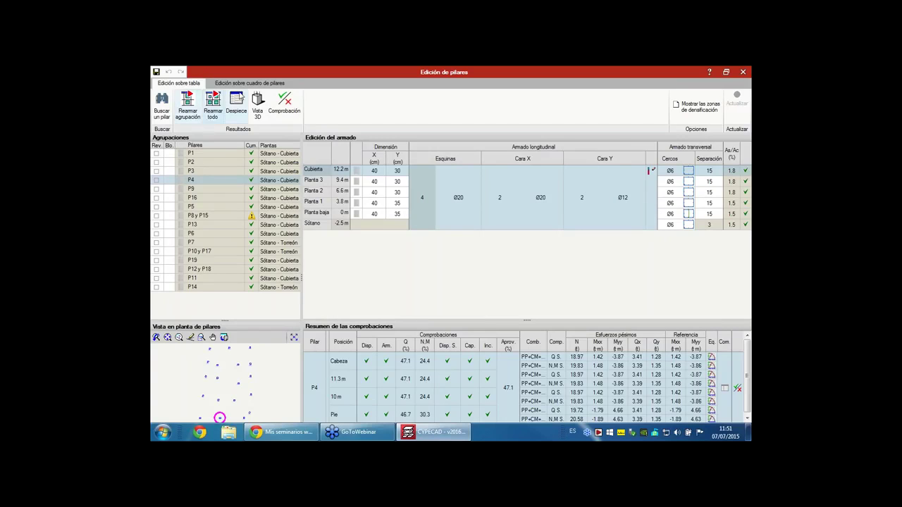
- Divide column P4's longitudinal bars 150 cm above Planta baja, with 50% (caras opuestas) of the bars lapped and the lap placed Hacia arriba
{"action": "left_click", "coordinate": [247, 83]}
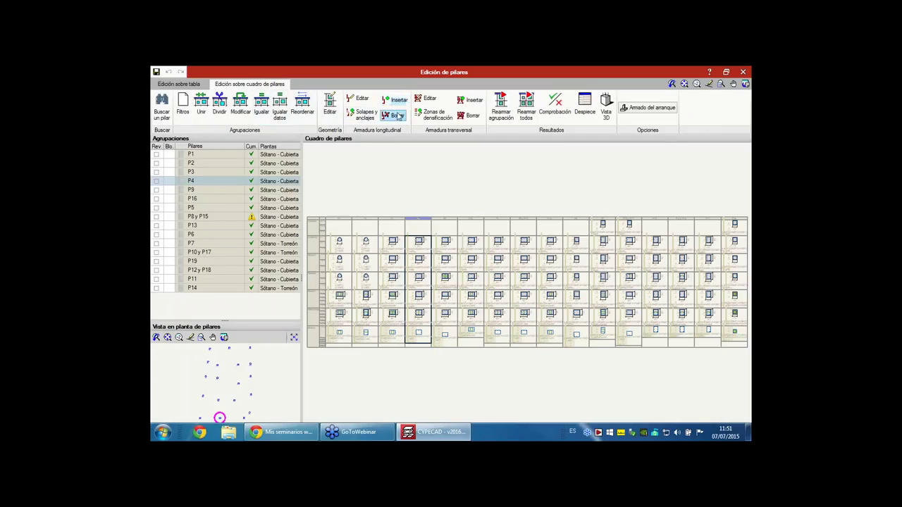
{"action": "left_click", "coordinate": [366, 117]}
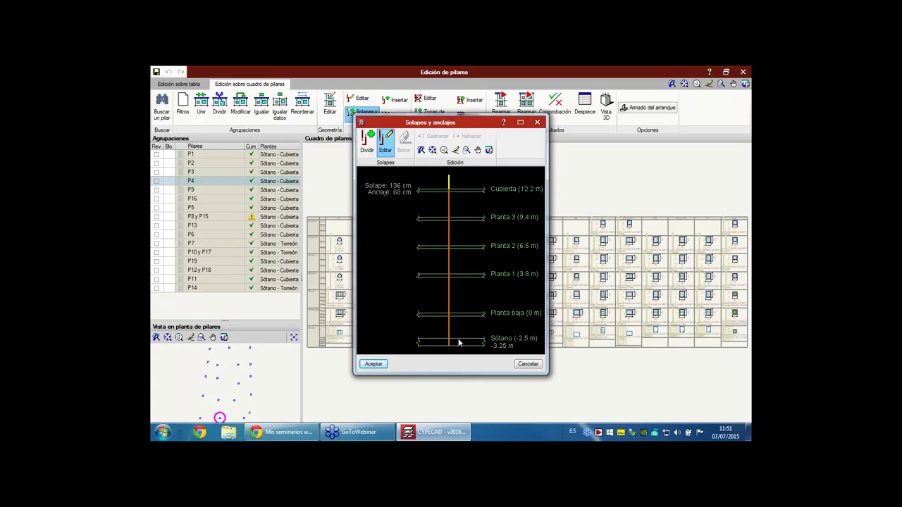
{"action": "scroll", "coordinate": [453, 330], "scroll_direction": "up", "scroll_amount": 4}
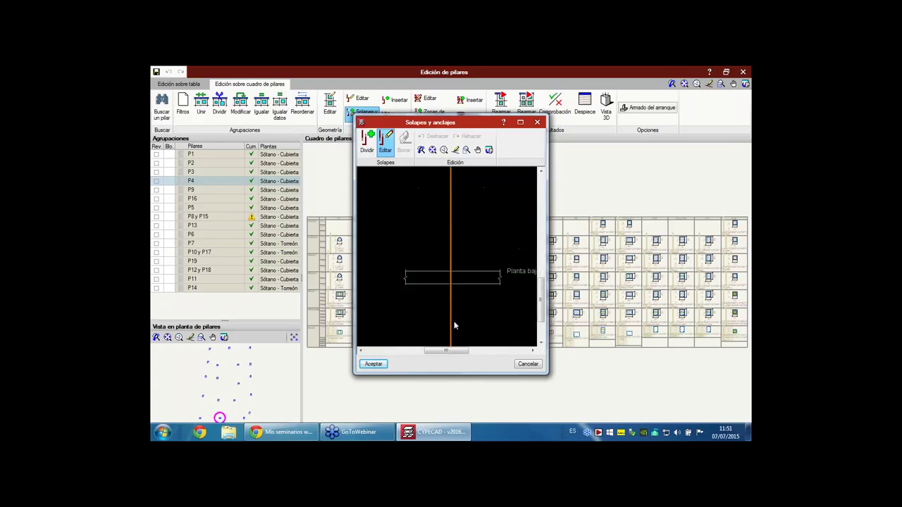
{"action": "scroll", "coordinate": [440, 292], "scroll_direction": "down", "scroll_amount": 2}
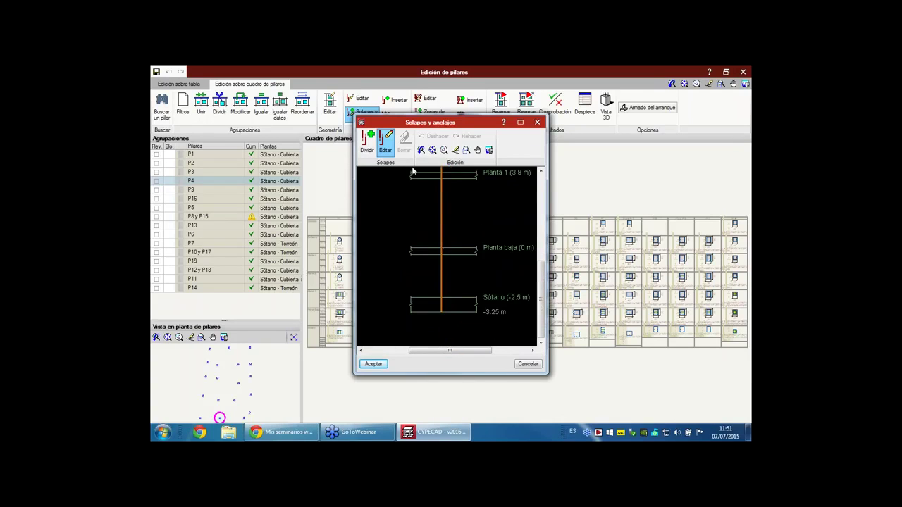
{"action": "left_click", "coordinate": [368, 144]}
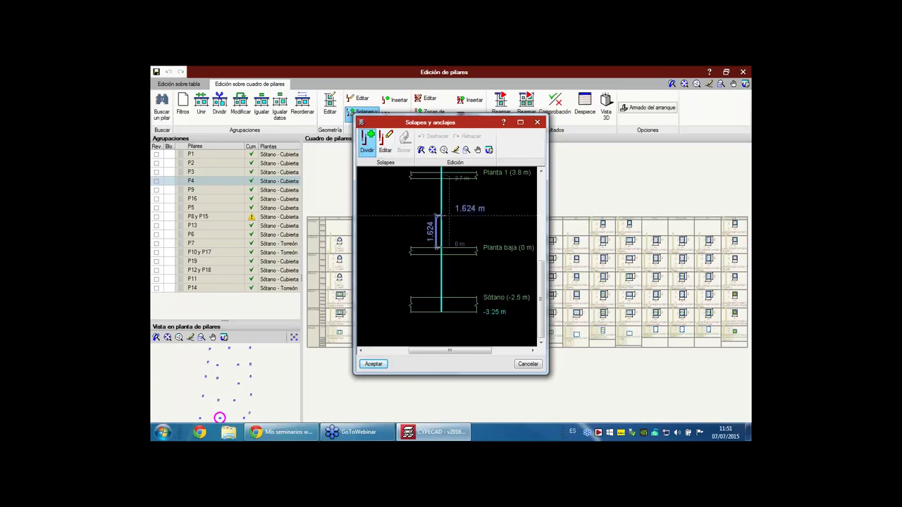
{"action": "left_click", "coordinate": [485, 205]}
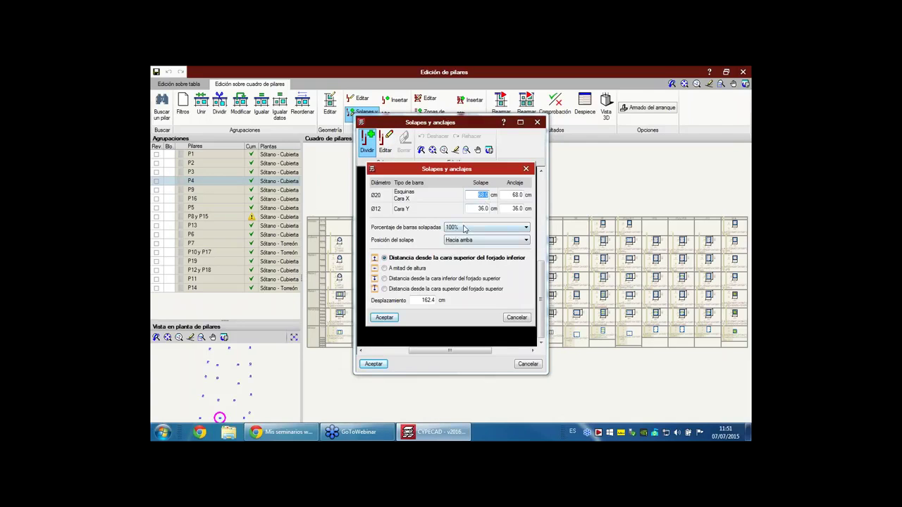
{"action": "left_click", "coordinate": [466, 228]}
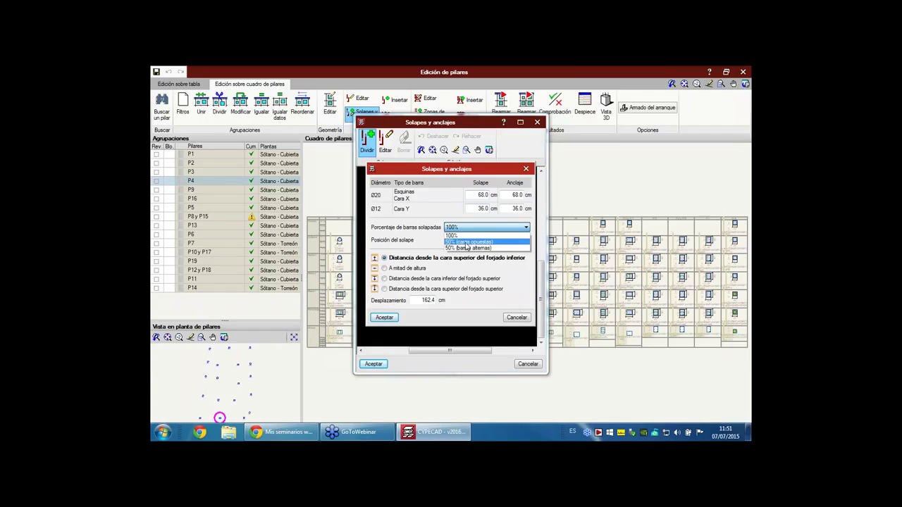
{"action": "left_click", "coordinate": [465, 242]}
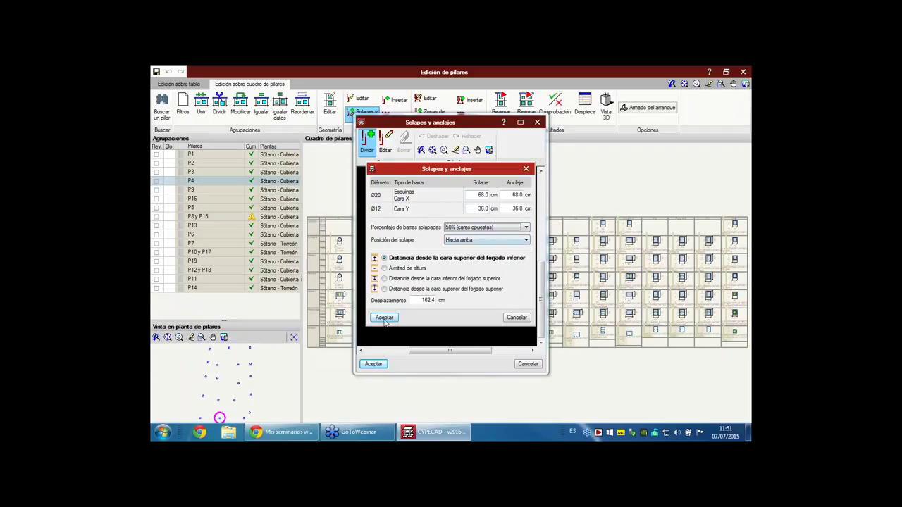
{"action": "double_click", "coordinate": [427, 300]}
{"action": "type", "text": "150"}
{"action": "key", "text": "Tab"}
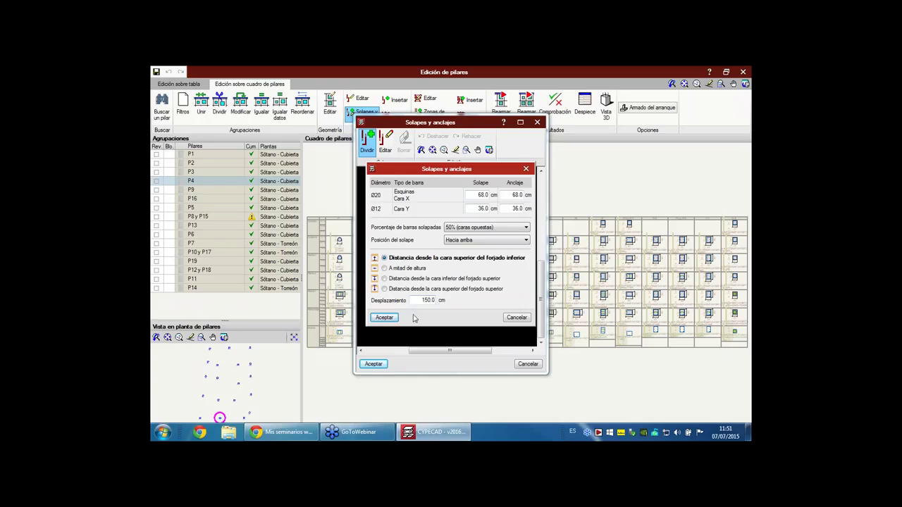
{"action": "left_click", "coordinate": [384, 317]}
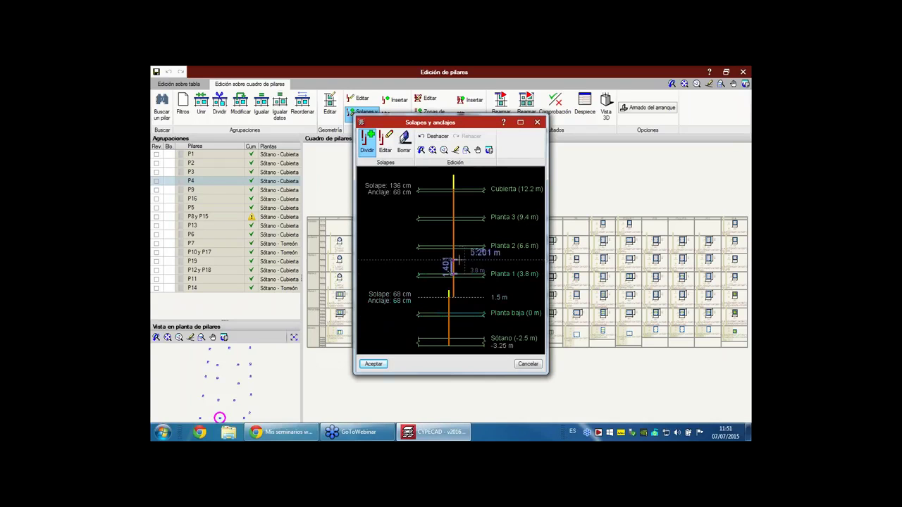
- Divide P4's bars between Planta 1 and Planta 2 at about 5.06 m and between Planta 2 and Planta 3 at about 7.74 m, lapping 50% (caras opuestas)
{"action": "left_click", "coordinate": [452, 262]}
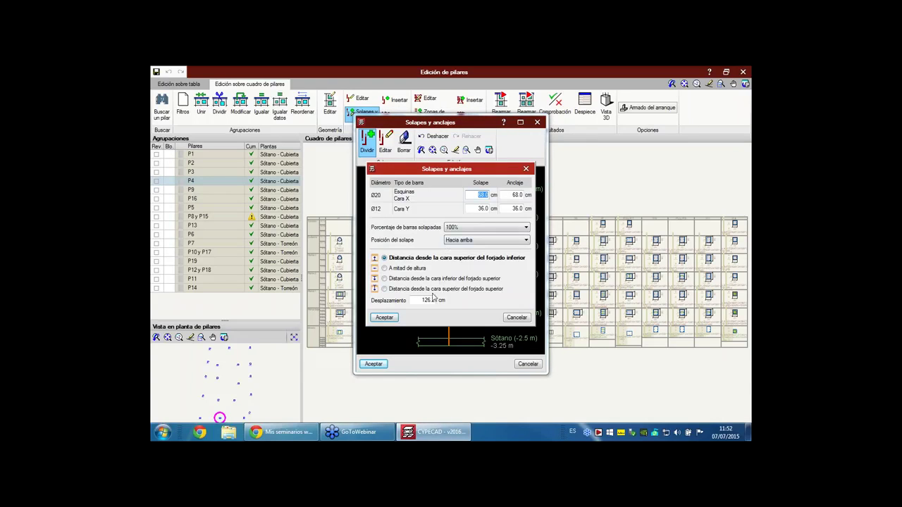
{"action": "left_click", "coordinate": [459, 226]}
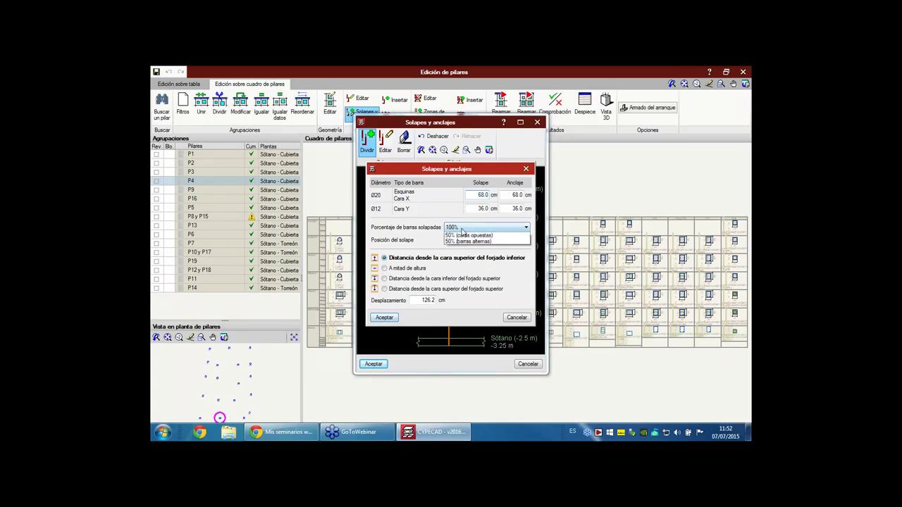
{"action": "left_click", "coordinate": [460, 244]}
{"action": "left_click", "coordinate": [384, 317]}
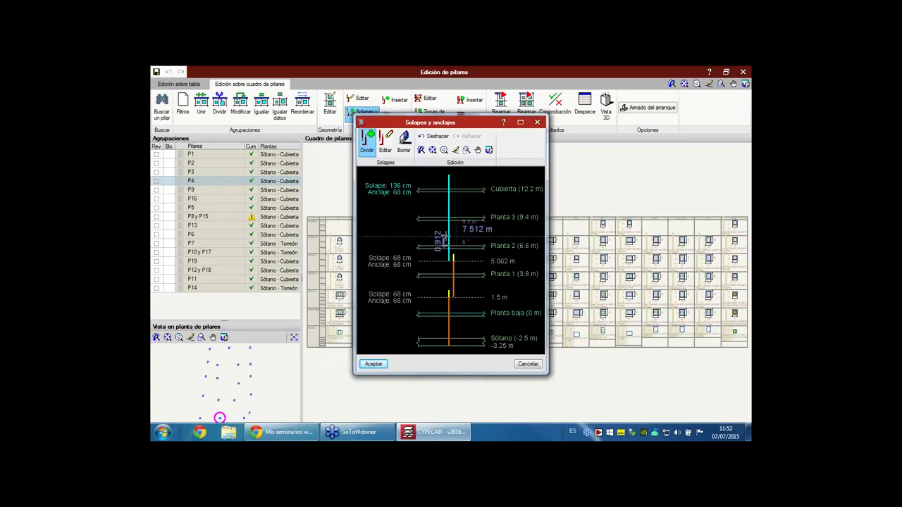
{"action": "left_click", "coordinate": [446, 240]}
{"action": "left_click", "coordinate": [465, 227]}
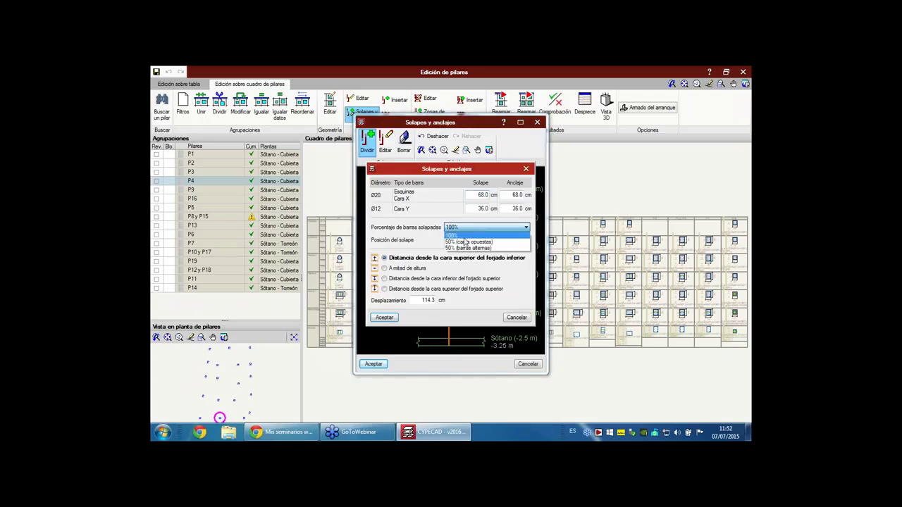
{"action": "left_click", "coordinate": [465, 244]}
{"action": "left_click", "coordinate": [383, 317]}
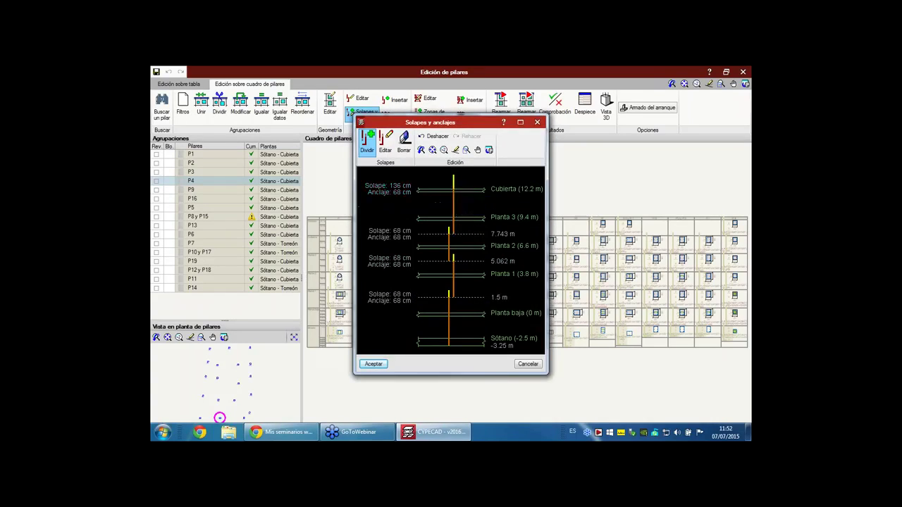
- Divide P4's bars between Planta 3 and Cubierta at about 10.43 m with 50% (caras opuestas) lapped, and accept the lap edits
{"action": "left_click", "coordinate": [455, 210]}
{"action": "left_click", "coordinate": [465, 227]}
{"action": "left_click", "coordinate": [465, 244]}
{"action": "left_click", "coordinate": [384, 317]}
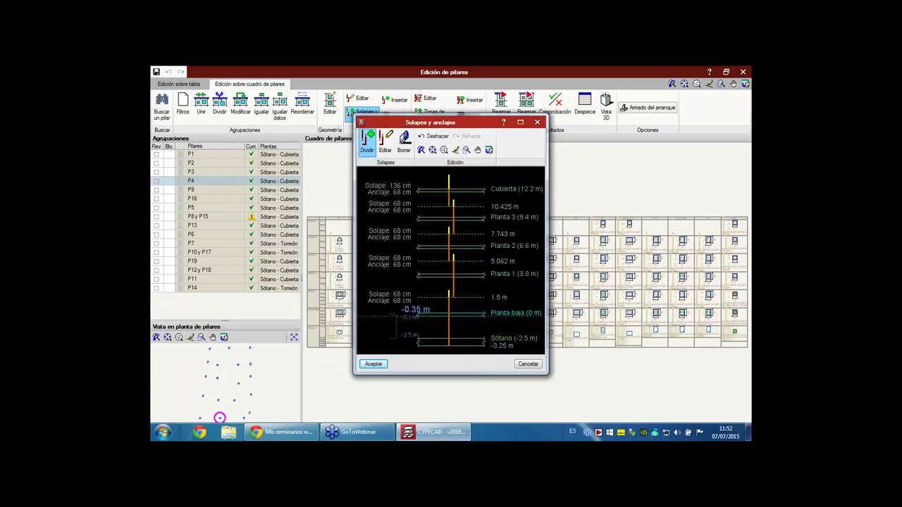
{"action": "left_click", "coordinate": [373, 364]}
- Open the reinforcement detailing of P4 and examine the staggered bar laps from the foundation up to Cubierta
{"action": "left_click", "coordinate": [585, 105]}
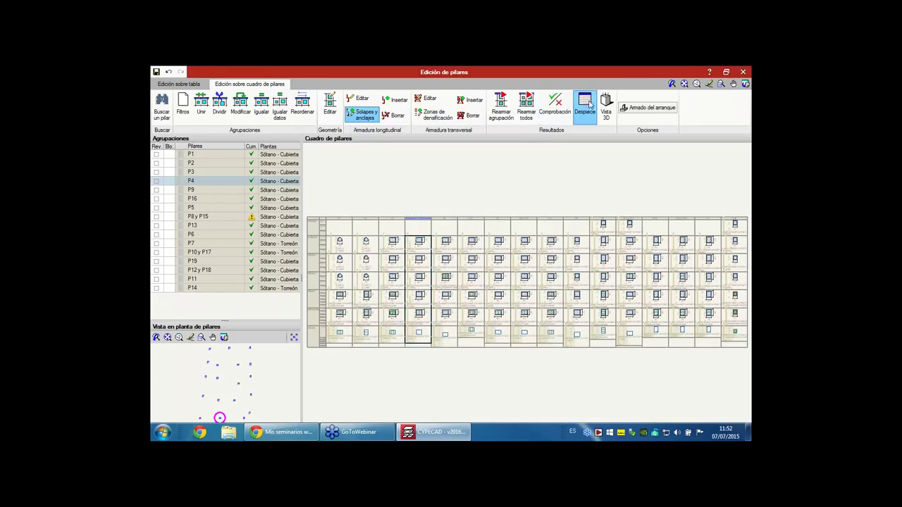
{"action": "left_click", "coordinate": [417, 253]}
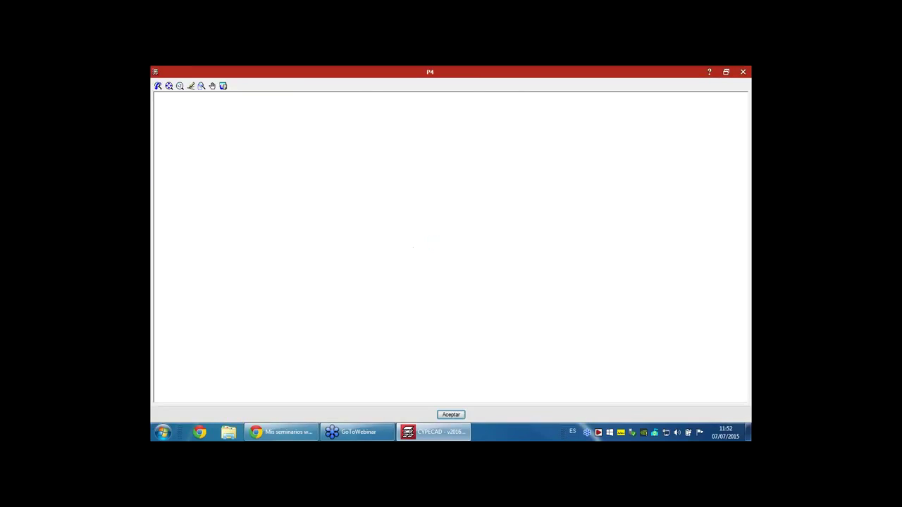
{"action": "scroll", "coordinate": [461, 303], "scroll_direction": "up", "scroll_amount": 4}
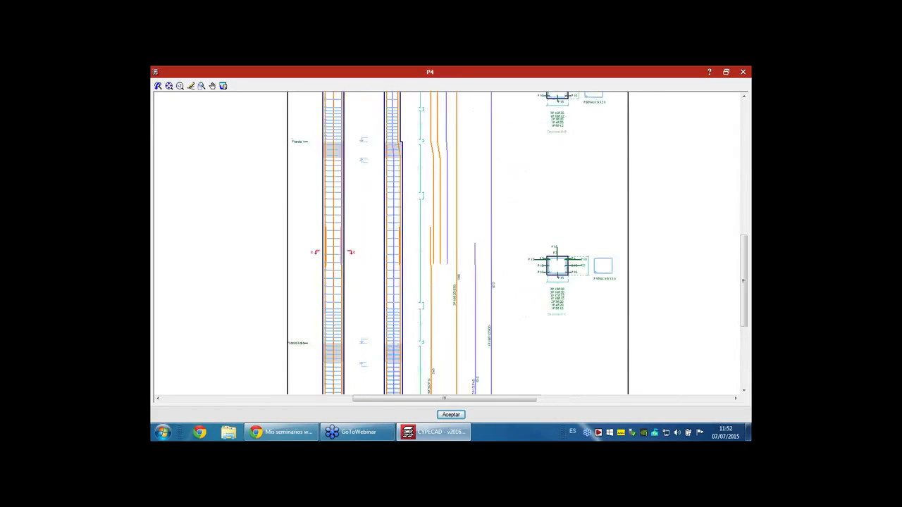
{"action": "middle_click_drag", "start_coordinate": [507, 383], "coordinate": [492, 326]}
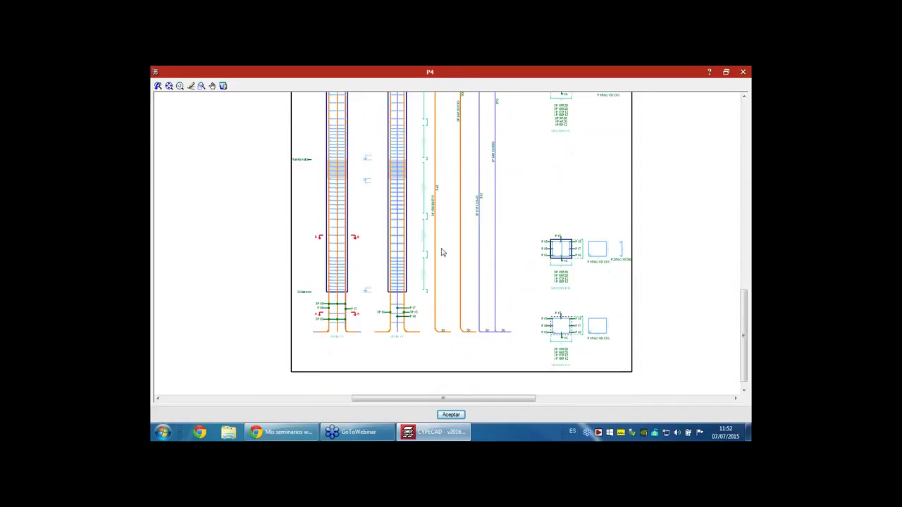
{"action": "mouse_move", "coordinate": [441, 195]}
{"action": "middle_mouse_down"}
{"action": "mouse_move", "coordinate": [453, 314]}
{"action": "mouse_move", "coordinate": [449, 221]}
{"action": "mouse_move", "coordinate": [441, 252]}
{"action": "middle_mouse_up"}
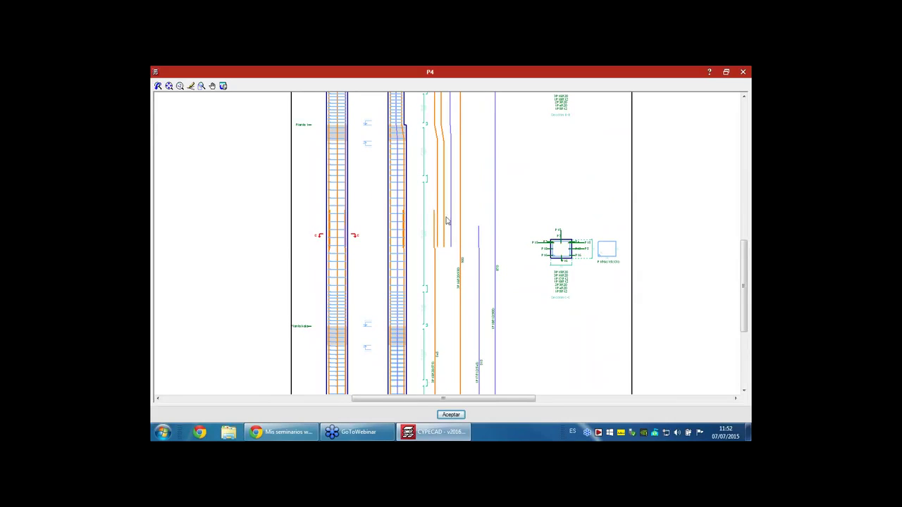
{"action": "middle_click_drag", "start_coordinate": [488, 217], "coordinate": [475, 337]}
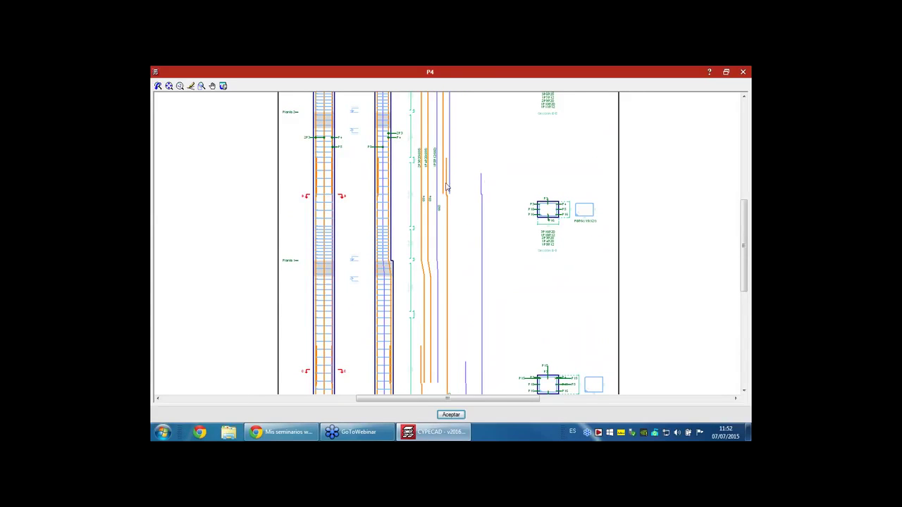
{"action": "middle_click_drag", "start_coordinate": [447, 166], "coordinate": [451, 337]}
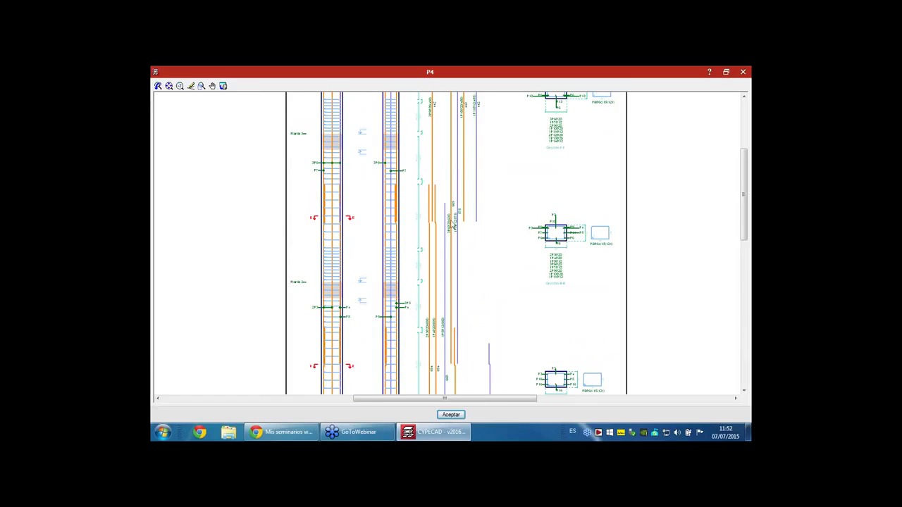
{"action": "middle_click_drag", "start_coordinate": [439, 193], "coordinate": [454, 348]}
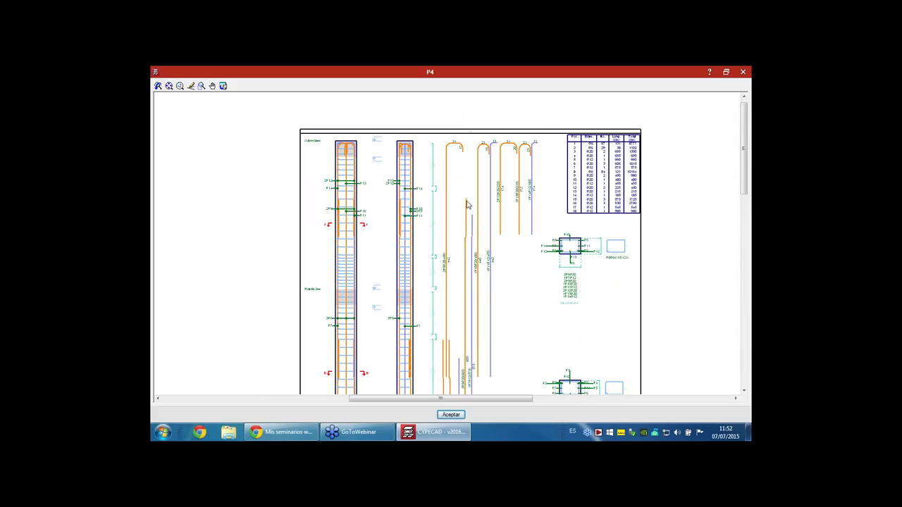
{"action": "scroll", "coordinate": [465, 202], "scroll_direction": "down", "scroll_amount": 5}
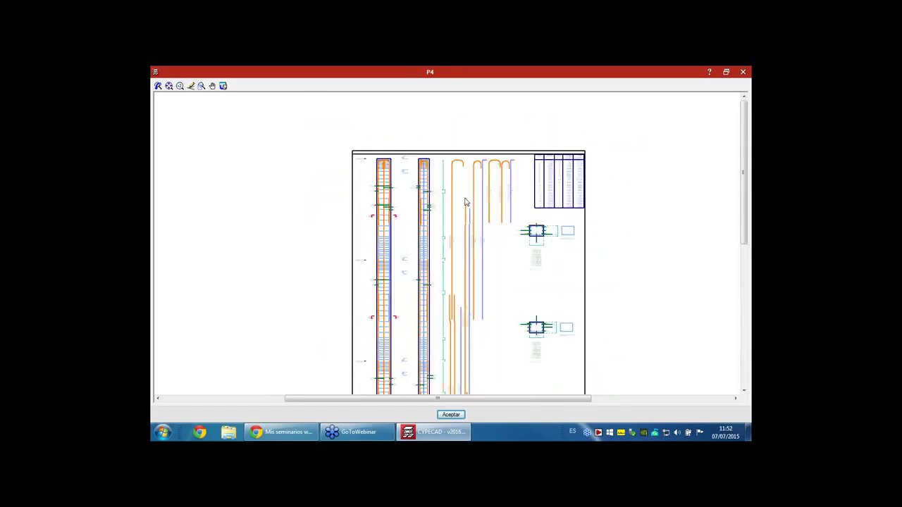
{"action": "middle_click_drag", "start_coordinate": [465, 309], "coordinate": [465, 180]}
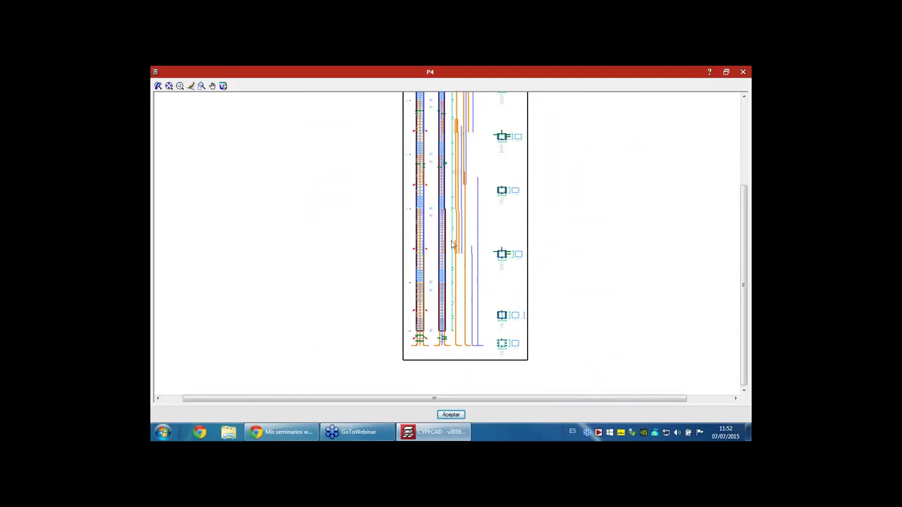
{"action": "scroll", "coordinate": [454, 245], "scroll_direction": "up", "scroll_amount": 4}
{"action": "scroll", "coordinate": [420, 317], "scroll_direction": "up", "scroll_amount": 2}
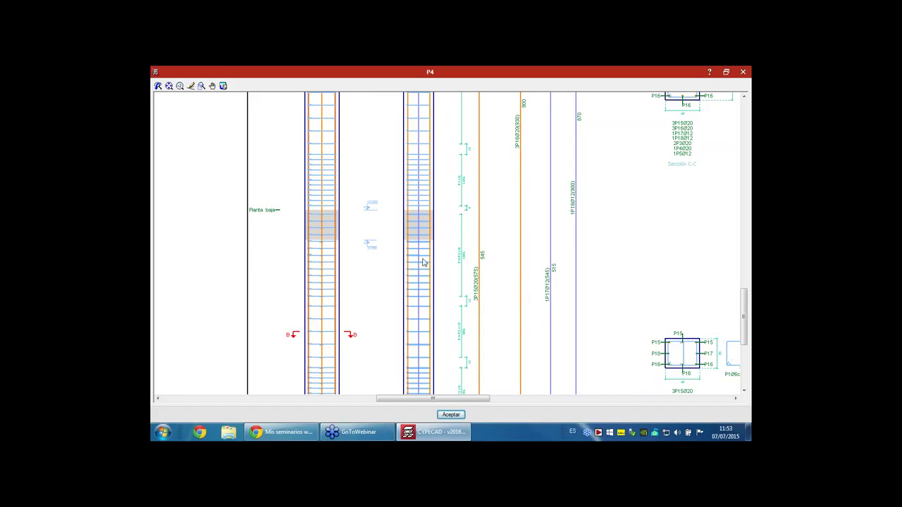
{"action": "left_click", "coordinate": [743, 71]}
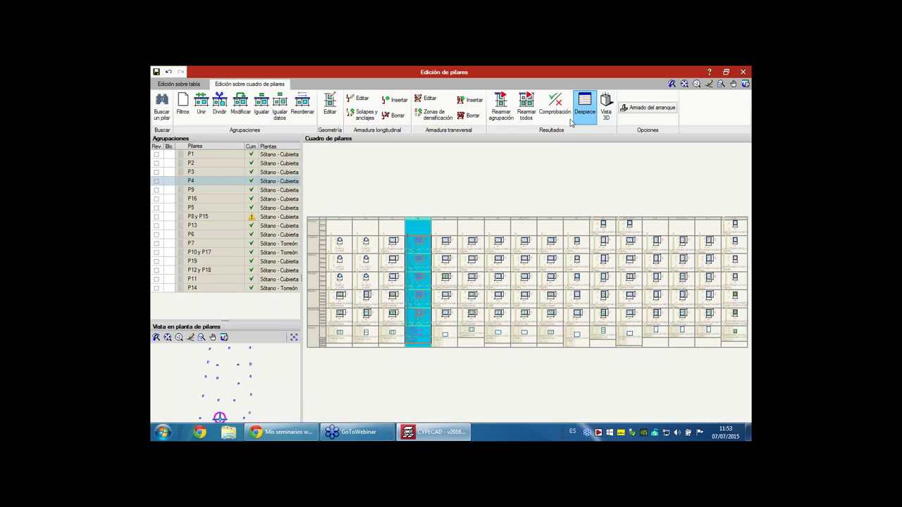
- Try to divide P5's longitudinal bars between Planta baja and Planta 1, lapping 50% (caras opuestas) Hacia arriba at a 168.3 cm offset, and cancel the edit
{"action": "scroll", "coordinate": [465, 308], "scroll_direction": "up", "scroll_amount": 5}
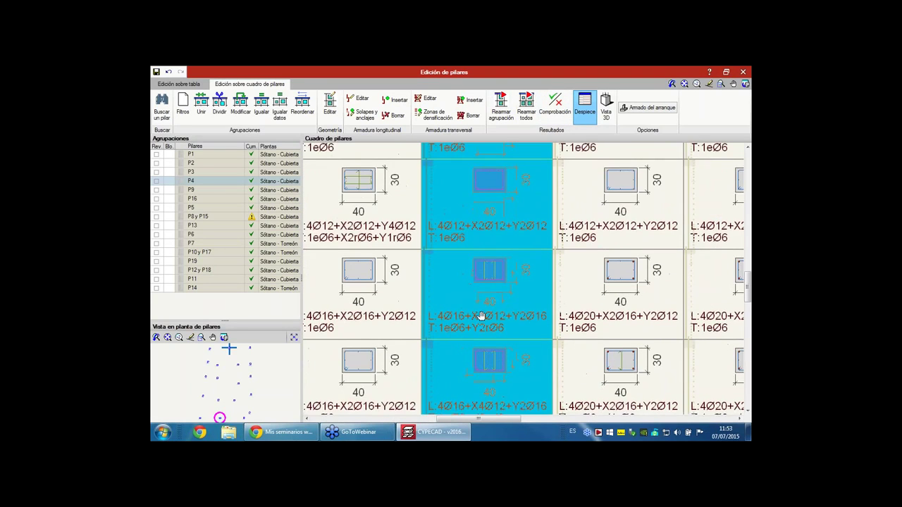
{"action": "middle_click_drag", "start_coordinate": [451, 254], "coordinate": [415, 258]}
{"action": "middle_click_drag", "start_coordinate": [538, 210], "coordinate": [504, 307]}
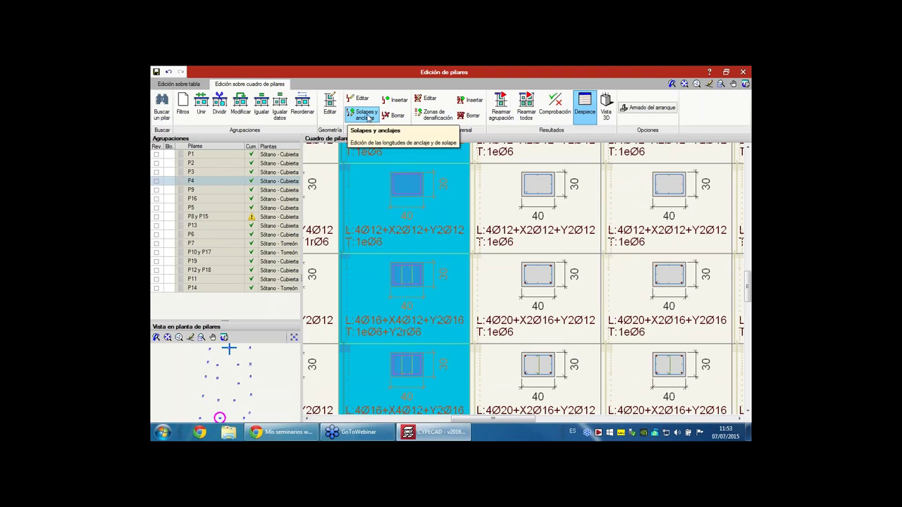
{"action": "left_click", "coordinate": [365, 114]}
{"action": "left_click", "coordinate": [491, 282]}
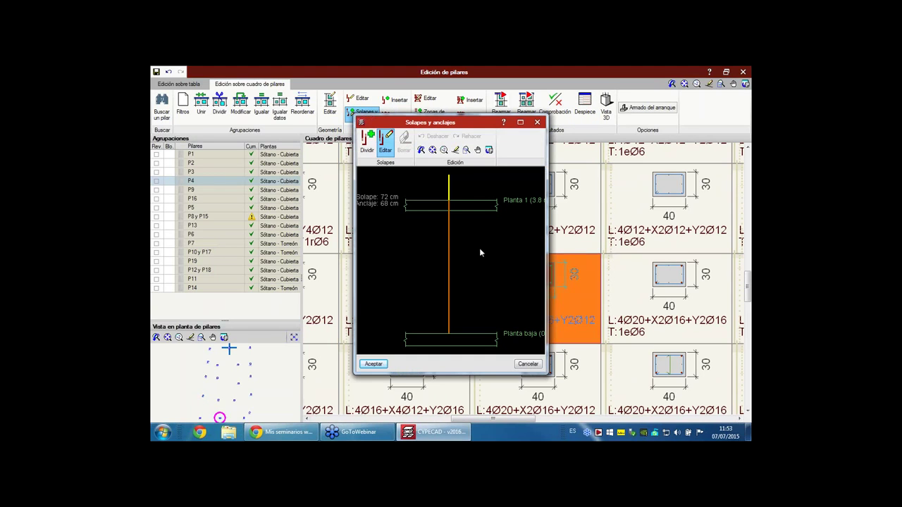
{"action": "left_click", "coordinate": [367, 148]}
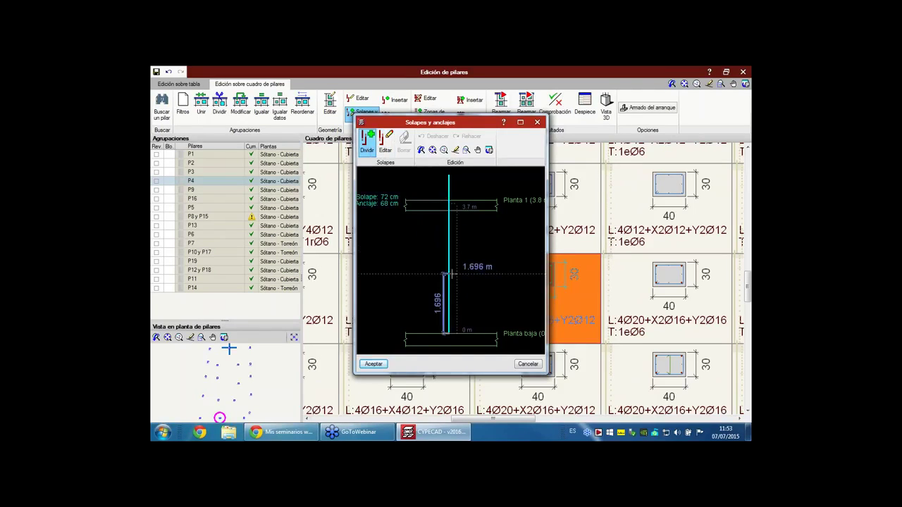
{"action": "left_click", "coordinate": [456, 272]}
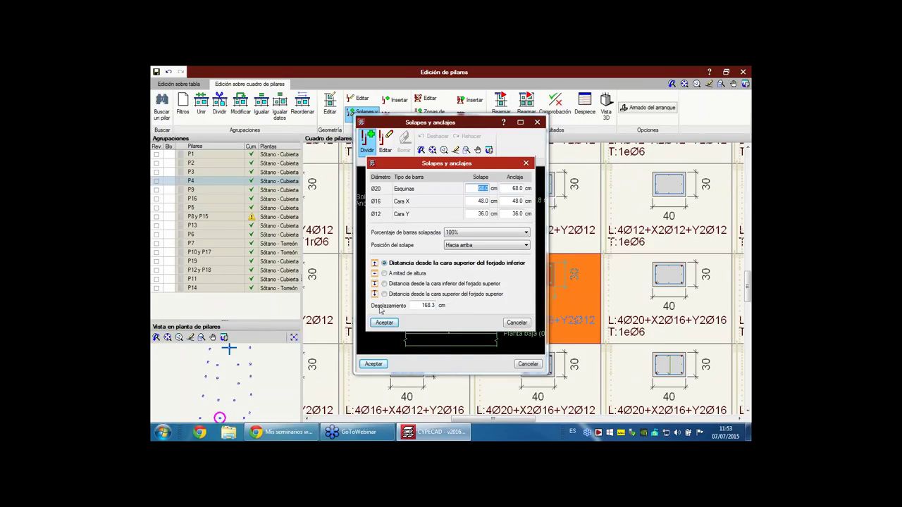
{"action": "left_click", "coordinate": [461, 233]}
{"action": "left_click", "coordinate": [461, 245]}
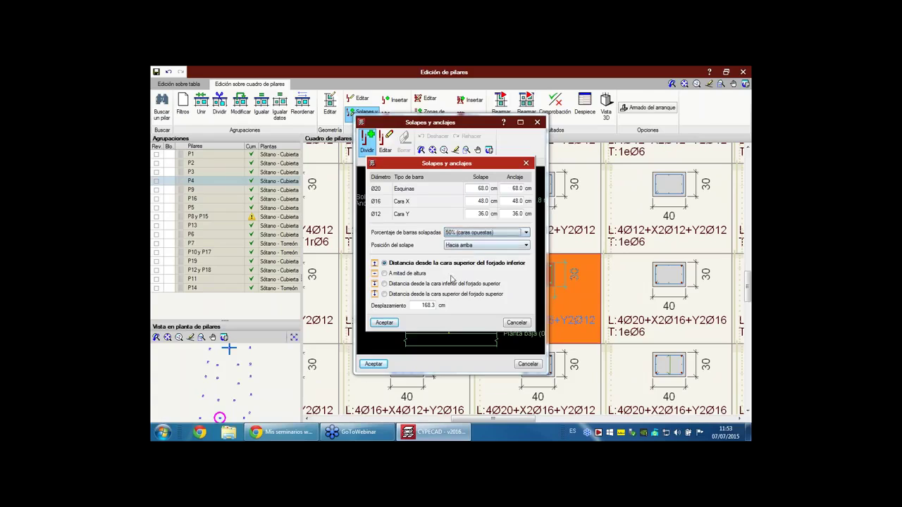
{"action": "left_click", "coordinate": [453, 247]}
{"action": "left_click", "coordinate": [423, 305]}
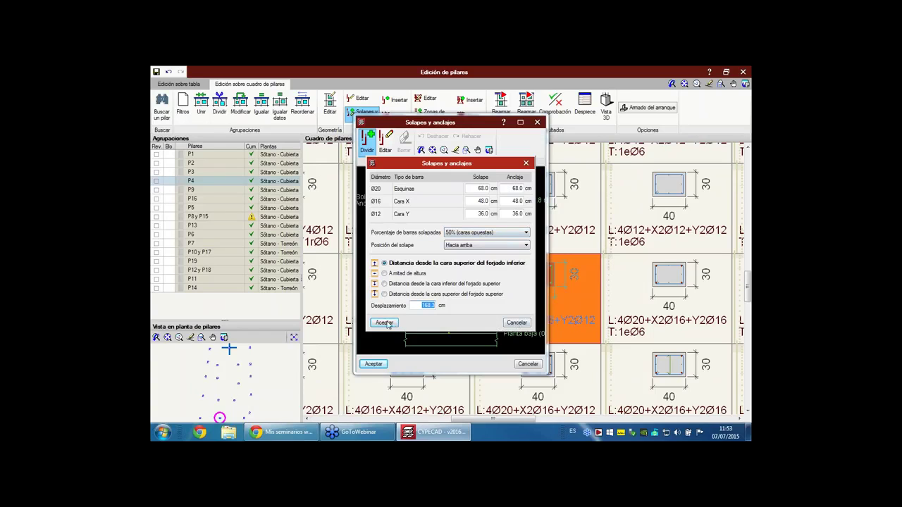
{"action": "left_click", "coordinate": [527, 324]}
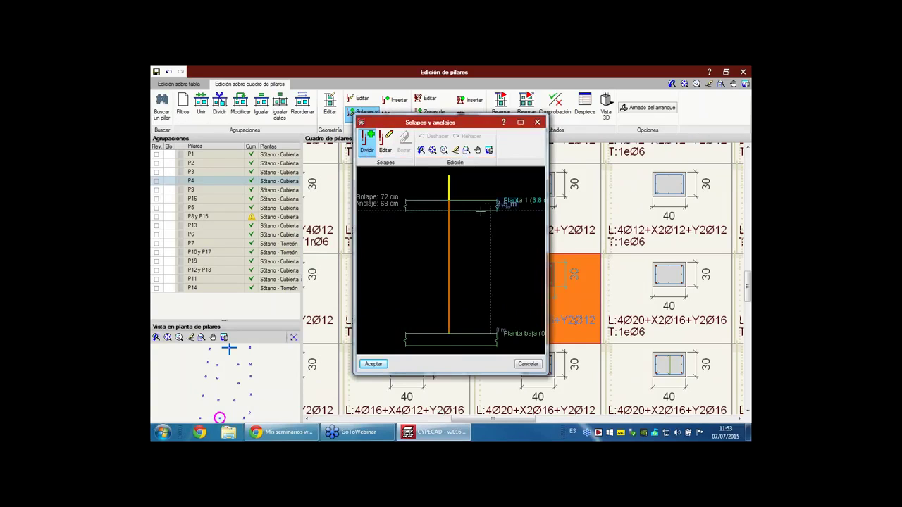
{"action": "left_click", "coordinate": [537, 122]}
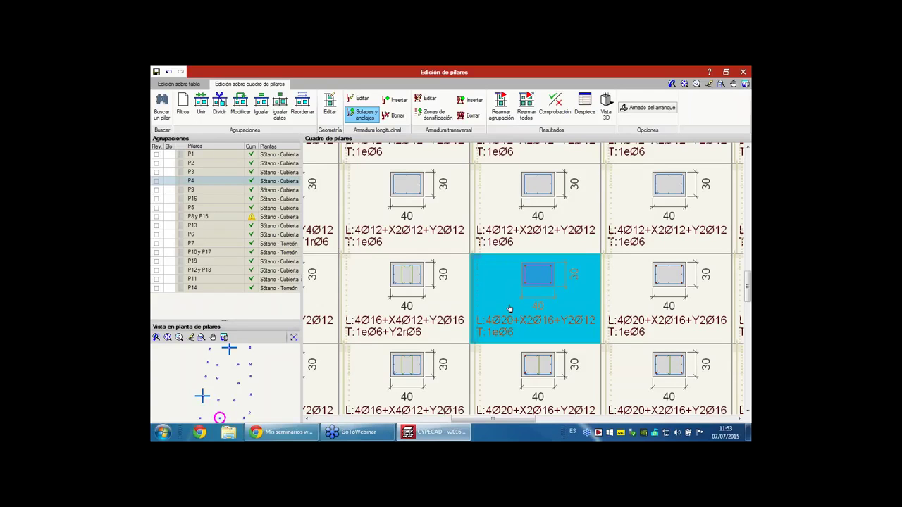
- Run the Comprobación over the column schedule and examine the check marks on each floor
{"action": "scroll", "coordinate": [501, 289], "scroll_direction": "down", "scroll_amount": 3}
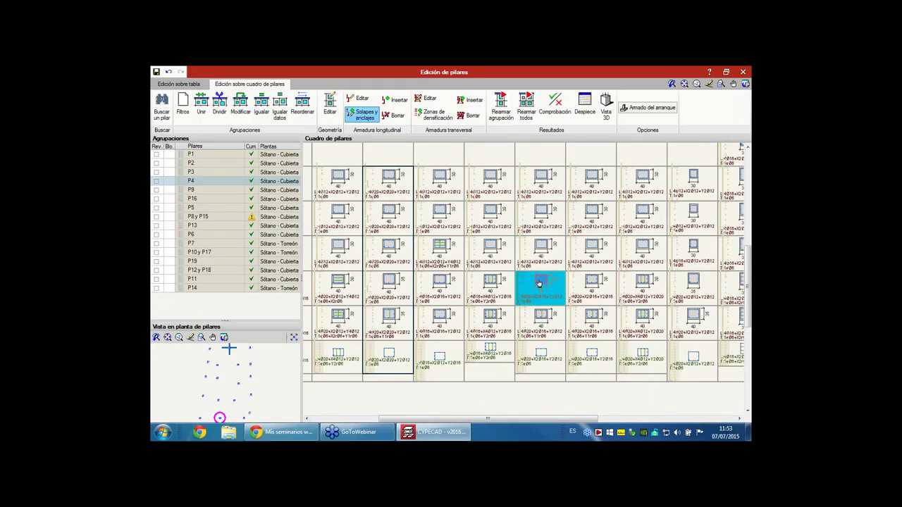
{"action": "left_click", "coordinate": [554, 105]}
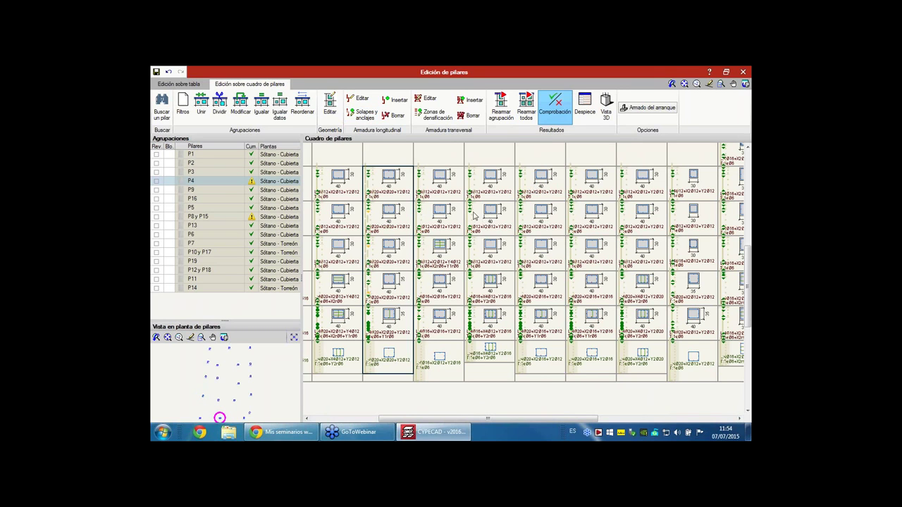
{"action": "scroll", "coordinate": [475, 216], "scroll_direction": "up", "scroll_amount": 4}
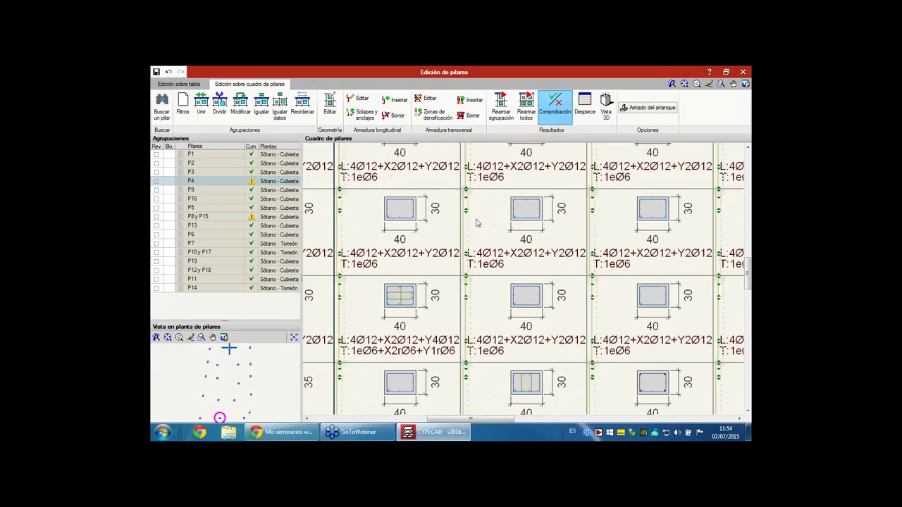
{"action": "scroll", "coordinate": [472, 215], "scroll_direction": "up", "scroll_amount": 1}
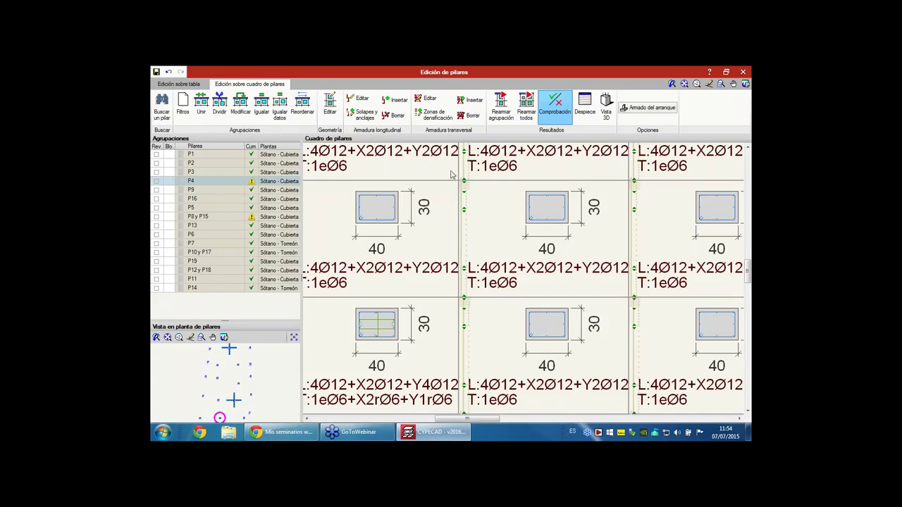
{"action": "scroll", "coordinate": [466, 181], "scroll_direction": "down", "scroll_amount": 2}
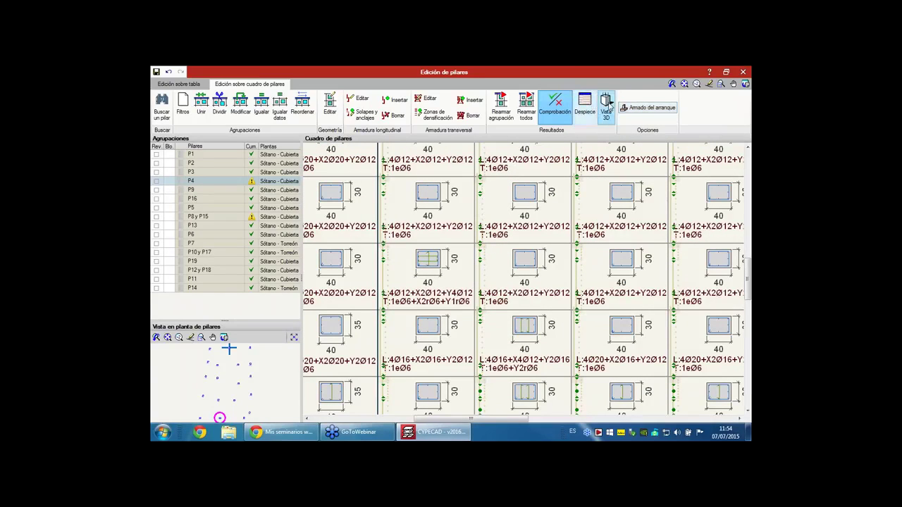
- Open the 3D view of column P16 and inspect its bar laps and stirrups up close
{"action": "left_click", "coordinate": [604, 104]}
{"action": "left_click", "coordinate": [529, 197]}
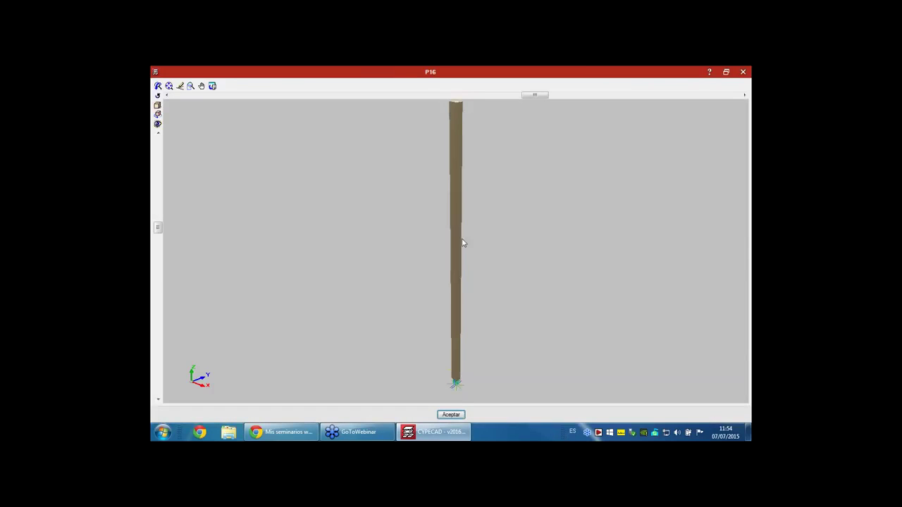
{"action": "left_click_drag", "start_coordinate": [498, 148], "coordinate": [512, 174]}
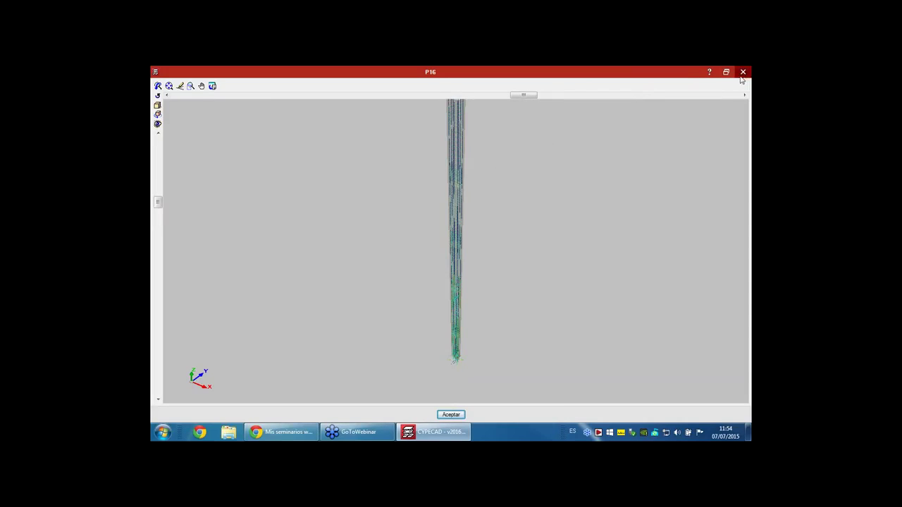
{"action": "left_click", "coordinate": [191, 85]}
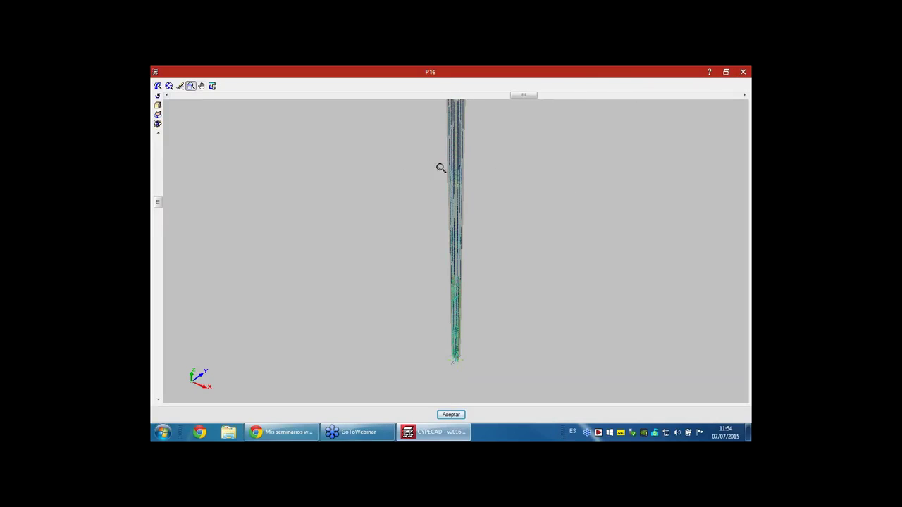
{"action": "left_click_drag", "start_coordinate": [441, 167], "coordinate": [463, 198]}
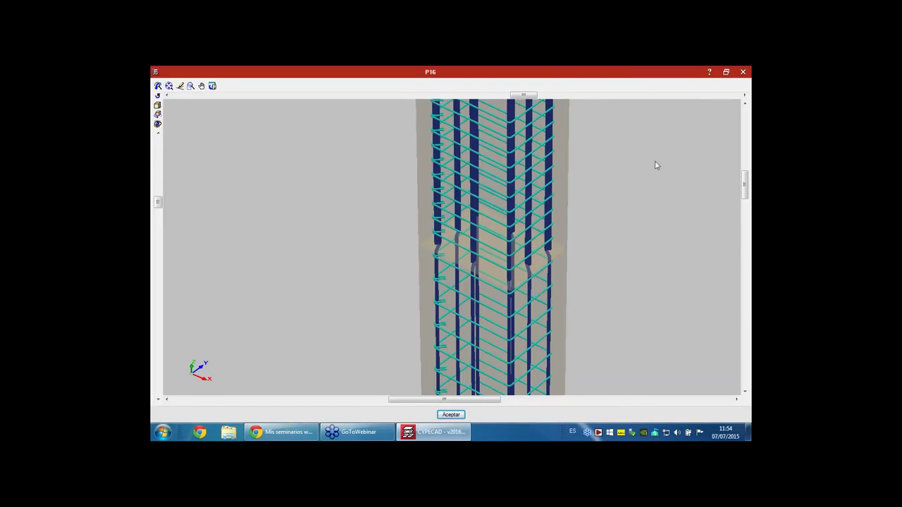
{"action": "left_click", "coordinate": [742, 72]}
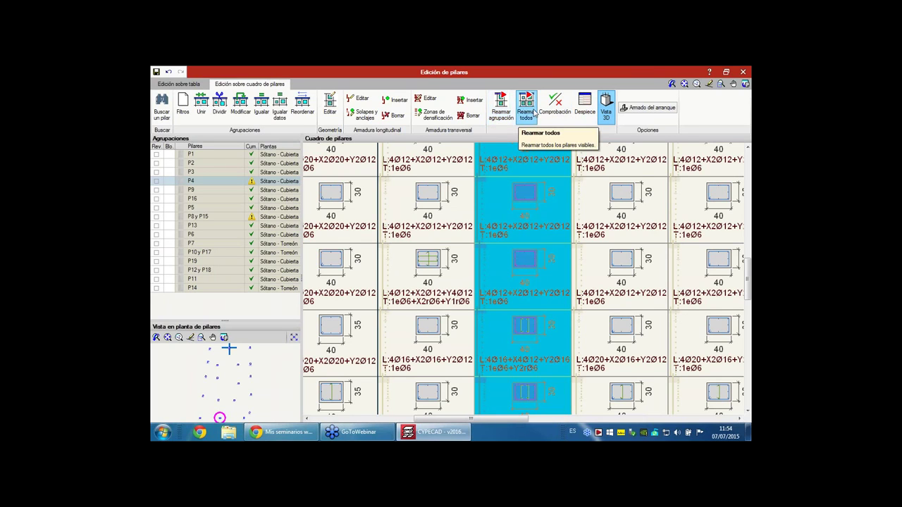
- View the reinforcement of column P7 in 3D and return to the column schedule
{"action": "left_click", "coordinate": [532, 113]}
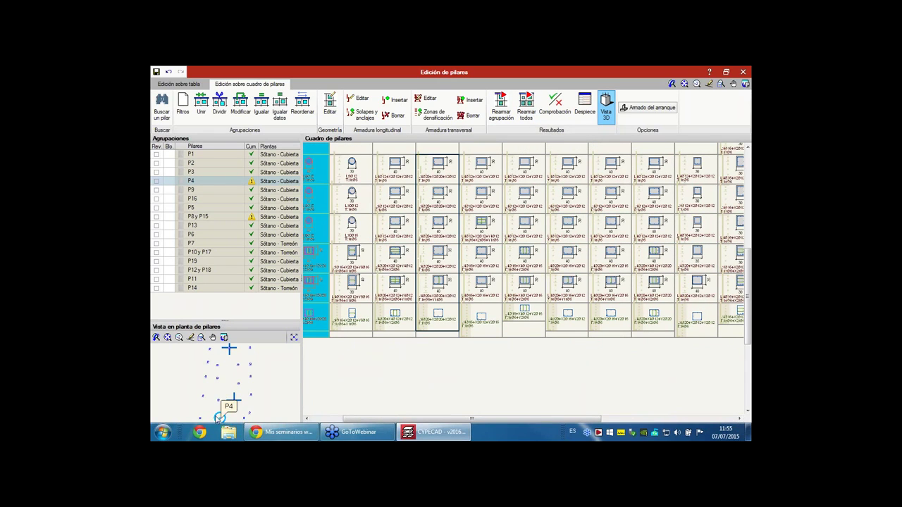
{"action": "scroll", "coordinate": [415, 355], "scroll_direction": "down", "scroll_amount": 5}
{"action": "scroll", "coordinate": [426, 239], "scroll_direction": "up", "scroll_amount": 3}
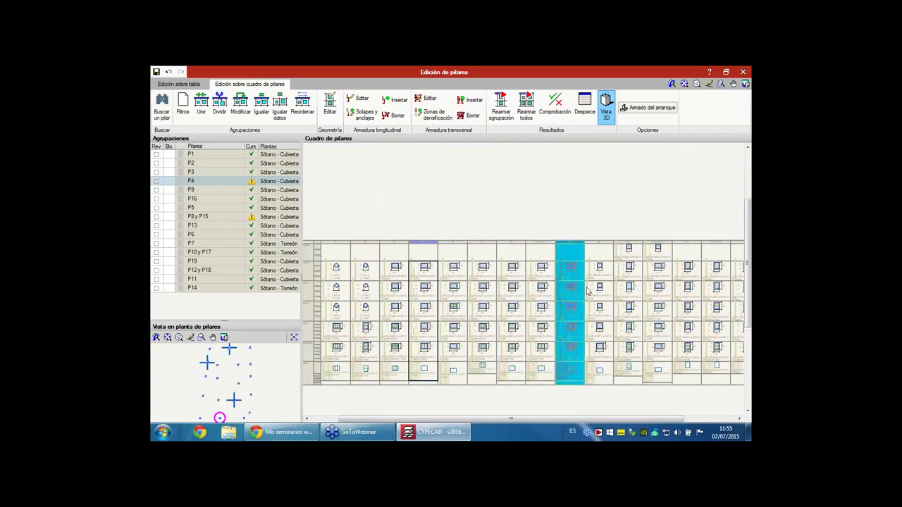
{"action": "scroll", "coordinate": [624, 255], "scroll_direction": "up", "scroll_amount": 5}
{"action": "left_click", "coordinate": [624, 255]}
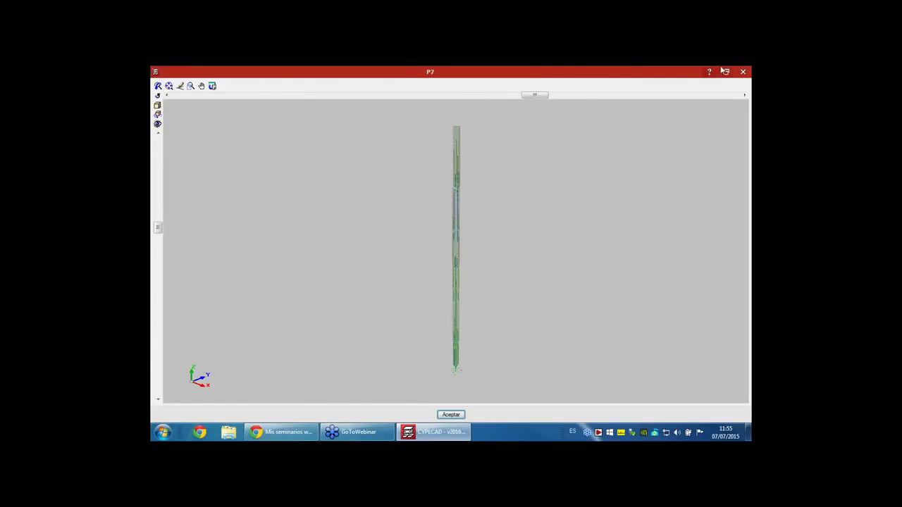
{"action": "left_click", "coordinate": [743, 72]}
- Delete the longitudinal bar laps of the Sótano to Planta baja span for the column groups from P7 to P14
{"action": "scroll", "coordinate": [528, 244], "scroll_direction": "down", "scroll_amount": 3}
{"action": "middle_click_drag", "start_coordinate": [524, 243], "coordinate": [451, 180]}
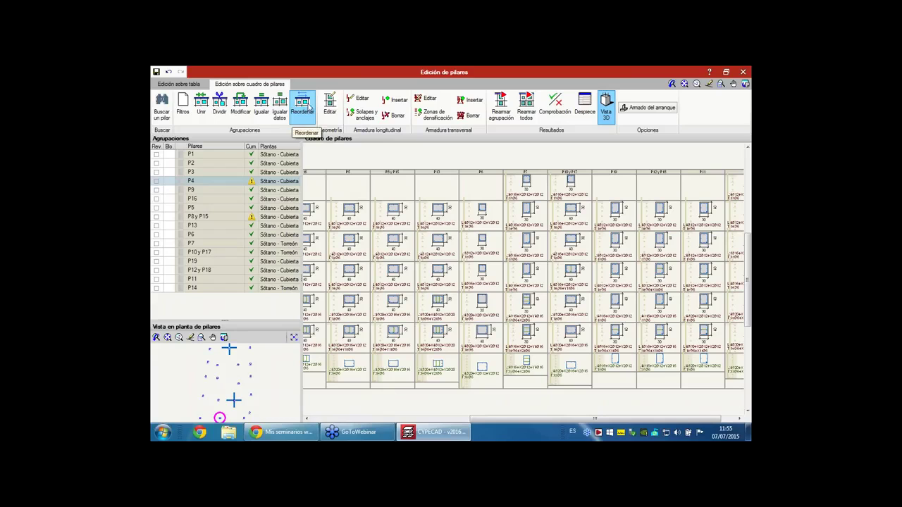
{"action": "left_click", "coordinate": [397, 119]}
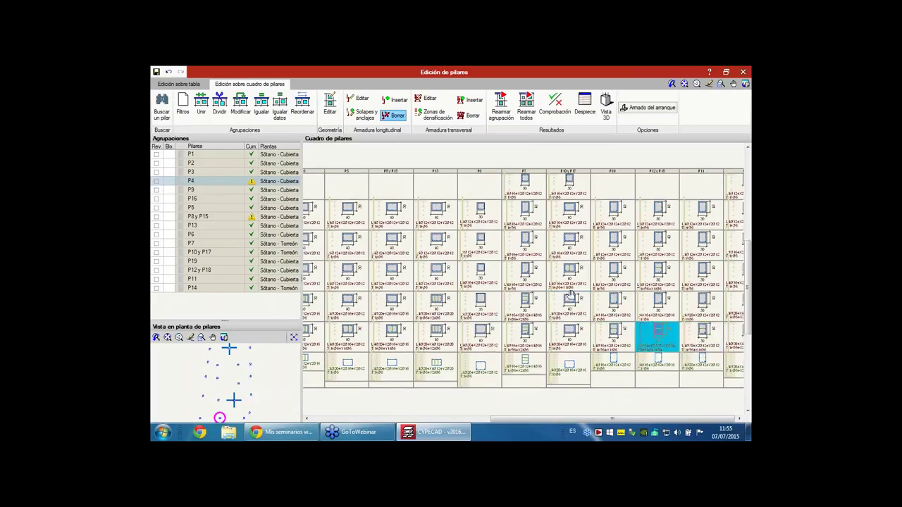
{"action": "middle_click_drag", "start_coordinate": [571, 294], "coordinate": [485, 234]}
{"action": "left_click", "coordinate": [705, 270]}
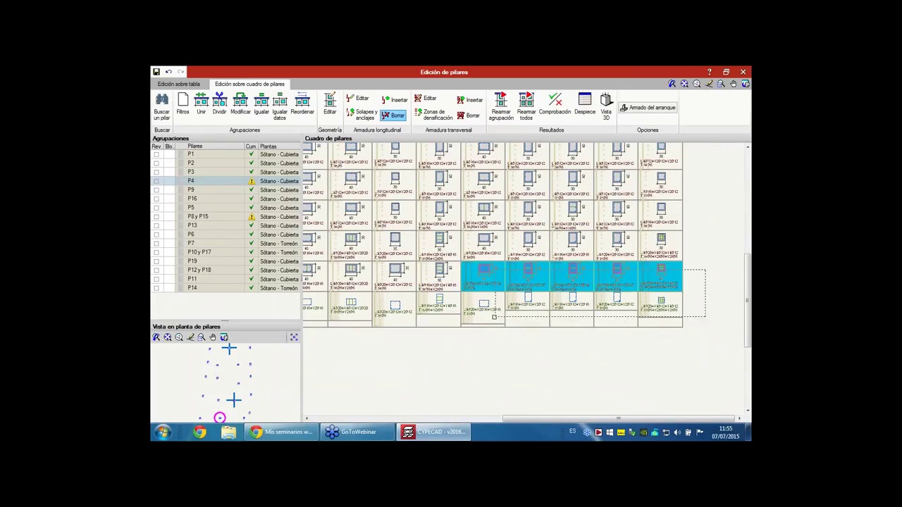
{"action": "left_click", "coordinate": [432, 329]}
{"action": "right_click", "coordinate": [470, 317]}
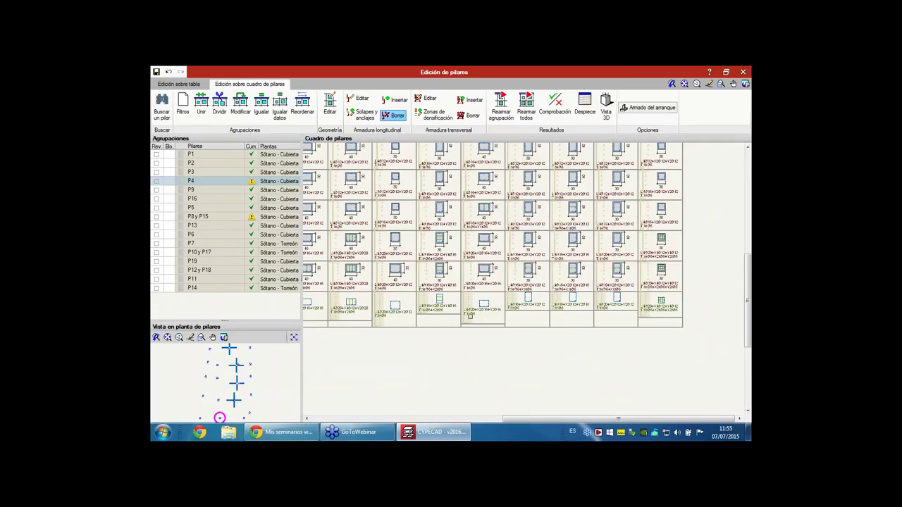
- Open the reinforcement detailing of column P11 and examine its bars from the foundation up to Planta baja
{"action": "left_click", "coordinate": [585, 106]}
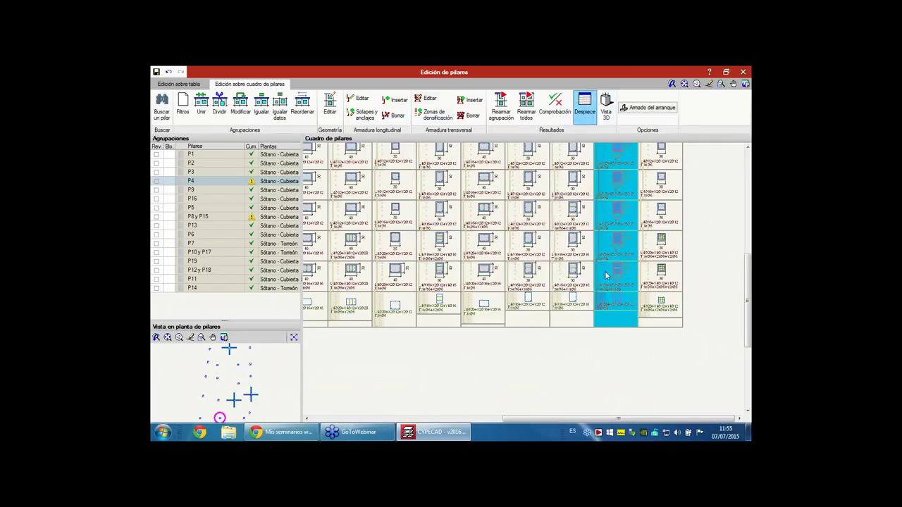
{"action": "left_click", "coordinate": [605, 275]}
{"action": "scroll", "coordinate": [450, 370], "scroll_direction": "up", "scroll_amount": 2}
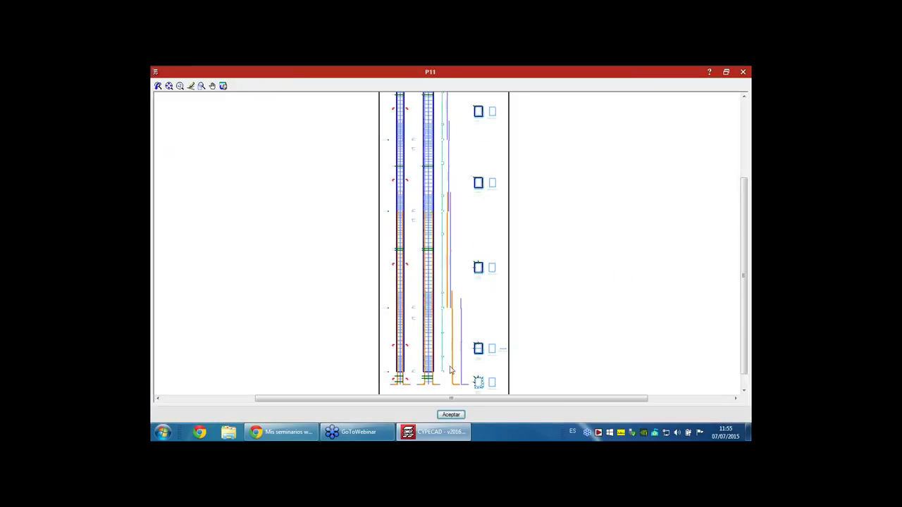
{"action": "scroll", "coordinate": [458, 343], "scroll_direction": "up", "scroll_amount": 2}
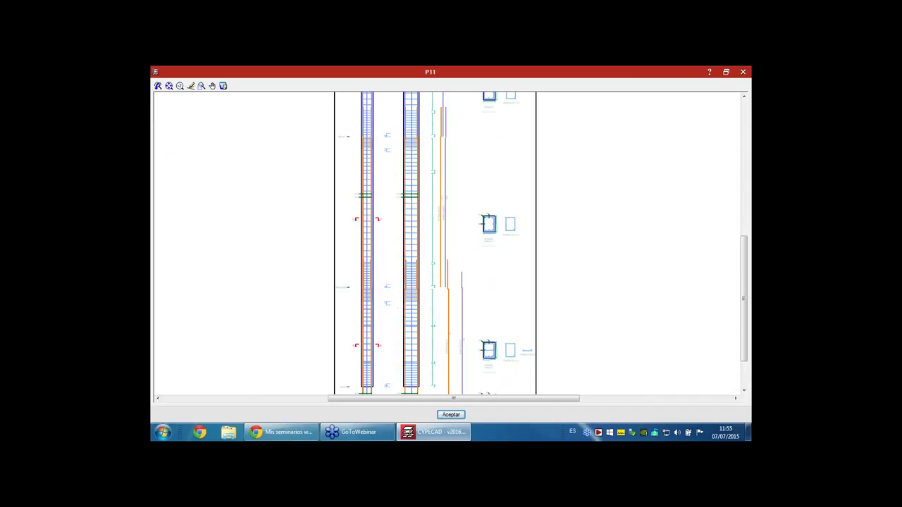
{"action": "middle_click_drag", "start_coordinate": [431, 296], "coordinate": [428, 219]}
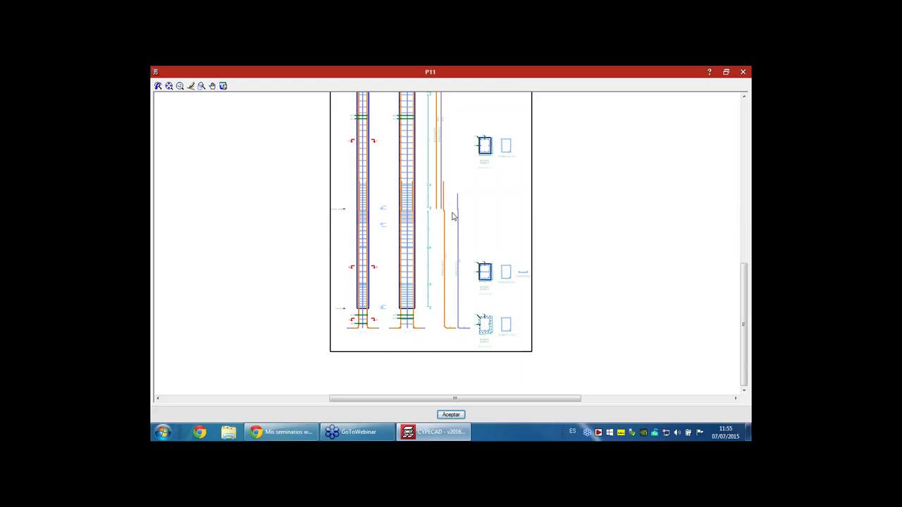
{"action": "left_click", "coordinate": [743, 72]}
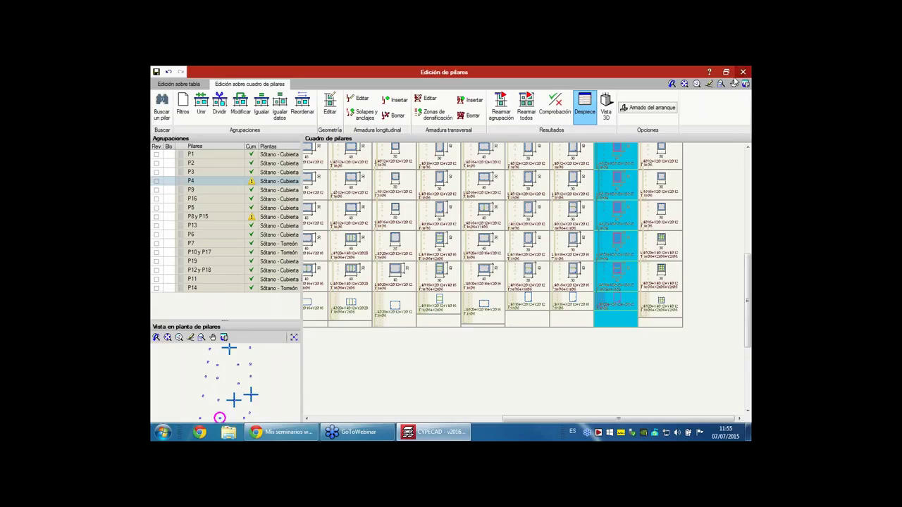
- Switch to the table-based column editing, select column P16 and run its Comprobación
{"action": "left_click", "coordinate": [179, 84]}
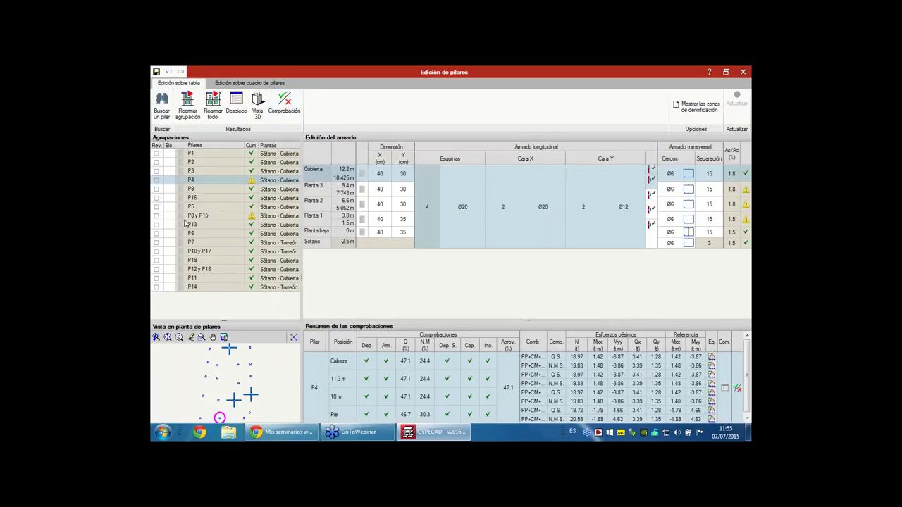
{"action": "left_click", "coordinate": [213, 198]}
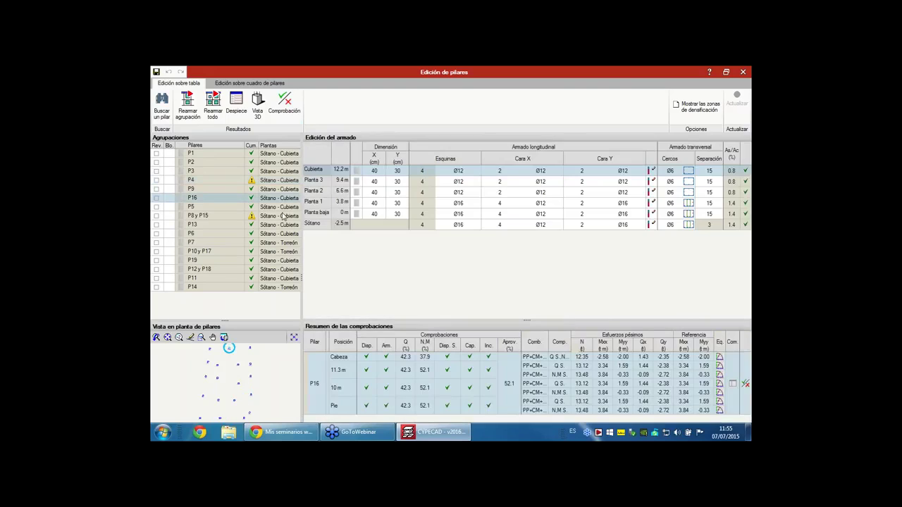
{"action": "left_click", "coordinate": [284, 106]}
- Exit the column editor and switch the project to Entrada de pilares
{"action": "left_click", "coordinate": [744, 73]}
{"action": "left_click", "coordinate": [397, 272]}
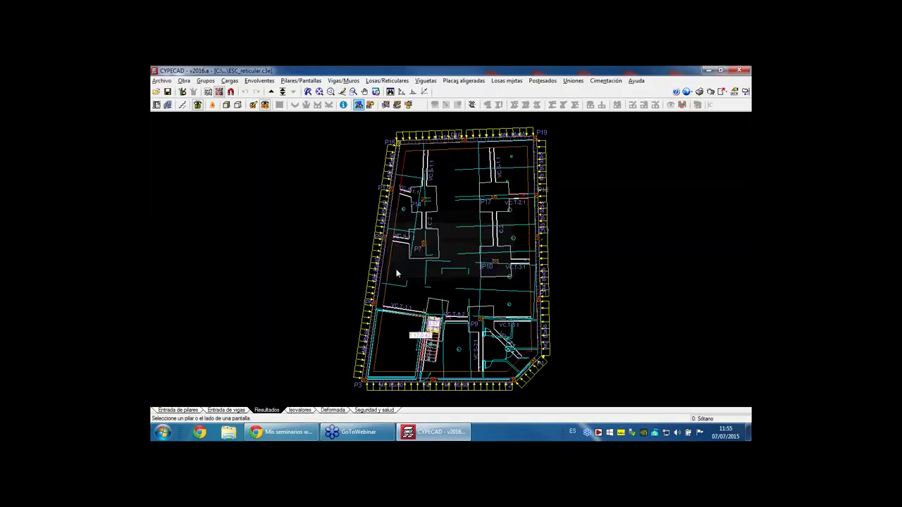
{"action": "left_click", "coordinate": [177, 411]}
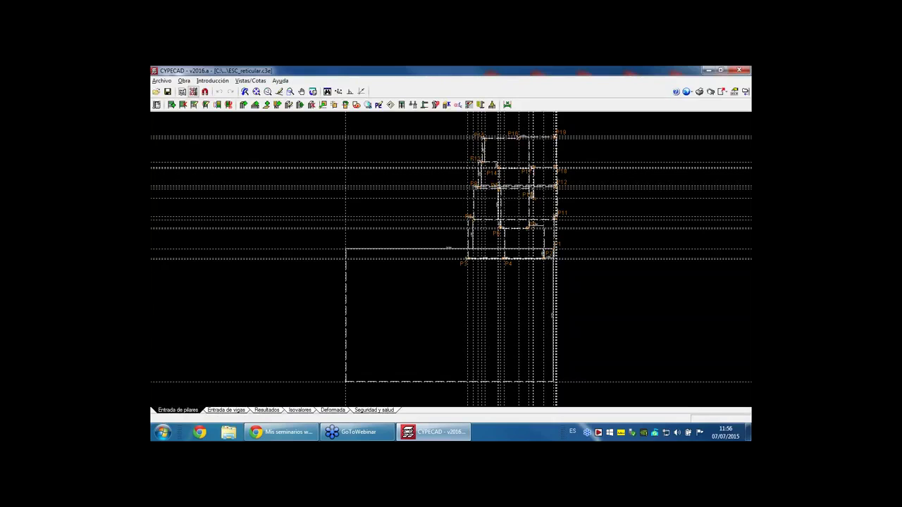
- Open column P3 for editing and review its per-floor concrete strength settings without changing them
{"action": "left_click", "coordinate": [288, 105]}
{"action": "left_click", "coordinate": [243, 105]}
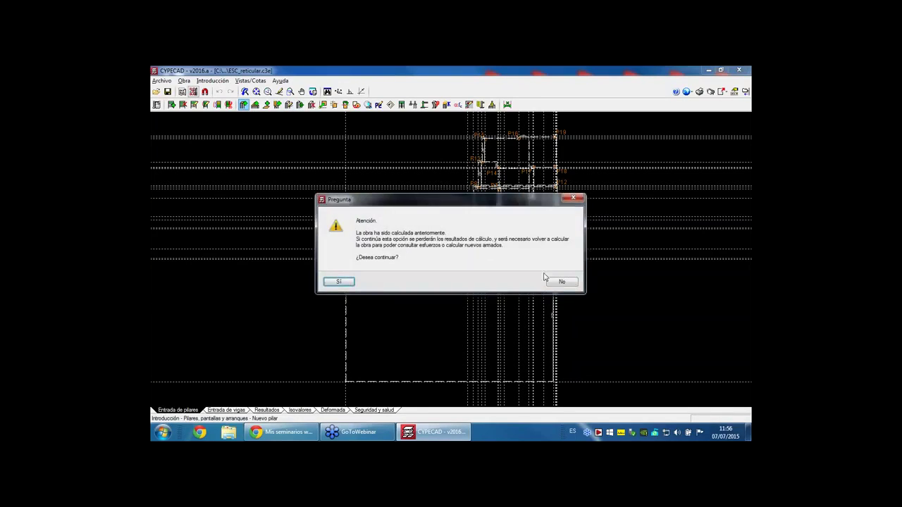
{"action": "left_click", "coordinate": [557, 283]}
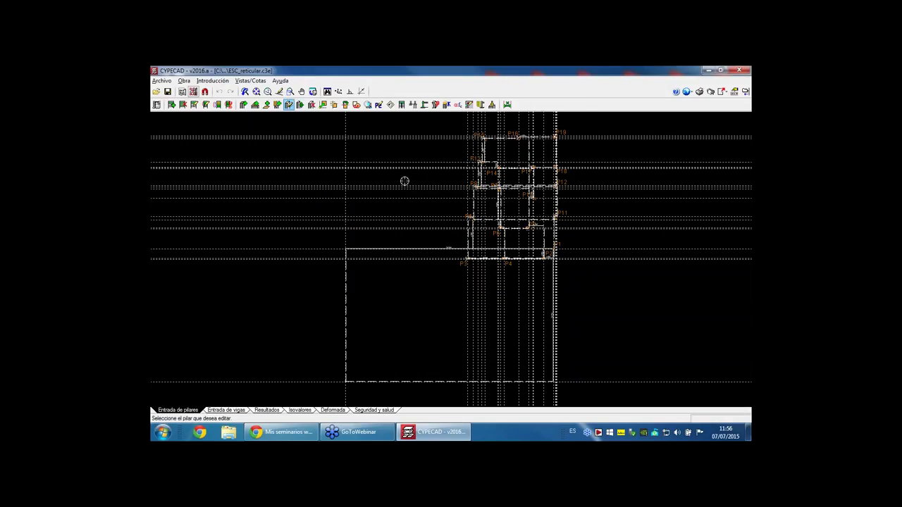
{"action": "left_click", "coordinate": [459, 257]}
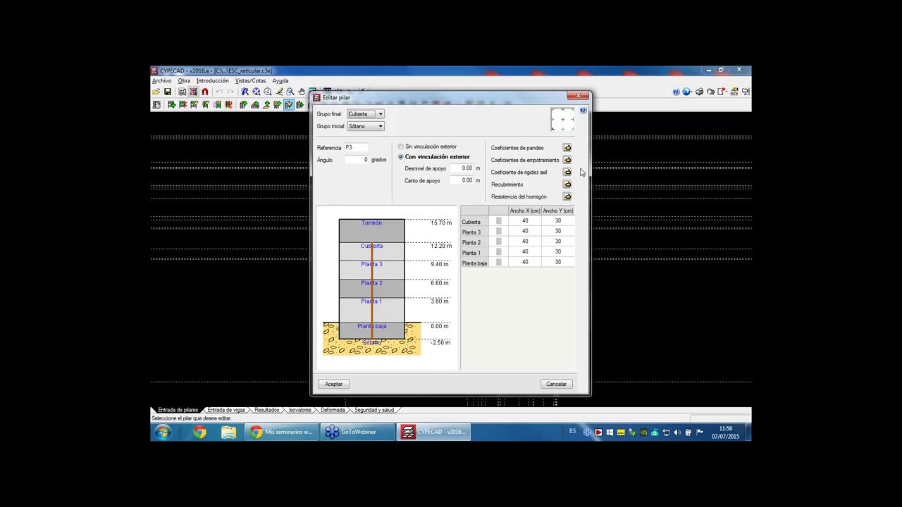
{"action": "left_click", "coordinate": [567, 197]}
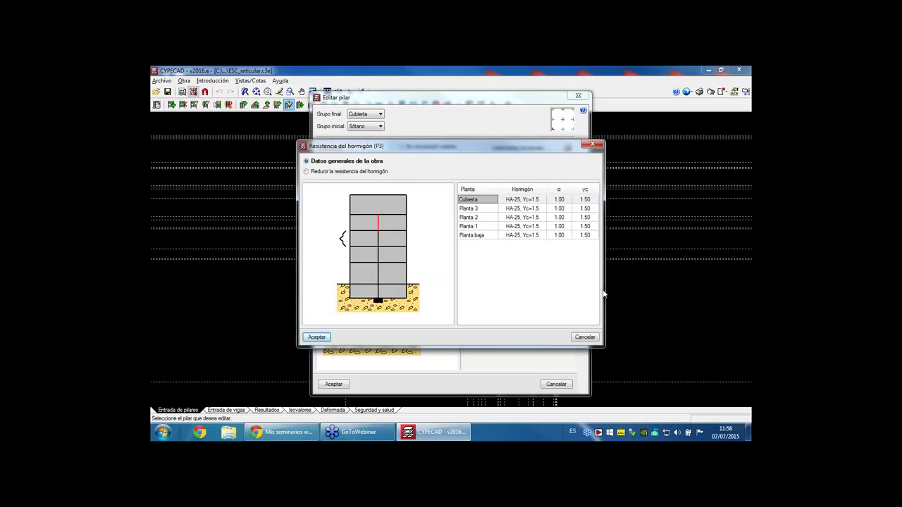
{"action": "left_click", "coordinate": [584, 338]}
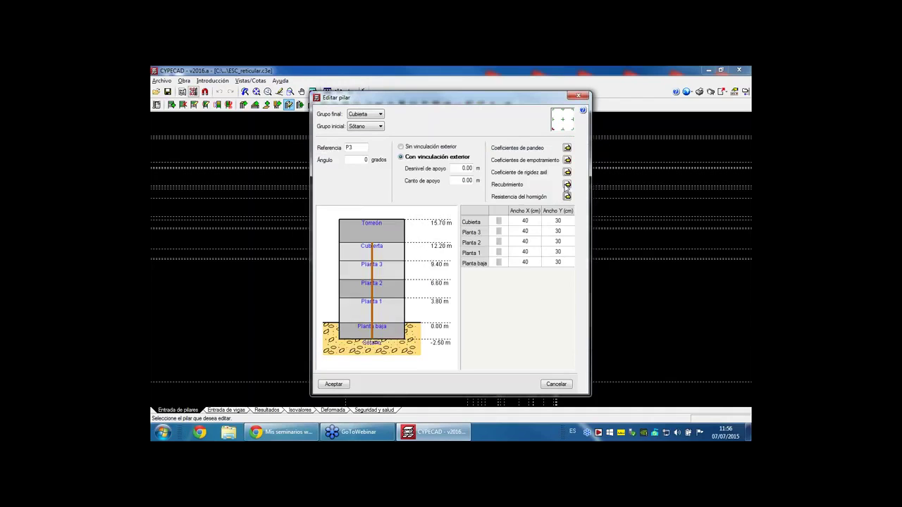
- Review column P3's per-floor cover settings under the option for characteristics different from the general job data, then discard the edit
{"action": "left_click", "coordinate": [567, 184]}
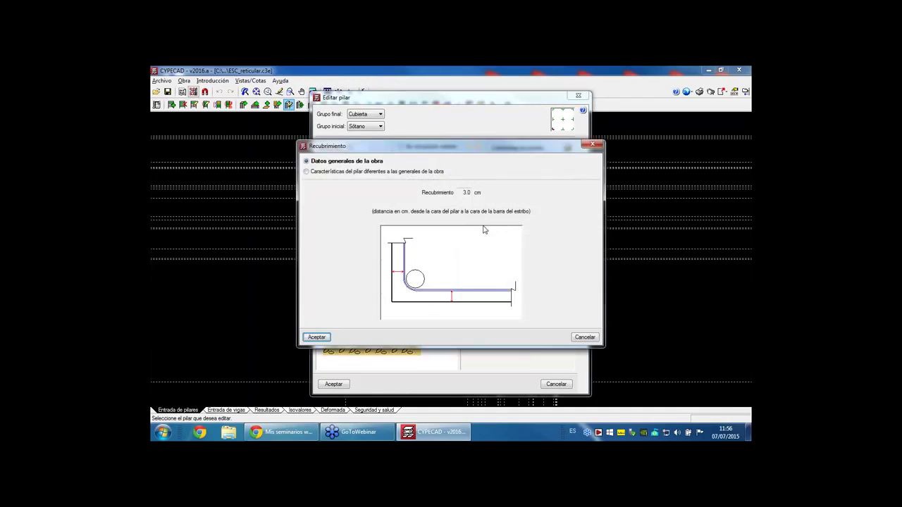
{"action": "left_click", "coordinate": [374, 173]}
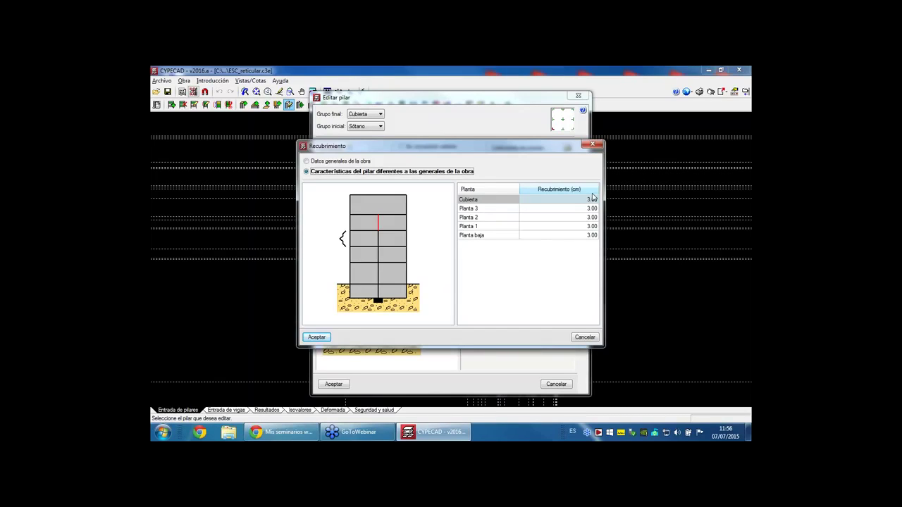
{"action": "left_click", "coordinate": [591, 338]}
{"action": "left_click", "coordinate": [560, 385]}
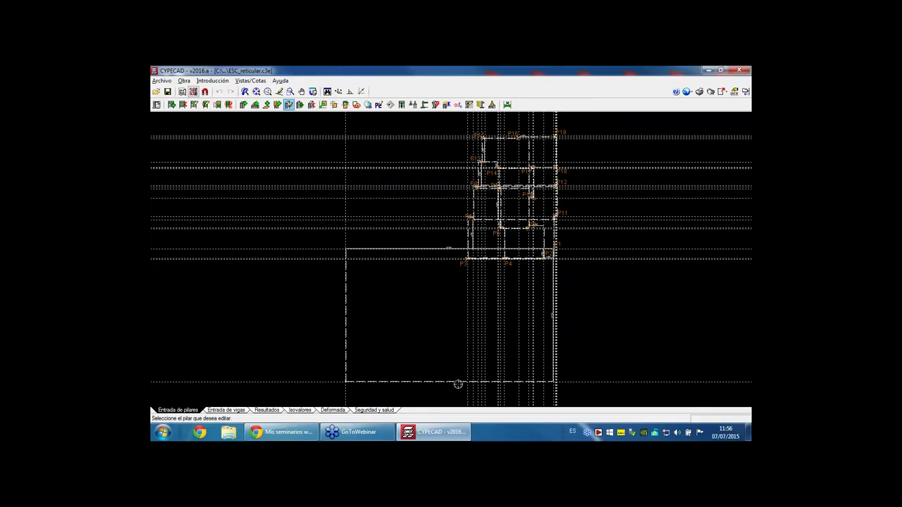
- Switch the project to Entrada de vigas, then exit CYPECAD and start CYPE 3D
{"action": "left_click", "coordinate": [227, 410]}
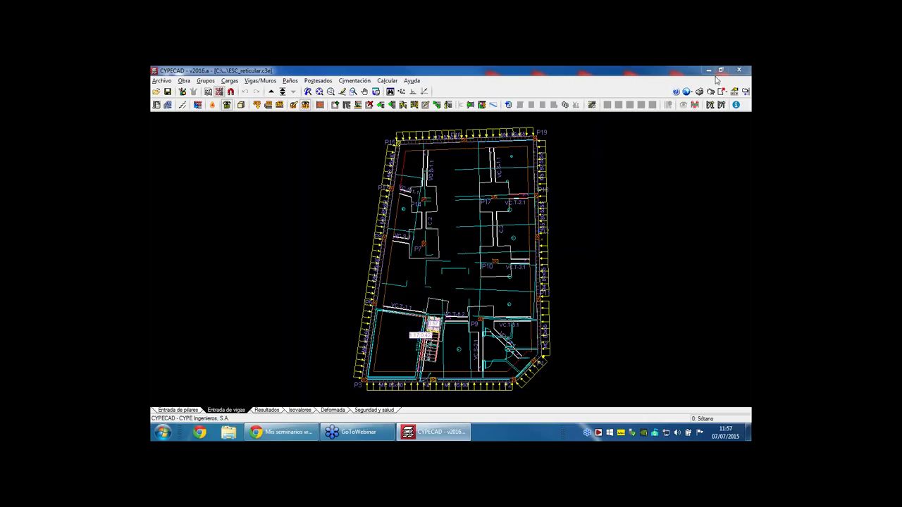
{"action": "left_click", "coordinate": [738, 69]}
{"action": "left_click", "coordinate": [413, 267]}
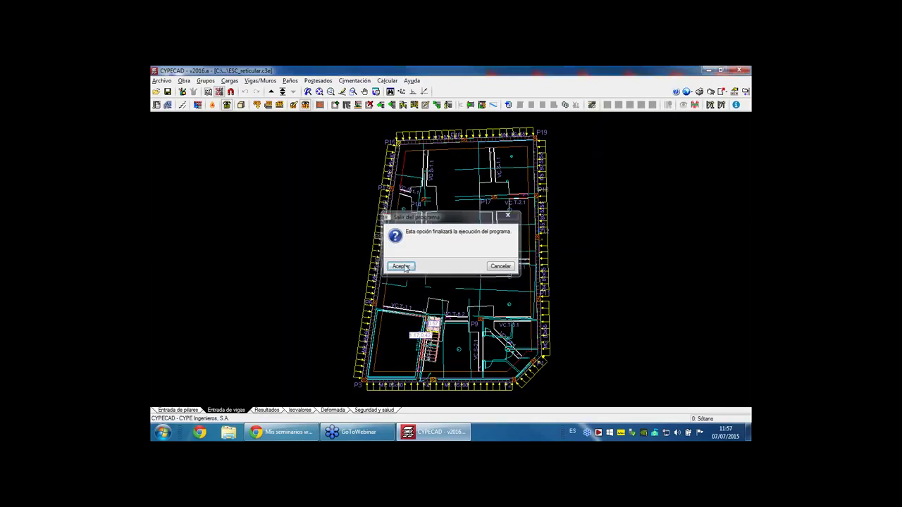
{"action": "left_click", "coordinate": [292, 272]}
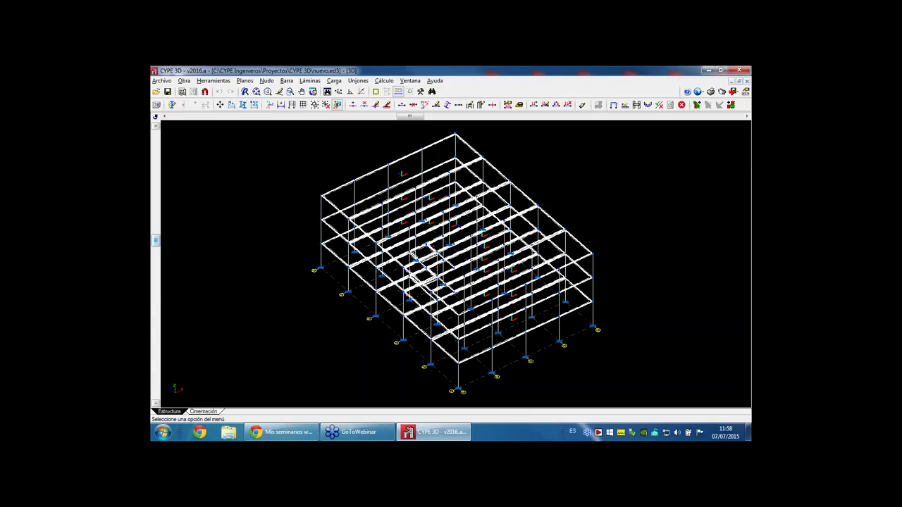
- Enable "Solapar en la zona central del tramo" in the column reinforcement arrangement options of the project's general data
{"action": "left_click", "coordinate": [184, 81]}
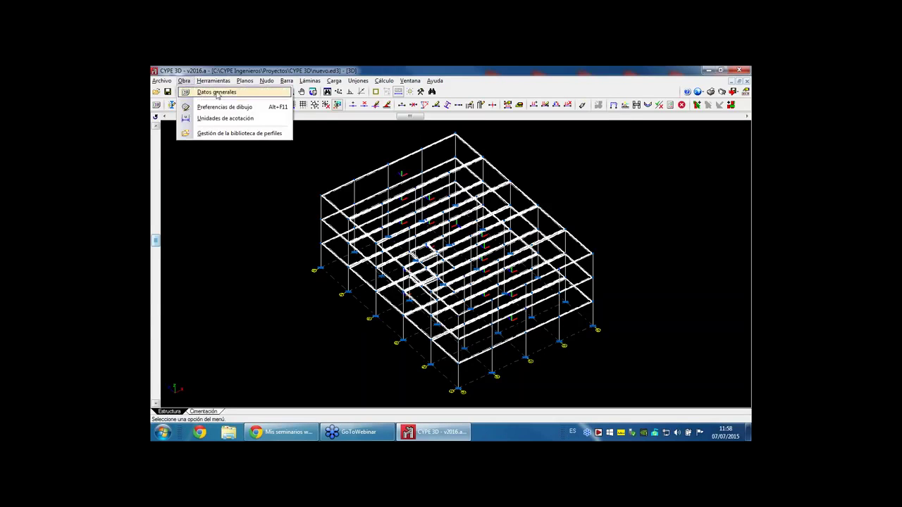
{"action": "left_click", "coordinate": [218, 92]}
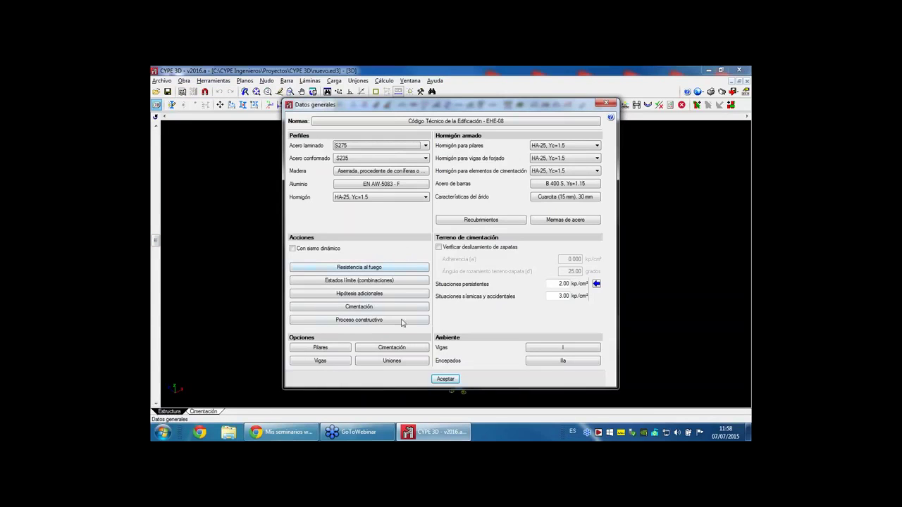
{"action": "left_click", "coordinate": [331, 348]}
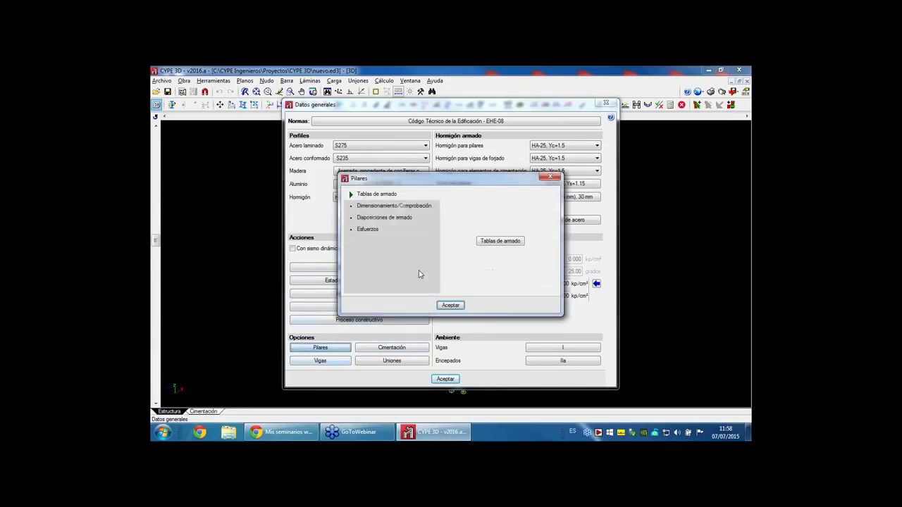
{"action": "left_click", "coordinate": [384, 218]}
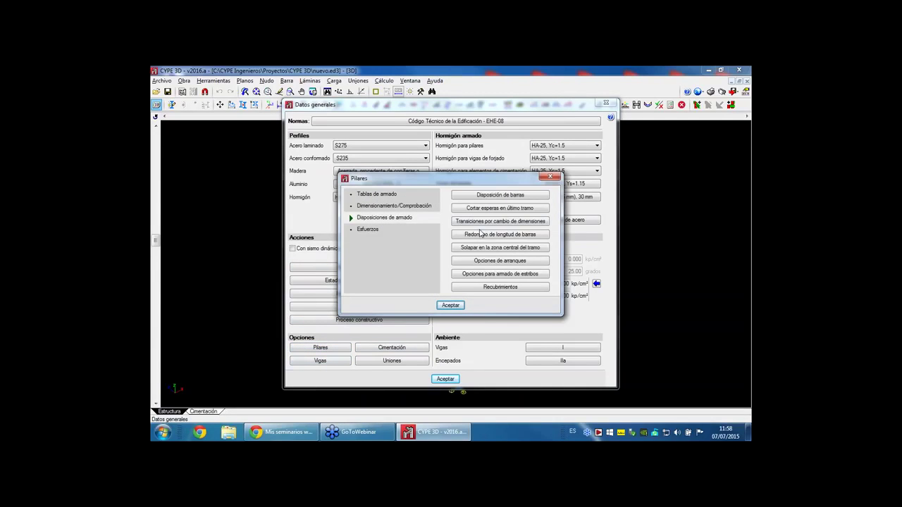
{"action": "left_click", "coordinate": [493, 248]}
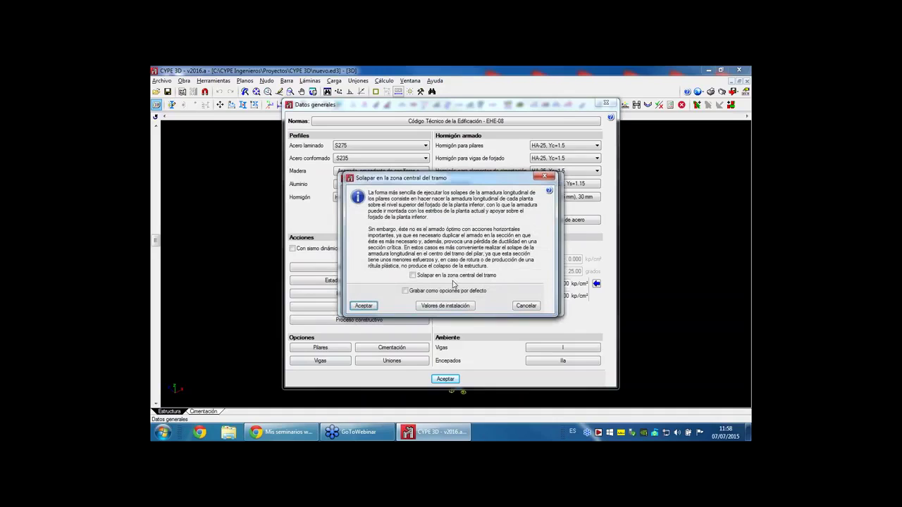
{"action": "left_click", "coordinate": [454, 277]}
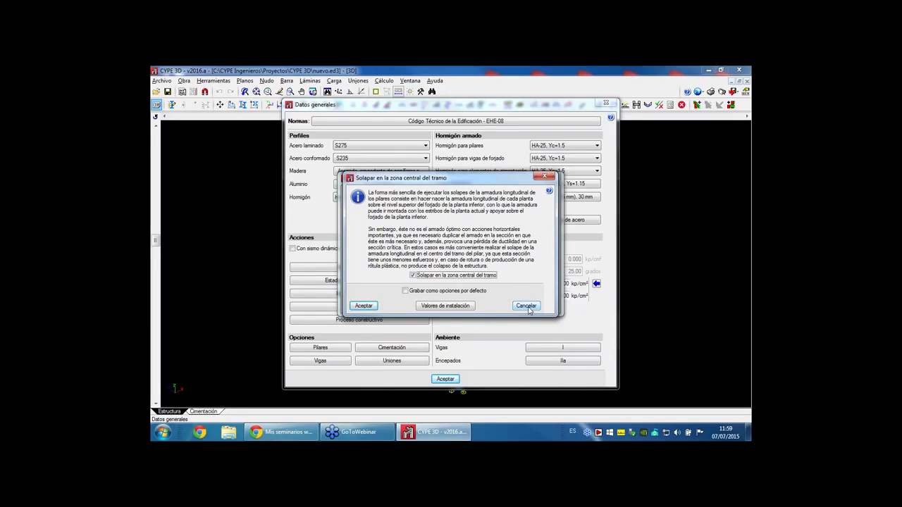
{"action": "left_click", "coordinate": [370, 307]}
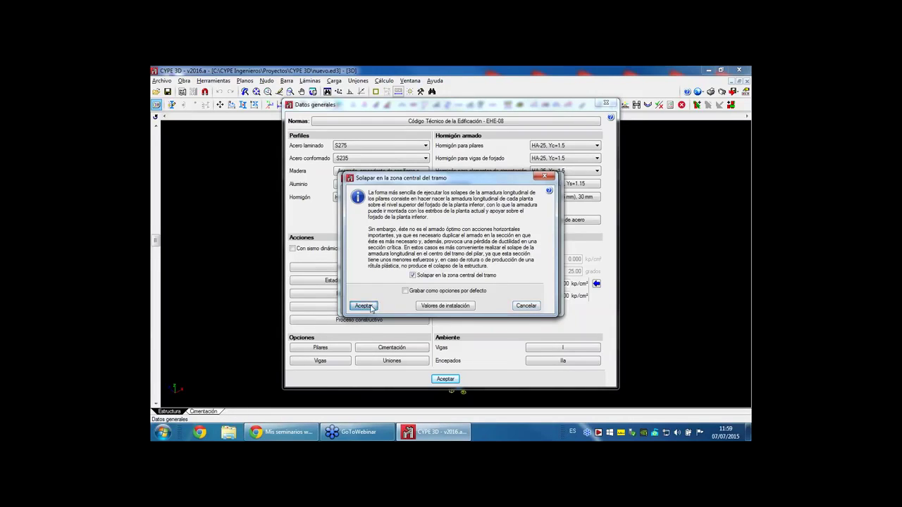
{"action": "left_click", "coordinate": [451, 306]}
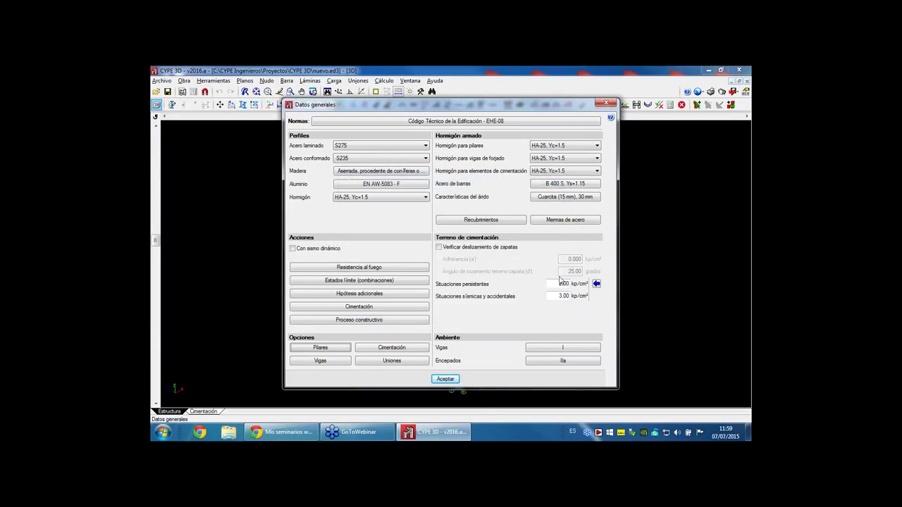
{"action": "left_click", "coordinate": [451, 381]}
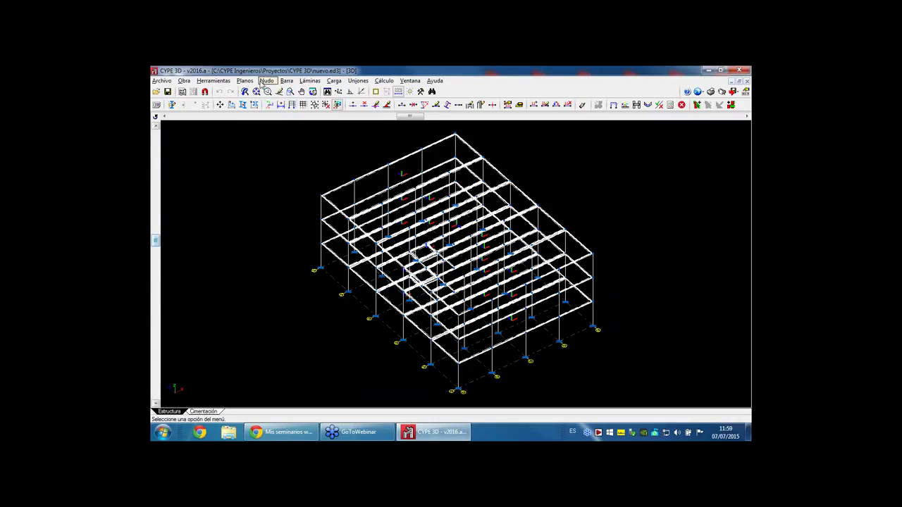
- Open the integration bands (Bandas de integración) of the upper-level shell L18
{"action": "left_click", "coordinate": [310, 81]}
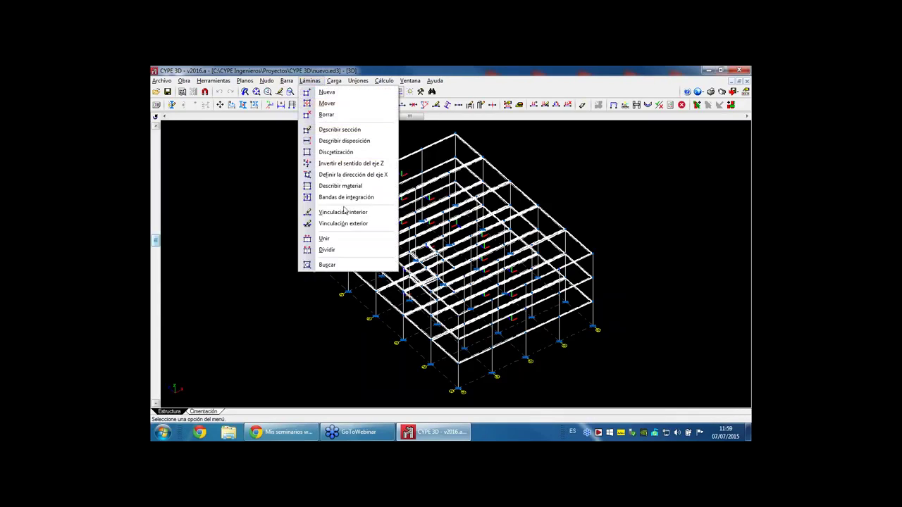
{"action": "left_click", "coordinate": [353, 198]}
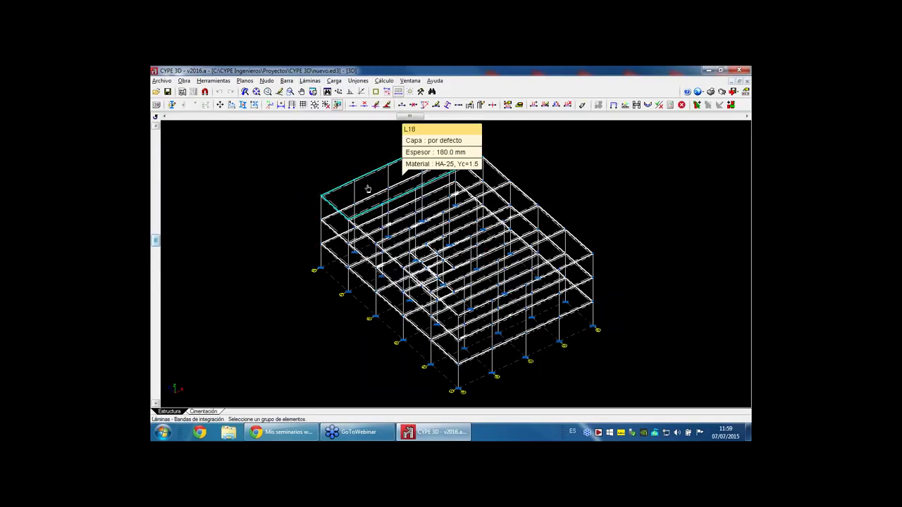
{"action": "left_click", "coordinate": [367, 189]}
{"action": "right_click", "coordinate": [441, 191]}
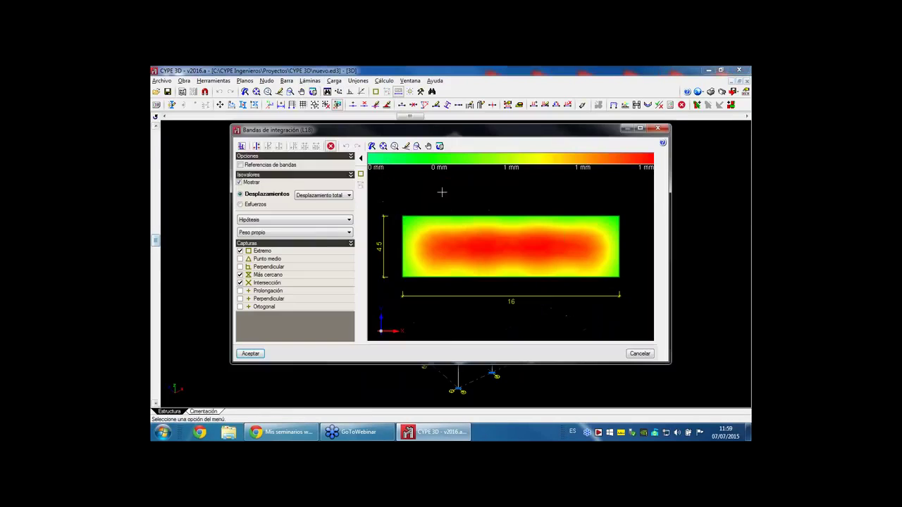
- Generate 160 cm wide integration bands over the entire shell L18, running along its 16 m length
{"action": "left_click", "coordinate": [243, 146]}
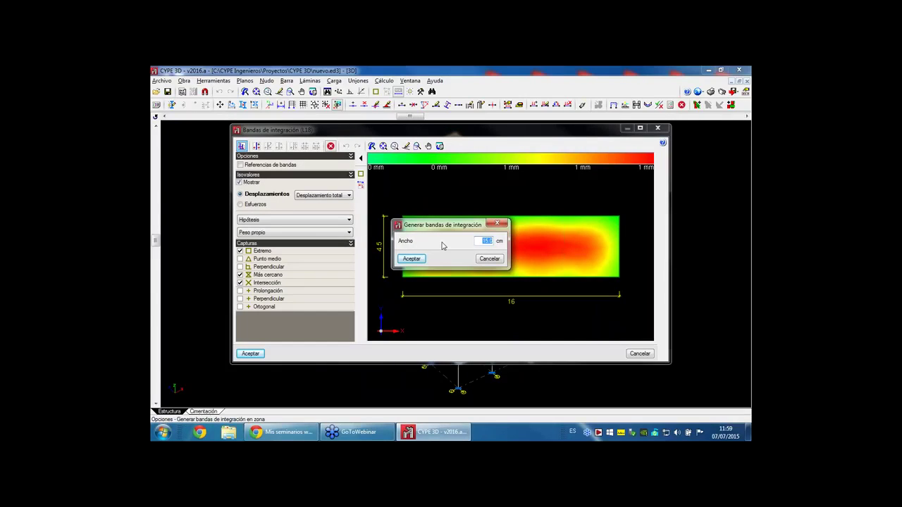
{"action": "type", "text": "150.0"}
{"action": "double_click", "coordinate": [481, 241]}
{"action": "type", "text": "160"}
{"action": "left_click", "coordinate": [411, 258]}
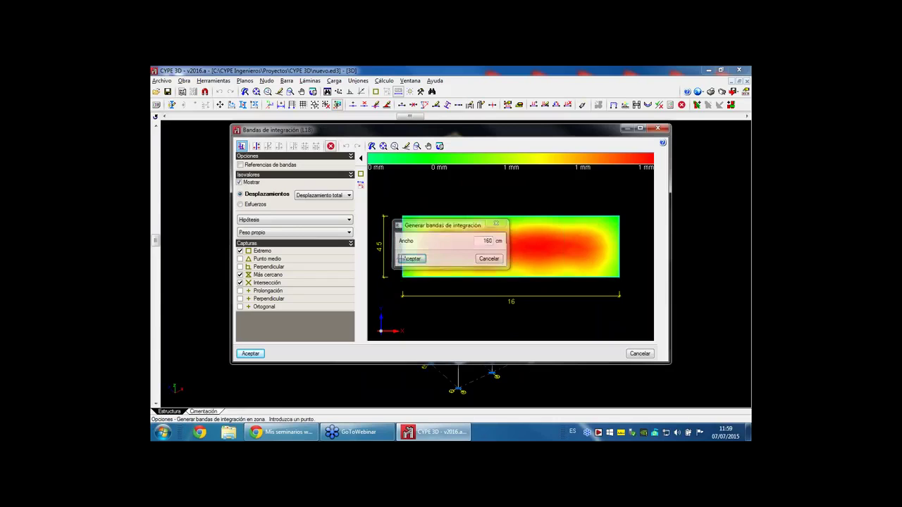
{"action": "left_click", "coordinate": [402, 215]}
{"action": "left_click", "coordinate": [618, 277]}
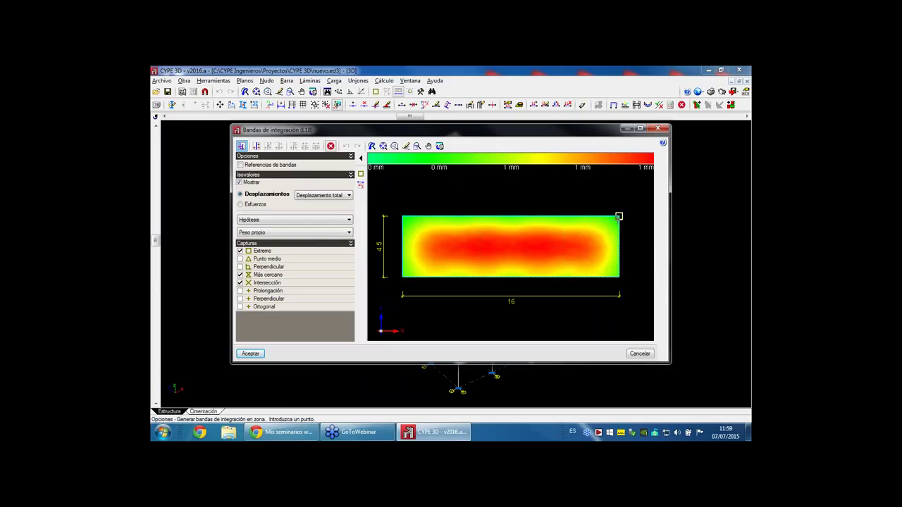
{"action": "left_click", "coordinate": [403, 215]}
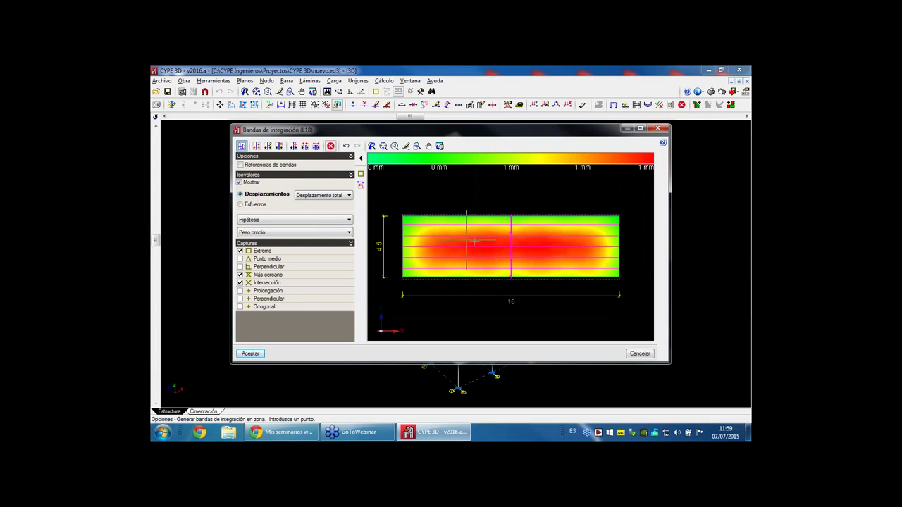
- Generate perpendicular integration bands over the entire shell L18, parallel to its 4.5 m side, and accept the band layout
{"action": "scroll", "coordinate": [472, 247], "scroll_direction": "up", "scroll_amount": 2}
{"action": "scroll", "coordinate": [471, 251], "scroll_direction": "down", "scroll_amount": 2}
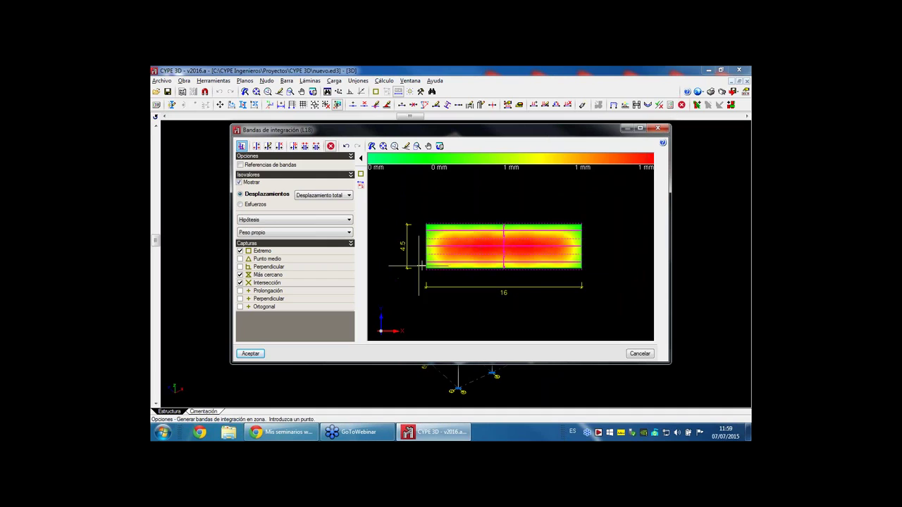
{"action": "left_click", "coordinate": [425, 224]}
{"action": "left_click", "coordinate": [581, 225]}
{"action": "left_click", "coordinate": [581, 267]}
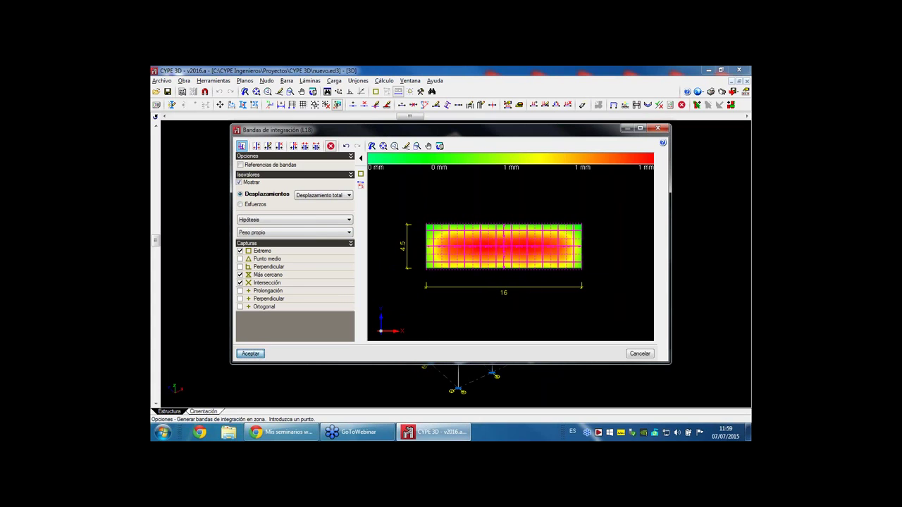
{"action": "left_click", "coordinate": [251, 353]}
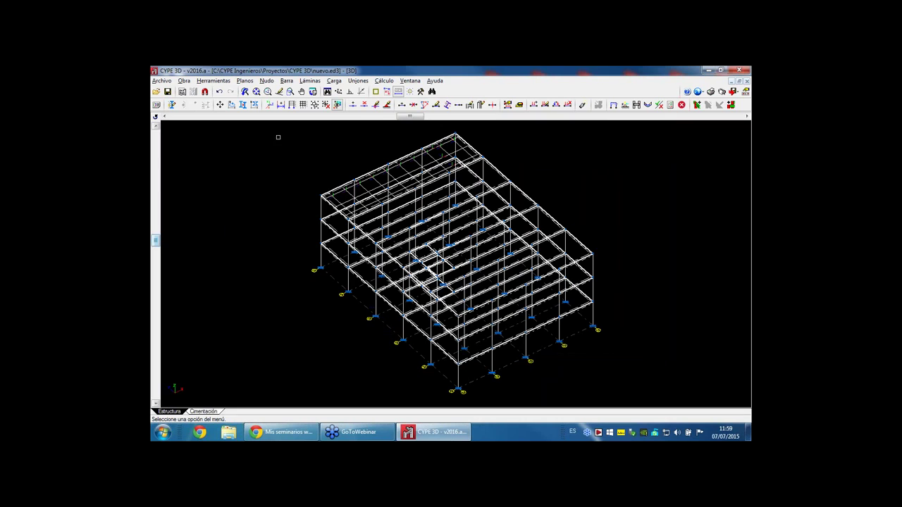
- Try to open the Esfuerzos force results of the structure and shut down the unresponsive program
{"action": "scroll", "coordinate": [439, 124], "scroll_direction": "up", "scroll_amount": 2}
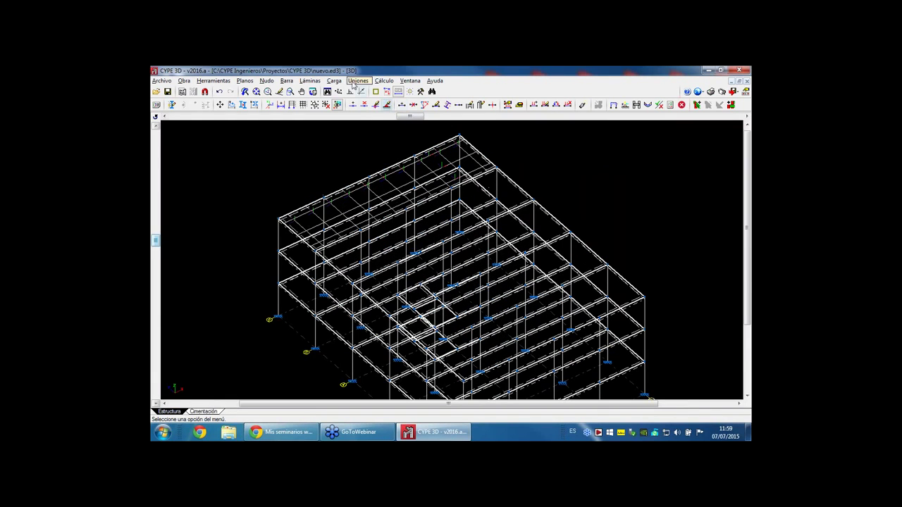
{"action": "left_click", "coordinate": [384, 81]}
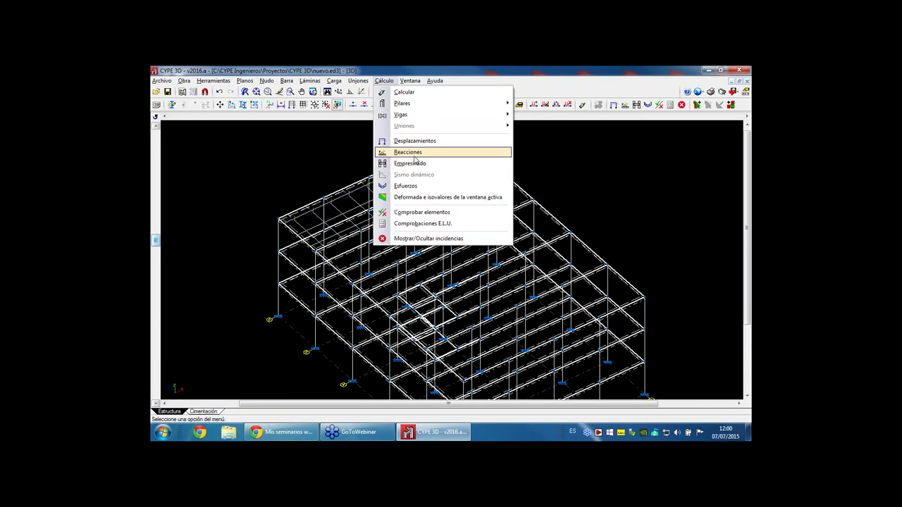
{"action": "left_click", "coordinate": [412, 185]}
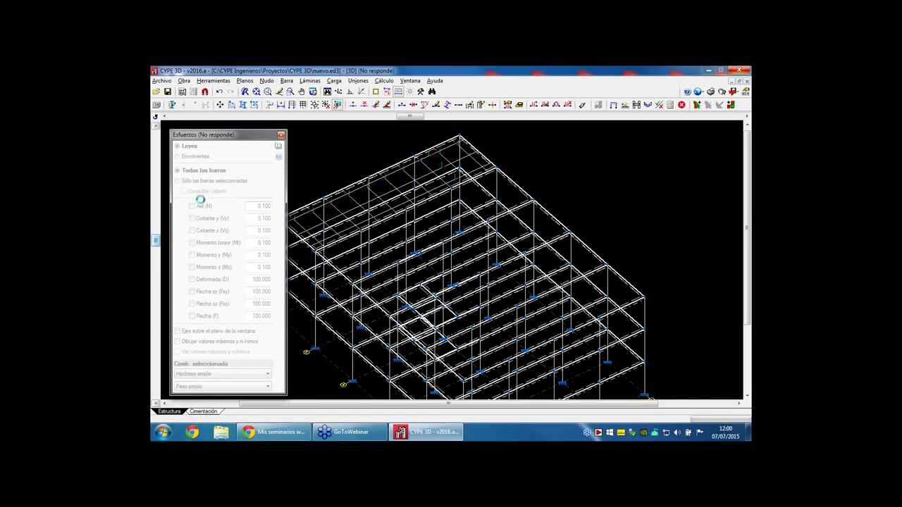
{"action": "left_click_drag", "start_coordinate": [236, 136], "coordinate": [236, 124]}
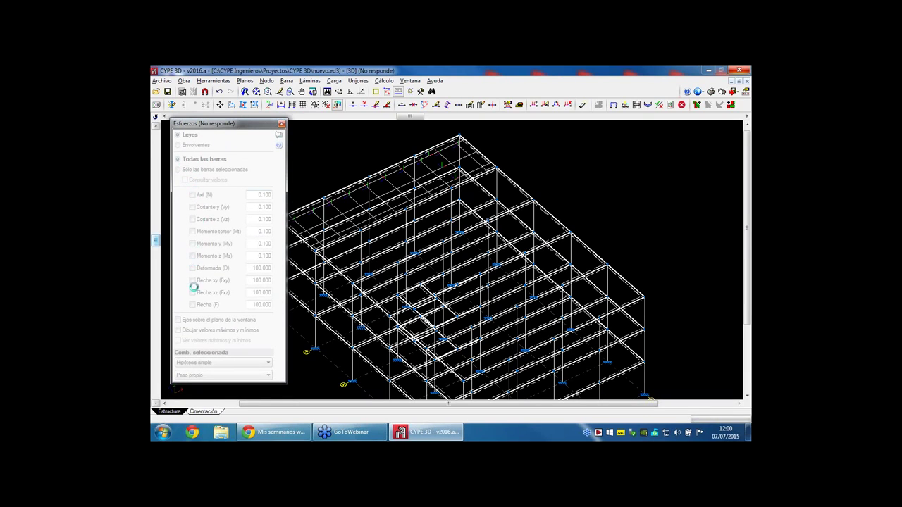
{"action": "left_click", "coordinate": [282, 124]}
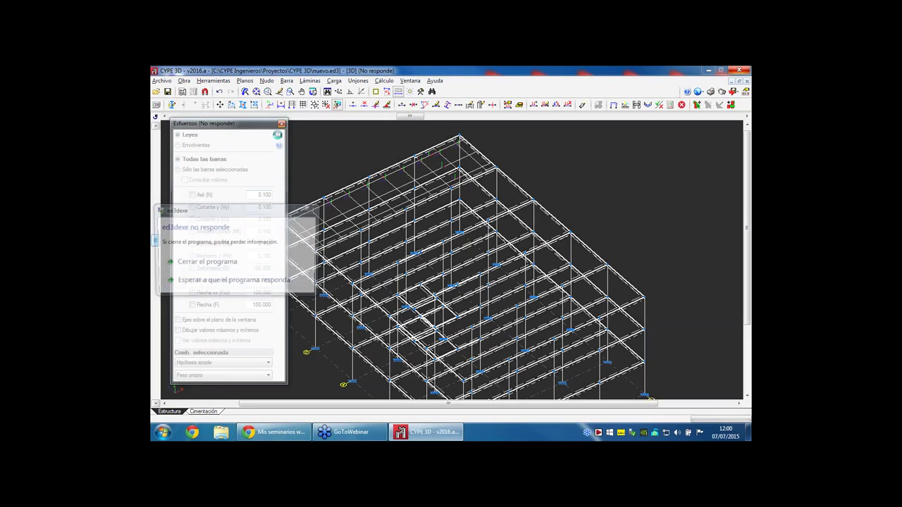
{"action": "left_click", "coordinate": [195, 264]}
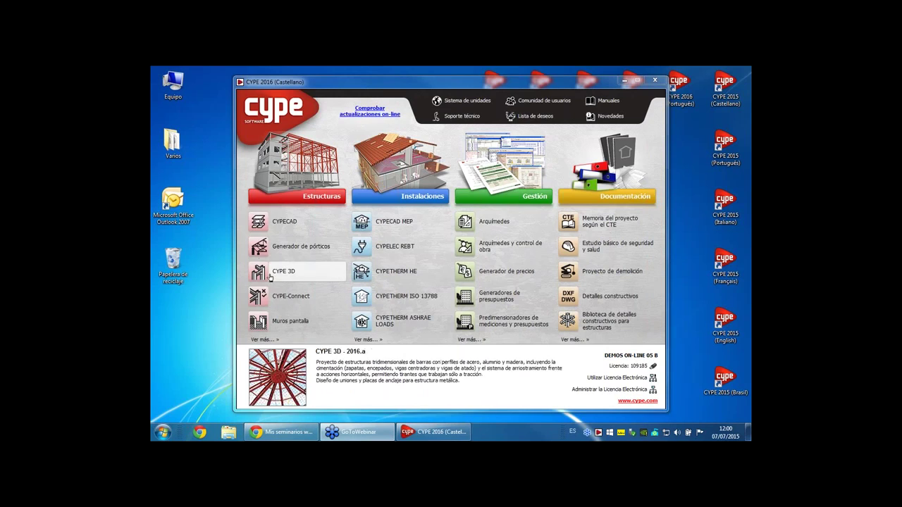
- Relaunch CYPE 3D and reopen the recent project nuevo.ed3
{"action": "left_click", "coordinate": [271, 275]}
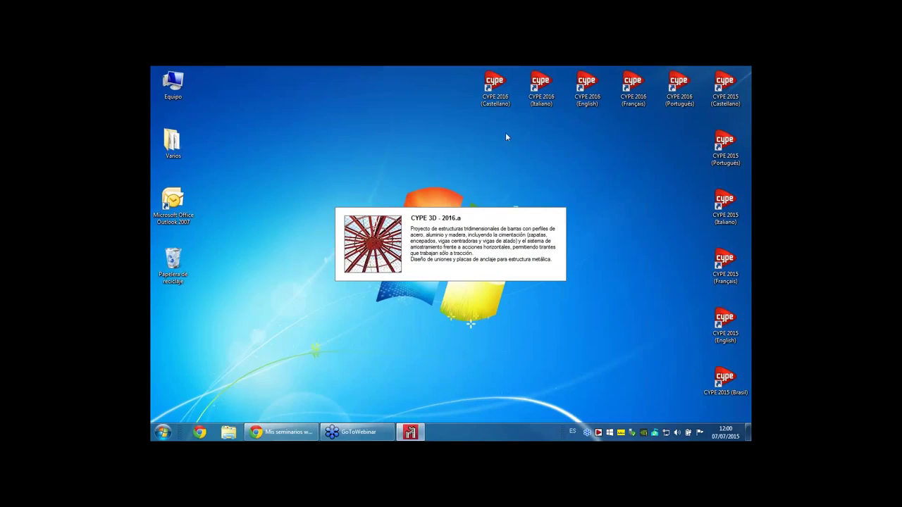
{"action": "left_click", "coordinate": [495, 88]}
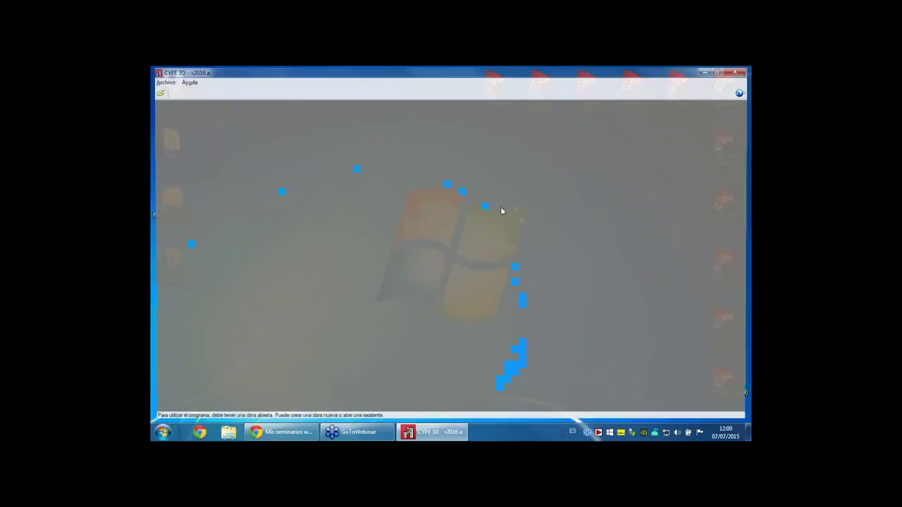
{"action": "left_click", "coordinate": [168, 81]}
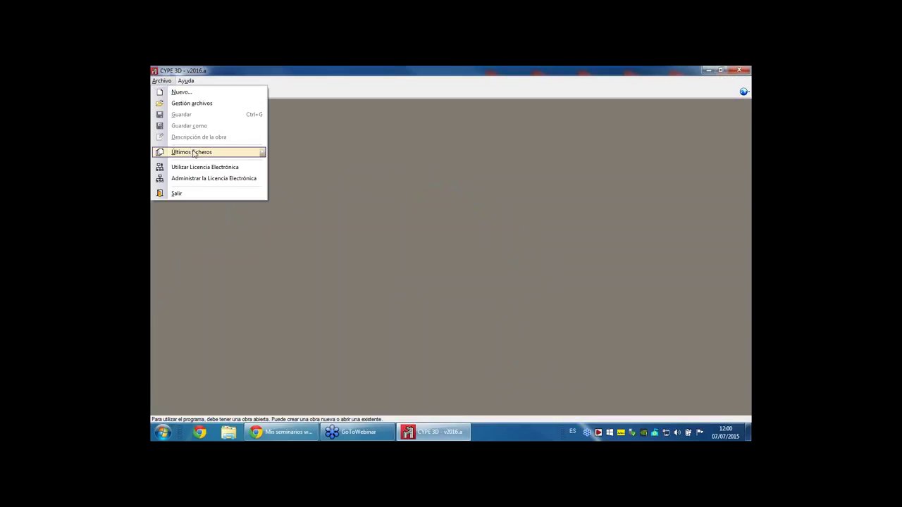
{"action": "mouse_move", "coordinate": [195, 152]}
{"action": "left_click", "coordinate": [327, 152]}
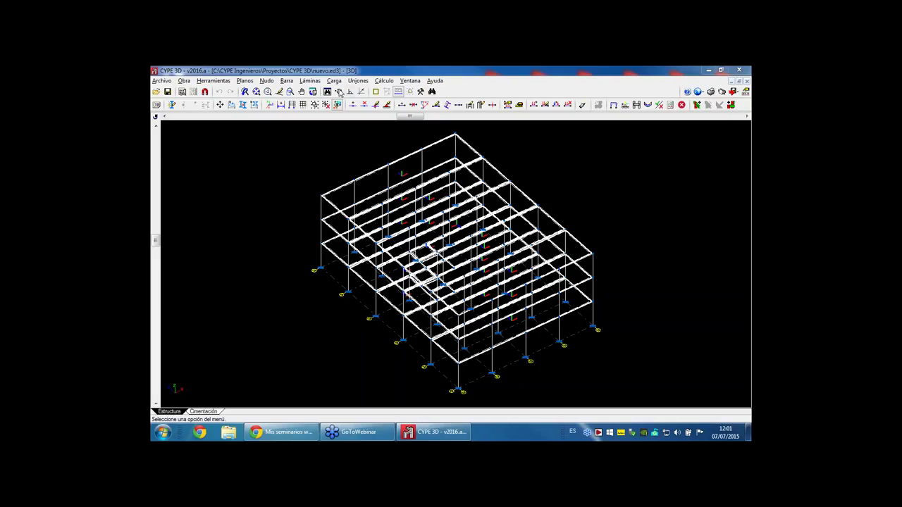
- Open the Esfuerzos results and display the axial force (Axil N) diagrams for all bars under the Peso propio load case
{"action": "left_click", "coordinate": [310, 80]}
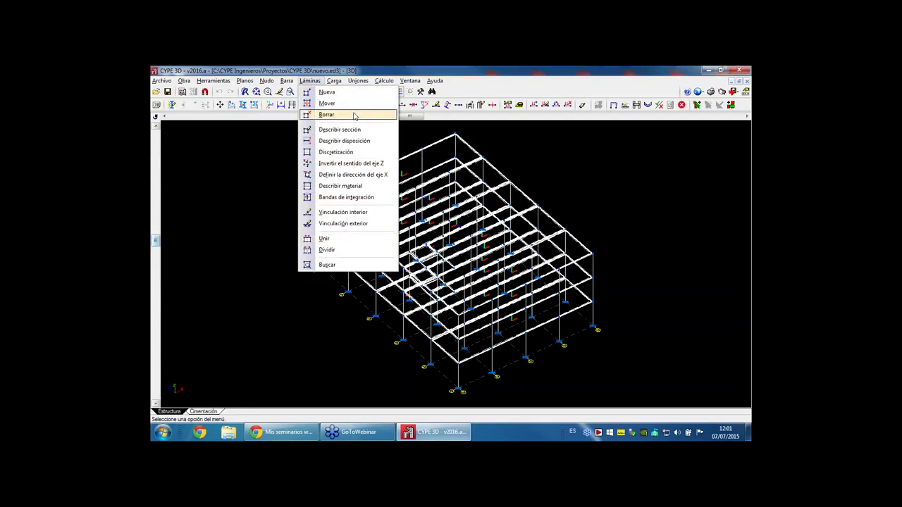
{"action": "mouse_move", "coordinate": [384, 81]}
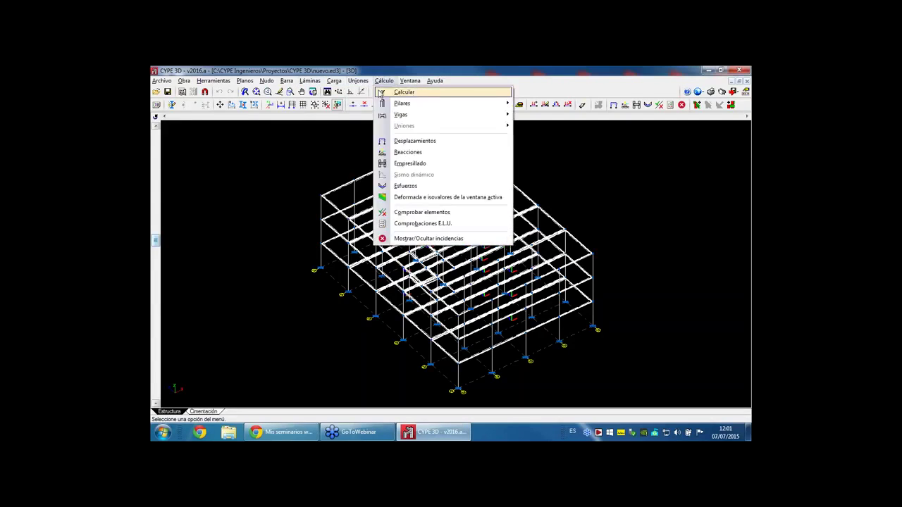
{"action": "left_click", "coordinate": [407, 152]}
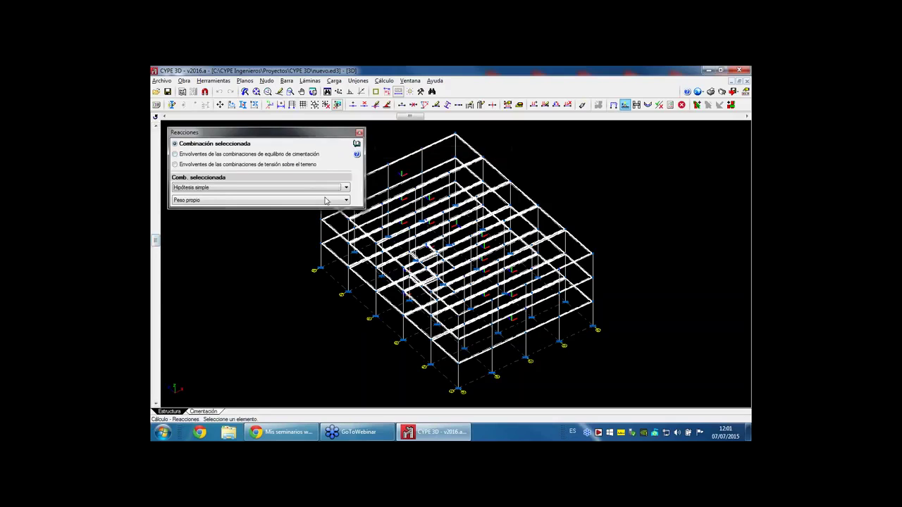
{"action": "left_click", "coordinate": [384, 80]}
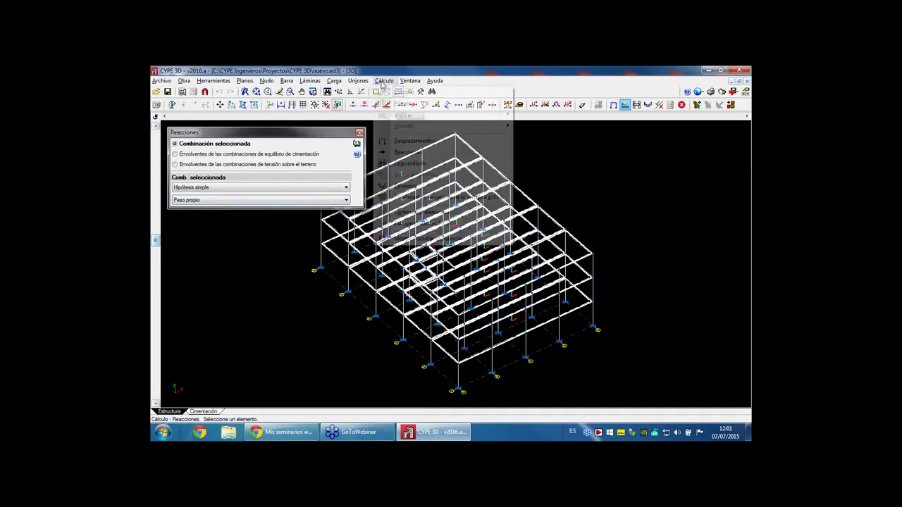
{"action": "left_click", "coordinate": [407, 186]}
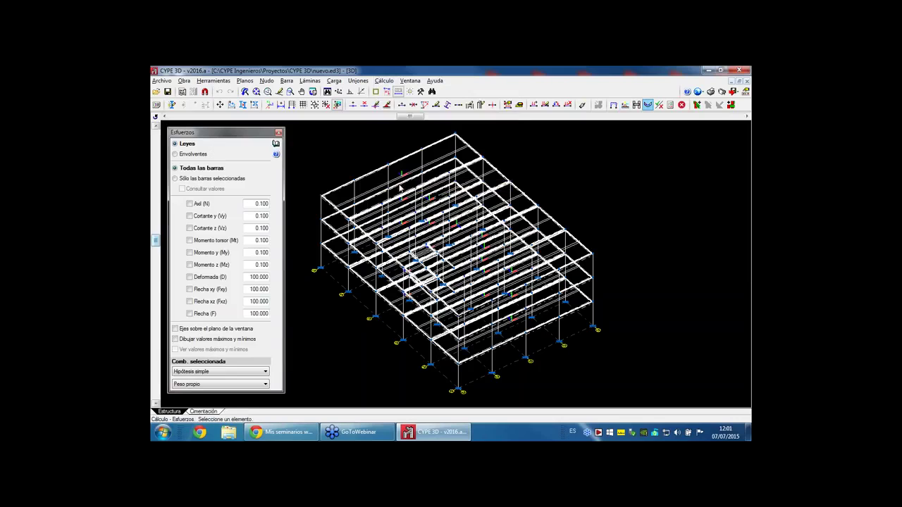
{"action": "left_click", "coordinate": [201, 204]}
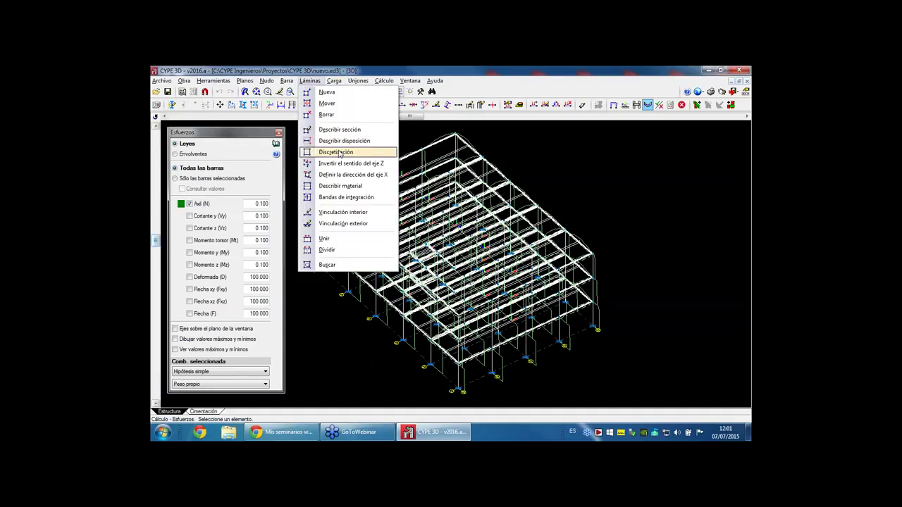
- Generate 160 cm wide integration bands over the entire upper-level shell L18, spanning its 4.5 m width, and accept the layout
{"action": "left_click", "coordinate": [339, 197]}
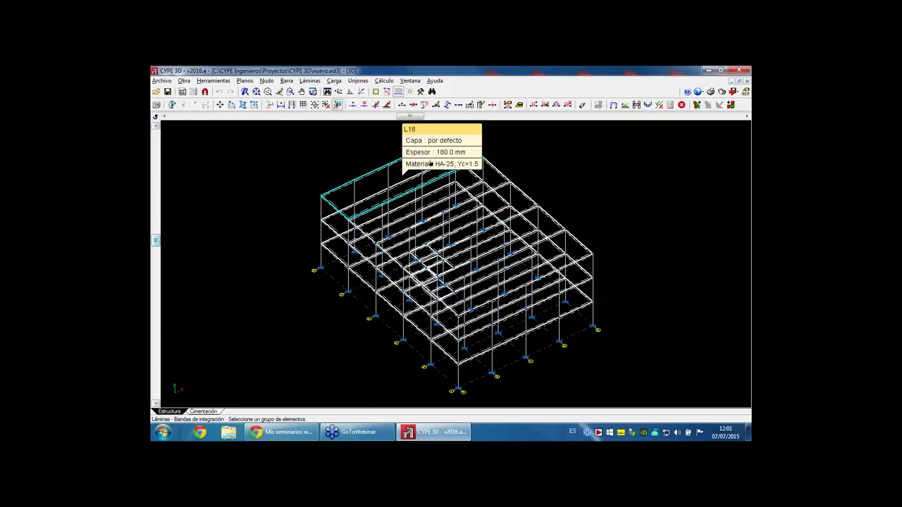
{"action": "left_click", "coordinate": [334, 202]}
{"action": "right_click", "coordinate": [402, 175]}
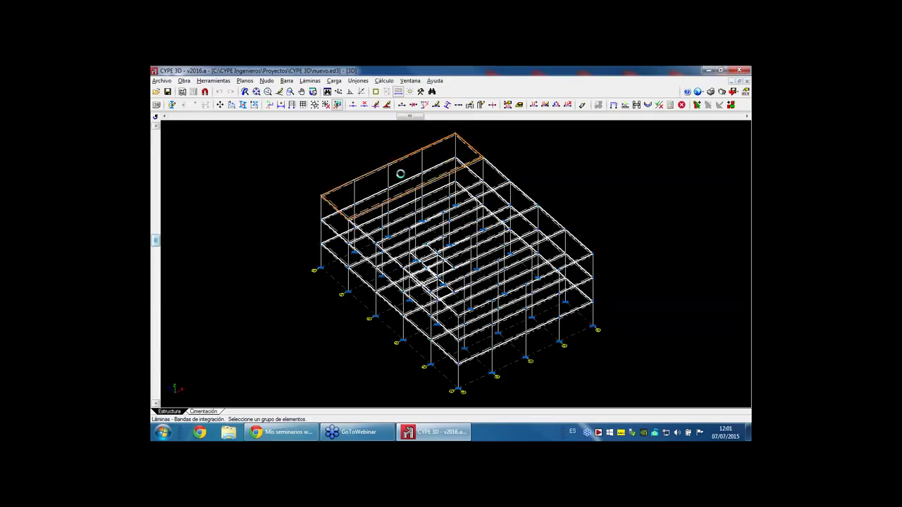
{"action": "left_click", "coordinate": [240, 145]}
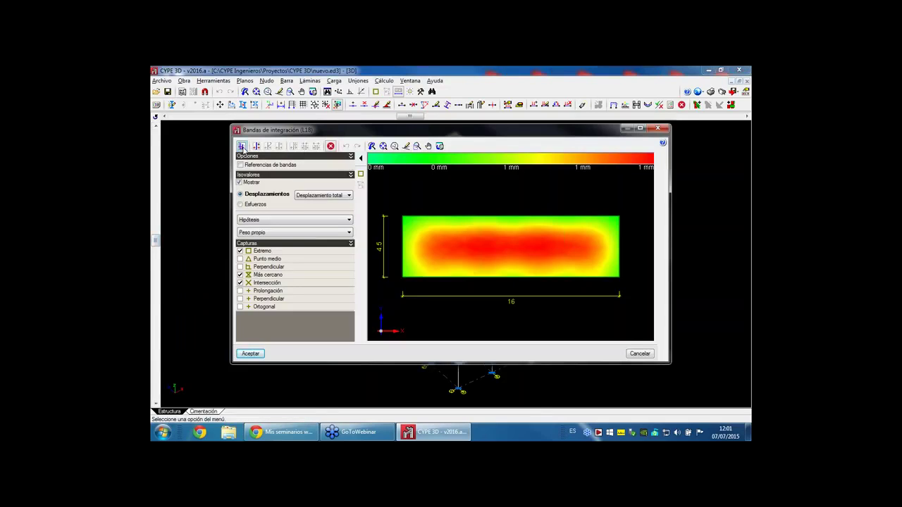
{"action": "type", "text": "160.0"}
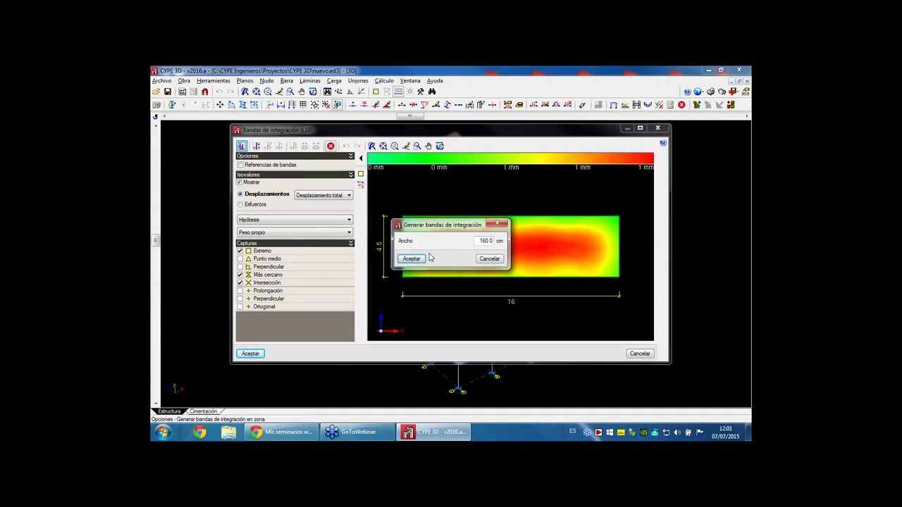
{"action": "left_click", "coordinate": [419, 261]}
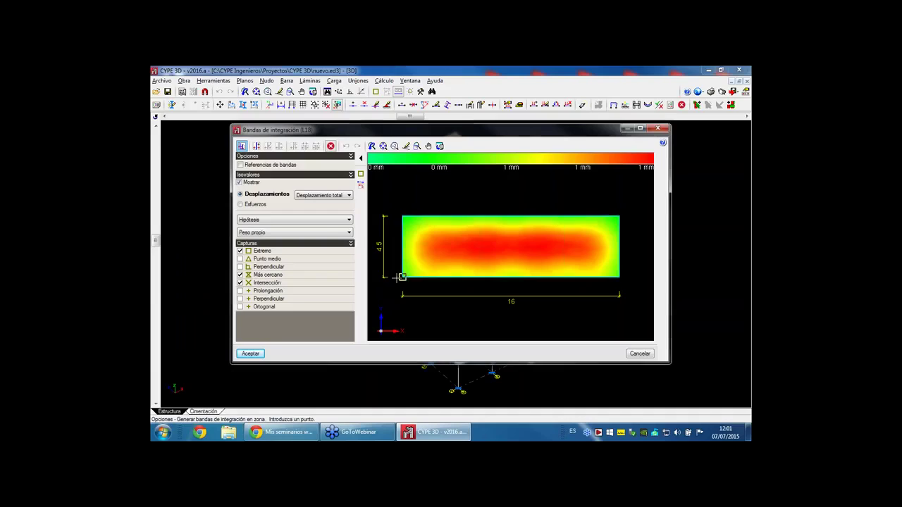
{"action": "left_click", "coordinate": [403, 216]}
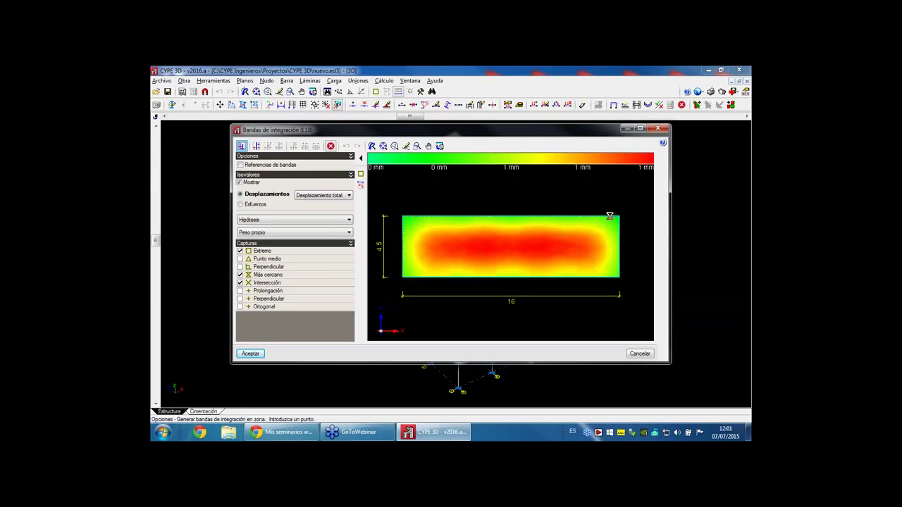
{"action": "left_click", "coordinate": [619, 277]}
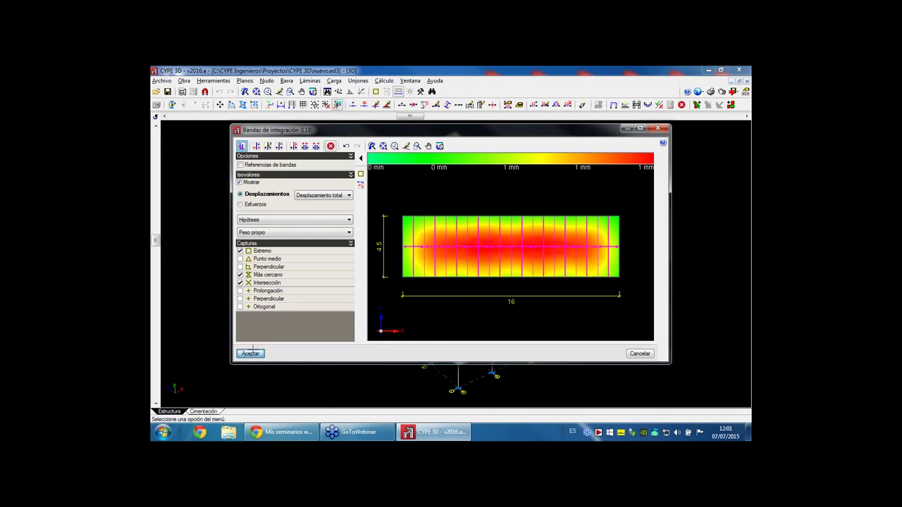
{"action": "left_click", "coordinate": [251, 353]}
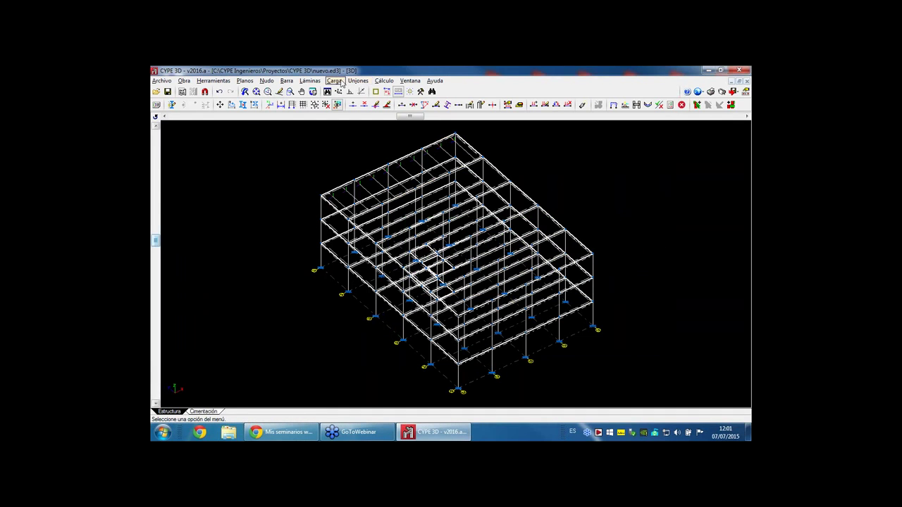
- Limit the Esfuerzos diagrams to selected bars and display the axial force of an end integration band of shell L18
{"action": "left_click", "coordinate": [385, 81]}
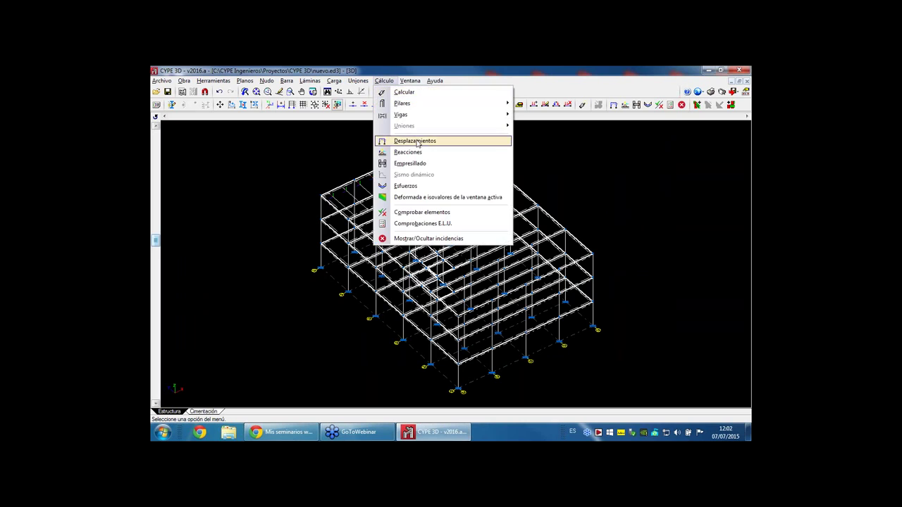
{"action": "left_click", "coordinate": [405, 185]}
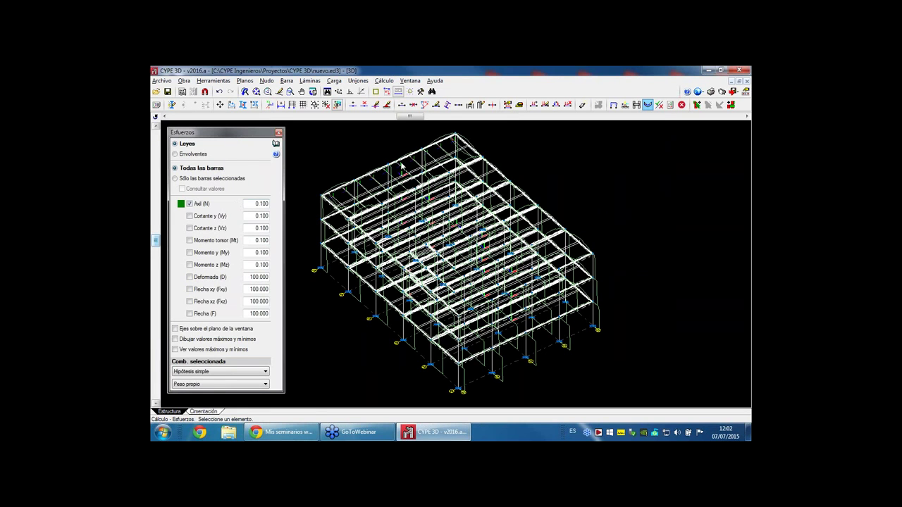
{"action": "left_click", "coordinate": [190, 179]}
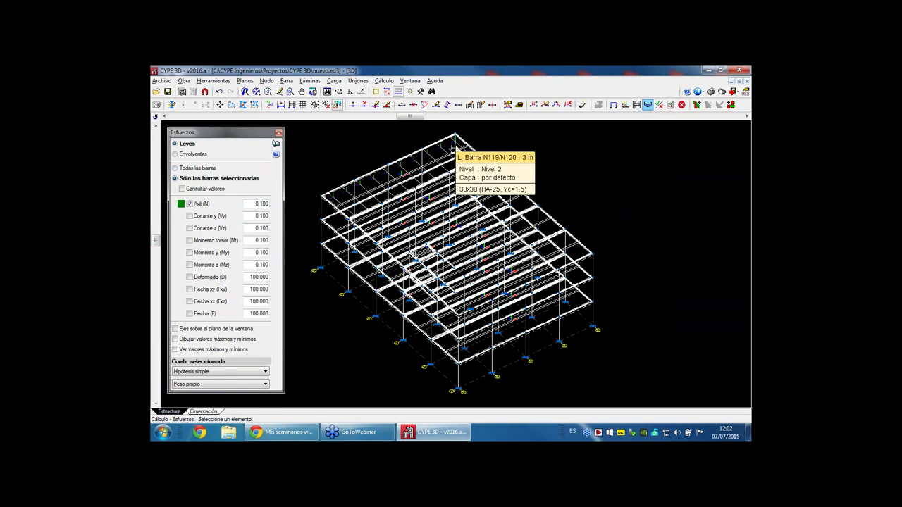
{"action": "scroll", "coordinate": [463, 156], "scroll_direction": "up", "scroll_amount": 1}
{"action": "scroll", "coordinate": [464, 157], "scroll_direction": "up", "scroll_amount": 3}
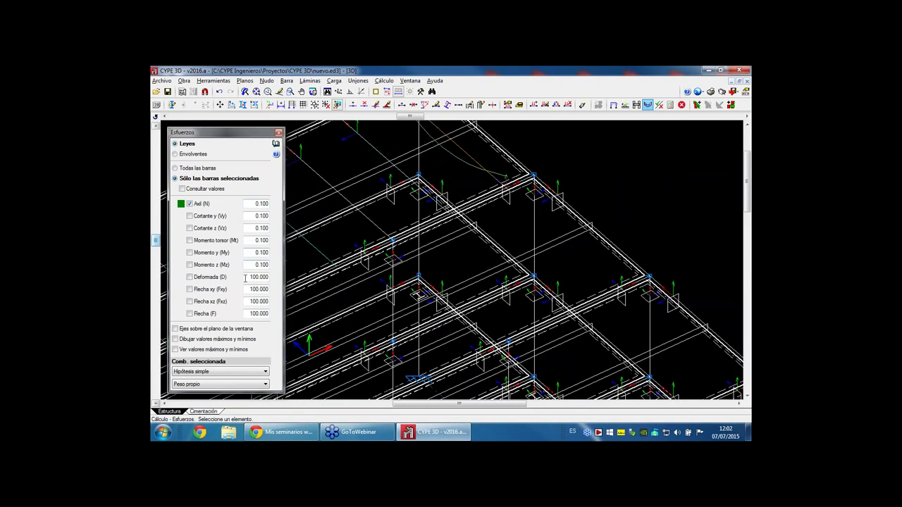
- Enable the maximum and minimum value display and inspect the axial force extremes of the selected integration band
{"action": "left_click", "coordinate": [200, 350]}
{"action": "scroll", "coordinate": [502, 189], "scroll_direction": "up", "scroll_amount": 1}
{"action": "scroll", "coordinate": [497, 187], "scroll_direction": "up", "scroll_amount": 1}
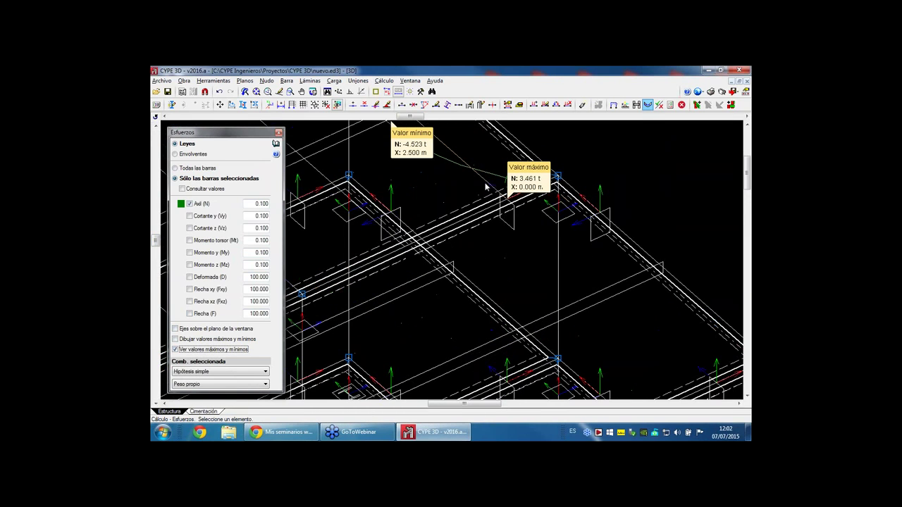
{"action": "scroll", "coordinate": [489, 182], "scroll_direction": "down", "scroll_amount": 1}
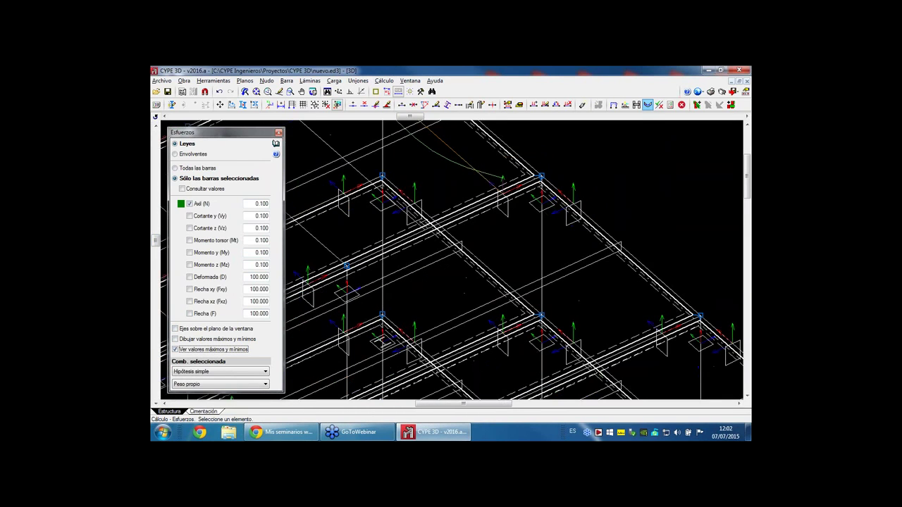
- Add the Momento y (My) and Momento z (Mz) diagrams to the selected integration band
{"action": "left_click", "coordinate": [197, 254]}
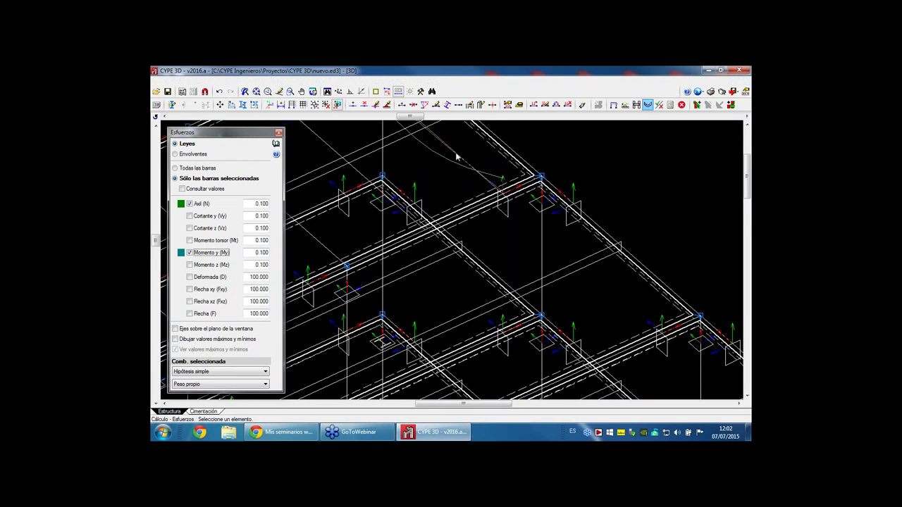
{"action": "left_click", "coordinate": [227, 262]}
{"action": "left_click", "coordinate": [469, 164]}
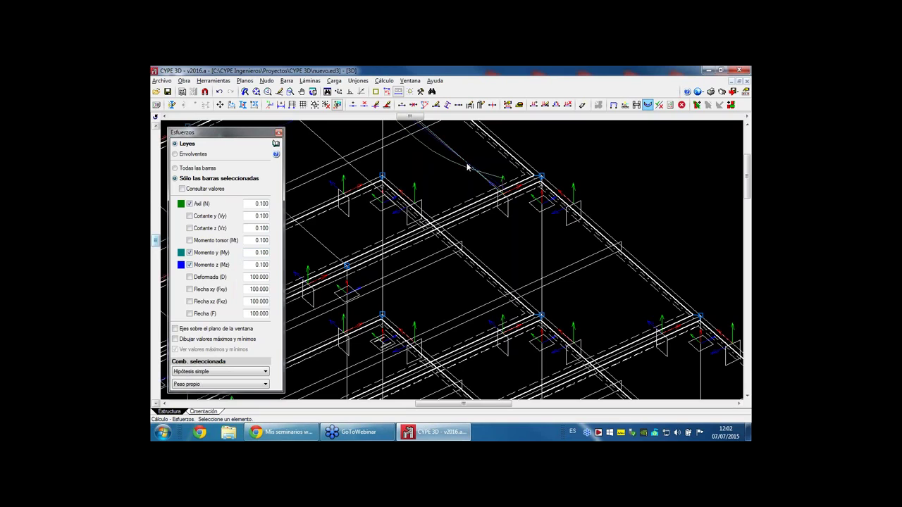
- Set the diagram scales of Momento y (My) and Momento z (Mz) to 1 and inspect the band's diagrams
{"action": "double_click", "coordinate": [257, 253]}
{"action": "type", "text": "1"}
{"action": "key", "text": "Tab"}
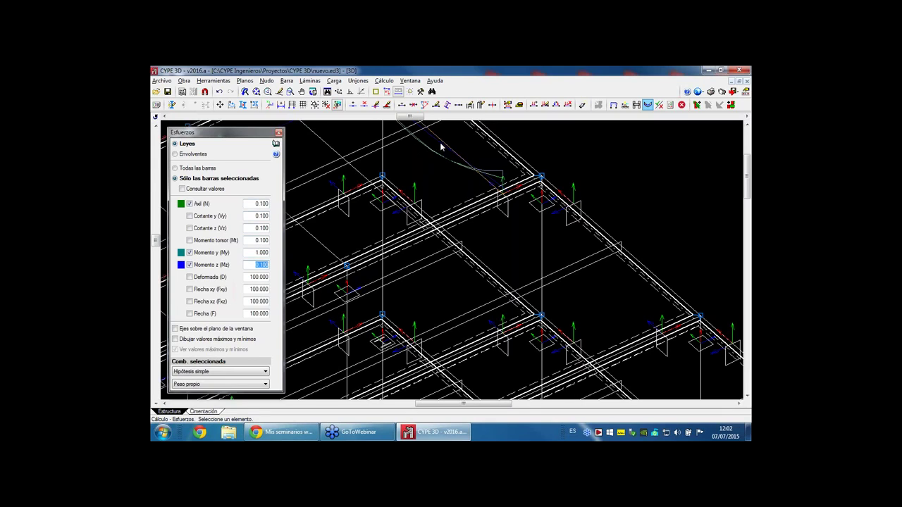
{"action": "left_click", "coordinate": [265, 265]}
{"action": "type", "text": "1"}
{"action": "key", "text": "Tab"}
{"action": "scroll", "coordinate": [439, 170], "scroll_direction": "down", "scroll_amount": 4}
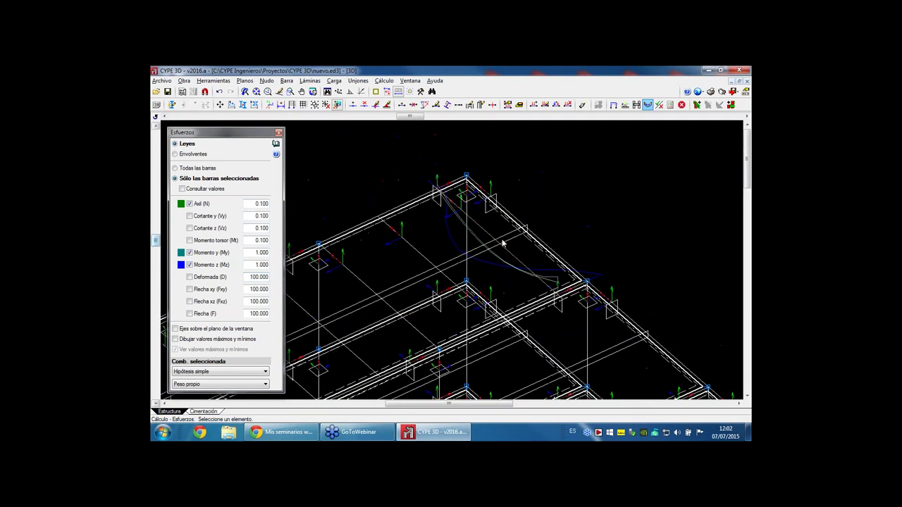
{"action": "scroll", "coordinate": [496, 233], "scroll_direction": "up", "scroll_amount": 1}
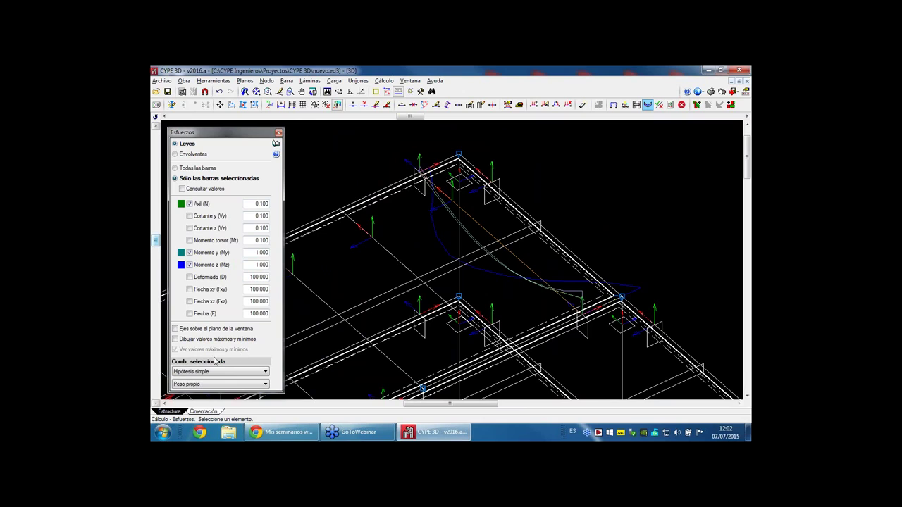
- Leave only the Momento y (My) diagram active and inspect its extremes along several integration bands of the slab
{"action": "left_click", "coordinate": [189, 203]}
{"action": "left_click", "coordinate": [189, 264]}
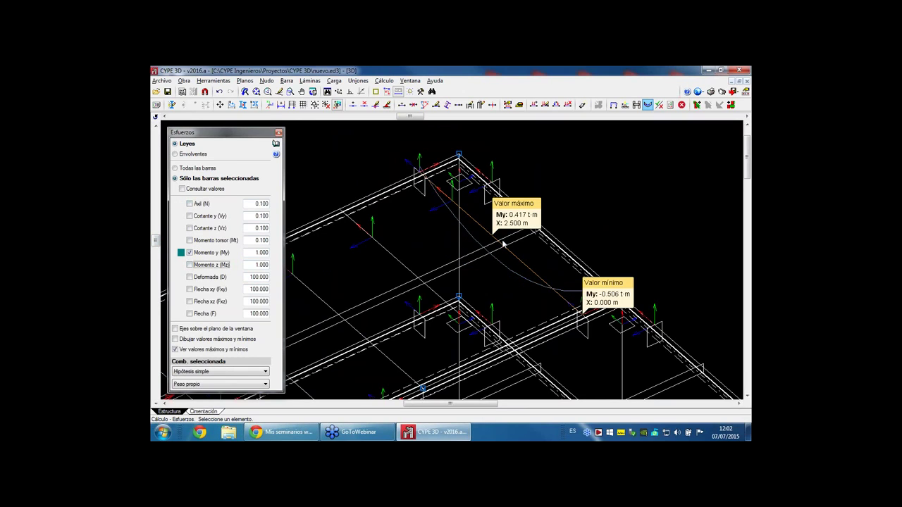
{"action": "left_click", "coordinate": [423, 285]}
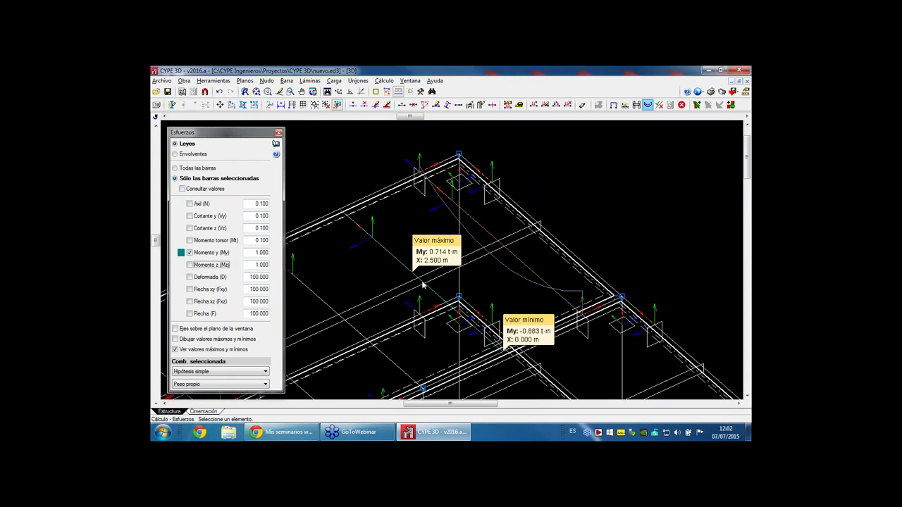
{"action": "left_click", "coordinate": [345, 323]}
{"action": "middle_click_drag", "start_coordinate": [348, 319], "coordinate": [461, 232]}
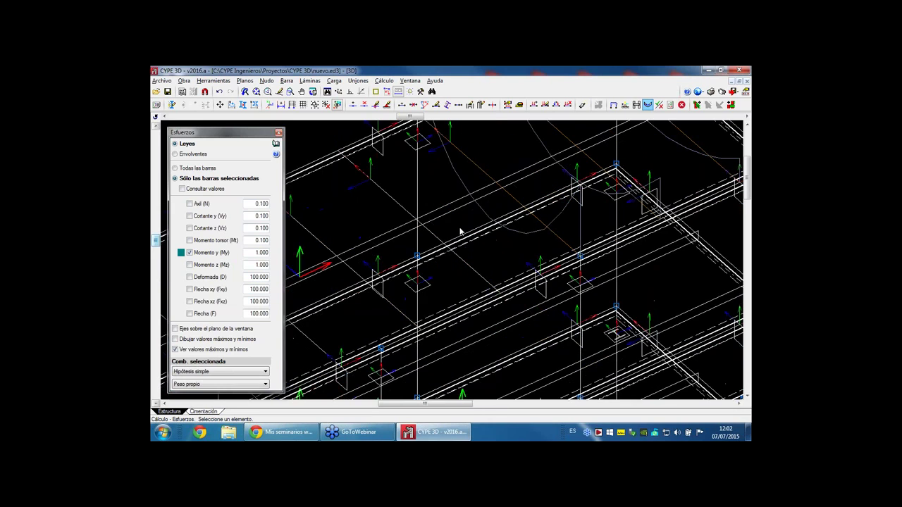
{"action": "left_click", "coordinate": [438, 244]}
{"action": "mouse_move", "coordinate": [665, 215]}
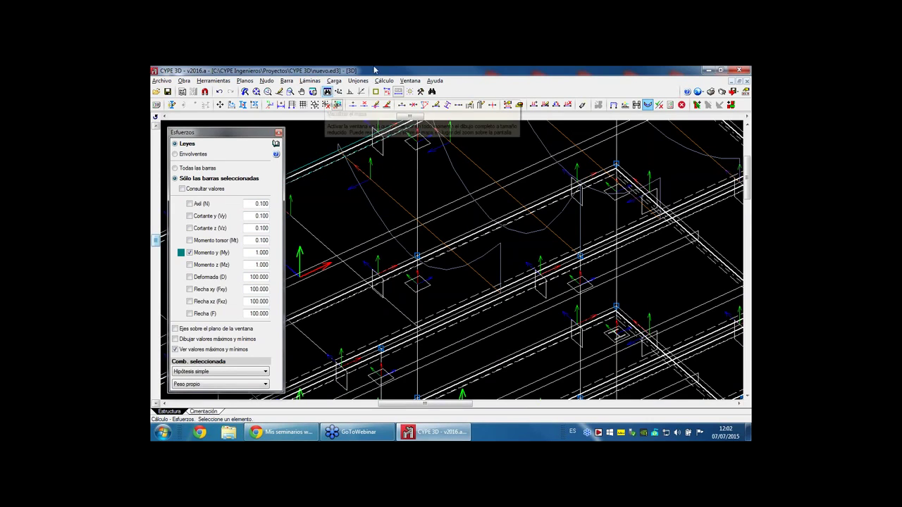
{"action": "mouse_move", "coordinate": [312, 166]}
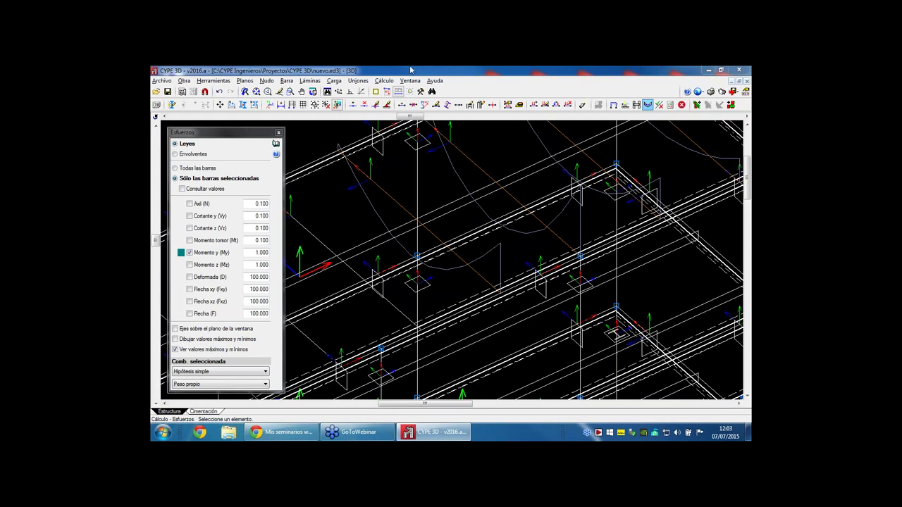
- Start assigning reinforcement from a selected floor beam in beam editing and review the candidate beams in 3D
{"action": "left_click", "coordinate": [286, 80]}
{"action": "left_click", "coordinate": [339, 348]}
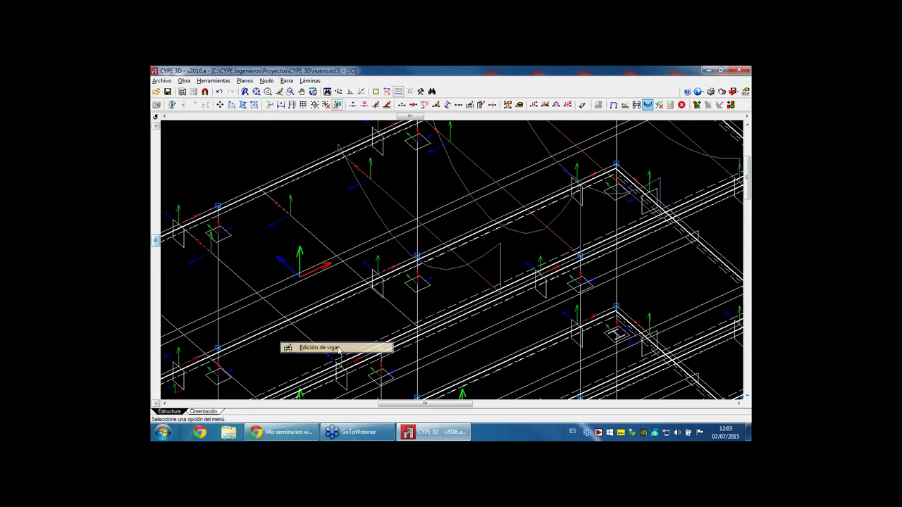
{"action": "left_click", "coordinate": [207, 181]}
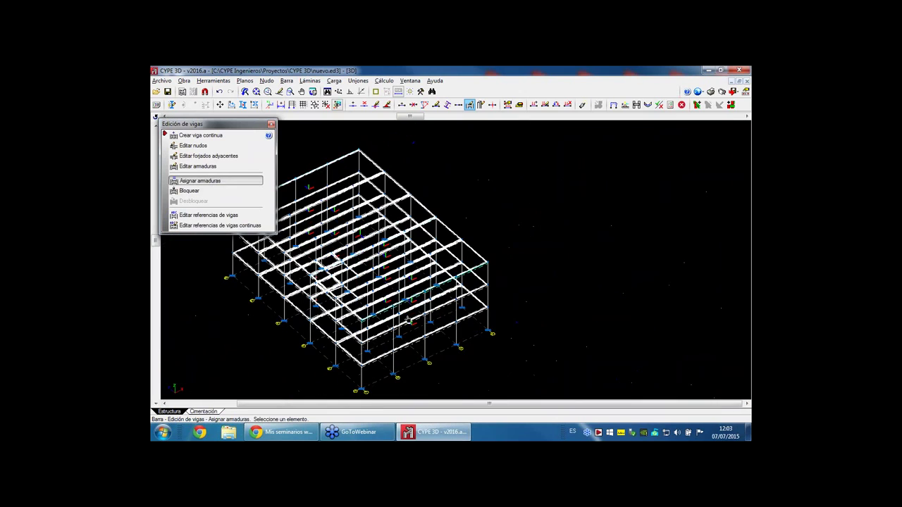
{"action": "left_click", "coordinate": [365, 346]}
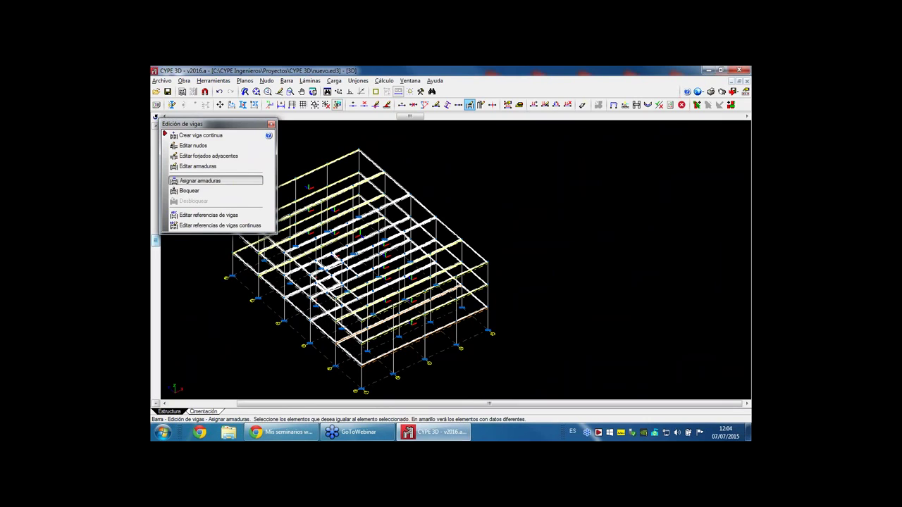
{"action": "middle_click_drag", "start_coordinate": [272, 241], "coordinate": [361, 220]}
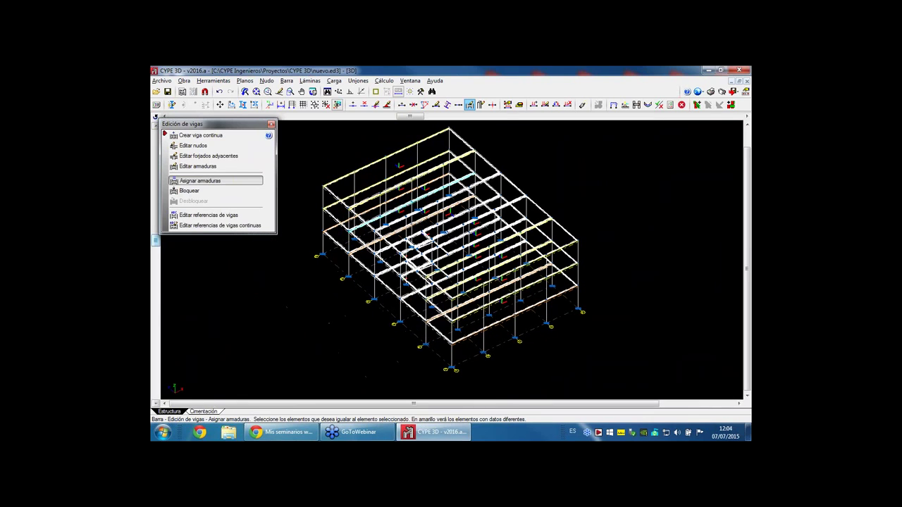
- Switch to the Nivel 3 plan view and examine its beams for the reinforcement assignment
{"action": "left_click", "coordinate": [412, 81]}
{"action": "left_click", "coordinate": [438, 227]}
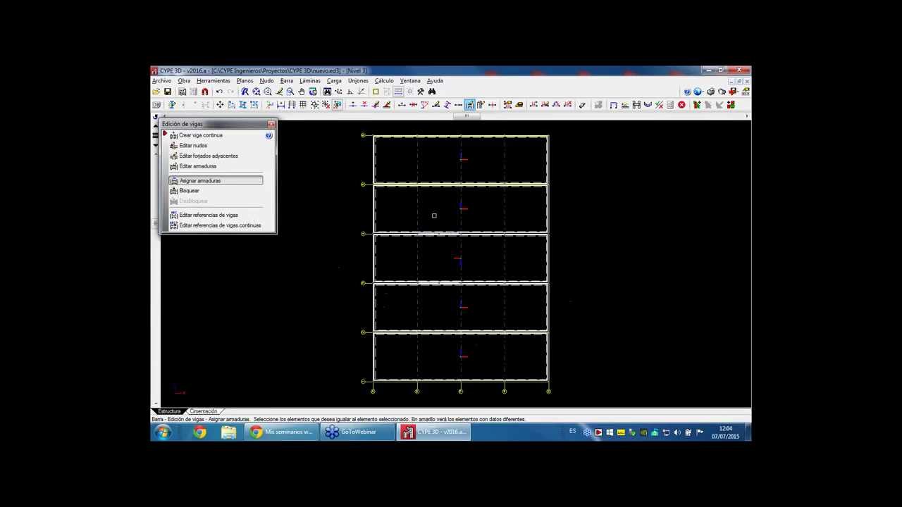
{"action": "scroll", "coordinate": [442, 240], "scroll_direction": "up", "scroll_amount": 2}
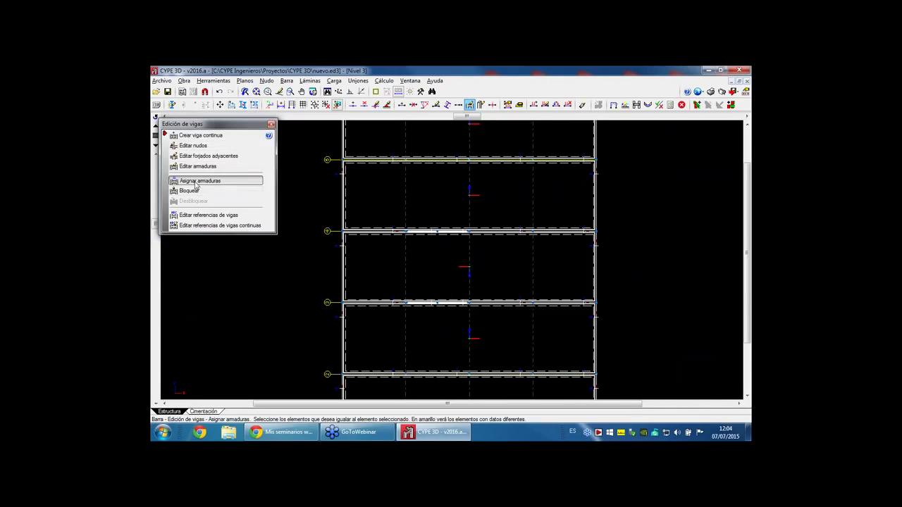
{"action": "scroll", "coordinate": [359, 197], "scroll_direction": "down", "scroll_amount": 3}
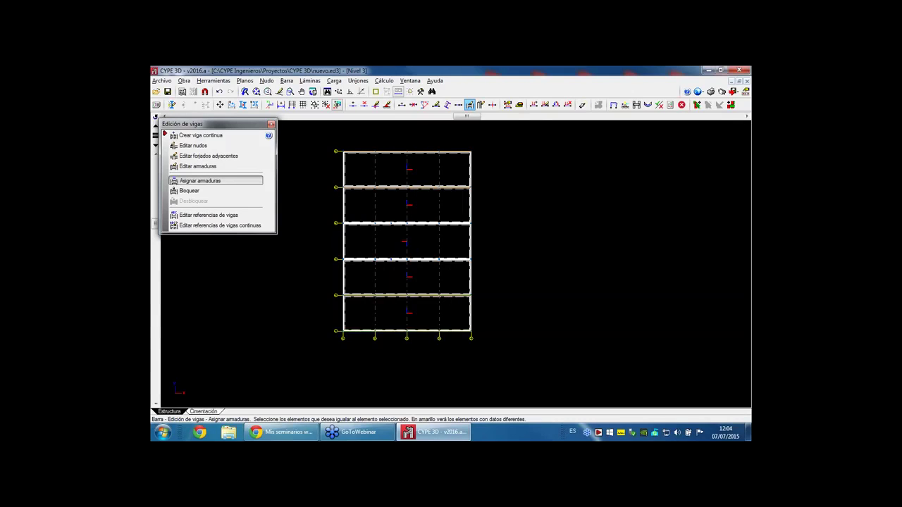
{"action": "scroll", "coordinate": [391, 259], "scroll_direction": "up", "scroll_amount": 2}
{"action": "scroll", "coordinate": [397, 258], "scroll_direction": "up", "scroll_amount": 3}
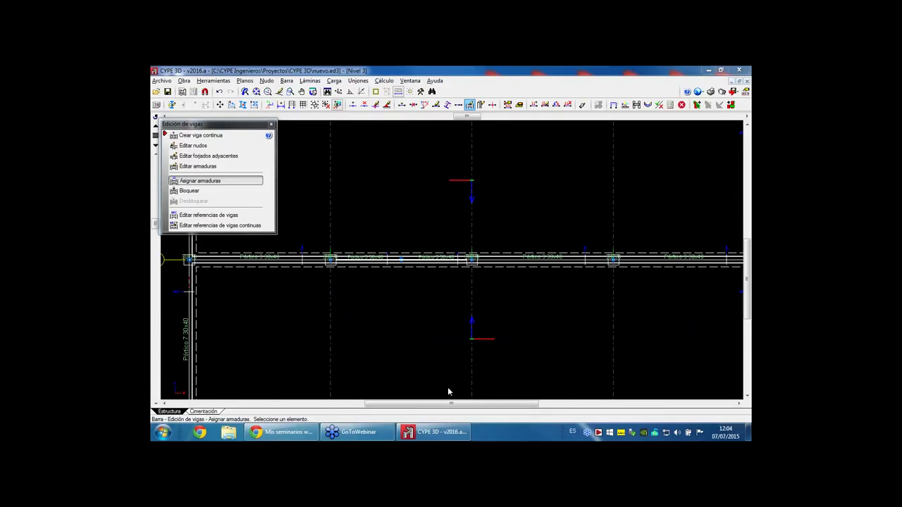
- Open the CYPE 3D example job "Ejemplo de nave industrial 1" from the file manager's examples
{"action": "left_click", "coordinate": [184, 80]}
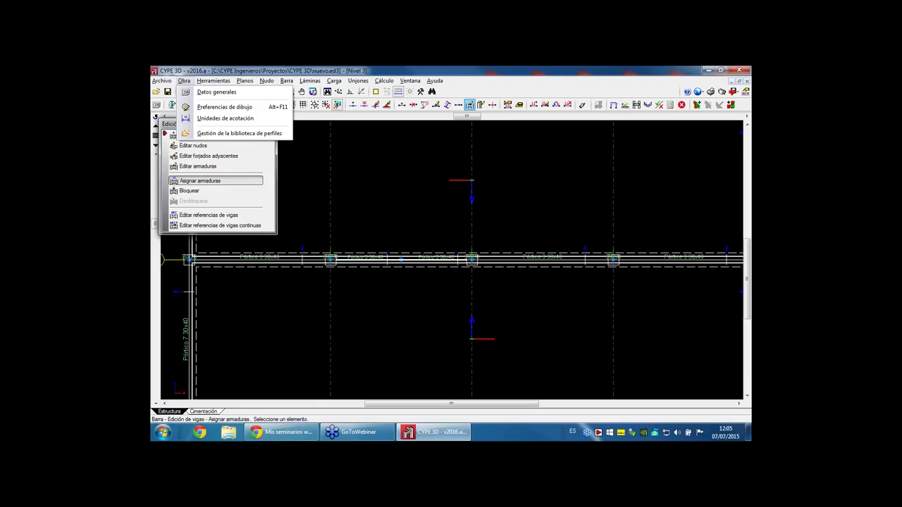
{"action": "left_click", "coordinate": [162, 80]}
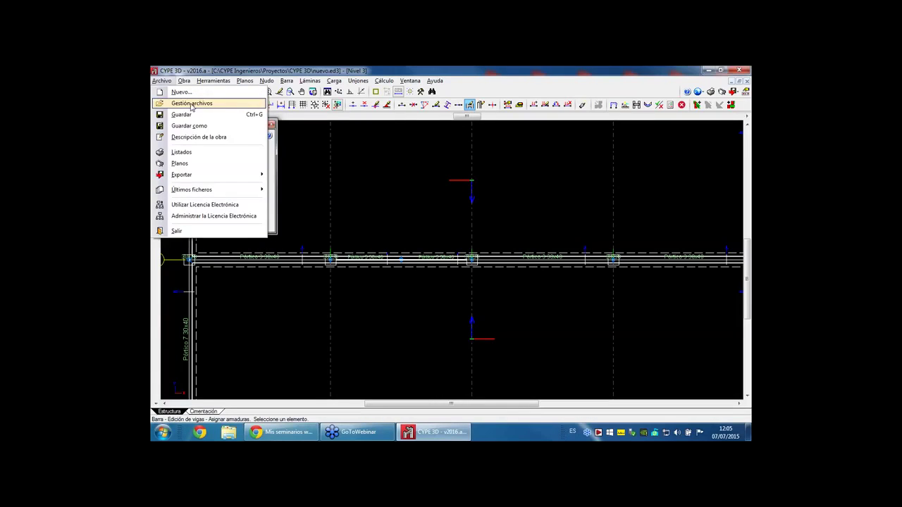
{"action": "left_click", "coordinate": [191, 104]}
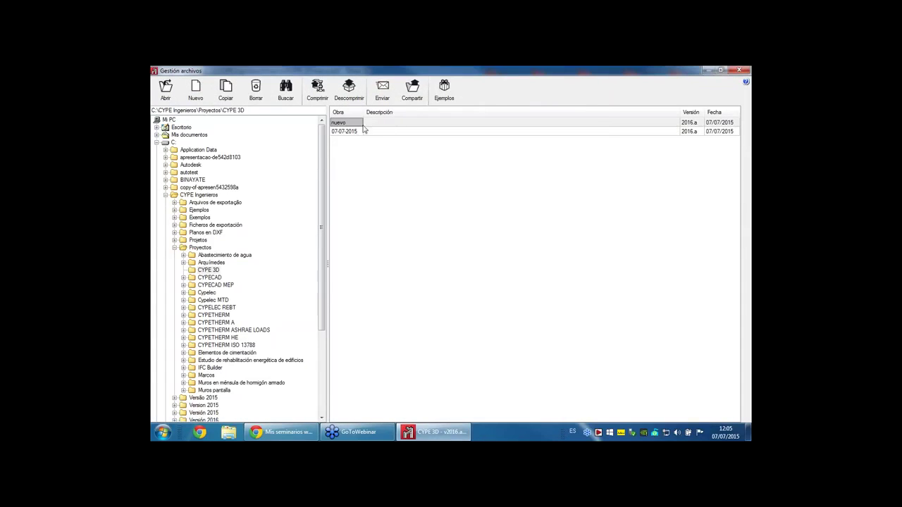
{"action": "left_click", "coordinate": [444, 91]}
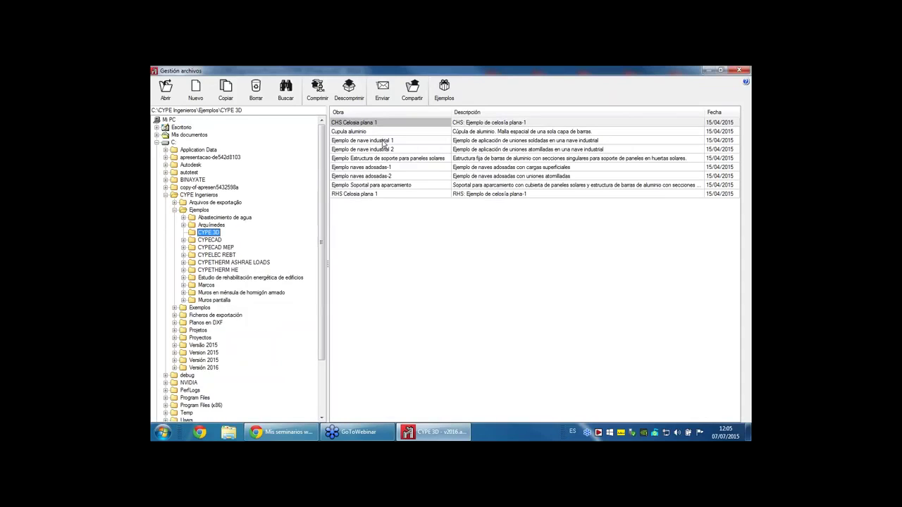
{"action": "double_click", "coordinate": [382, 140]}
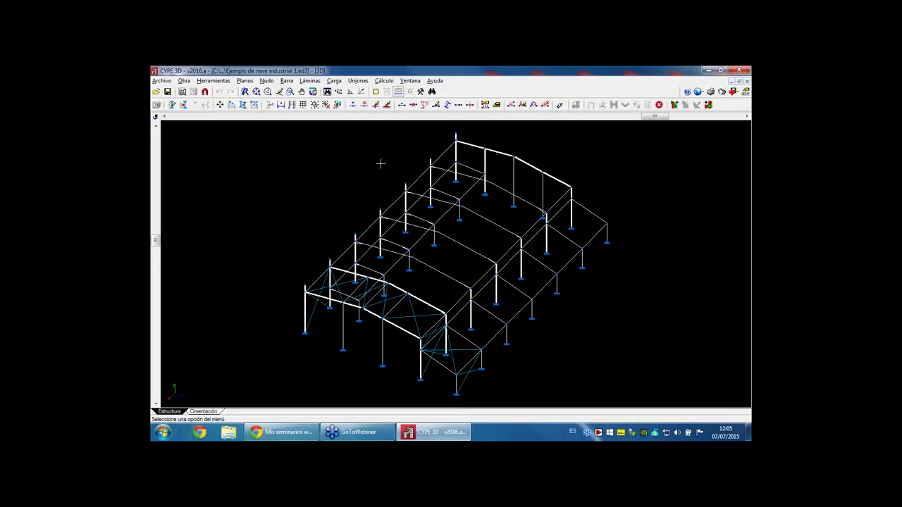
- Use generic dimensioning to measure the height from a perimeter column's base to its intermediate node near the braced gable
{"action": "scroll", "coordinate": [397, 351], "scroll_direction": "up", "scroll_amount": 2}
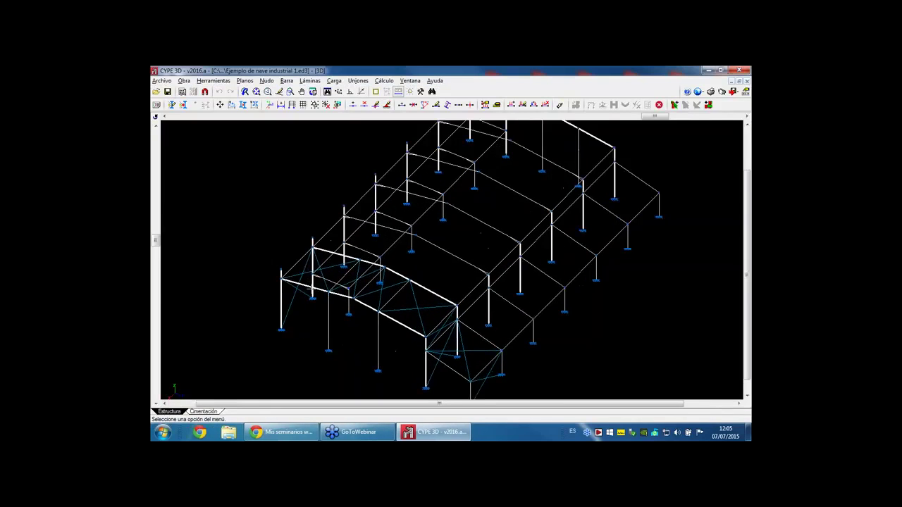
{"action": "scroll", "coordinate": [311, 289], "scroll_direction": "up", "scroll_amount": 3}
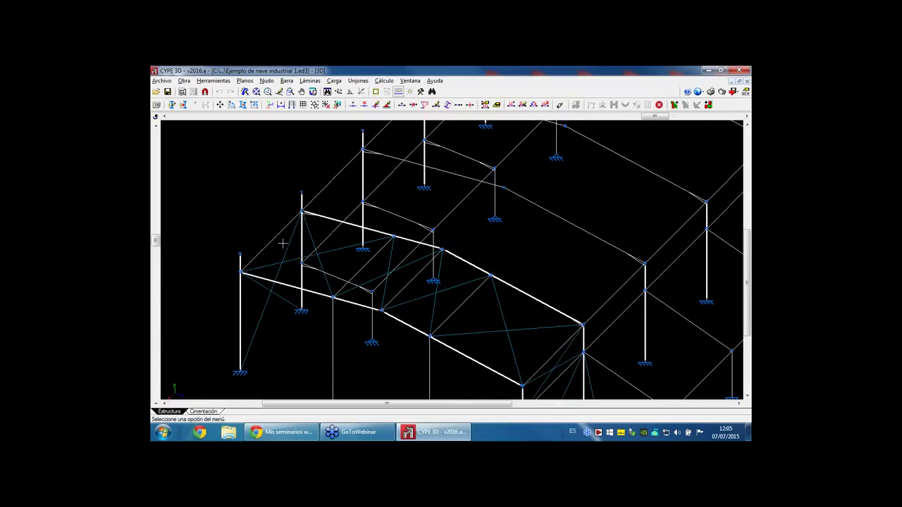
{"action": "left_click", "coordinate": [245, 81]}
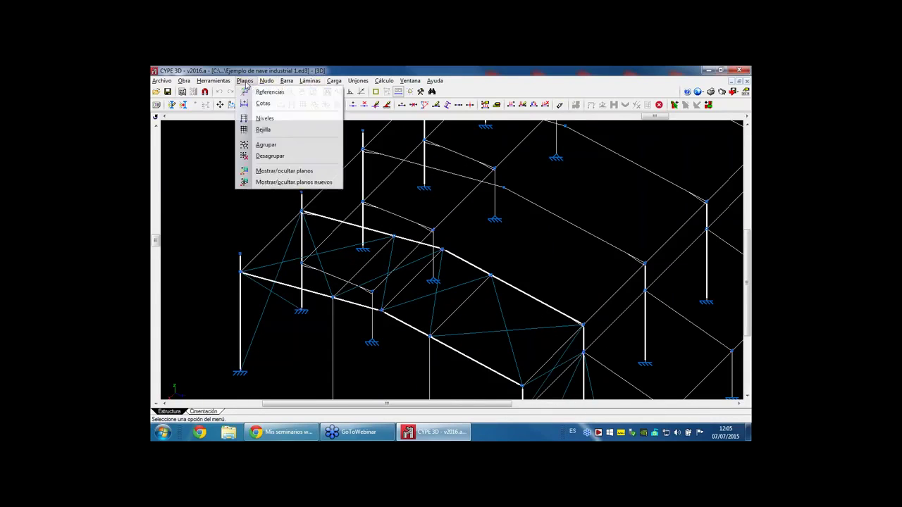
{"action": "left_click", "coordinate": [265, 103]}
{"action": "scroll", "coordinate": [284, 288], "scroll_direction": "up", "scroll_amount": 1}
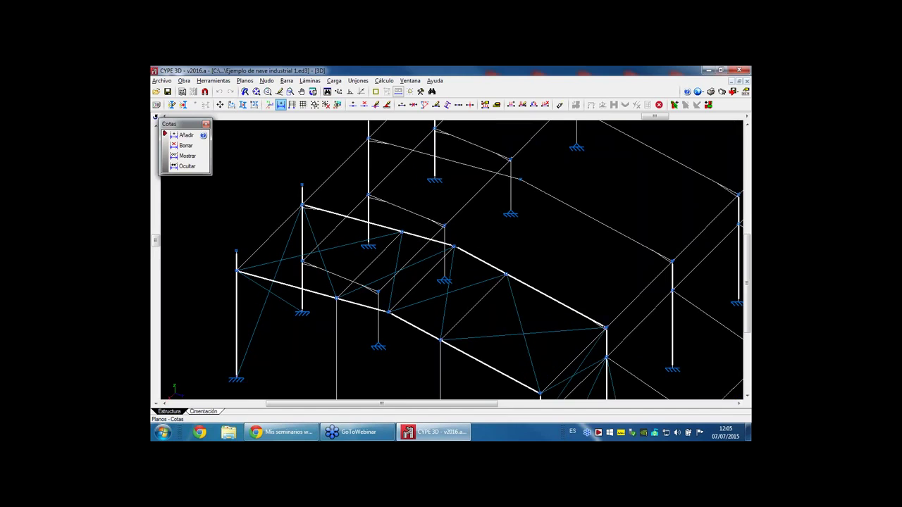
{"action": "left_click", "coordinate": [187, 156]}
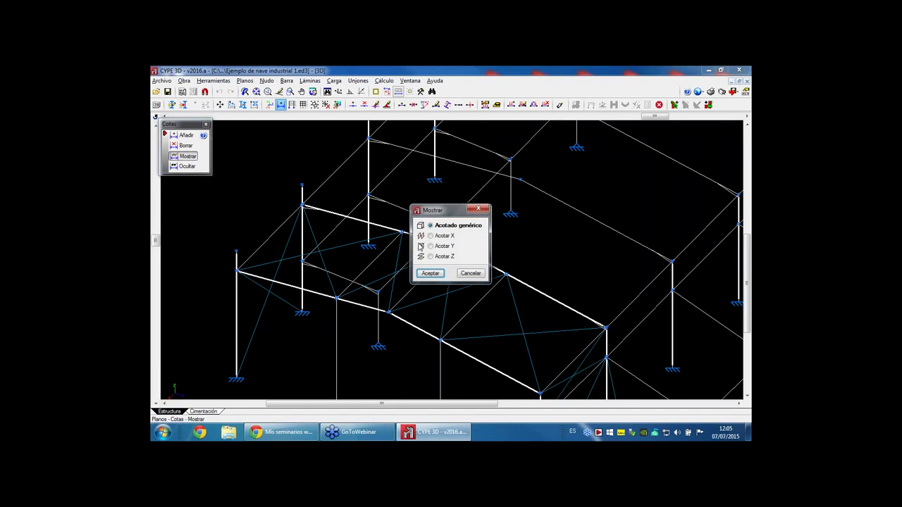
{"action": "left_click", "coordinate": [430, 273]}
{"action": "left_click", "coordinate": [302, 315]}
{"action": "scroll", "coordinate": [299, 265], "scroll_direction": "up", "scroll_amount": 5}
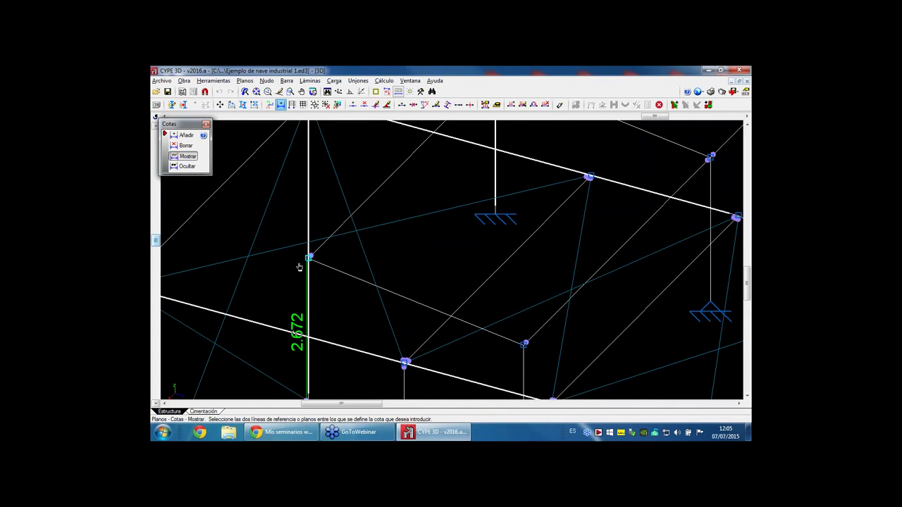
{"action": "scroll", "coordinate": [301, 264], "scroll_direction": "down", "scroll_amount": 6}
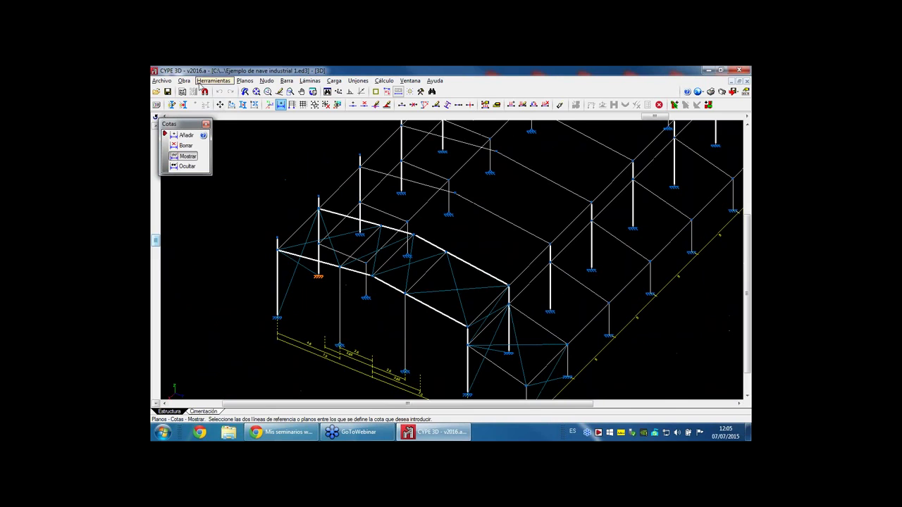
- Create a level with the default reference "Nuevo nivel" at absolute elevation 0.000 m
{"action": "left_click", "coordinate": [244, 81]}
{"action": "mouse_move", "coordinate": [268, 82]}
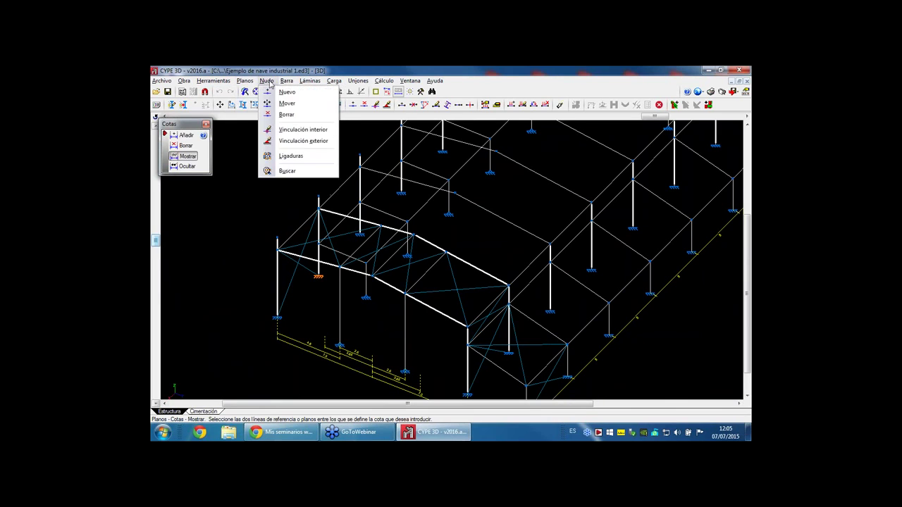
{"action": "left_click", "coordinate": [271, 124]}
{"action": "left_click", "coordinate": [396, 169]}
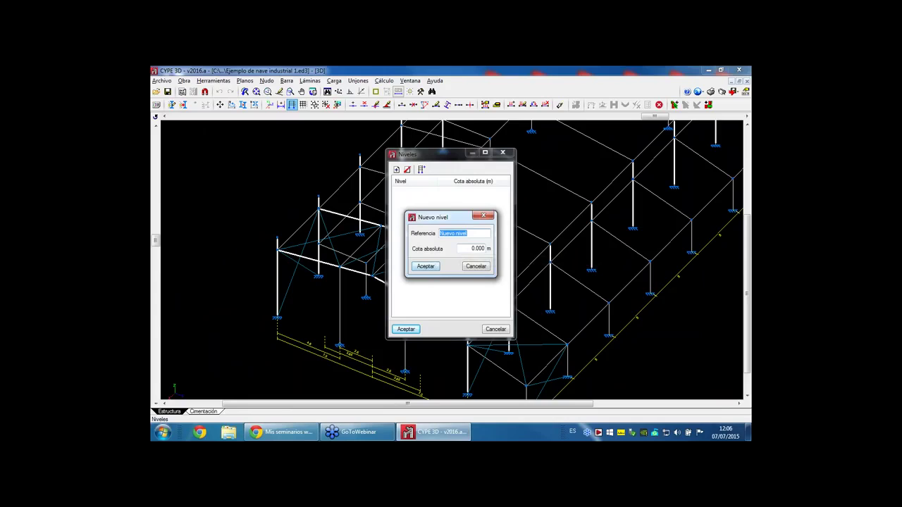
{"action": "left_click", "coordinate": [432, 268]}
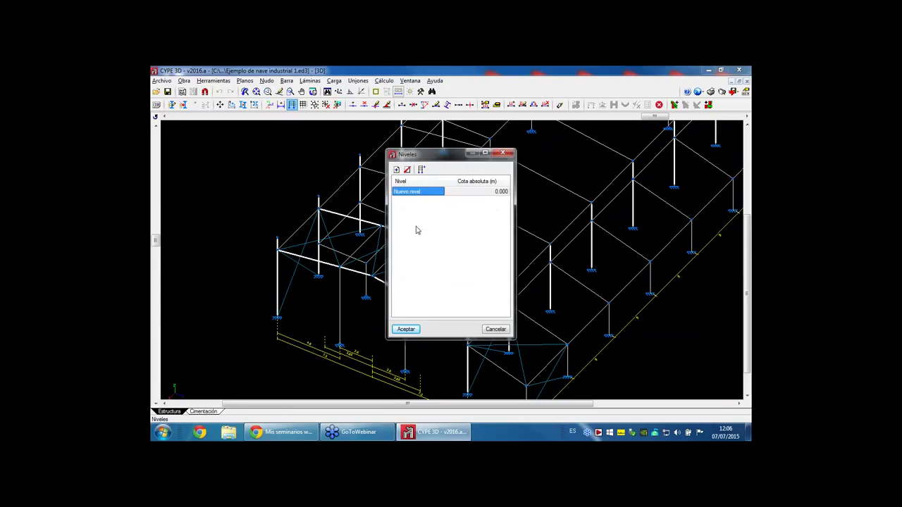
- Add a second level named "Nuevo nivel1" at absolute elevation 2.672 m and accept the level list
{"action": "left_click", "coordinate": [397, 171]}
{"action": "key", "text": "Tab"}
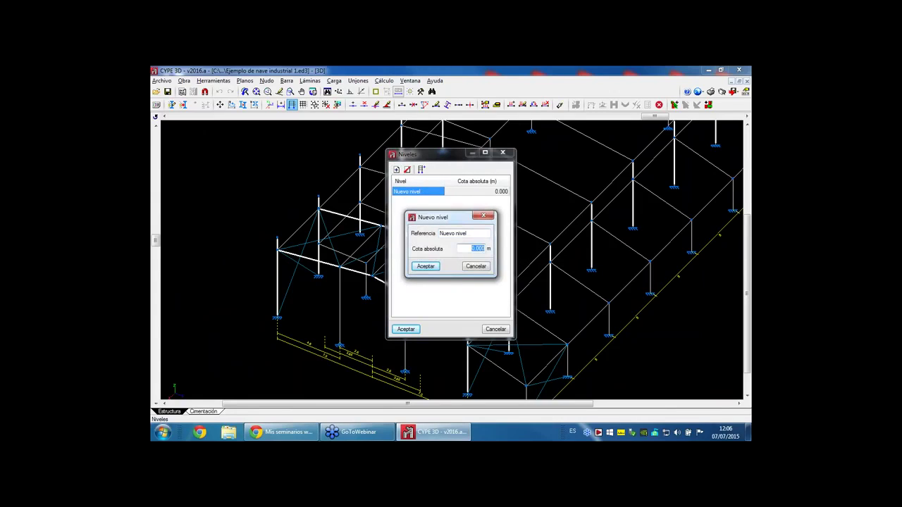
{"action": "type", "text": "2.672"}
{"action": "left_click", "coordinate": [472, 234]}
{"action": "left_click", "coordinate": [425, 266]}
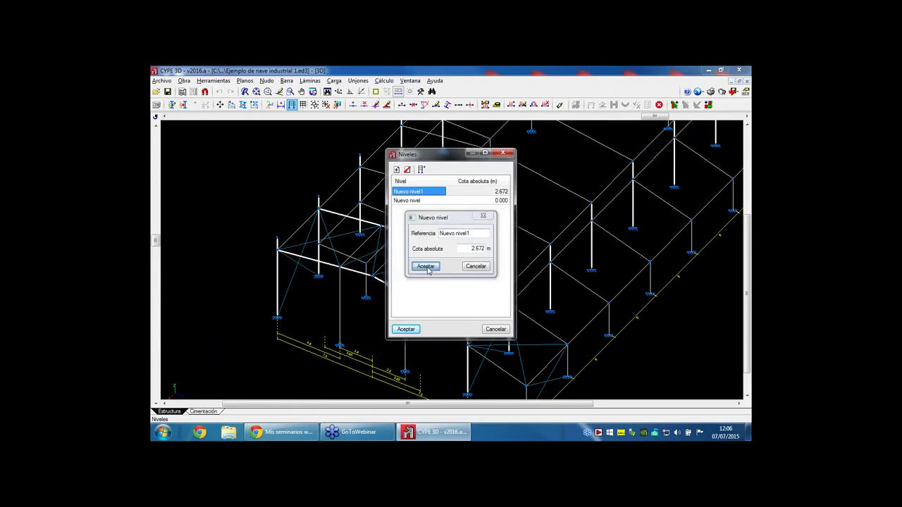
{"action": "left_click", "coordinate": [406, 329]}
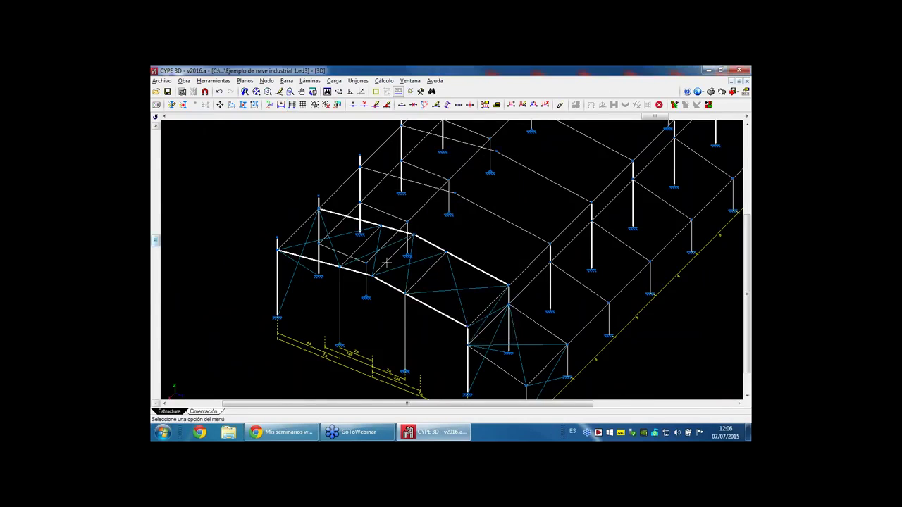
- Check the section description of the short annex column near the braced bay and close it without changes
{"action": "scroll", "coordinate": [306, 225], "scroll_direction": "up", "scroll_amount": 3}
{"action": "scroll", "coordinate": [306, 226], "scroll_direction": "up", "scroll_amount": 1}
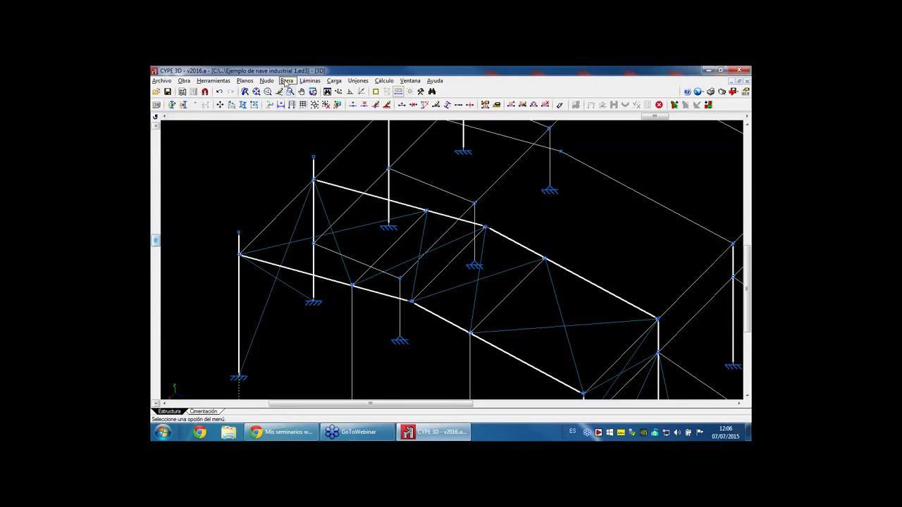
{"action": "left_click", "coordinate": [286, 80]}
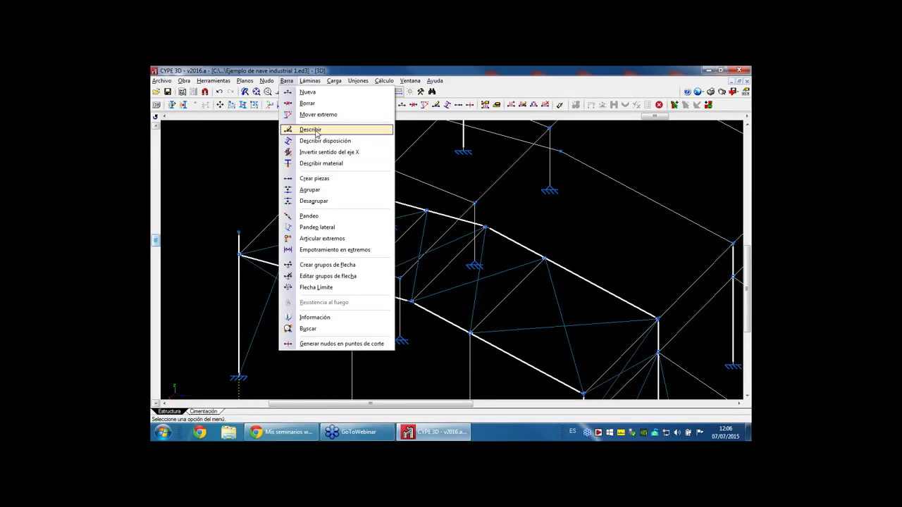
{"action": "left_click", "coordinate": [318, 131]}
{"action": "left_click", "coordinate": [398, 321]}
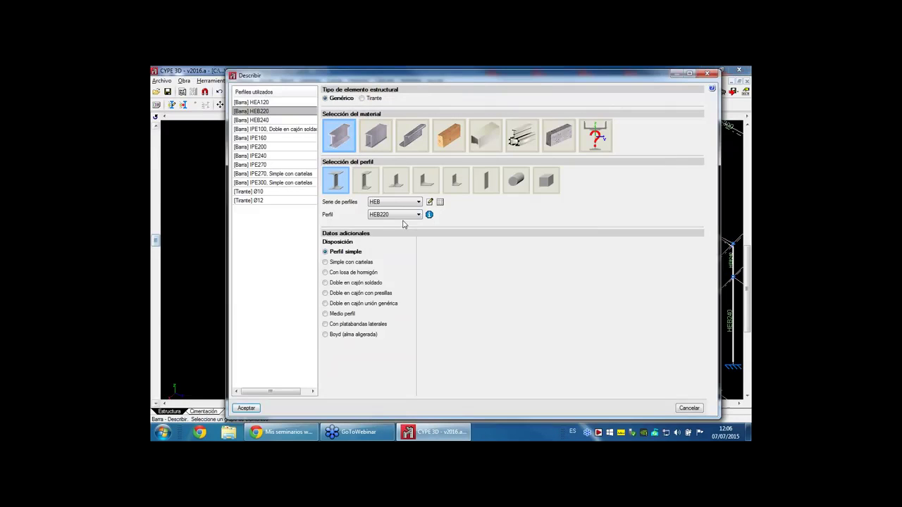
{"action": "left_click", "coordinate": [706, 73]}
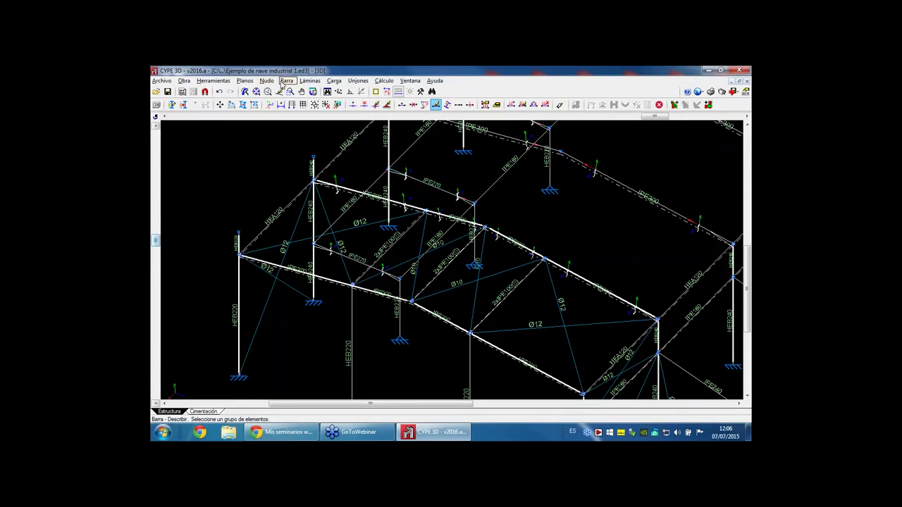
- Delete the short annex column near the braced bay and start a new generic bar
{"action": "left_click", "coordinate": [310, 80]}
{"action": "left_click", "coordinate": [321, 103]}
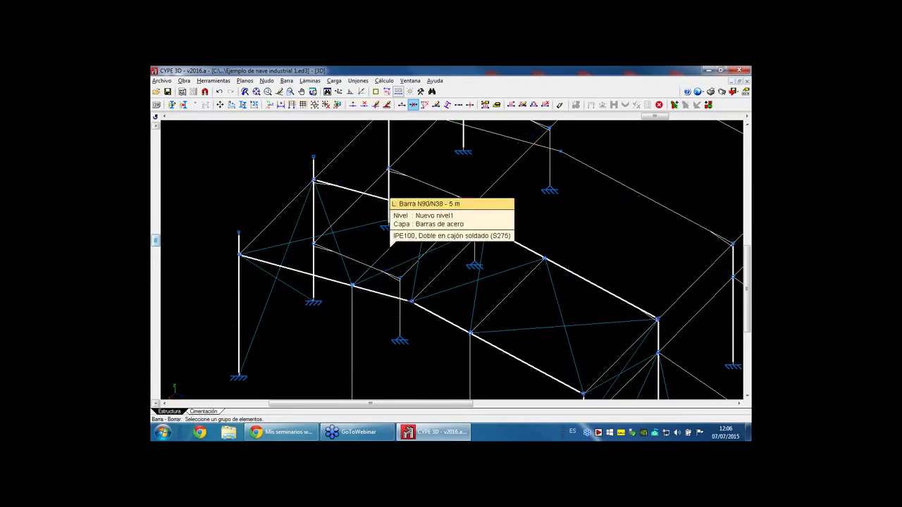
{"action": "left_click", "coordinate": [286, 81]}
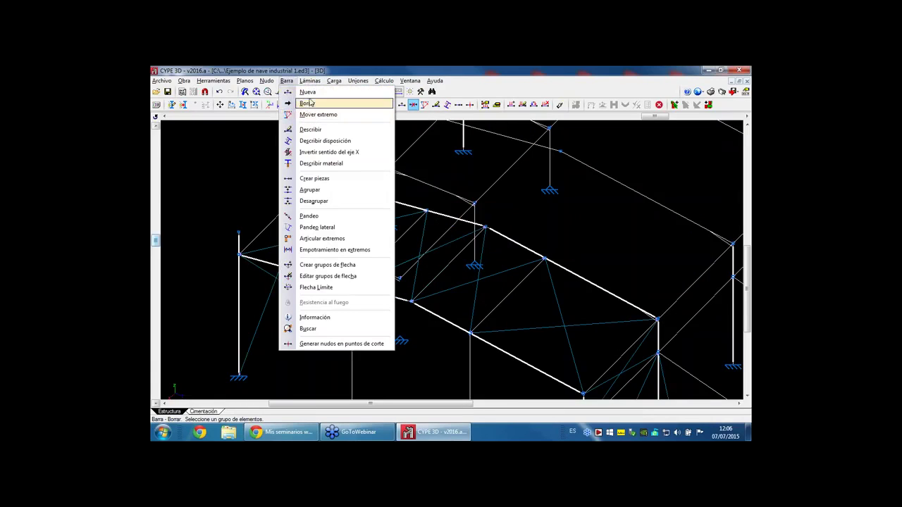
{"action": "left_click", "coordinate": [307, 92]}
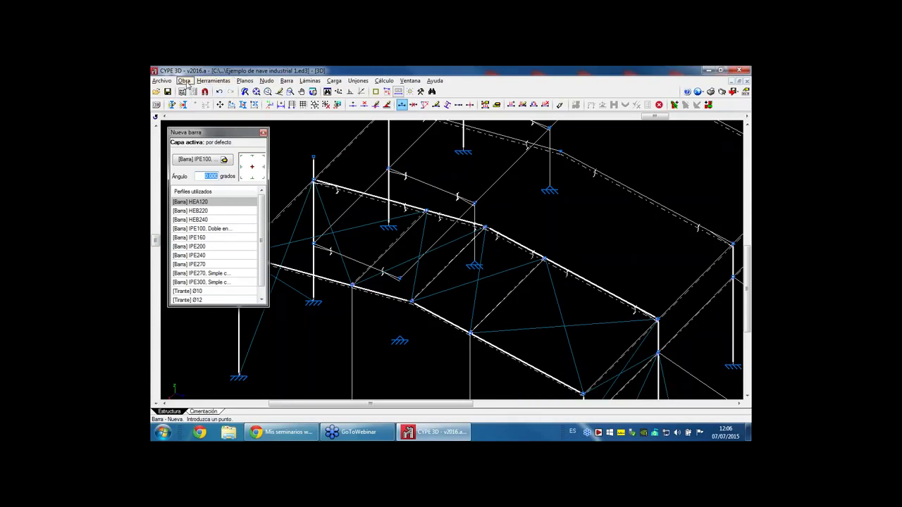
- Review the list of defined levels and close it without changes
{"action": "left_click", "coordinate": [186, 82]}
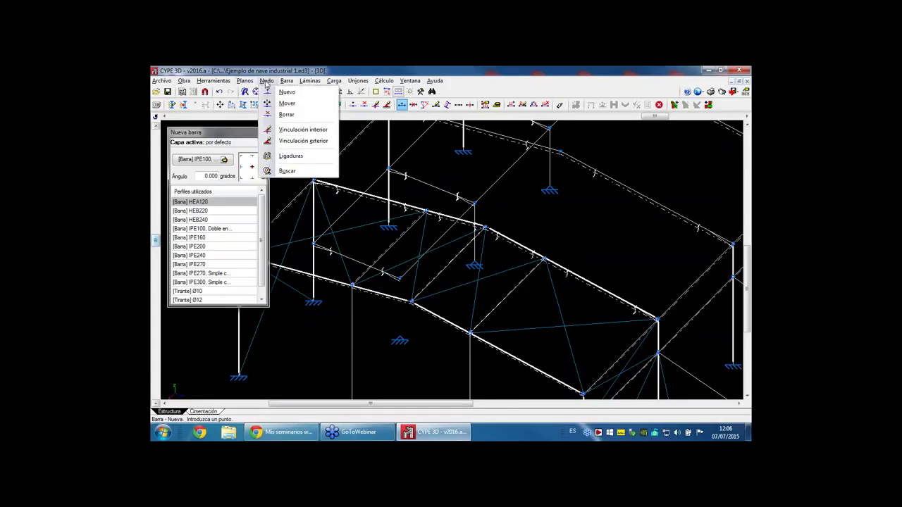
{"action": "left_click", "coordinate": [268, 121]}
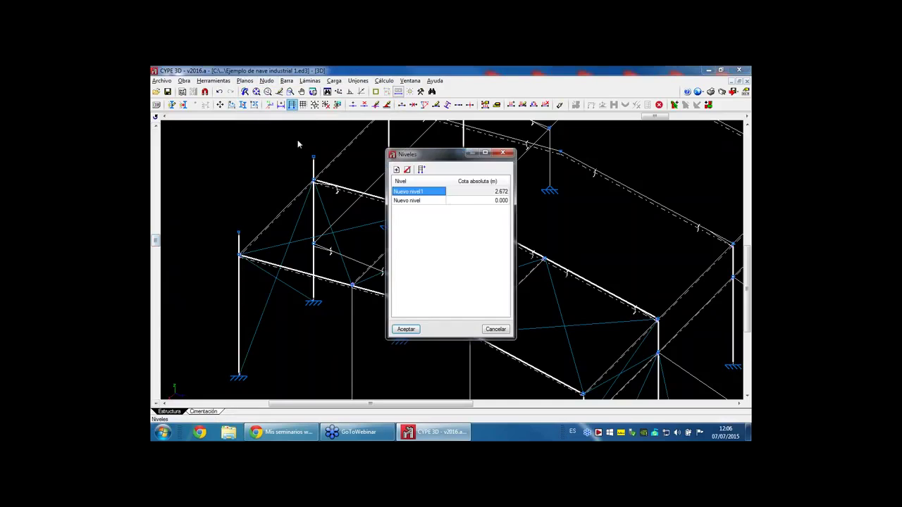
{"action": "left_click", "coordinate": [405, 326]}
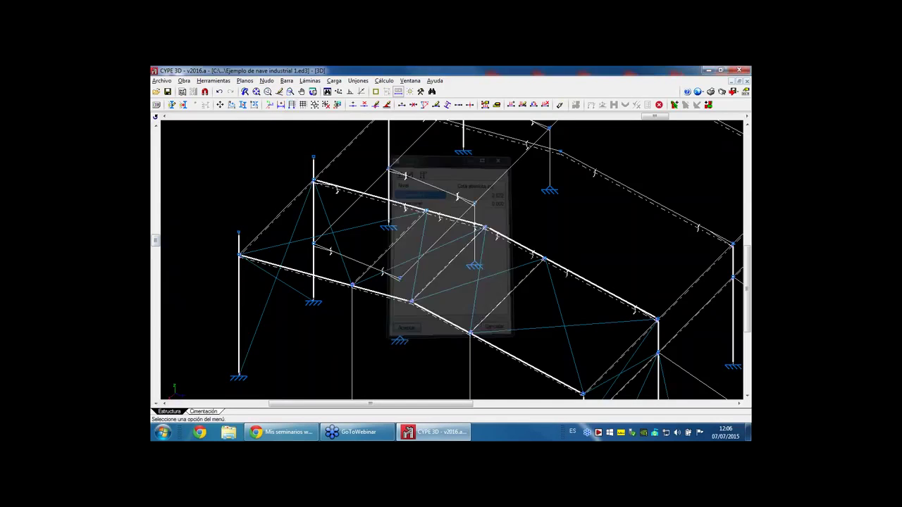
- Switch the project's design codes to the CTE preset with EHE-08 concrete, keeping use category A. Zonas residenciales, and accept the general data
{"action": "left_click", "coordinate": [183, 81]}
{"action": "left_click", "coordinate": [193, 92]}
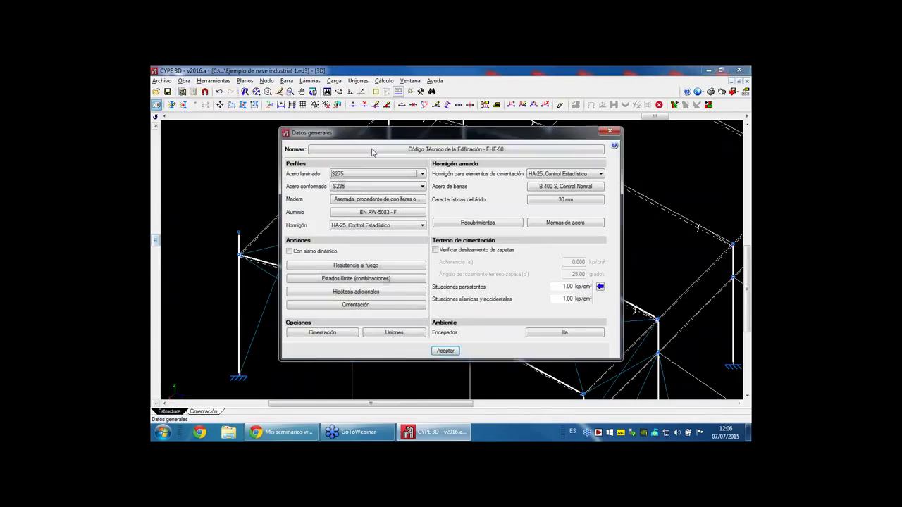
{"action": "left_click", "coordinate": [510, 150]}
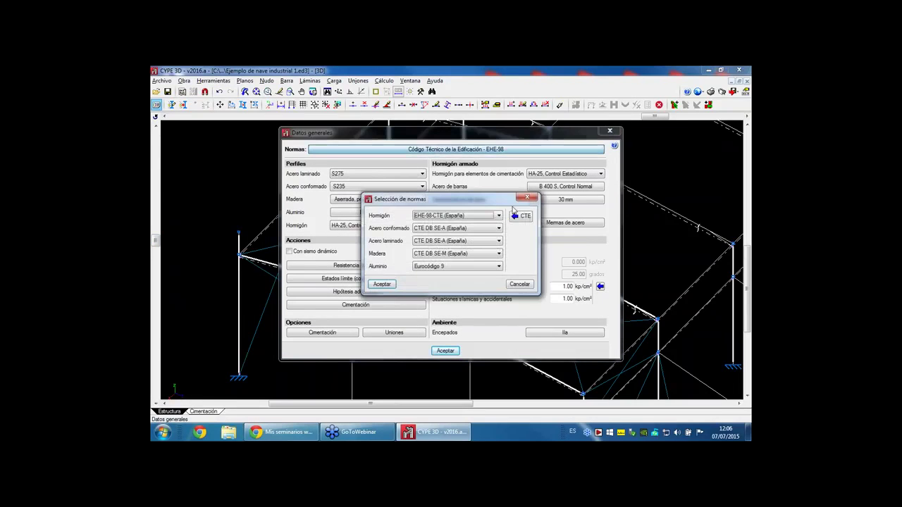
{"action": "left_click", "coordinate": [520, 215]}
{"action": "left_click", "coordinate": [387, 296]}
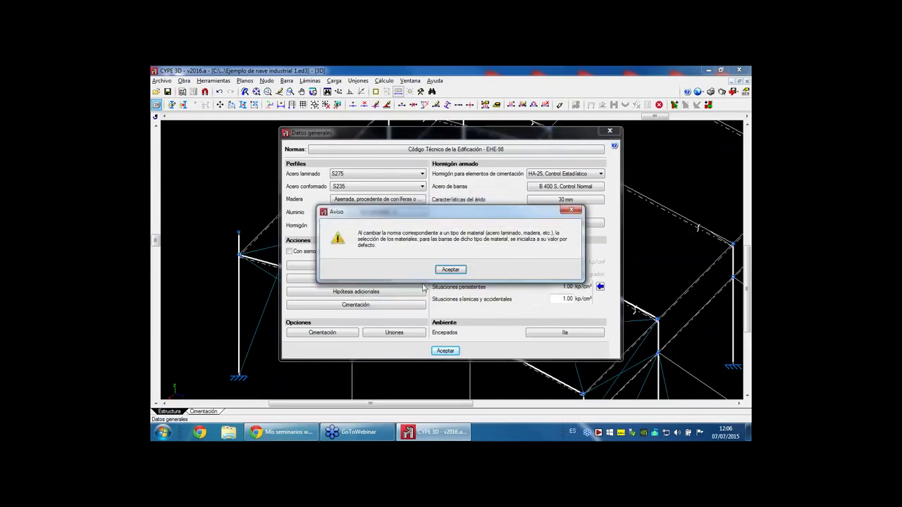
{"action": "left_click", "coordinate": [451, 268]}
{"action": "left_click", "coordinate": [356, 265]}
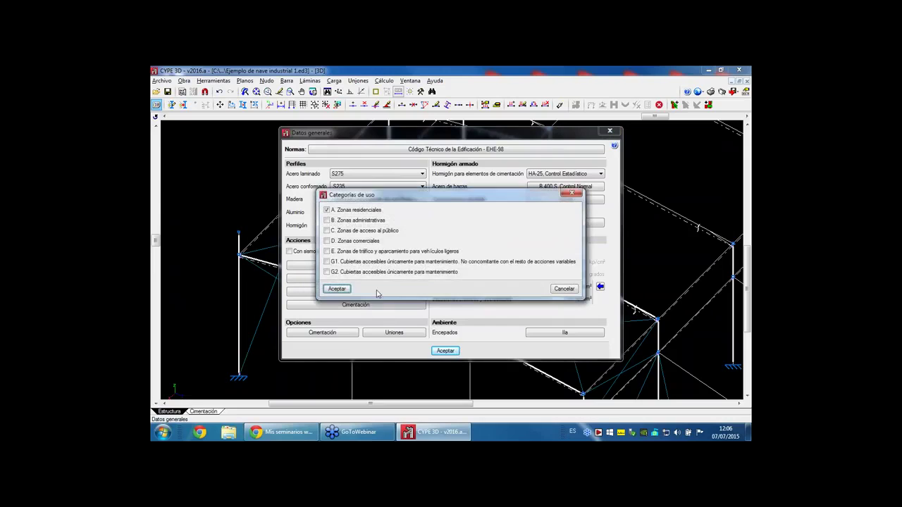
{"action": "left_click", "coordinate": [336, 289]}
{"action": "left_click", "coordinate": [442, 419]}
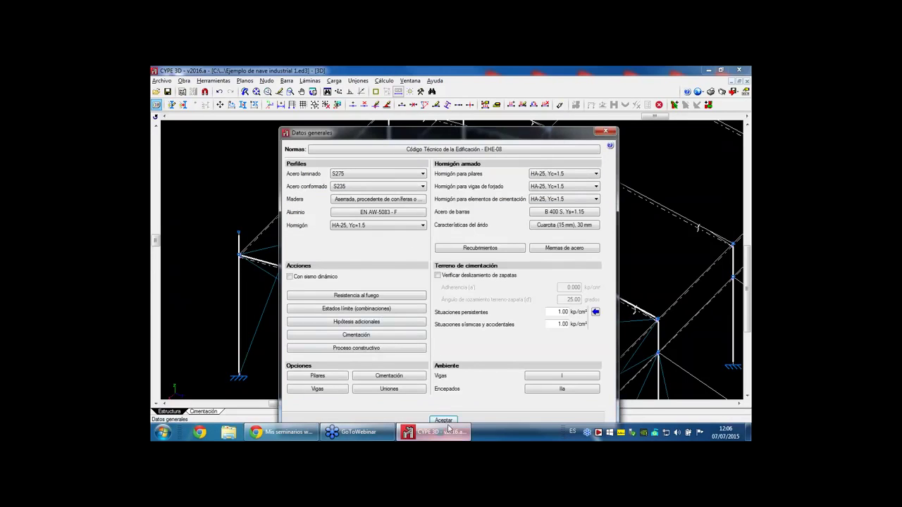
- Undo the design code change and the deletion of the short annex column
{"action": "left_click", "coordinate": [287, 80]}
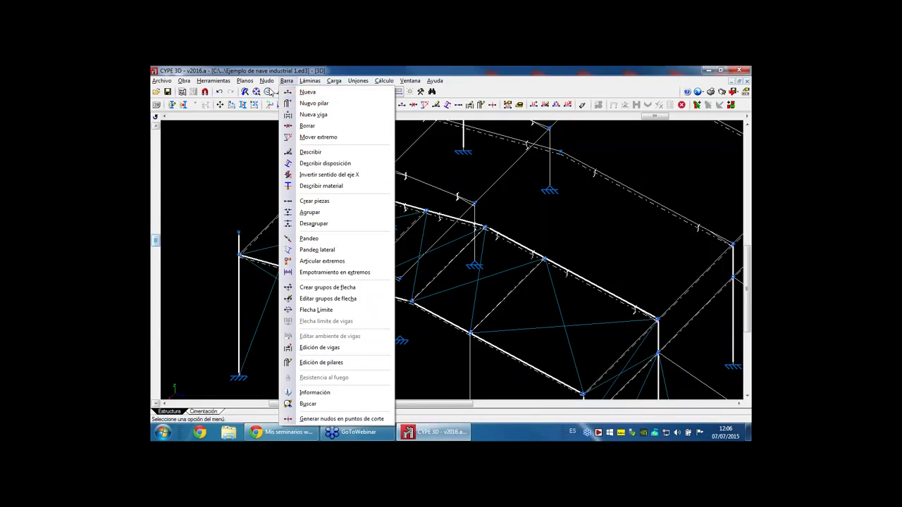
{"action": "left_click", "coordinate": [220, 92]}
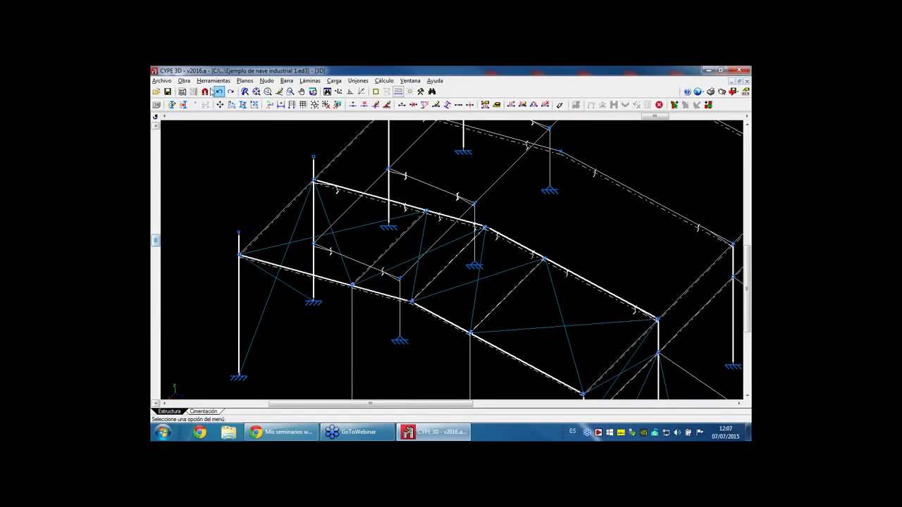
- Reapply the CTE code preset with EHE-08 concrete in the project's general data
{"action": "left_click", "coordinate": [184, 81]}
{"action": "left_click", "coordinate": [204, 93]}
{"action": "left_click", "coordinate": [410, 150]}
{"action": "left_click", "coordinate": [522, 216]}
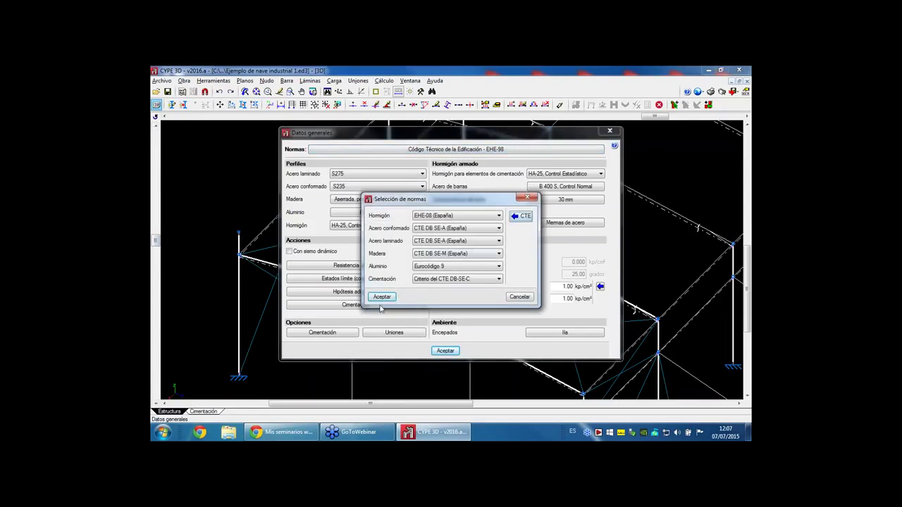
{"action": "left_click", "coordinate": [381, 296]}
{"action": "left_click", "coordinate": [451, 270]}
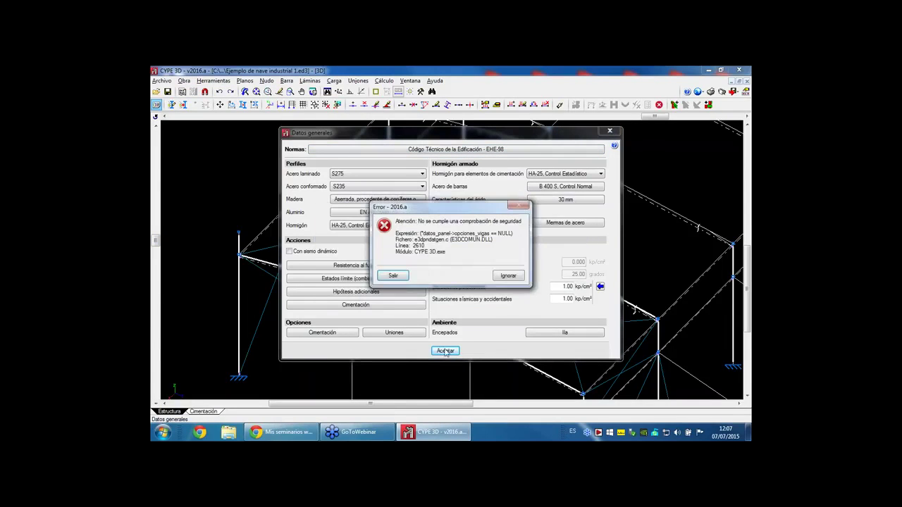
- Continue past the failed safety checks, keep use category A. Zonas residenciales and accept the general data
{"action": "left_click", "coordinate": [513, 276]}
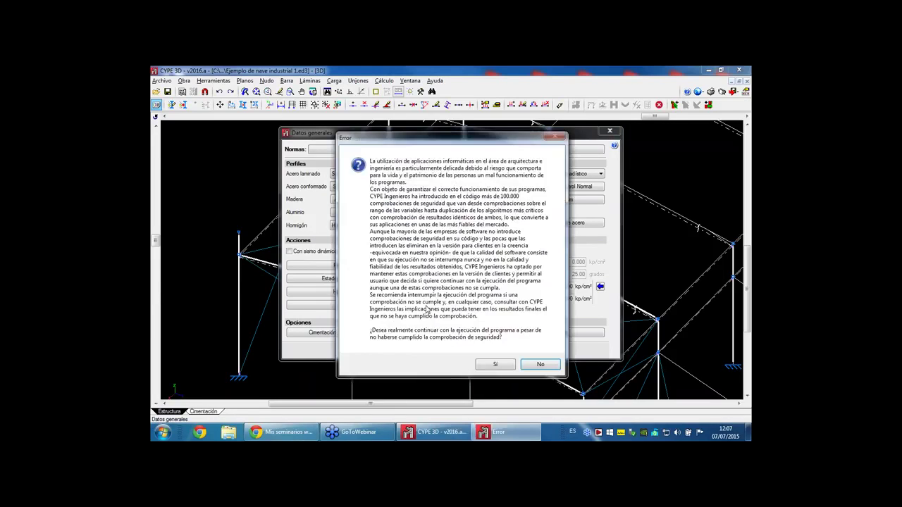
{"action": "left_click", "coordinate": [495, 364]}
{"action": "left_click", "coordinate": [509, 278]}
{"action": "left_click", "coordinate": [496, 365]}
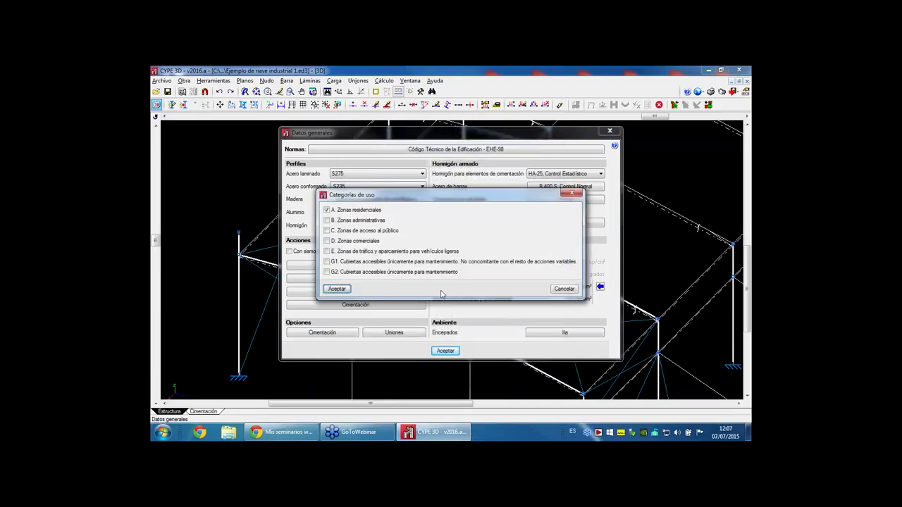
{"action": "left_click", "coordinate": [338, 289]}
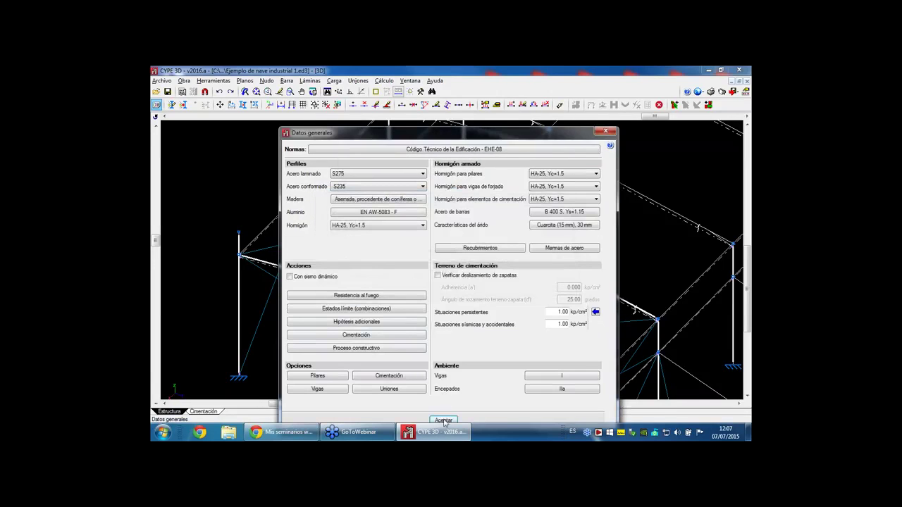
{"action": "left_click", "coordinate": [444, 421]}
- Describe the short annex column near the braced bay as a rectangular concrete Pilar of 30 x 30 cm
{"action": "left_click", "coordinate": [286, 81]}
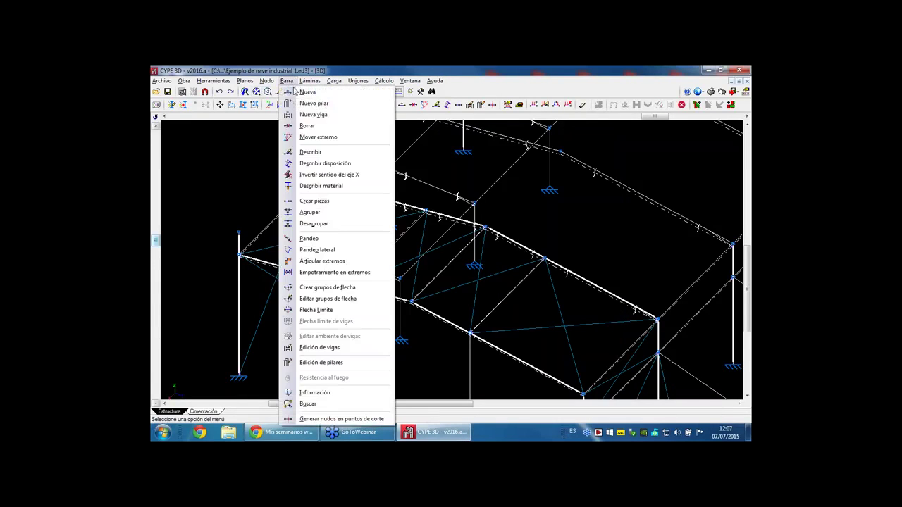
{"action": "left_click", "coordinate": [310, 152]}
{"action": "left_click", "coordinate": [400, 291]}
{"action": "right_click", "coordinate": [403, 268]}
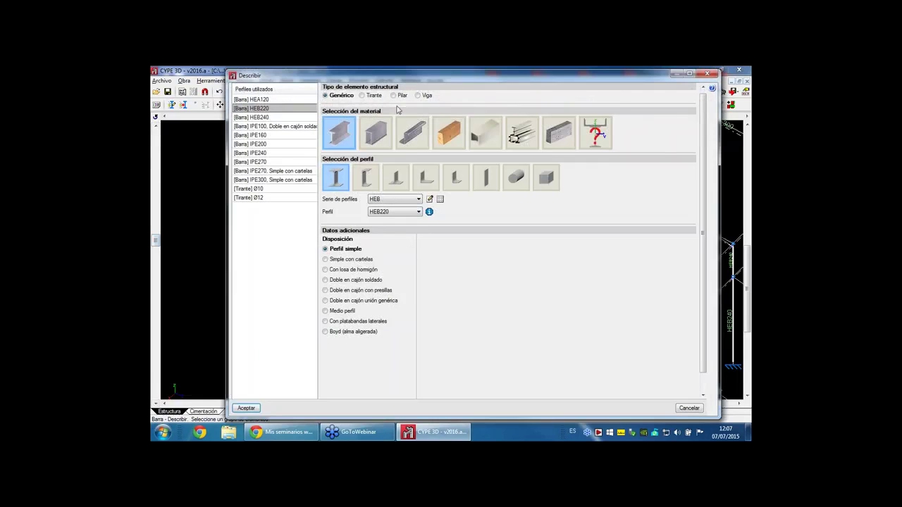
{"action": "left_click", "coordinate": [398, 96]}
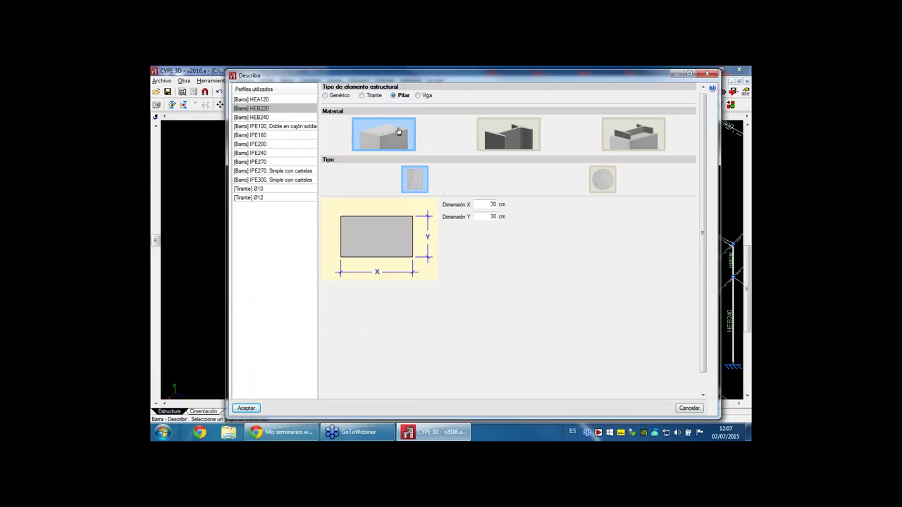
{"action": "left_click", "coordinate": [246, 408]}
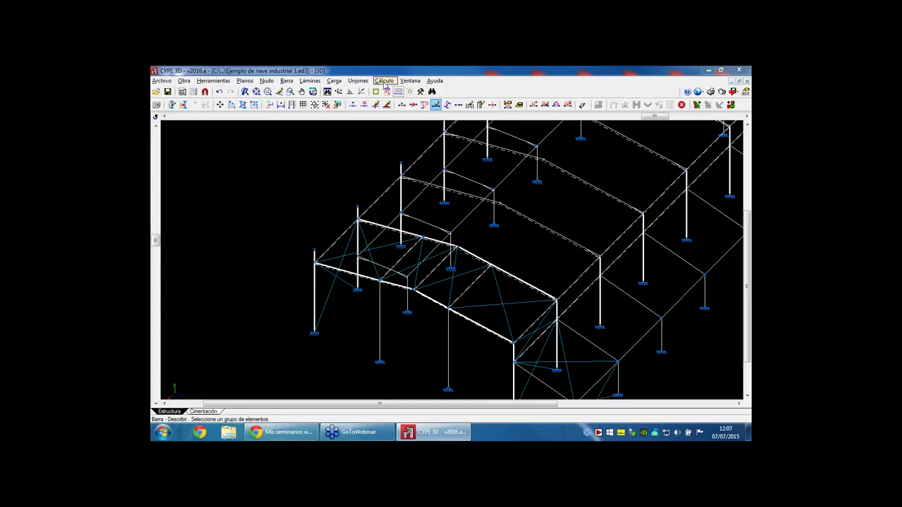
- Open the recent project nuevo.ed3 from the CYPE 3D projects folder
{"action": "left_click", "coordinate": [162, 80]}
{"action": "left_click", "coordinate": [191, 105]}
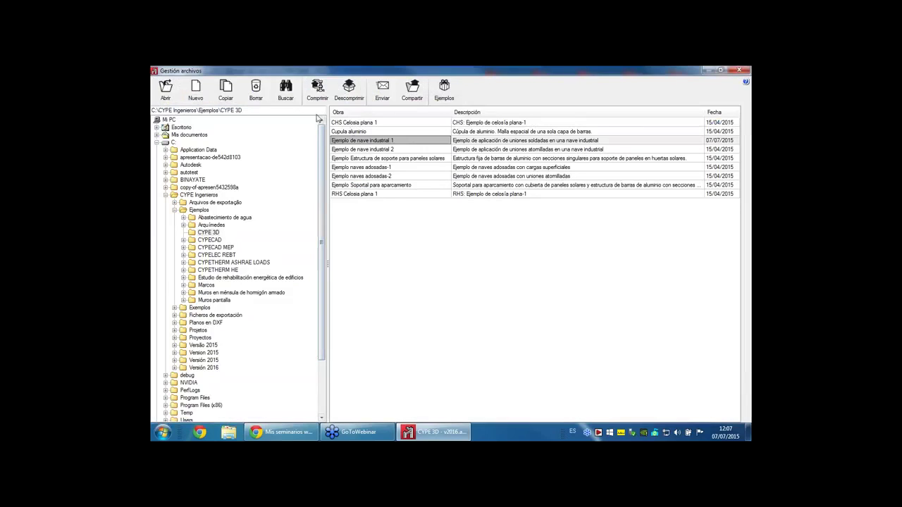
{"action": "left_click", "coordinate": [165, 90]}
{"action": "left_click", "coordinate": [161, 80]}
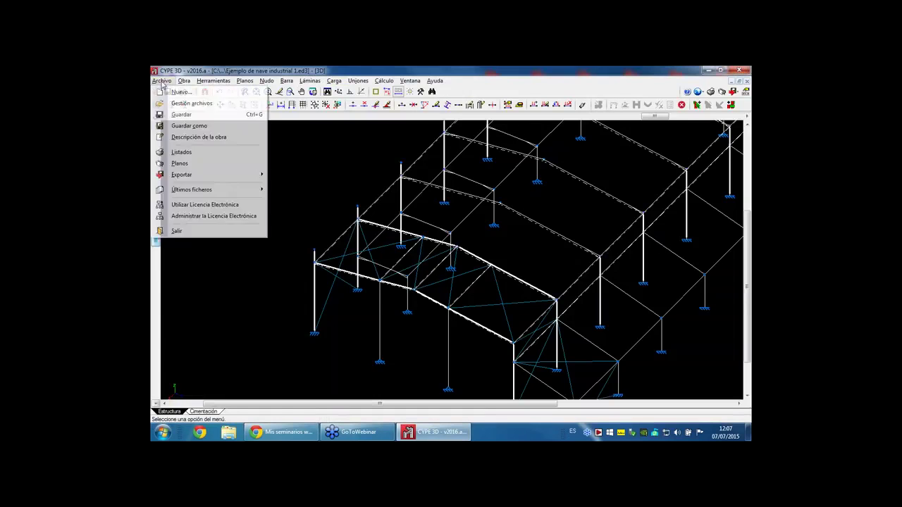
{"action": "mouse_move", "coordinate": [193, 190]}
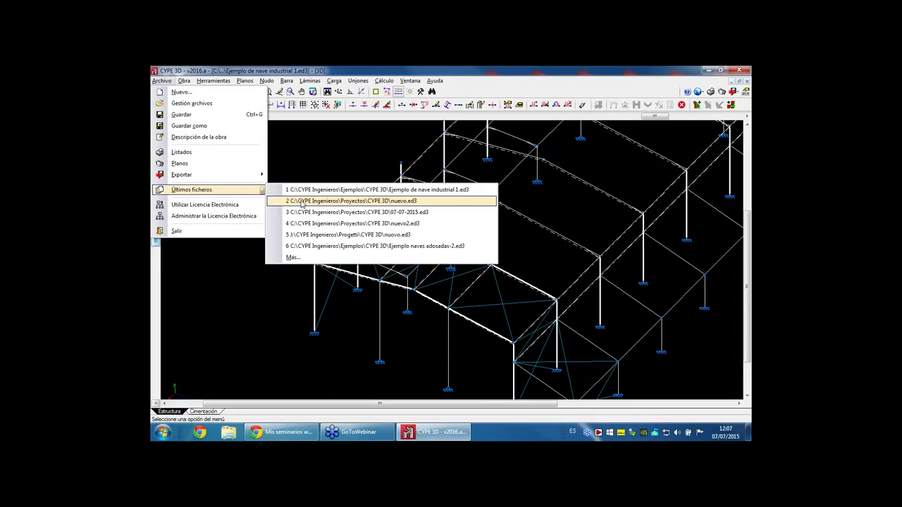
{"action": "left_click", "coordinate": [382, 202]}
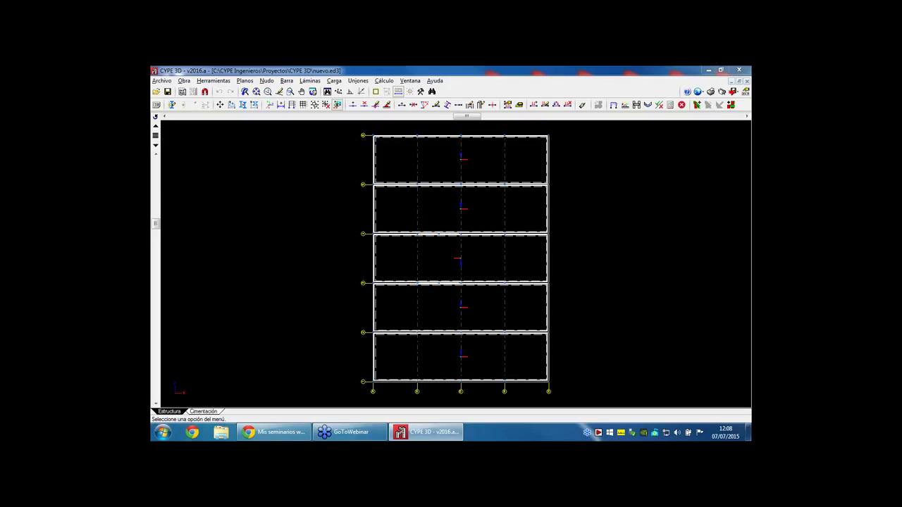
- Open the 3D view of the building and maximize it
{"action": "left_click", "coordinate": [412, 82]}
{"action": "left_click", "coordinate": [428, 216]}
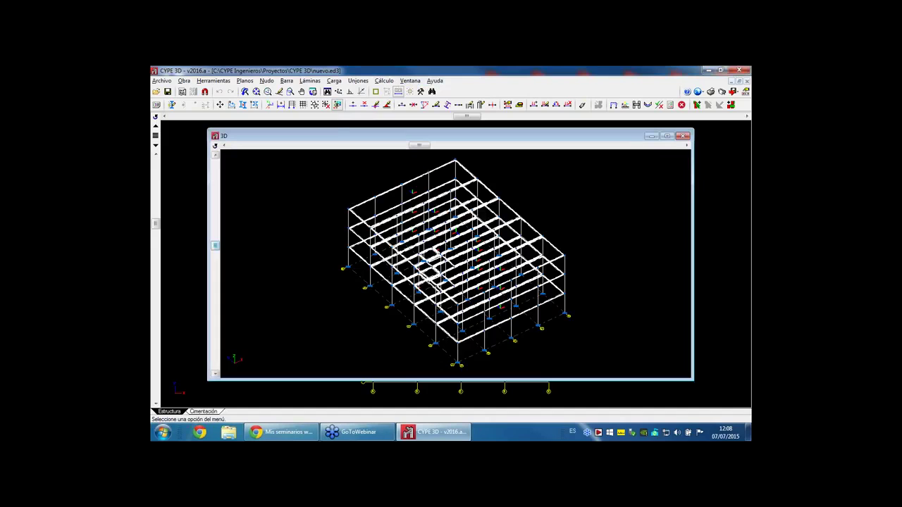
{"action": "double_click", "coordinate": [352, 136]}
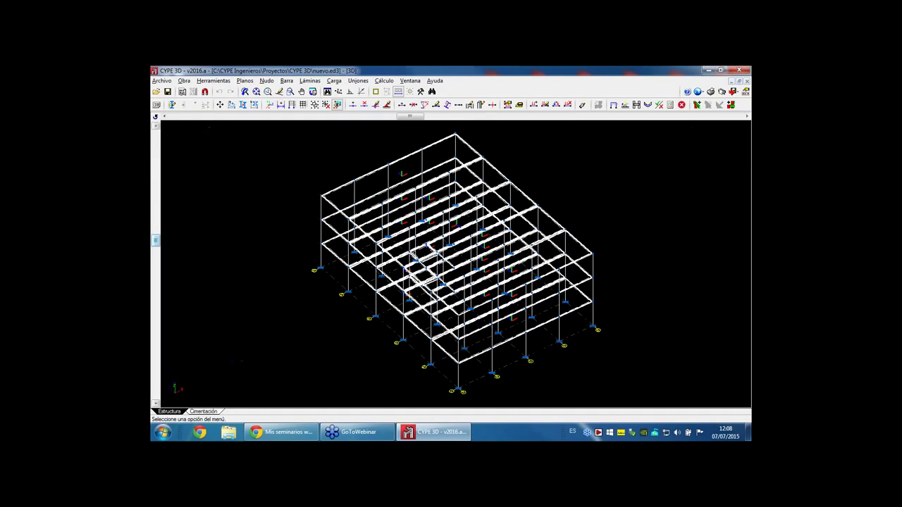
- Display the Peso propio Momento y (My) diagrams for the corner ground-floor column at grid 6 and its two adjoining beams
{"action": "left_click", "coordinate": [384, 81]}
{"action": "left_click", "coordinate": [412, 183]}
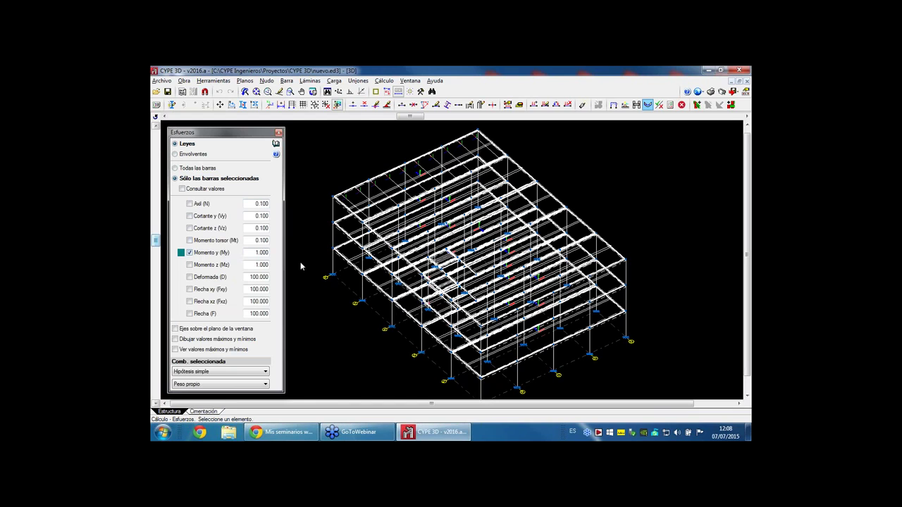
{"action": "scroll", "coordinate": [332, 261], "scroll_direction": "up", "scroll_amount": 2}
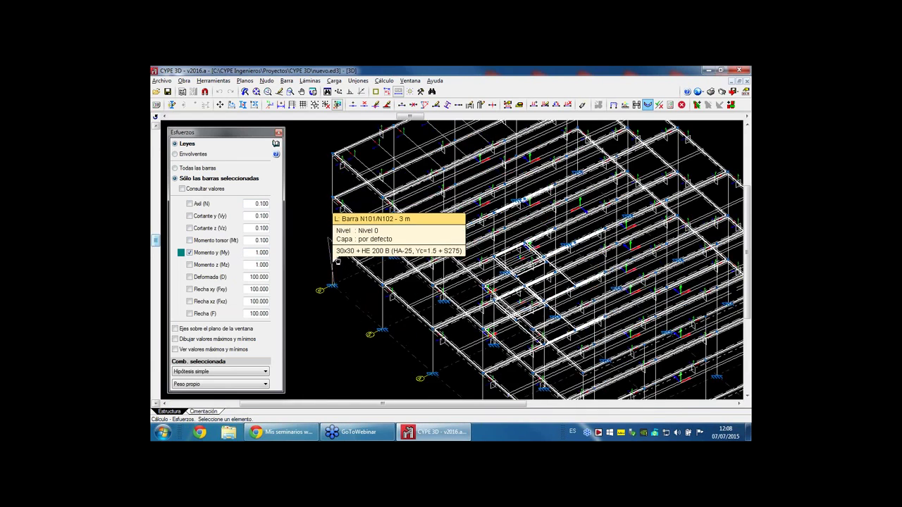
{"action": "scroll", "coordinate": [336, 260], "scroll_direction": "up", "scroll_amount": 2}
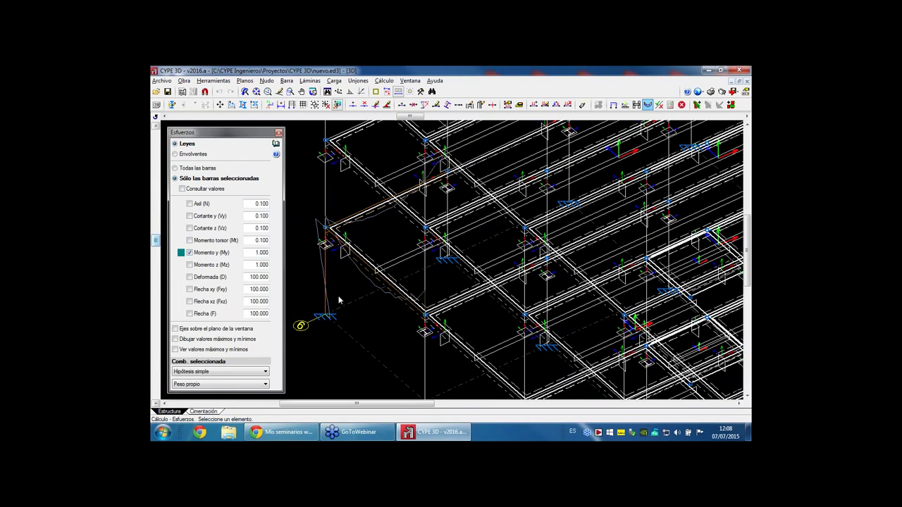
{"action": "scroll", "coordinate": [311, 238], "scroll_direction": "up", "scroll_amount": 2}
{"action": "scroll", "coordinate": [320, 228], "scroll_direction": "up", "scroll_amount": 3}
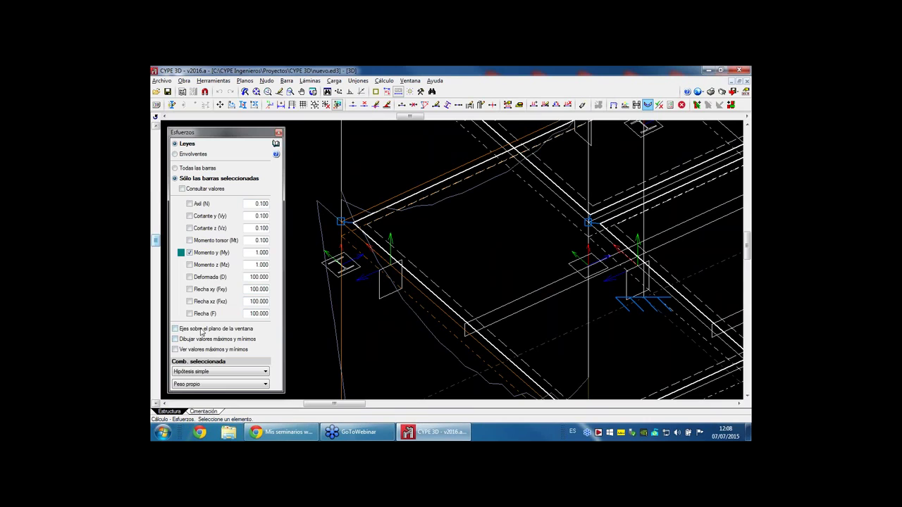
- Turn on drawing and viewing of maximum and minimum values on the My diagrams and inspect them around the corner column
{"action": "left_click", "coordinate": [199, 349]}
{"action": "left_click", "coordinate": [220, 340]}
{"action": "scroll", "coordinate": [462, 257], "scroll_direction": "down", "scroll_amount": 1}
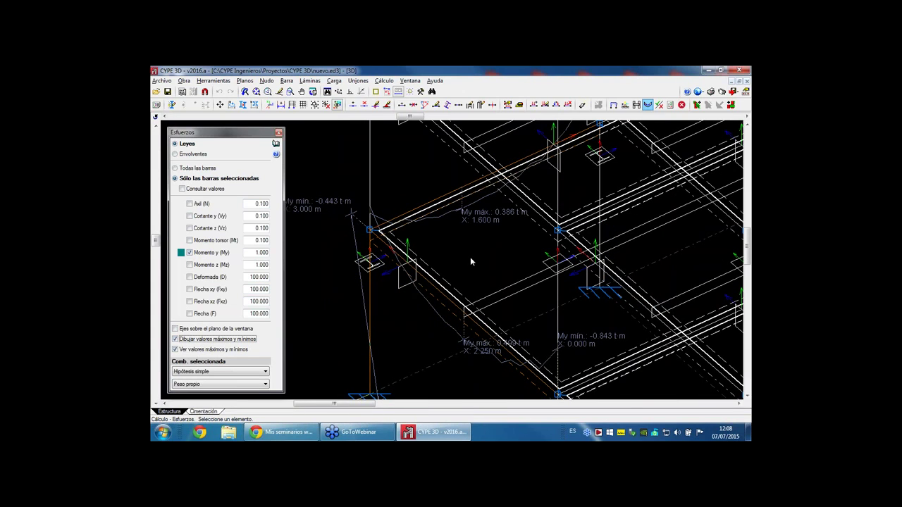
{"action": "mouse_move", "coordinate": [666, 264]}
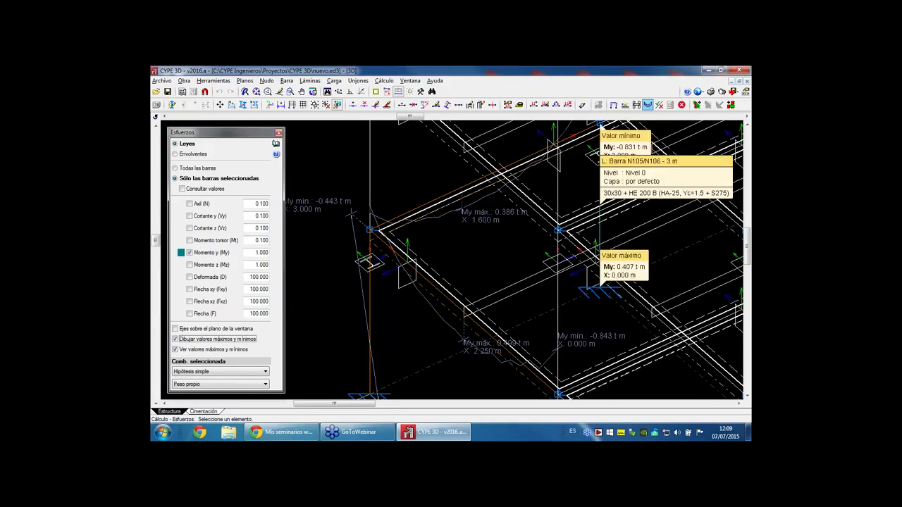
{"action": "mouse_move", "coordinate": [368, 275]}
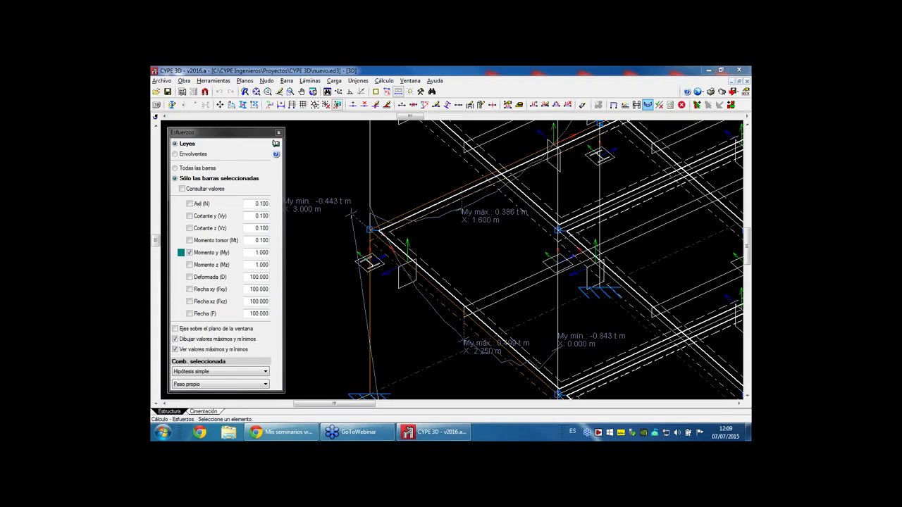
- Examine the composite section types available for the Nivel 1 - Nivel 2 interval of a new column, leaving the section unchanged
{"action": "mouse_move", "coordinate": [339, 281]}
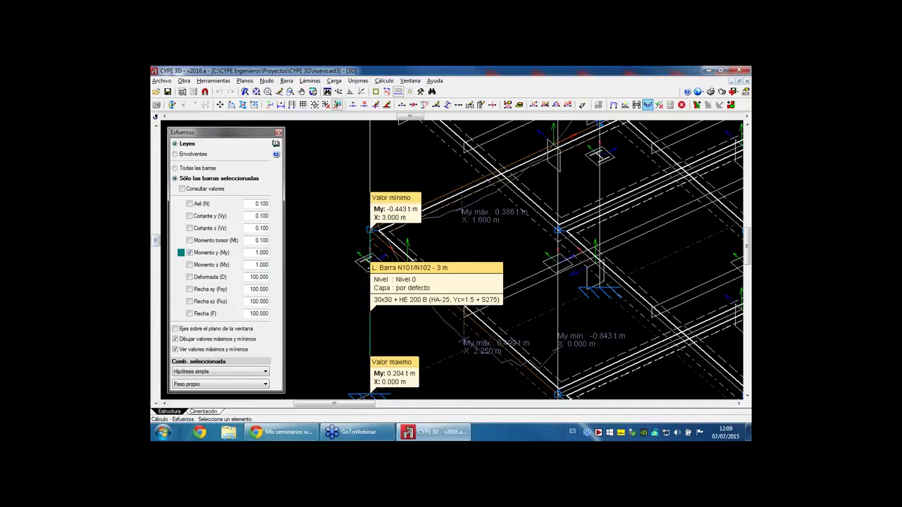
{"action": "left_click", "coordinate": [285, 80]}
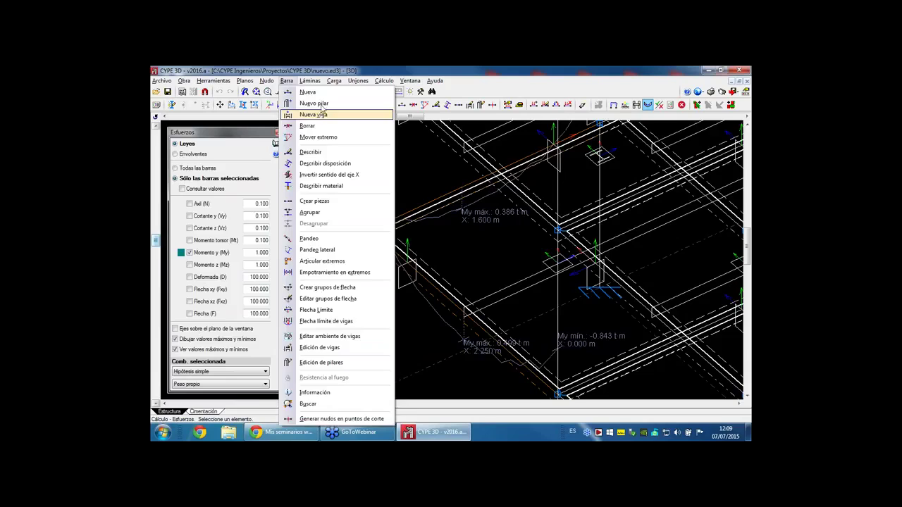
{"action": "left_click", "coordinate": [315, 103]}
{"action": "left_click", "coordinate": [239, 237]}
{"action": "left_click", "coordinate": [468, 116]}
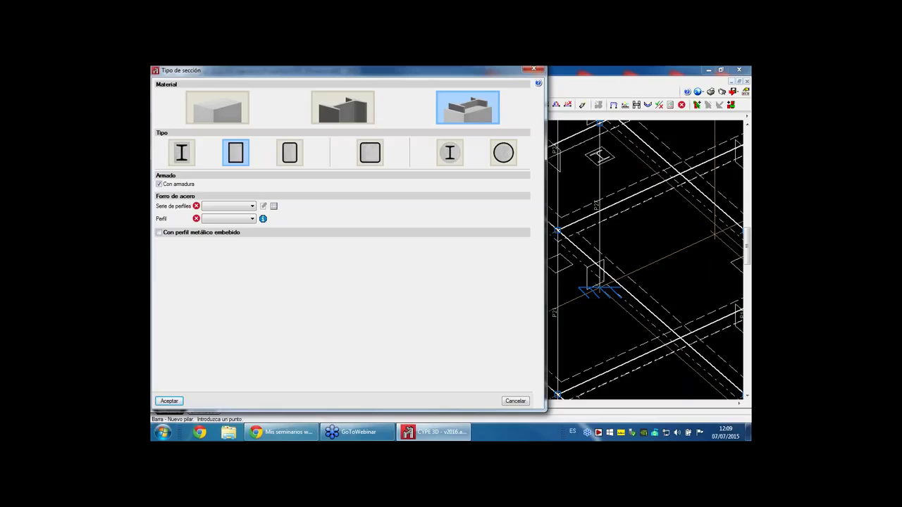
{"action": "left_click", "coordinate": [533, 70]}
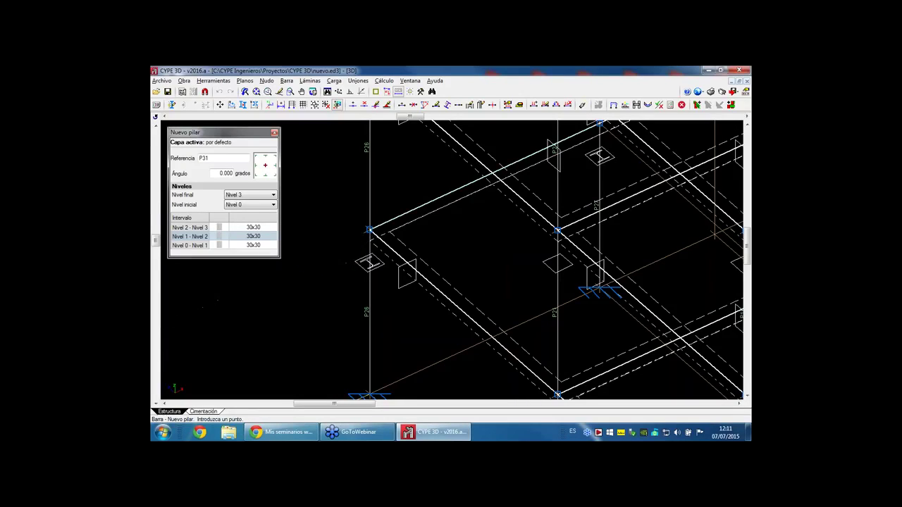
- Start a new beam and review the family, type and dimension options of its 30x40 section
{"action": "left_click", "coordinate": [290, 82]}
{"action": "left_click", "coordinate": [317, 116]}
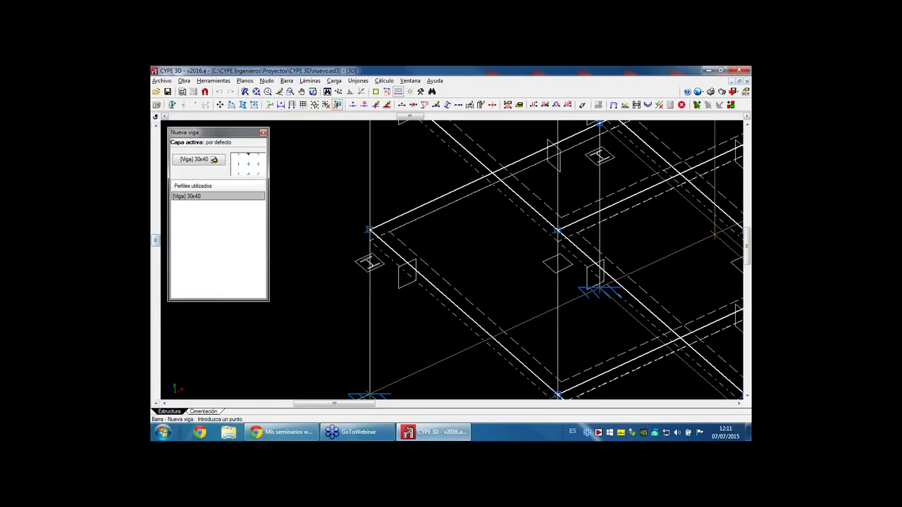
{"action": "left_click", "coordinate": [215, 161]}
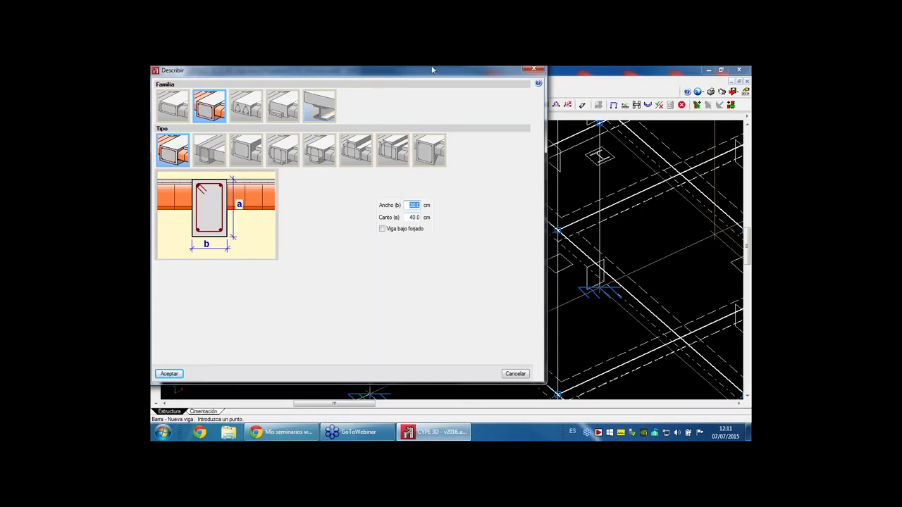
{"action": "key", "text": "Return"}
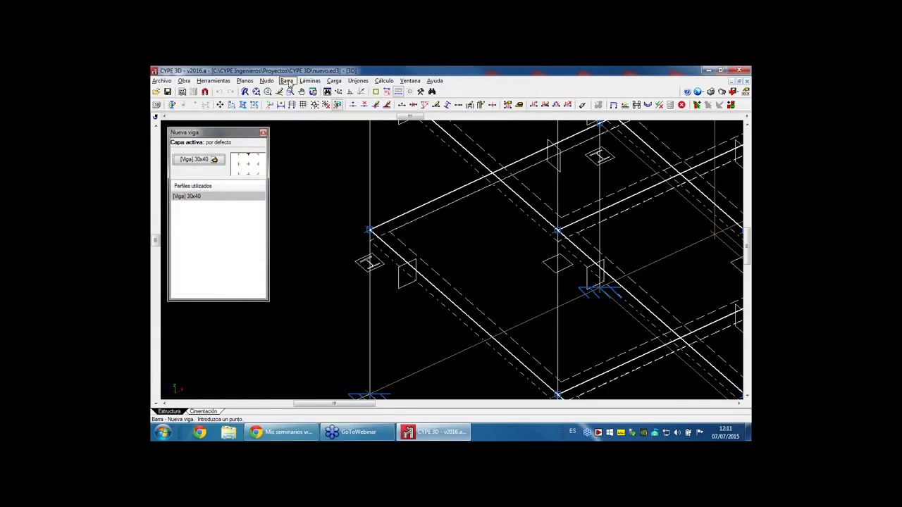
- Start a new bar and review the material, profile and arrangement options for the Genérico structural element type, then close the description
{"action": "left_click", "coordinate": [286, 80]}
{"action": "left_click", "coordinate": [311, 93]}
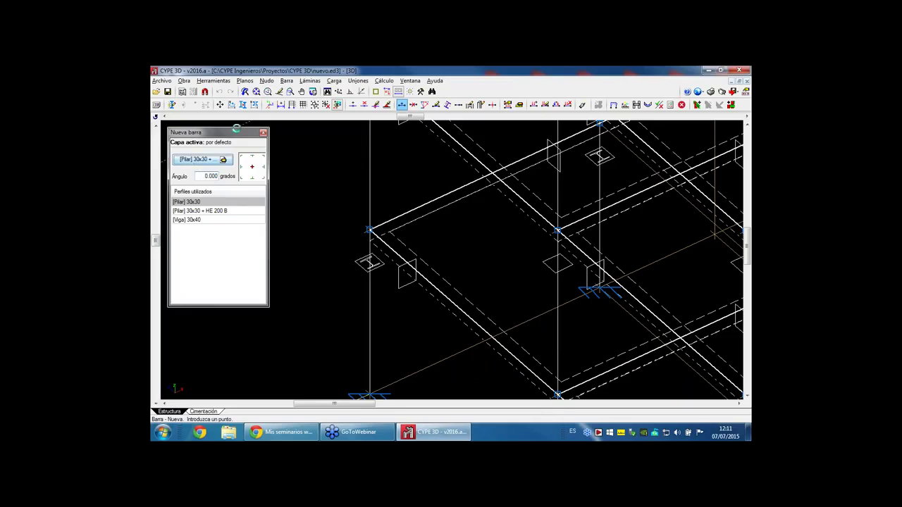
{"action": "left_click", "coordinate": [223, 159]}
{"action": "left_click", "coordinate": [159, 93]}
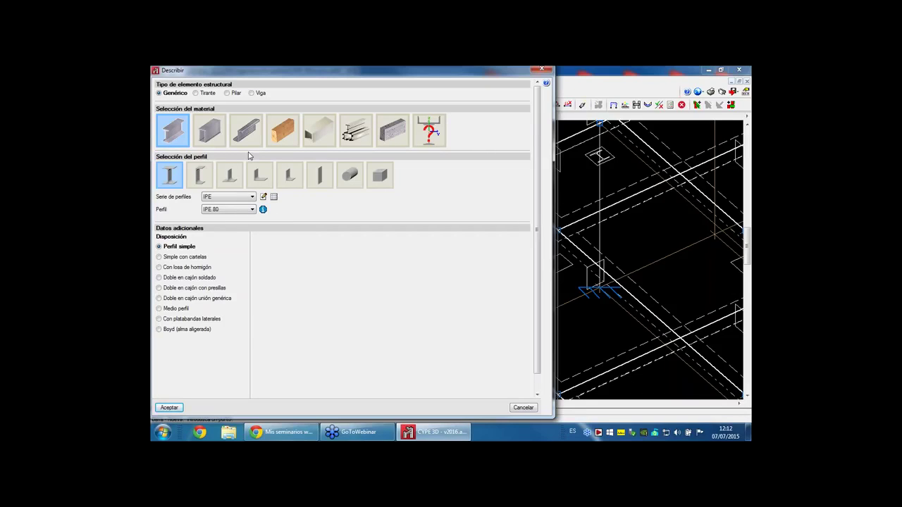
{"action": "left_click_drag", "start_coordinate": [436, 76], "coordinate": [507, 94]}
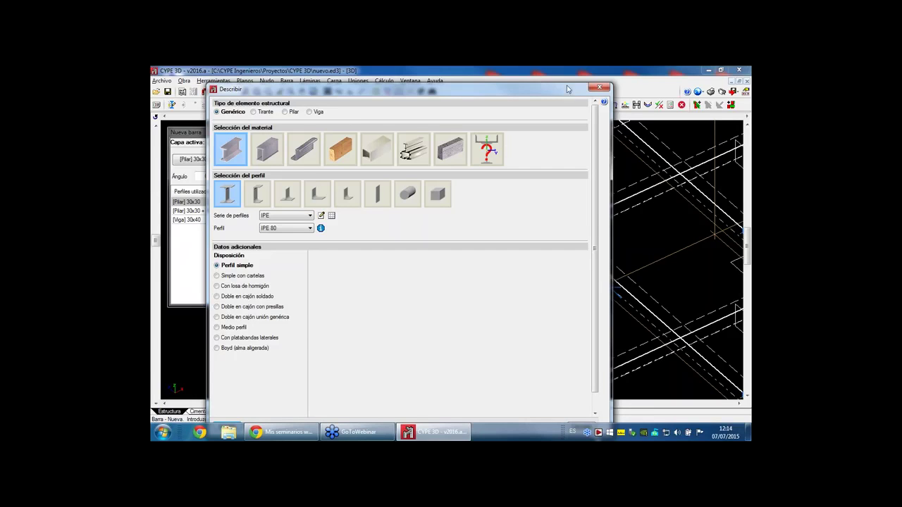
{"action": "left_click", "coordinate": [598, 87]}
- Introduce a load panel over the full height of the long facade starting at grid 6, distributing surface loads along the facade's length
{"action": "scroll", "coordinate": [342, 376], "scroll_direction": "down", "scroll_amount": 3}
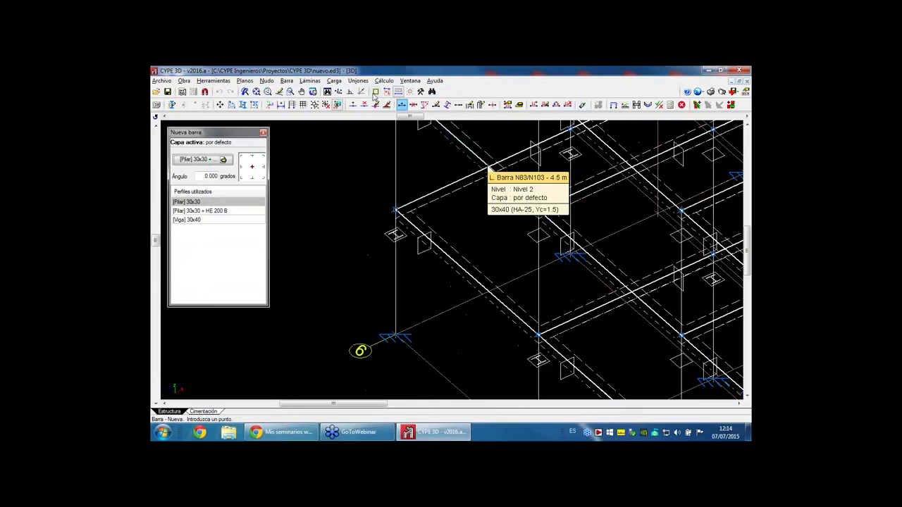
{"action": "left_click", "coordinate": [334, 81]}
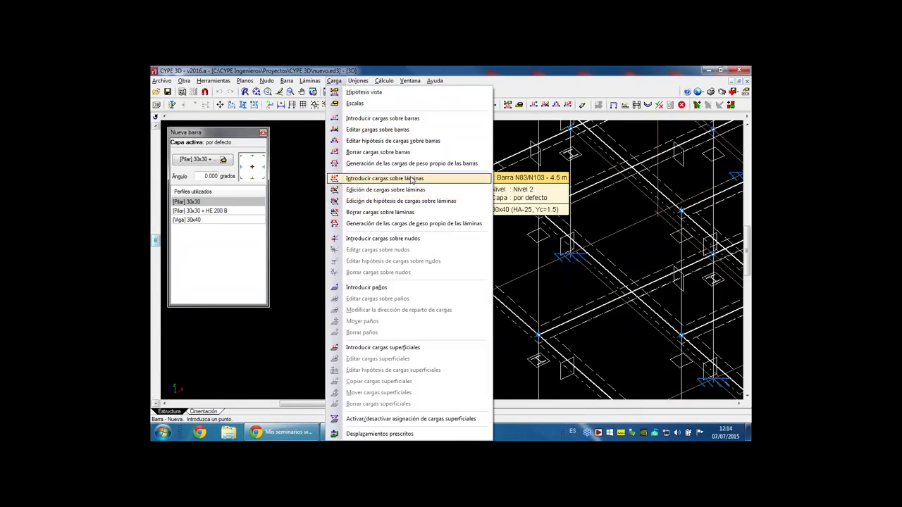
{"action": "left_click", "coordinate": [365, 287]}
{"action": "scroll", "coordinate": [377, 282], "scroll_direction": "down", "scroll_amount": 5}
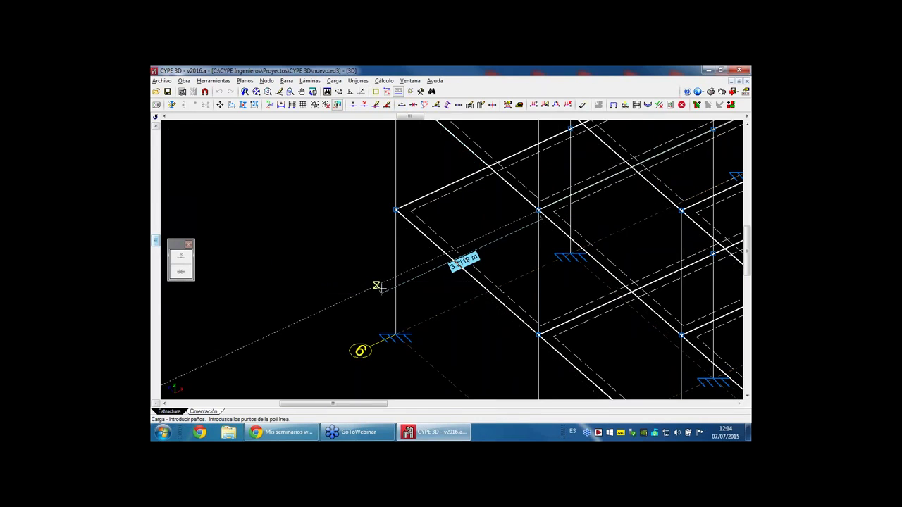
{"action": "scroll", "coordinate": [400, 243], "scroll_direction": "down", "scroll_amount": 1}
{"action": "left_click", "coordinate": [399, 250]}
{"action": "left_click", "coordinate": [507, 345]}
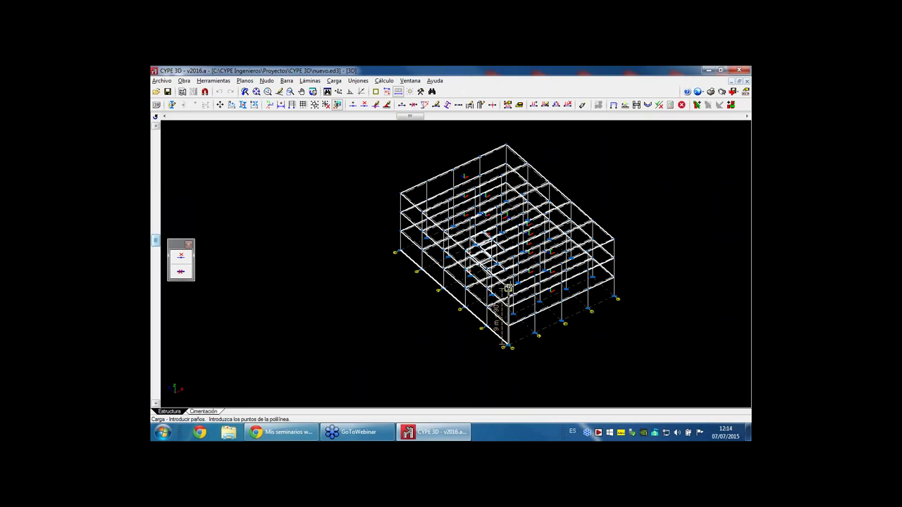
{"action": "left_click", "coordinate": [508, 286]}
{"action": "left_click", "coordinate": [400, 193]}
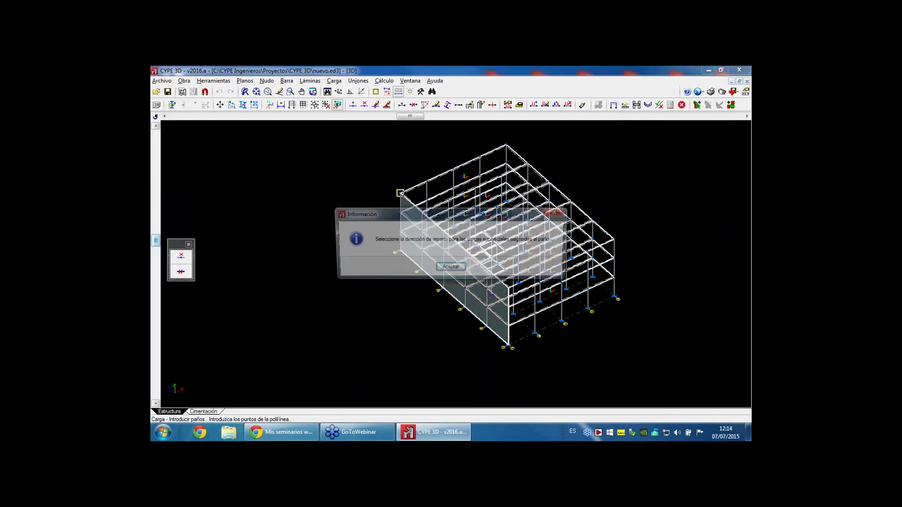
{"action": "left_click", "coordinate": [451, 269]}
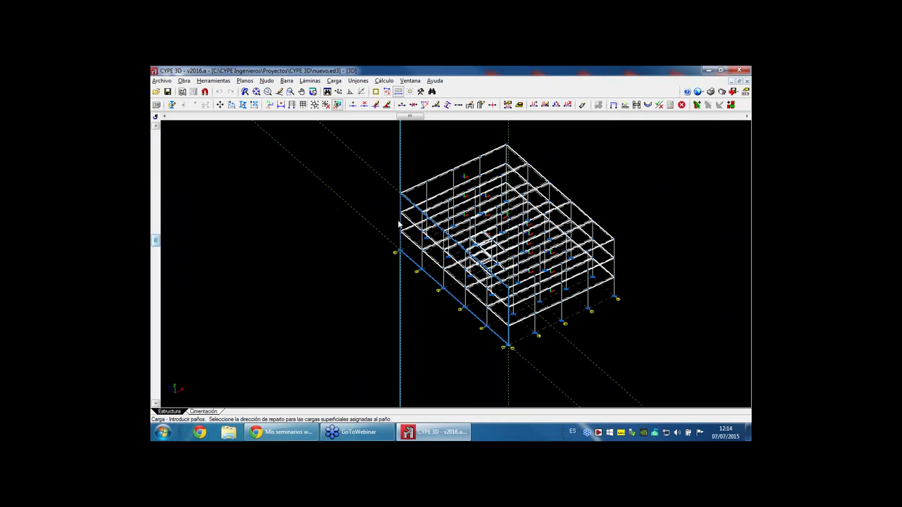
{"action": "left_click", "coordinate": [425, 284]}
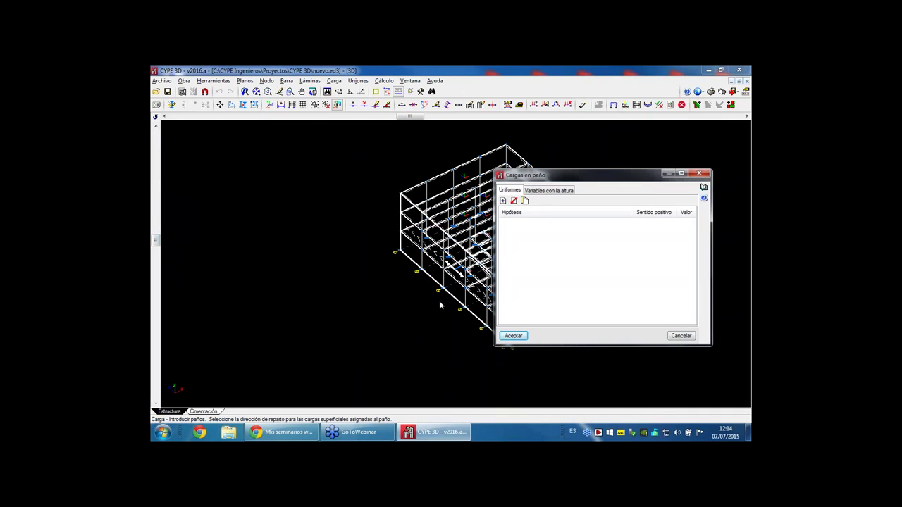
- Add a uniform load row for Q 1 (Uso B. Zonas administrativas) to the facade panel, then cancel the load definition
{"action": "left_click", "coordinate": [503, 201]}
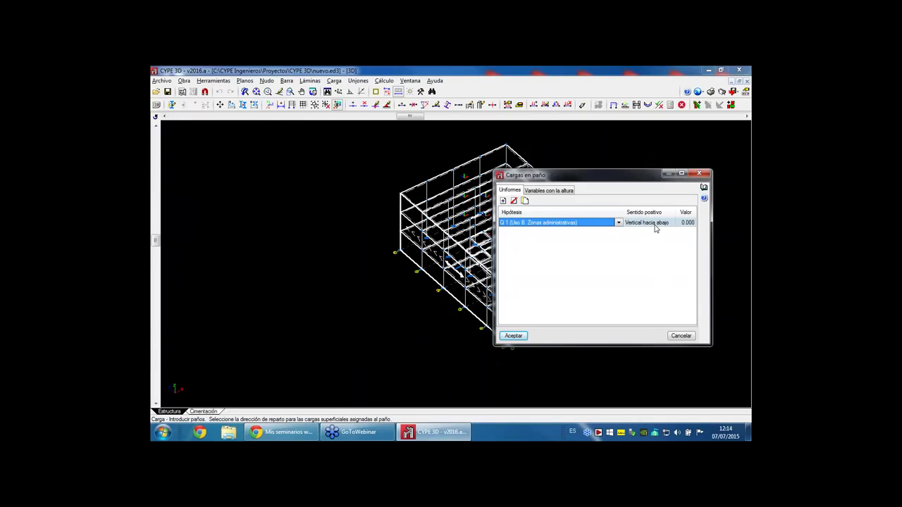
{"action": "left_click", "coordinate": [689, 223]}
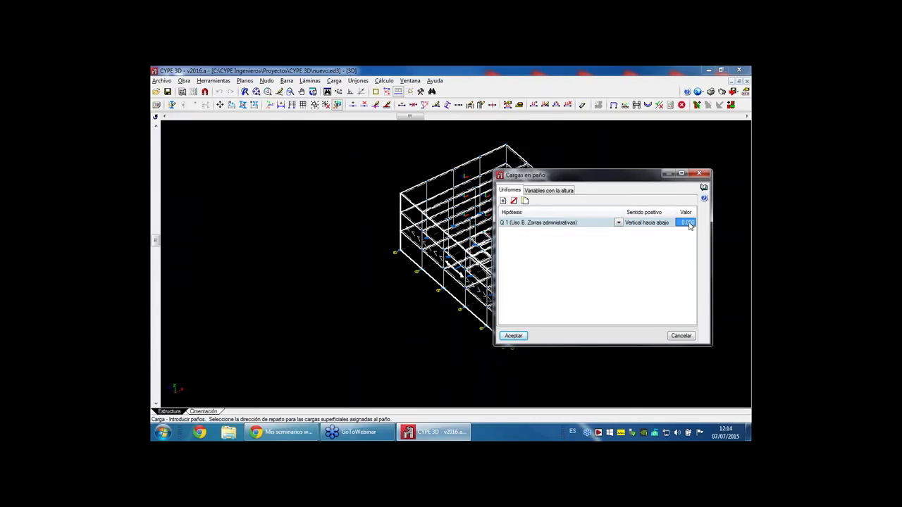
{"action": "left_click", "coordinate": [686, 337]}
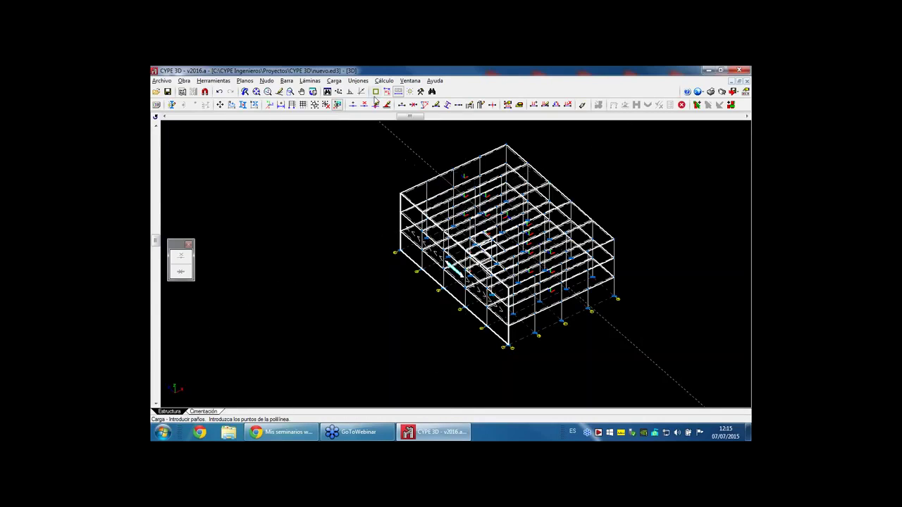
- Review the Genérico material properties available for the top-floor slab L18 and cancel the material description
{"action": "left_click", "coordinate": [310, 80]}
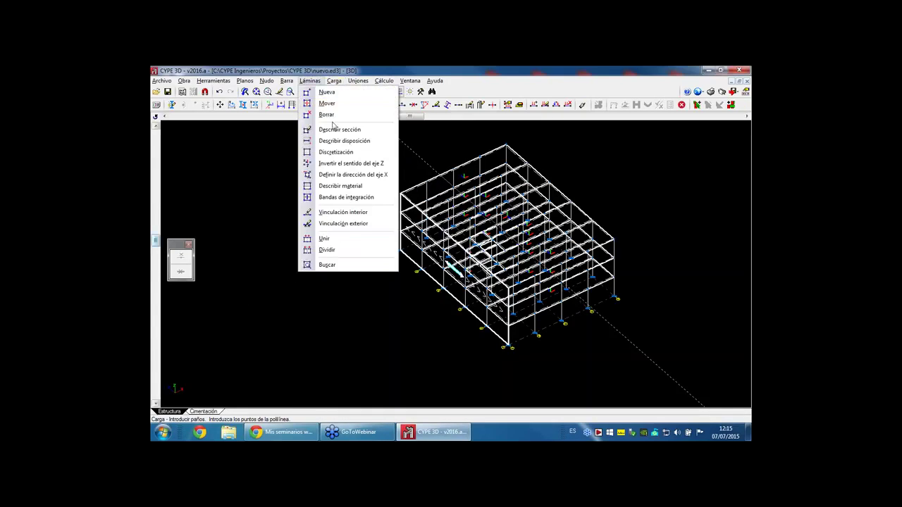
{"action": "left_click", "coordinate": [349, 186]}
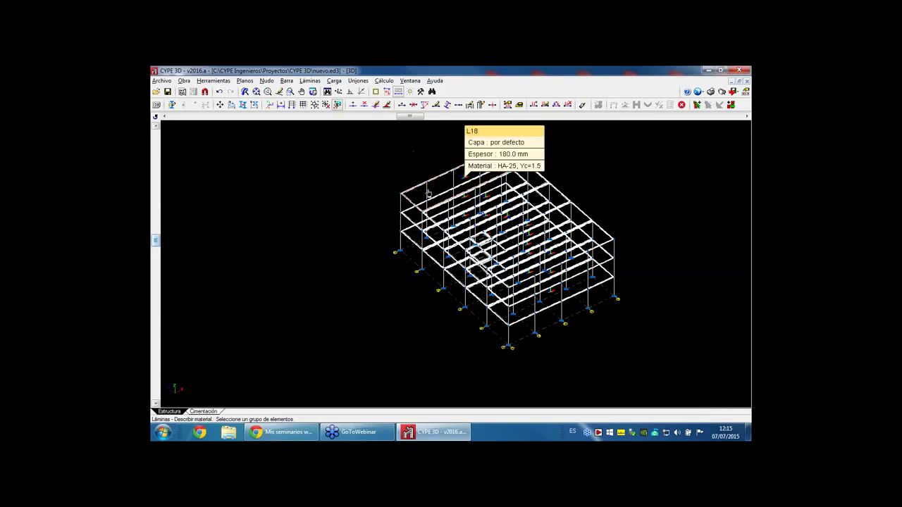
{"action": "left_click", "coordinate": [423, 194]}
{"action": "left_click", "coordinate": [356, 219]}
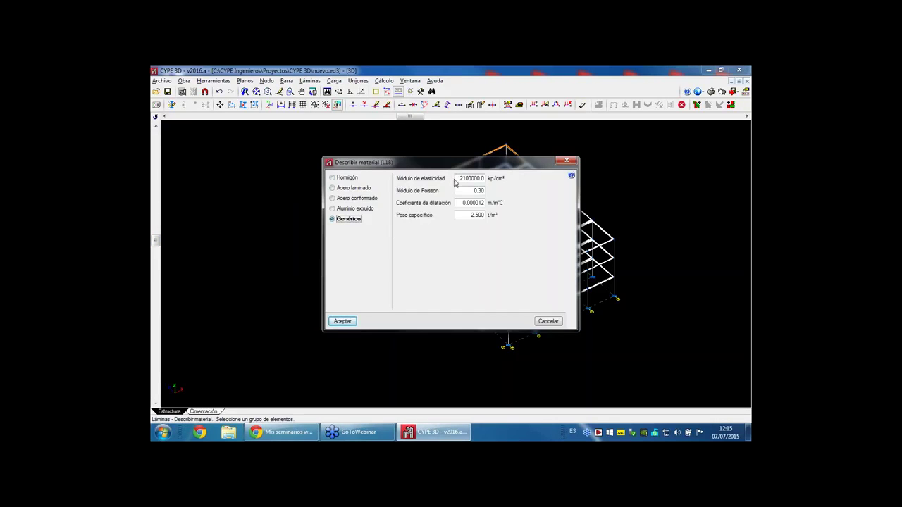
{"action": "mouse_move", "coordinate": [471, 180]}
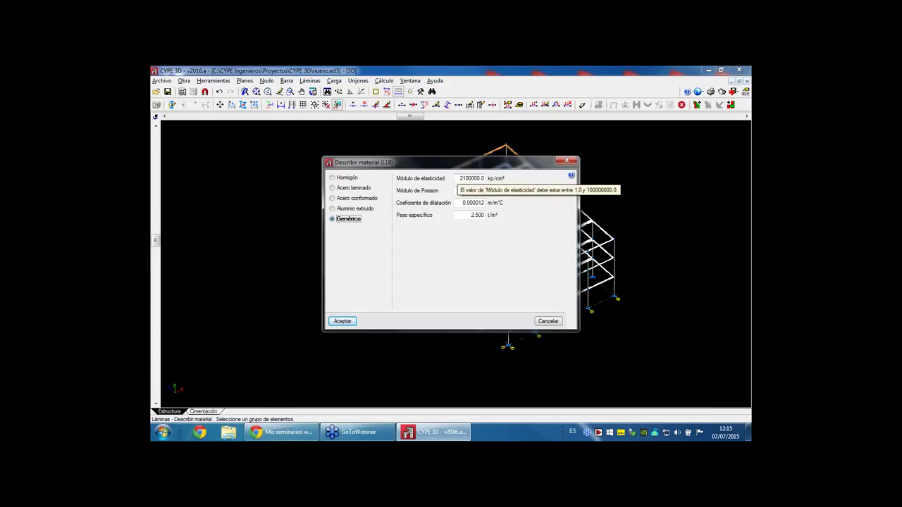
{"action": "mouse_move", "coordinate": [479, 204]}
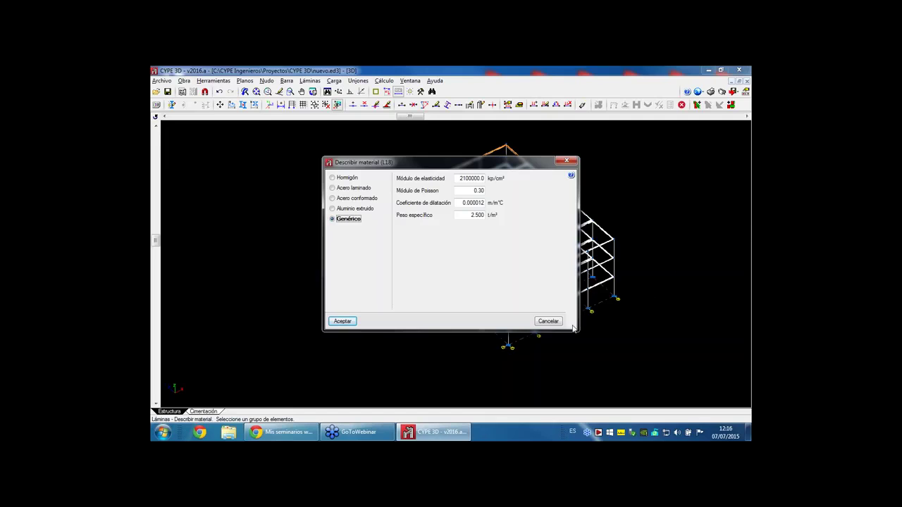
{"action": "left_click", "coordinate": [548, 321]}
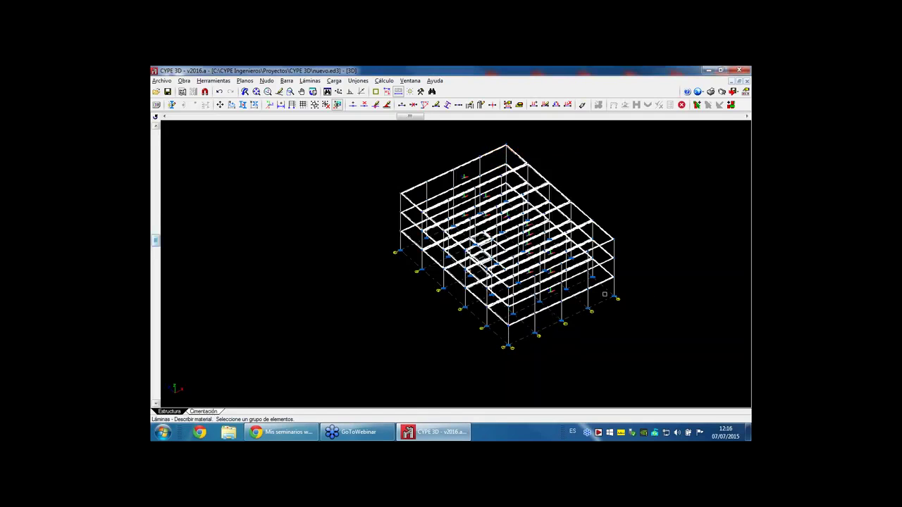
- Open the reinforcement editor for the Nivel 1 Pórtico 1 beam, look over its display options, close it and undo the facade load panel
{"action": "left_click", "coordinate": [310, 80]}
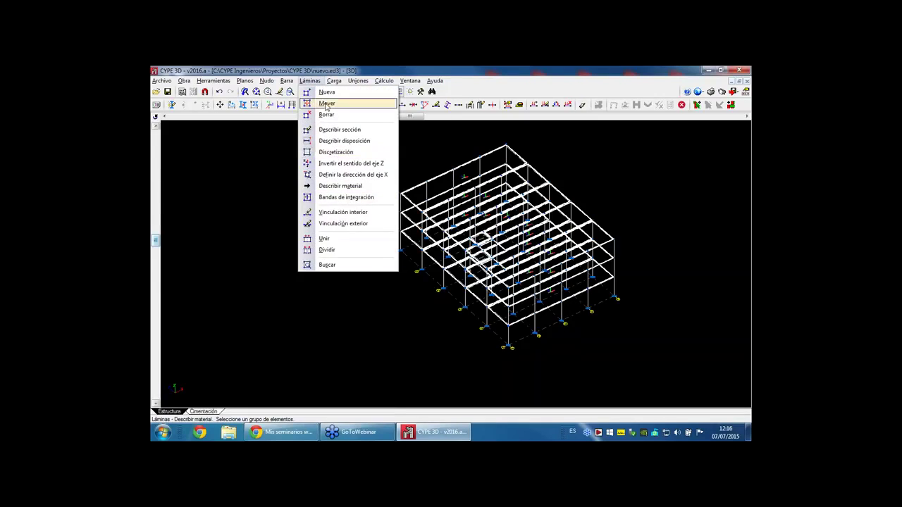
{"action": "mouse_move", "coordinate": [286, 80]}
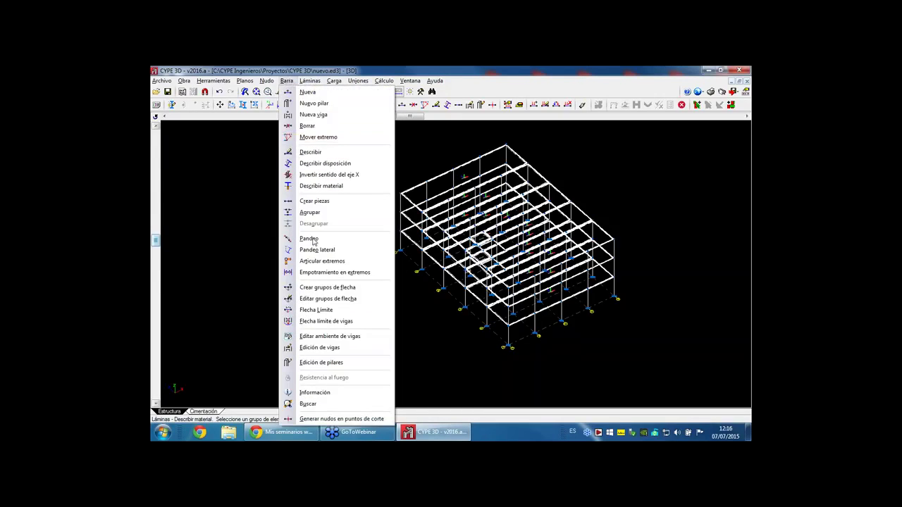
{"action": "left_click", "coordinate": [332, 347]}
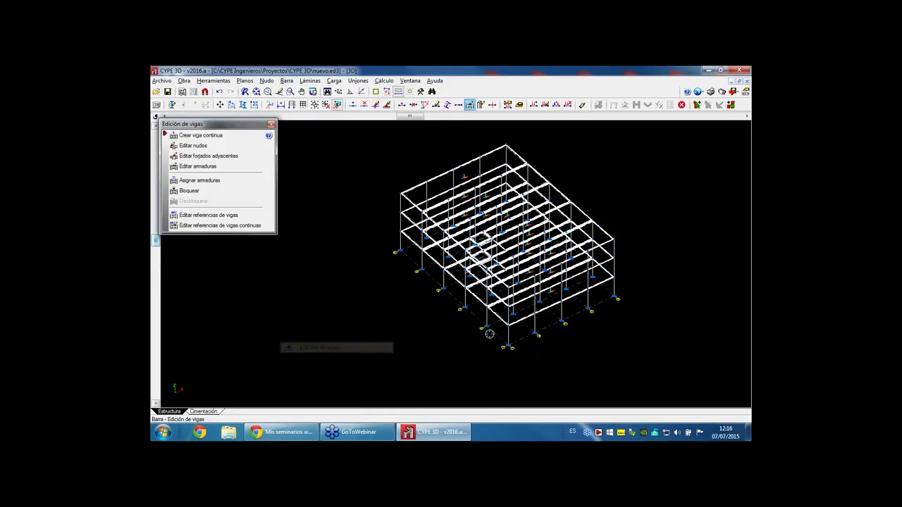
{"action": "left_click", "coordinate": [198, 166]}
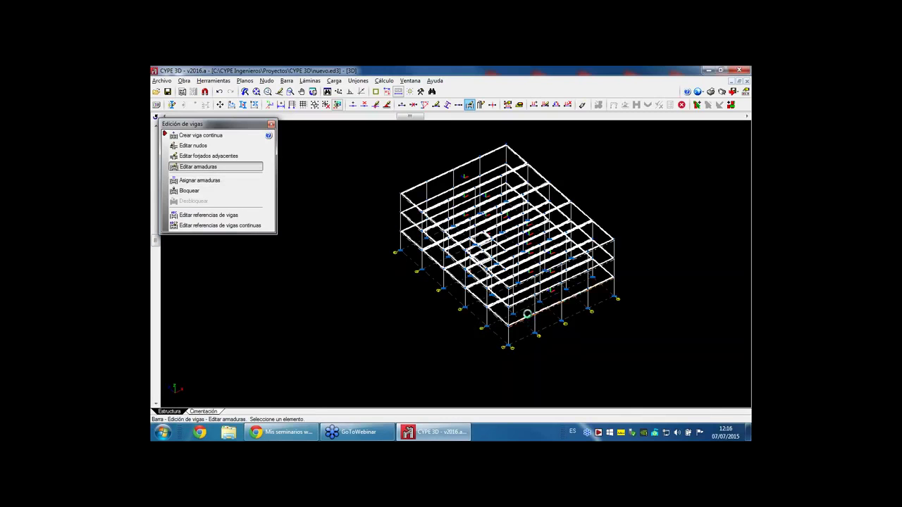
{"action": "left_click", "coordinate": [527, 312]}
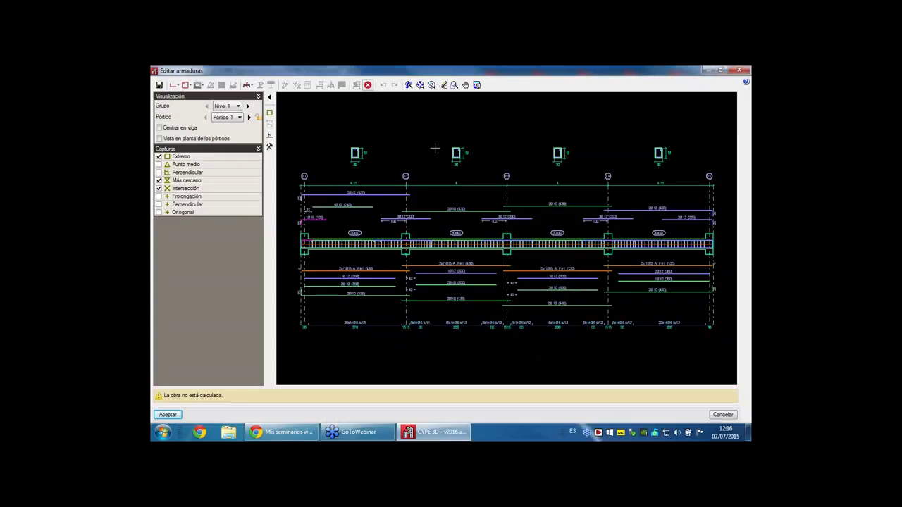
{"action": "double_click", "coordinate": [470, 135]}
{"action": "left_click", "coordinate": [258, 150]}
{"action": "left_click", "coordinate": [258, 149]}
{"action": "left_click", "coordinate": [743, 73]}
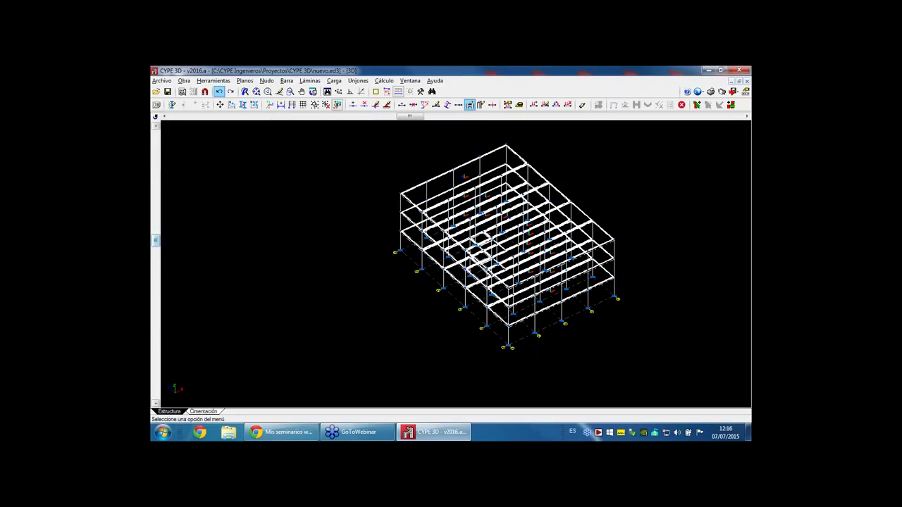
- Review the Nivel 1 Pórtico 1 beam reinforcement with the My diagram scaled to 1 and the bending moment diagrams shifted, then cancel the editor
{"action": "left_click", "coordinate": [198, 167]}
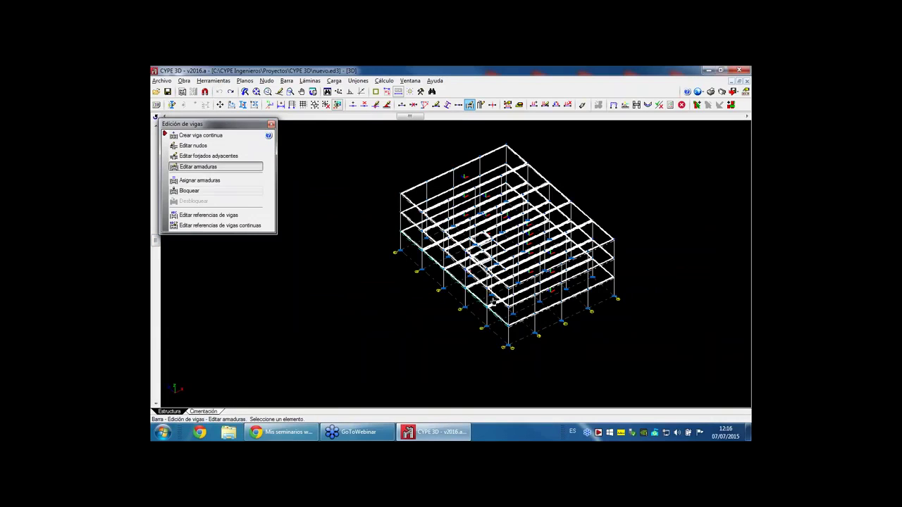
{"action": "left_click", "coordinate": [525, 317]}
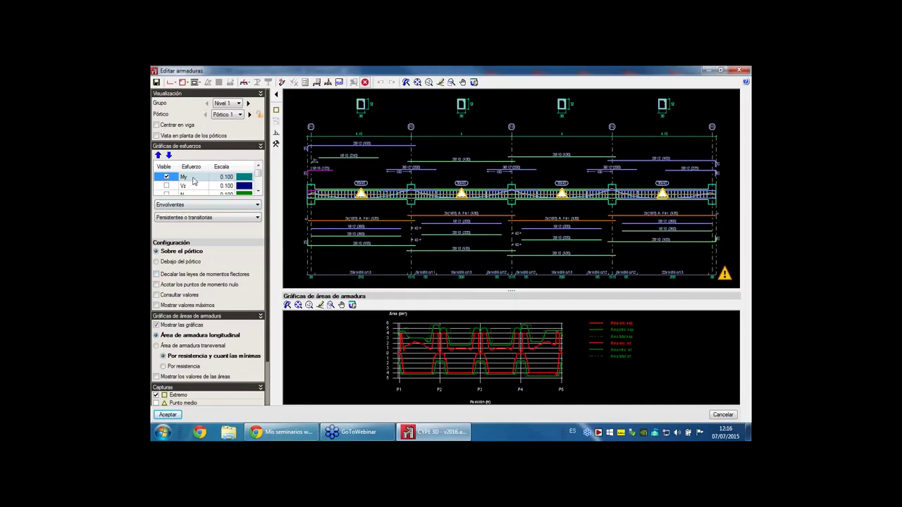
{"action": "left_click", "coordinate": [220, 178]}
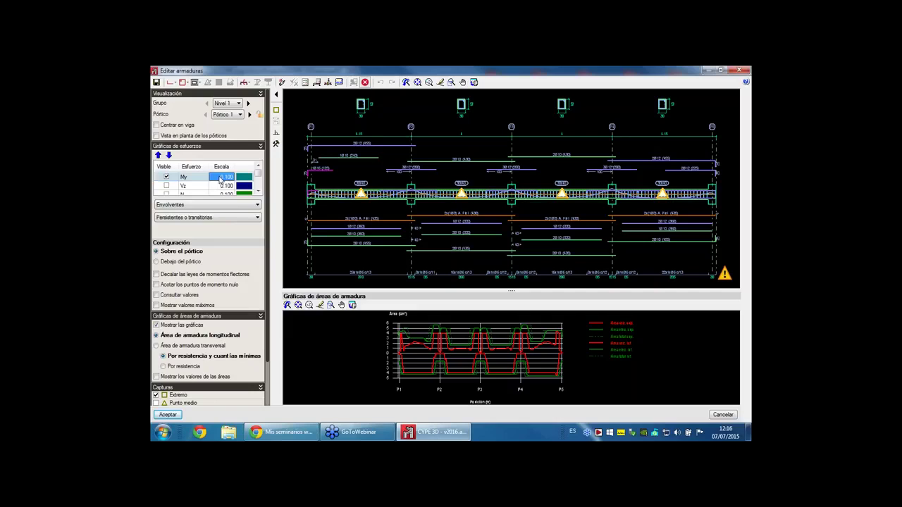
{"action": "type", "text": "1"}
{"action": "key", "text": "Return"}
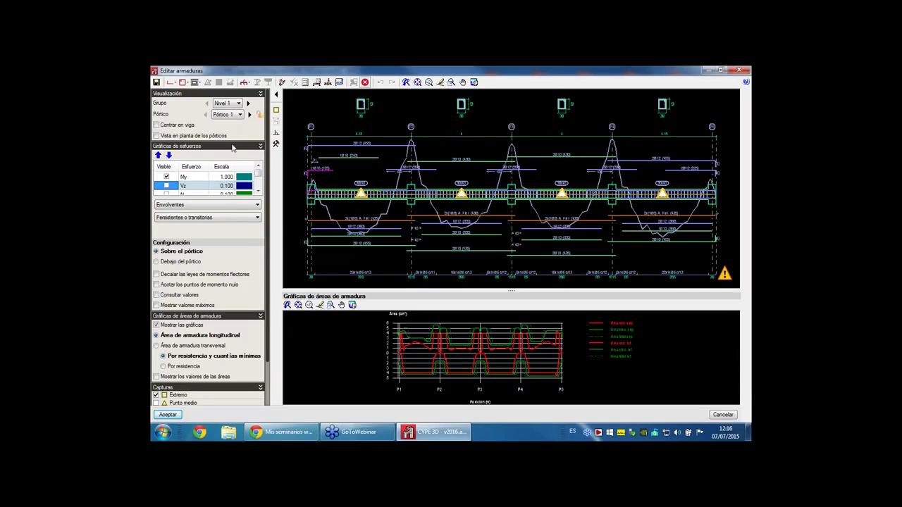
{"action": "left_click", "coordinate": [189, 274]}
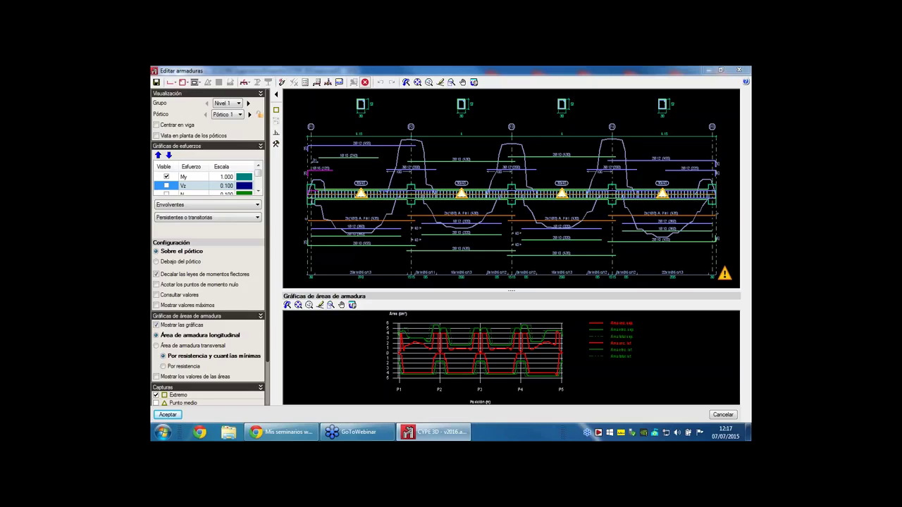
{"action": "left_click", "coordinate": [730, 417]}
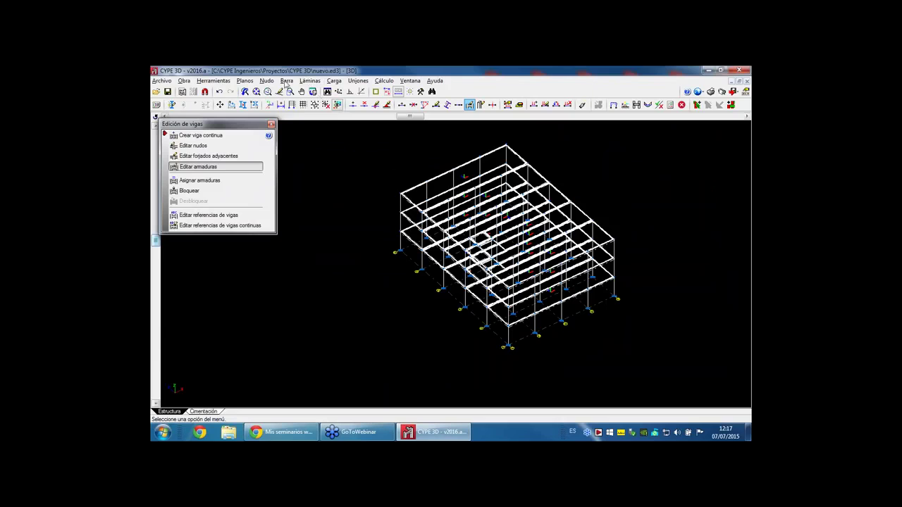
{"action": "left_click", "coordinate": [266, 81]}
{"action": "left_click", "coordinate": [283, 103]}
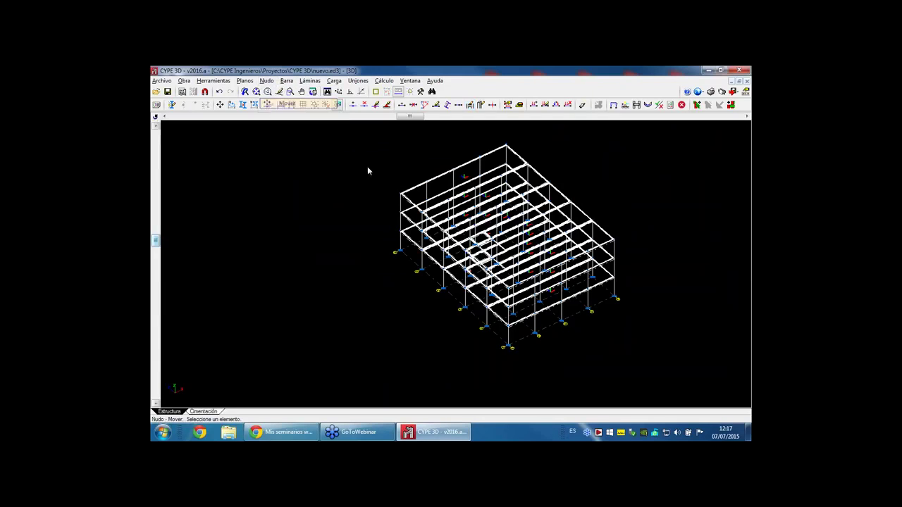
{"action": "left_click", "coordinate": [422, 212]}
{"action": "key", "text": "Escape"}
- Move the row of Nivel 3 nodes along the roof's rear edge vertically up by 1 m, excluding bars from the element selection
{"action": "left_click", "coordinate": [212, 80]}
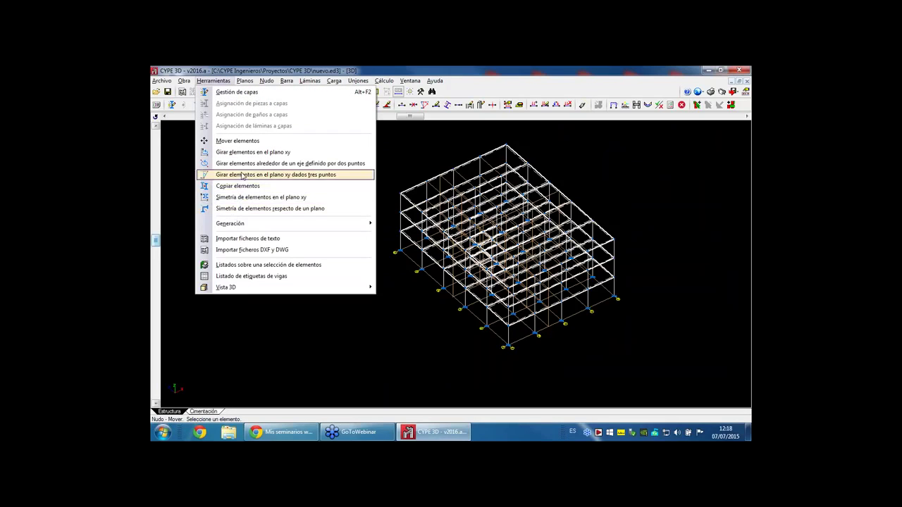
{"action": "left_click", "coordinate": [256, 143]}
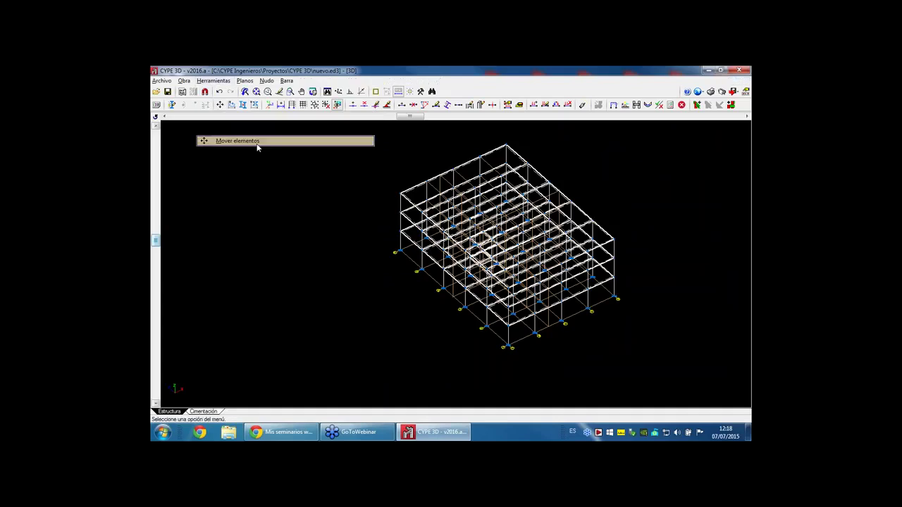
{"action": "left_click", "coordinate": [432, 242]}
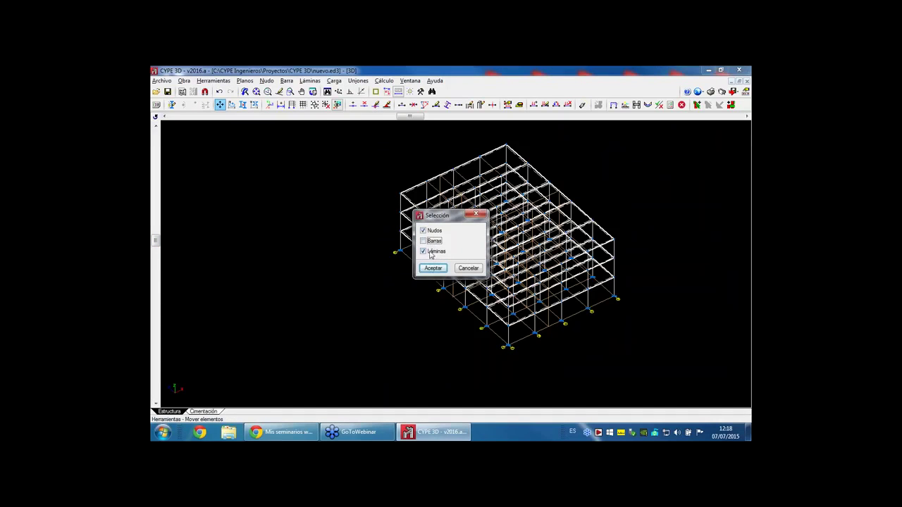
{"action": "left_click", "coordinate": [433, 268]}
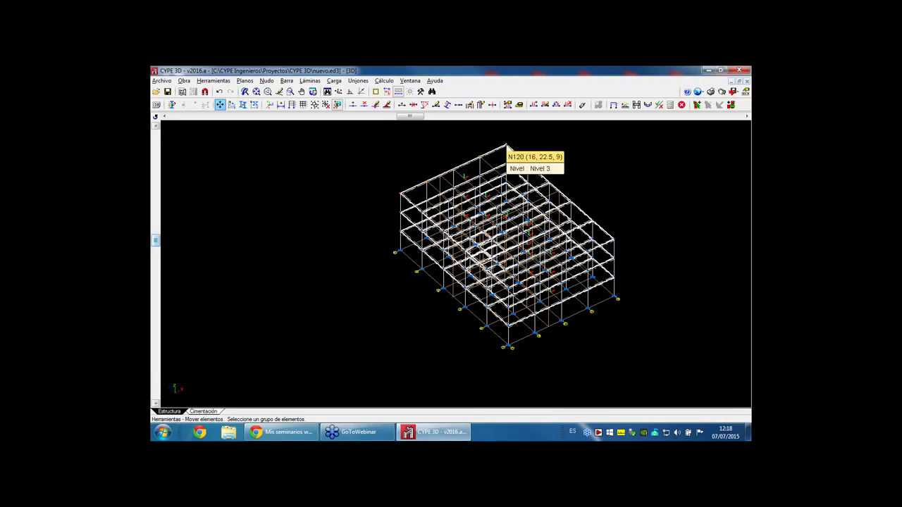
{"action": "left_click", "coordinate": [506, 146]}
{"action": "right_click", "coordinate": [402, 189]}
{"action": "left_click", "coordinate": [401, 193]}
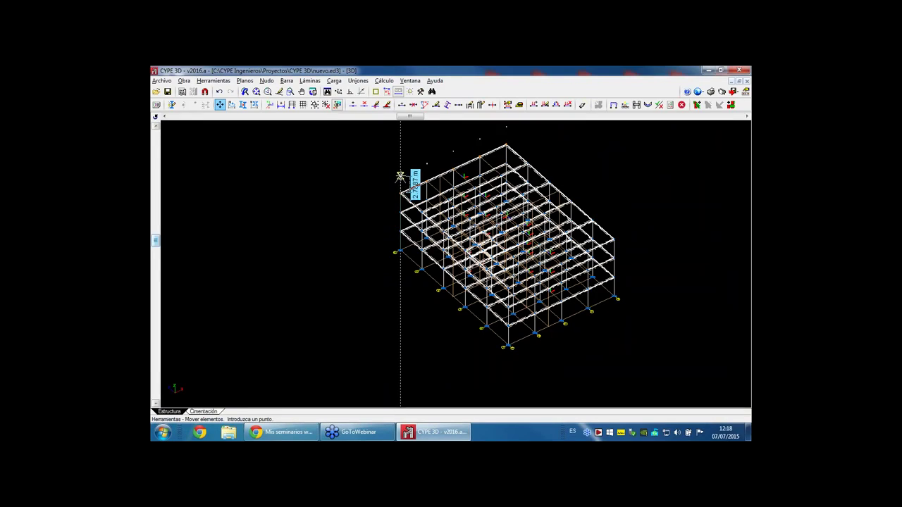
{"action": "left_click", "coordinate": [400, 176]}
{"action": "type", "text": "1"}
{"action": "key", "text": "Return"}
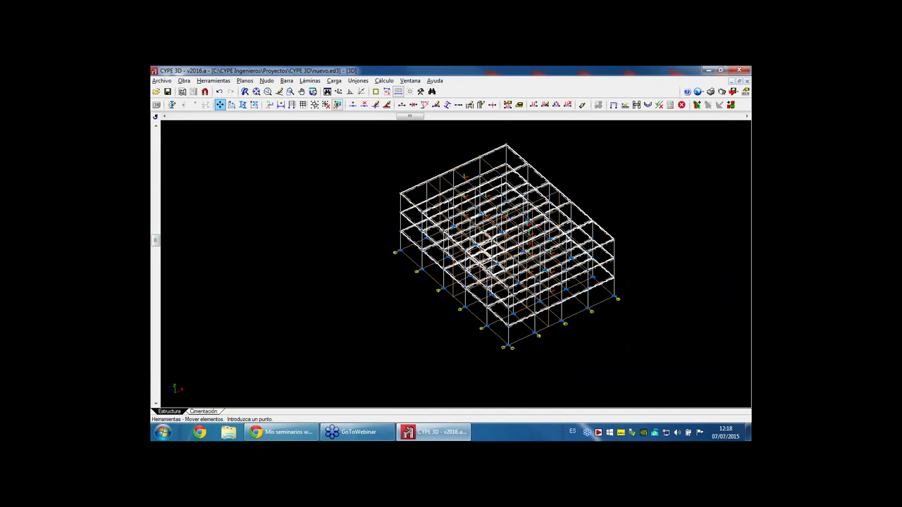
{"action": "scroll", "coordinate": [435, 197], "scroll_direction": "up", "scroll_amount": 4}
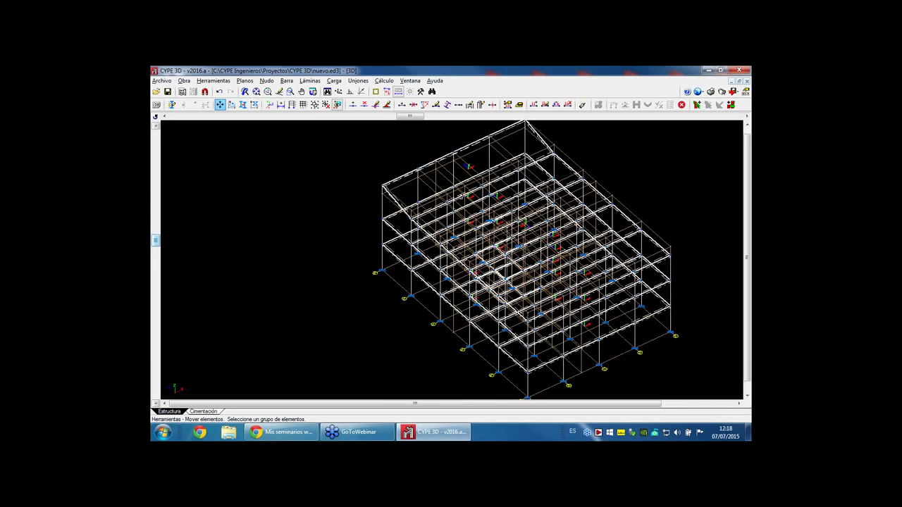